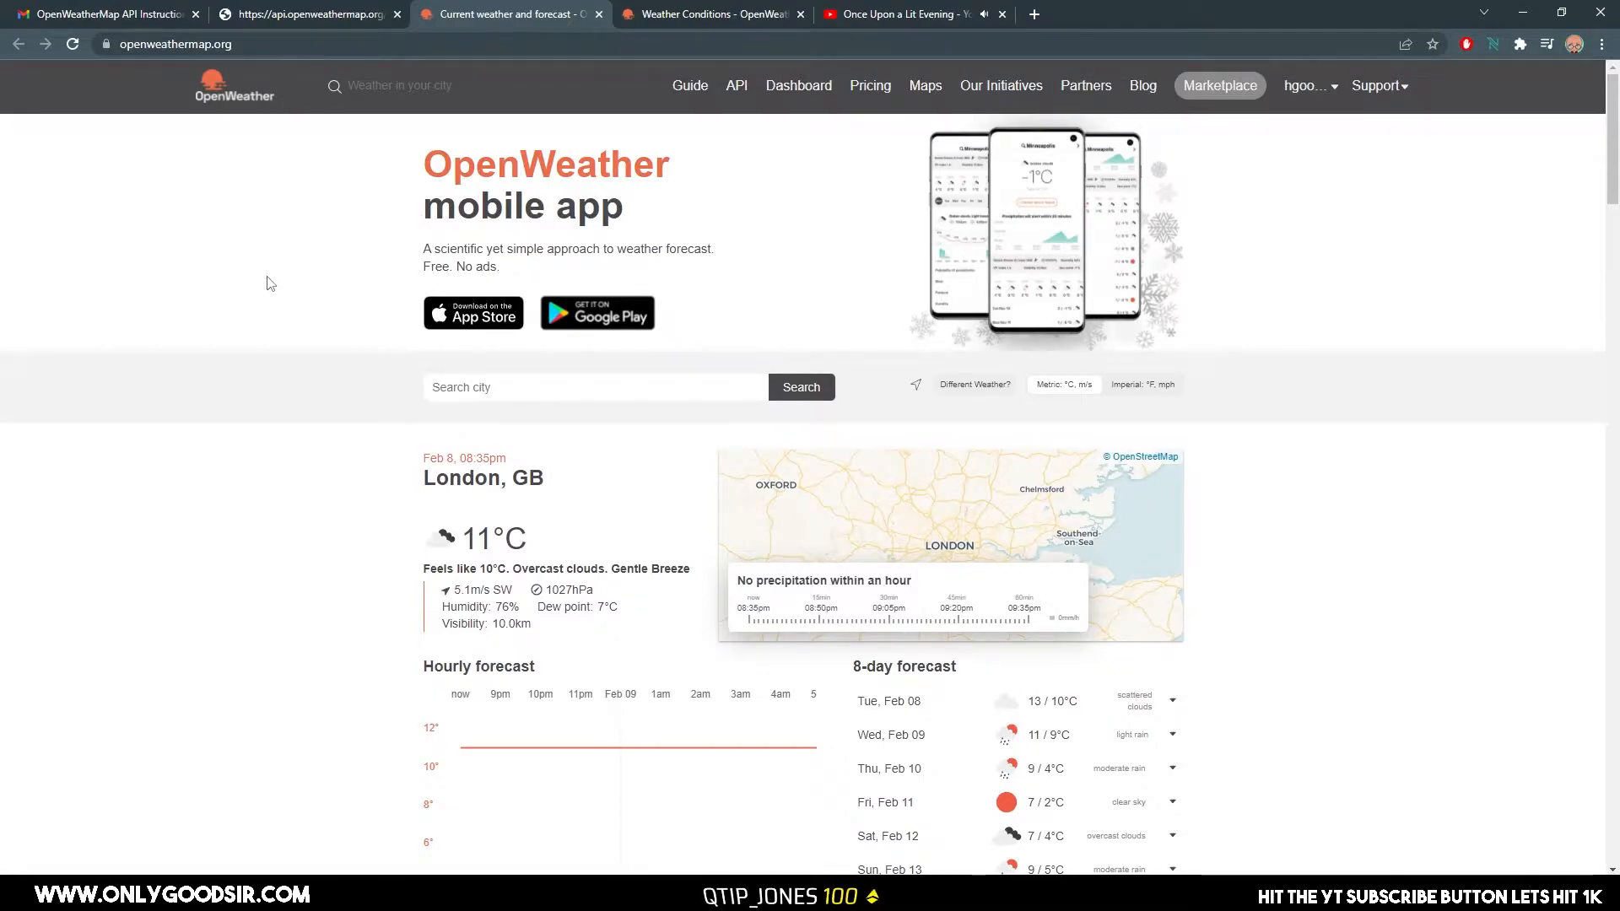
Open the OpenWeatherMap API Instruction e-mail and review its API key, endpoint and example API call.
{"action": "scroll", "coordinate": [429, 487], "scroll_direction": "down", "scroll_amount": 1}
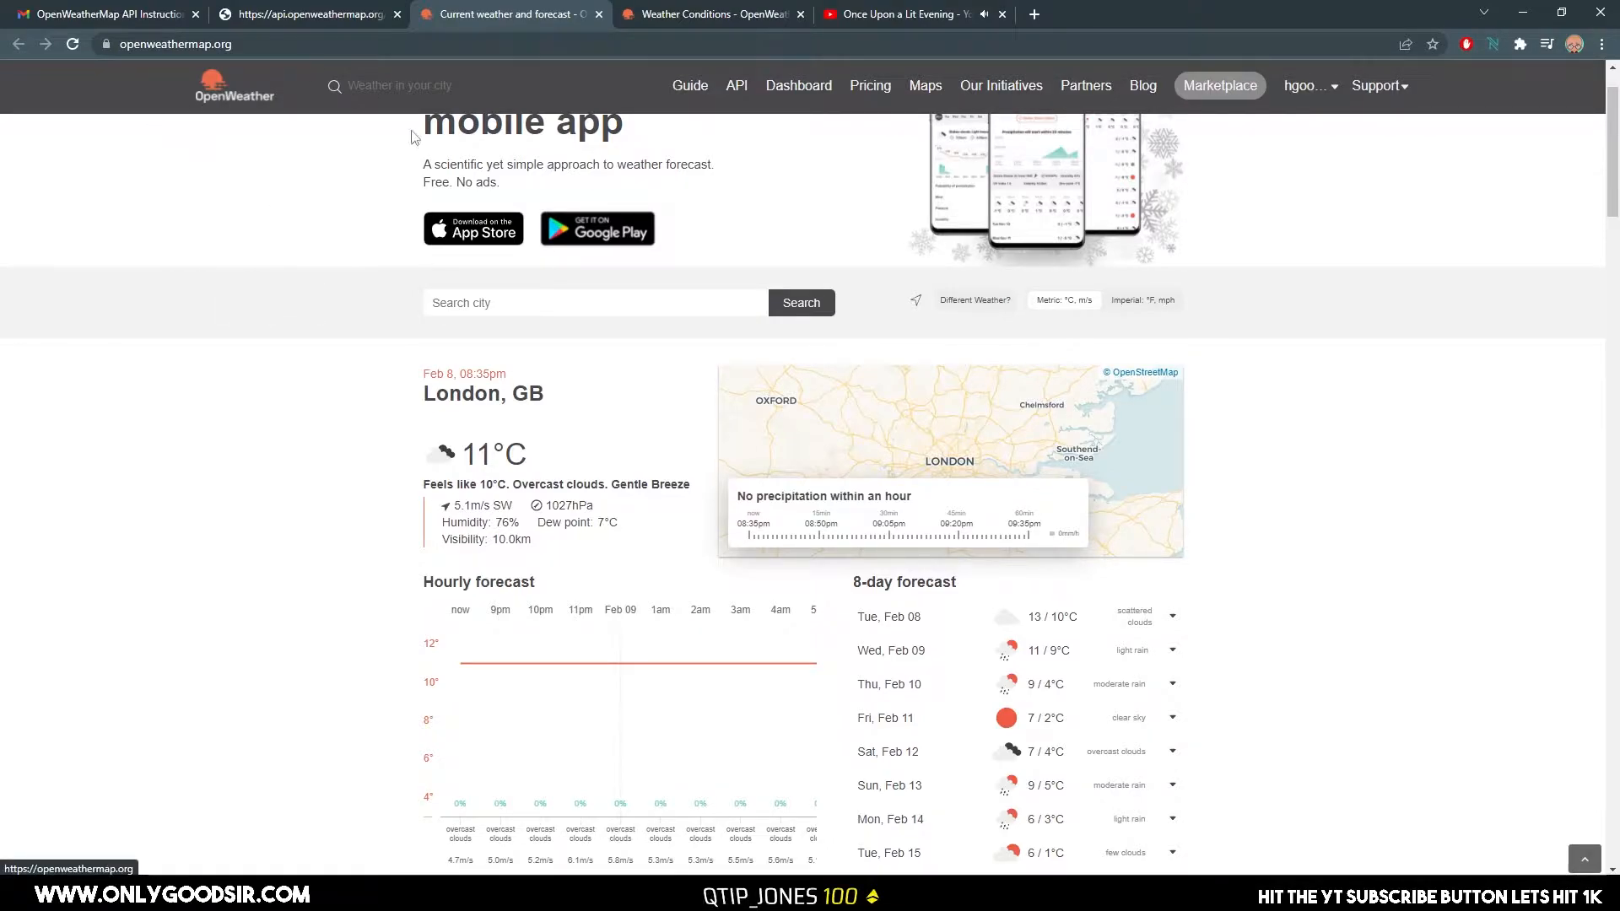
{"action": "left_click", "coordinate": [150, 14]}
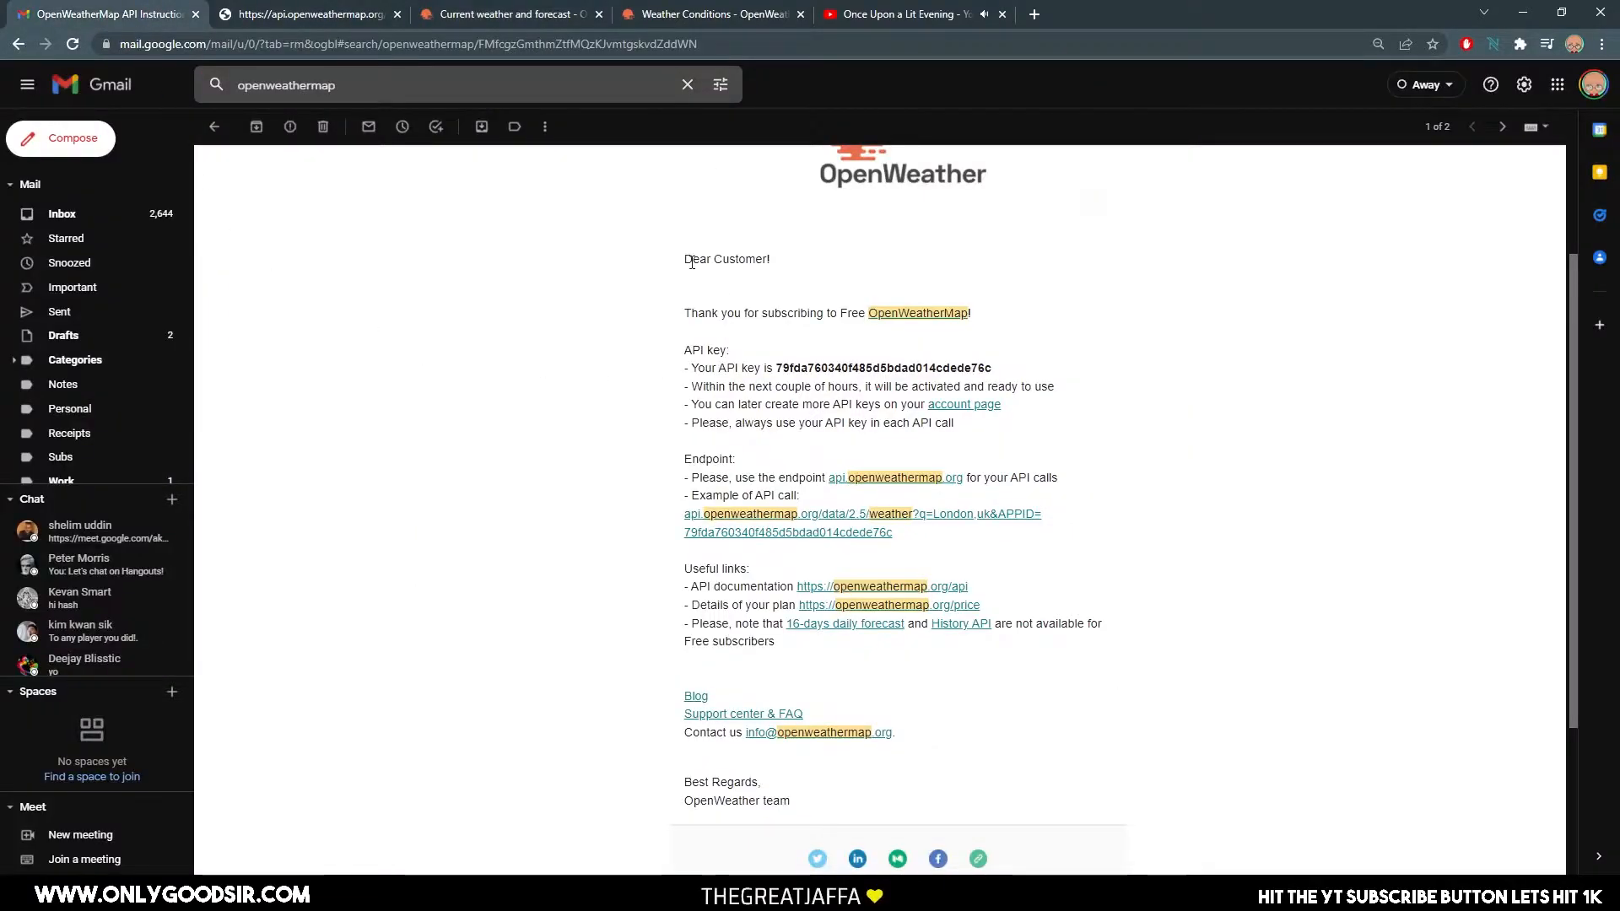
{"action": "scroll", "coordinate": [599, 337], "scroll_direction": "down", "scroll_amount": 1}
{"action": "scroll", "coordinate": [554, 354], "scroll_direction": "up", "scroll_amount": 3}
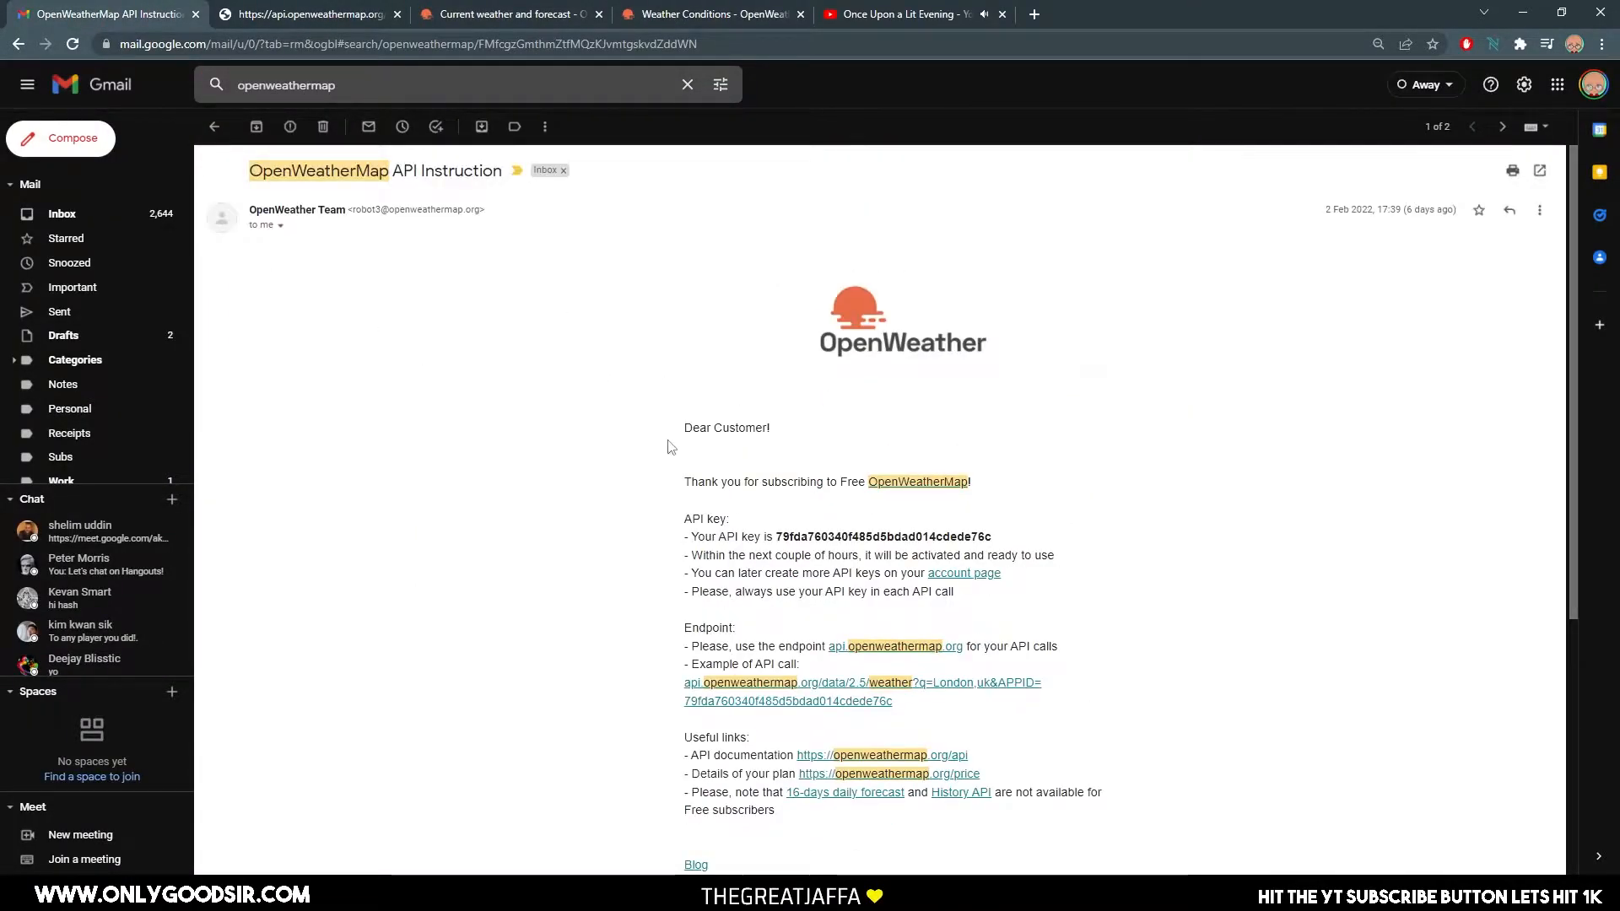
{"action": "scroll", "coordinate": [844, 380], "scroll_direction": "down", "scroll_amount": 3}
{"action": "left_click_drag", "start_coordinate": [777, 283], "coordinate": [1085, 301]}
{"action": "left_click_drag", "start_coordinate": [682, 170], "coordinate": [867, 475]}
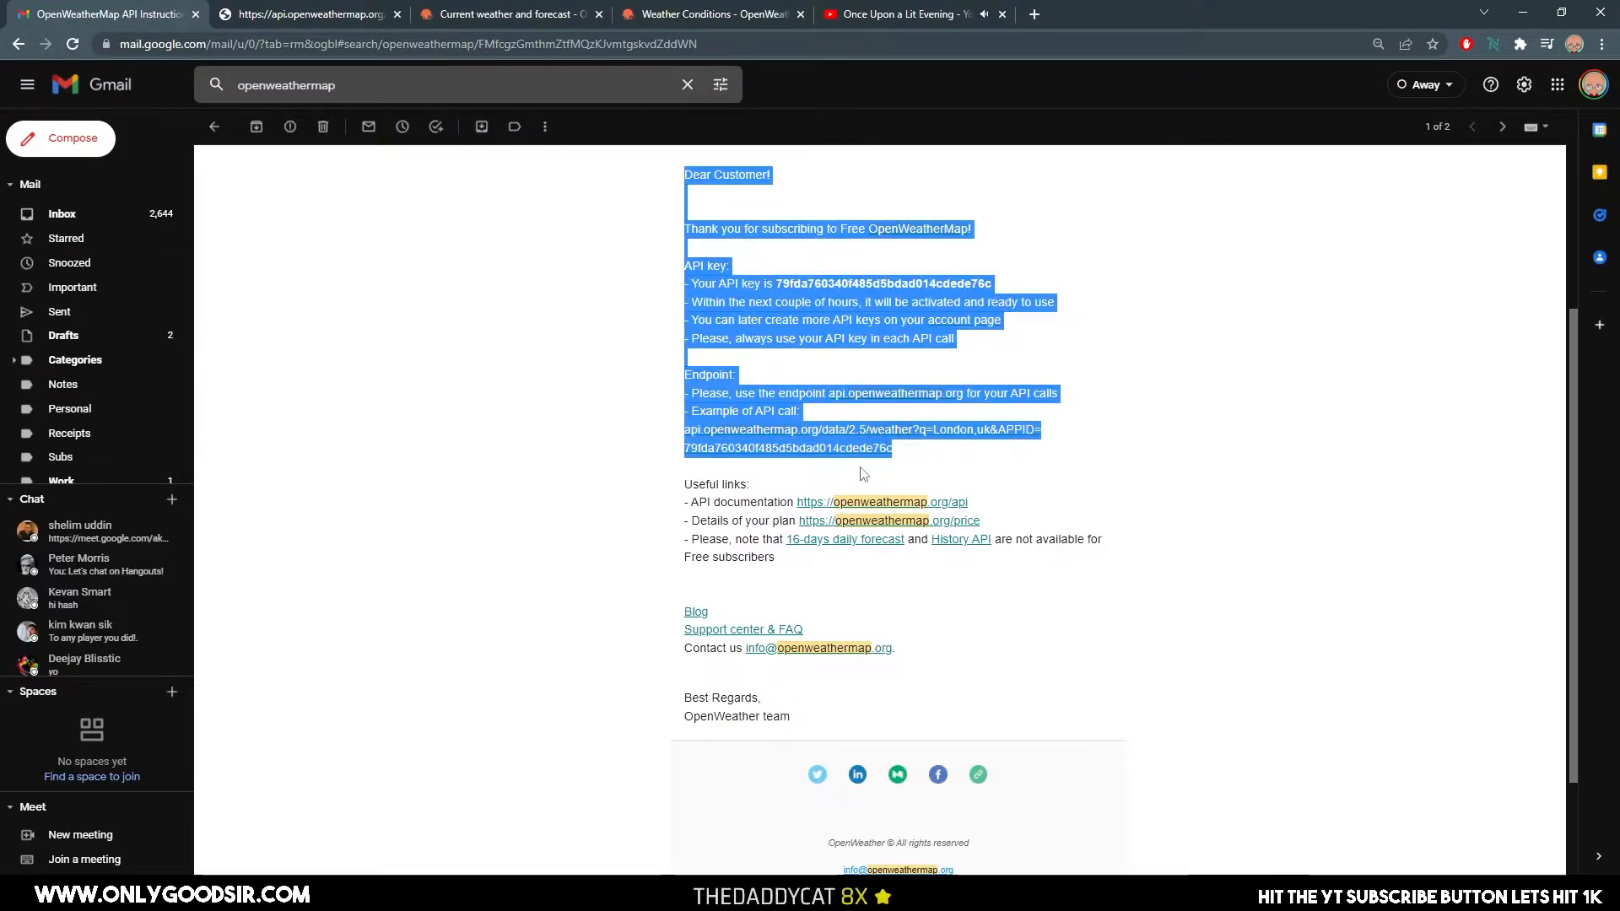
{"action": "left_click", "coordinate": [637, 446]}
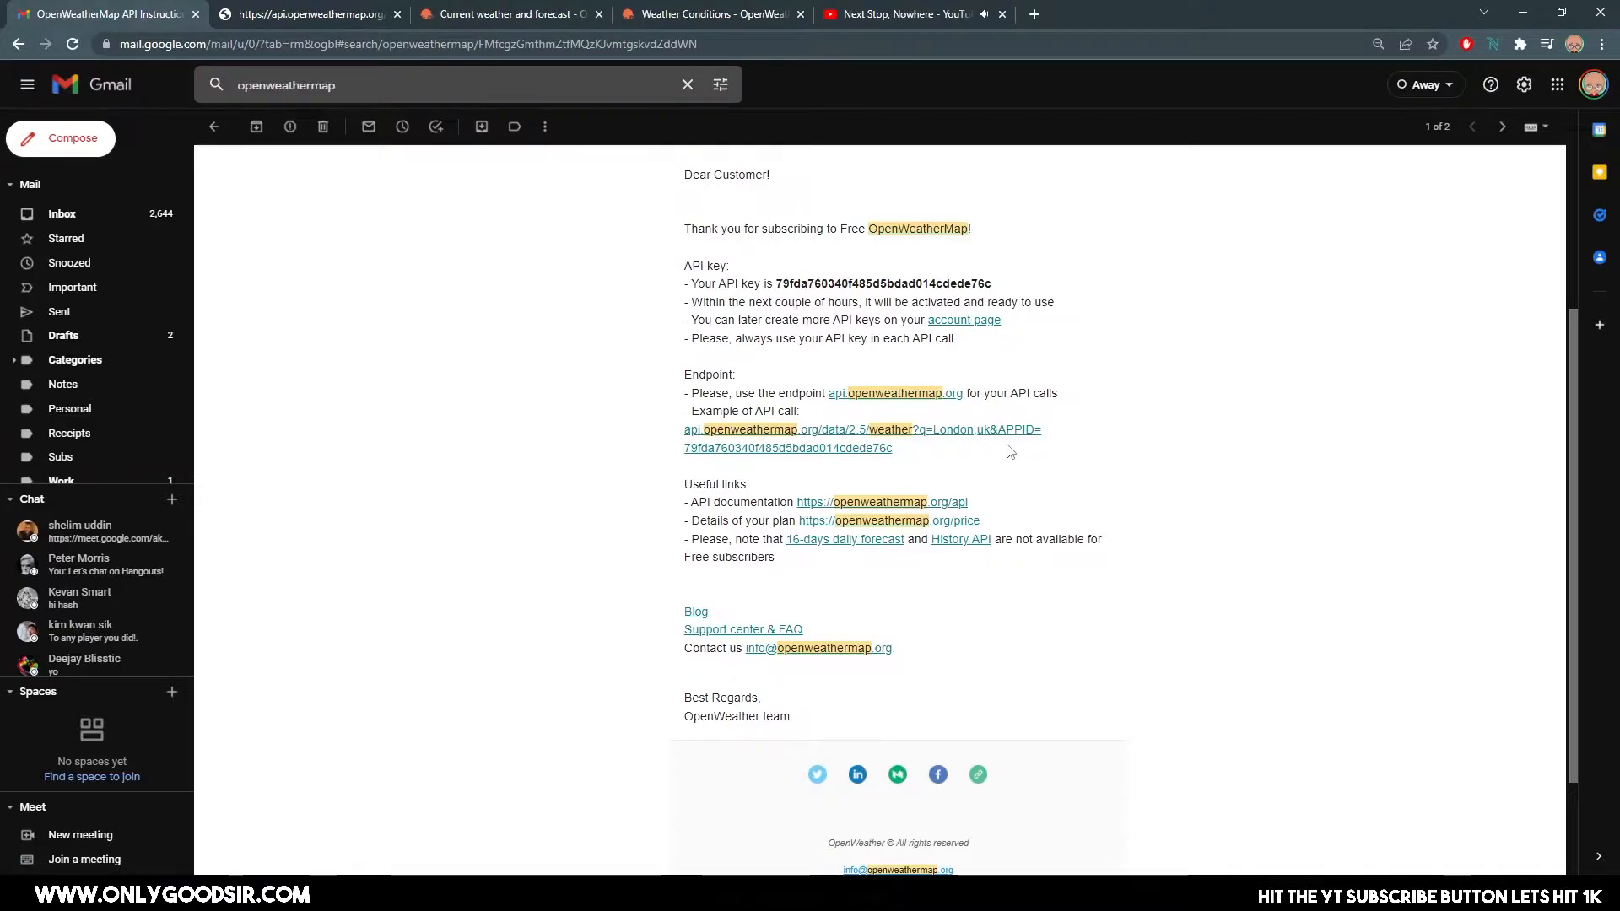
Open OpenWeather's Current Weather Data API documentation and examine the API call format, parameters and example call.
{"action": "left_click", "coordinate": [504, 16]}
{"action": "scroll", "coordinate": [274, 360], "scroll_direction": "up", "scroll_amount": 1}
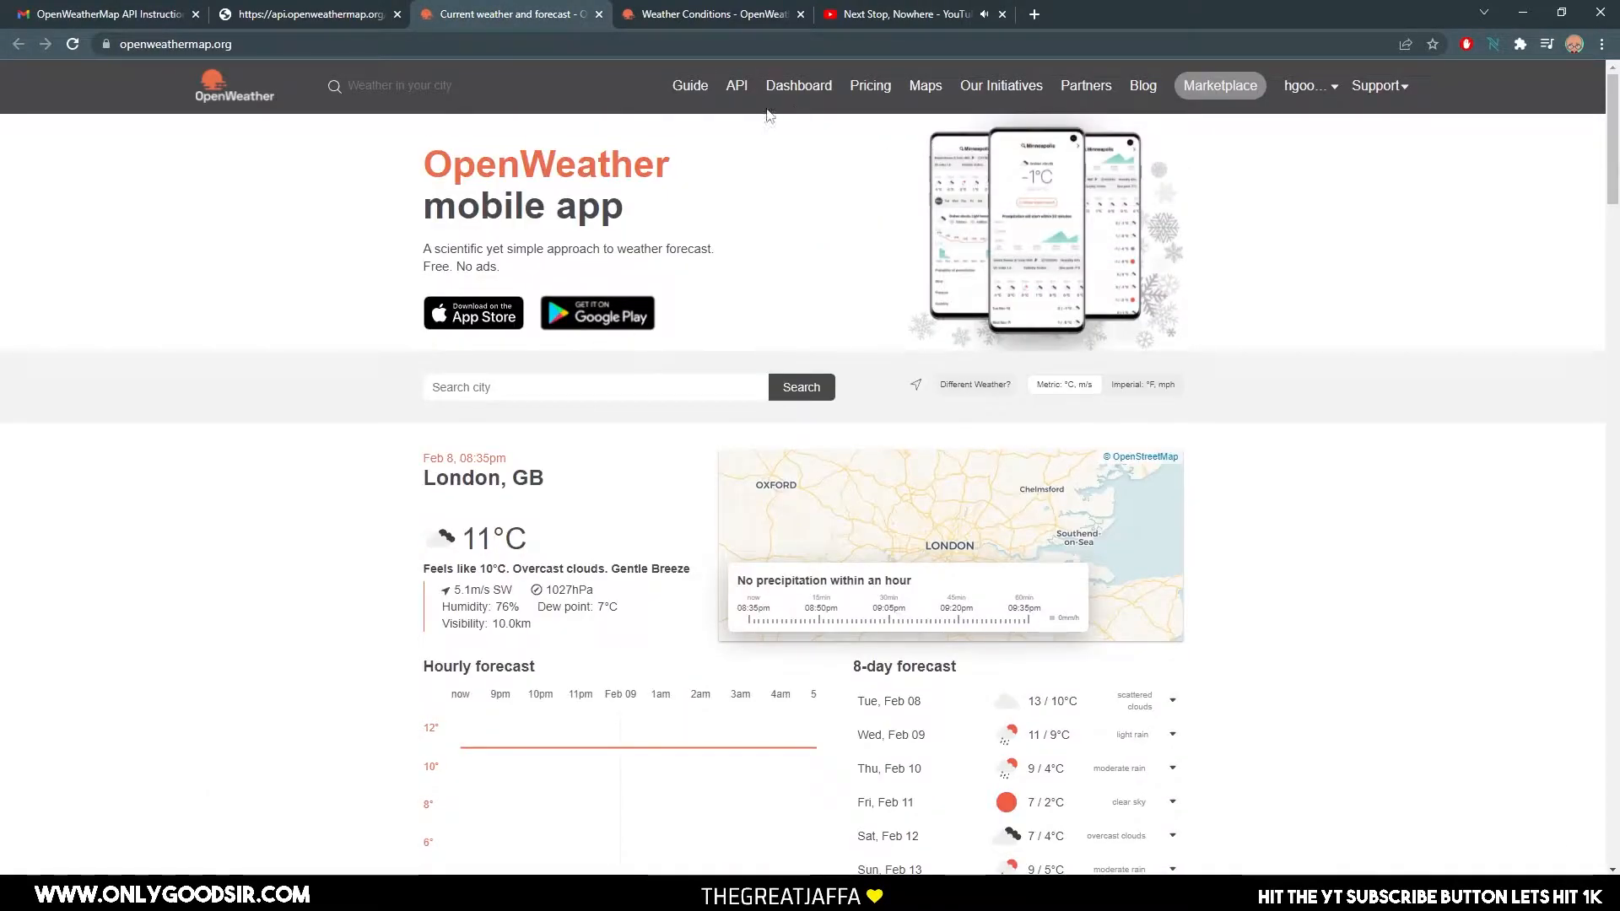
{"action": "left_click", "coordinate": [737, 85]}
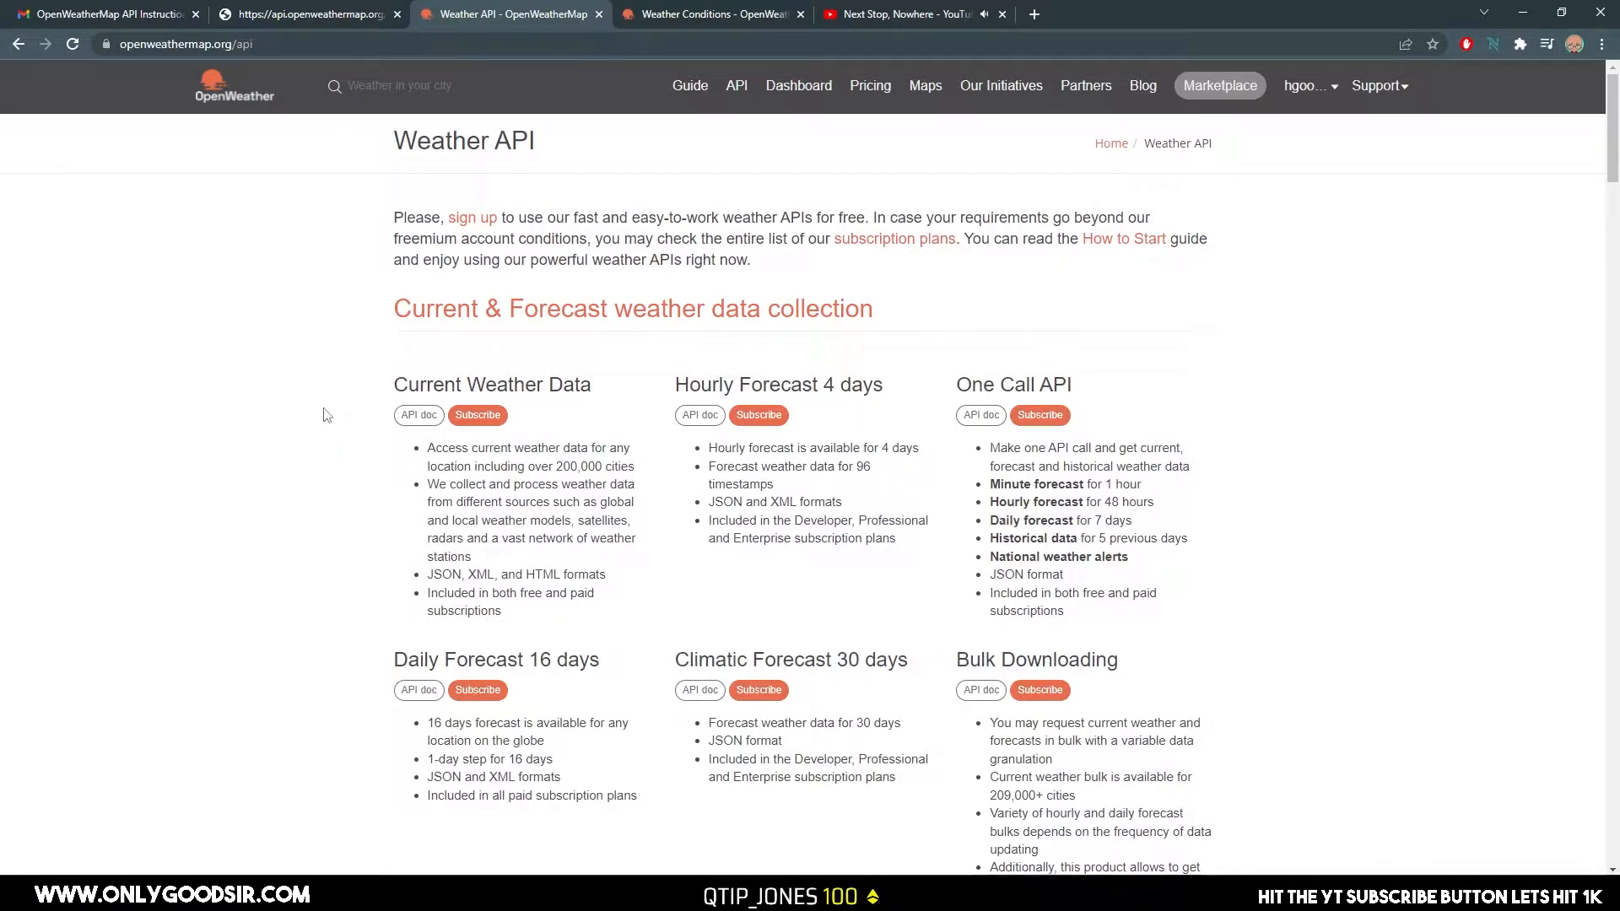
{"action": "left_click", "coordinate": [419, 422]}
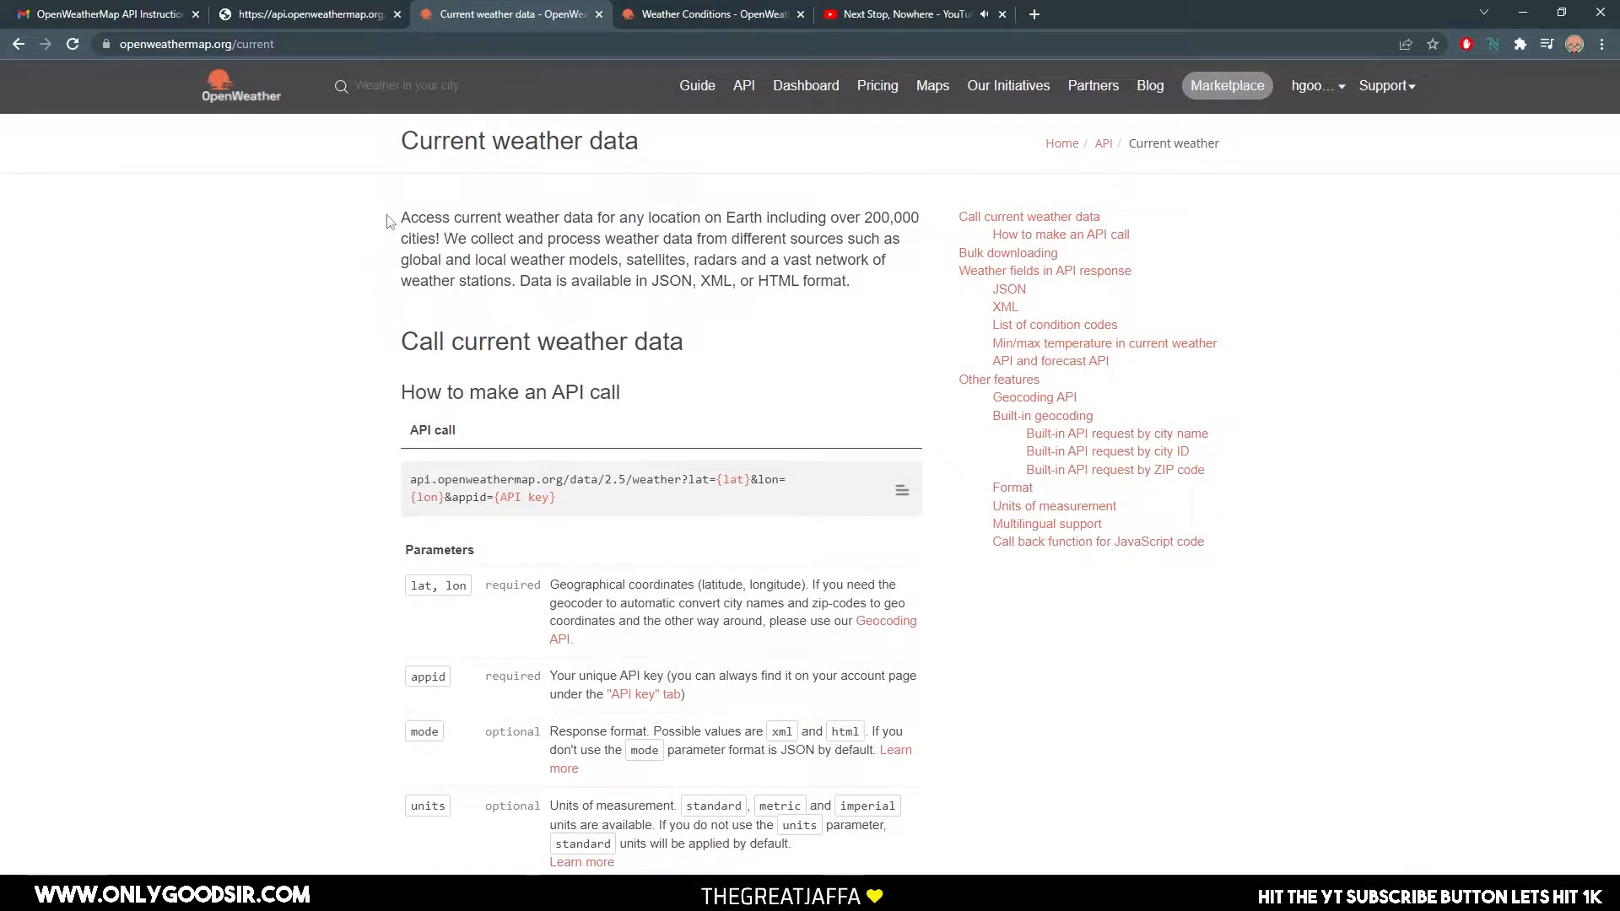
{"action": "scroll", "coordinate": [351, 337], "scroll_direction": "down", "scroll_amount": 3}
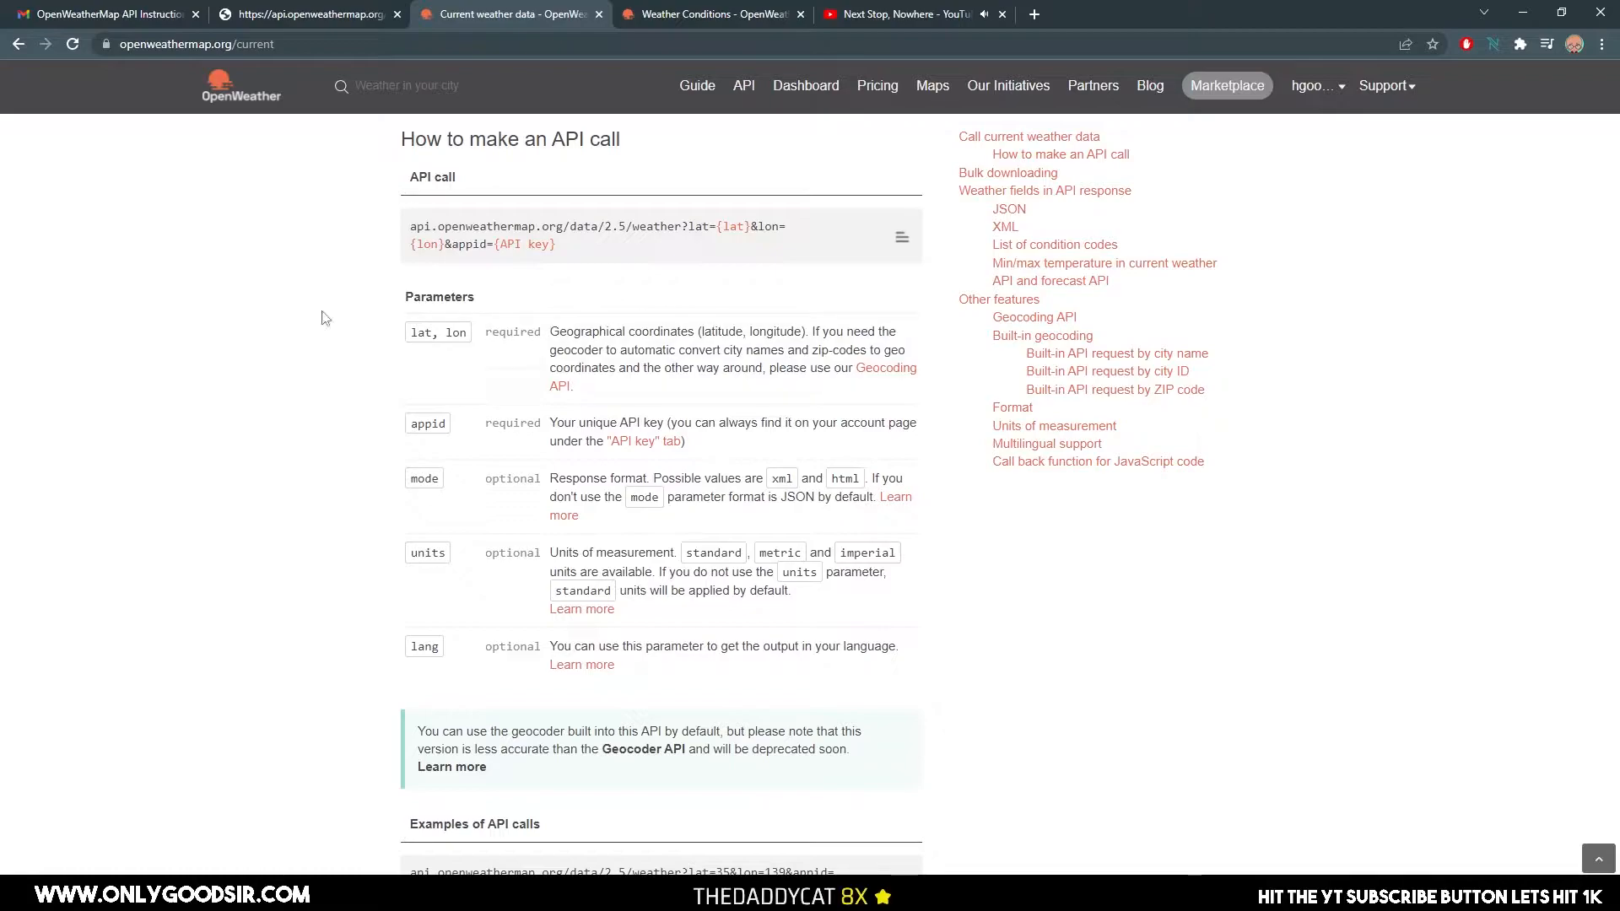
{"action": "scroll", "coordinate": [293, 445], "scroll_direction": "down", "scroll_amount": 2}
{"action": "scroll", "coordinate": [293, 445], "scroll_direction": "down", "scroll_amount": 2}
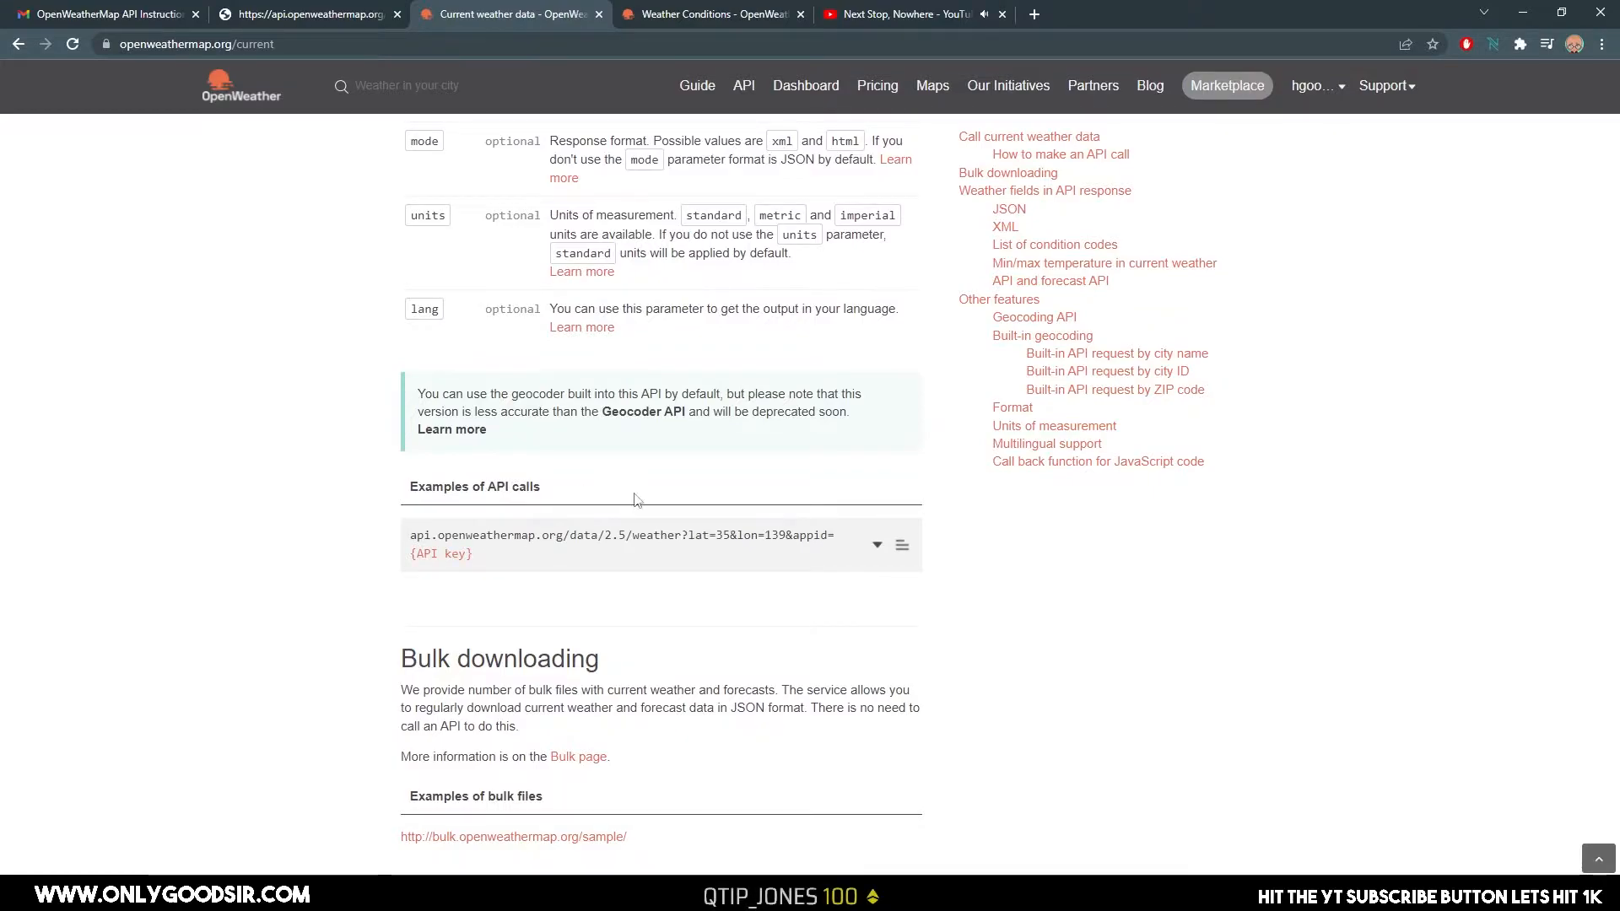
{"action": "scroll", "coordinate": [909, 442], "scroll_direction": "up", "scroll_amount": 6}
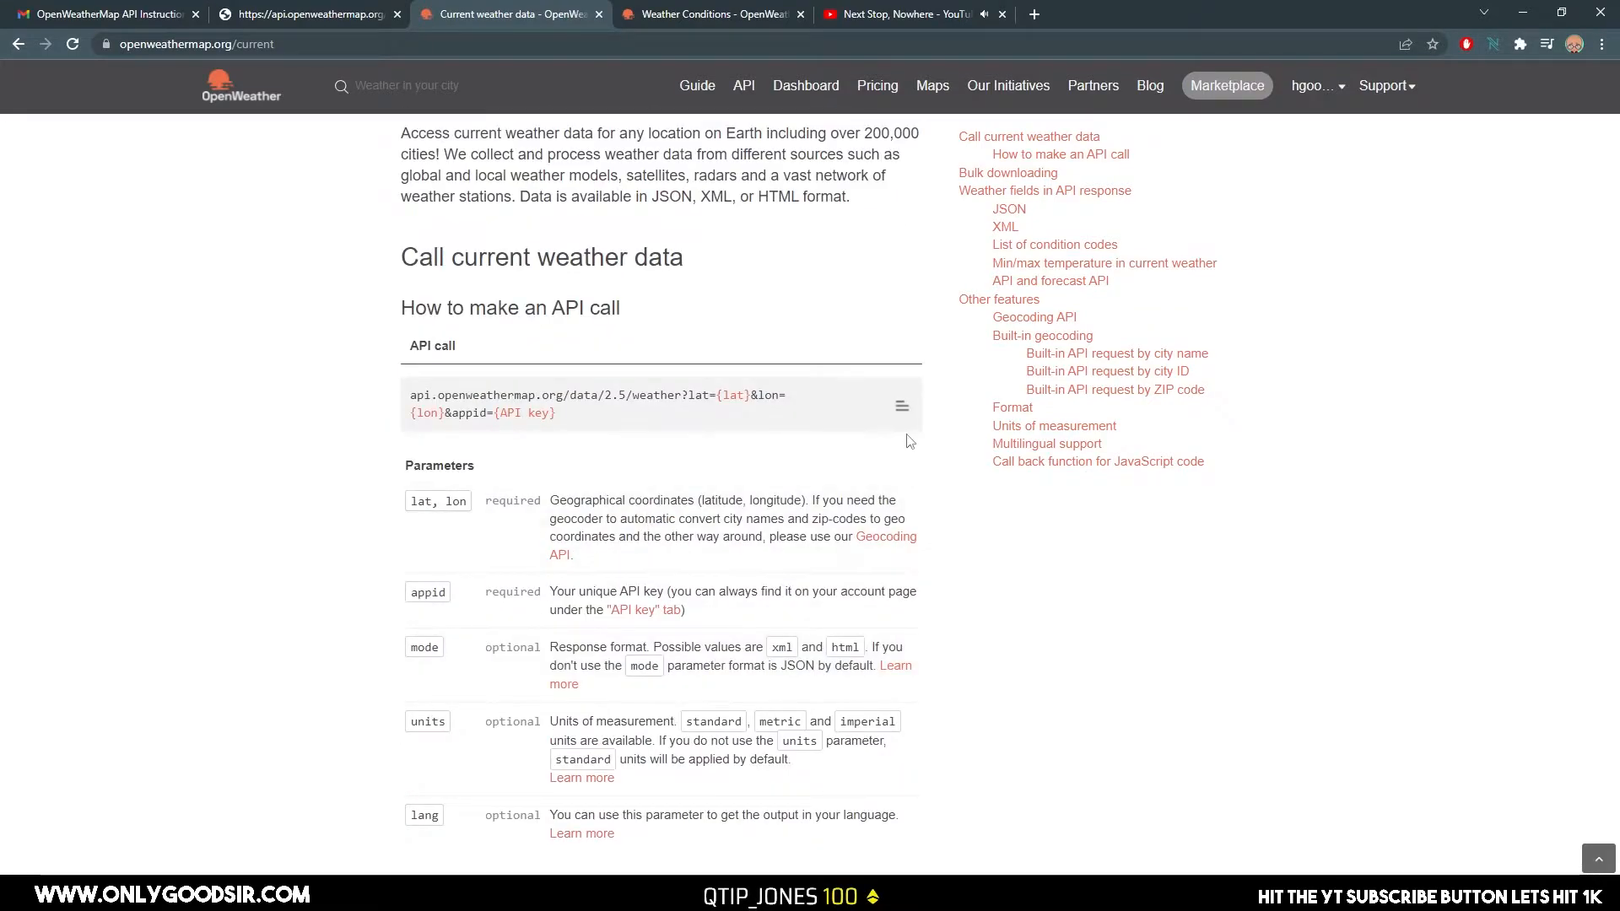
Examine the XML and JSON response sections of the Current weather data documentation.
{"action": "left_click", "coordinate": [1004, 226]}
{"action": "scroll", "coordinate": [519, 272], "scroll_direction": "up", "scroll_amount": 4}
{"action": "scroll", "coordinate": [650, 443], "scroll_direction": "down", "scroll_amount": 20}
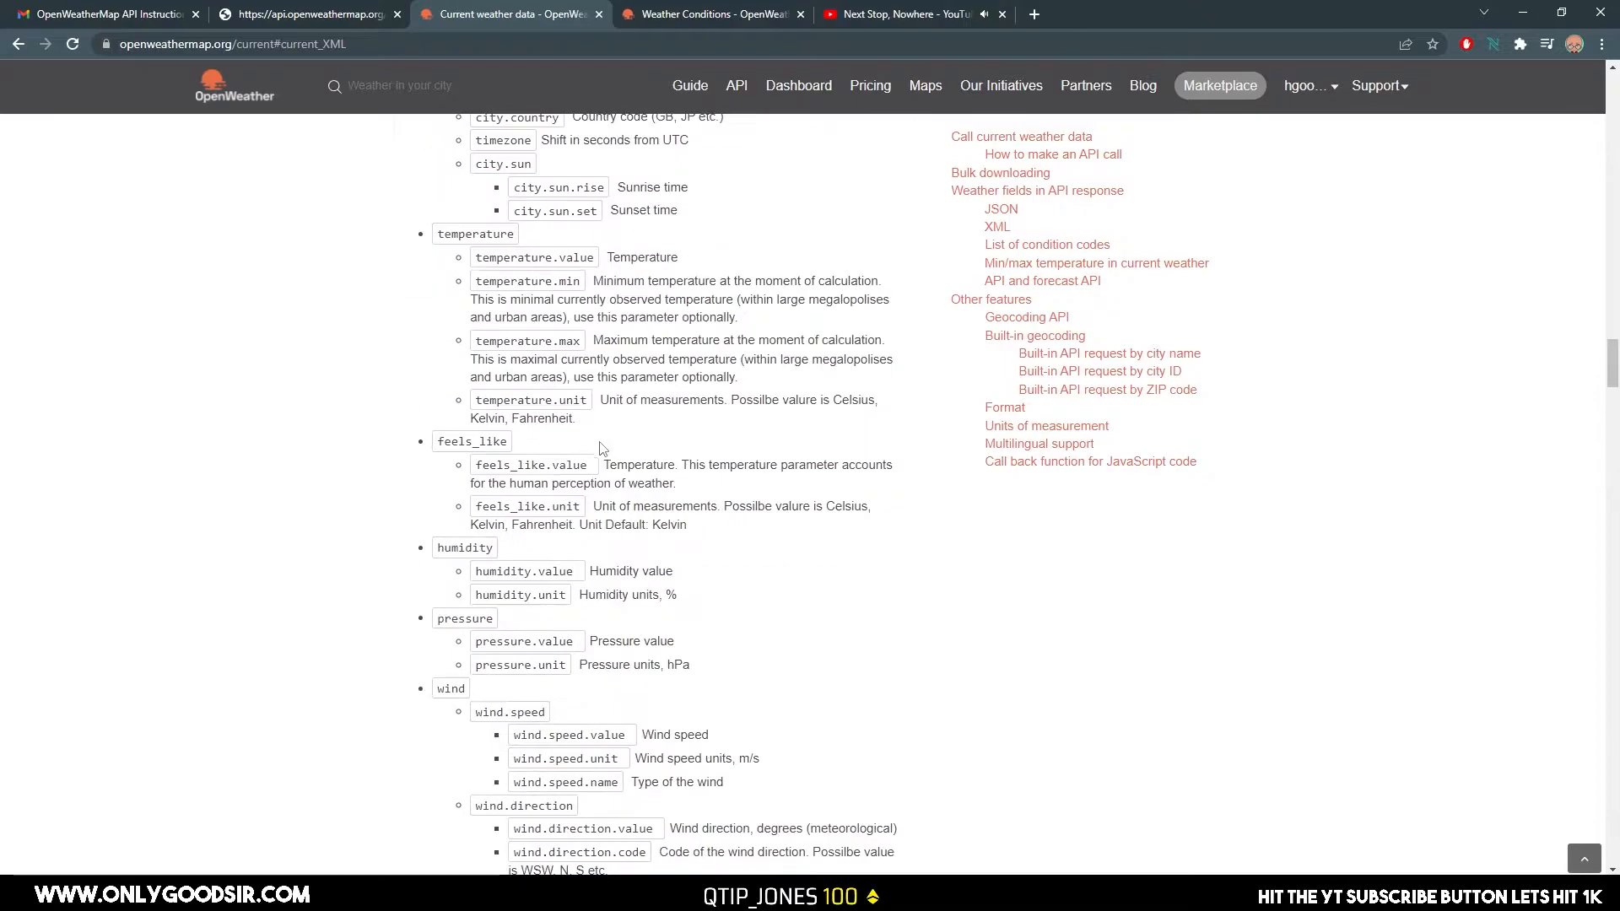
{"action": "scroll", "coordinate": [785, 386], "scroll_direction": "up", "scroll_amount": 3}
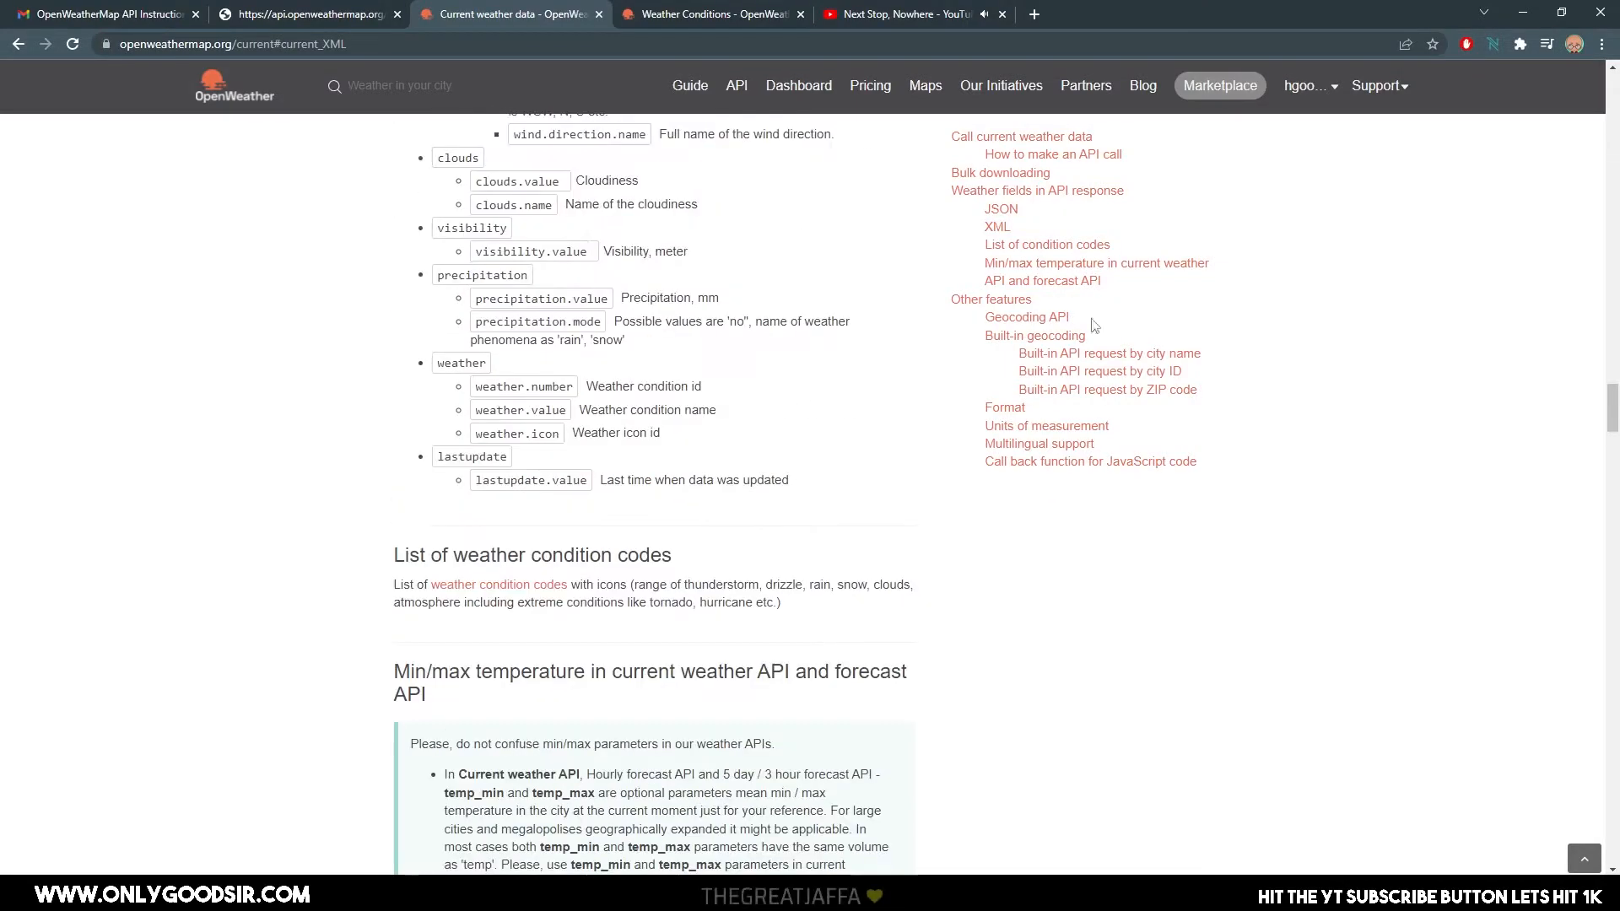
{"action": "left_click", "coordinate": [1001, 209]}
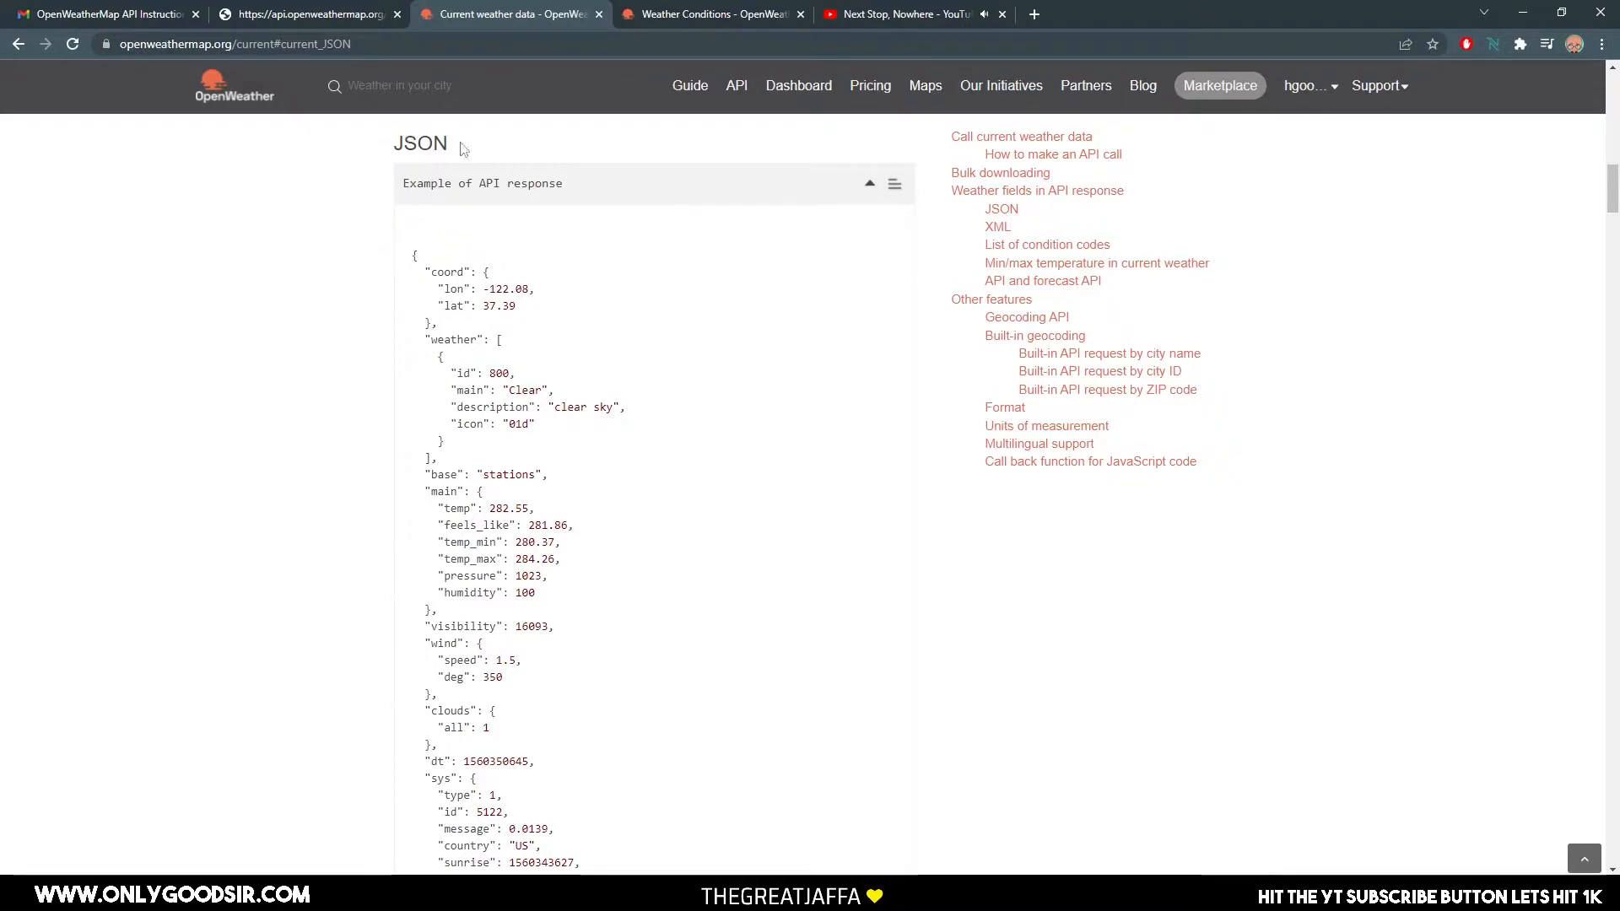
{"action": "left_click_drag", "start_coordinate": [462, 149], "coordinate": [356, 153]}
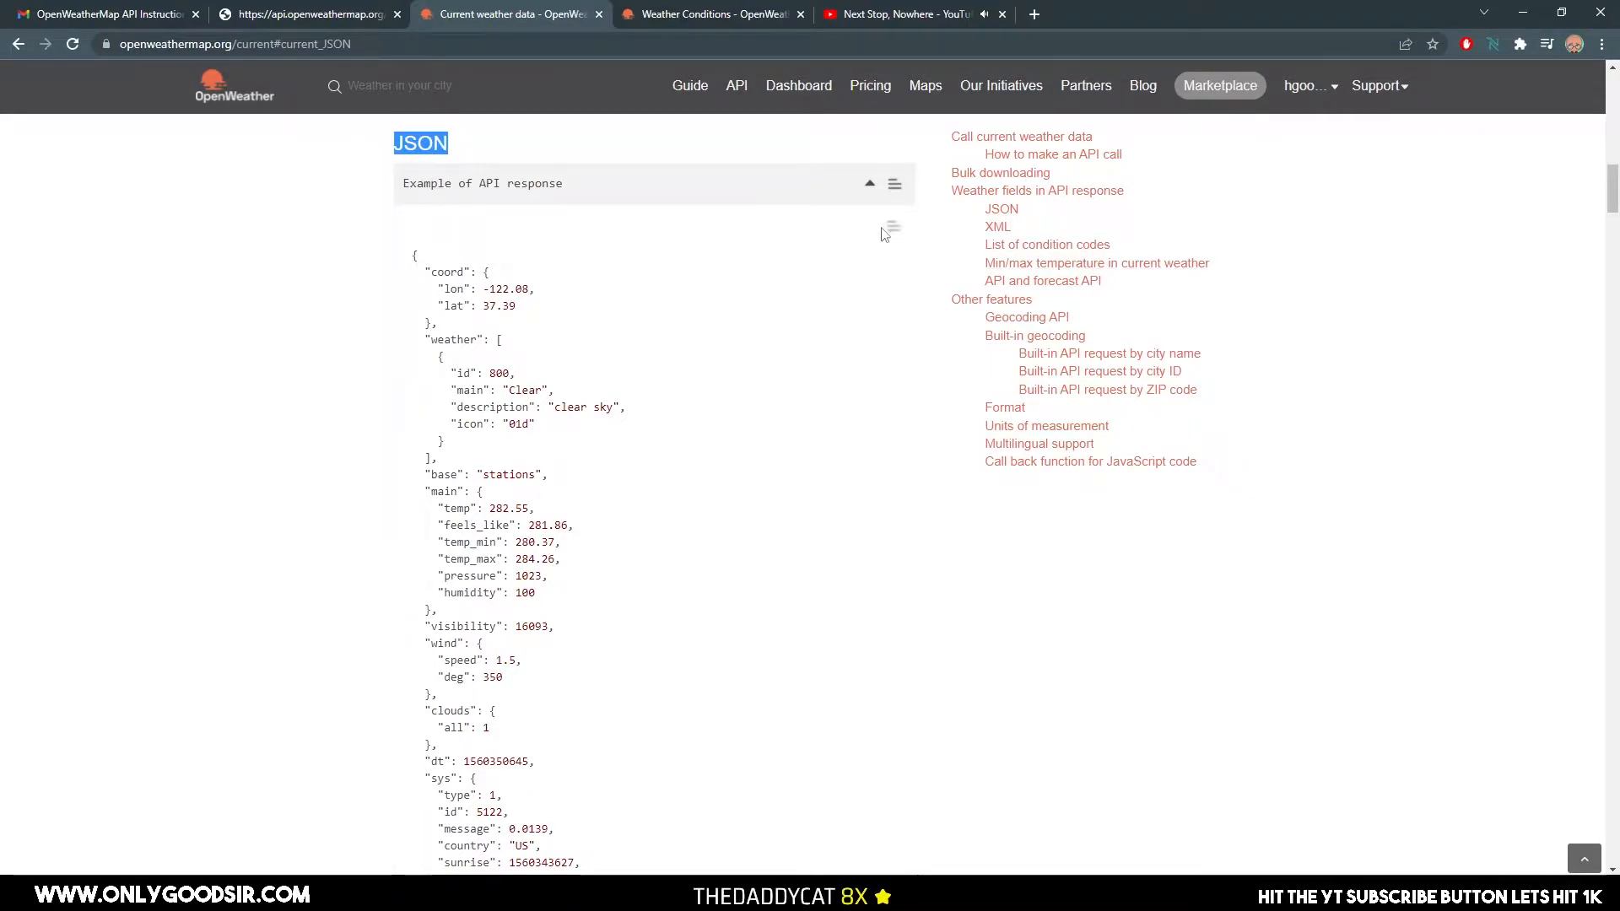
Examine the Units of measurement section and compare the standard, metric and imperial example calls for London.
{"action": "left_click", "coordinate": [1065, 428]}
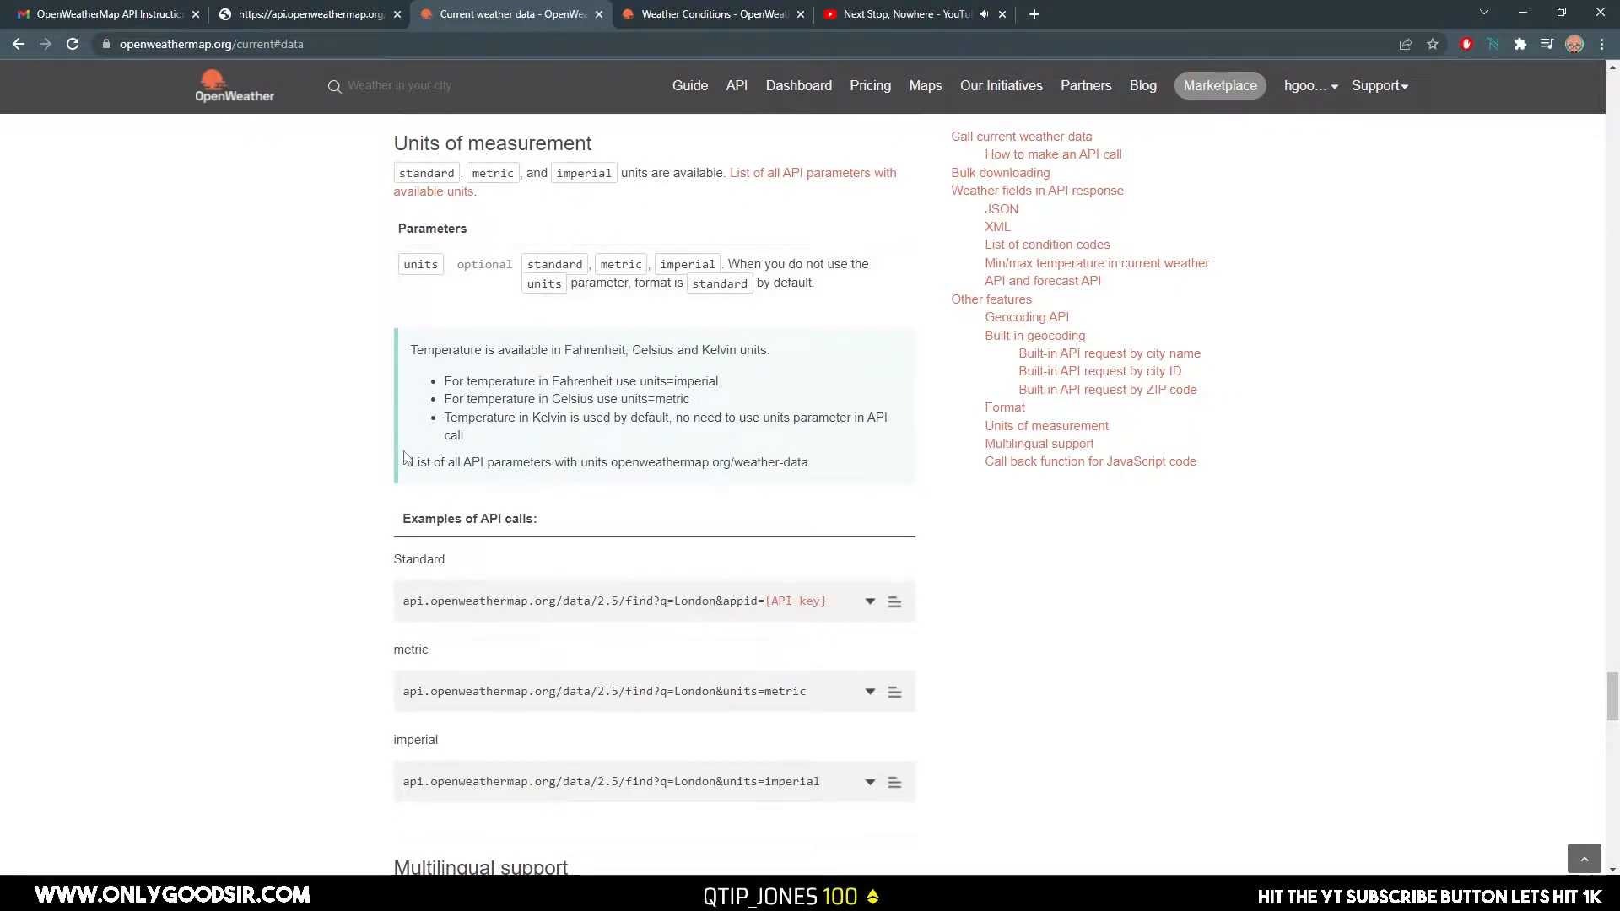
{"action": "scroll", "coordinate": [810, 528], "scroll_direction": "down", "scroll_amount": 3}
{"action": "left_click_drag", "start_coordinate": [821, 528], "coordinate": [395, 529]}
{"action": "left_click", "coordinate": [803, 553]}
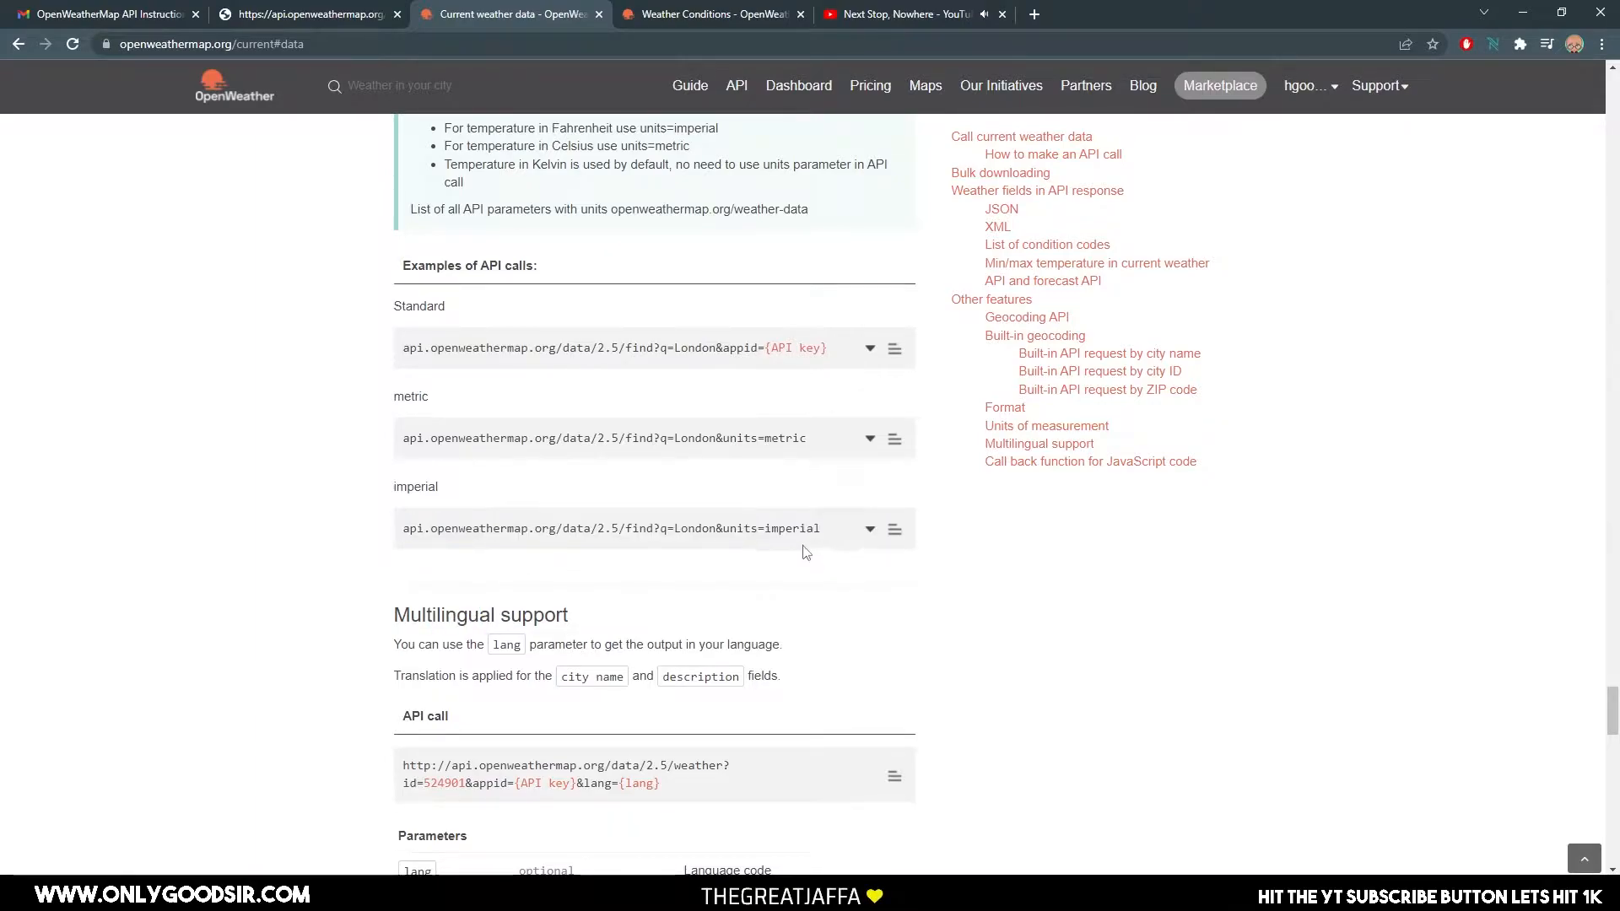
{"action": "left_click_drag", "start_coordinate": [834, 530], "coordinate": [711, 530]}
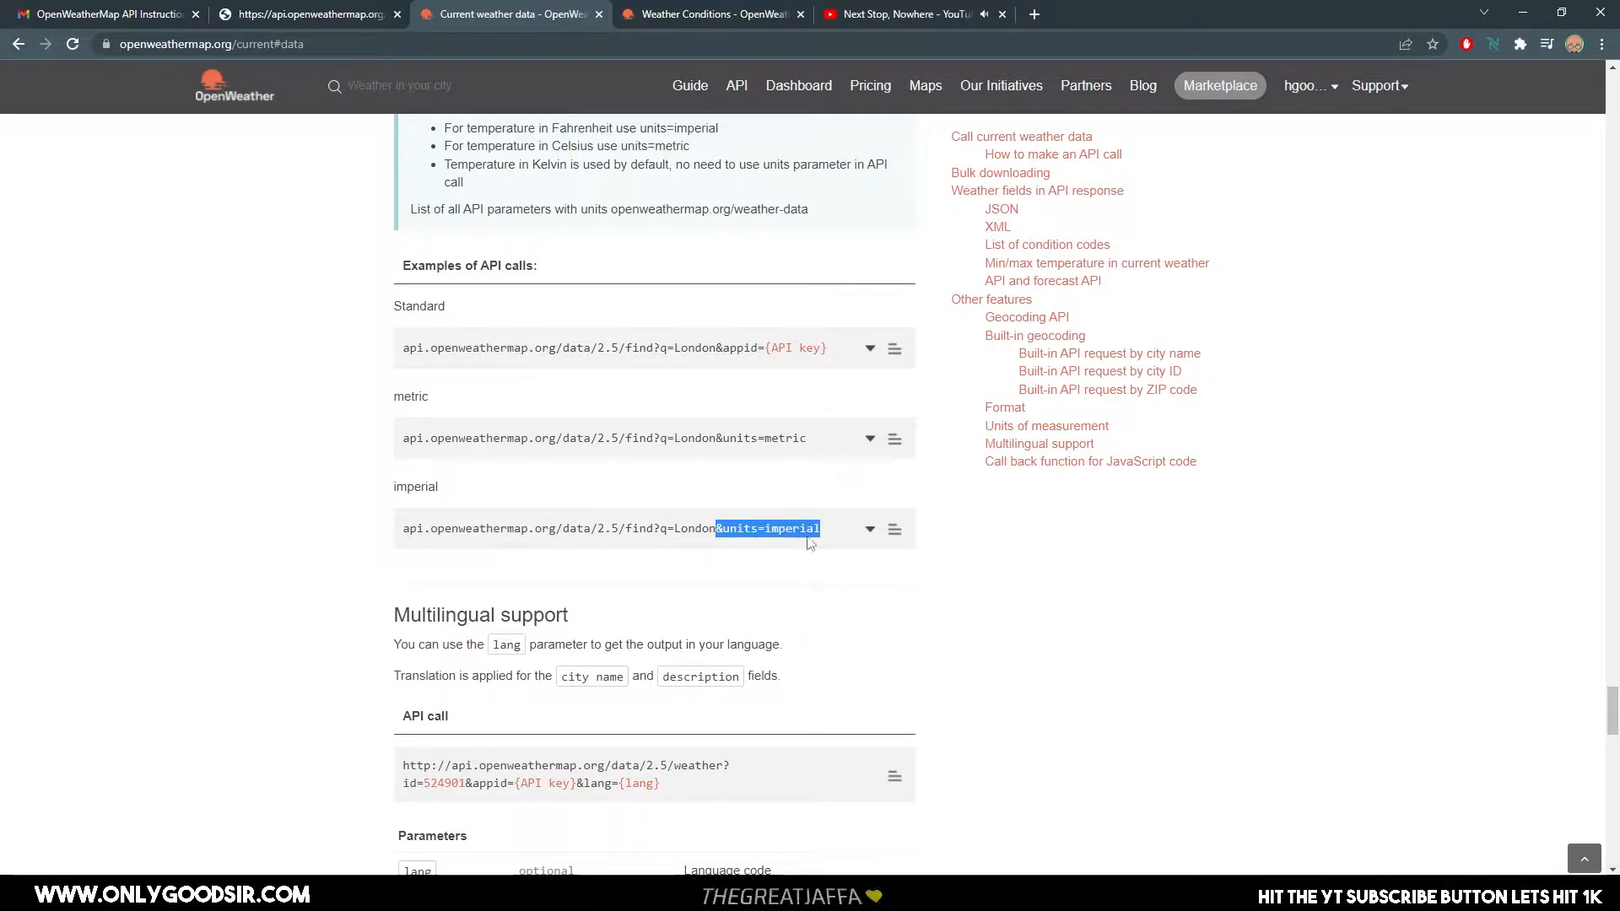
{"action": "left_click", "coordinate": [728, 438]}
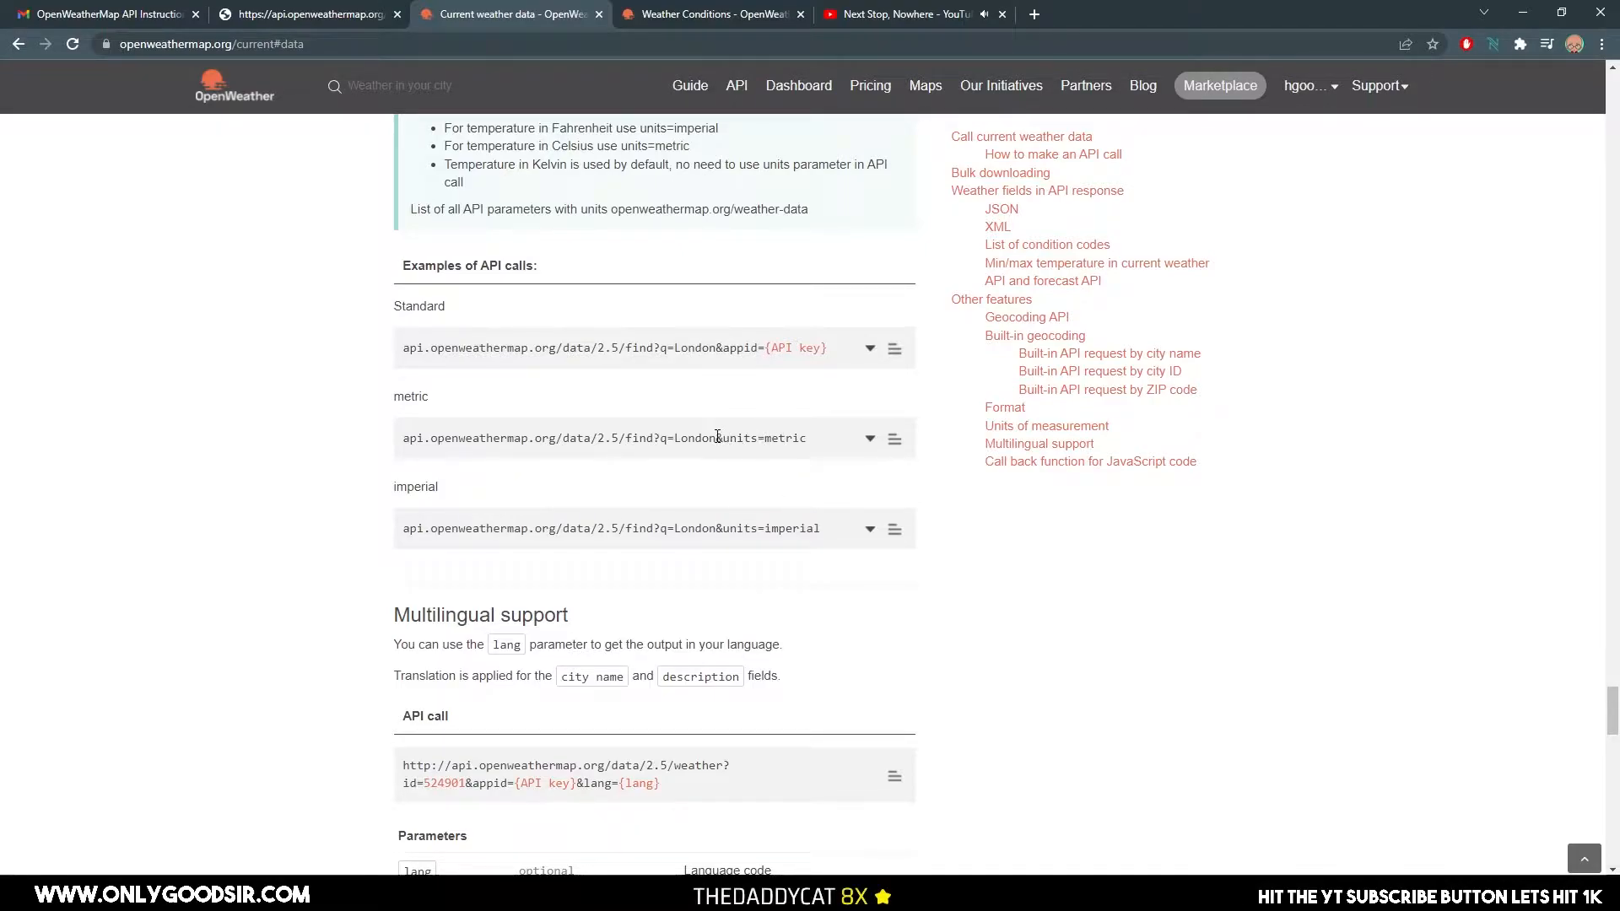
{"action": "left_click_drag", "start_coordinate": [717, 438], "coordinate": [808, 444]}
{"action": "left_click_drag", "start_coordinate": [725, 530], "coordinate": [840, 529]}
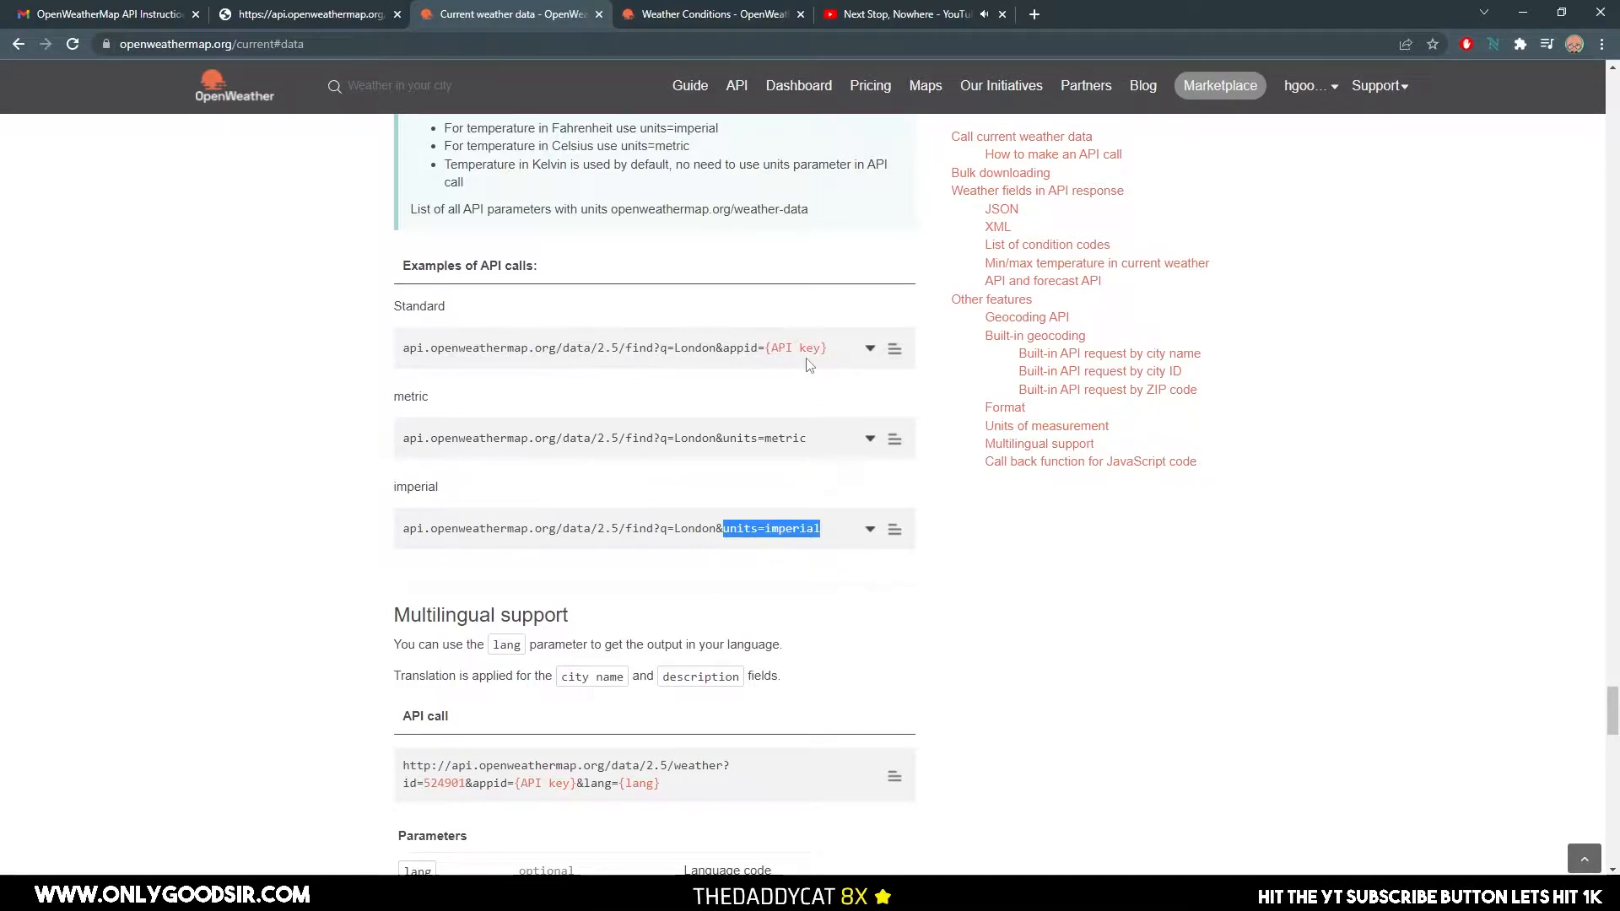
{"action": "scroll", "coordinate": [783, 509], "scroll_direction": "down", "scroll_amount": 7}
{"action": "scroll", "coordinate": [783, 510], "scroll_direction": "up", "scroll_amount": 20}
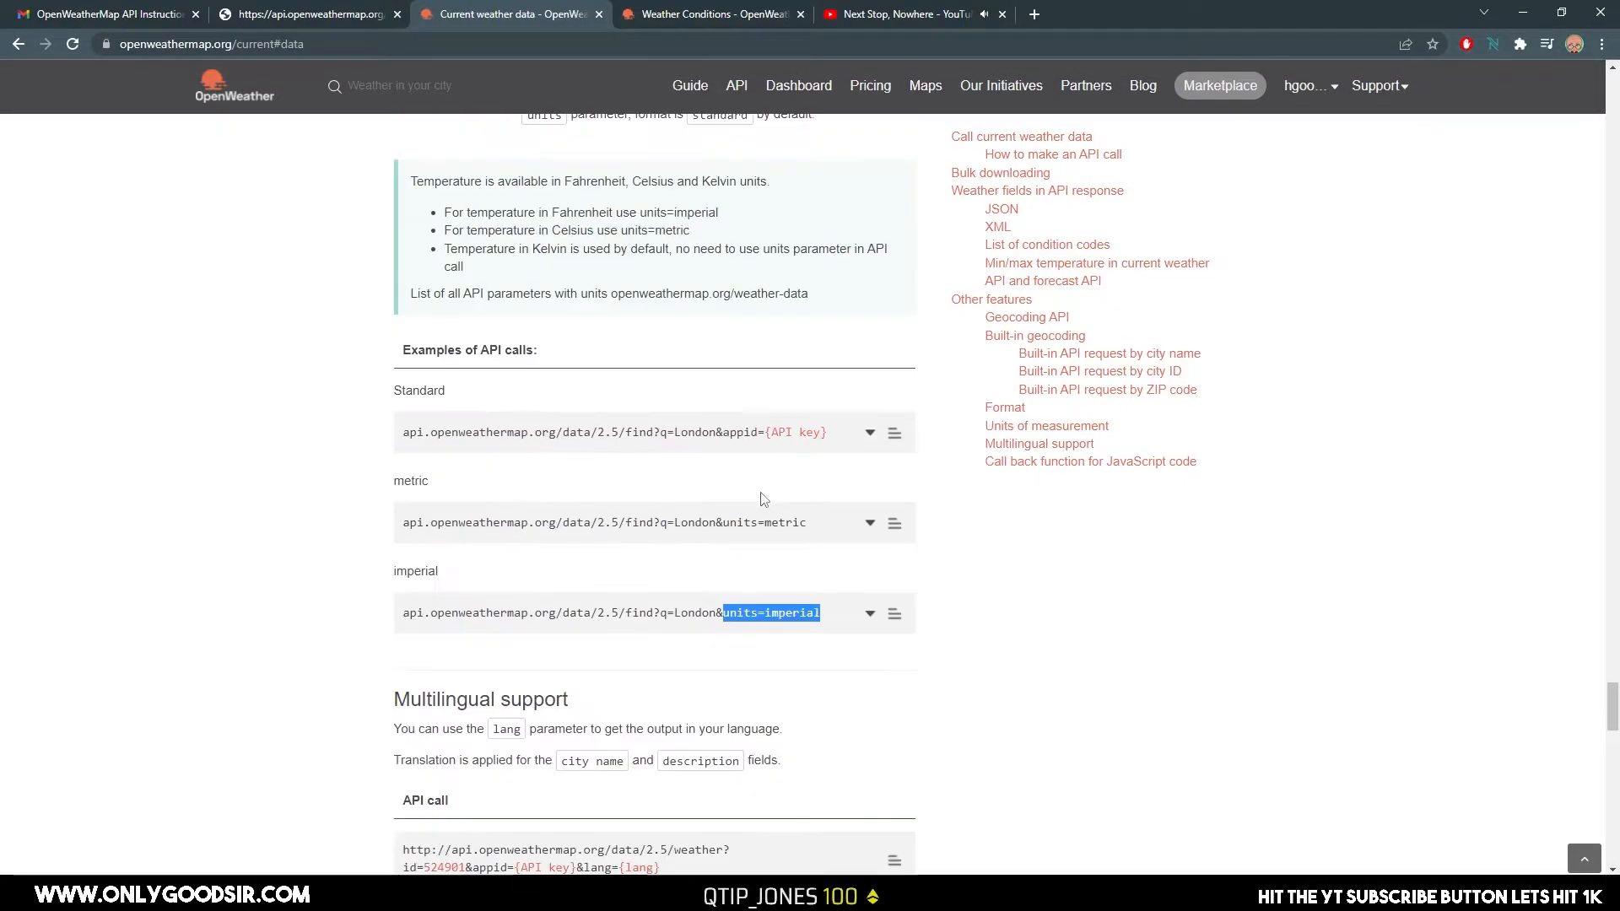
{"action": "scroll", "coordinate": [785, 496], "scroll_direction": "up", "scroll_amount": 5}
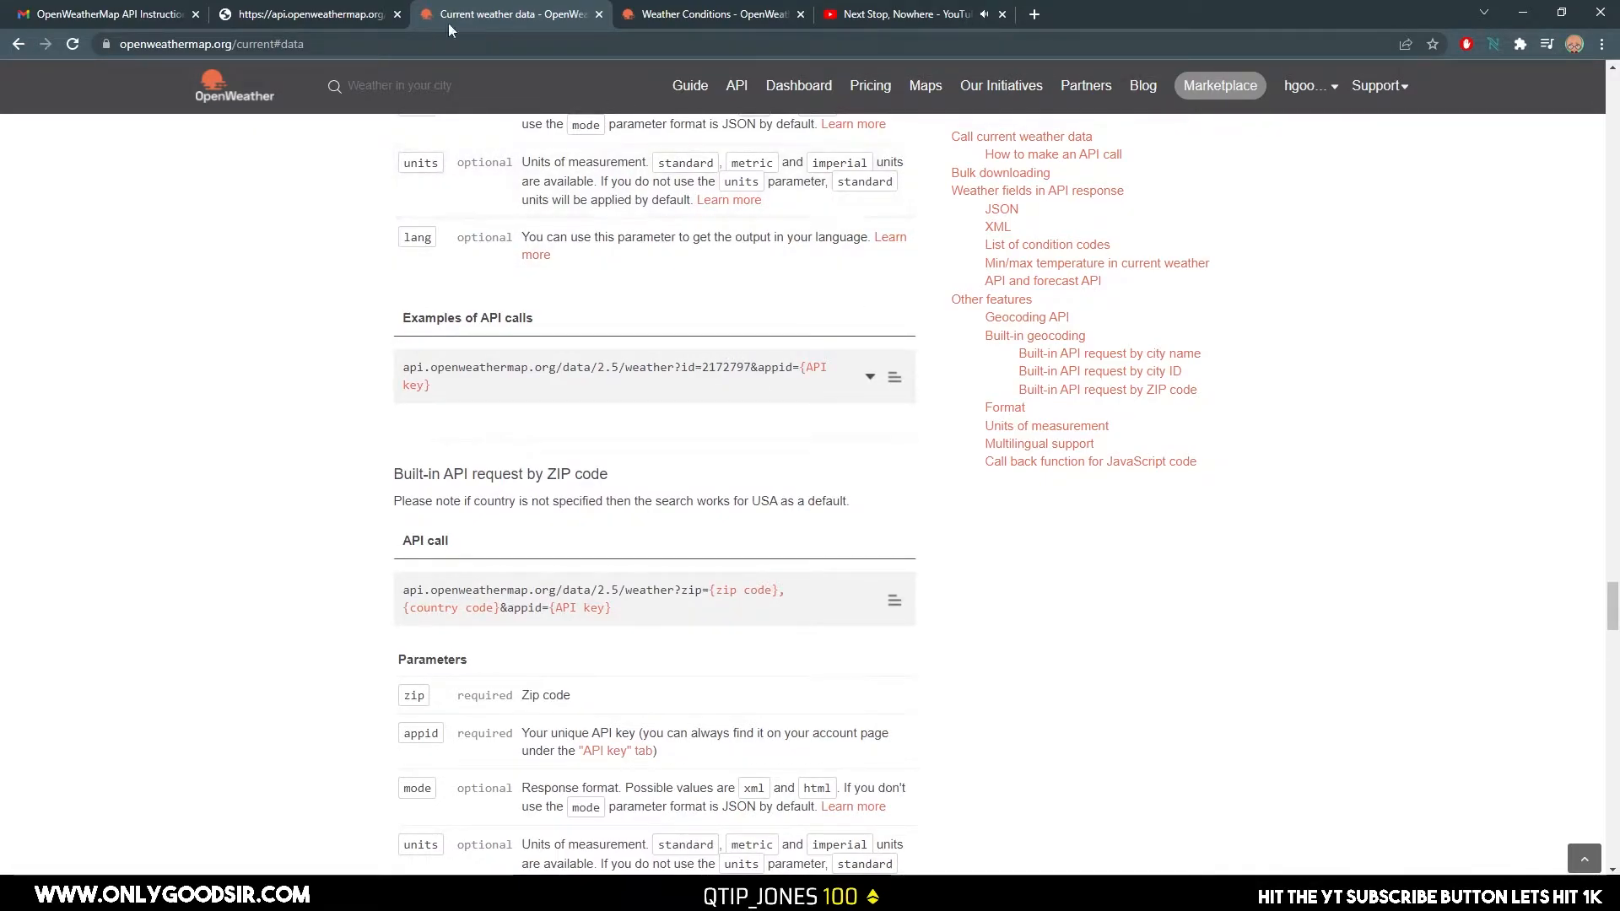
Open the api.openweathermap.org response page and inspect the city, units and APPID parts of its request URL.
{"action": "left_click", "coordinate": [371, 12]}
{"action": "left_click", "coordinate": [616, 143]}
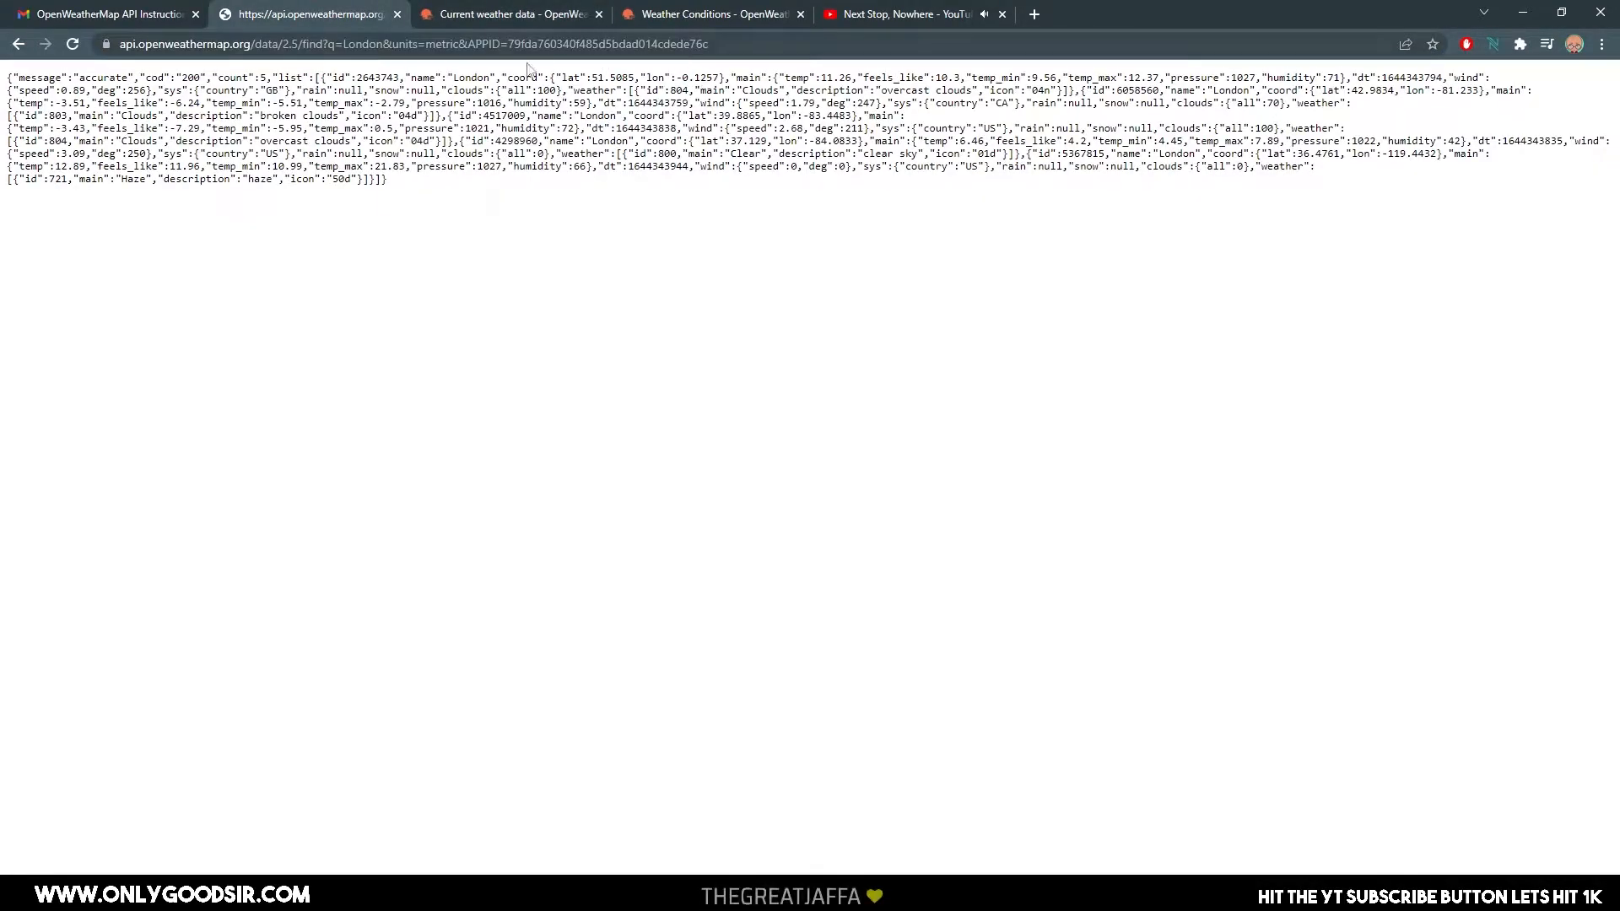
{"action": "left_click_drag", "start_coordinate": [120, 43], "coordinate": [776, 39]}
{"action": "left_click", "coordinate": [412, 268]}
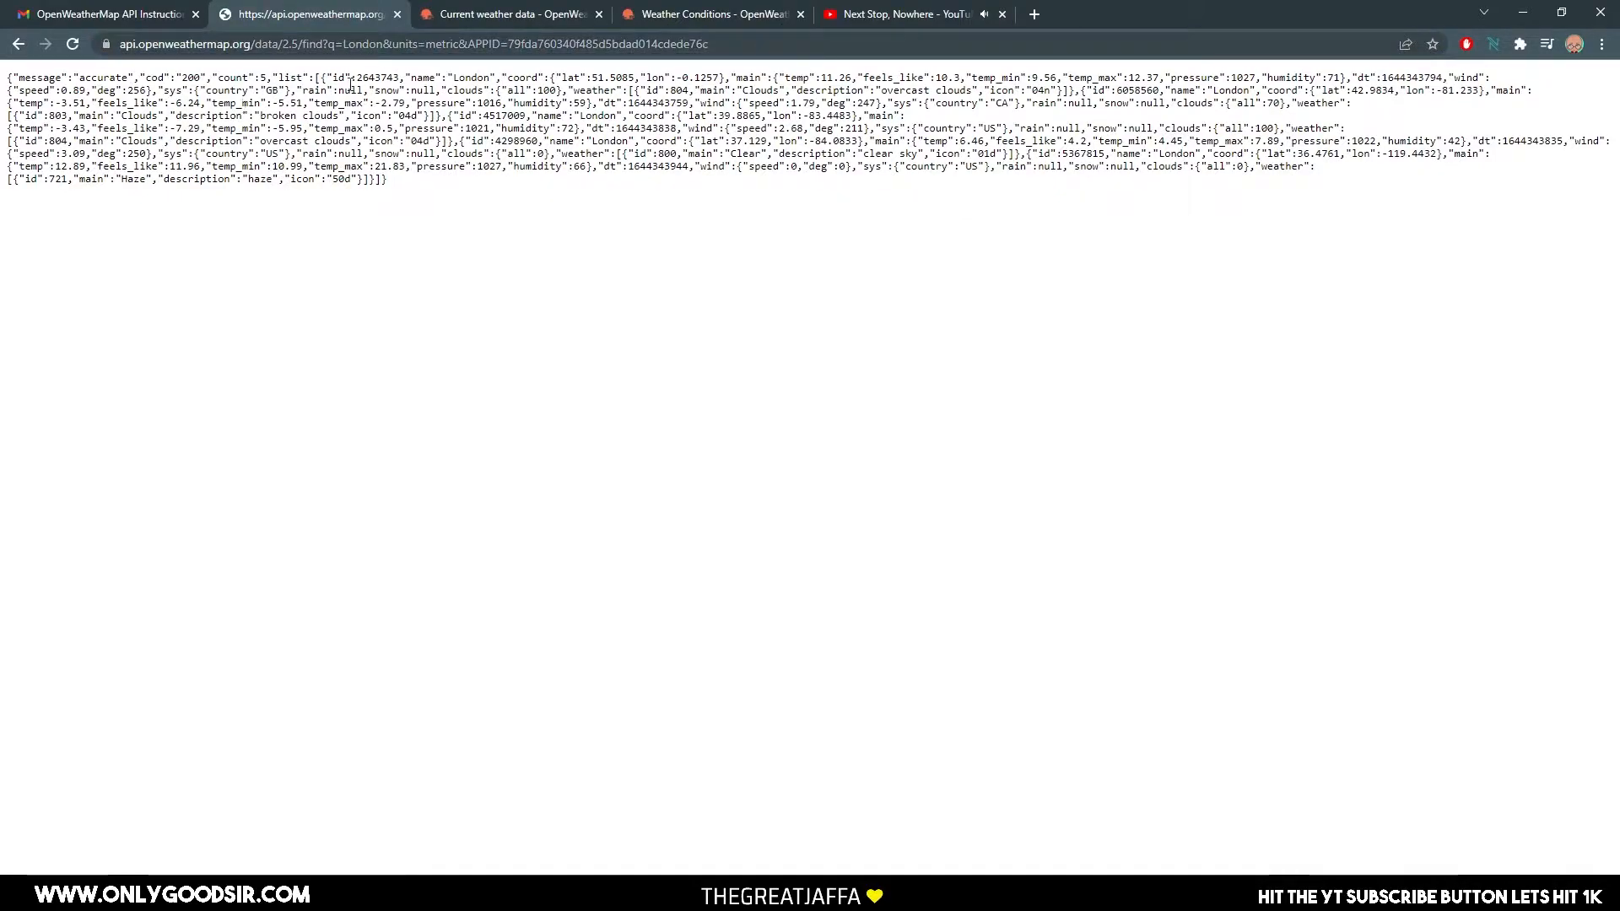
{"action": "left_click_drag", "start_coordinate": [342, 46], "coordinate": [387, 51]}
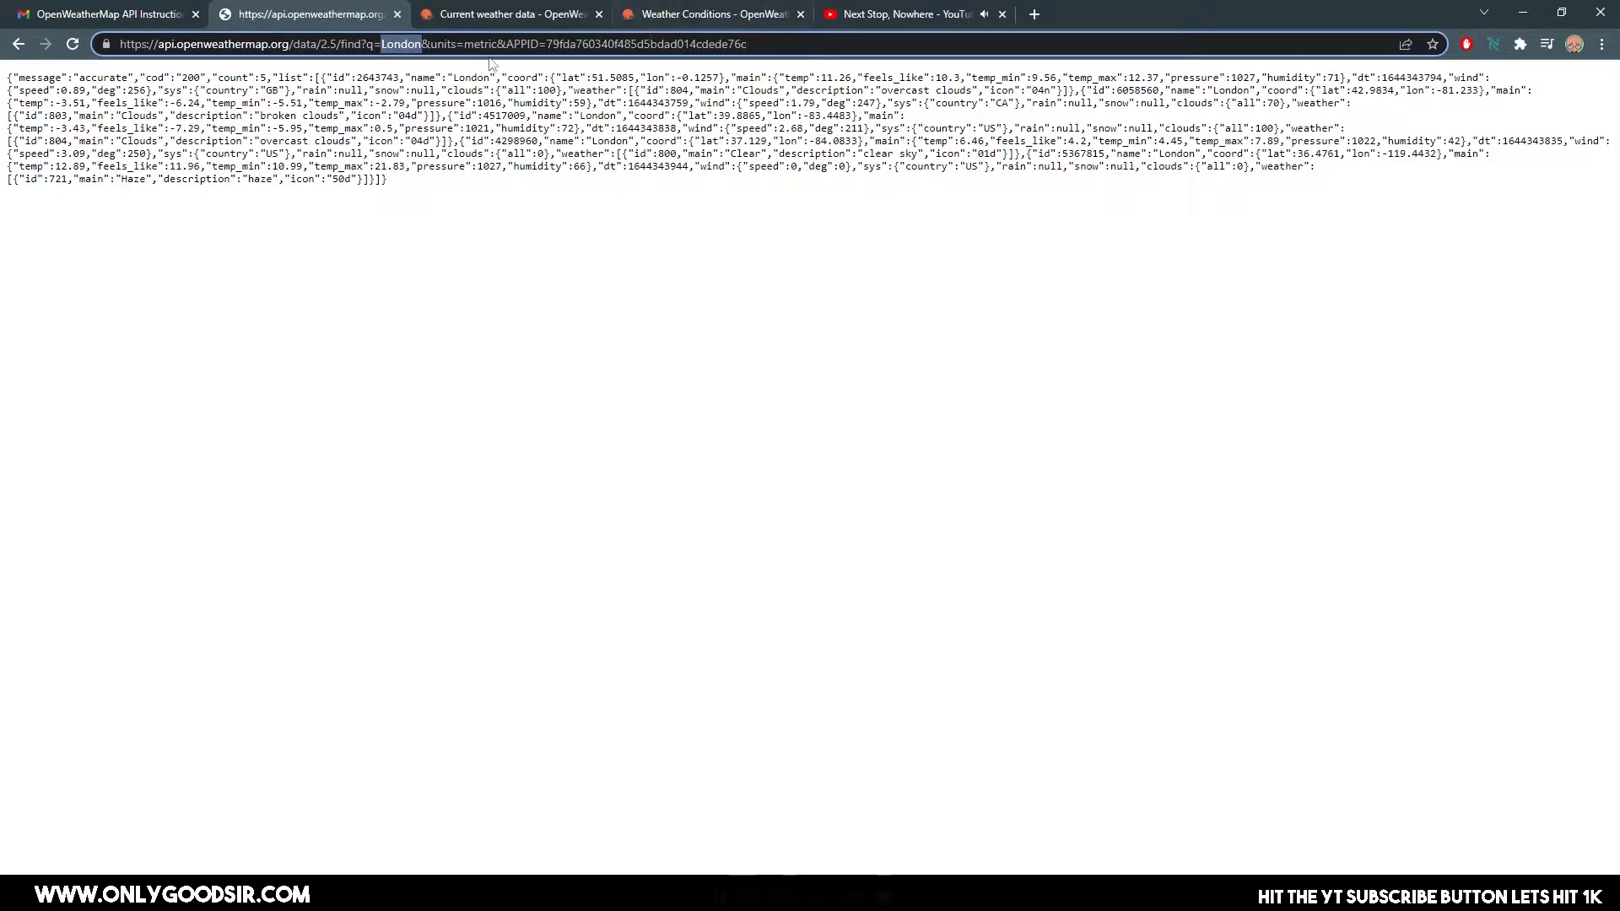
{"action": "left_click_drag", "start_coordinate": [496, 44], "coordinate": [808, 60]}
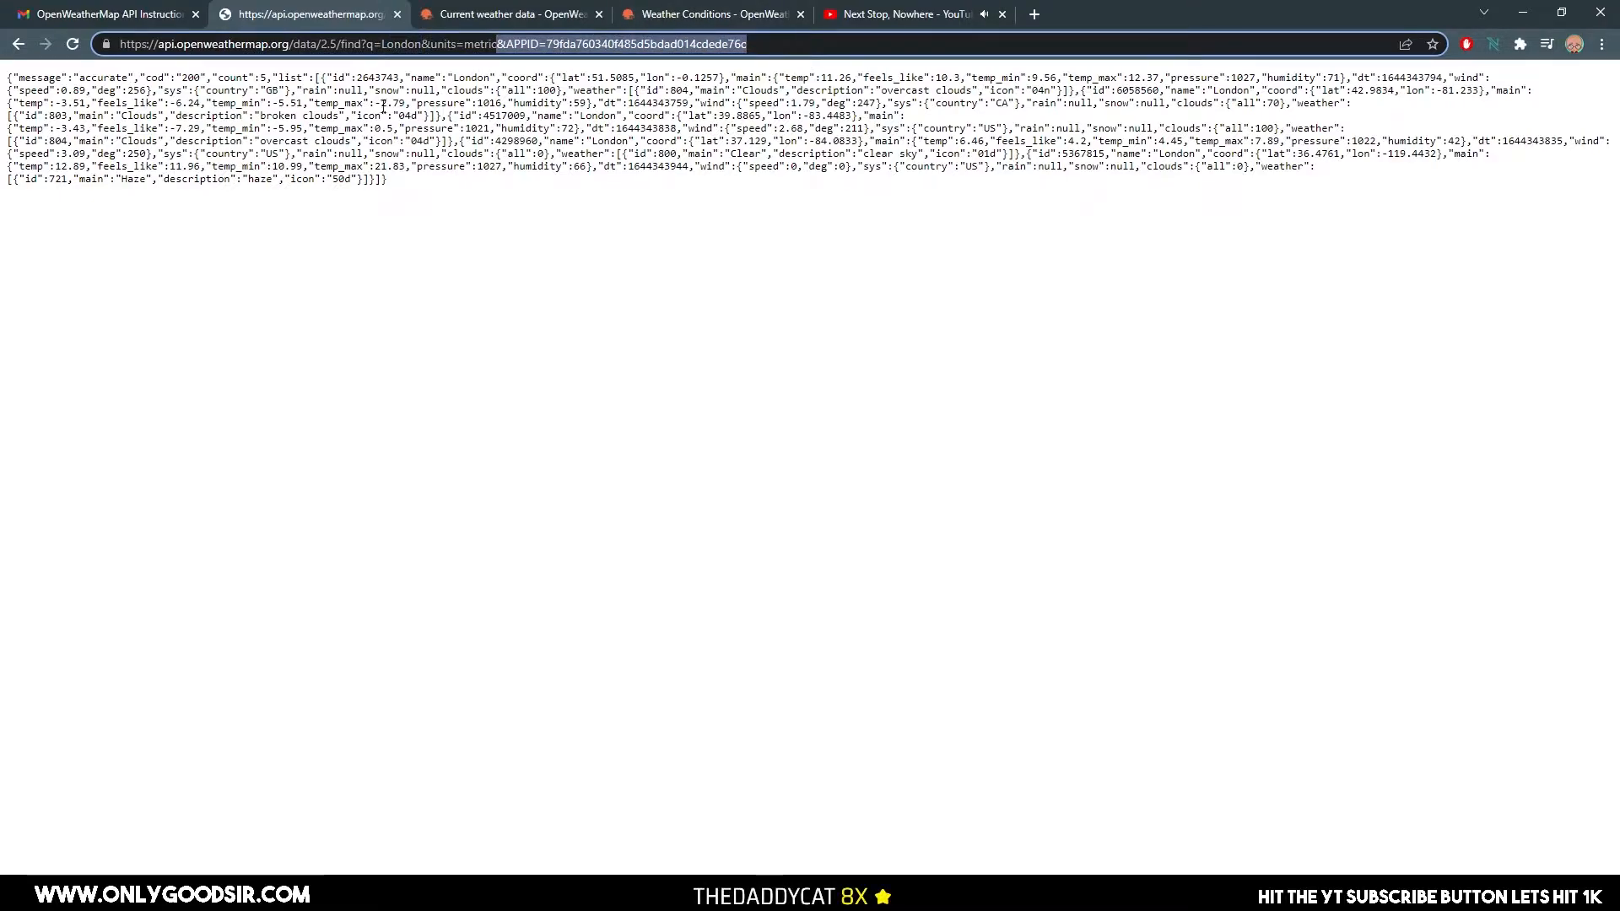
{"action": "left_click", "coordinate": [431, 42]}
{"action": "left_click_drag", "start_coordinate": [430, 42], "coordinate": [497, 50]}
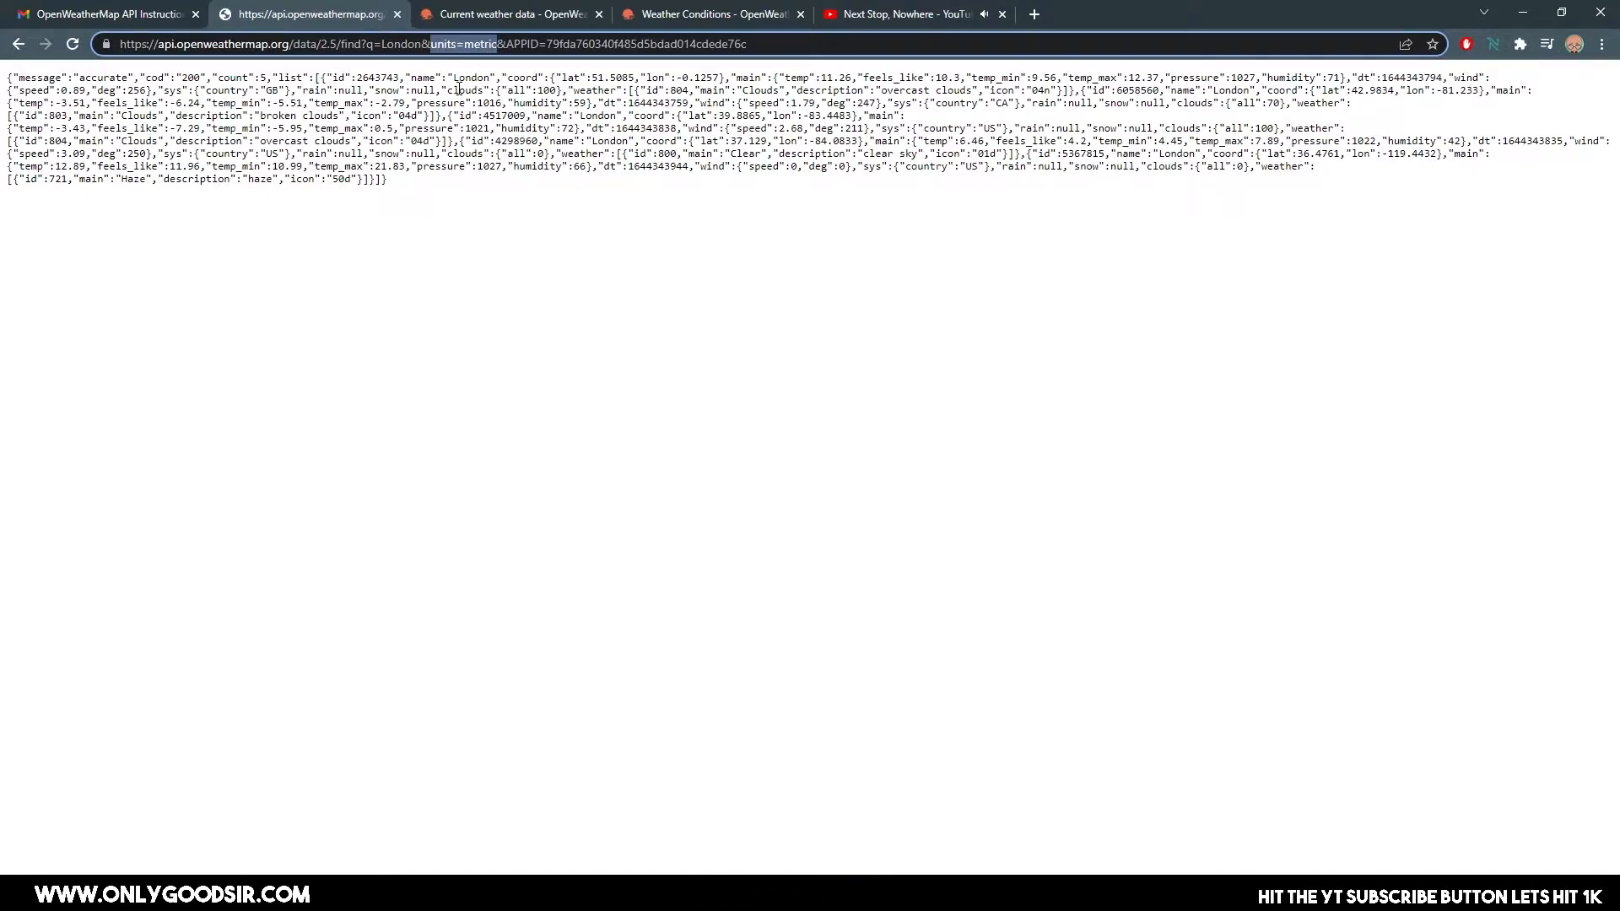
Copy the complete OpenWeatherMap request URL for London with metric units.
{"action": "left_click_drag", "start_coordinate": [748, 44], "coordinate": [98, 57]}
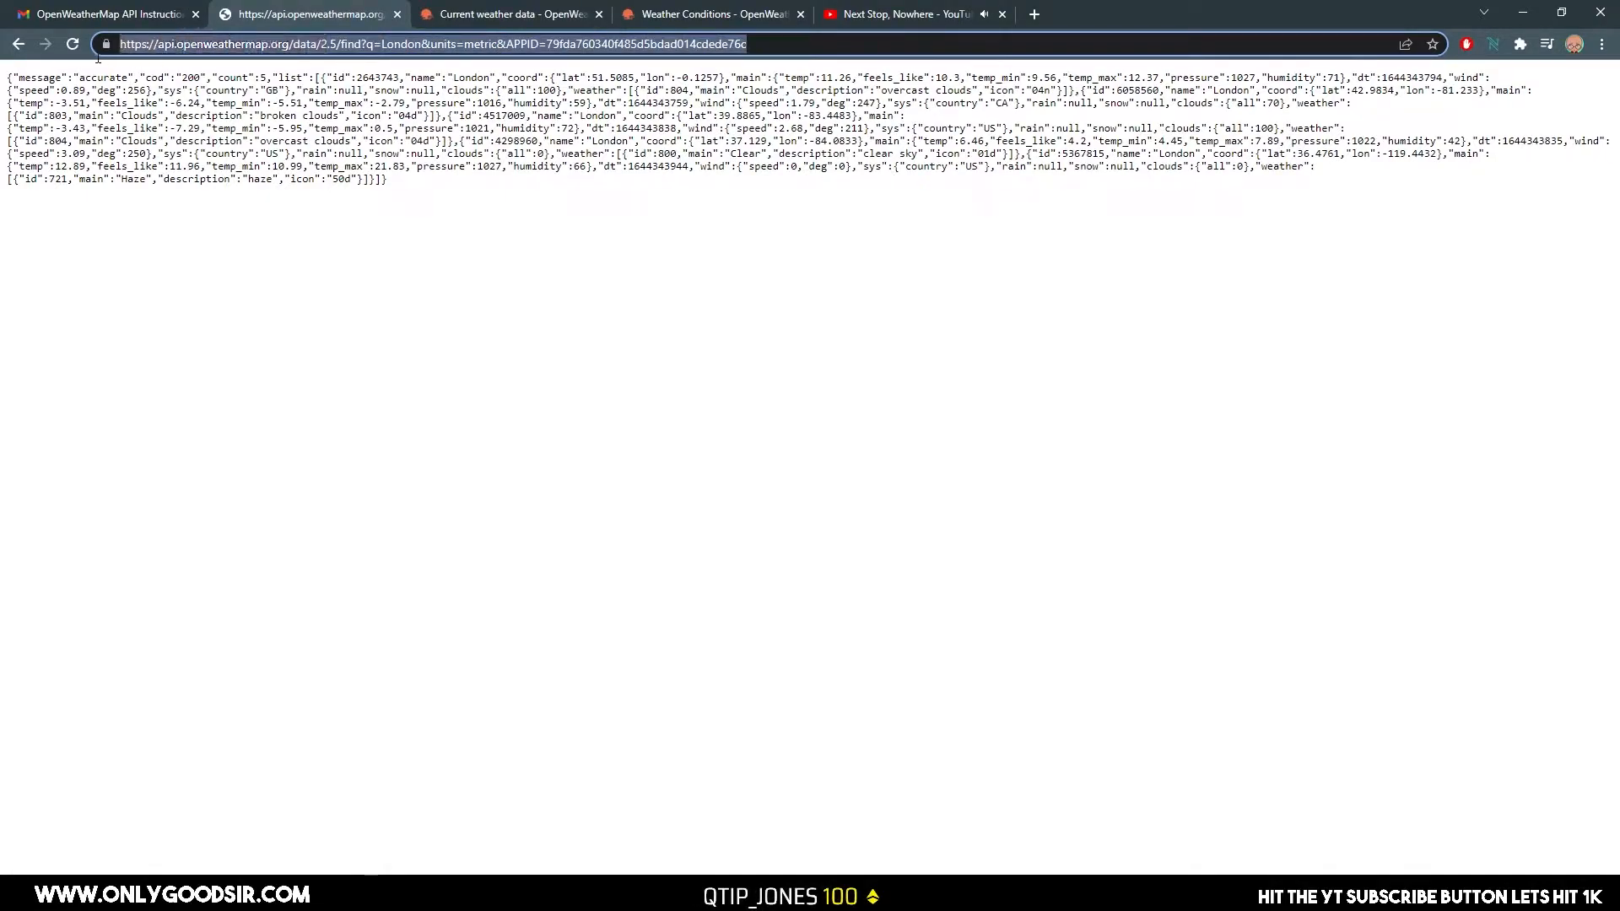
{"action": "right_click", "coordinate": [179, 51]}
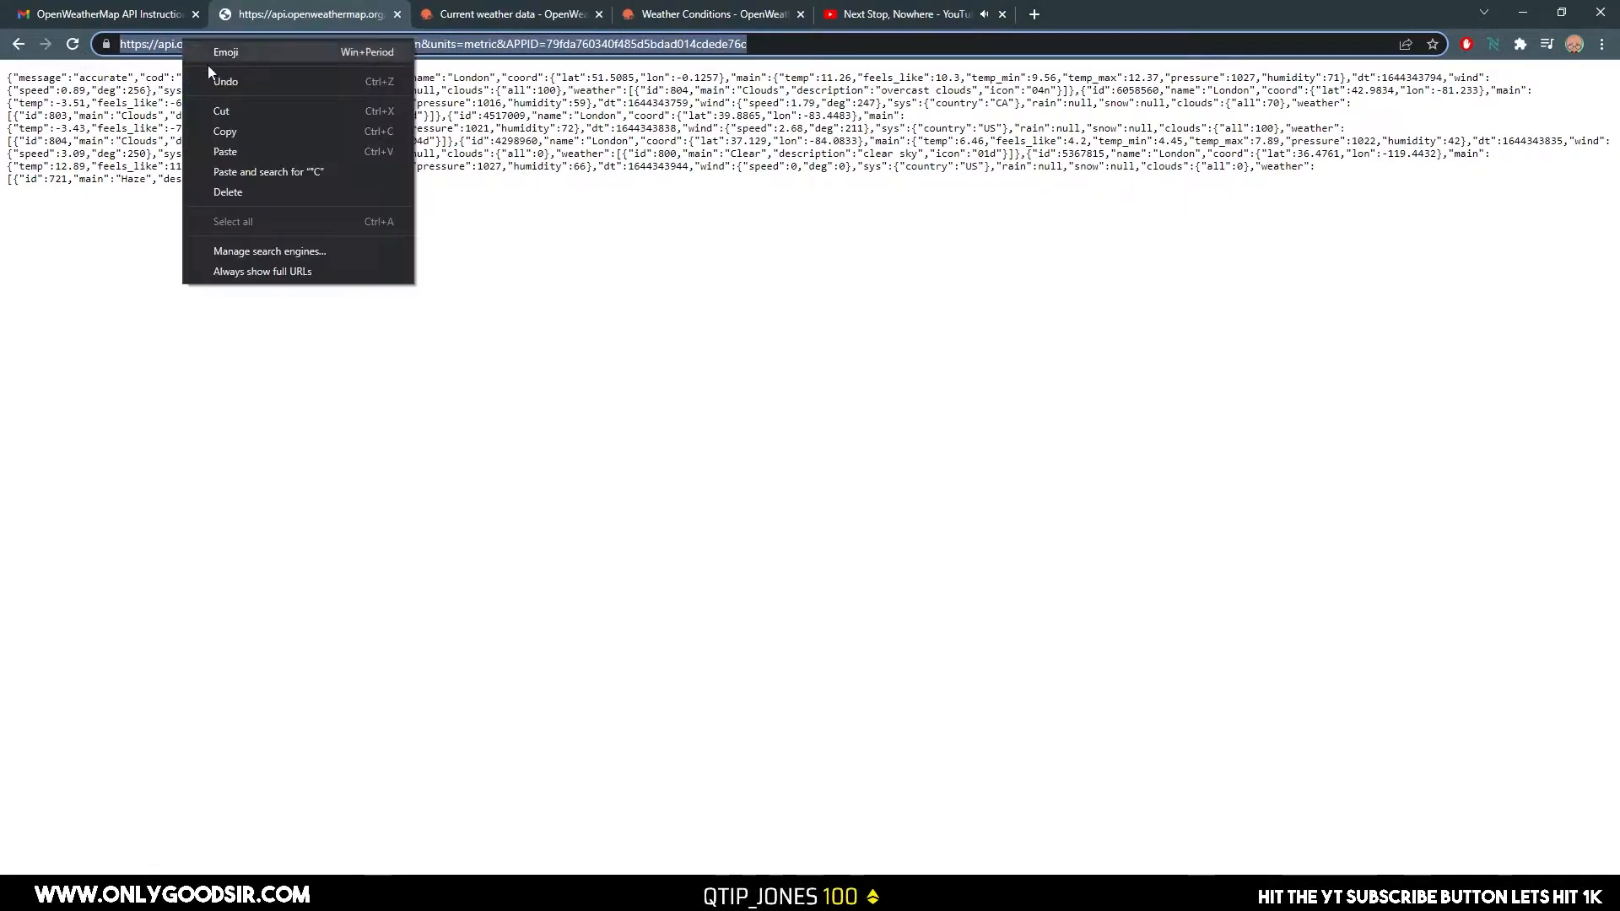
{"action": "left_click", "coordinate": [252, 138]}
Switch to Ventuz, create an empty scene and add an Axis node to its hierarchy.
{"action": "left_click", "coordinate": [932, 893]}
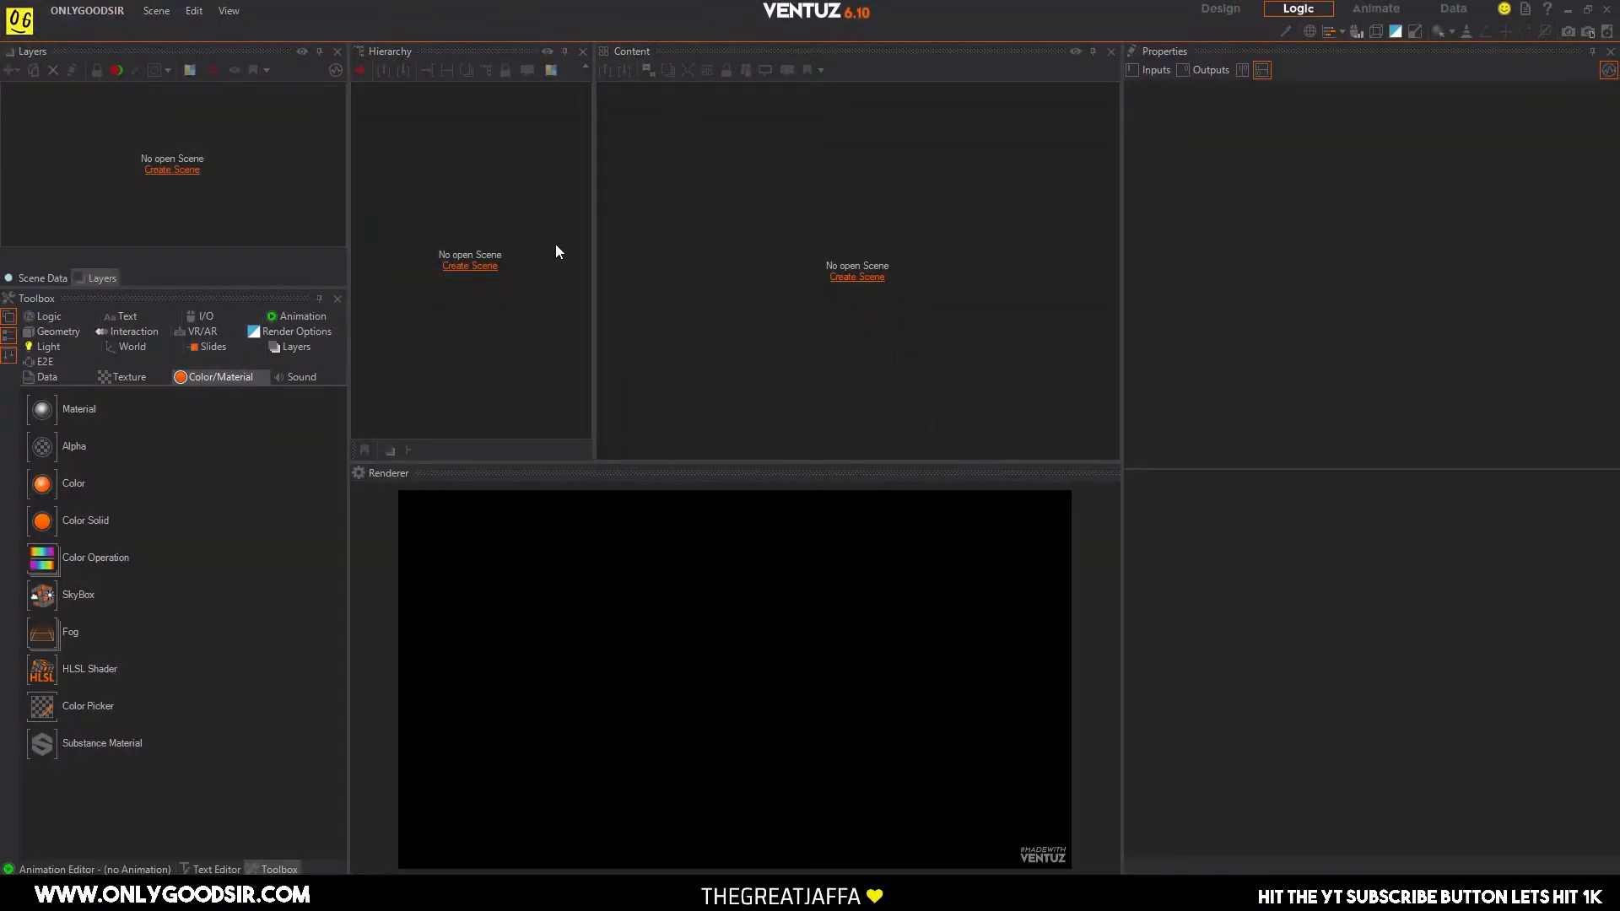
{"action": "left_click", "coordinate": [461, 266]}
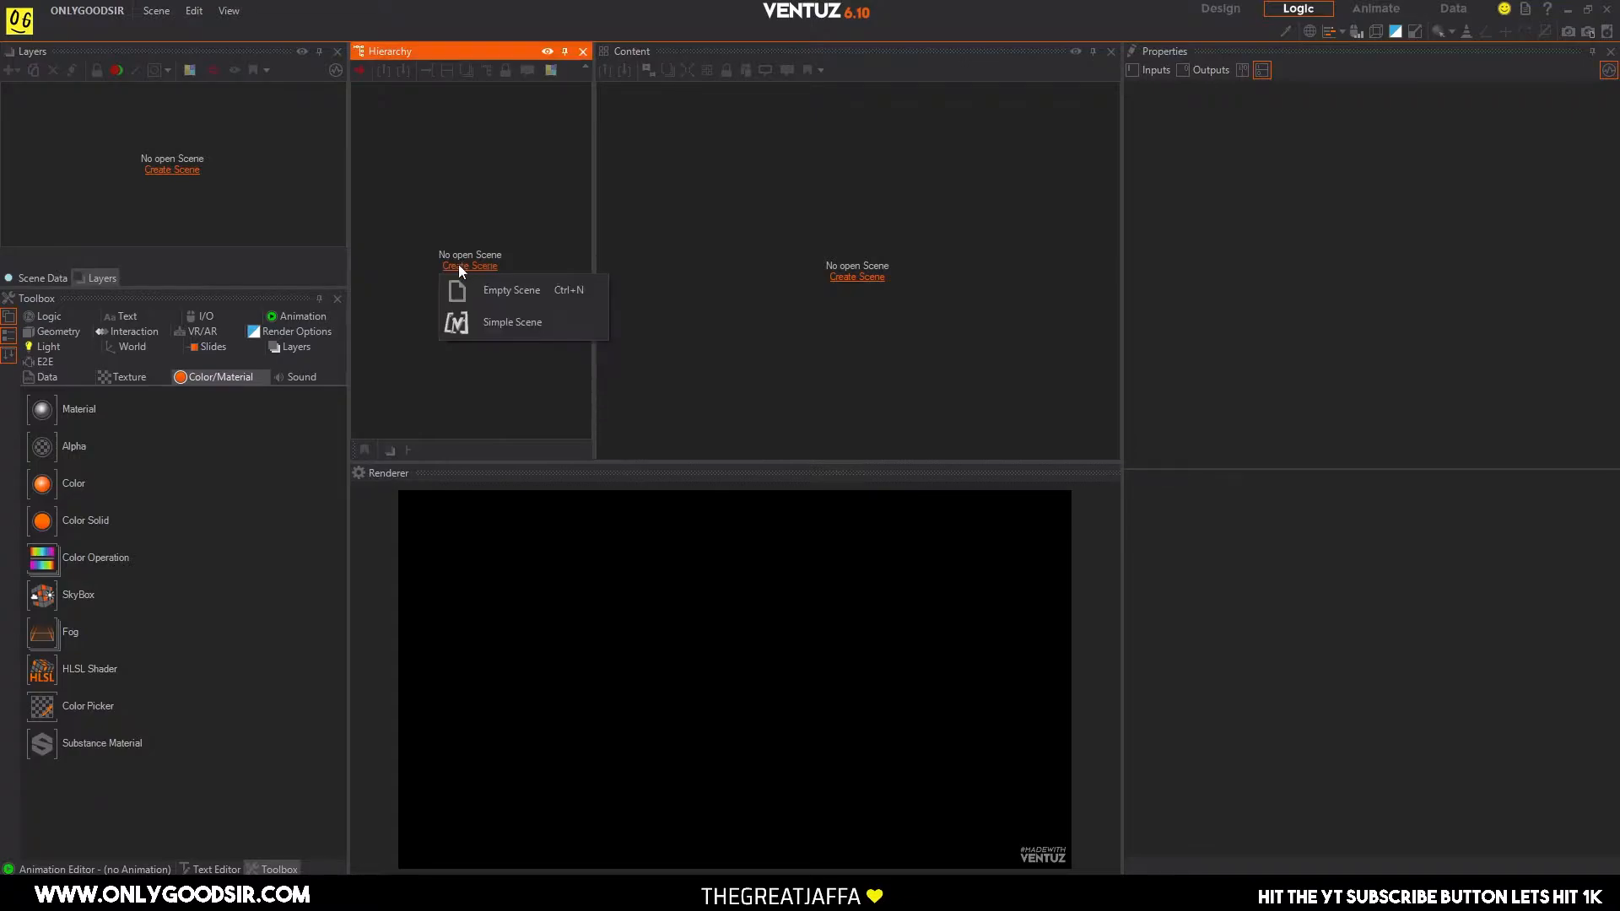
{"action": "left_click", "coordinate": [476, 289]}
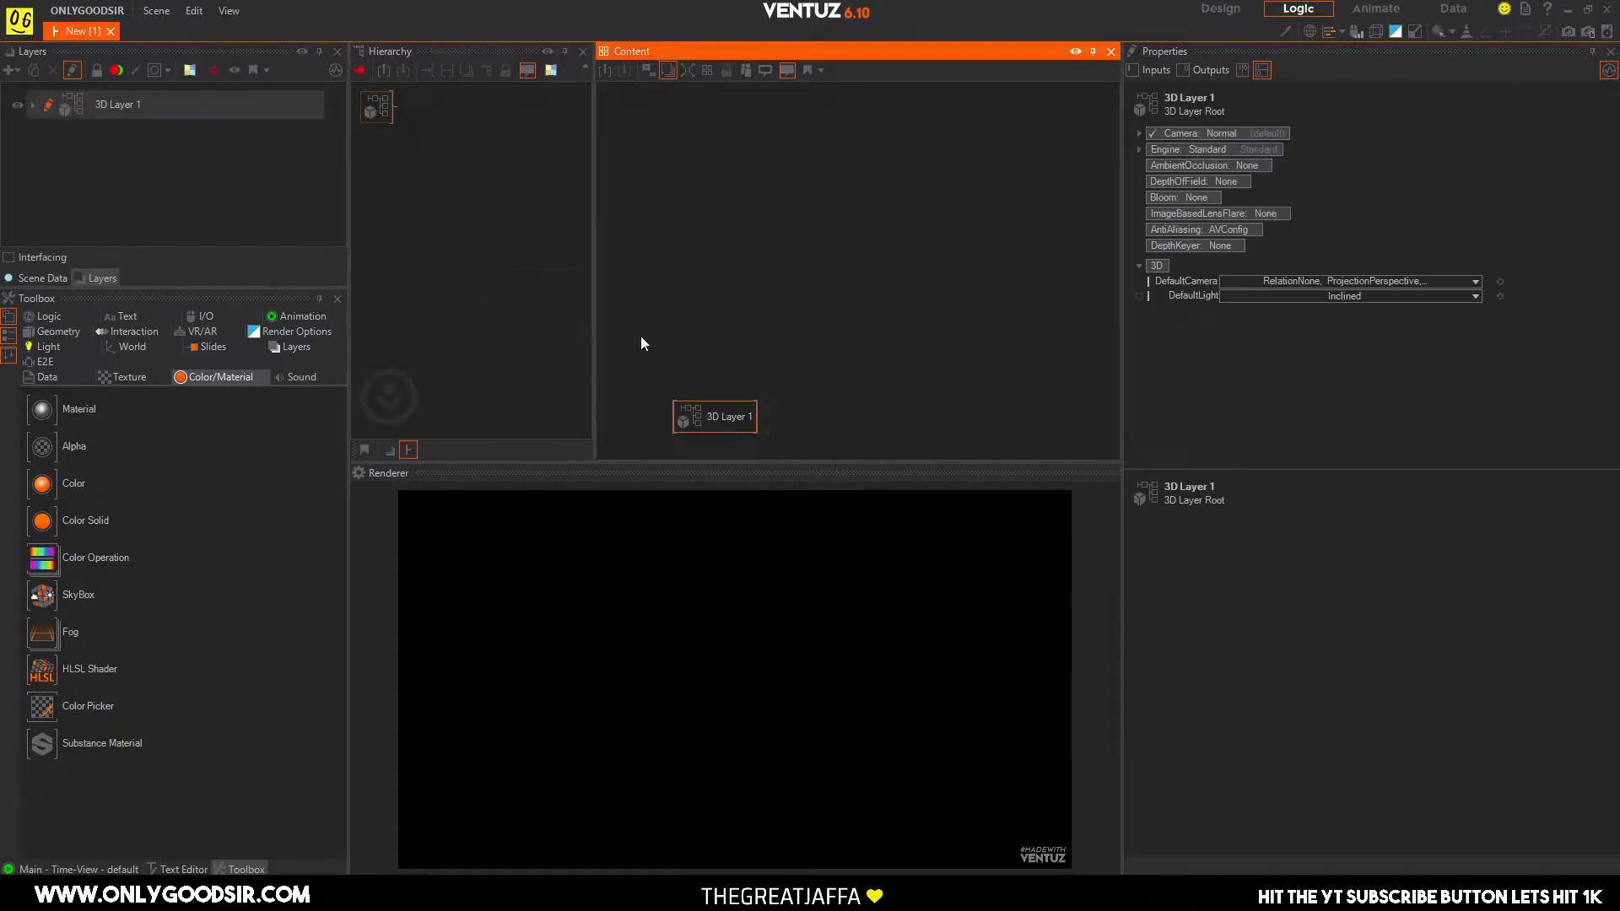
{"action": "right_click", "coordinate": [523, 225]}
{"action": "left_click", "coordinate": [540, 253]}
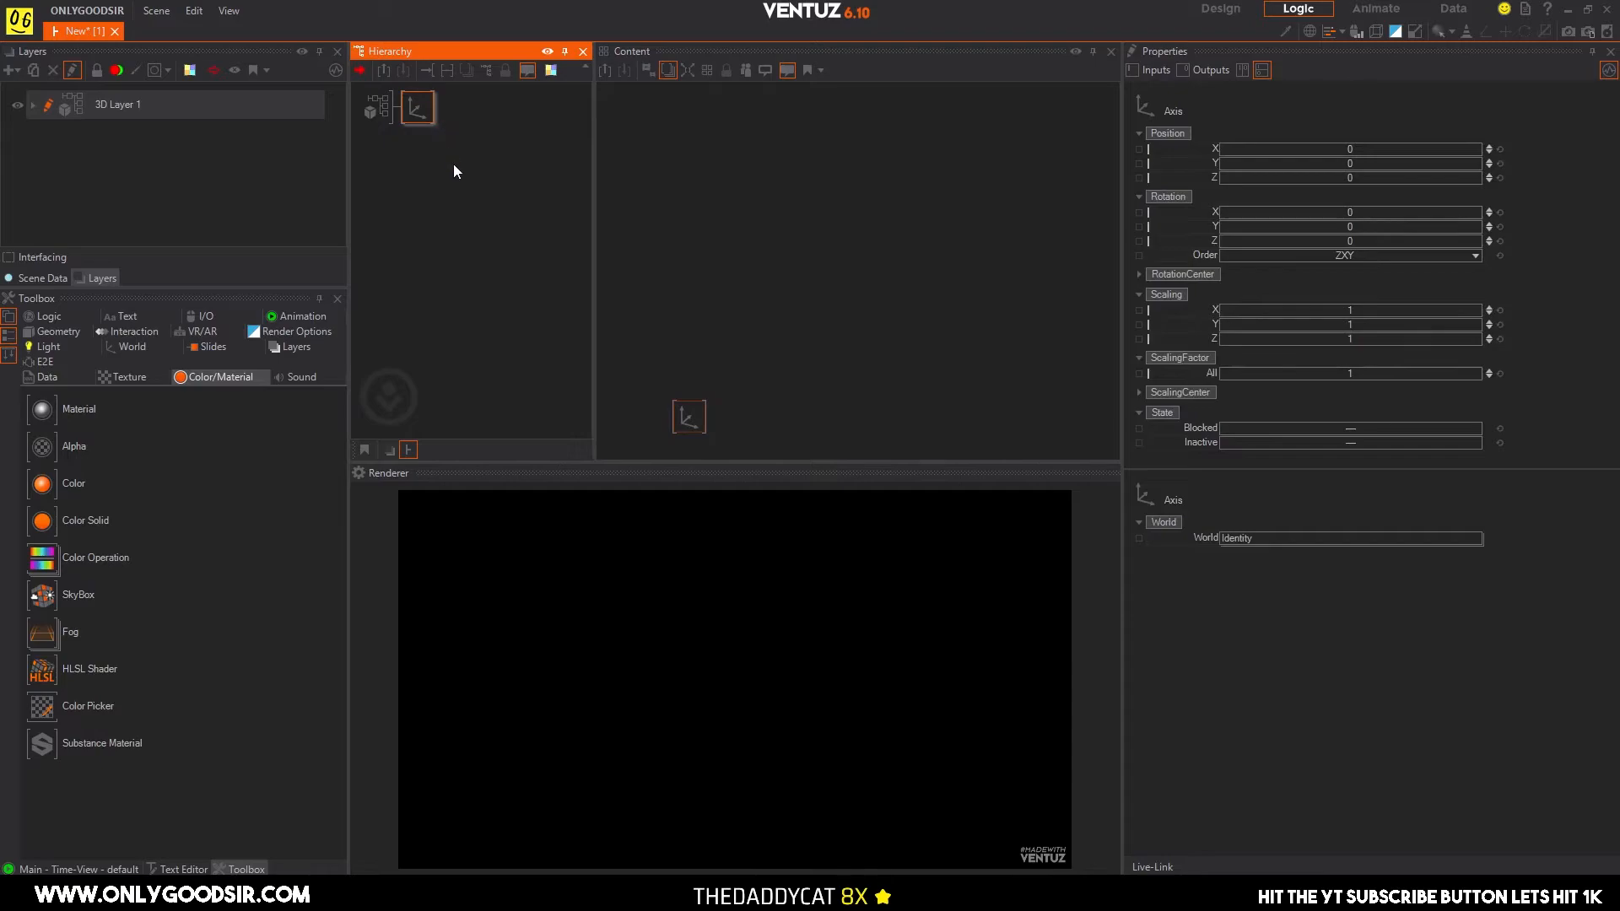
Add a Text 2D node to the scene hierarchy.
{"action": "right_click", "coordinate": [462, 185]}
{"action": "type", "text": "te"}
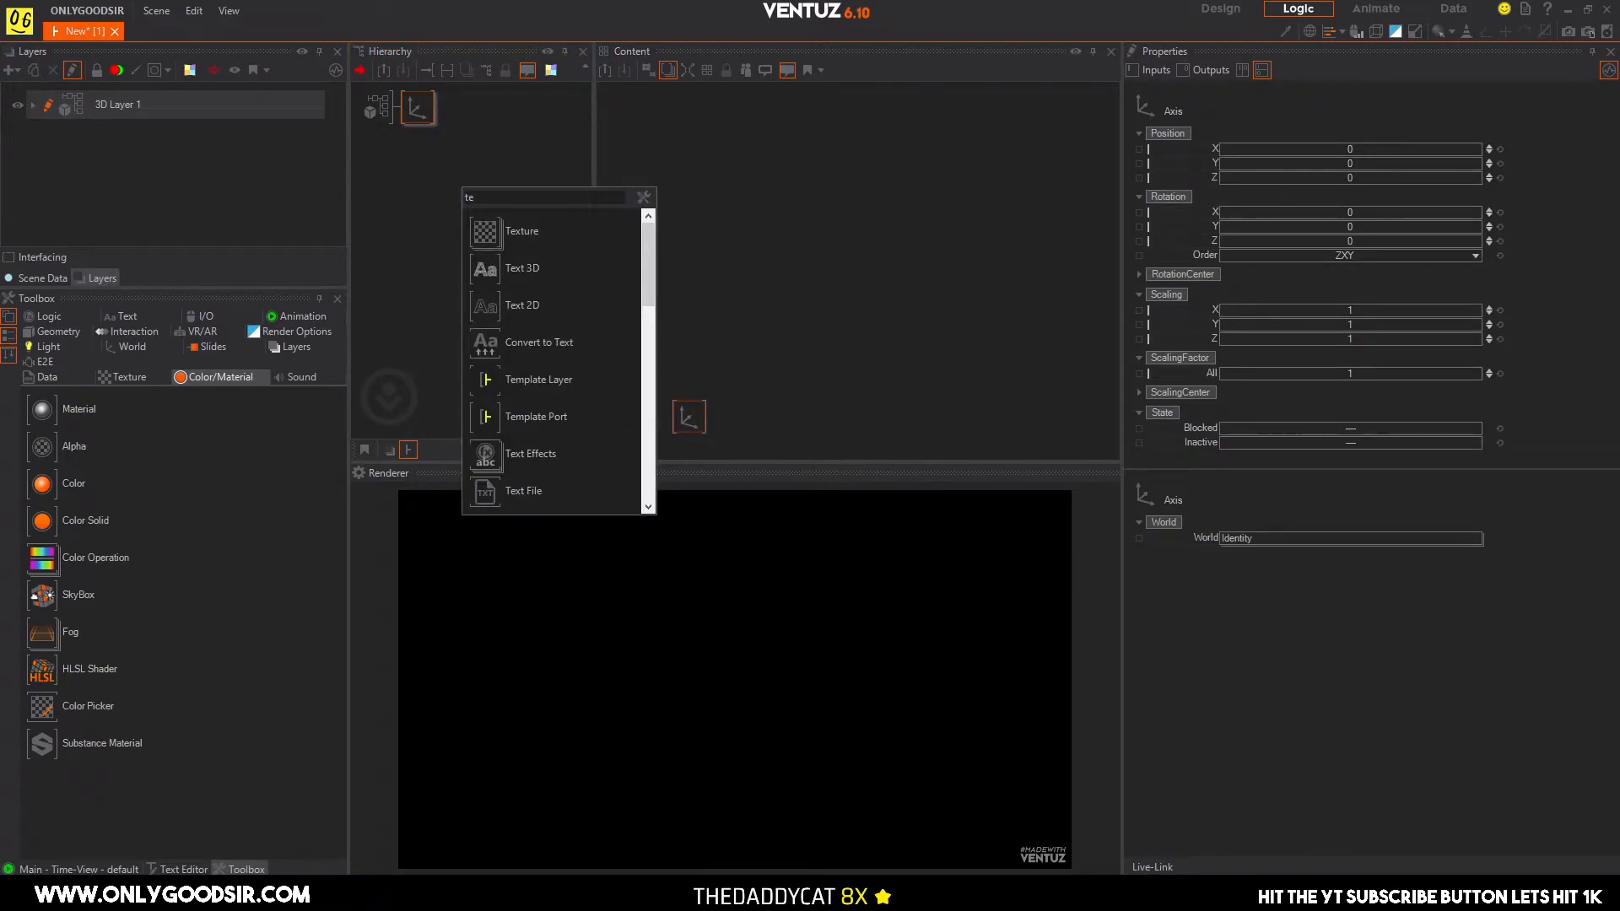
{"action": "left_click", "coordinate": [522, 305]}
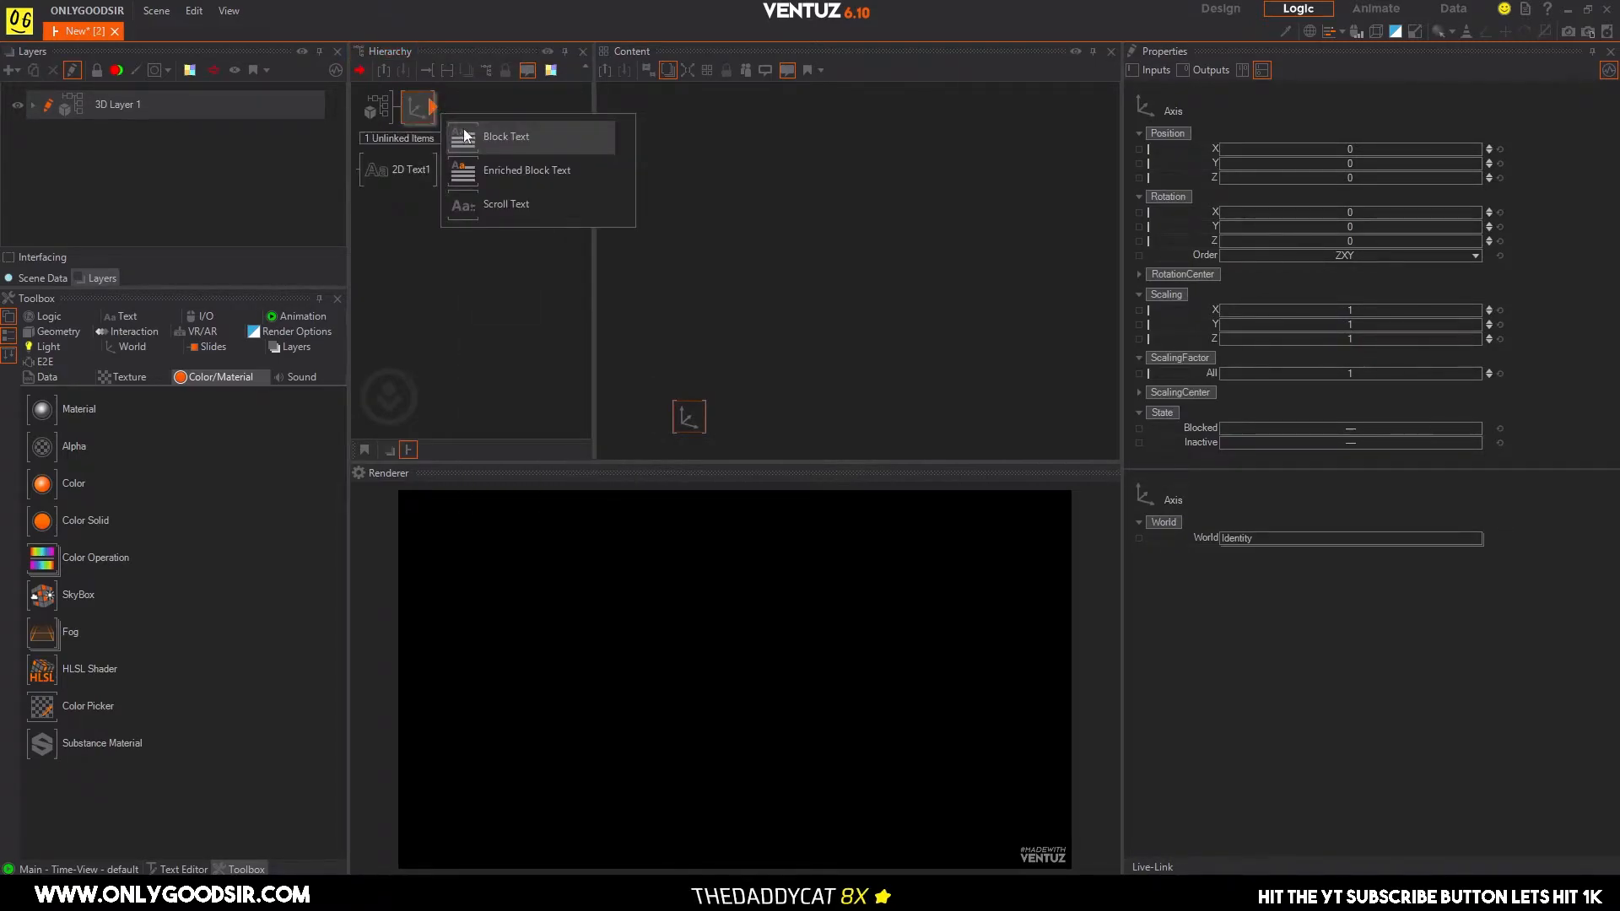
Give the 2D text a Block Text source and spread the two connected nodes apart in the content graph.
{"action": "left_click", "coordinate": [466, 136]}
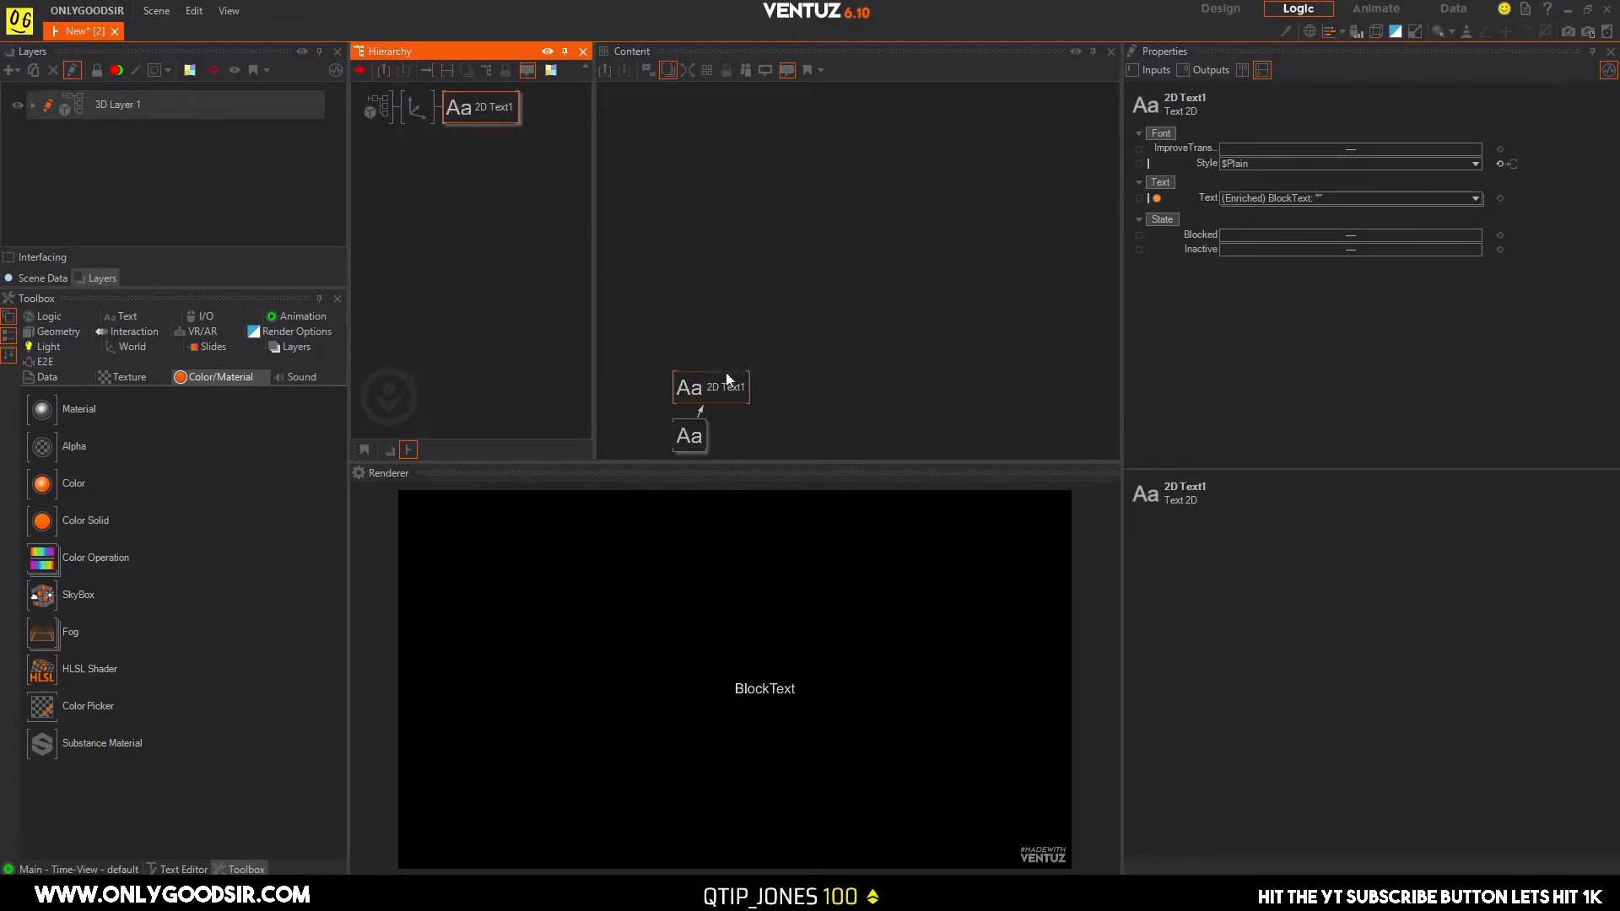
{"action": "left_click_drag", "start_coordinate": [695, 381], "coordinate": [686, 342]}
{"action": "left_click_drag", "start_coordinate": [683, 424], "coordinate": [692, 377]}
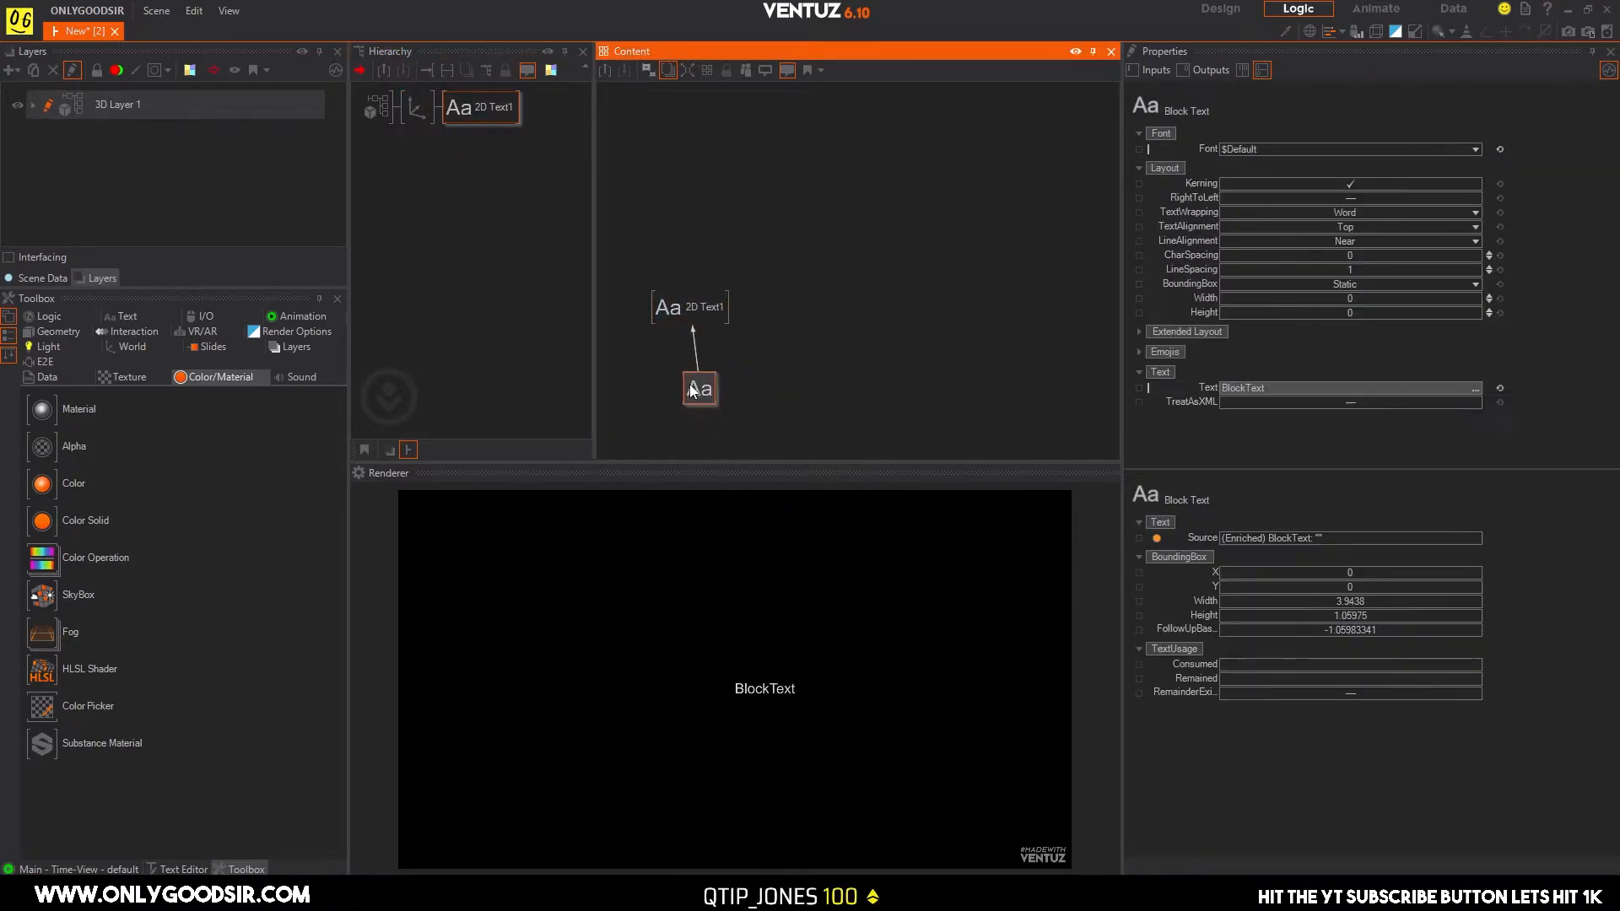
Set both the text alignment and the line alignment of the block text to Center.
{"action": "left_click", "coordinate": [1473, 228]}
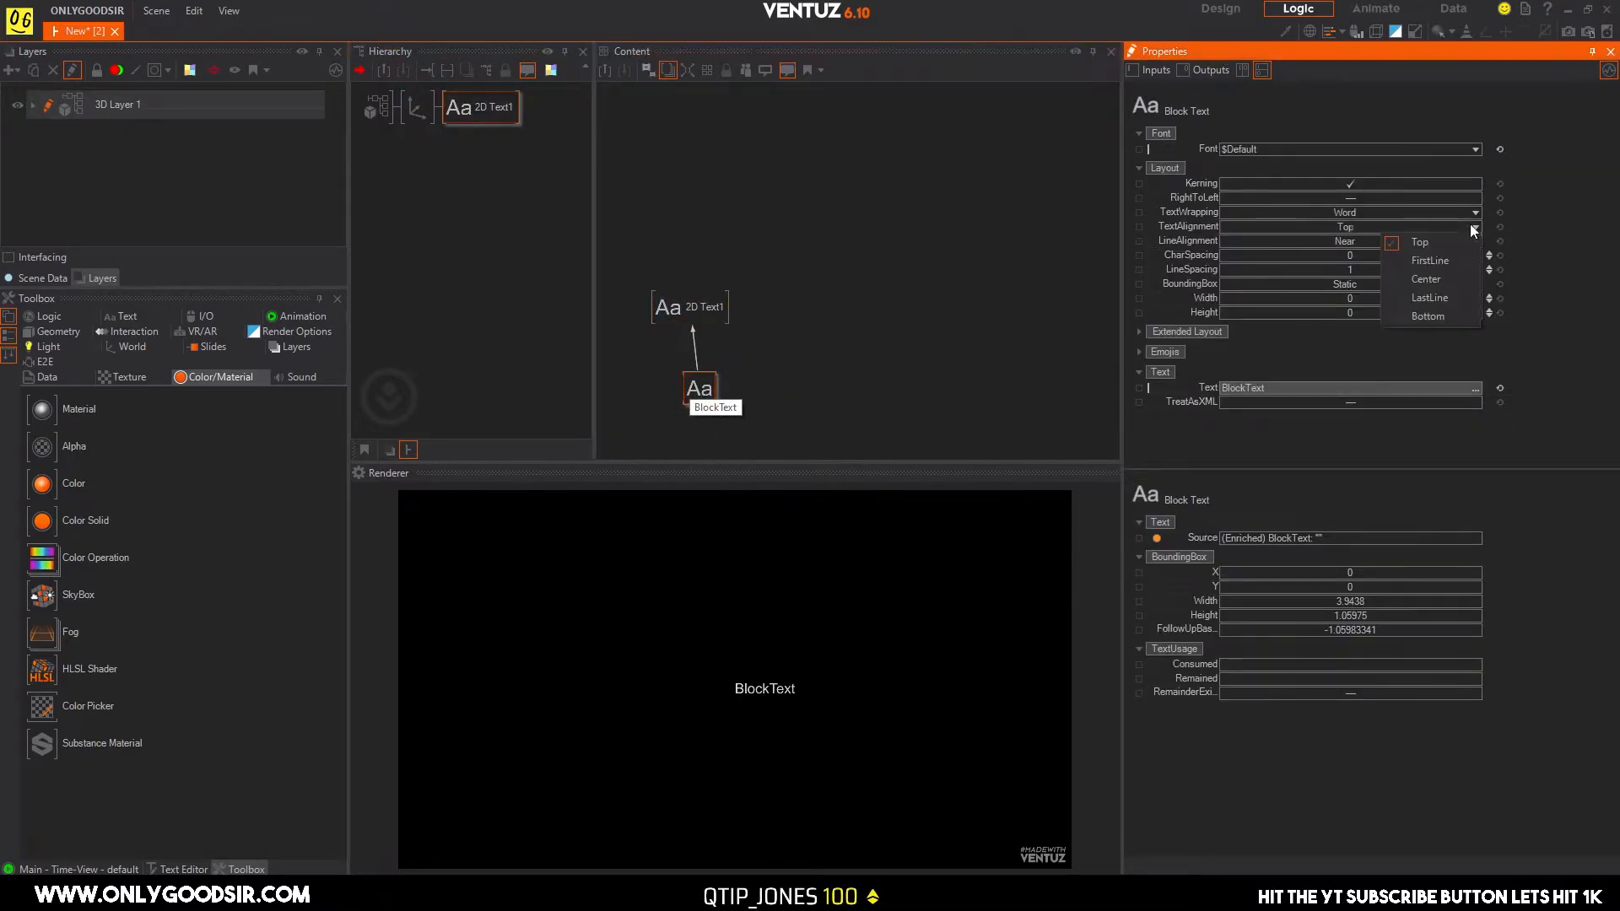
{"action": "left_click", "coordinate": [1435, 279]}
{"action": "left_click", "coordinate": [1390, 243]}
{"action": "left_click", "coordinate": [1418, 276]}
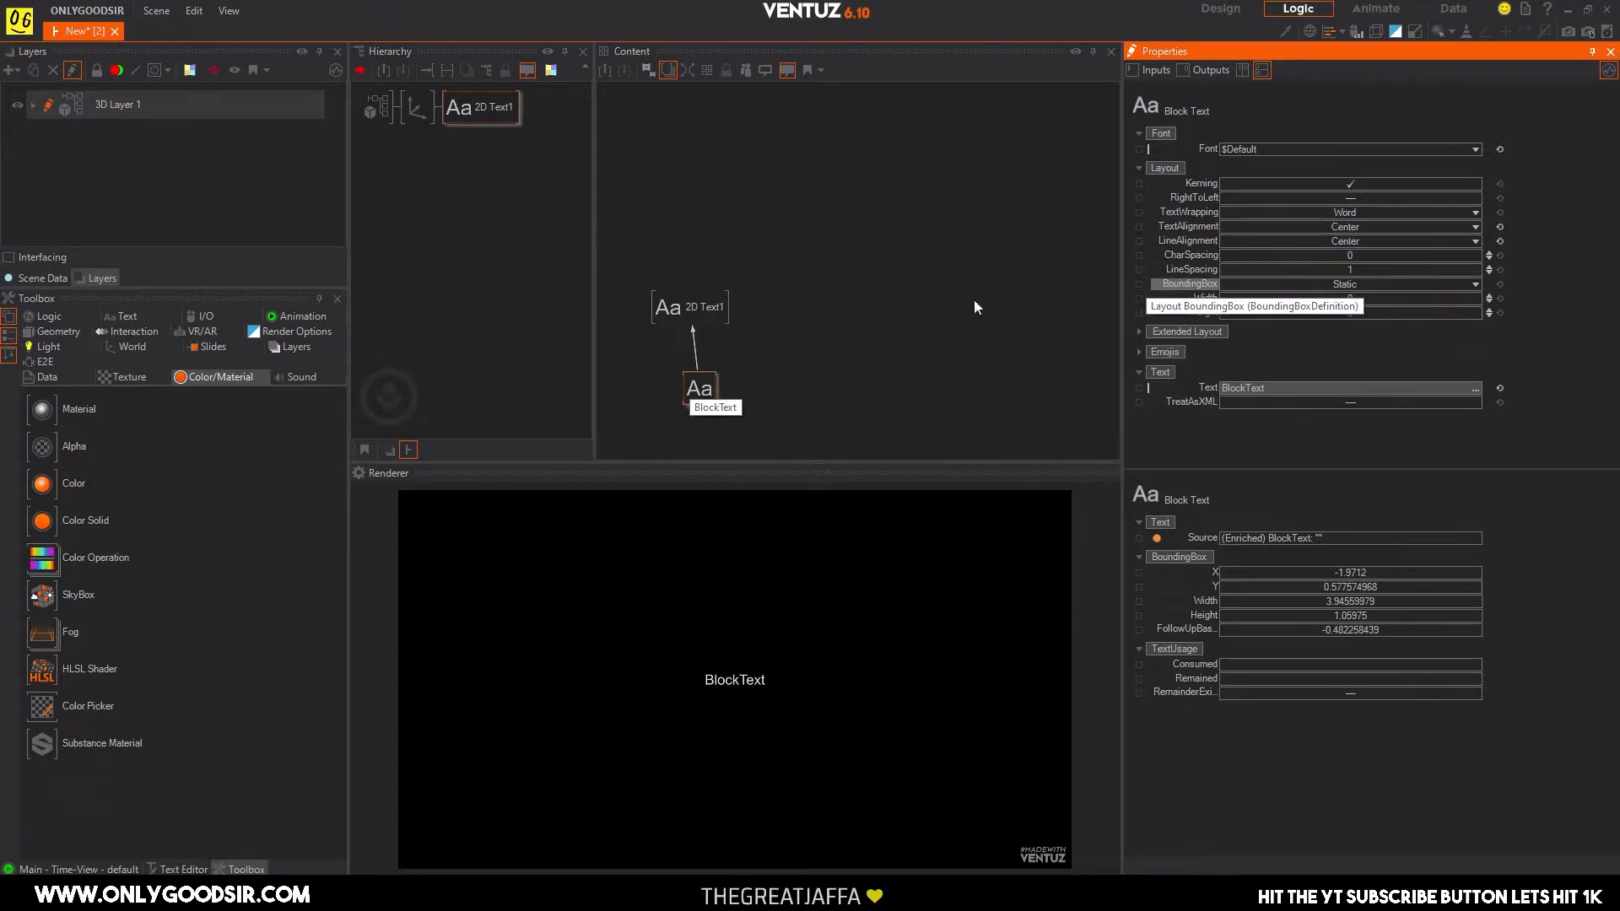
Enlarge the text by setting its axis's overall scaling factor to 2.3.
{"action": "left_click", "coordinate": [417, 107]}
{"action": "left_click_drag", "start_coordinate": [1354, 373], "coordinate": [1355, 366]}
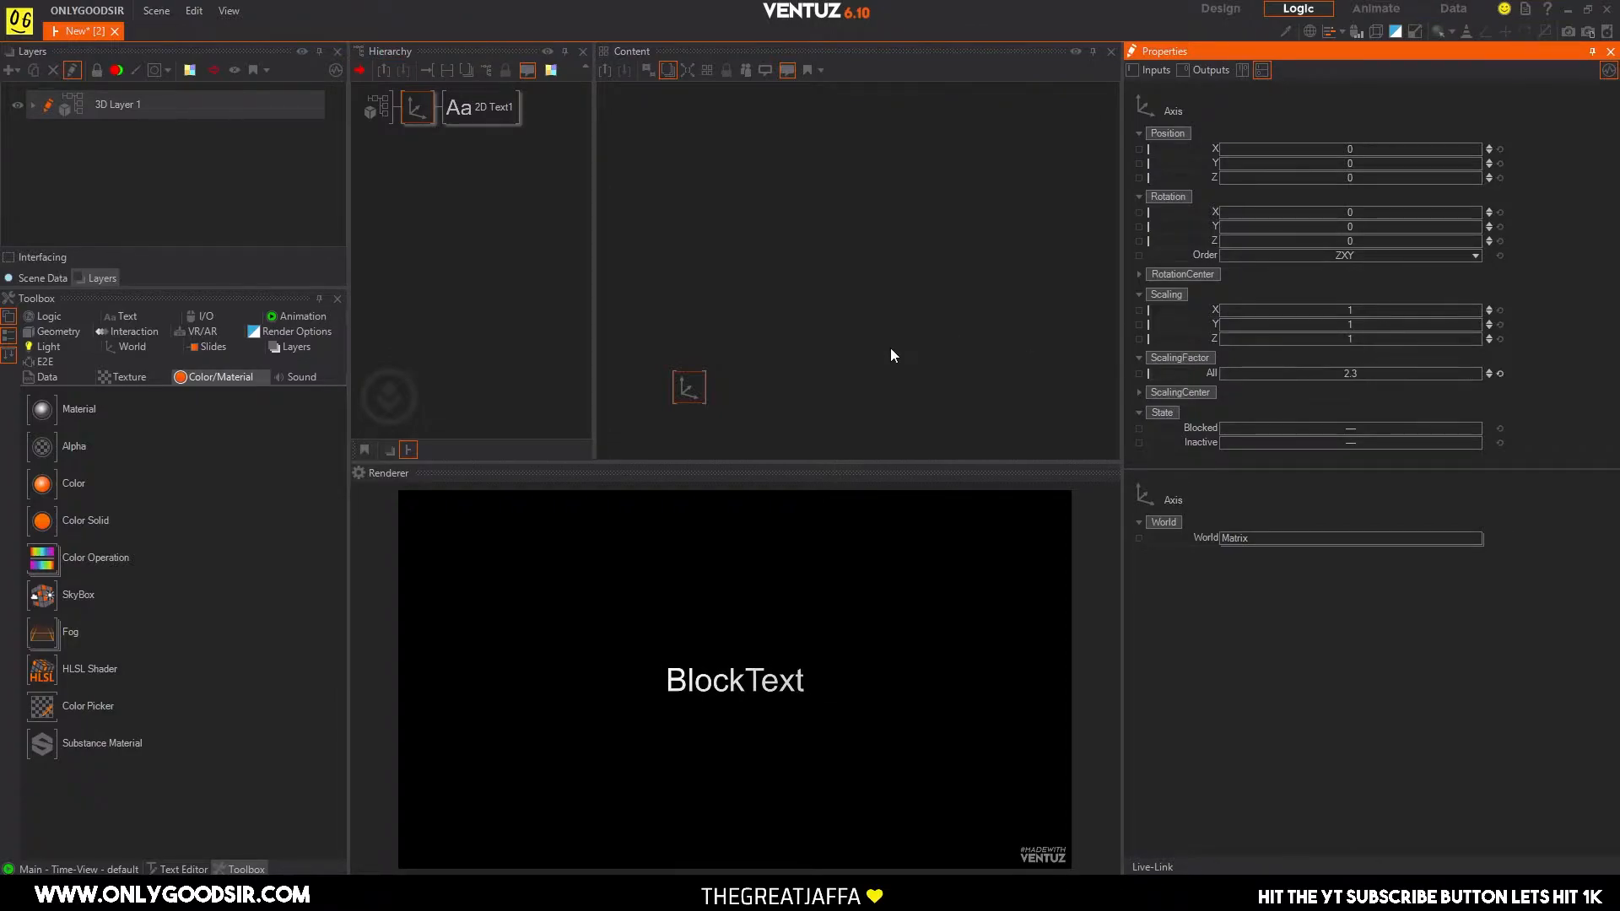
{"action": "left_click", "coordinate": [412, 175]}
{"action": "left_click", "coordinate": [418, 103]}
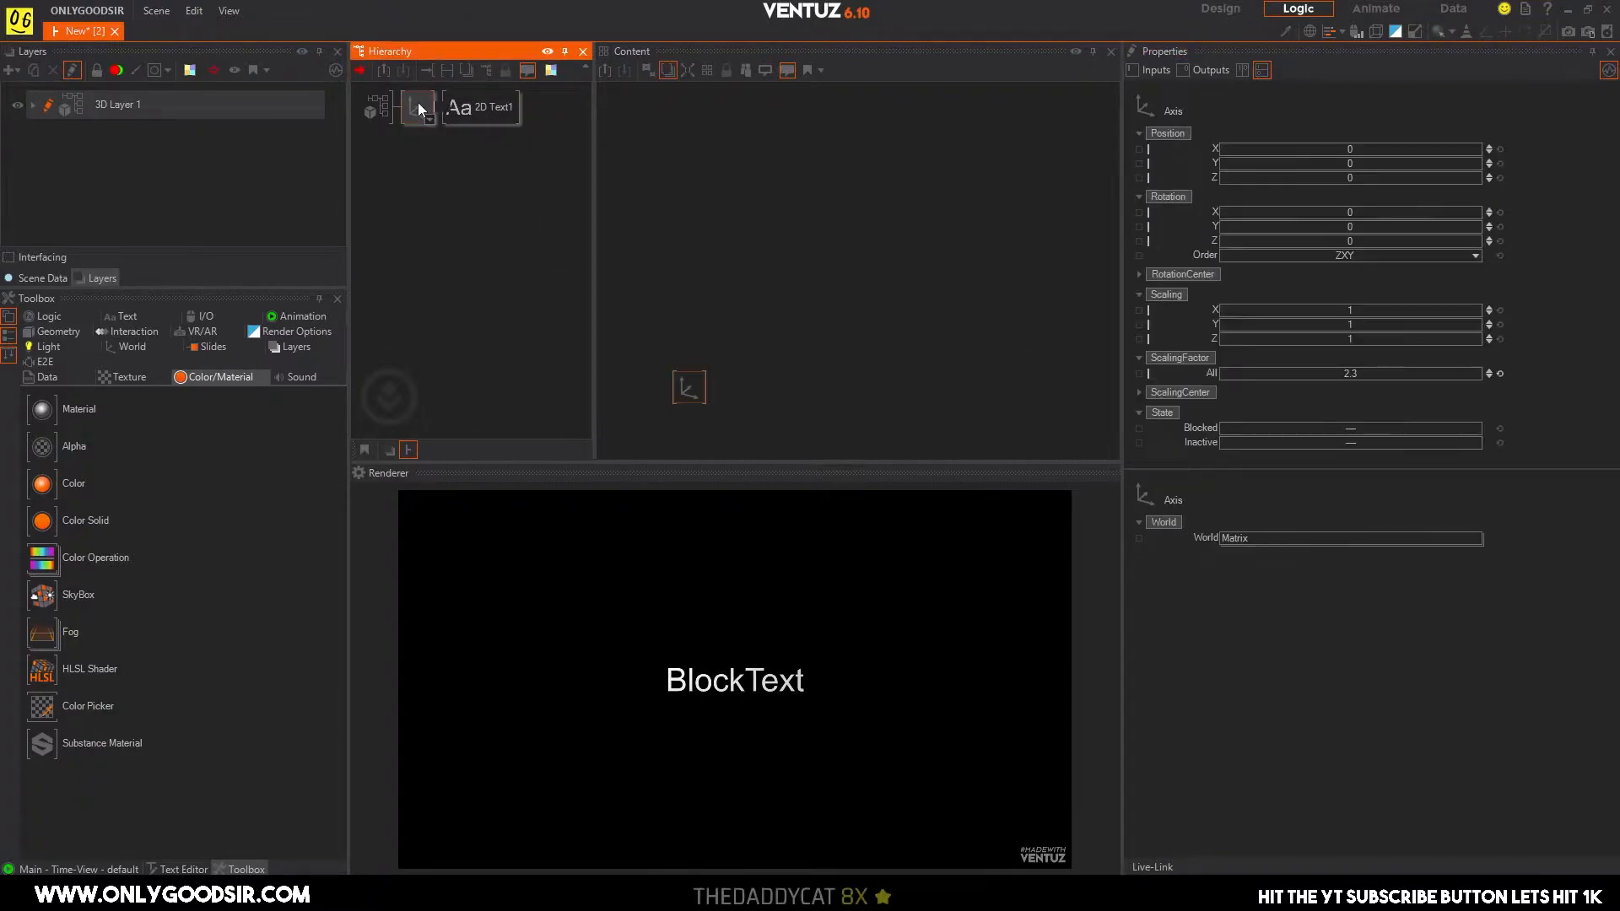
Rename the 2D text node in the hierarchy to TEMP.
{"action": "left_click", "coordinate": [478, 108]}
{"action": "left_click", "coordinate": [499, 108]}
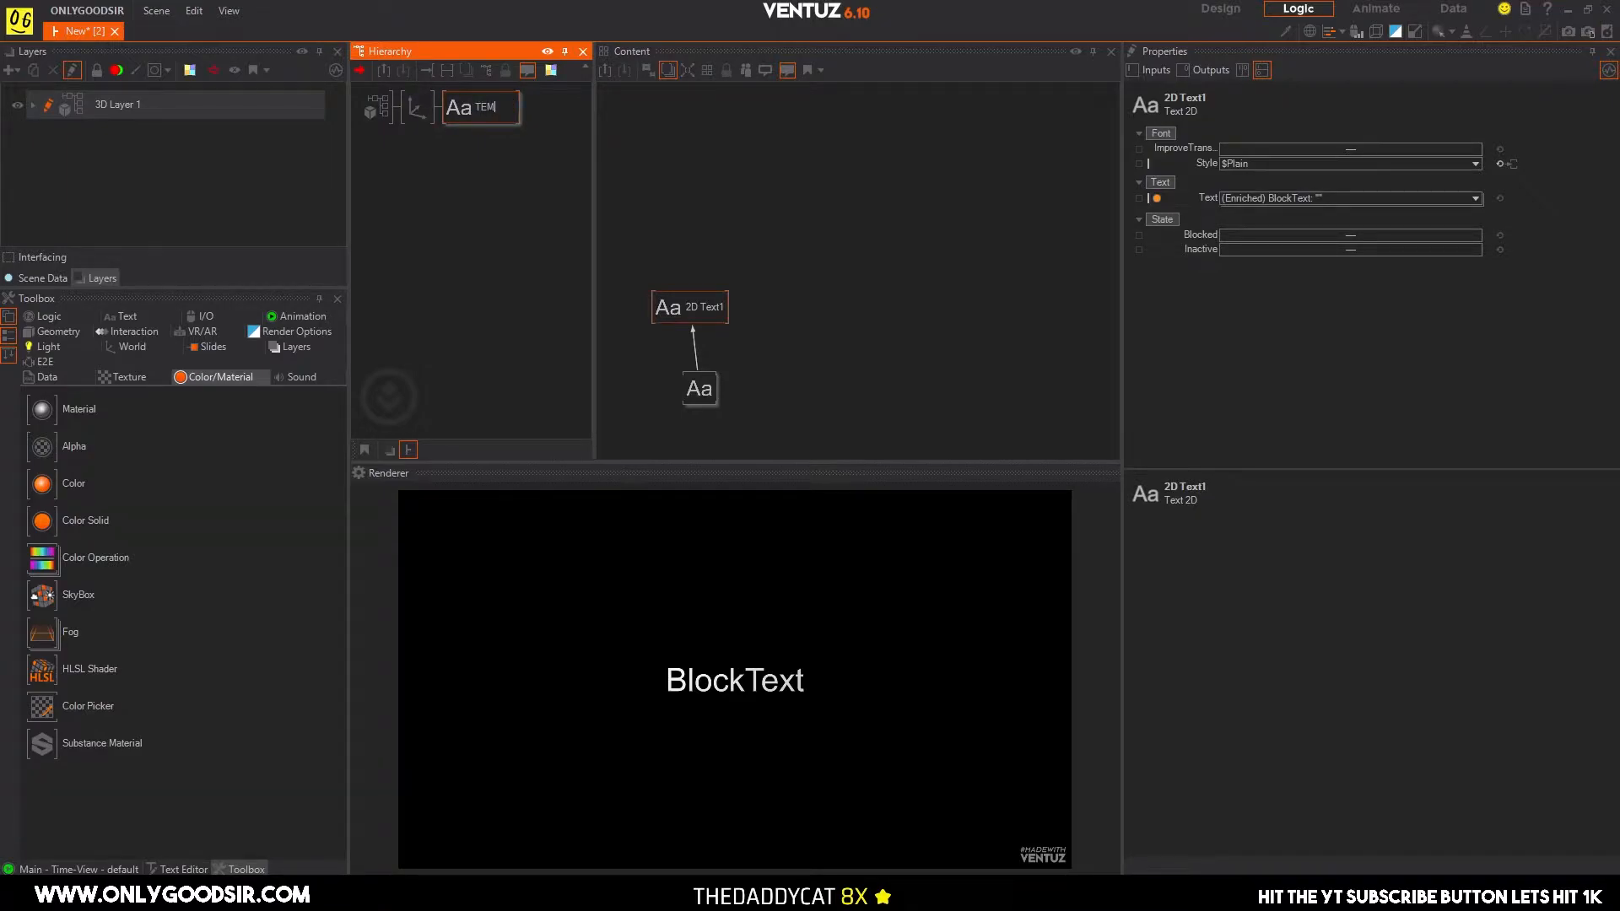
{"action": "type", "text": "TEMP"}
{"action": "key", "text": "Return"}
{"action": "left_click", "coordinate": [442, 190]}
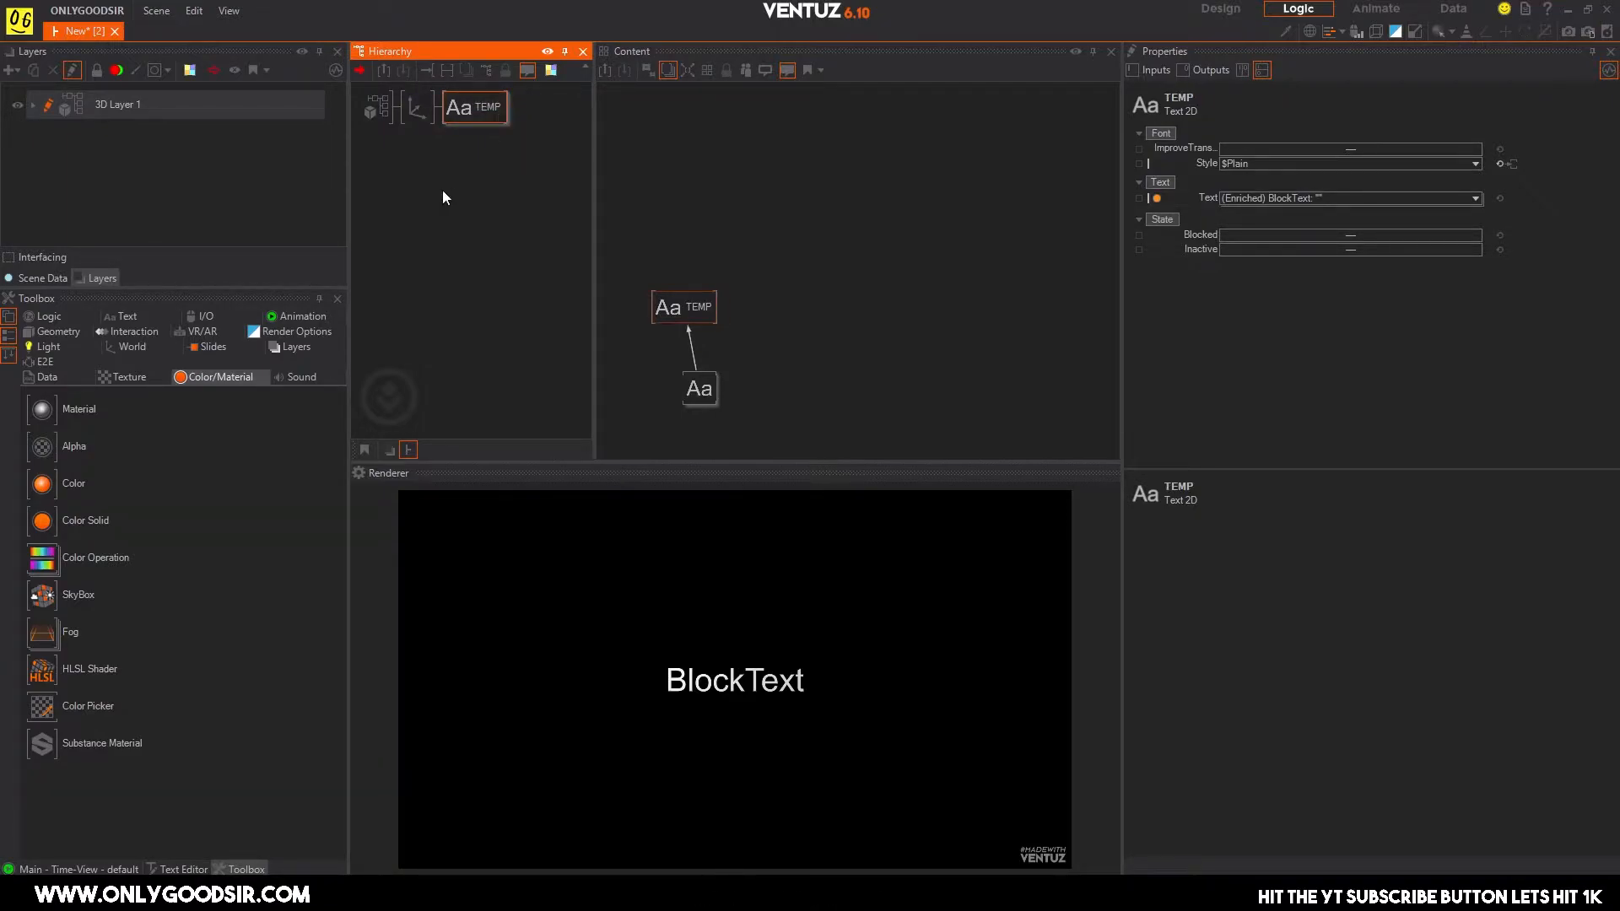
Duplicate the axis together with its TEMP text and rename the copied text node LOCATION.
{"action": "left_click", "coordinate": [407, 108]}
{"action": "left_click_drag", "start_coordinate": [420, 111], "coordinate": [418, 125], "text": "ctrl"}
{"action": "left_click", "coordinate": [500, 146]}
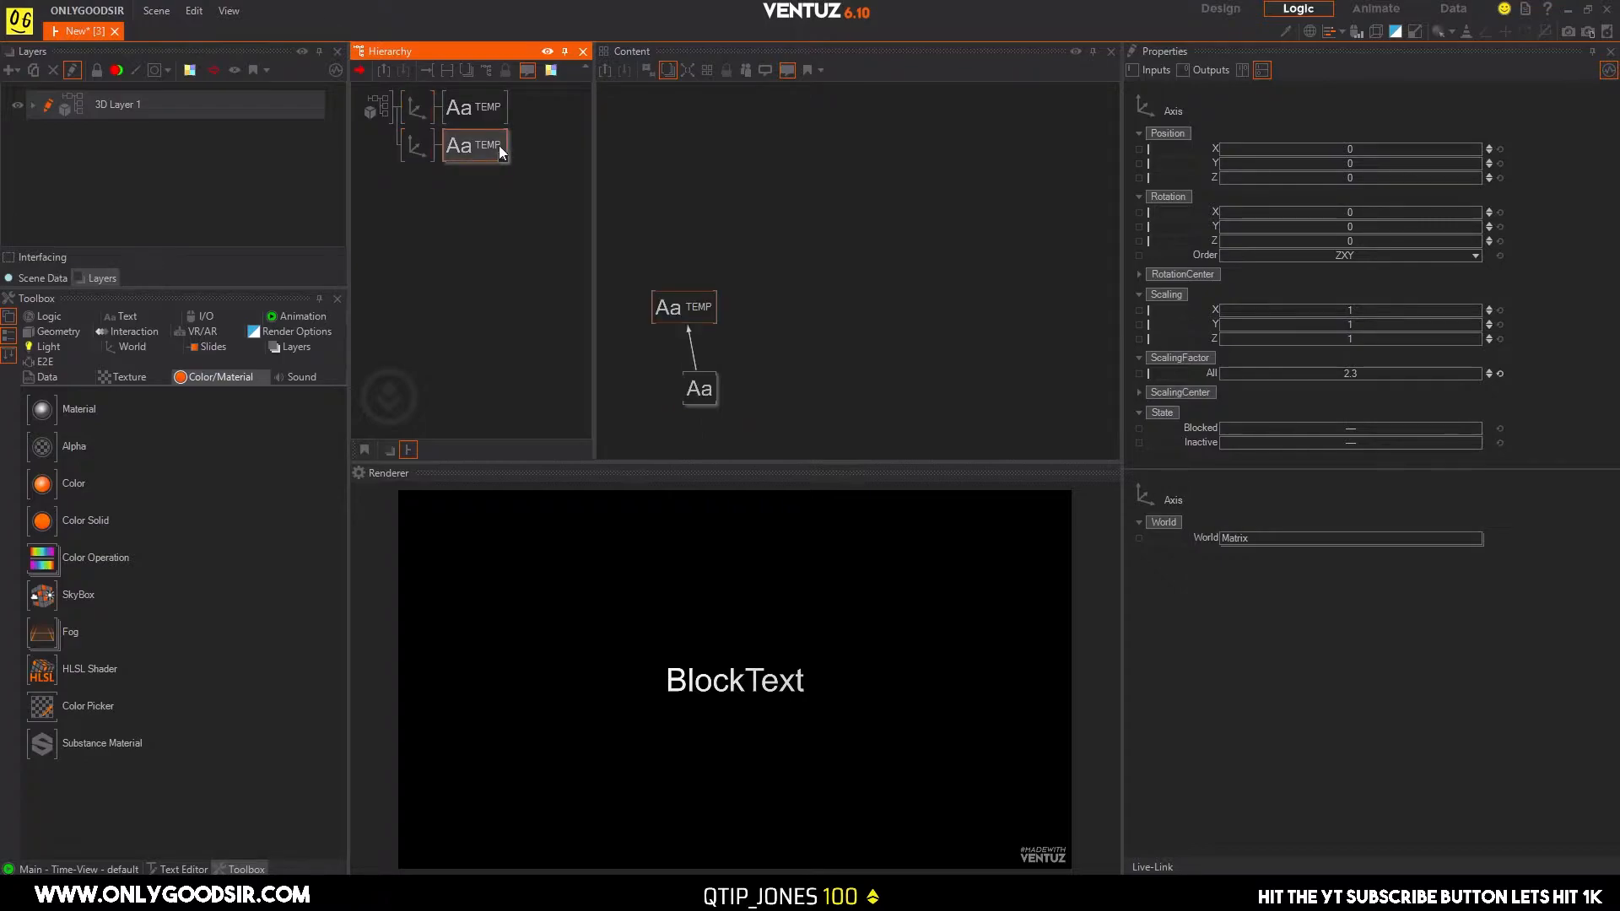
{"action": "left_click", "coordinate": [499, 146]}
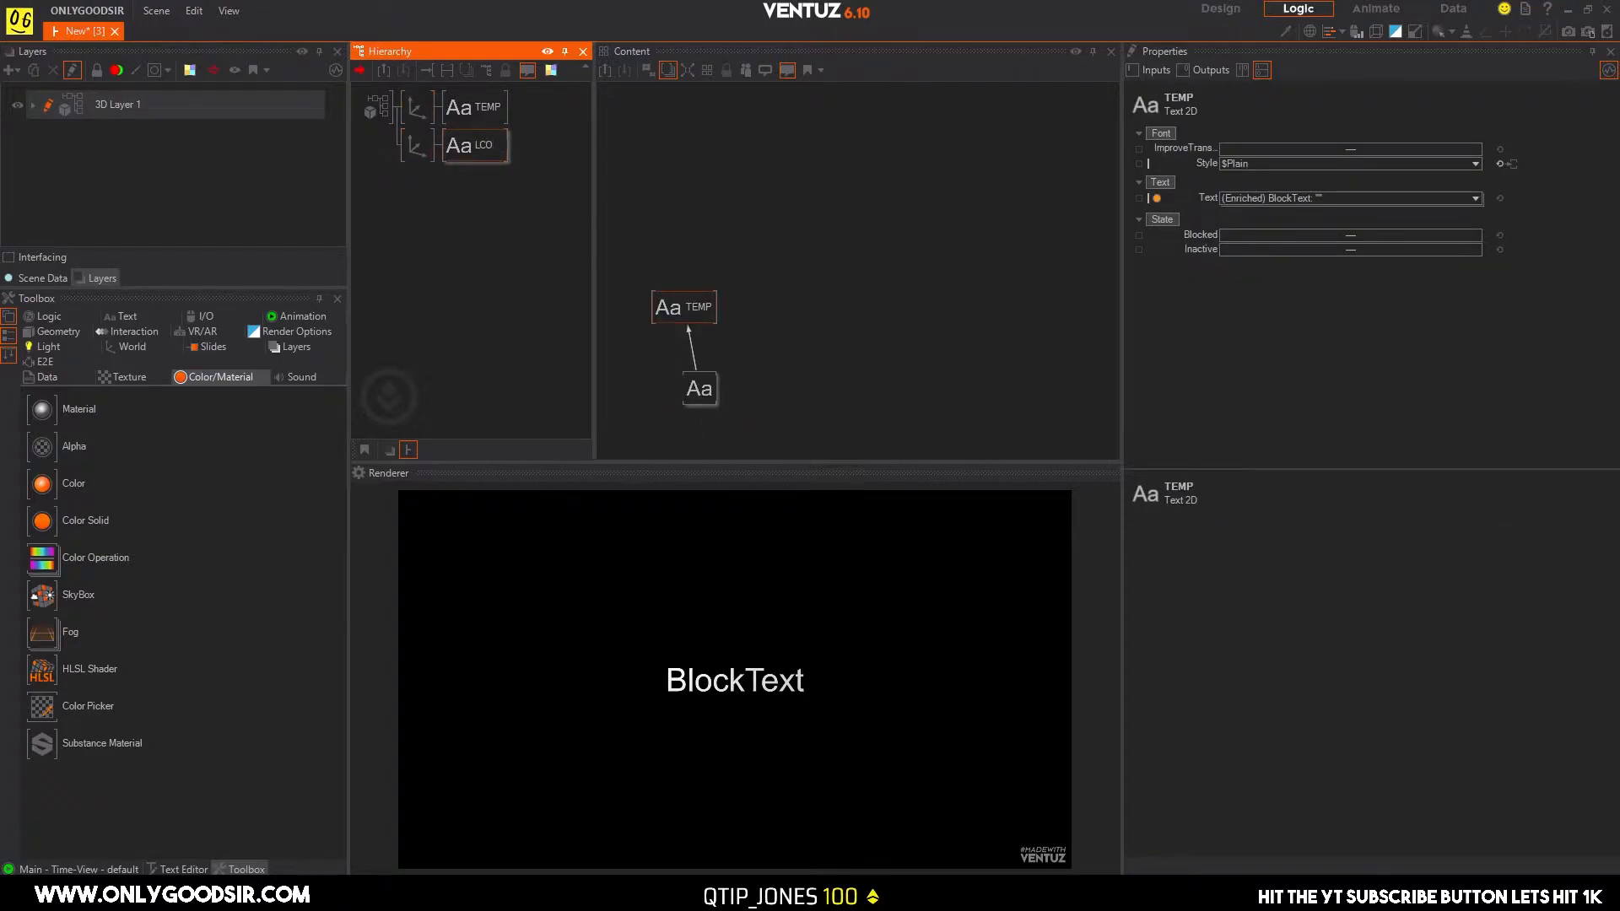
{"action": "type", "text": "CATION"}
{"action": "key", "text": "Return"}
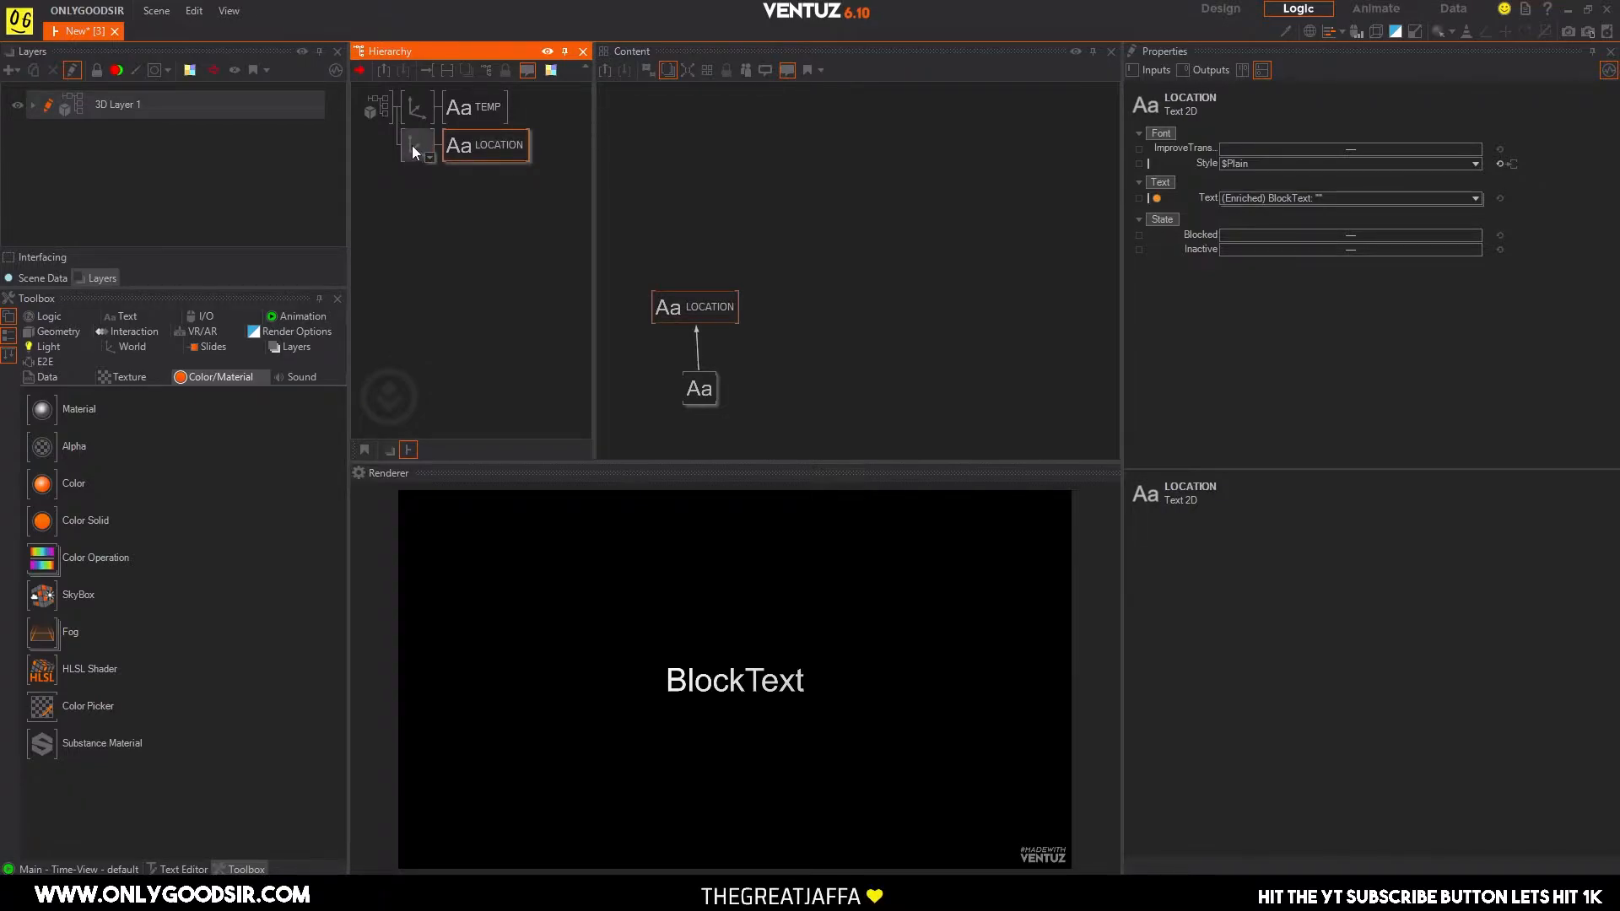
Lower the Y position of the LOCATION axis so its text sits just below the TEMP text.
{"action": "left_click", "coordinate": [412, 149]}
{"action": "left_click_drag", "start_coordinate": [1367, 162], "coordinate": [1333, 168]}
{"action": "left_click", "coordinate": [483, 112]}
{"action": "left_click", "coordinate": [478, 150]}
Display the TEMP and LOCATION text nodes together and arrange them side by side above their block texts.
{"action": "left_click", "coordinate": [467, 106]}
{"action": "left_click", "coordinate": [510, 151], "text": "ctrl"}
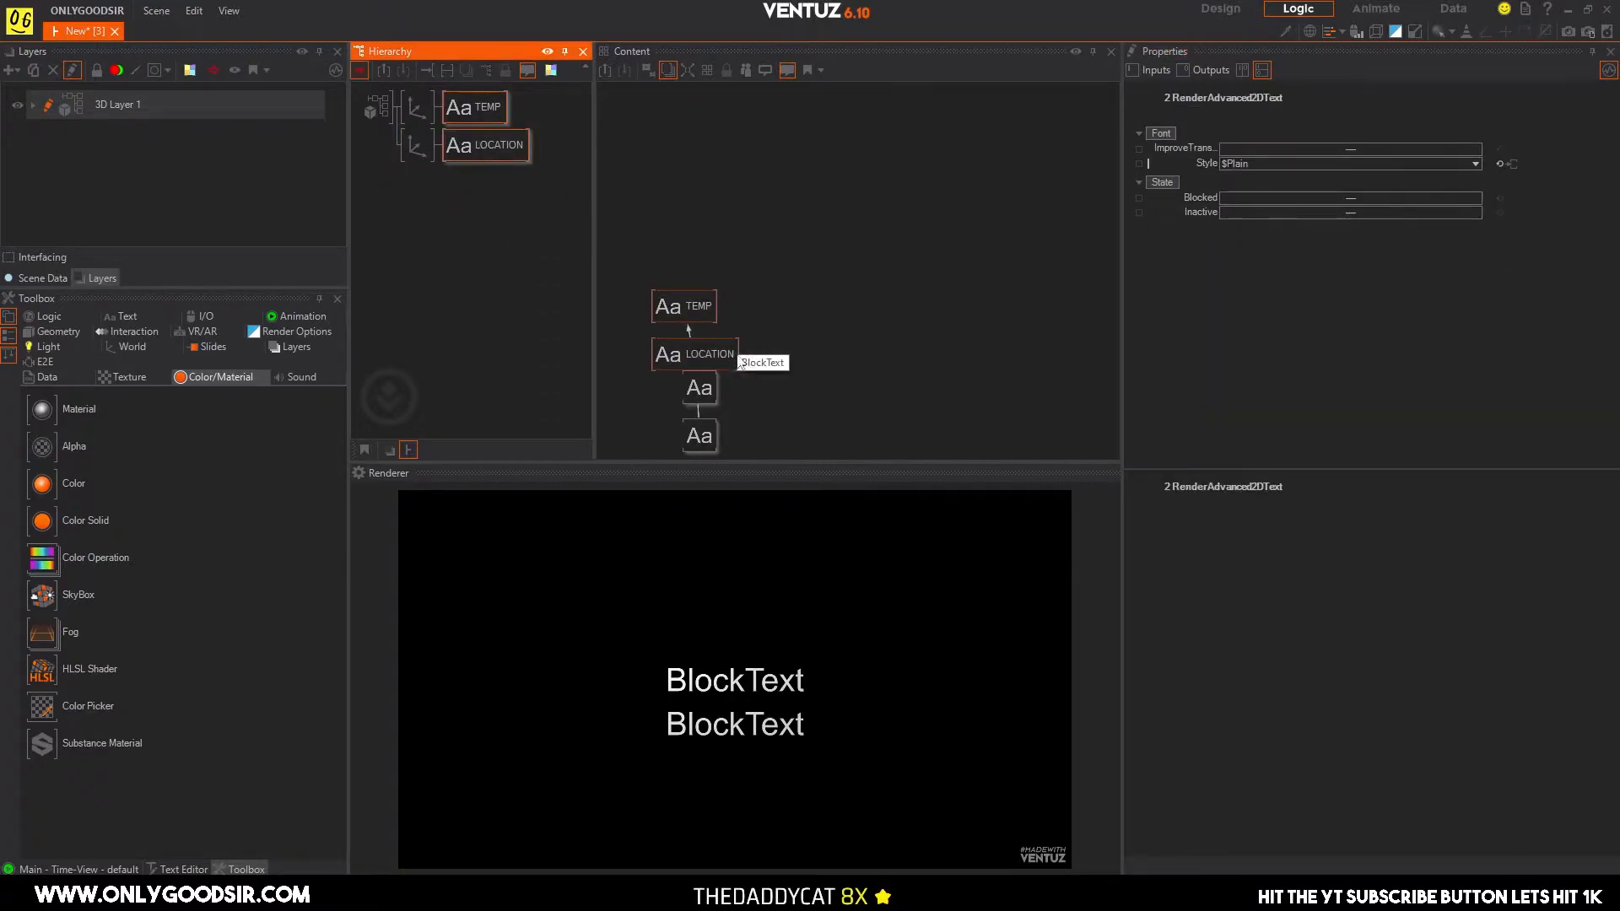
{"action": "left_click", "coordinate": [782, 368]}
{"action": "left_click_drag", "start_coordinate": [702, 350], "coordinate": [772, 301]}
{"action": "left_click_drag", "start_coordinate": [705, 442], "coordinate": [691, 376]}
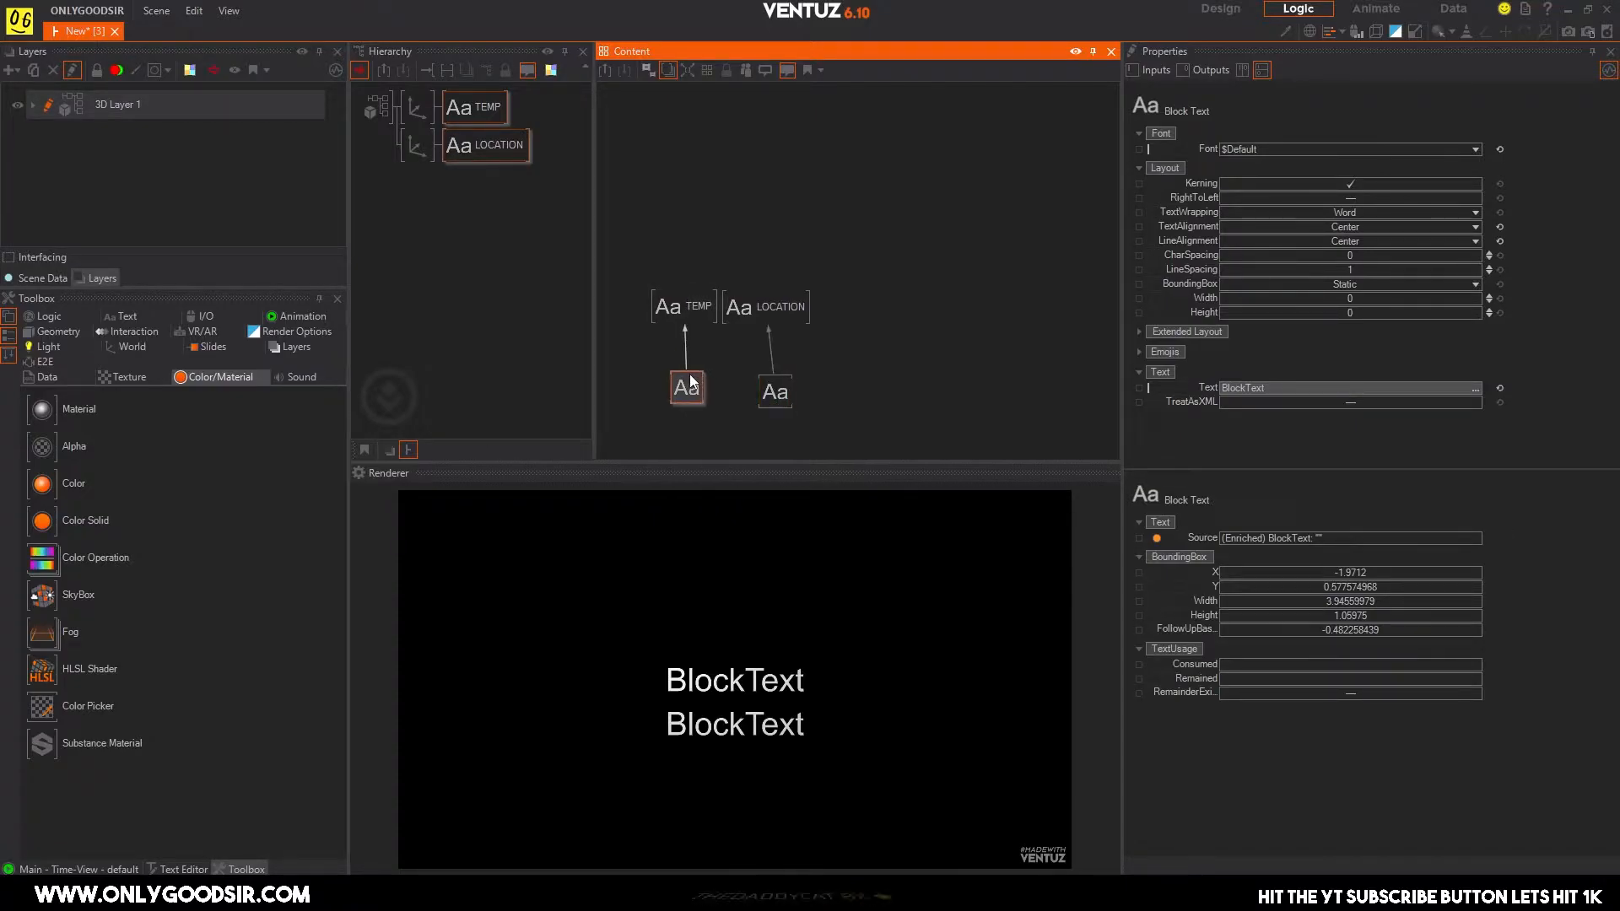
Set the font of both block texts to the project typeface The Font, Bold.
{"action": "left_click_drag", "start_coordinate": [641, 261], "coordinate": [712, 248]}
{"action": "left_click_drag", "start_coordinate": [826, 338], "coordinate": [641, 244]}
{"action": "left_click", "coordinate": [1475, 149]}
{"action": "left_click", "coordinate": [1417, 267]}
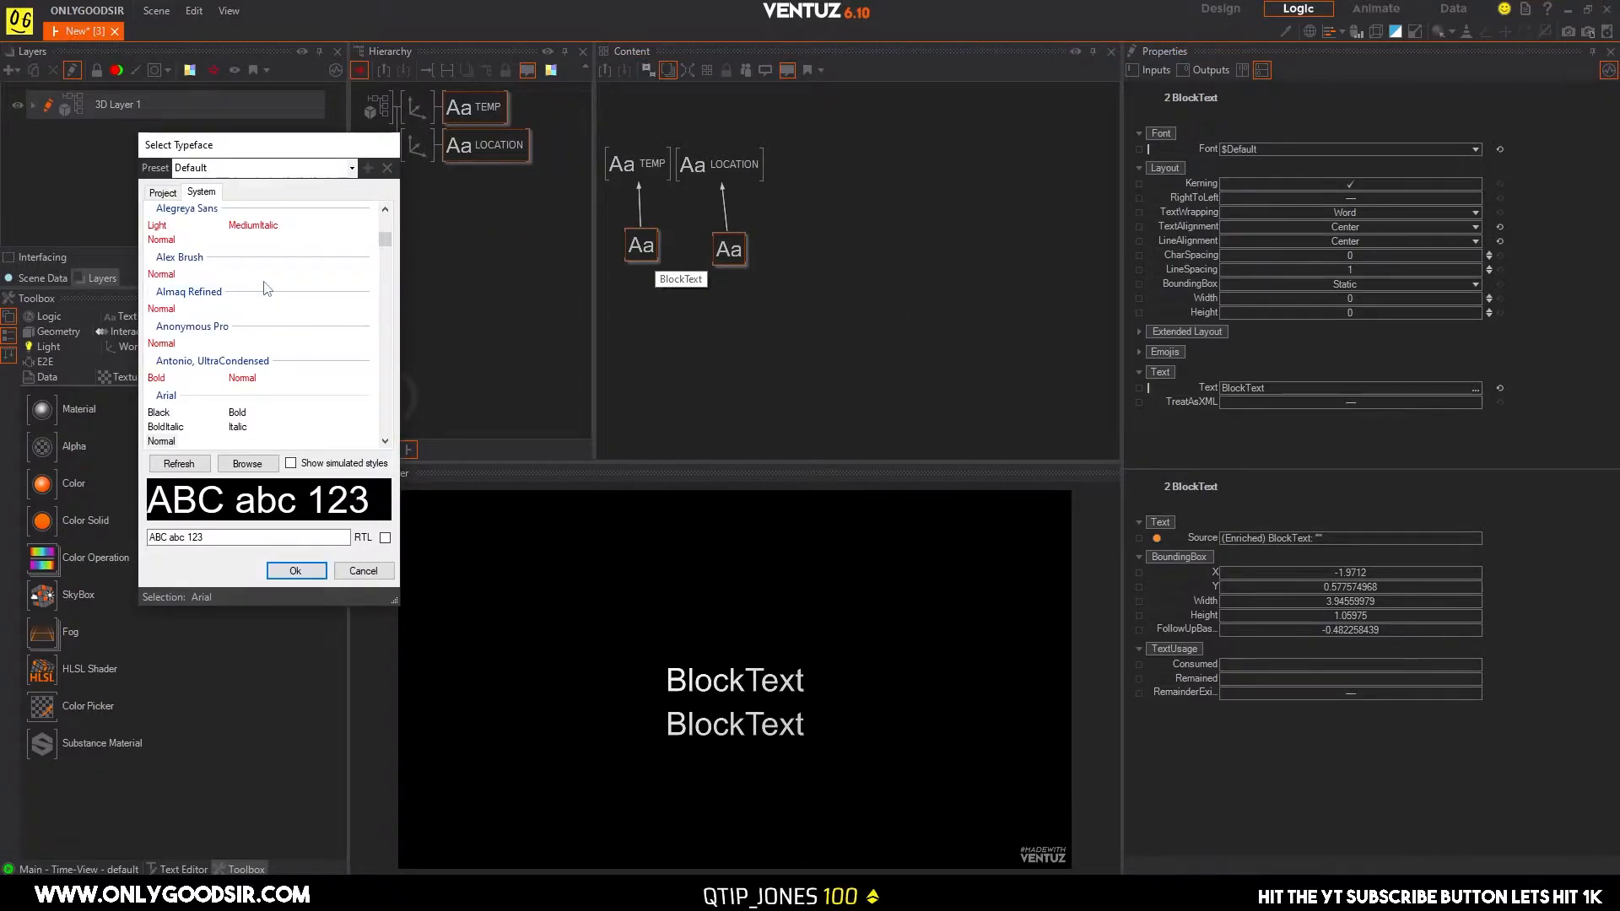
{"action": "left_click", "coordinate": [159, 195]}
{"action": "left_click", "coordinate": [158, 440]}
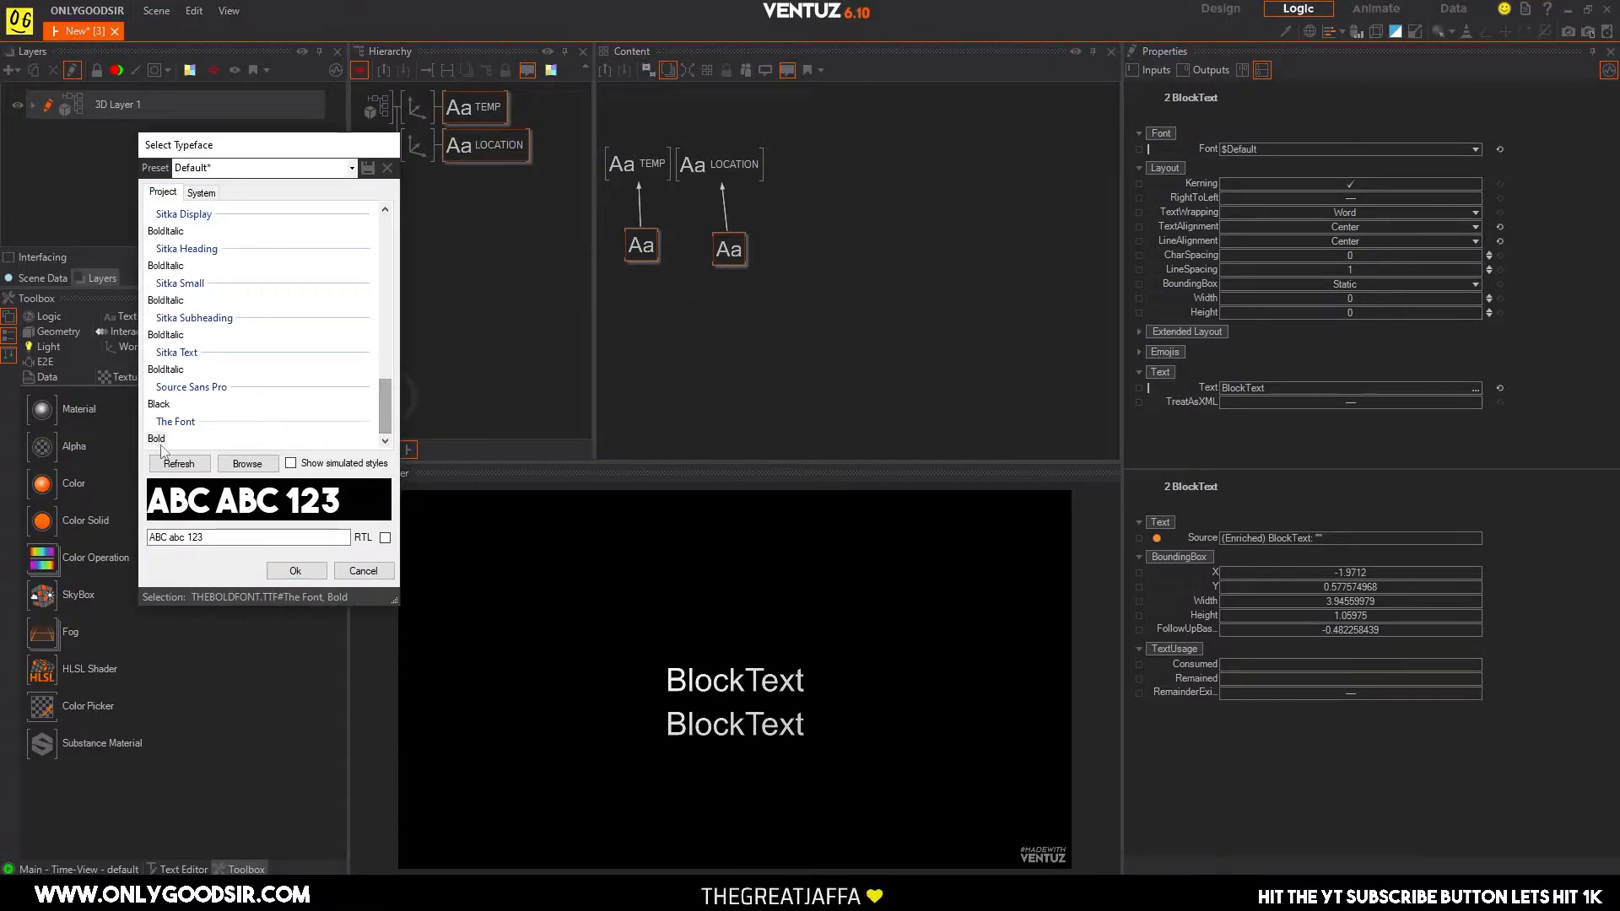
{"action": "left_click", "coordinate": [295, 572]}
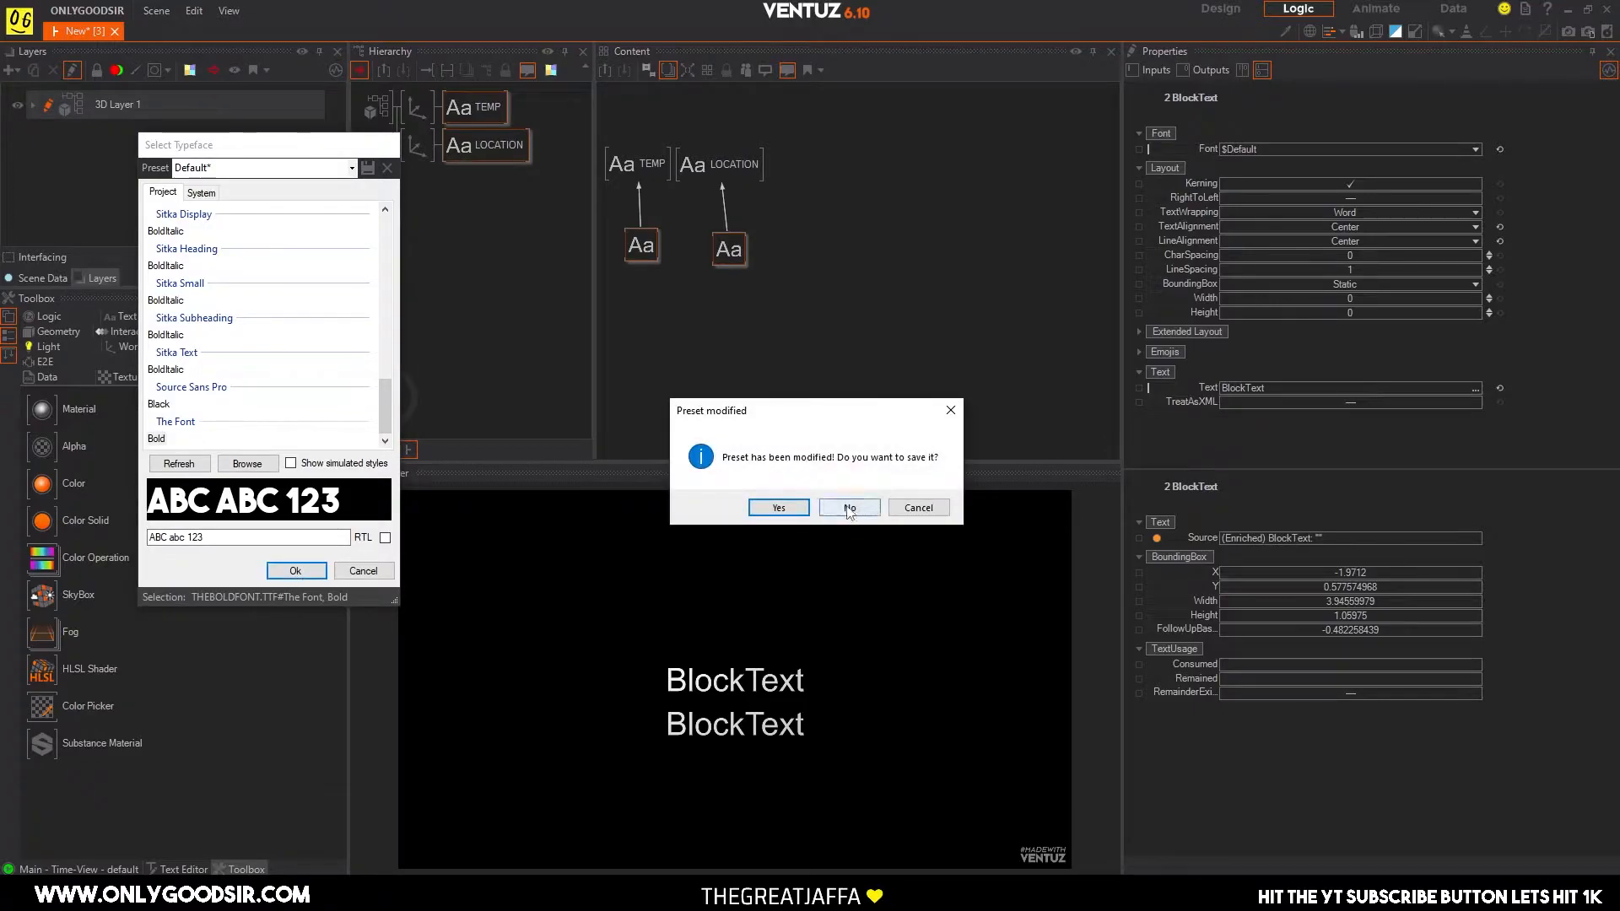
{"action": "left_click", "coordinate": [768, 507]}
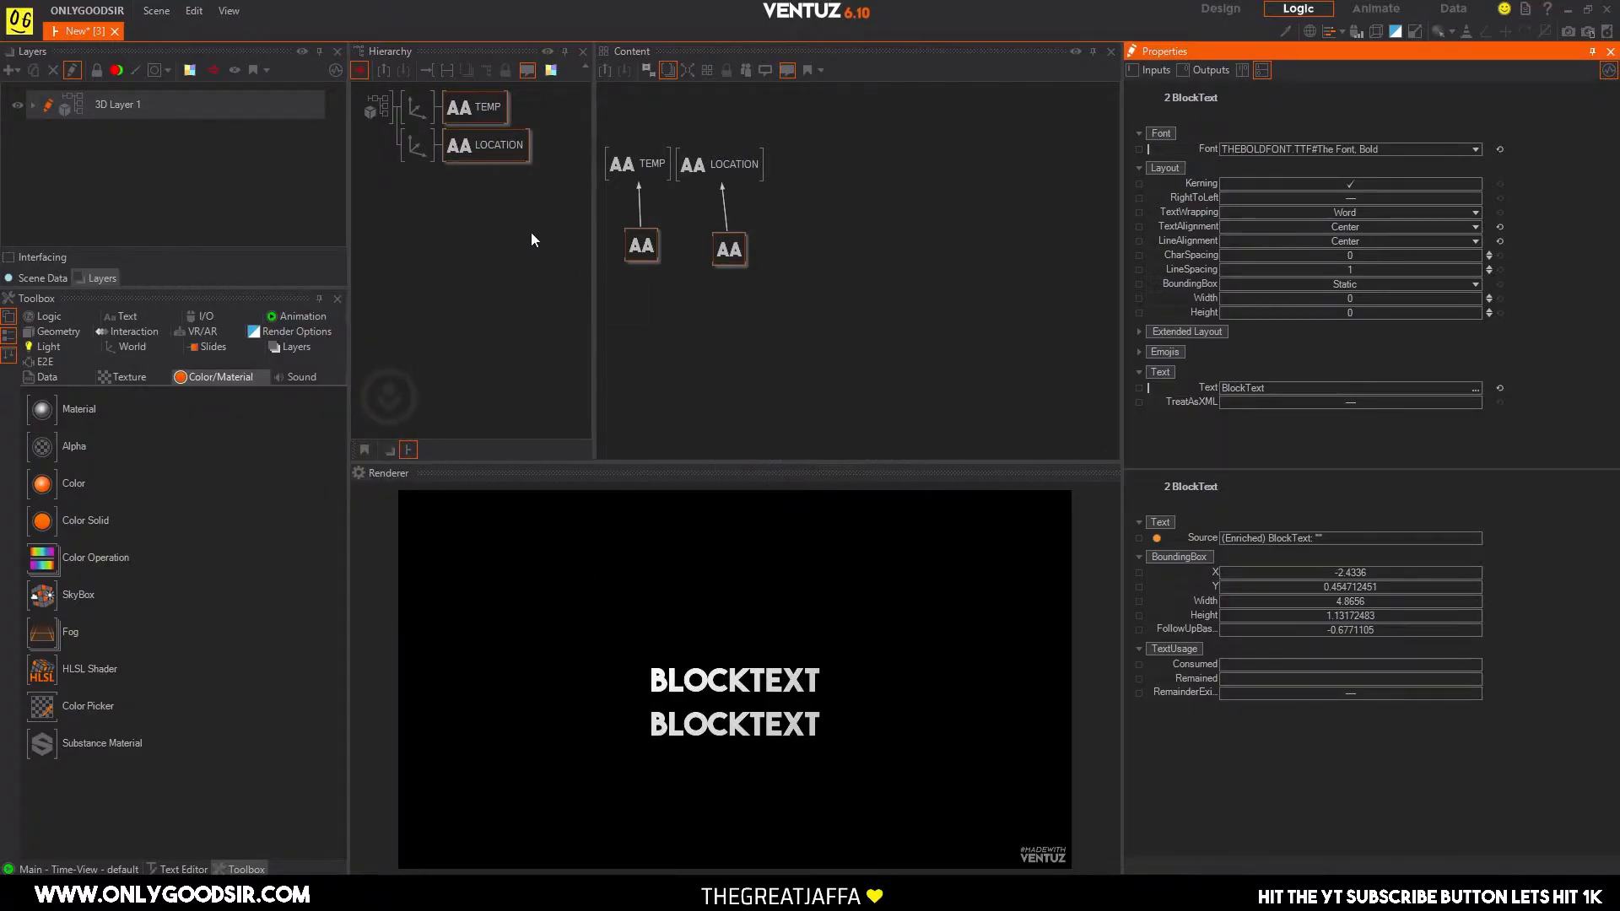
Review the TEMP and LOCATION text nodes and their block text sources.
{"action": "left_click", "coordinate": [488, 166]}
{"action": "left_click", "coordinate": [481, 109]}
{"action": "left_click", "coordinate": [637, 243]}
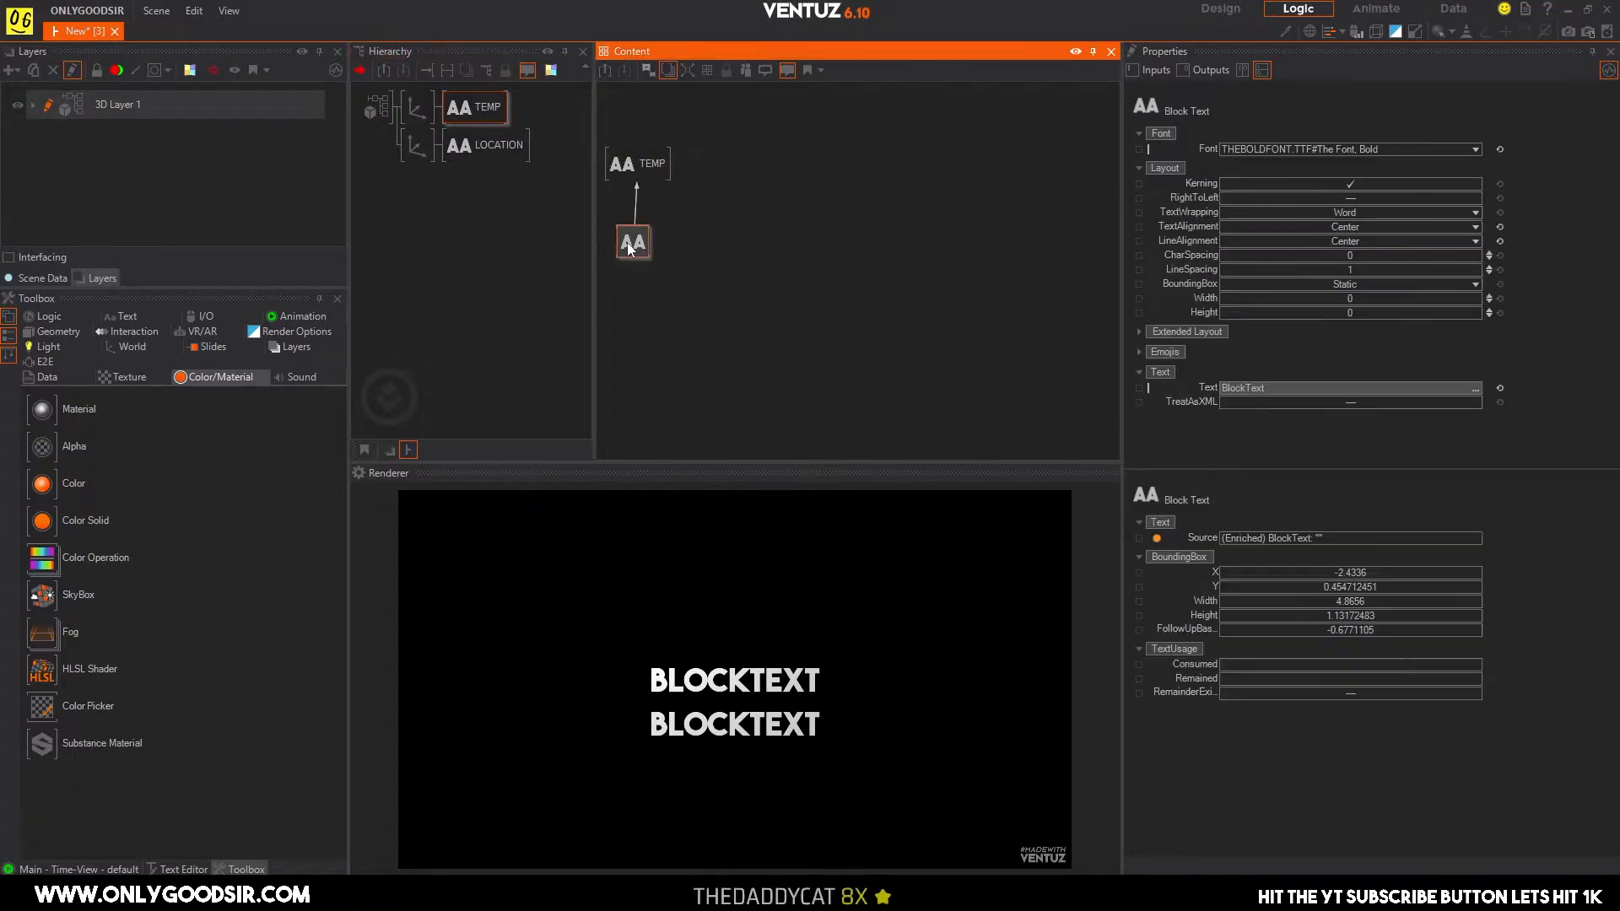
{"action": "left_click", "coordinate": [487, 146]}
{"action": "left_click", "coordinate": [476, 120]}
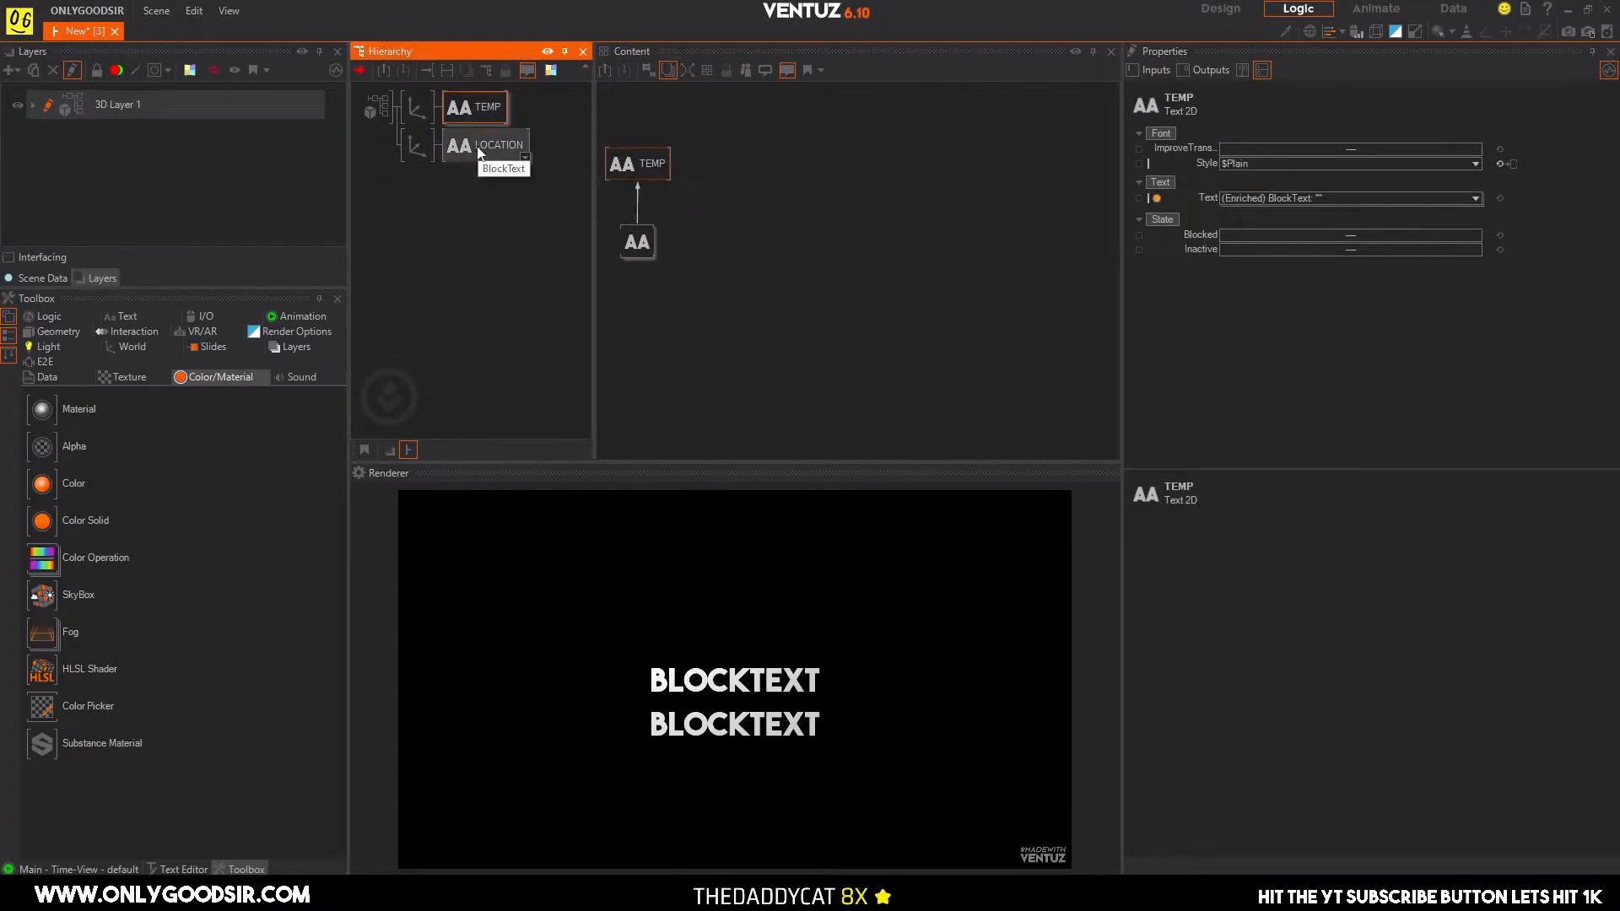
{"action": "left_click", "coordinate": [524, 221]}
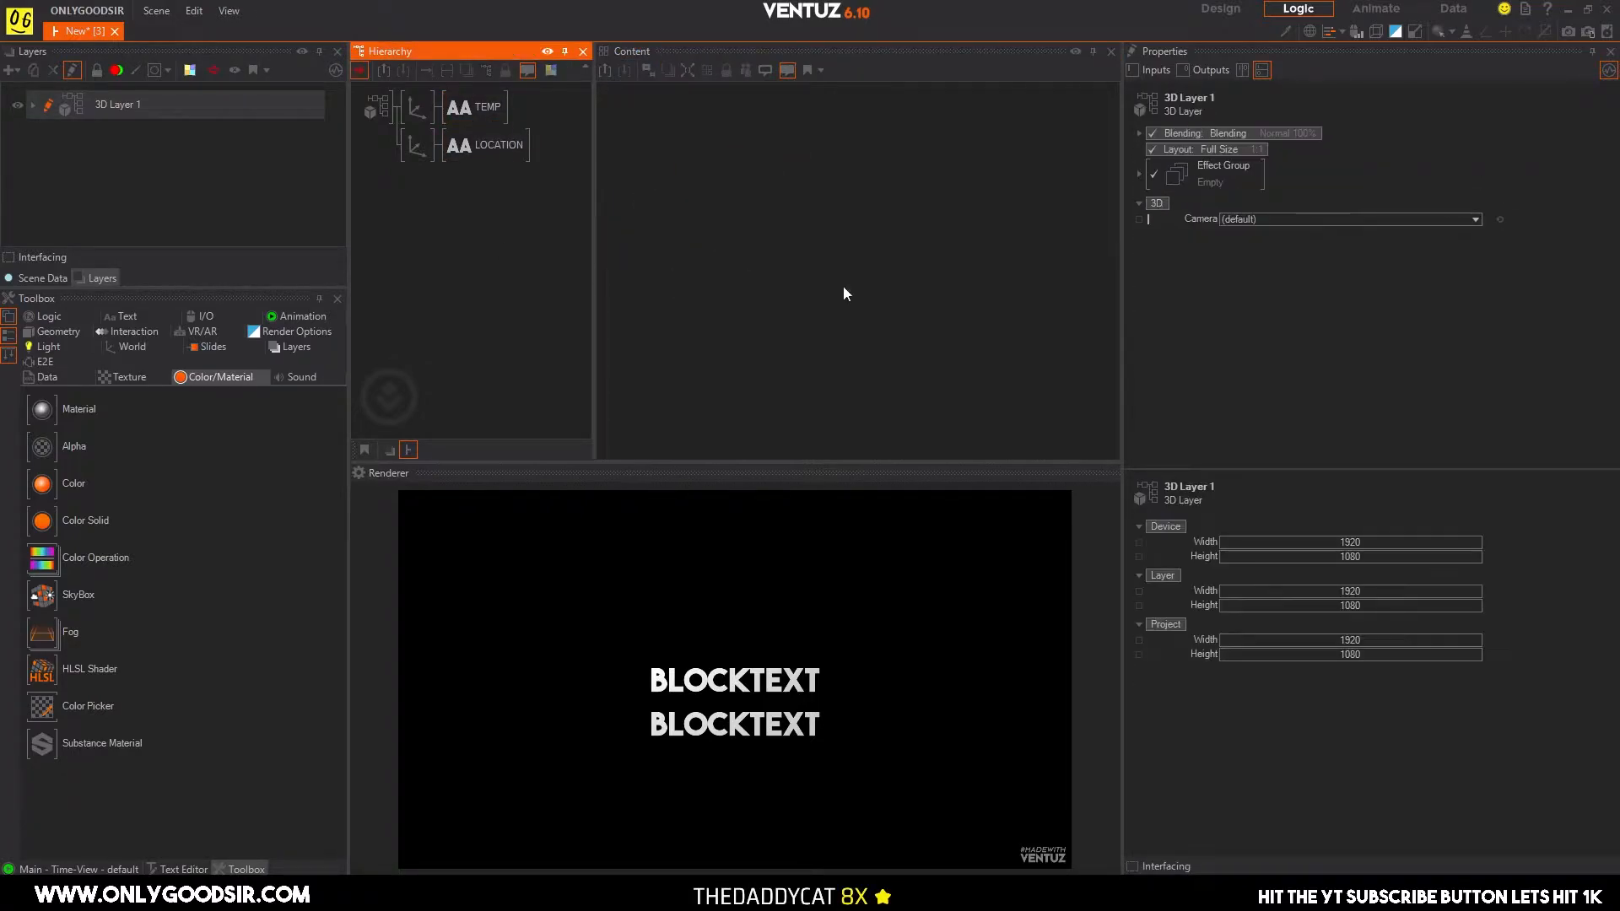
{"action": "left_click", "coordinate": [726, 225]}
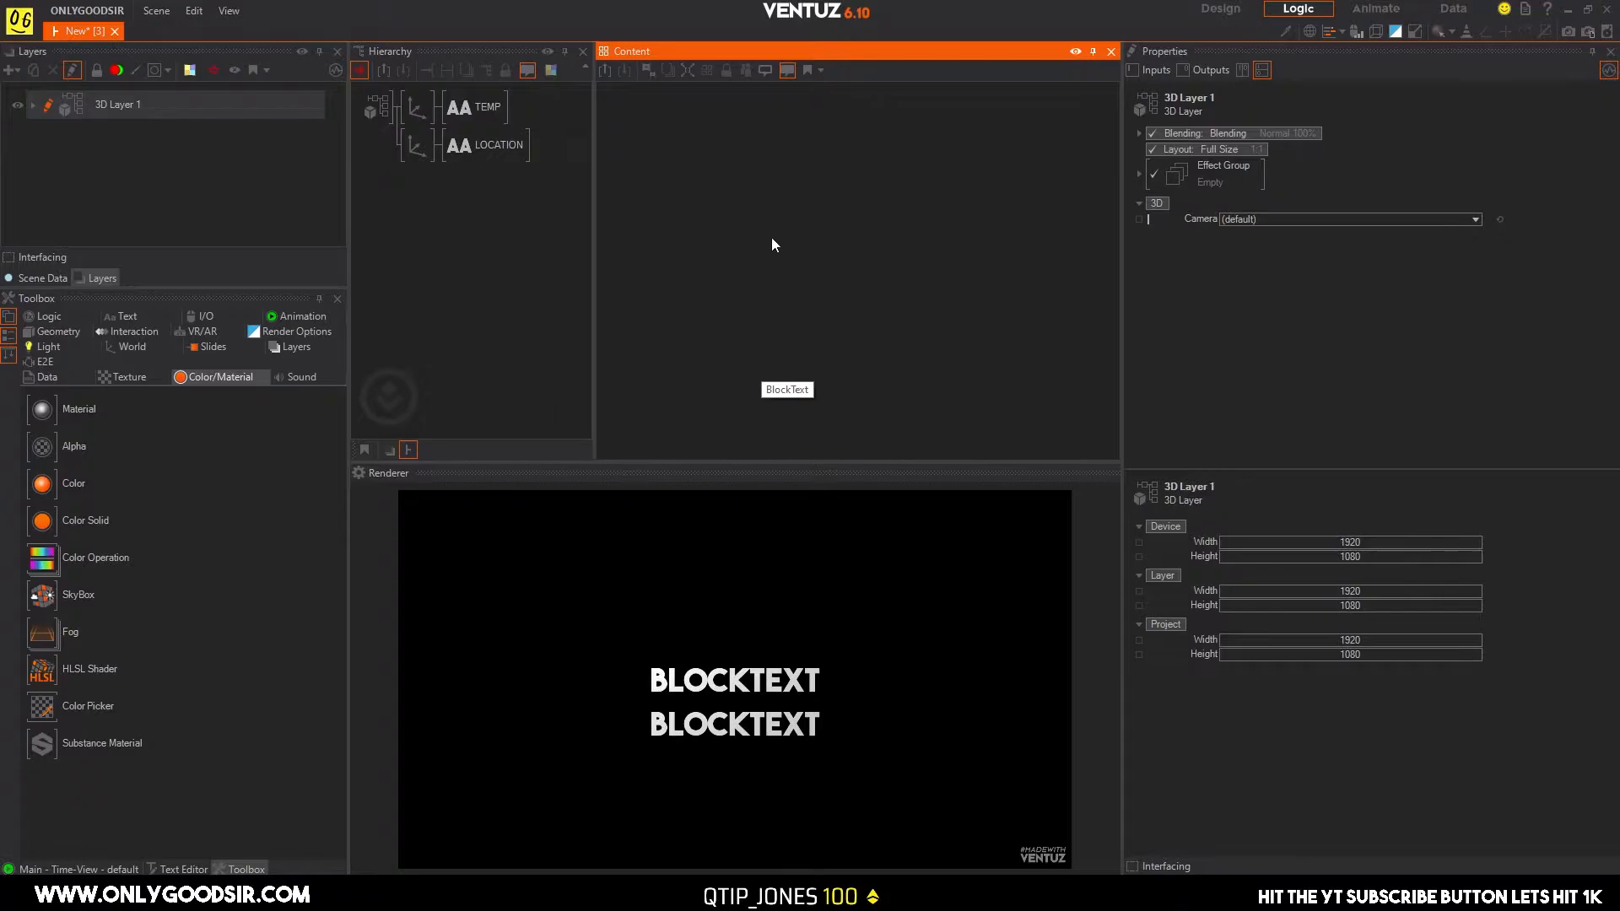
Switch to the browser, copy the full OpenWeatherMap request URL and return to Ventuz.
{"action": "left_click", "coordinate": [513, 891]}
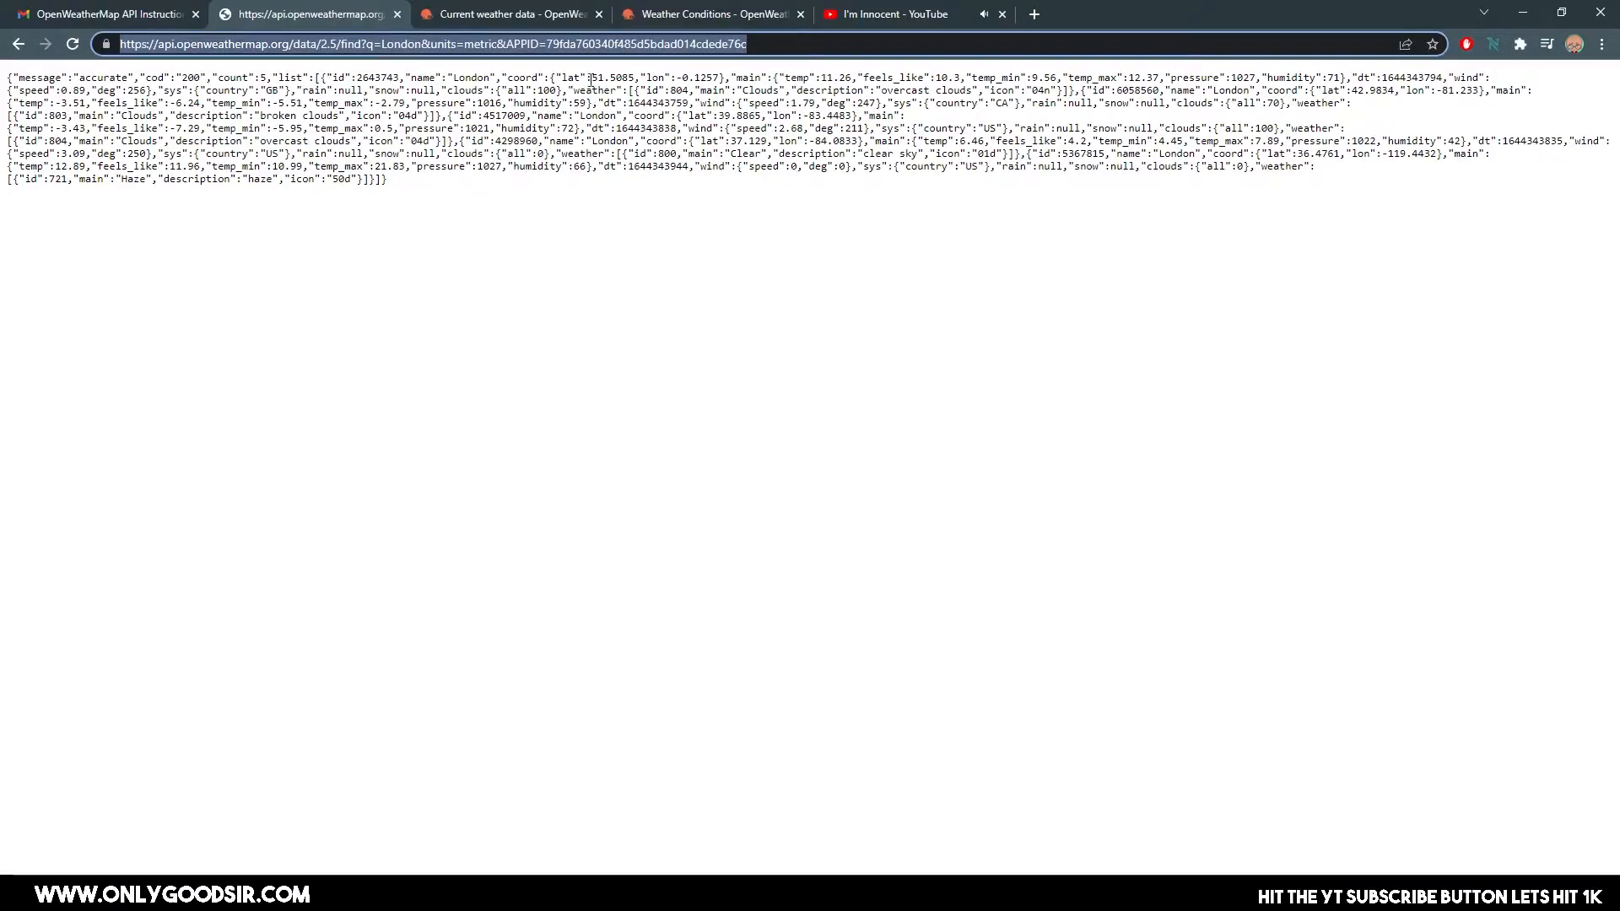
{"action": "right_click", "coordinate": [586, 44]}
{"action": "left_click", "coordinate": [632, 141]}
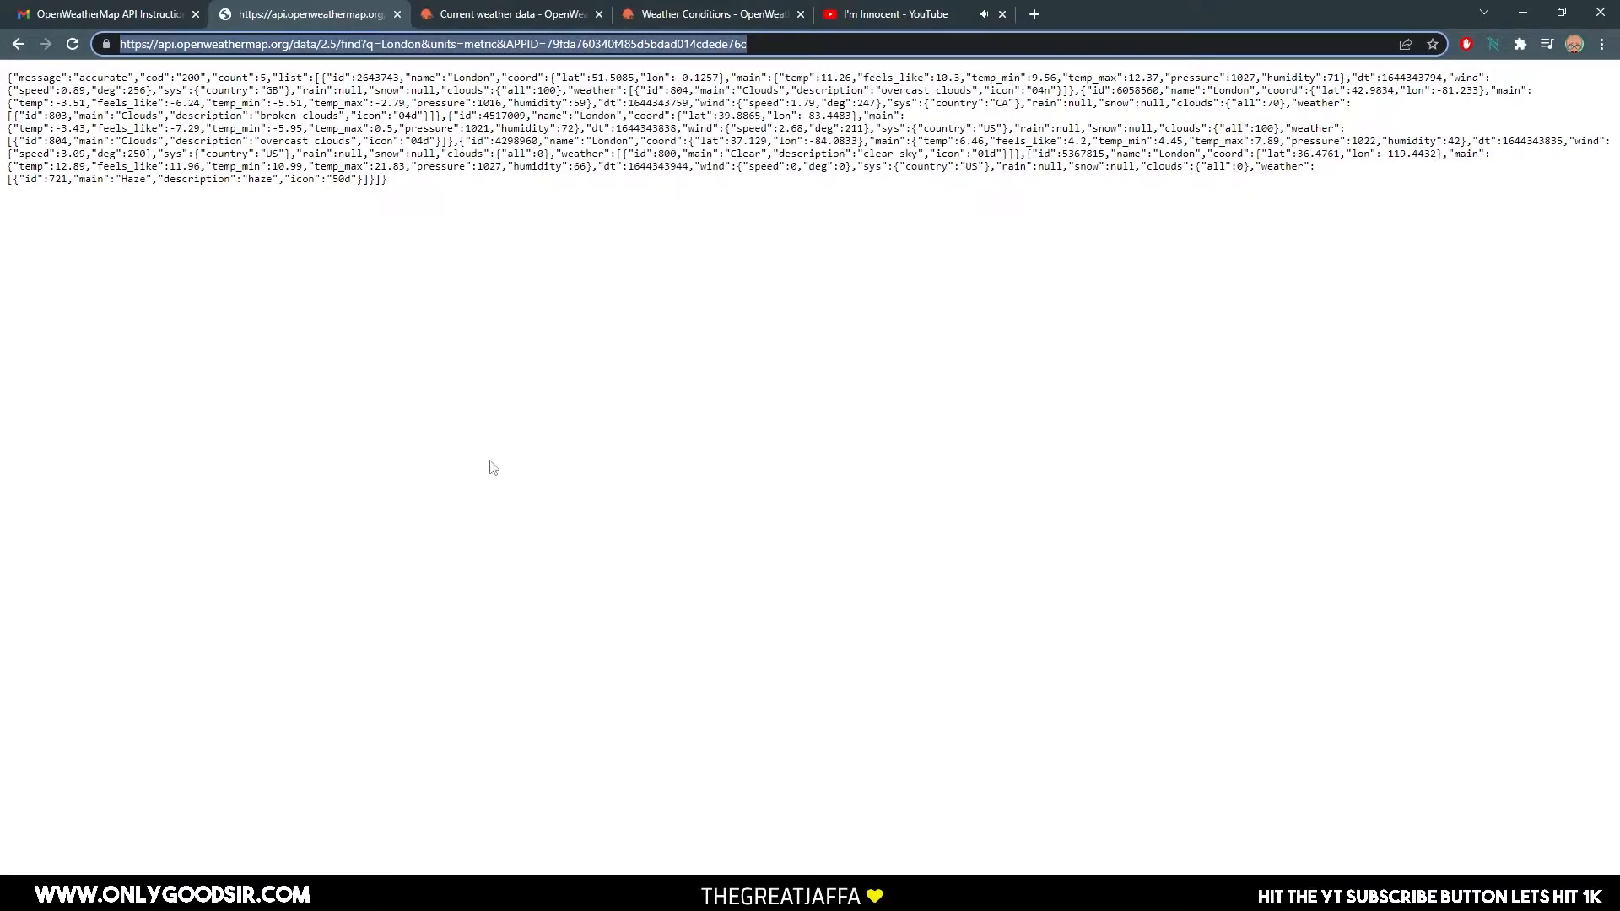
{"action": "left_click", "coordinate": [821, 891]}
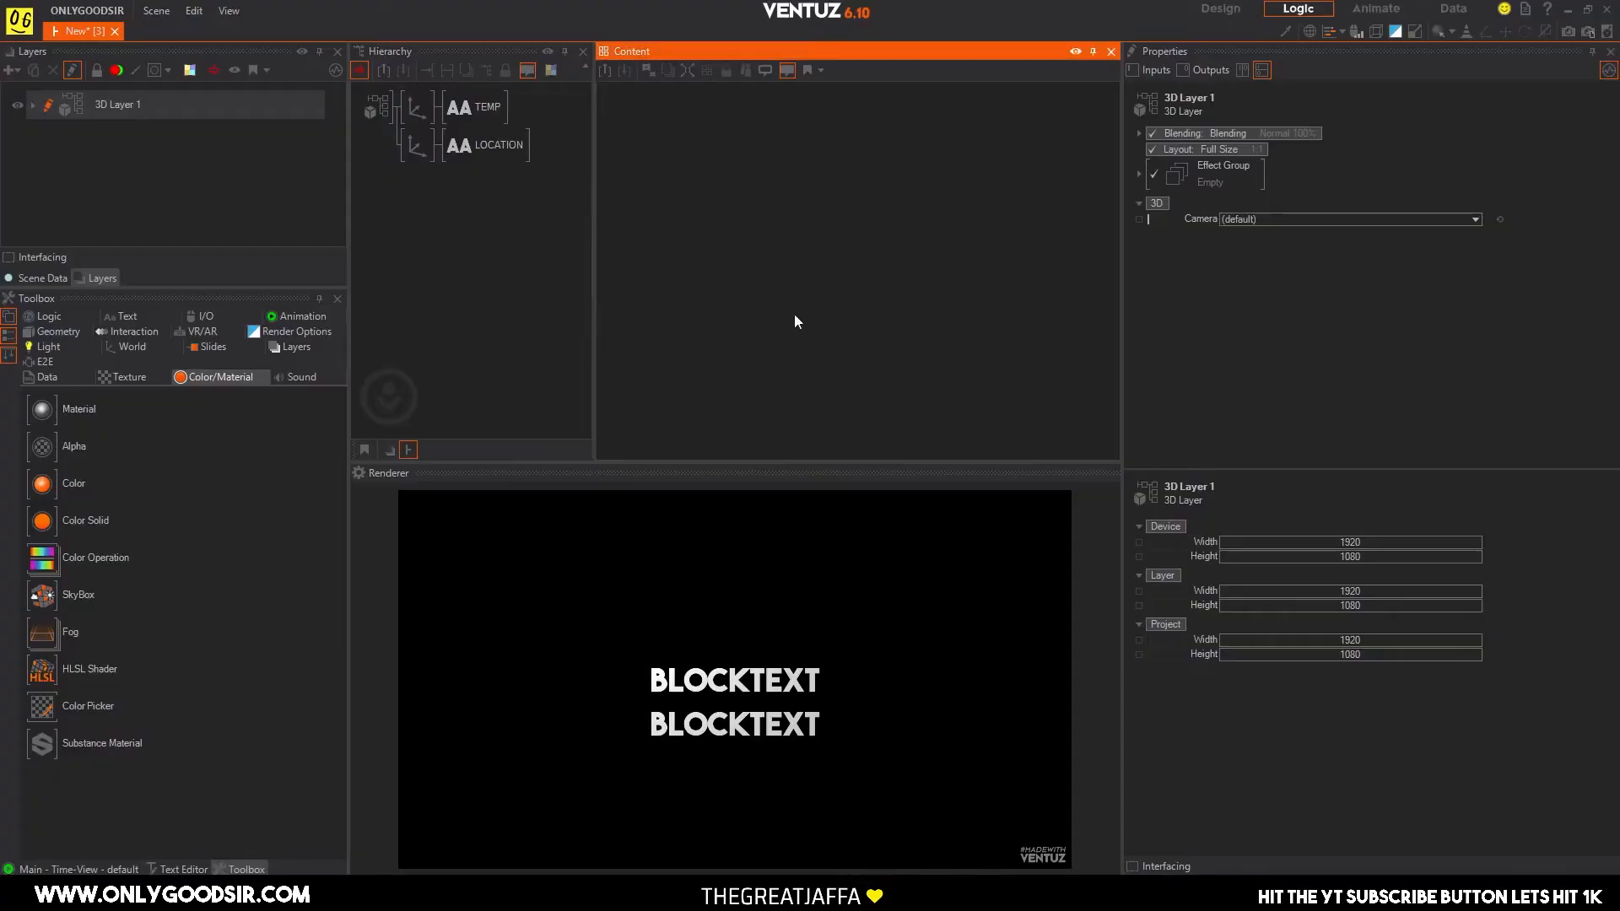
Add a Convert to Text node to the layer's content graph and select it.
{"action": "double_click", "coordinate": [795, 270]}
{"action": "type", "text": "conver"}
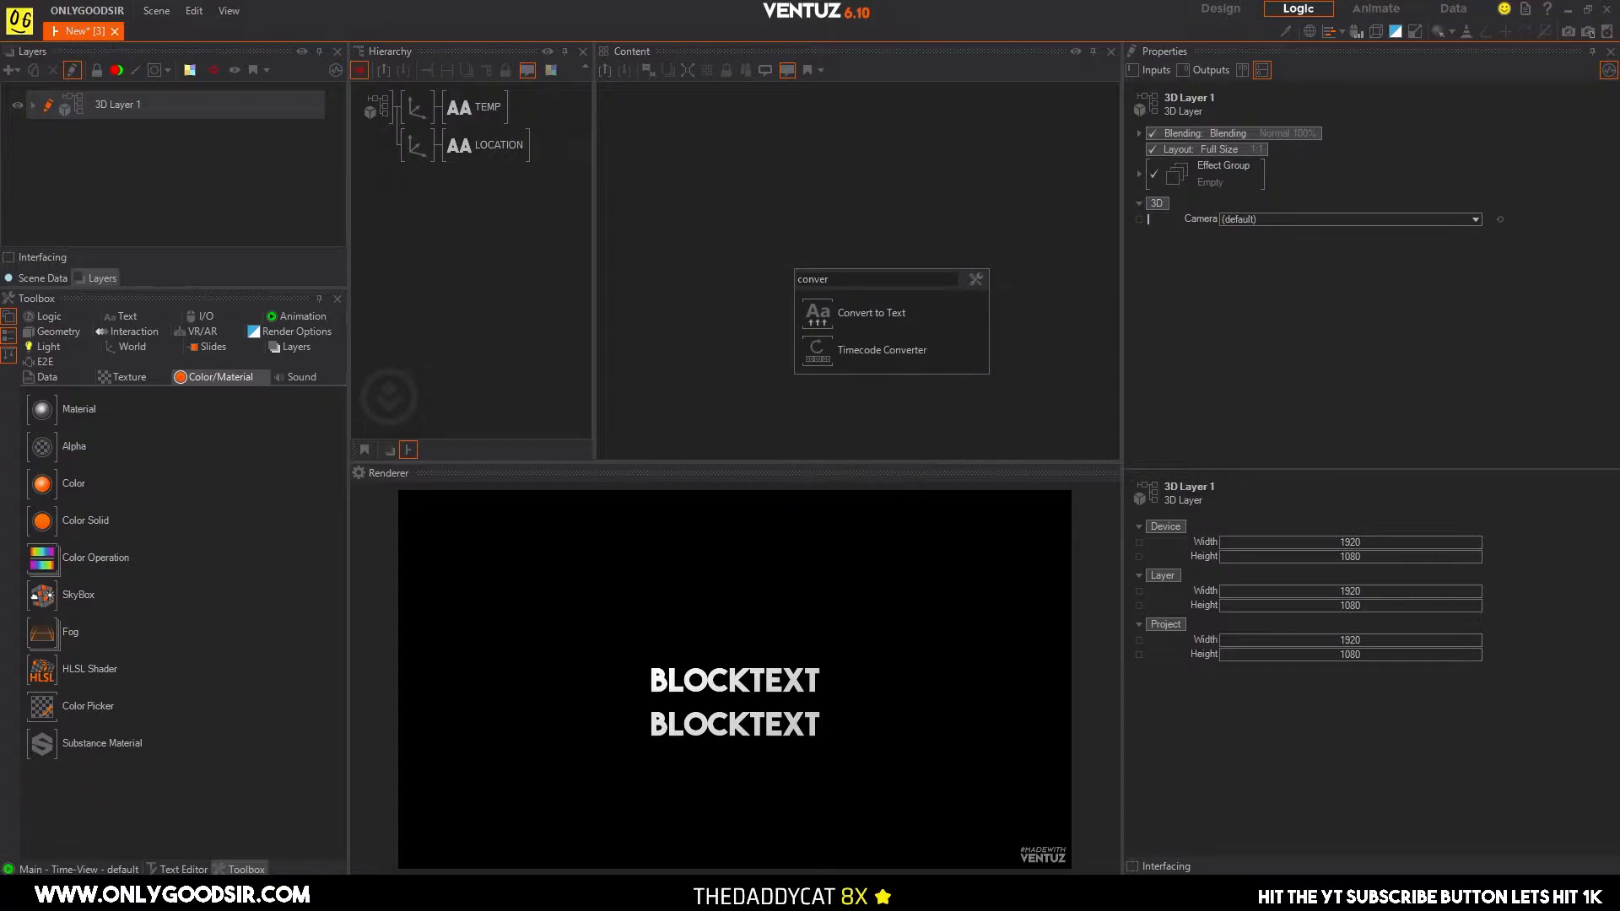
{"action": "left_click", "coordinate": [797, 312]}
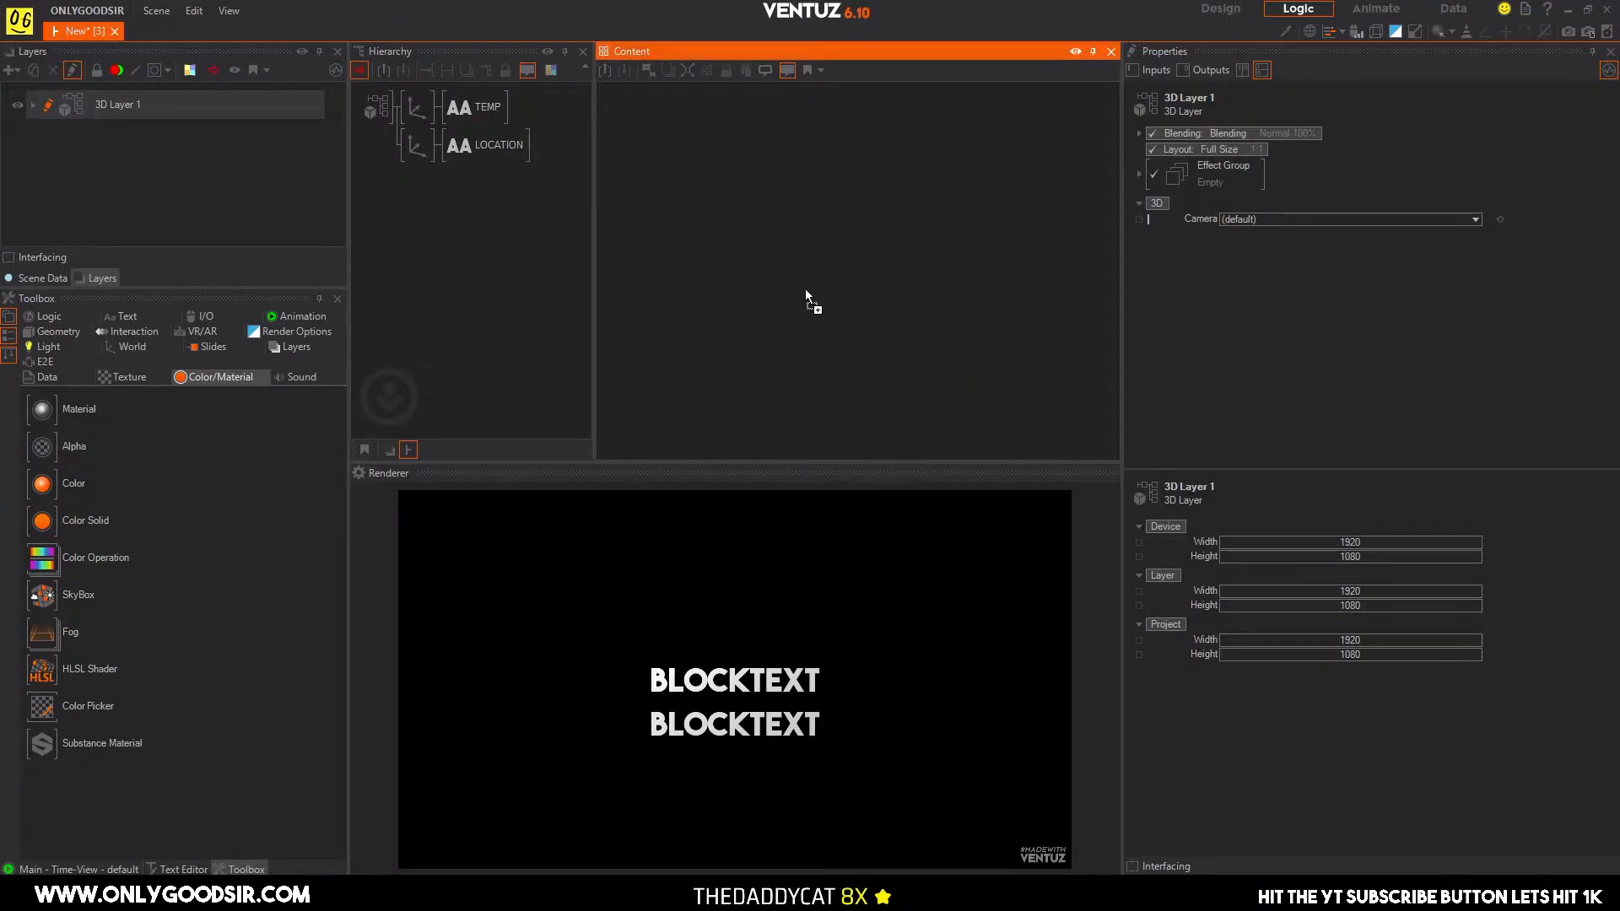
{"action": "left_click_drag", "start_coordinate": [781, 273], "coordinate": [820, 277]}
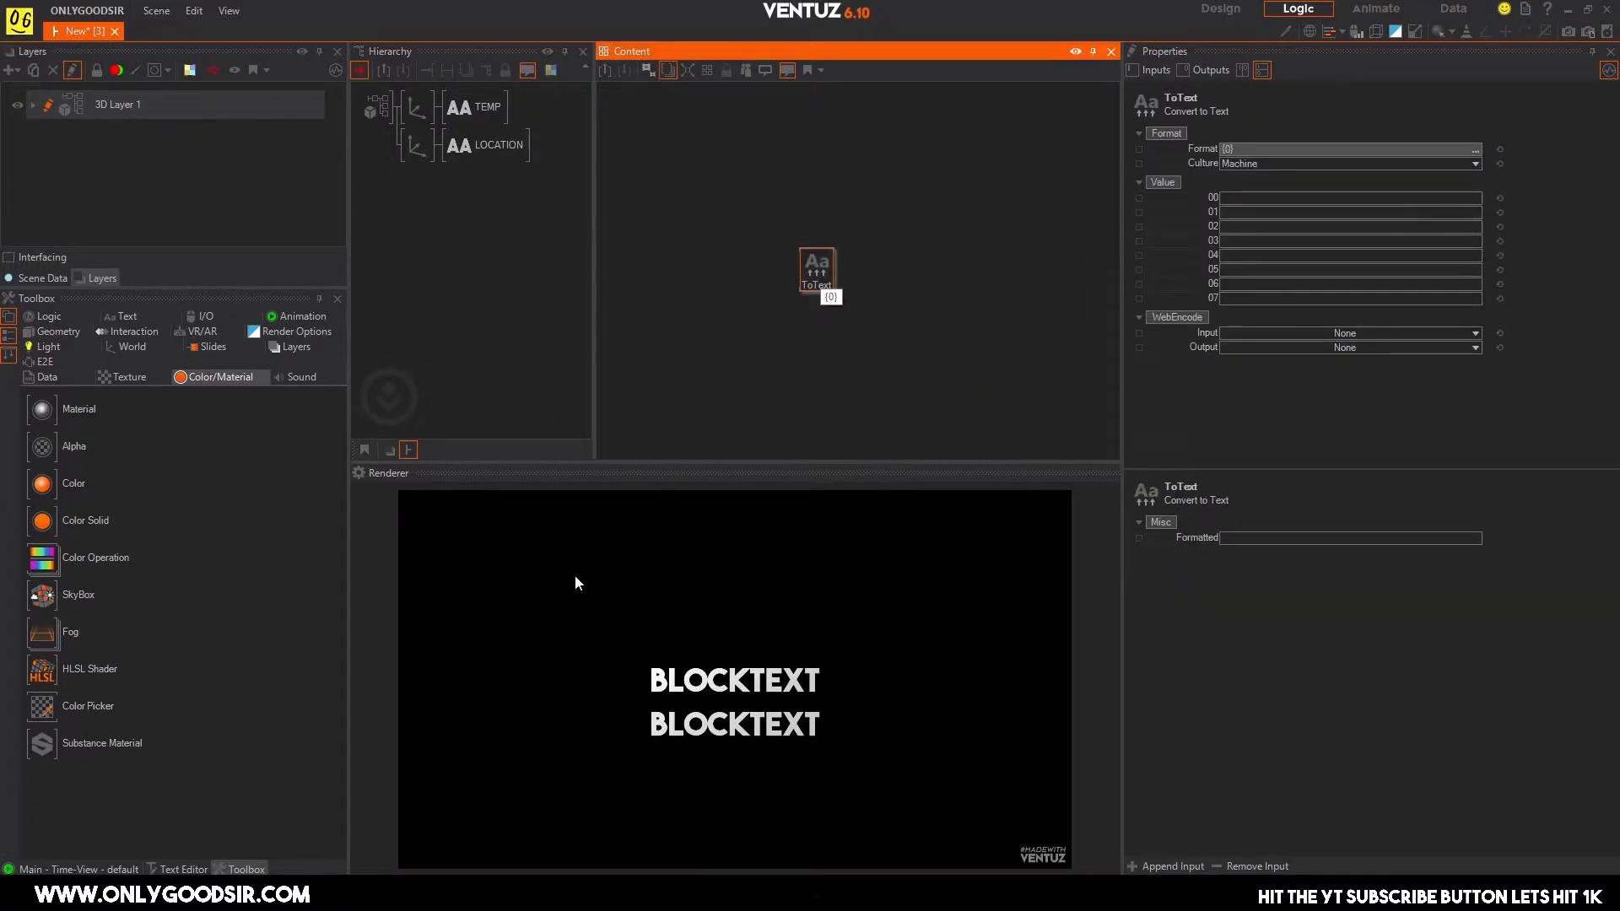
{"action": "left_click", "coordinate": [56, 315]}
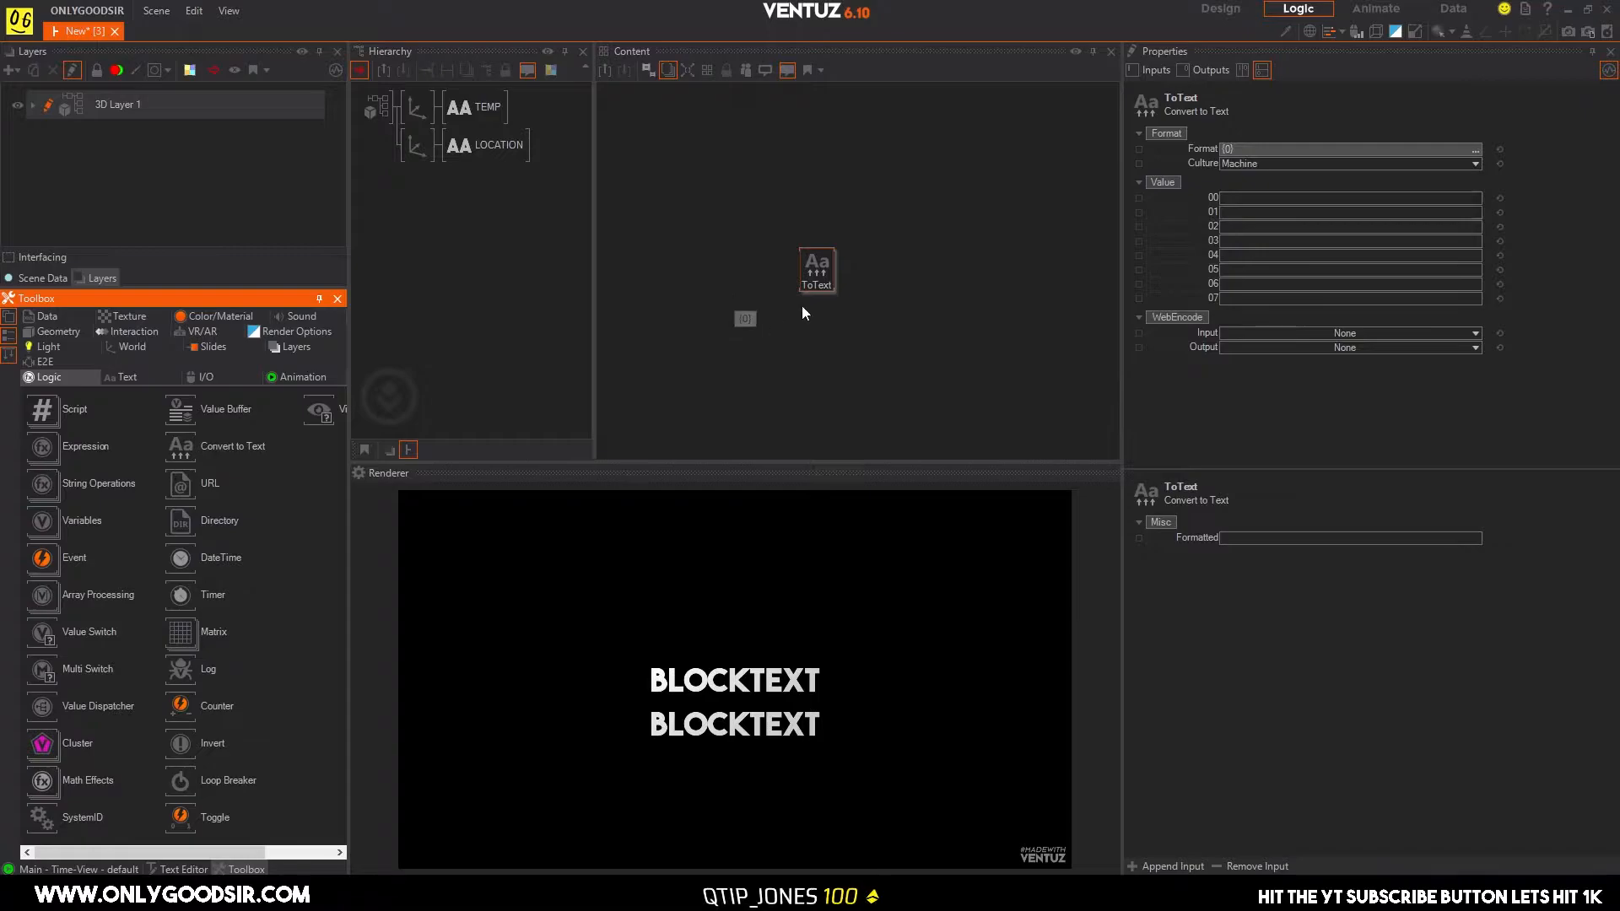
{"action": "left_click", "coordinate": [826, 269]}
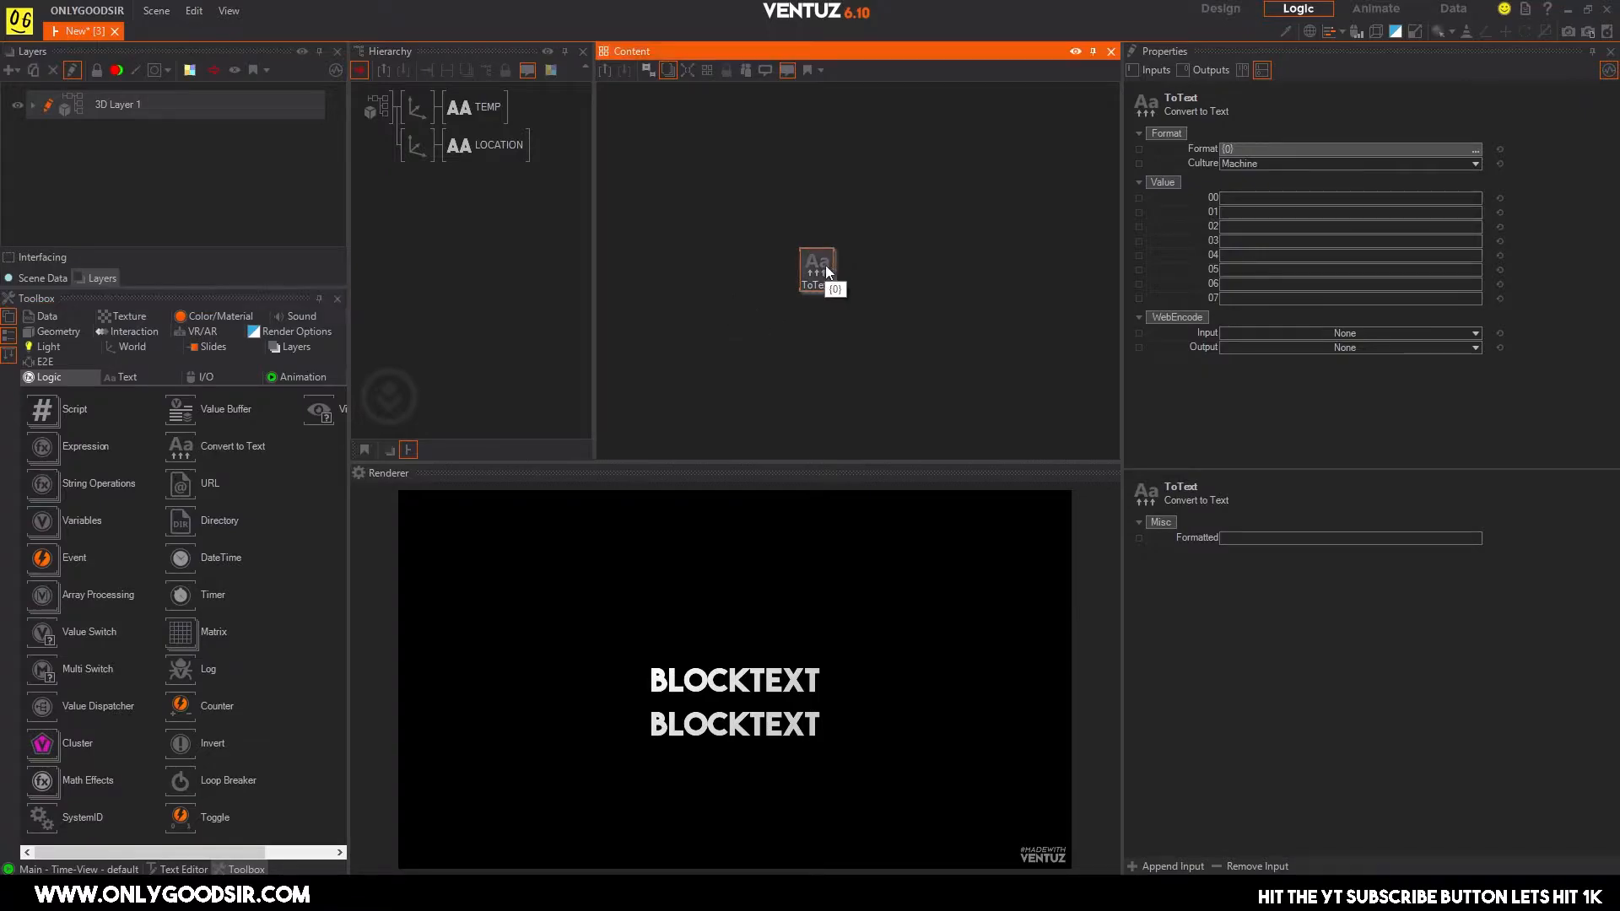
Paste the OpenWeatherMap request URL with its API key into the Convert to Text node's Format and wrap it in a wider text editor.
{"action": "left_click", "coordinate": [1475, 148]}
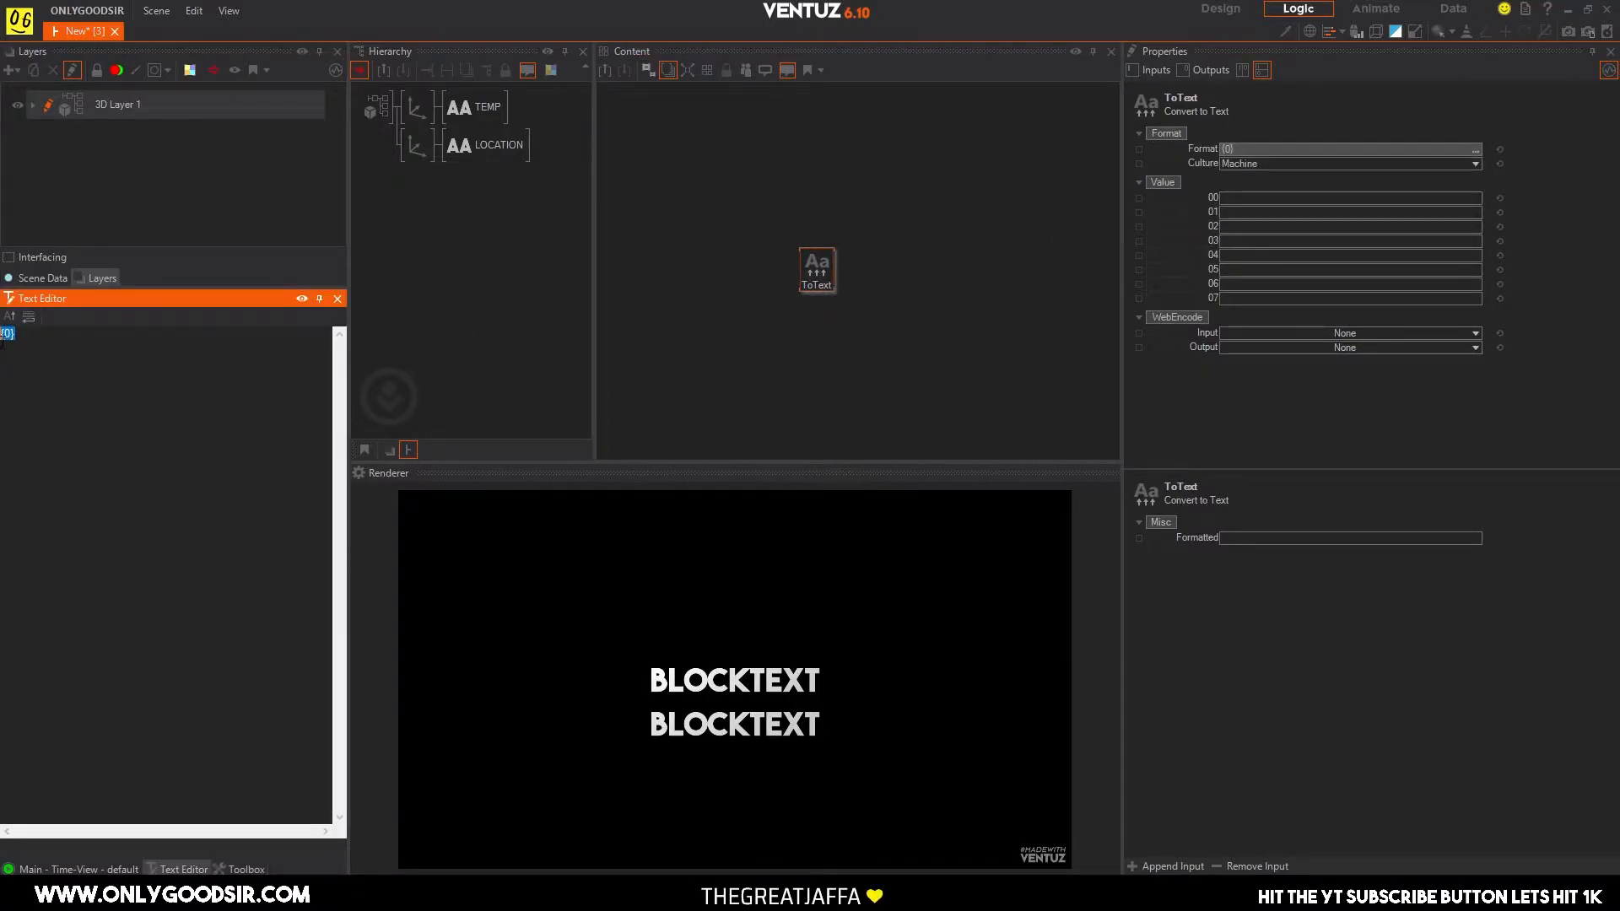
{"action": "key", "text": "ctrl+v"}
{"action": "left_click_drag", "start_coordinate": [351, 369], "coordinate": [557, 337]}
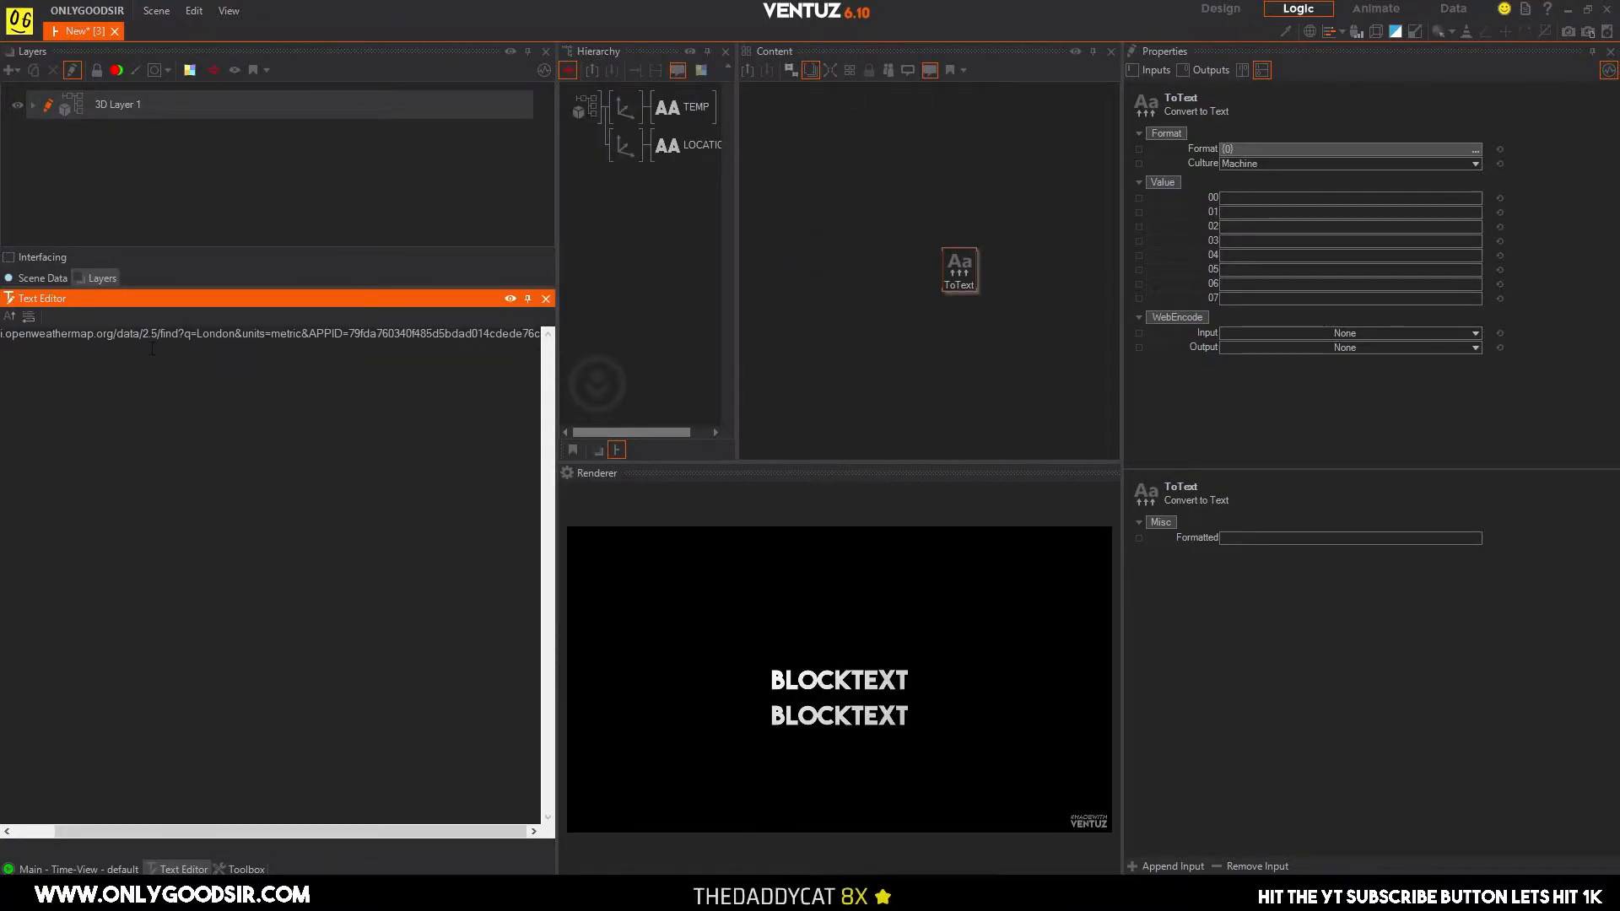
{"action": "left_click", "coordinate": [28, 315]}
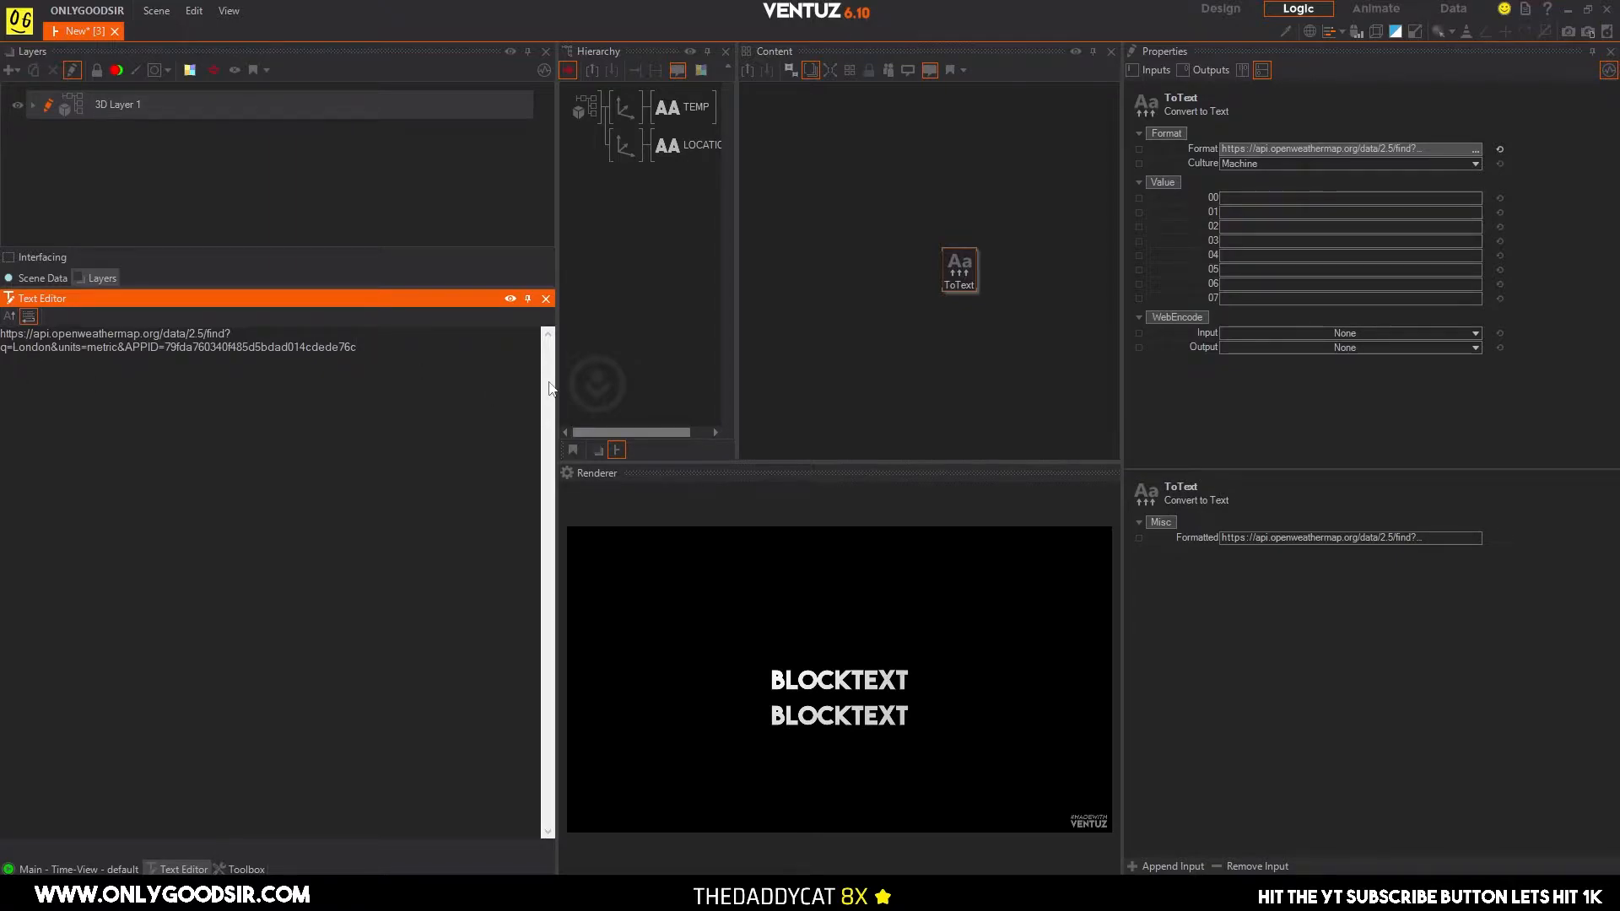
{"action": "left_click_drag", "start_coordinate": [548, 389], "coordinate": [413, 391]}
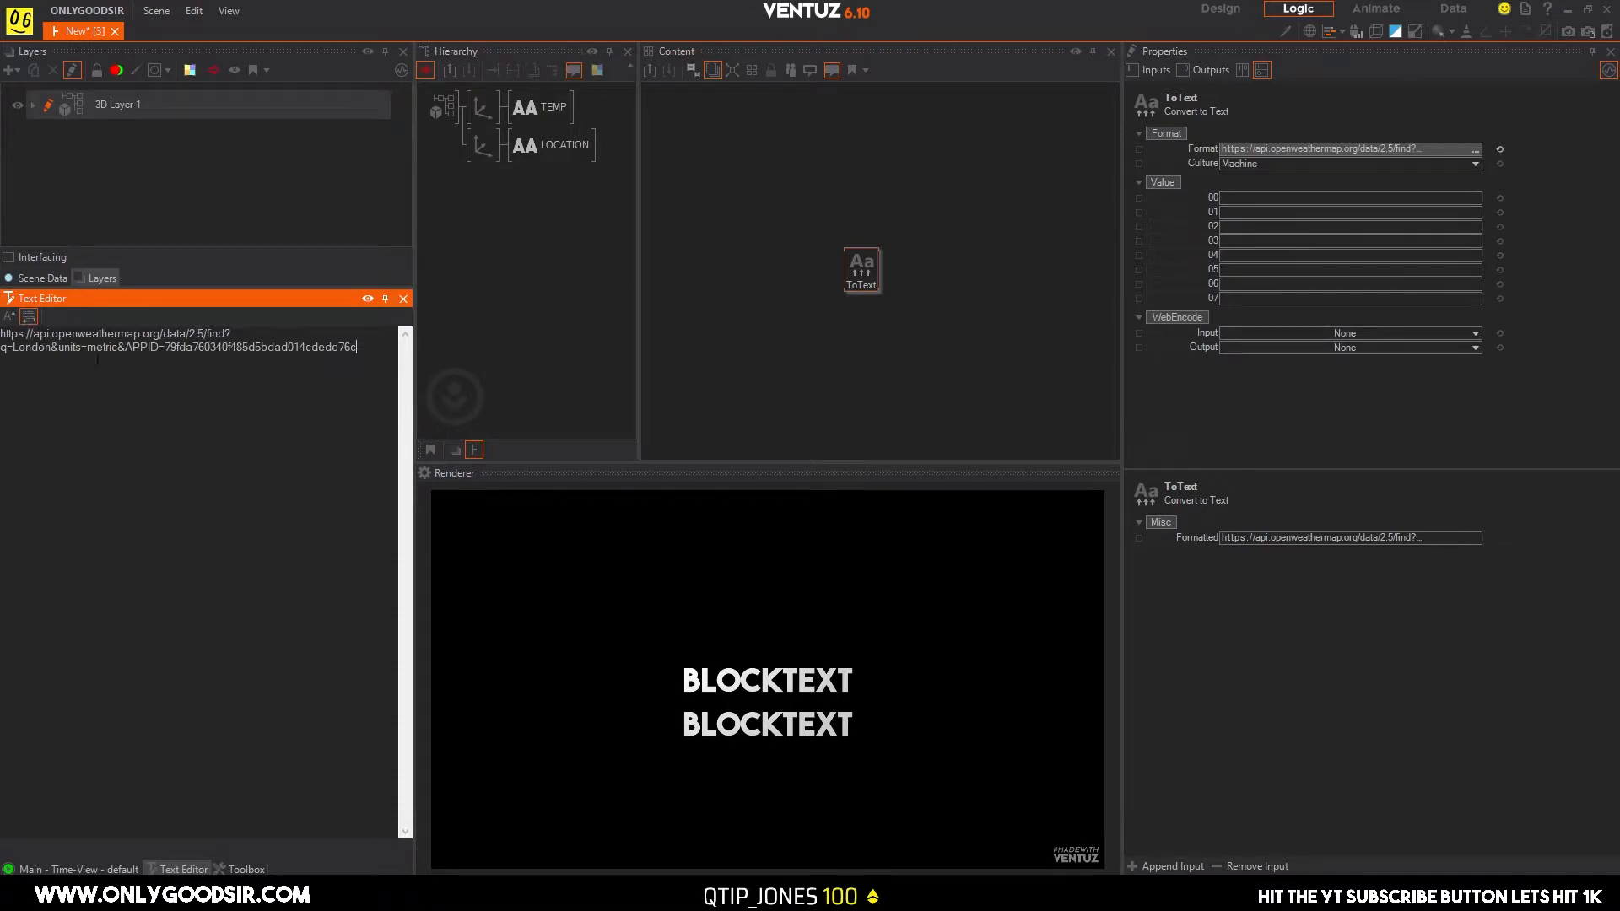
Examine the base address and the city value London in the pasted request URL.
{"action": "left_click_drag", "start_coordinate": [1, 334], "coordinate": [231, 335]}
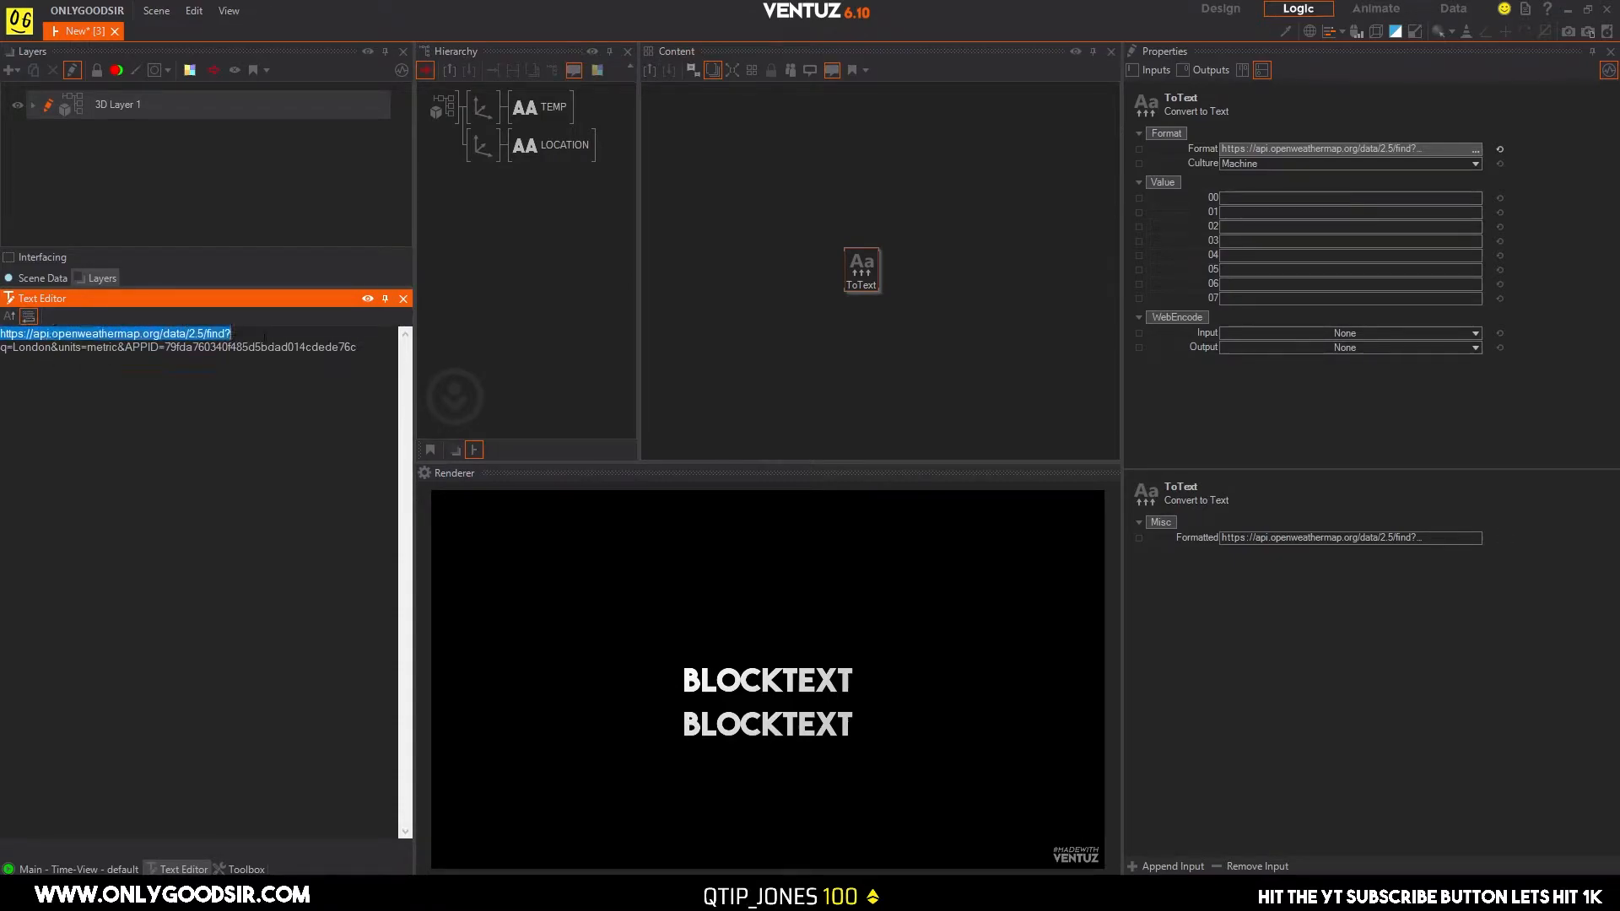
{"action": "left_click", "coordinate": [13, 349]}
{"action": "left_click_drag", "start_coordinate": [13, 349], "coordinate": [46, 350]}
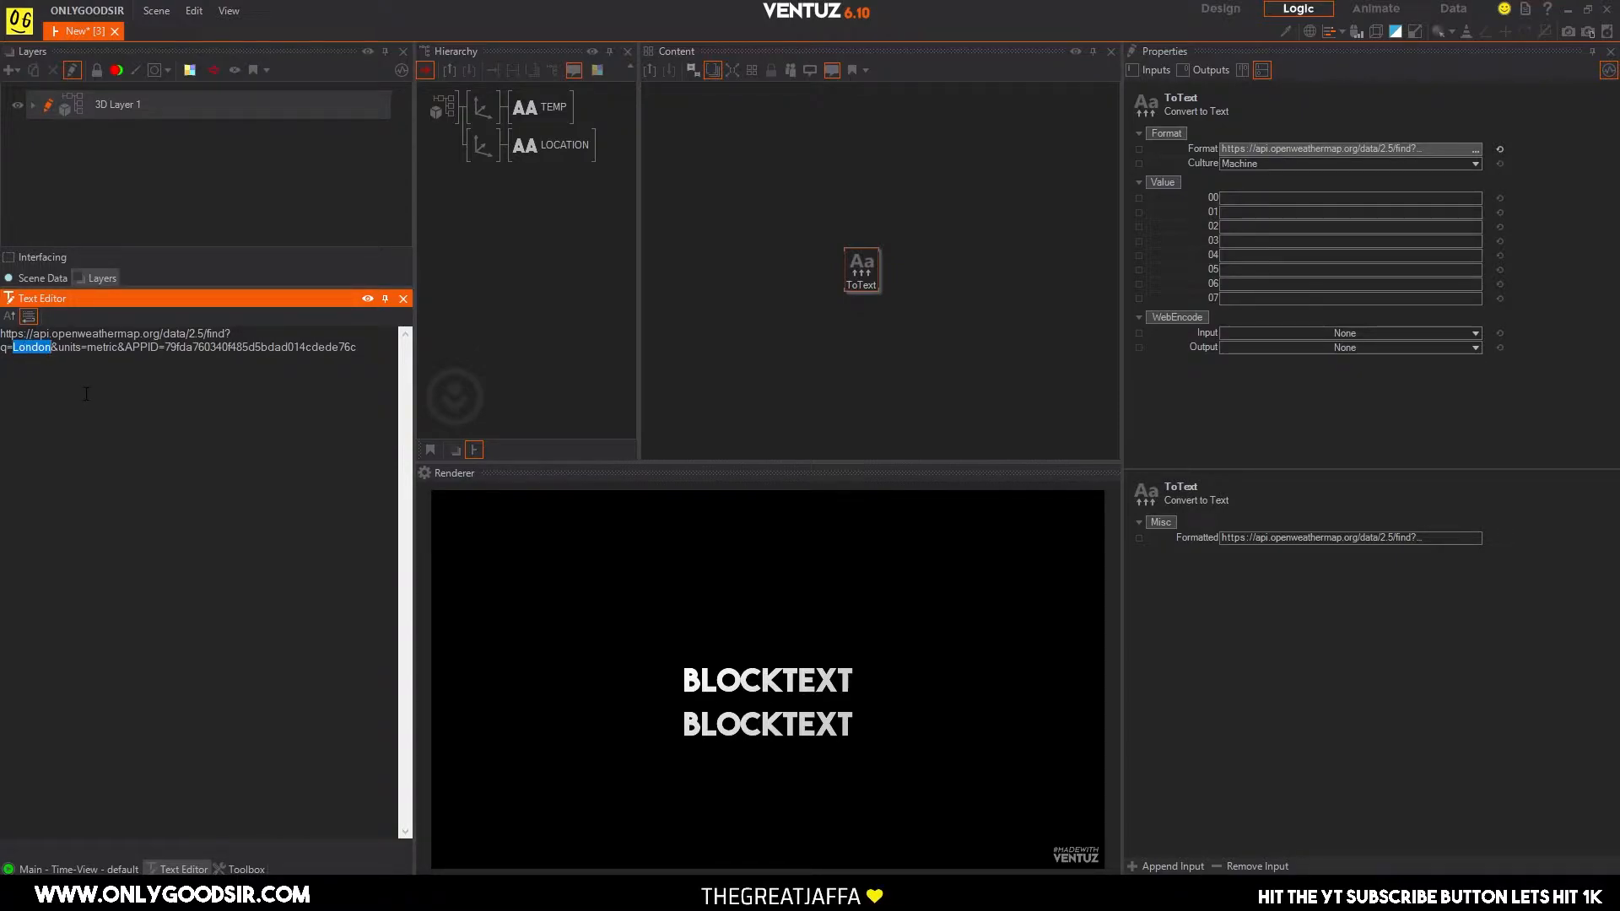
Replace the city value London in the Convert to Text node's request URL with the placeholder {0}.
{"action": "type", "text": "{}"}
{"action": "key", "text": "Left"}
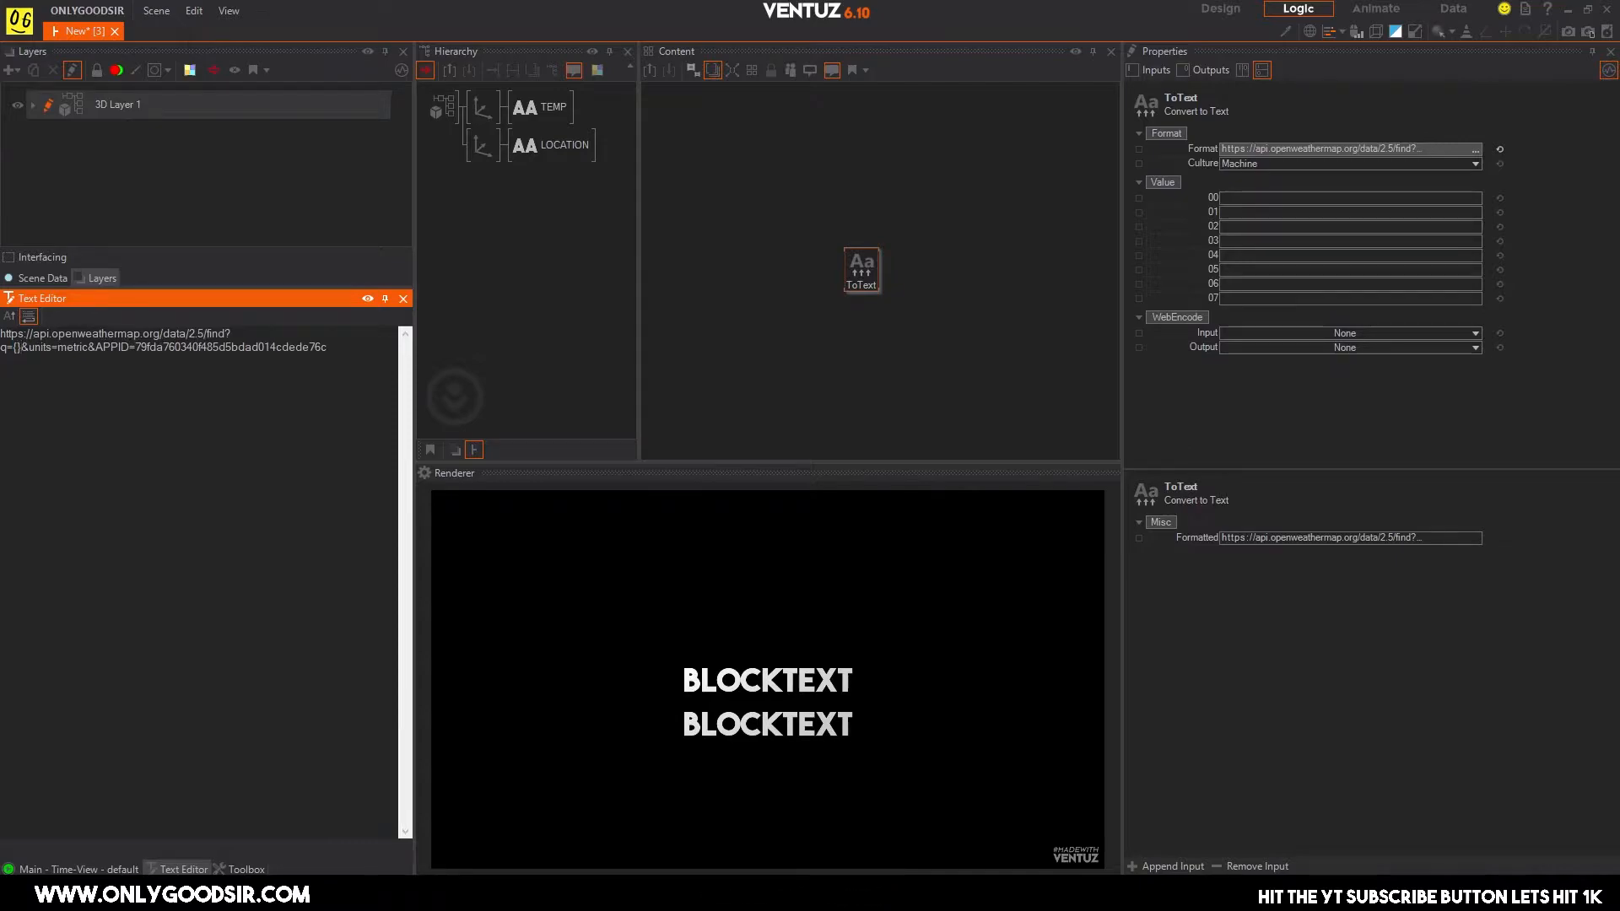
{"action": "type", "text": "0"}
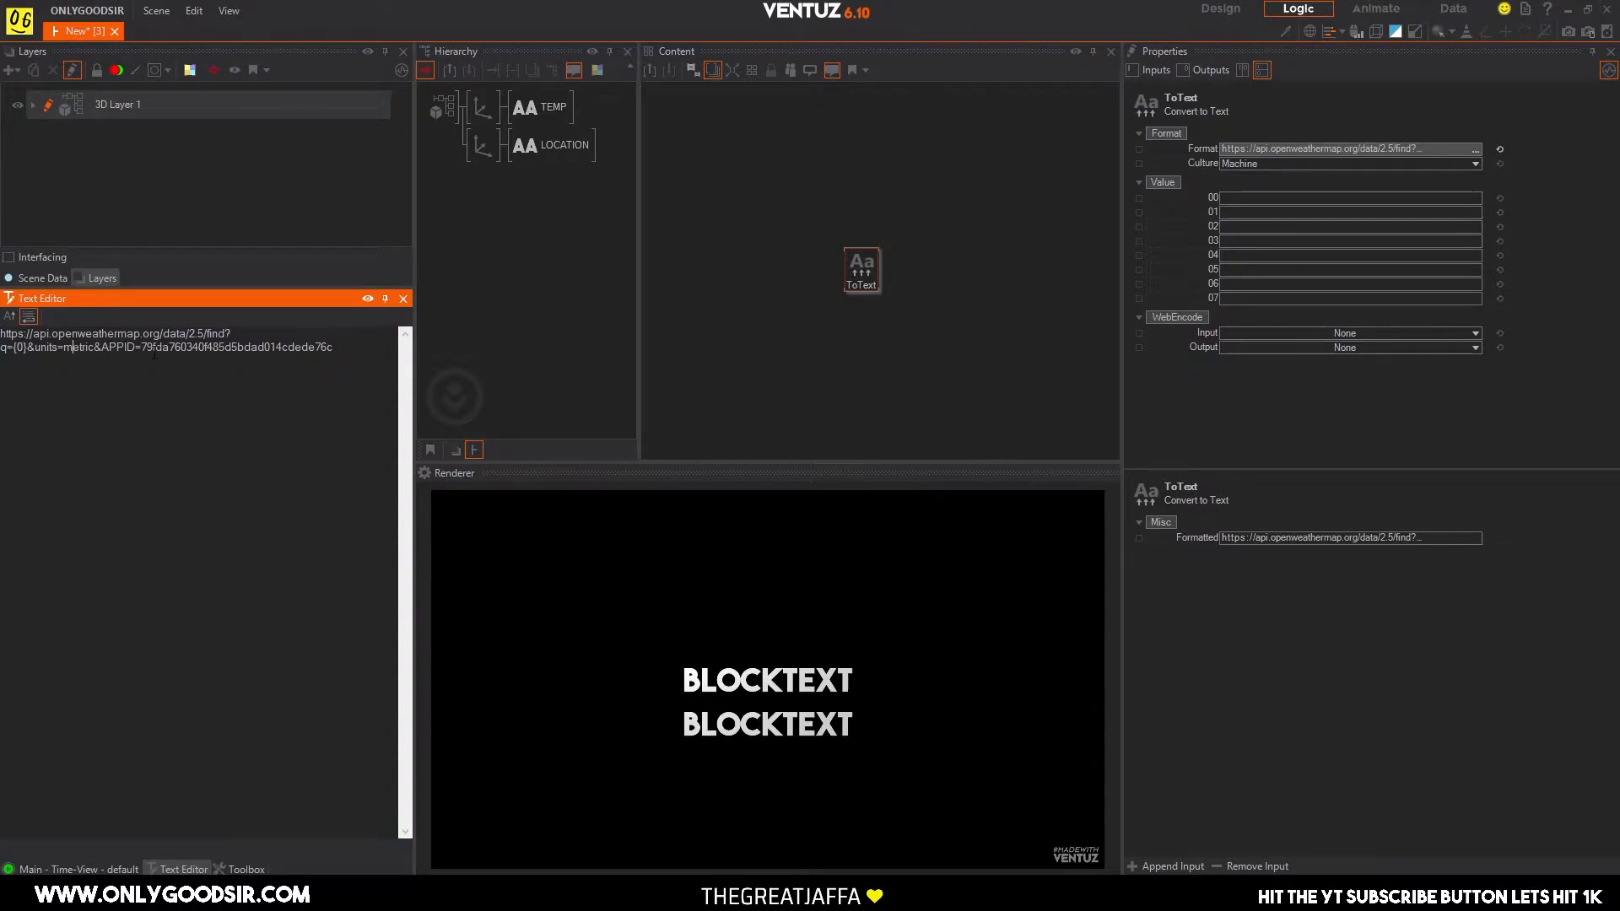
{"action": "left_click_drag", "start_coordinate": [141, 347], "coordinate": [323, 346]}
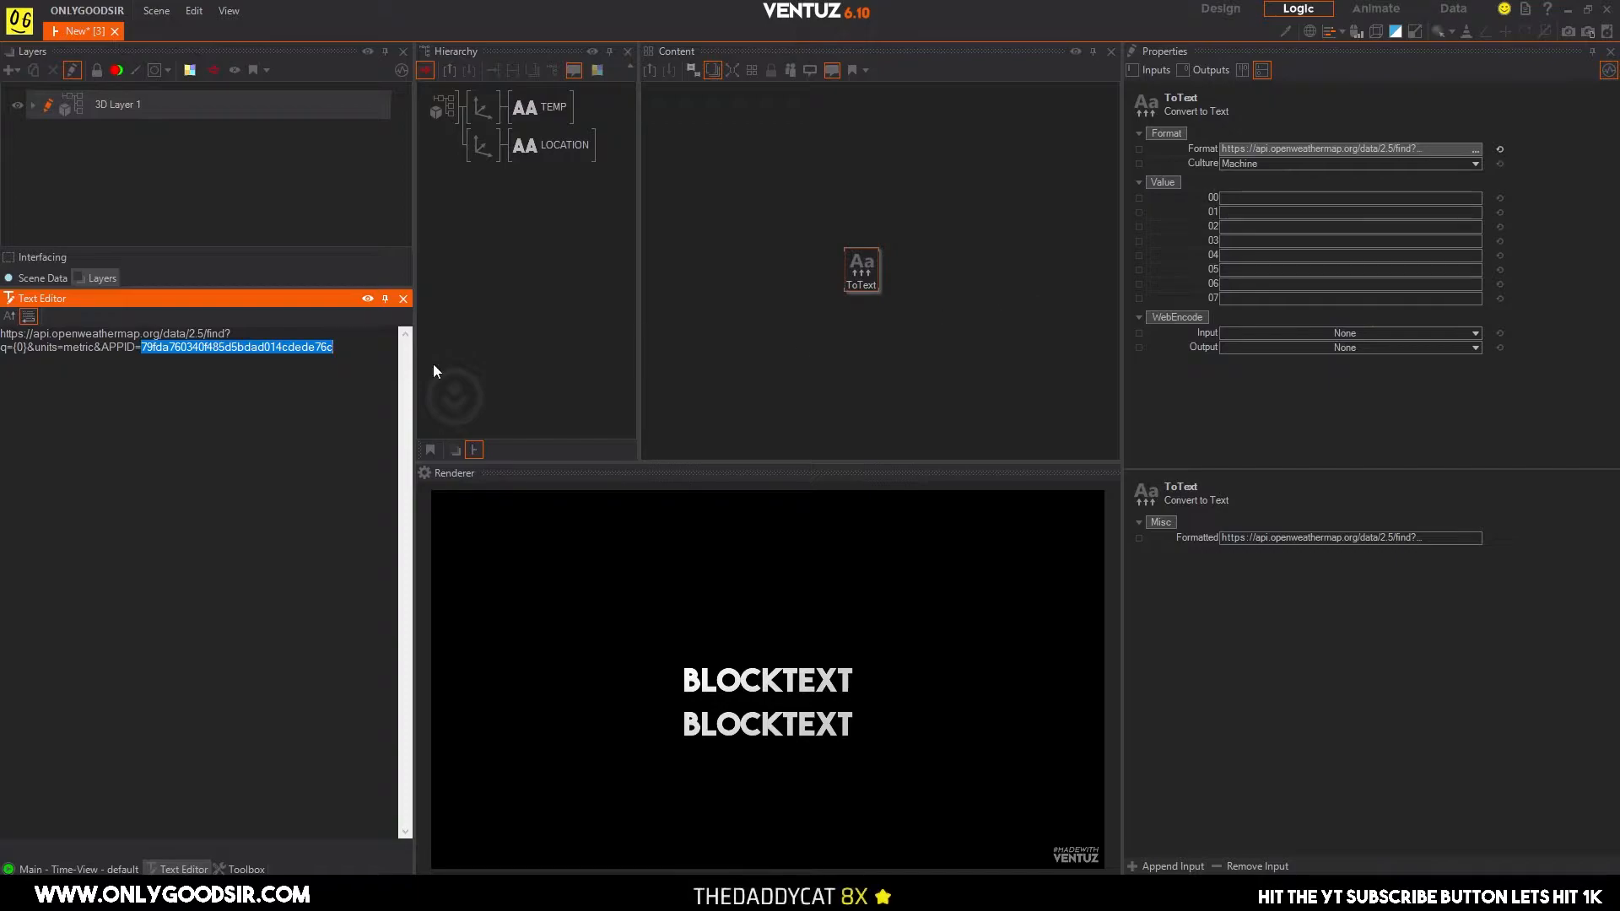
{"action": "left_click", "coordinate": [22, 349]}
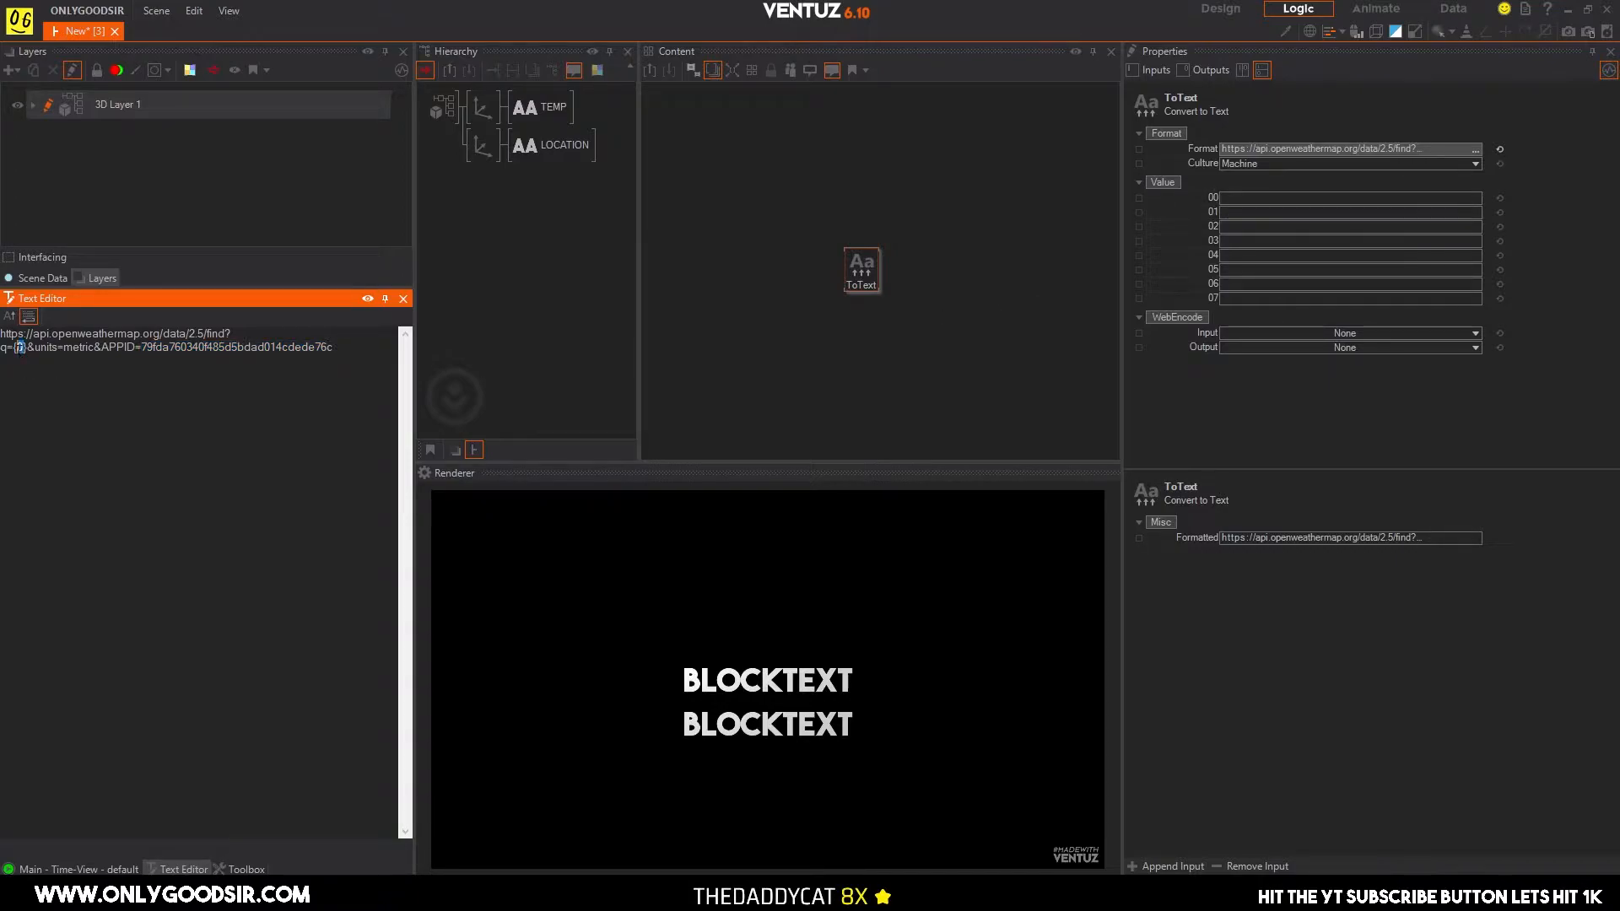
{"action": "left_click_drag", "start_coordinate": [23, 347], "coordinate": [28, 347]}
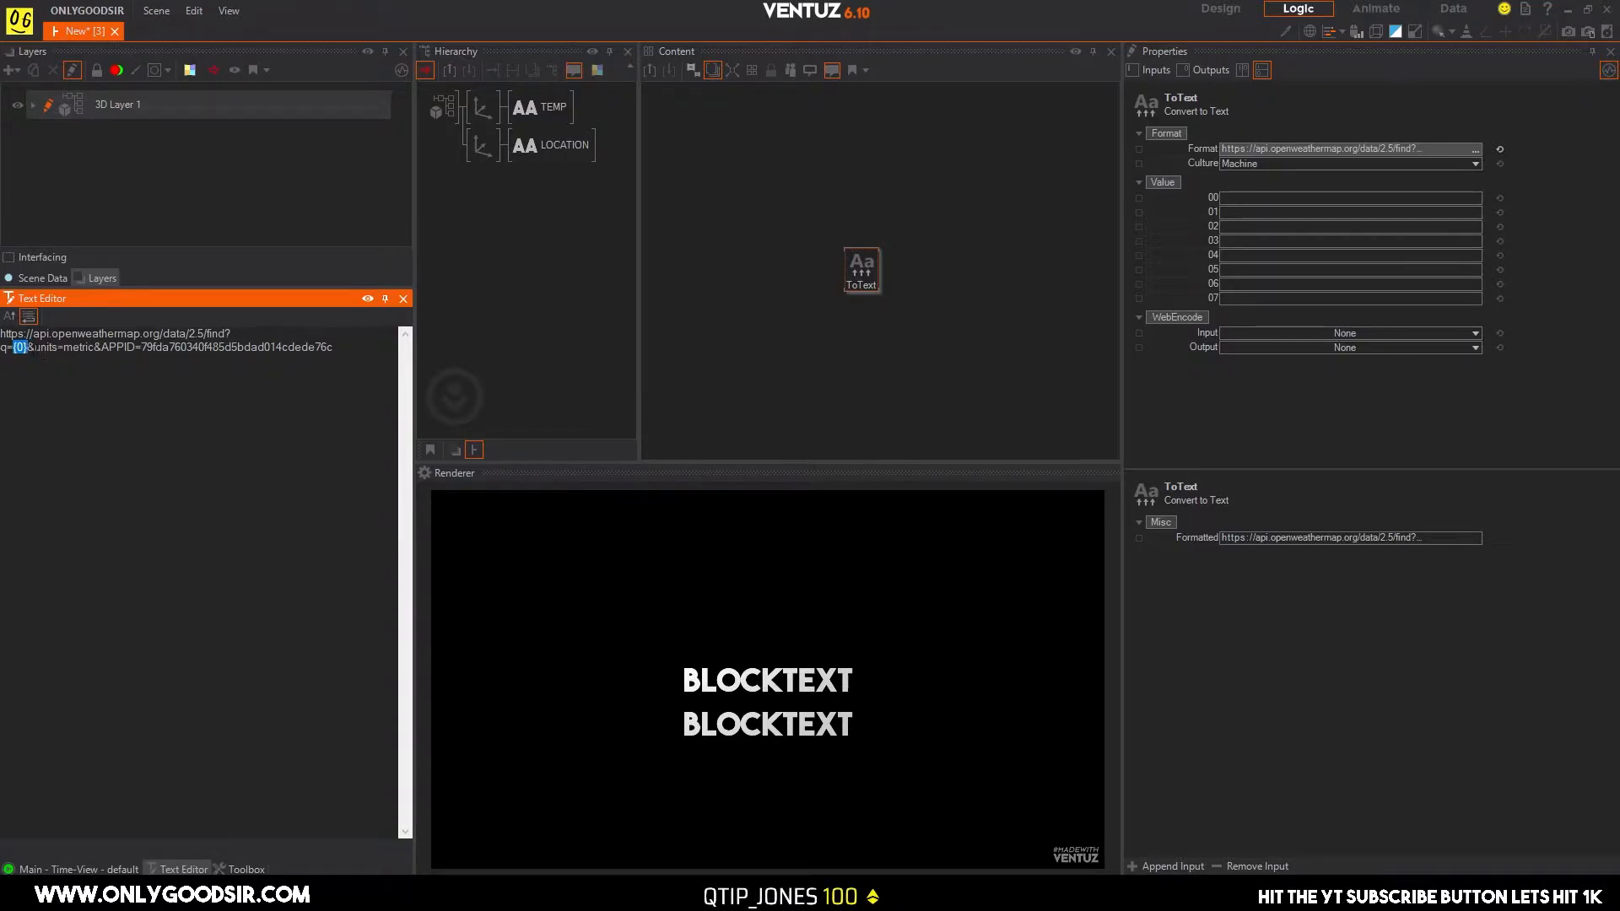
Replace the units value metric in the request URL with the placeholder {1}, apply it and reposition the Convert to Text node.
{"action": "left_click_drag", "start_coordinate": [63, 348], "coordinate": [90, 349]}
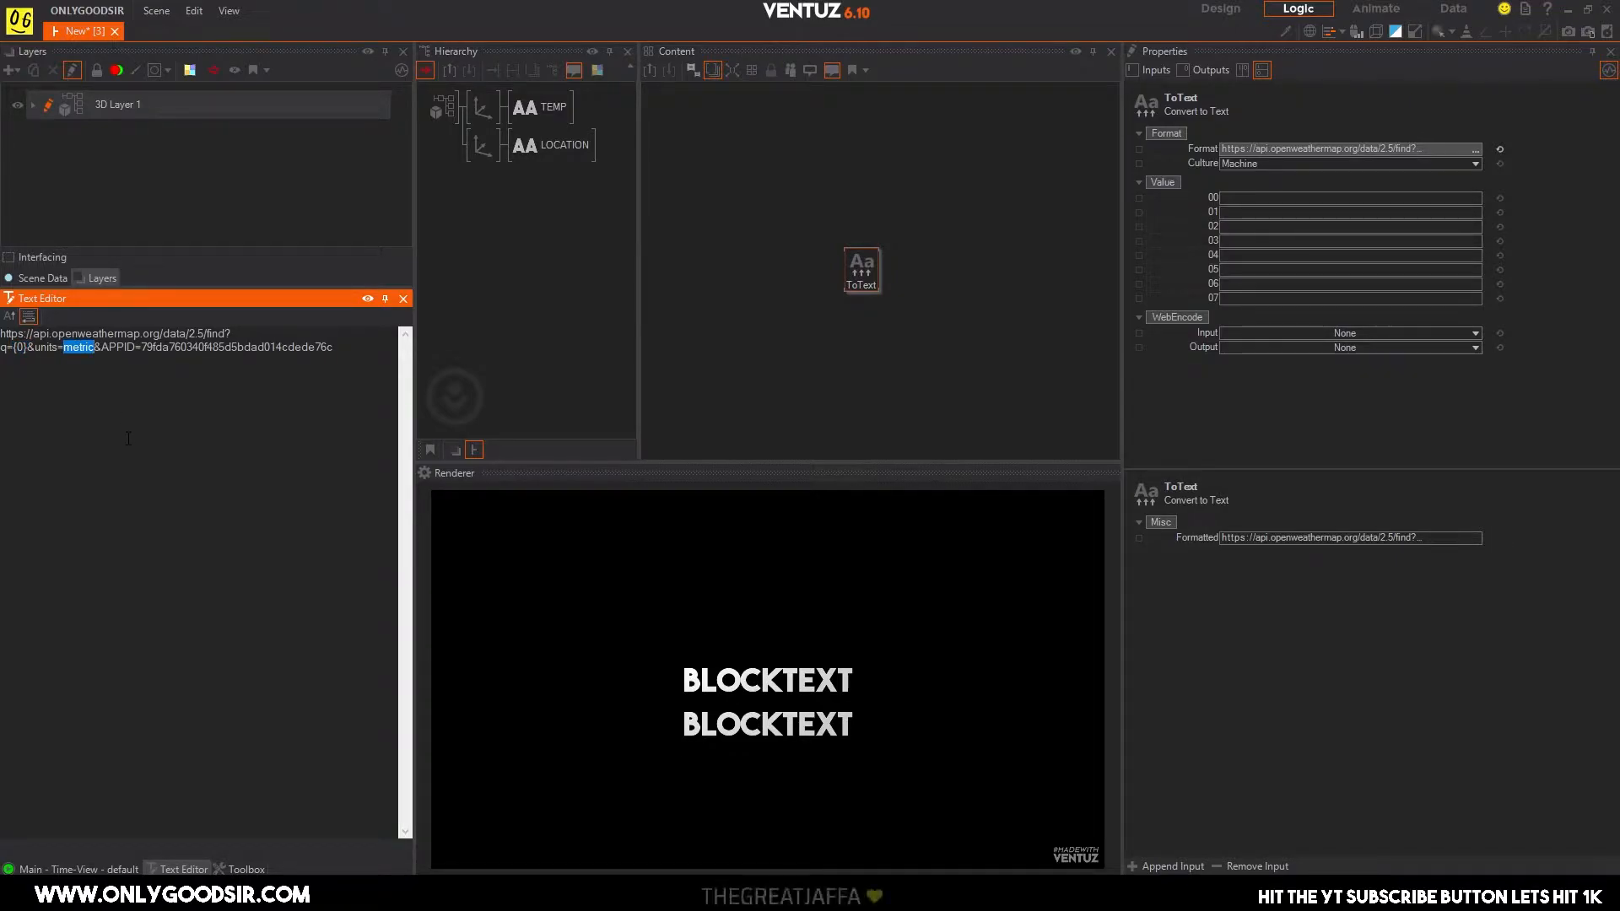
{"action": "type", "text": "{}"}
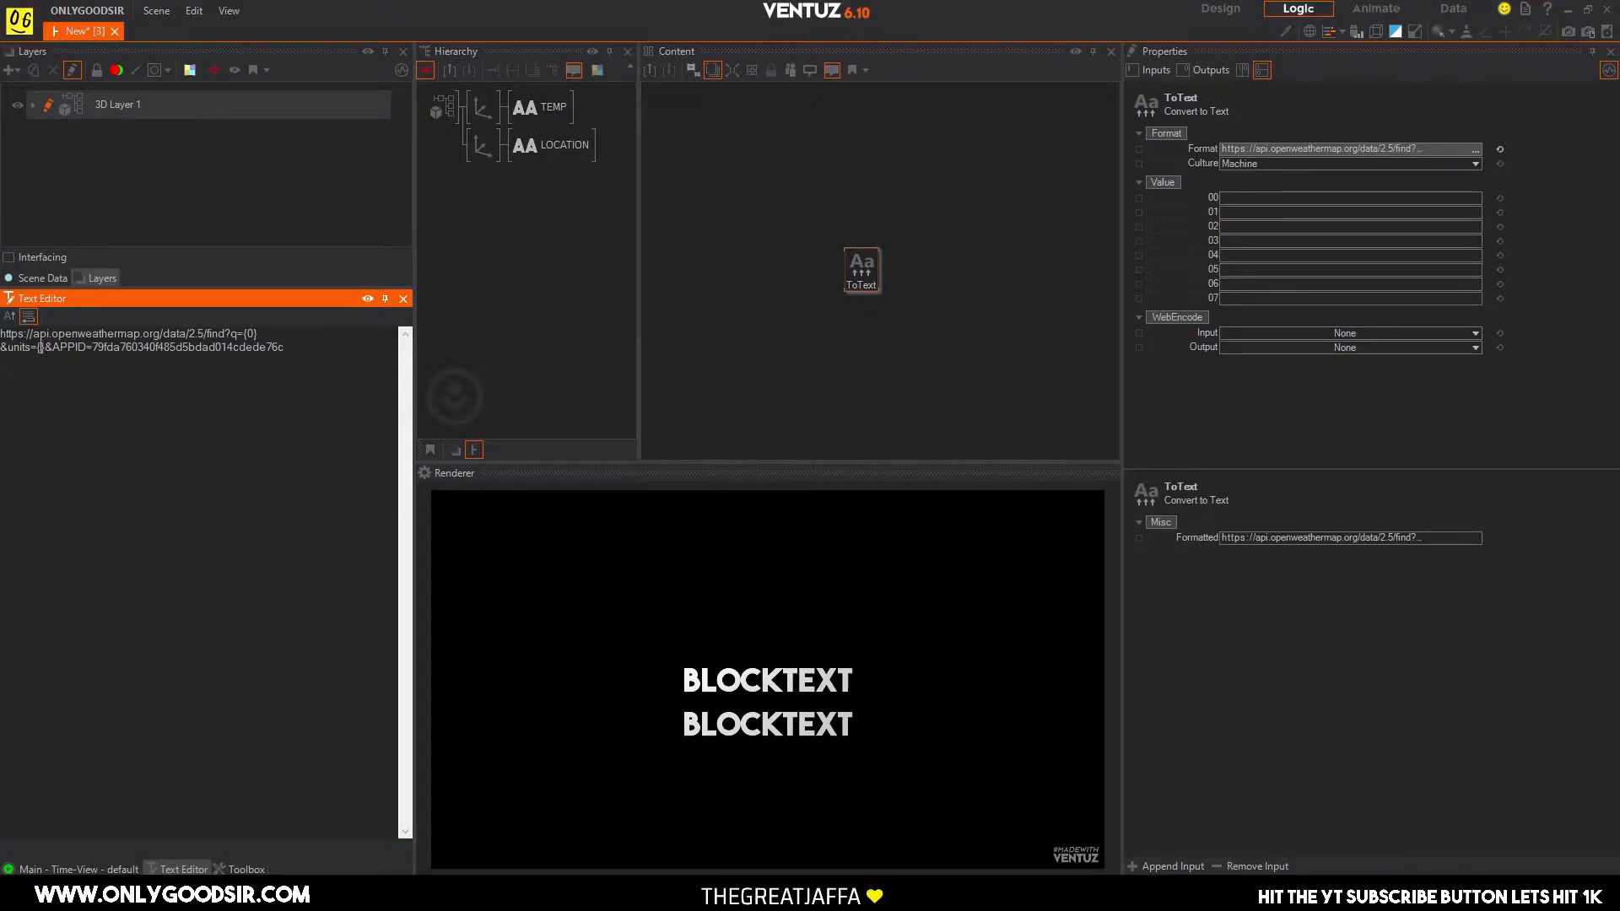
{"action": "type", "text": "1"}
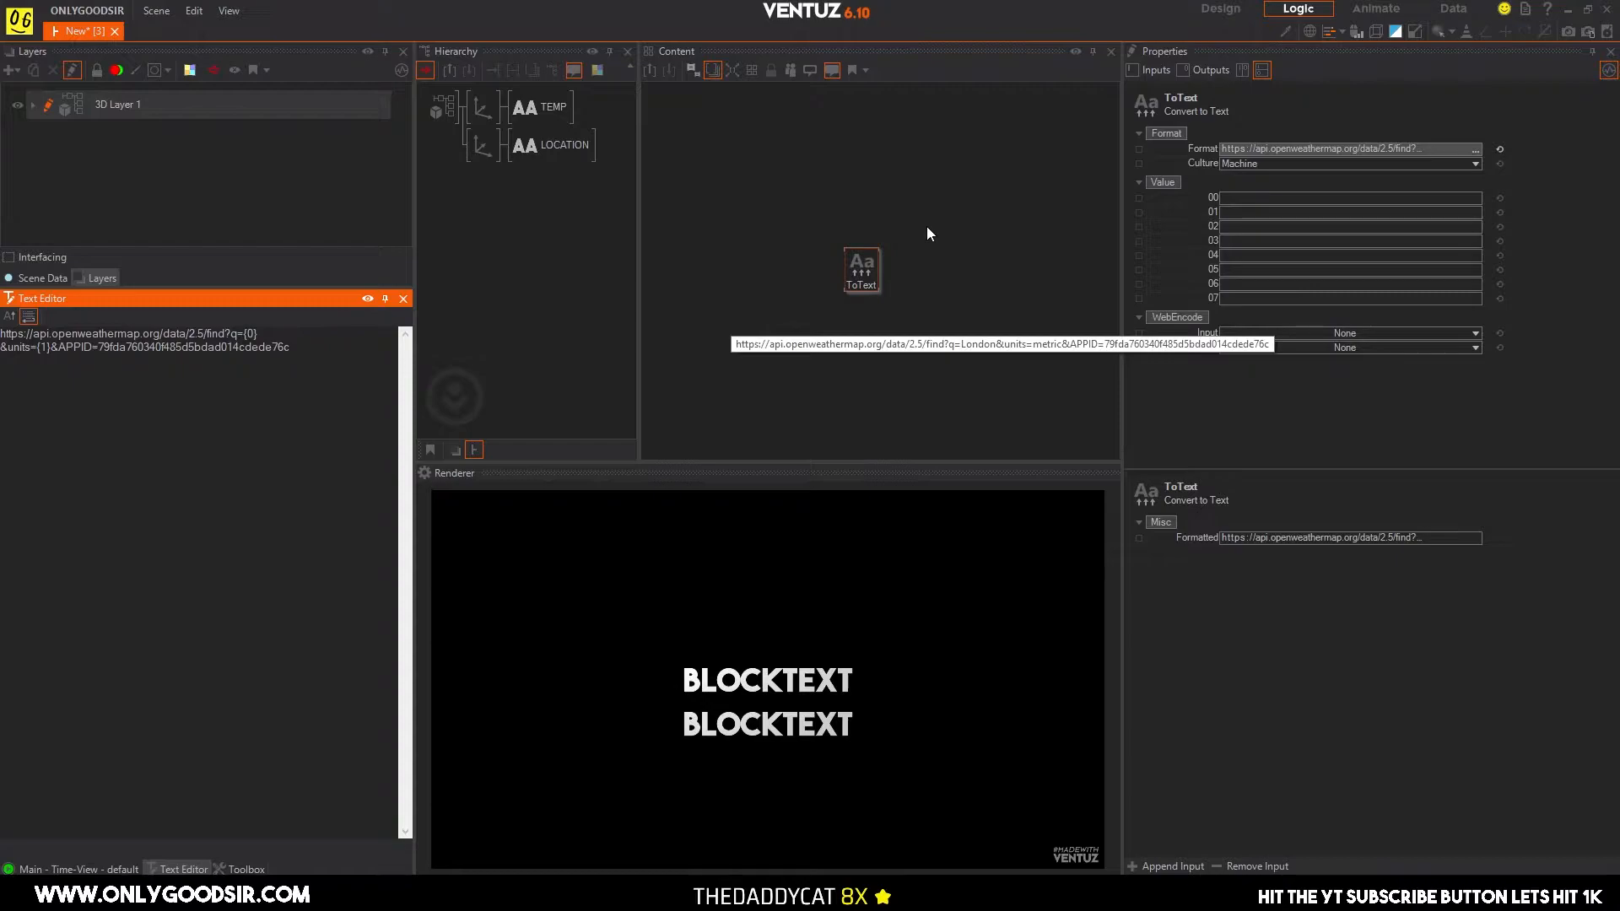
{"action": "left_click", "coordinate": [925, 253]}
{"action": "left_click_drag", "start_coordinate": [857, 276], "coordinate": [844, 272]}
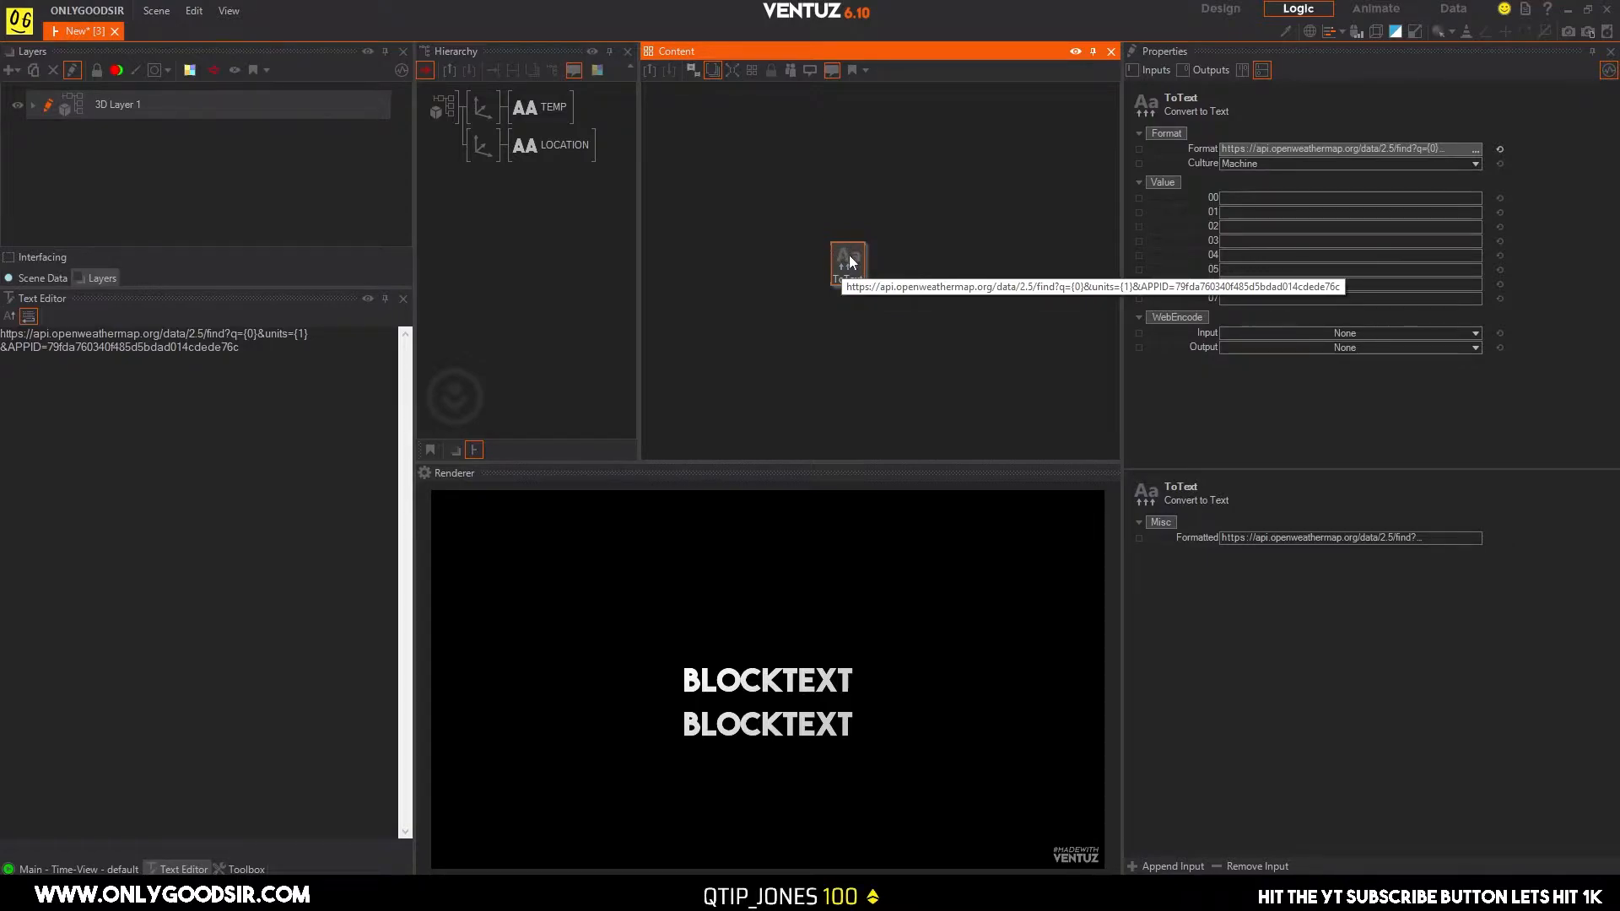
{"action": "left_click_drag", "start_coordinate": [851, 260], "coordinate": [838, 262]}
Add a Multi Switch node to the content graph and name it LOCATION.
{"action": "left_click", "coordinate": [927, 243]}
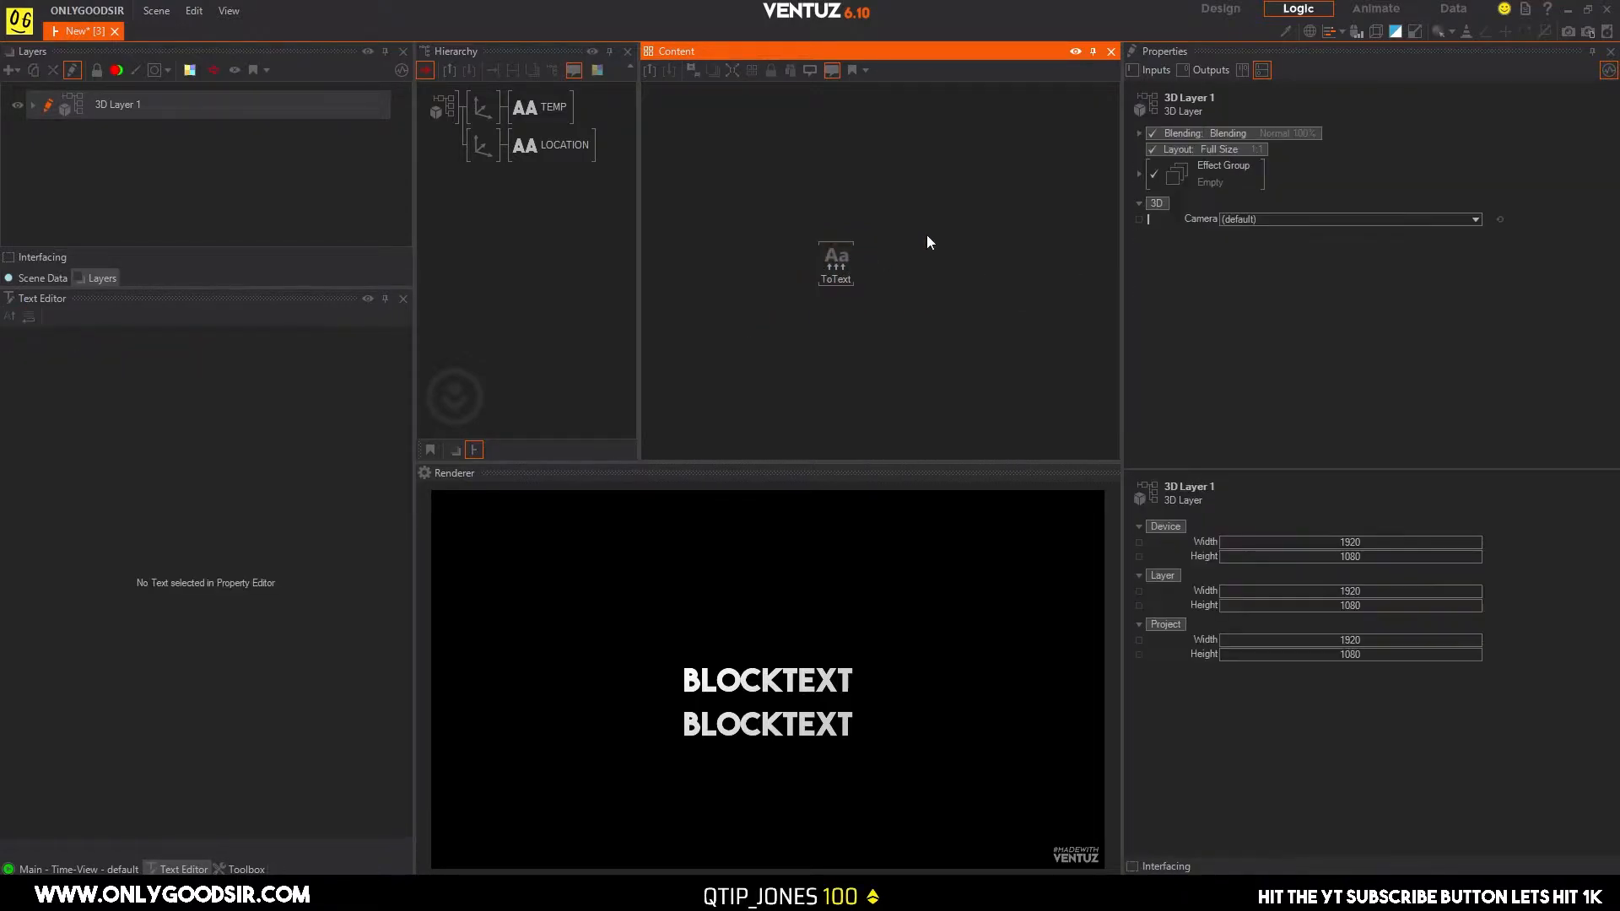
{"action": "double_click", "coordinate": [927, 236]}
{"action": "type", "text": "mul"}
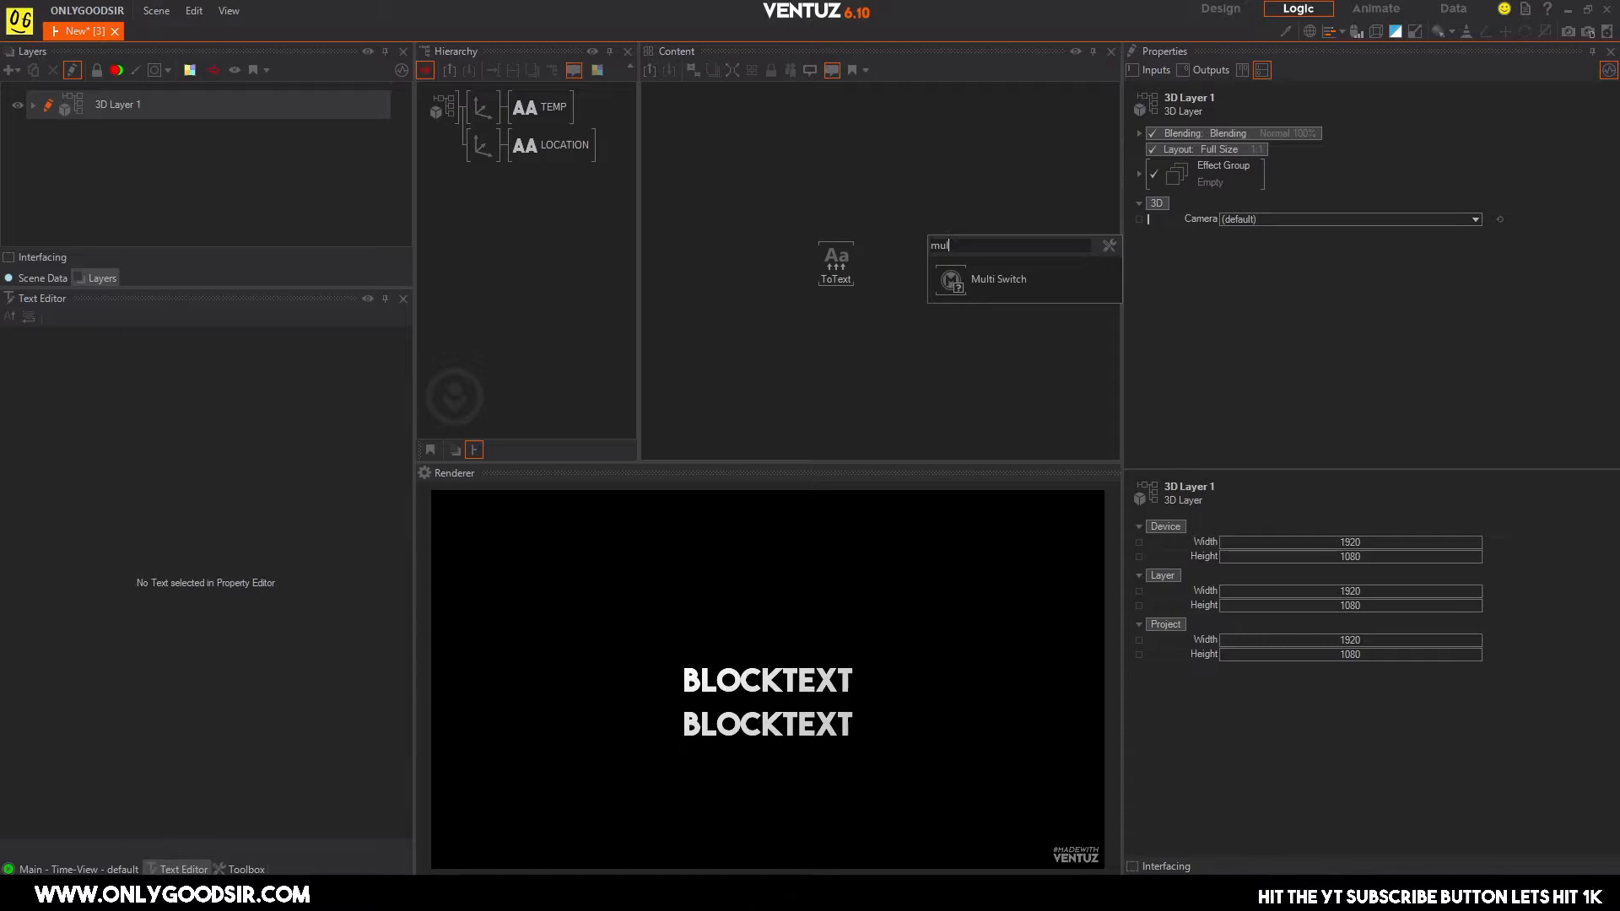
{"action": "left_click", "coordinate": [949, 280]}
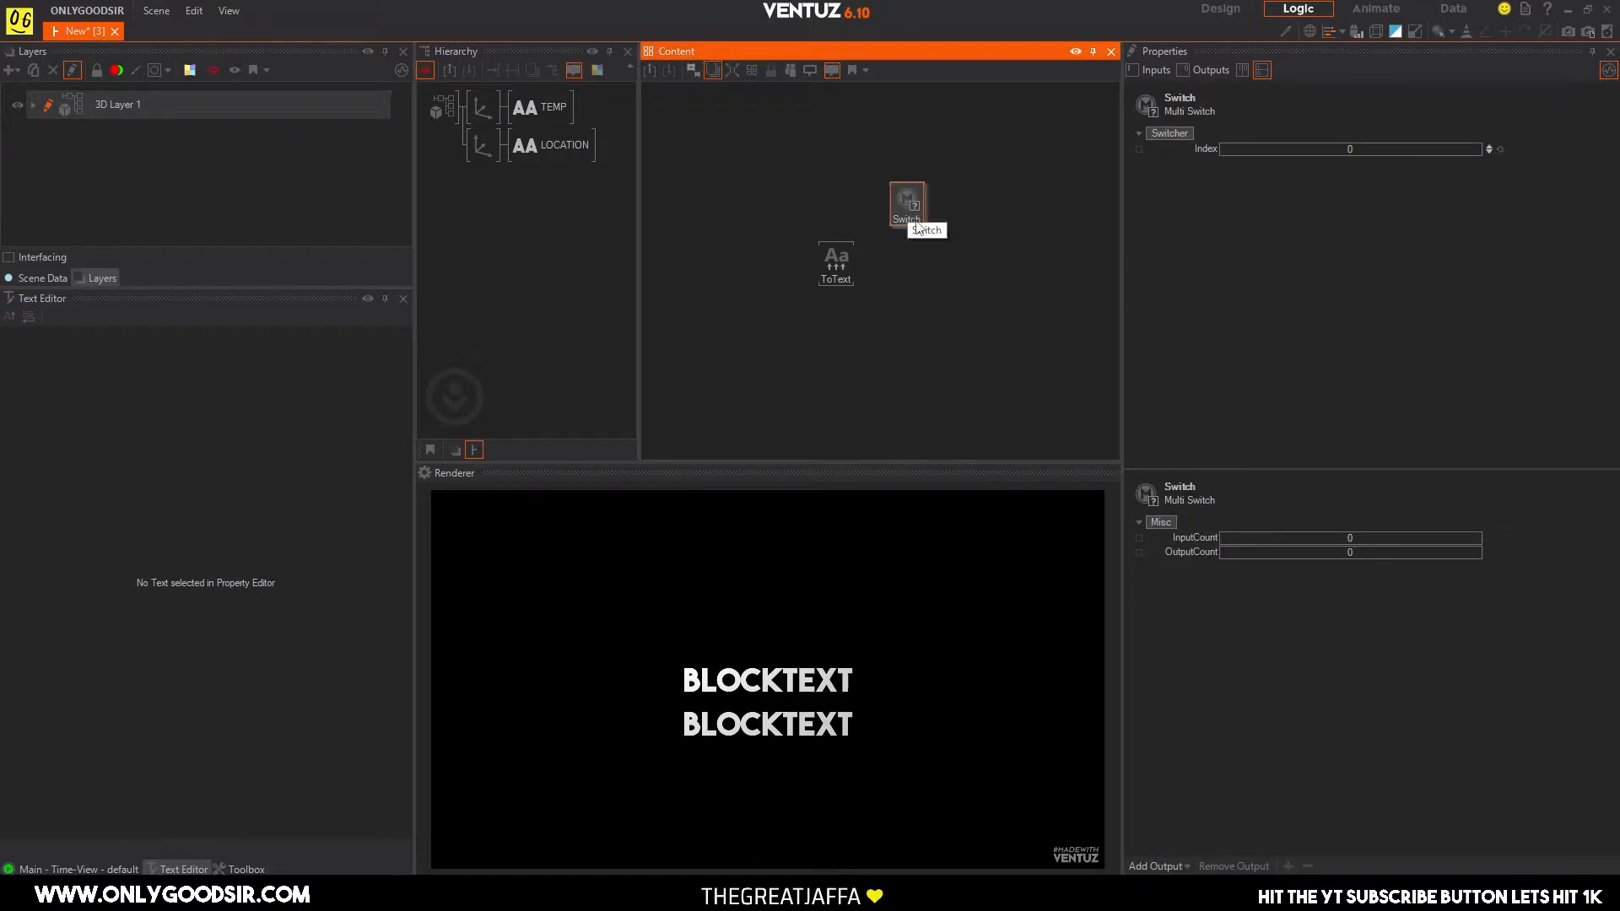
{"action": "type", "text": "LCD"}
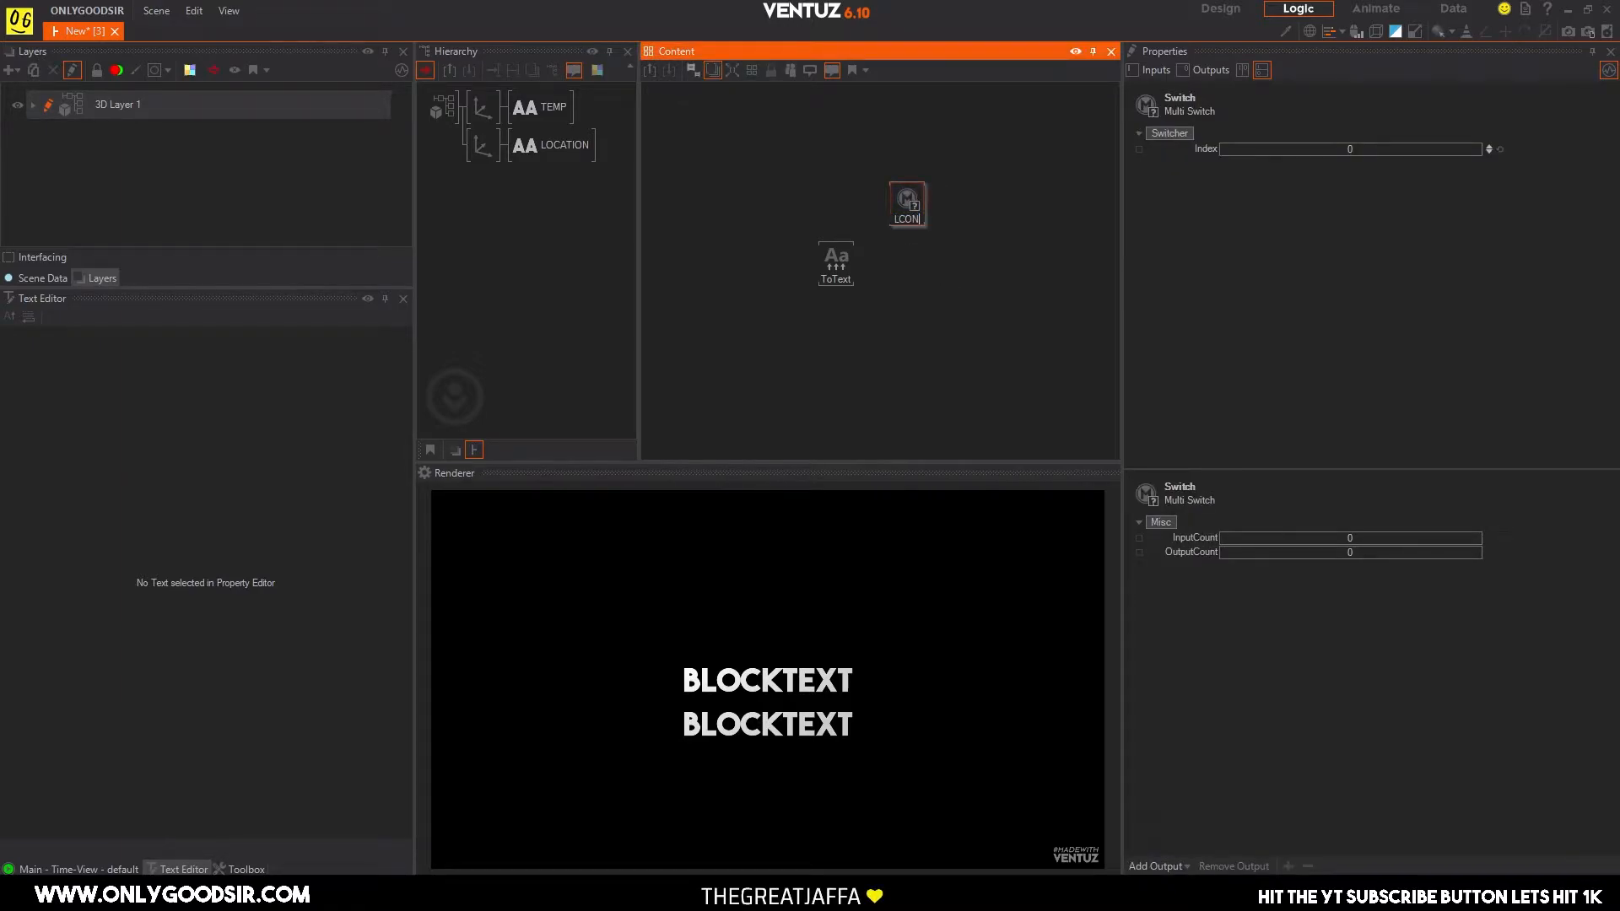
{"action": "type", "text": "ATION"}
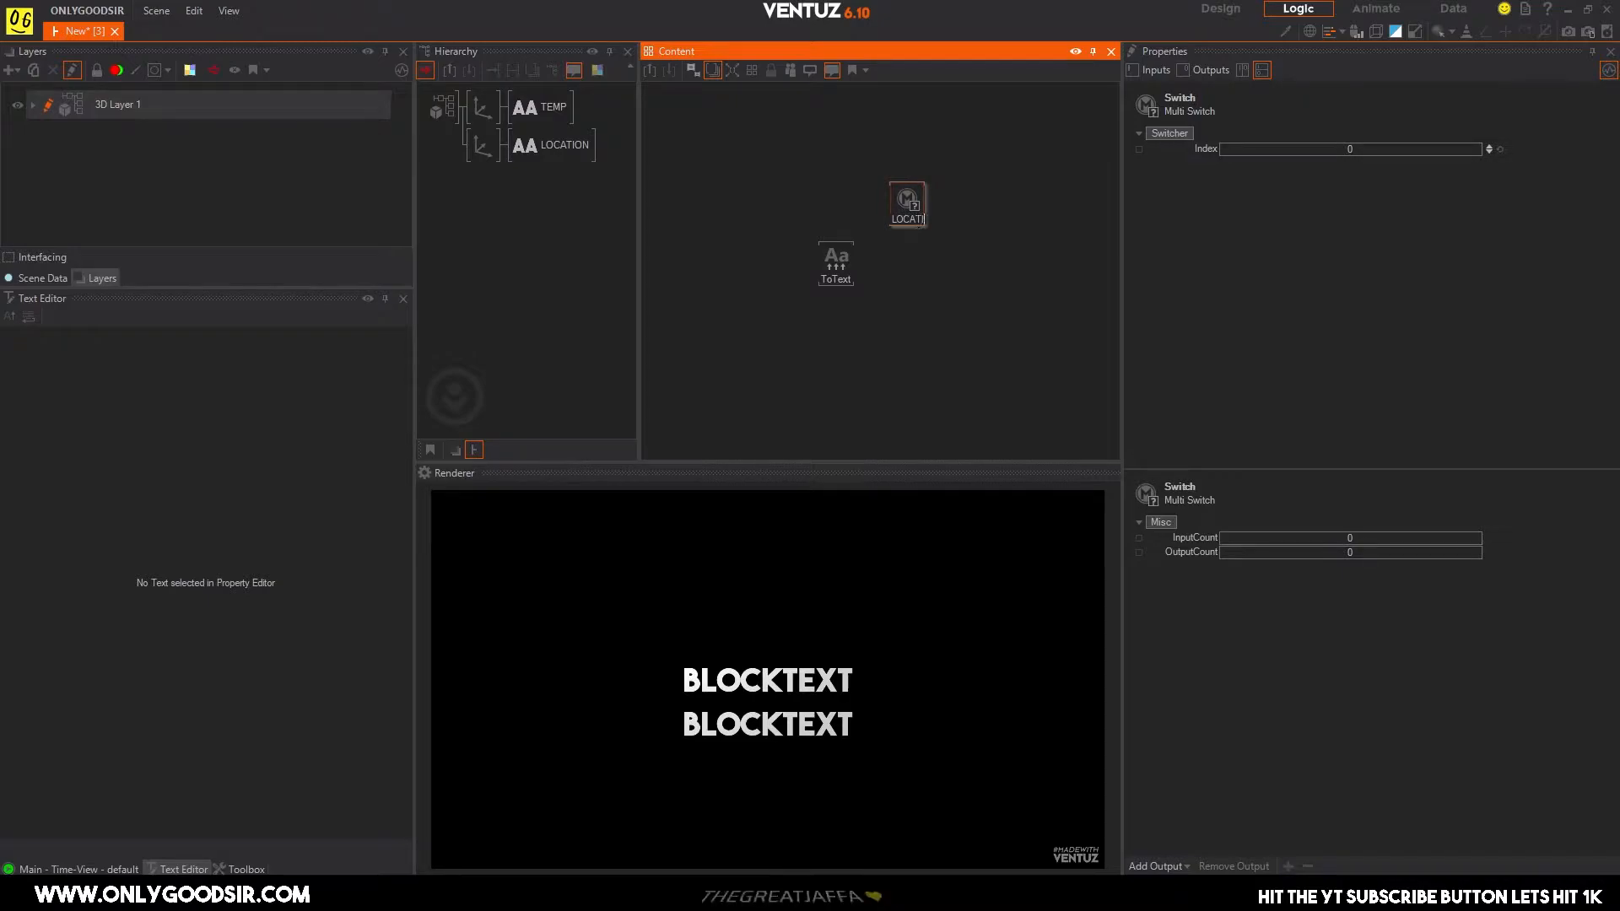
{"action": "key", "text": "Return"}
Duplicate the LOCATION switch below the original and rename the copy METRIC/IMPERIAL.
{"action": "left_click_drag", "start_coordinate": [897, 210], "coordinate": [892, 214]}
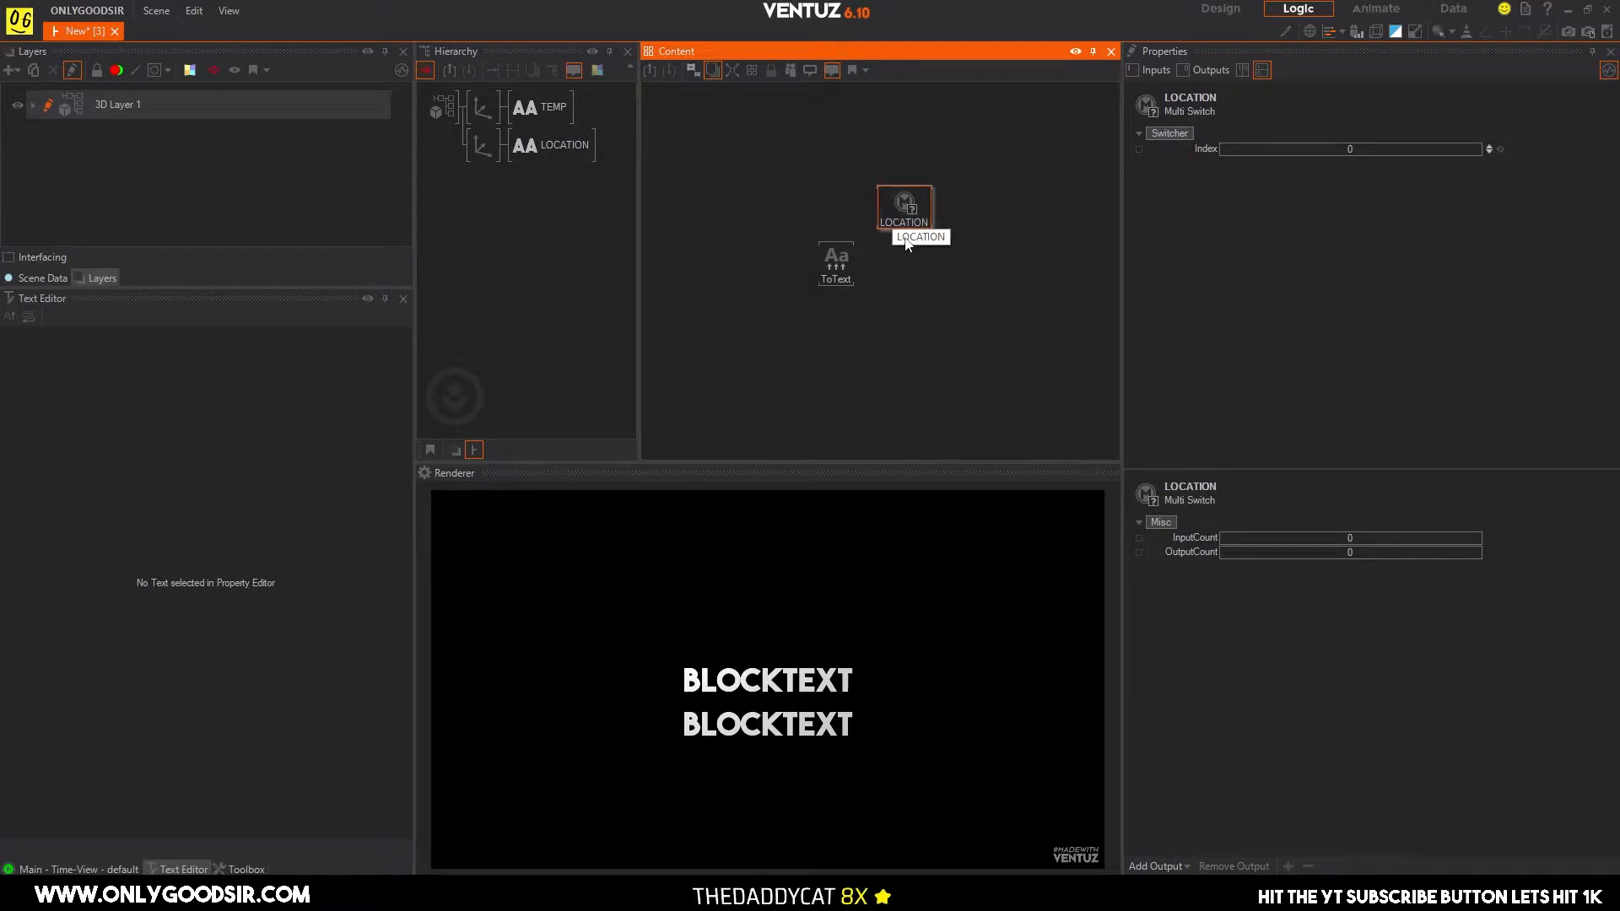
{"action": "left_click", "coordinate": [909, 243]}
{"action": "left_click_drag", "start_coordinate": [895, 204], "coordinate": [914, 288]}
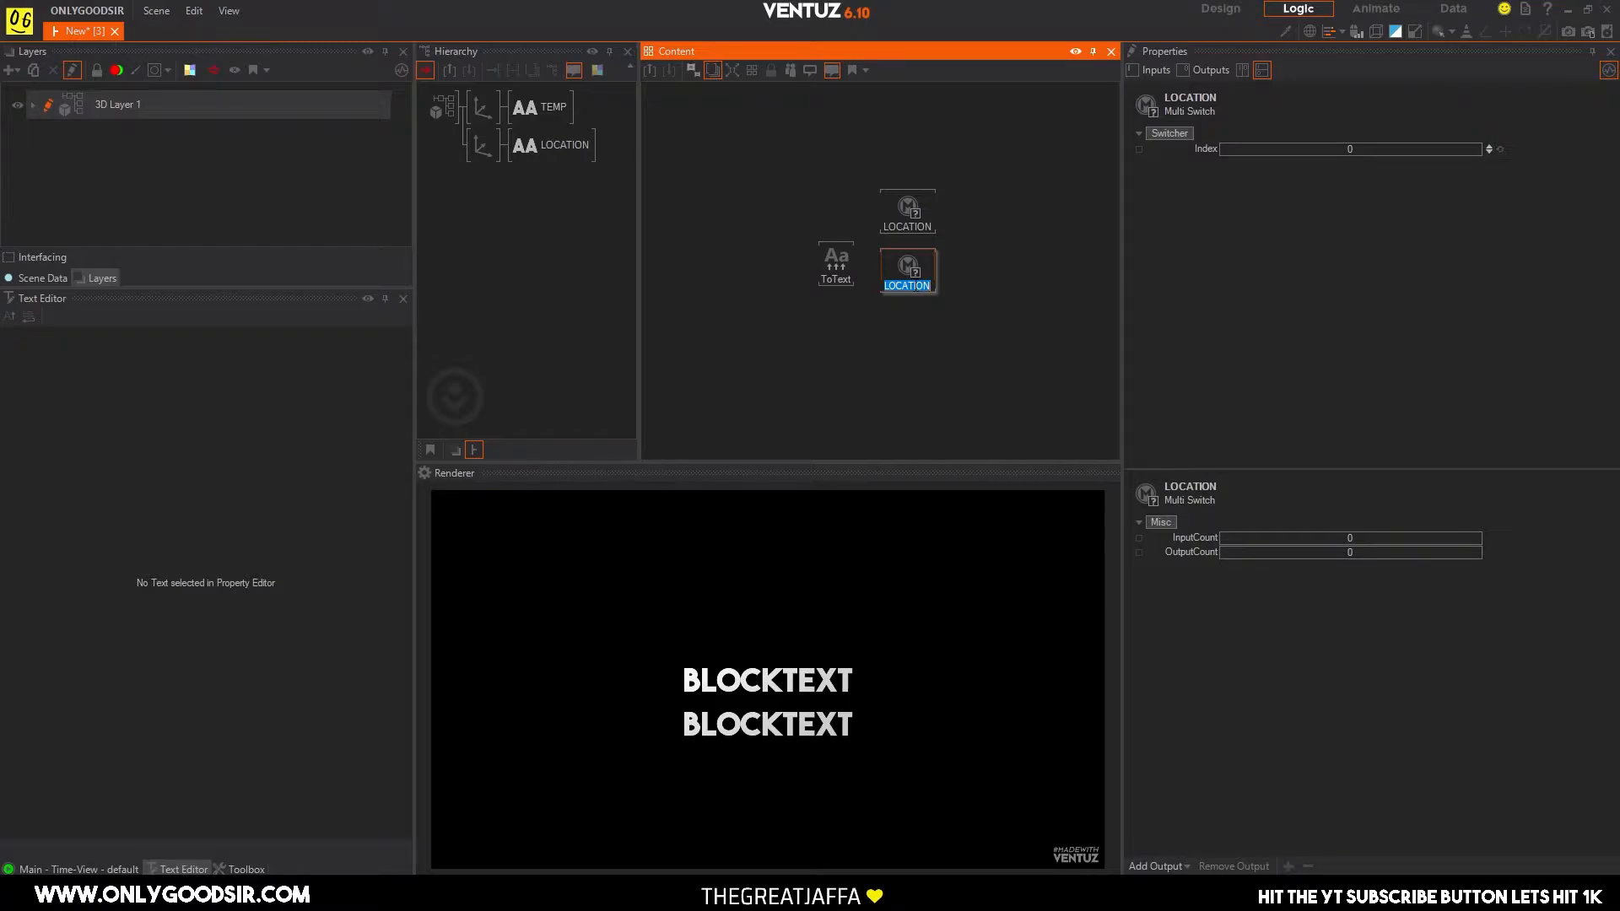
{"action": "type", "text": "METRIC"}
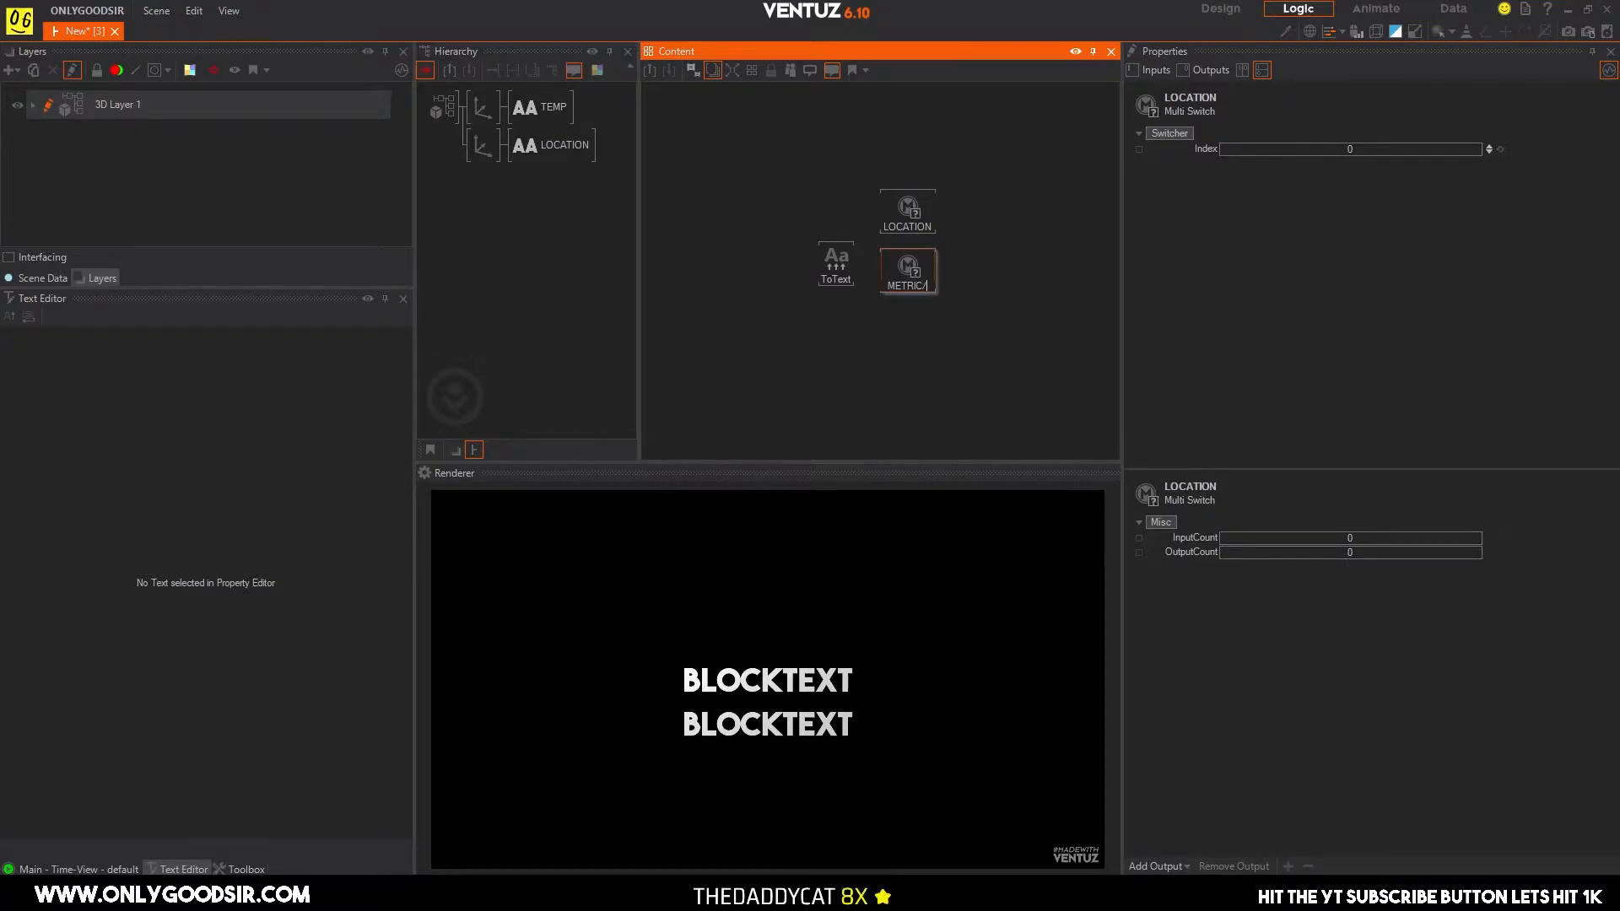
{"action": "type", "text": "/IMPERIAL"}
{"action": "key", "text": "Return"}
Try to bind the Convert to Text node's value 00 to the LOCATION switch's OutputCount, and remove that link.
{"action": "left_click", "coordinate": [1010, 282]}
{"action": "left_click_drag", "start_coordinate": [888, 265], "coordinate": [829, 261]}
{"action": "left_click_drag", "start_coordinate": [1191, 200], "coordinate": [977, 260]}
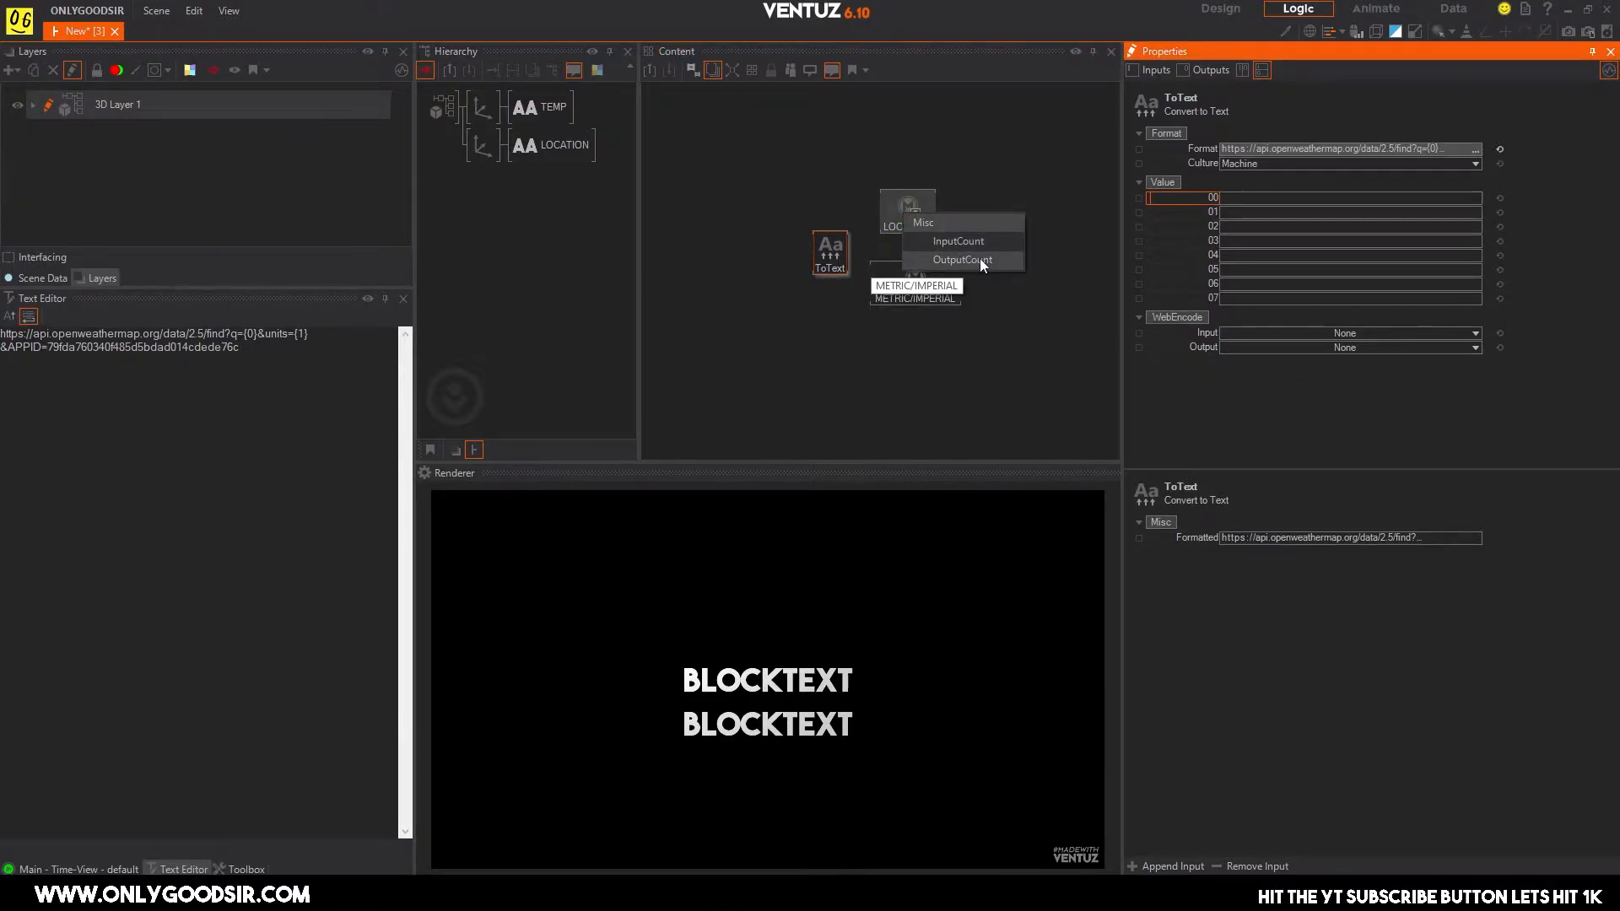
{"action": "left_click", "coordinate": [980, 258]}
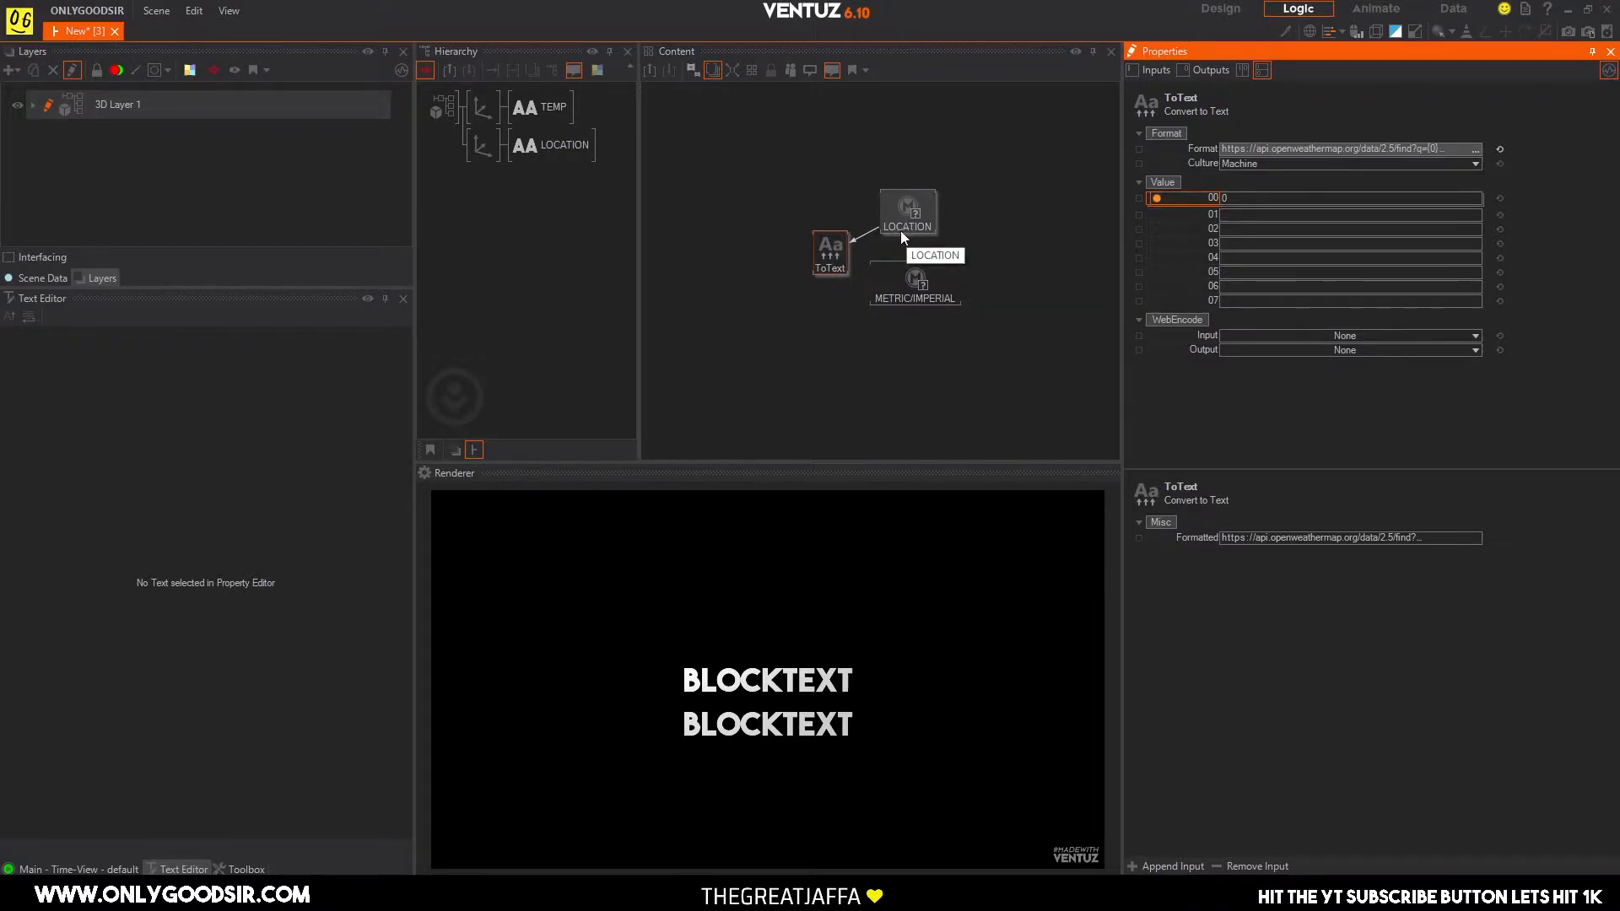
{"action": "left_click", "coordinate": [848, 268]}
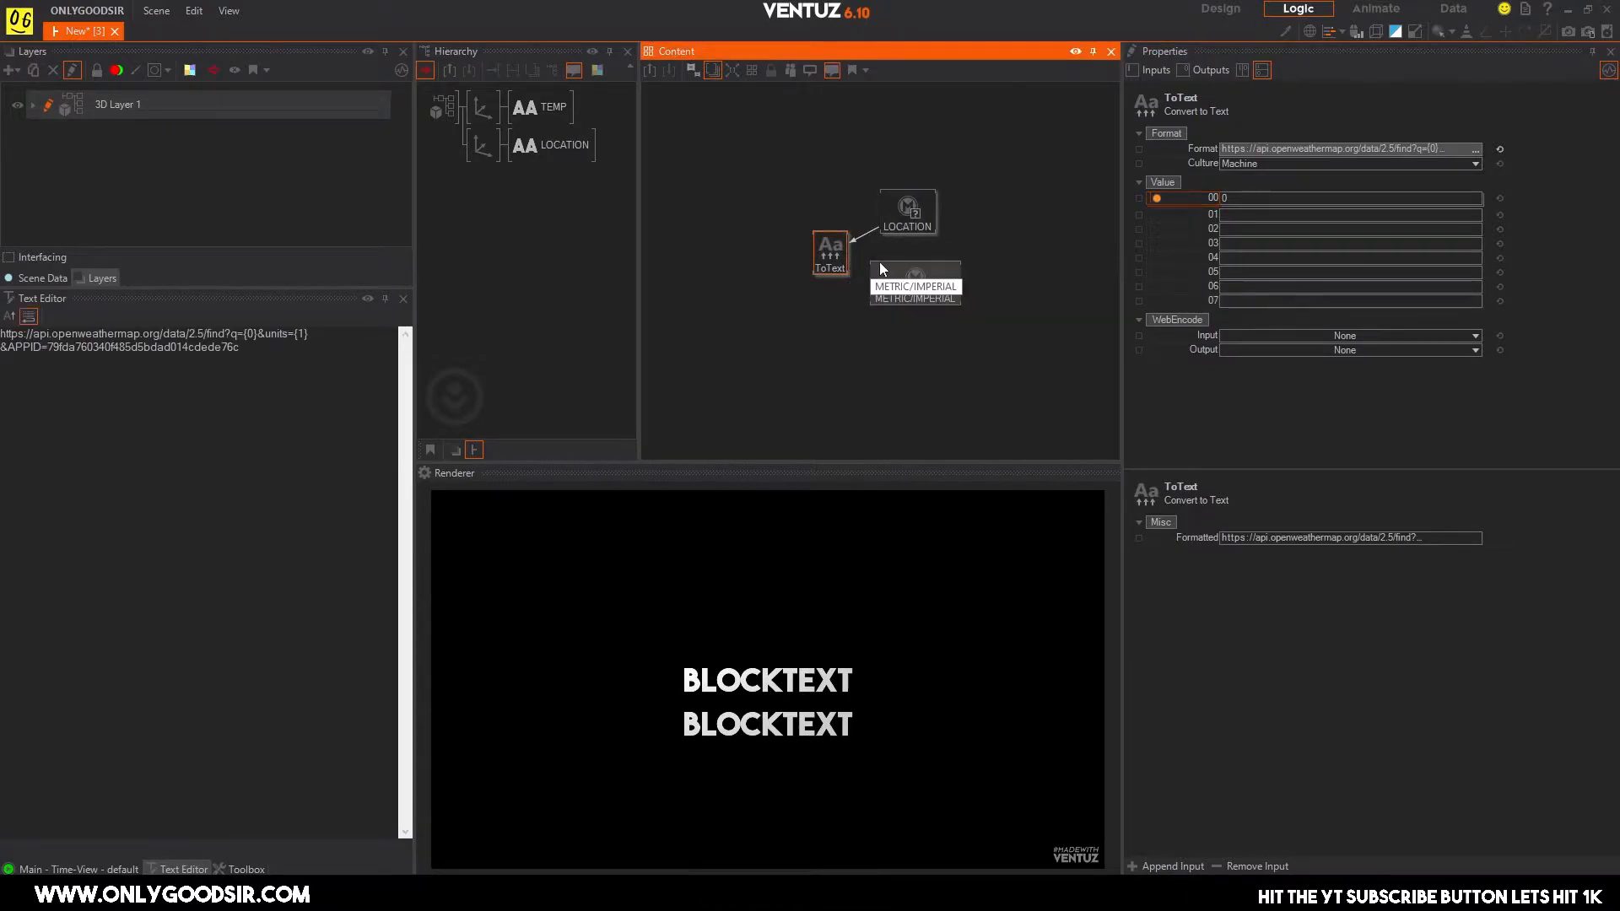
{"action": "left_click", "coordinate": [865, 233]}
{"action": "left_click", "coordinate": [870, 265]}
Add a String output to the LOCATION switch and bind the Convert to Text node's value 00 to it.
{"action": "left_click", "coordinate": [903, 225]}
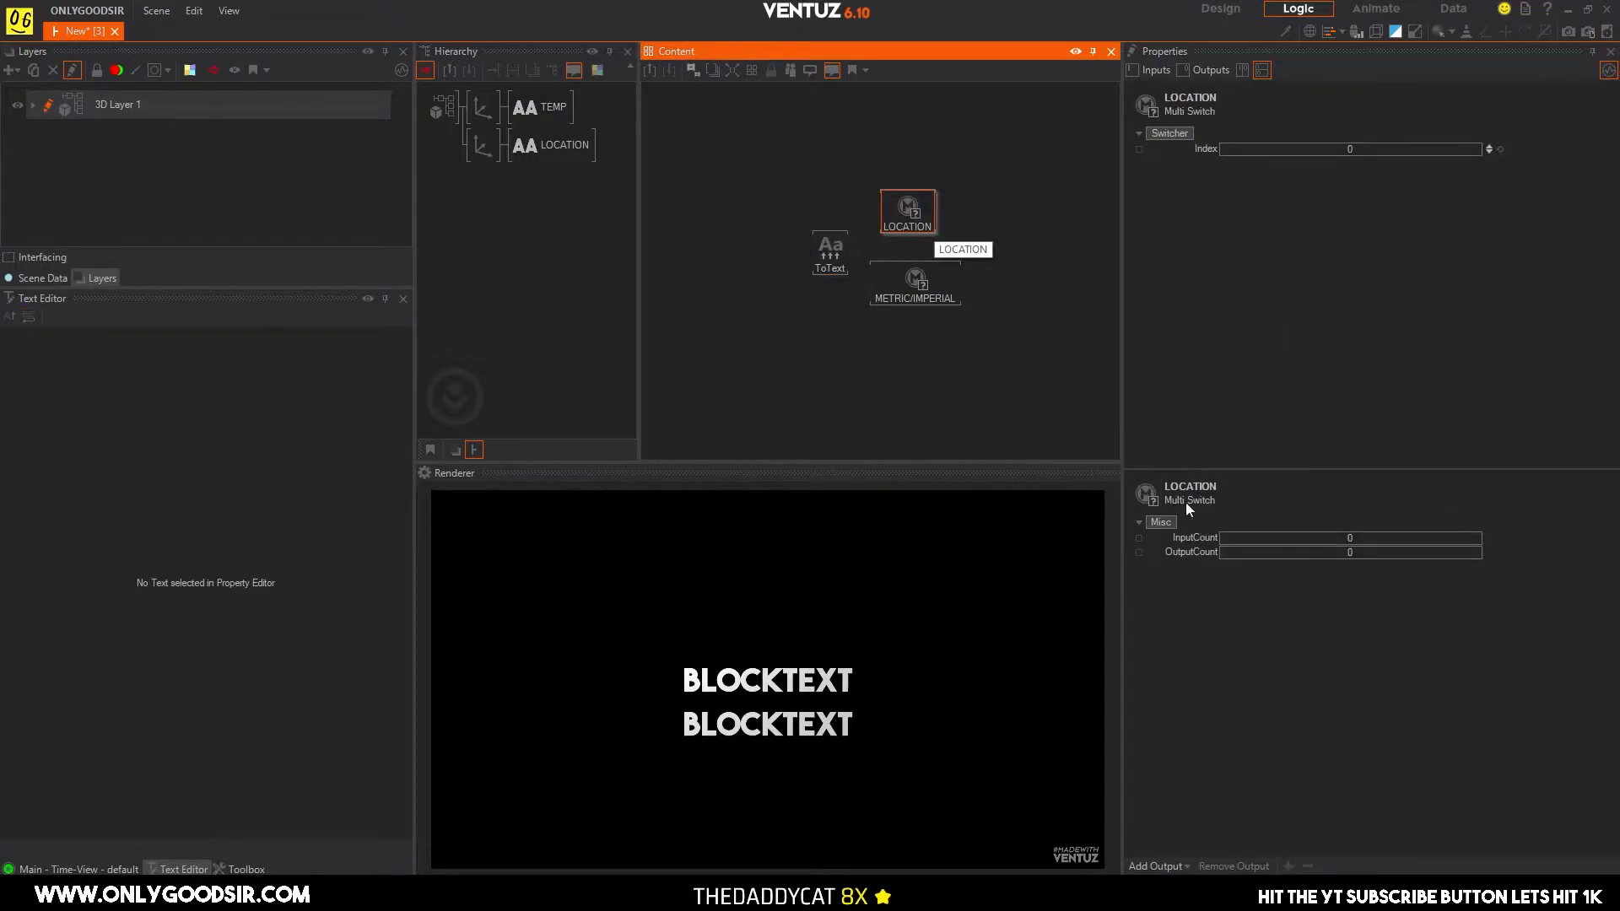
{"action": "left_click", "coordinate": [1168, 868]}
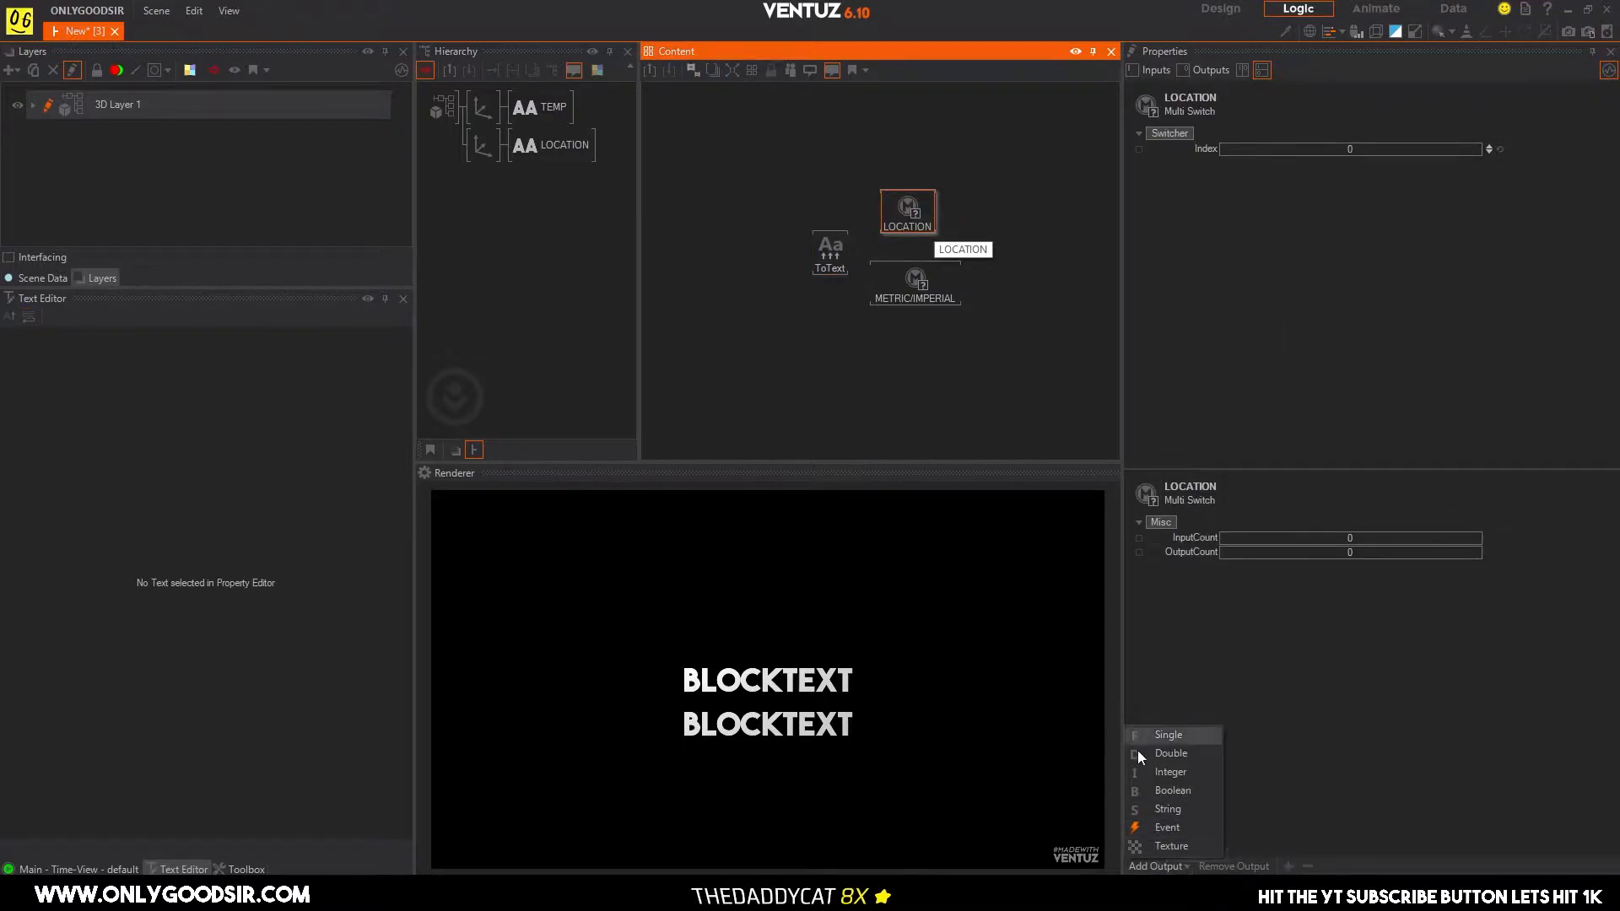
{"action": "left_click", "coordinate": [1169, 806]}
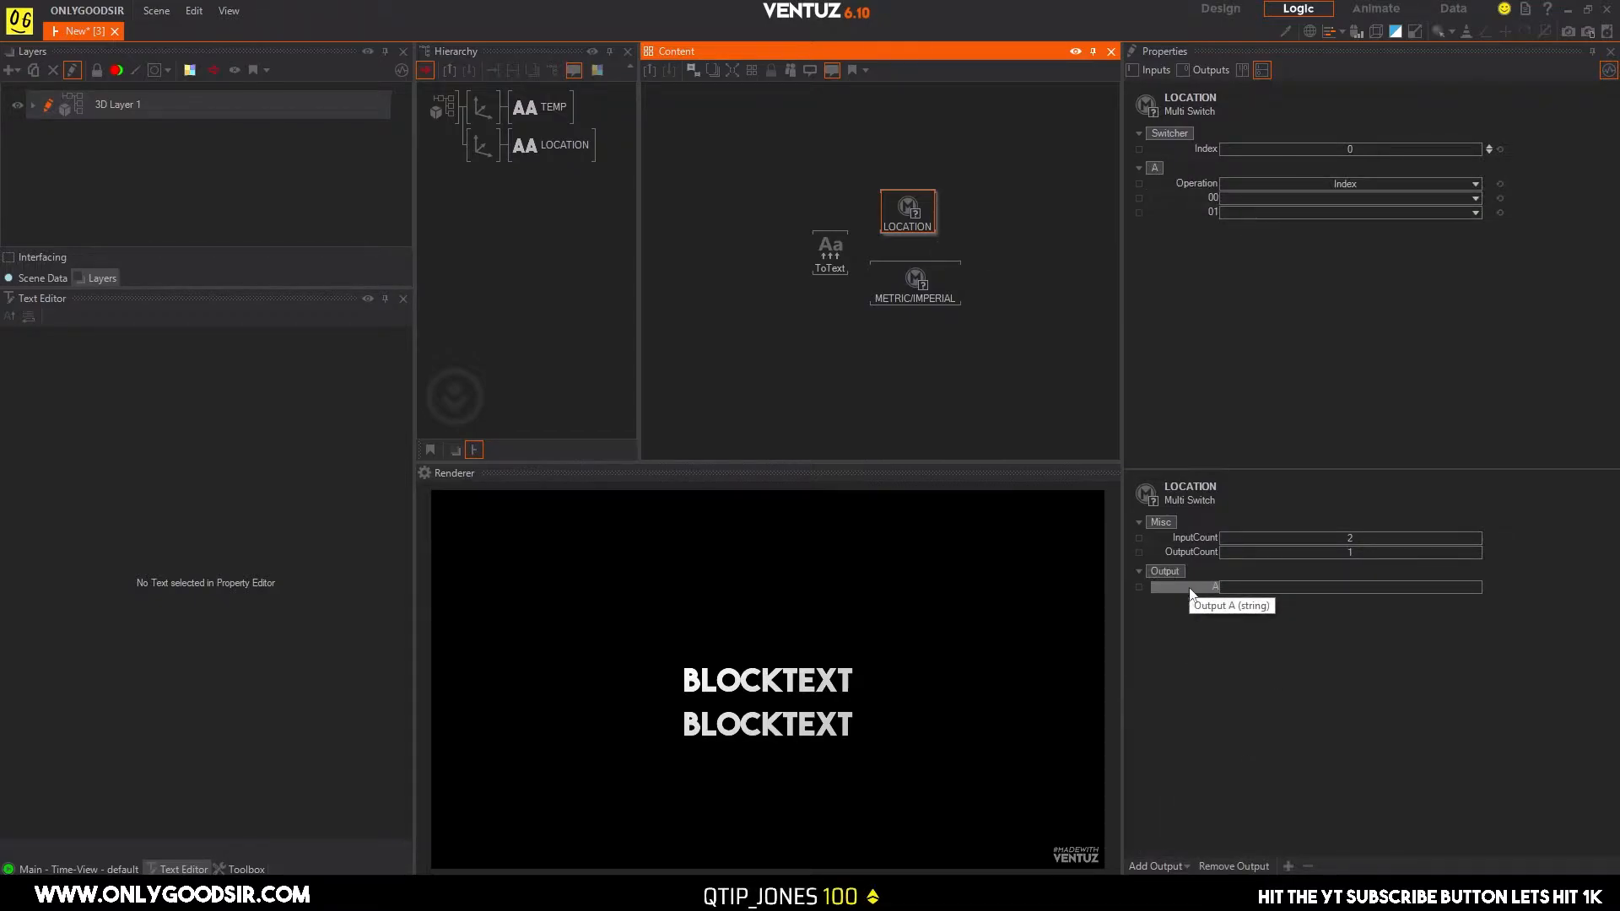
{"action": "left_click", "coordinate": [817, 260]}
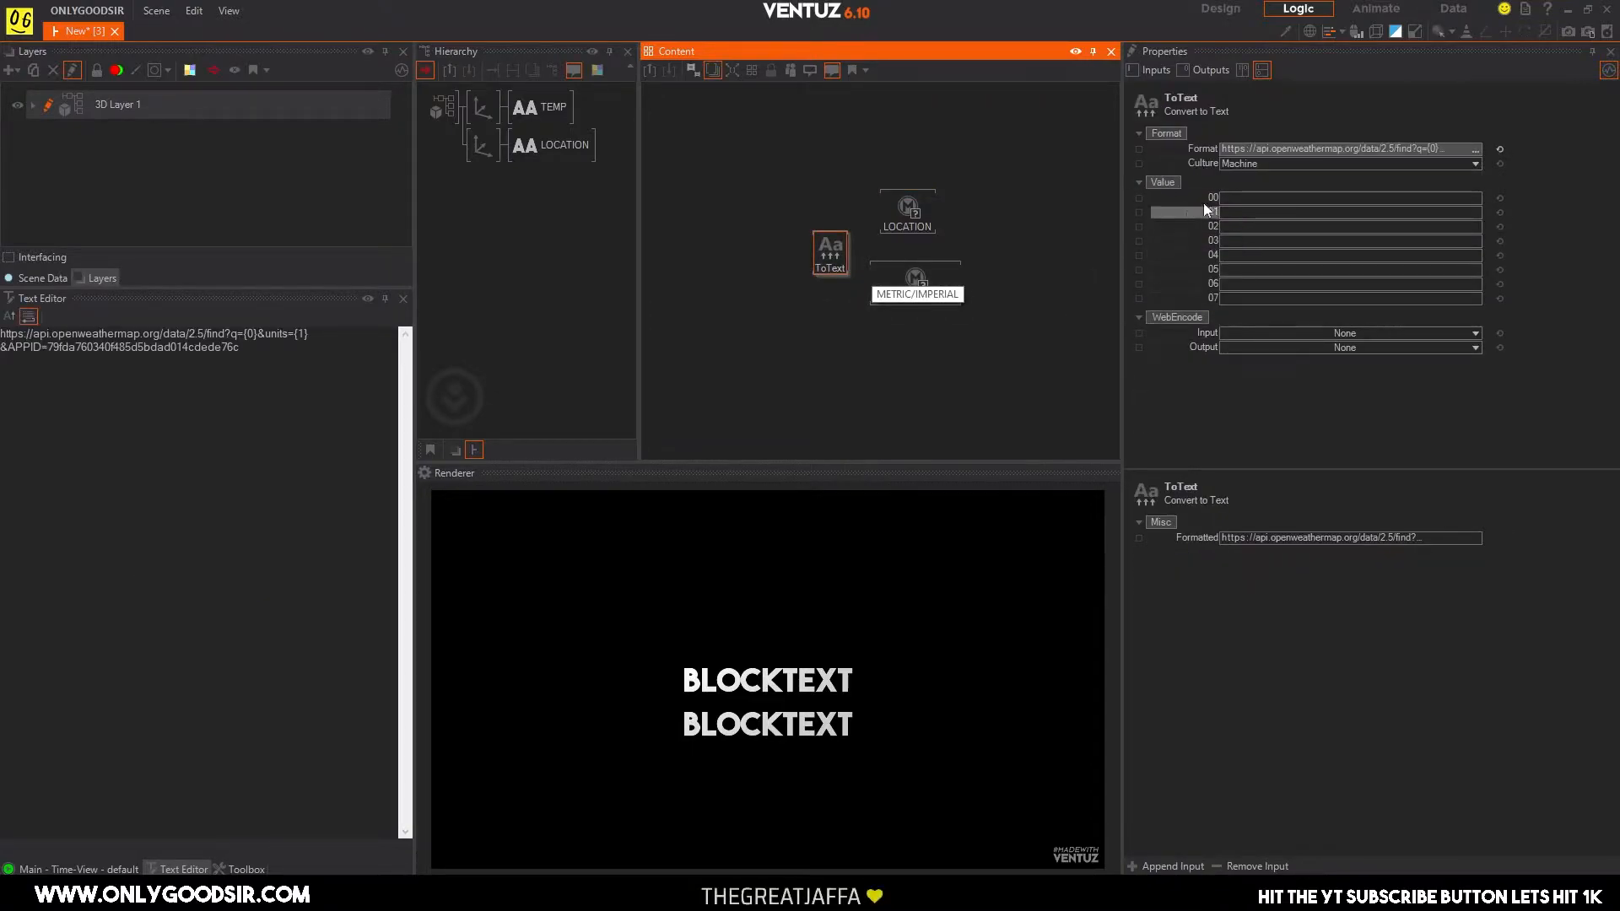
{"action": "left_click_drag", "start_coordinate": [1202, 196], "coordinate": [940, 300]}
{"action": "left_click", "coordinate": [940, 297]}
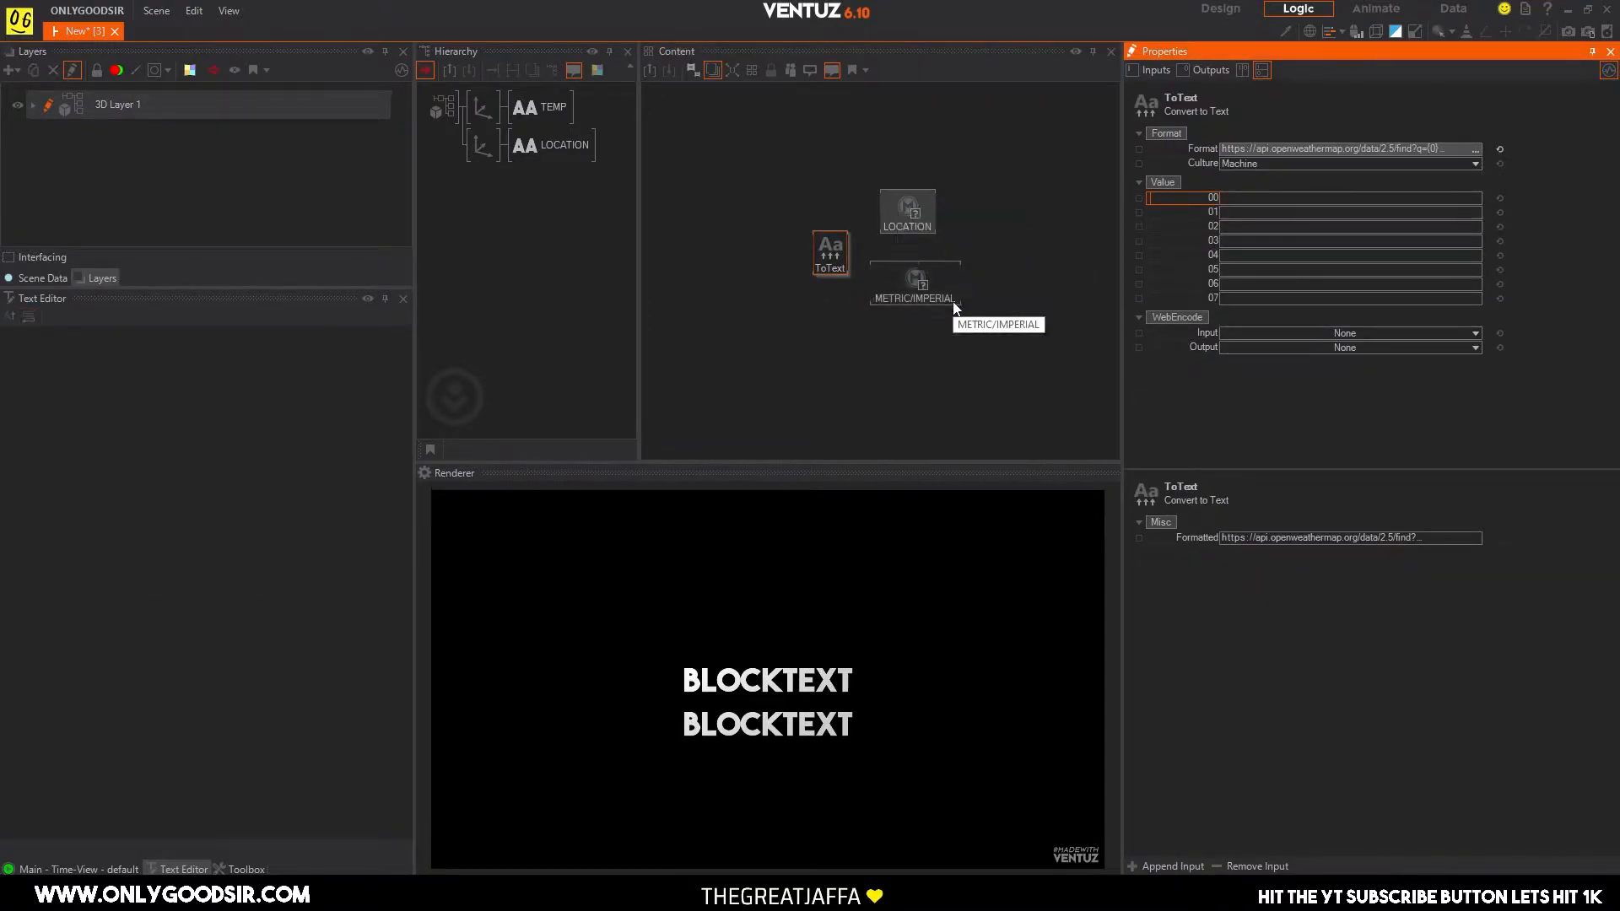
Add a String output to the METRIC/IMPERIAL switch and bind the Convert to Text node's value 01 to it.
{"action": "left_click", "coordinate": [928, 295]}
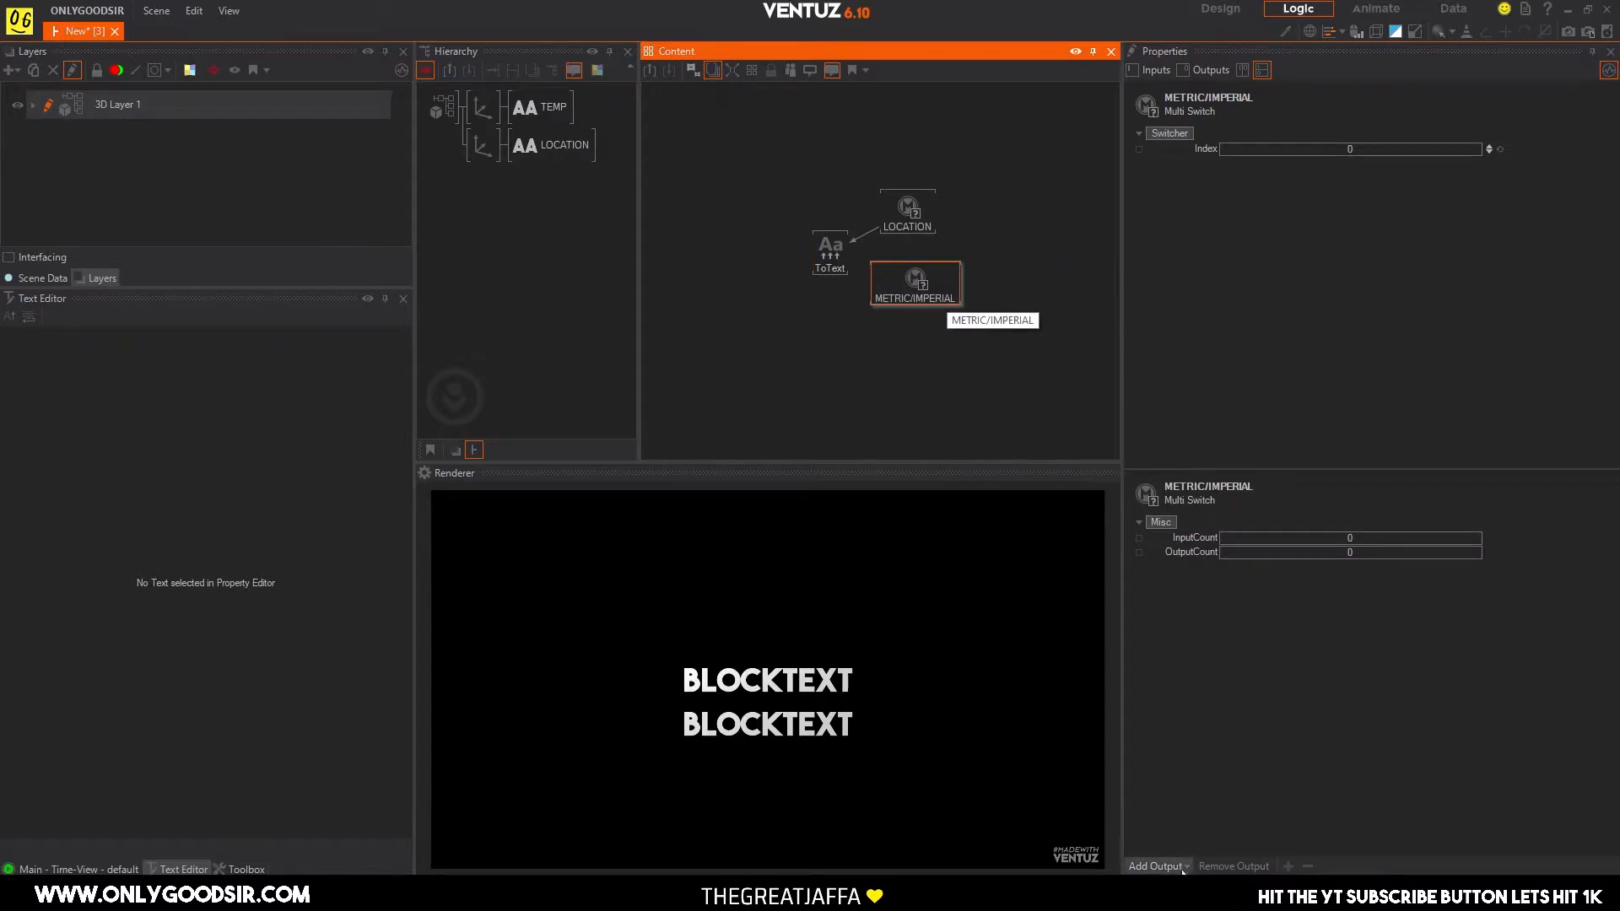
{"action": "left_click", "coordinate": [1156, 866]}
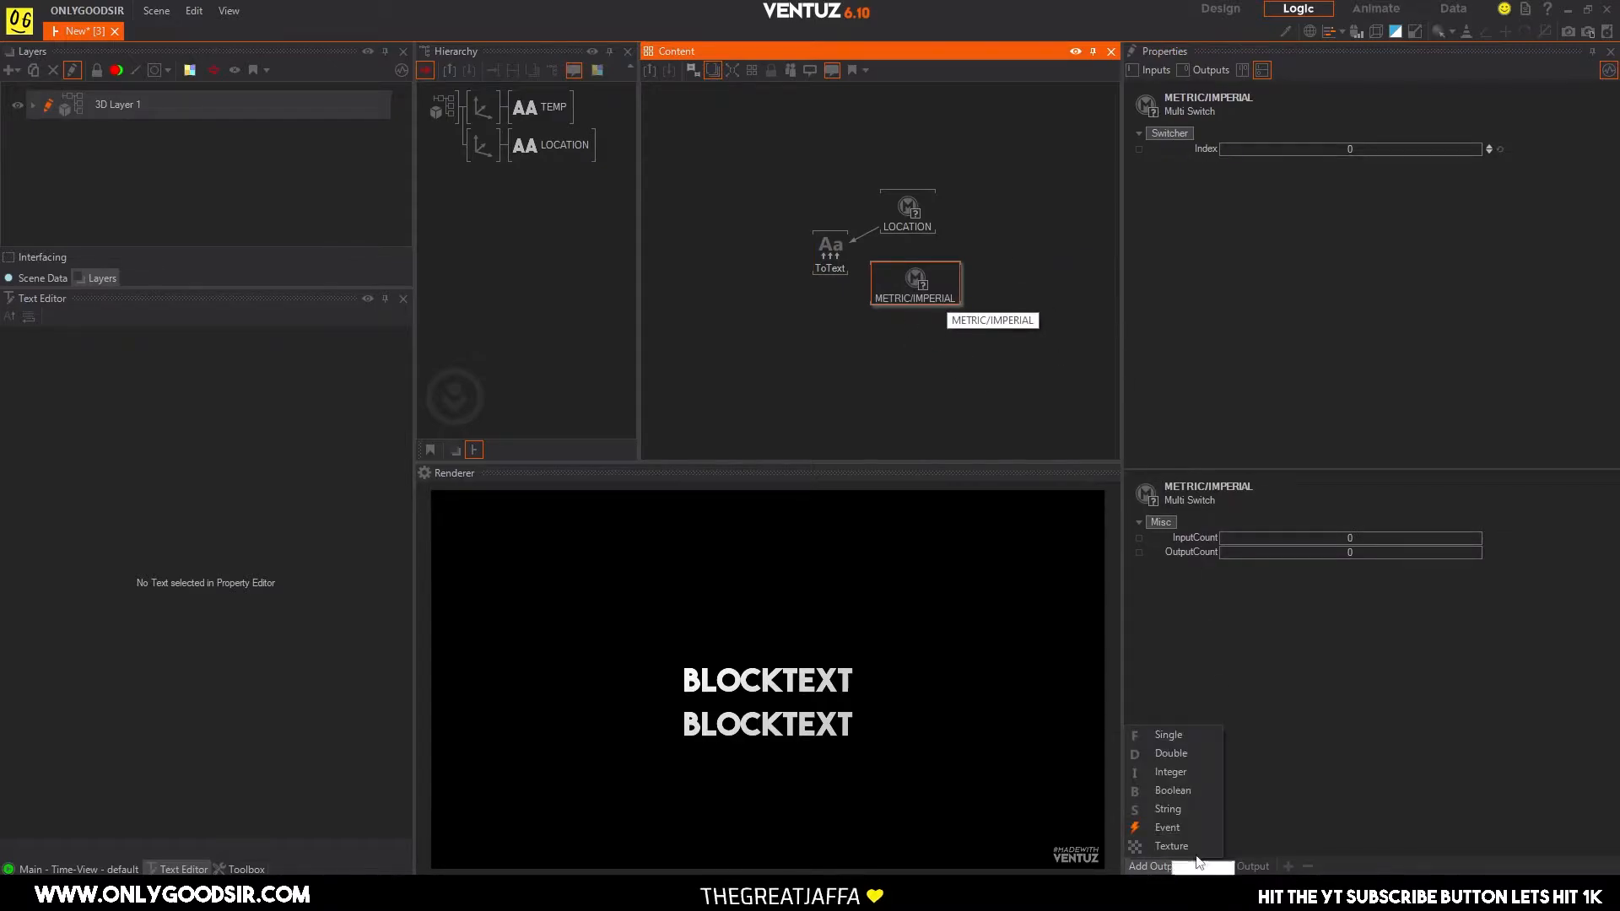
{"action": "left_click", "coordinate": [1175, 807]}
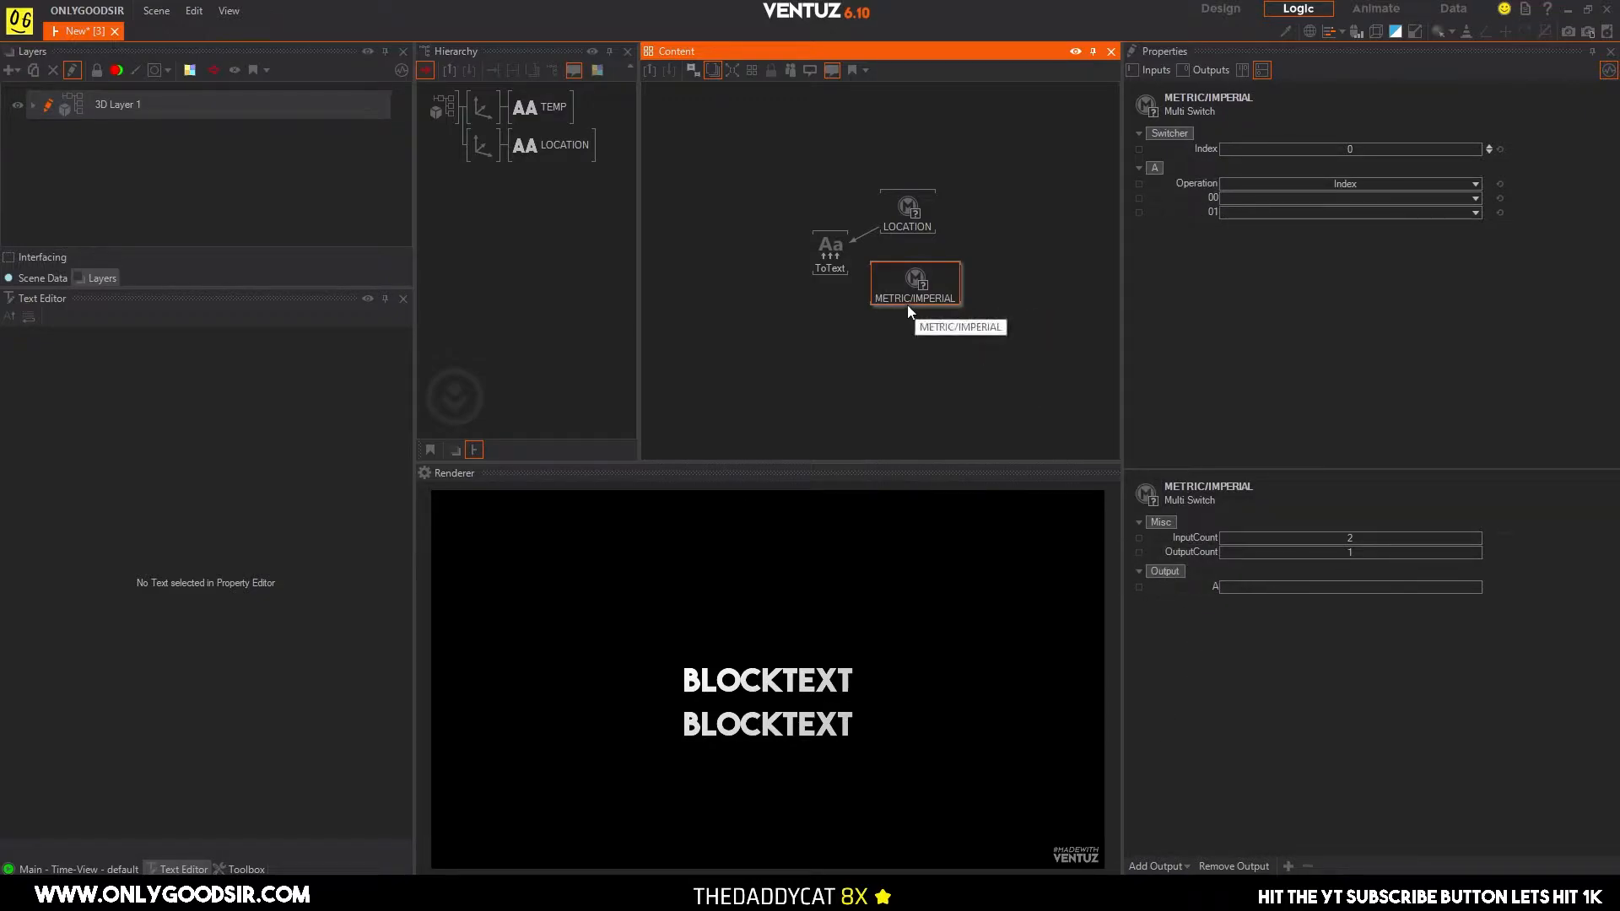
{"action": "left_click", "coordinate": [831, 254]}
{"action": "left_click", "coordinate": [1216, 215]}
{"action": "left_click_drag", "start_coordinate": [1138, 230], "coordinate": [903, 286]}
{"action": "left_click", "coordinate": [958, 371]}
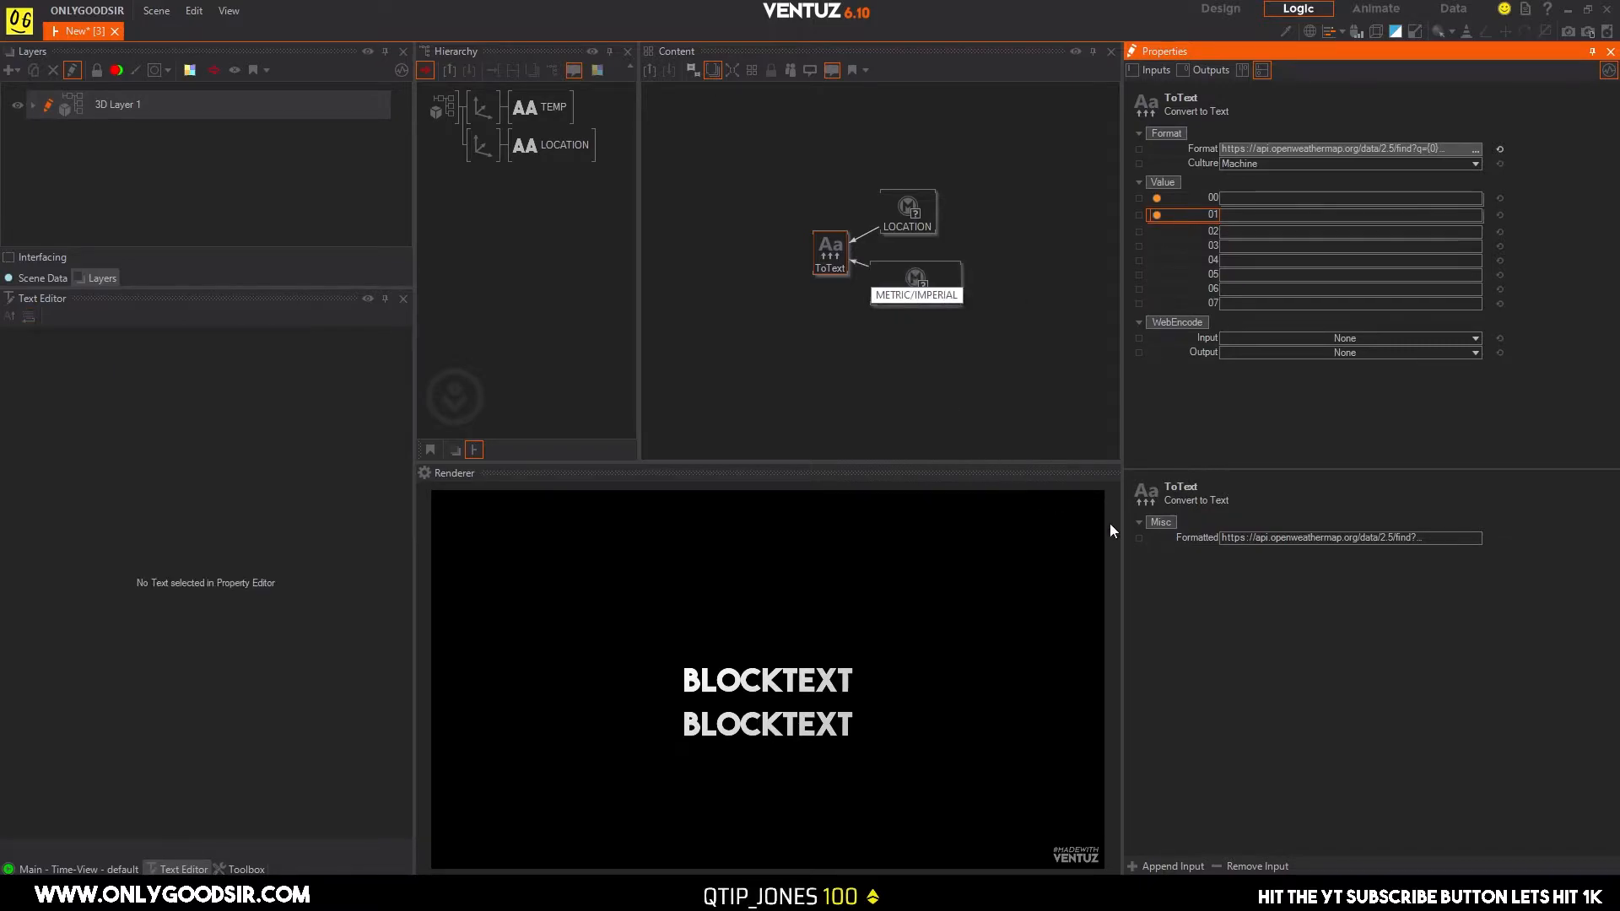
Switch to the browser's OpenWeather current weather documentation and examine the options available for the units parameter.
{"action": "left_click", "coordinate": [908, 290]}
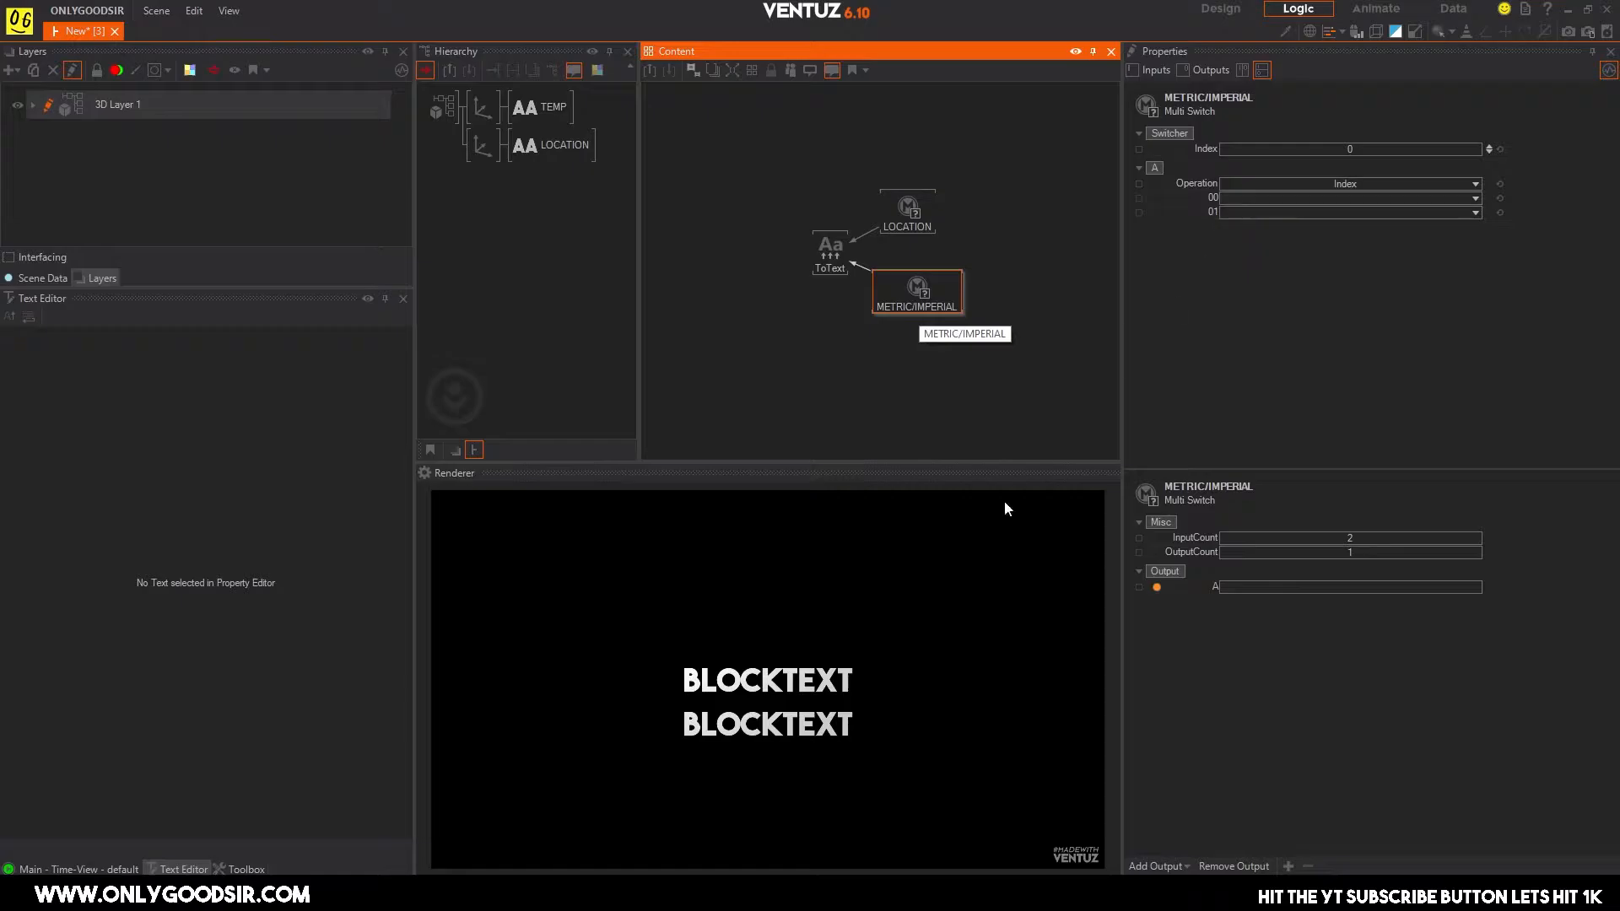
{"action": "key", "text": "alt+Tab"}
{"action": "left_click", "coordinate": [503, 14]}
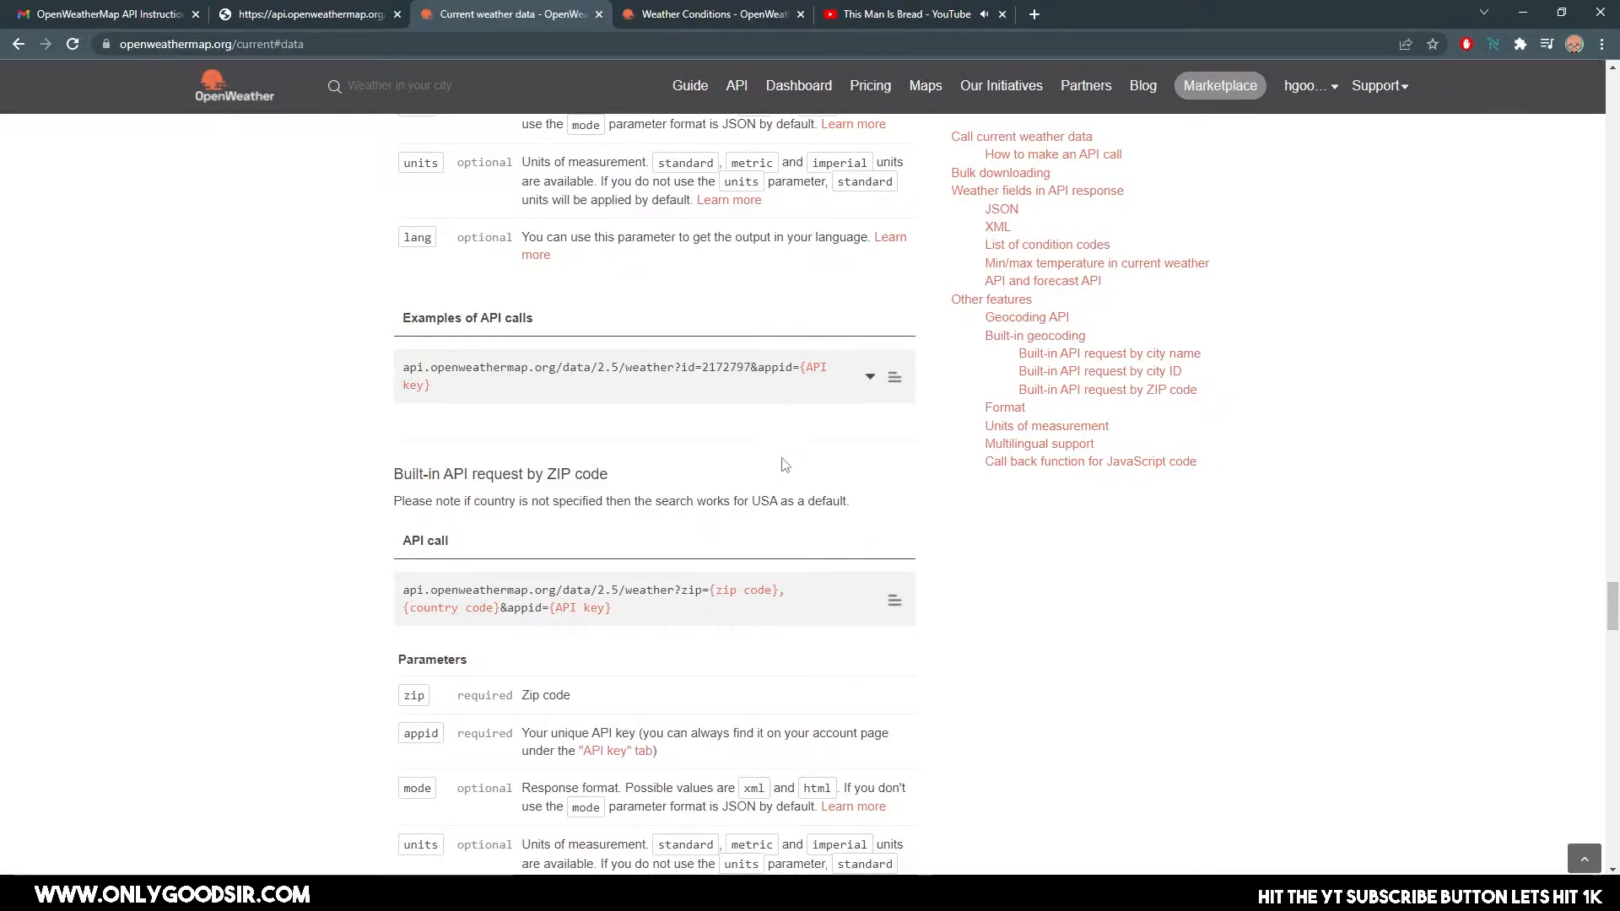
{"action": "scroll", "coordinate": [796, 367], "scroll_direction": "up", "scroll_amount": 2}
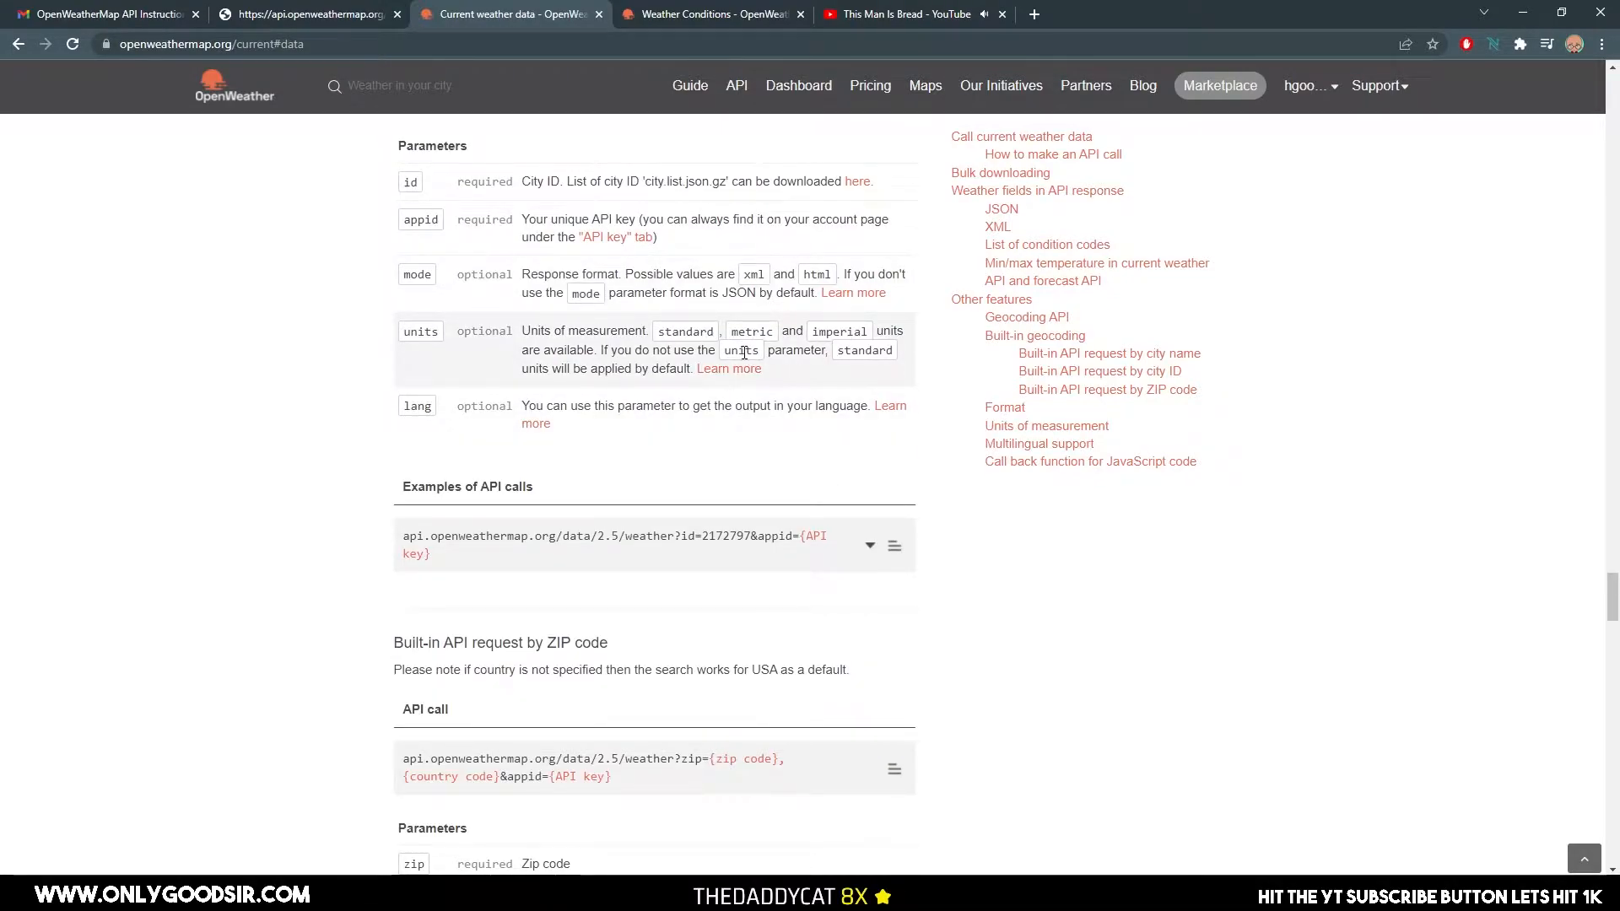
{"action": "left_click_drag", "start_coordinate": [731, 331], "coordinate": [772, 330]}
{"action": "left_click_drag", "start_coordinate": [647, 331], "coordinate": [693, 329]}
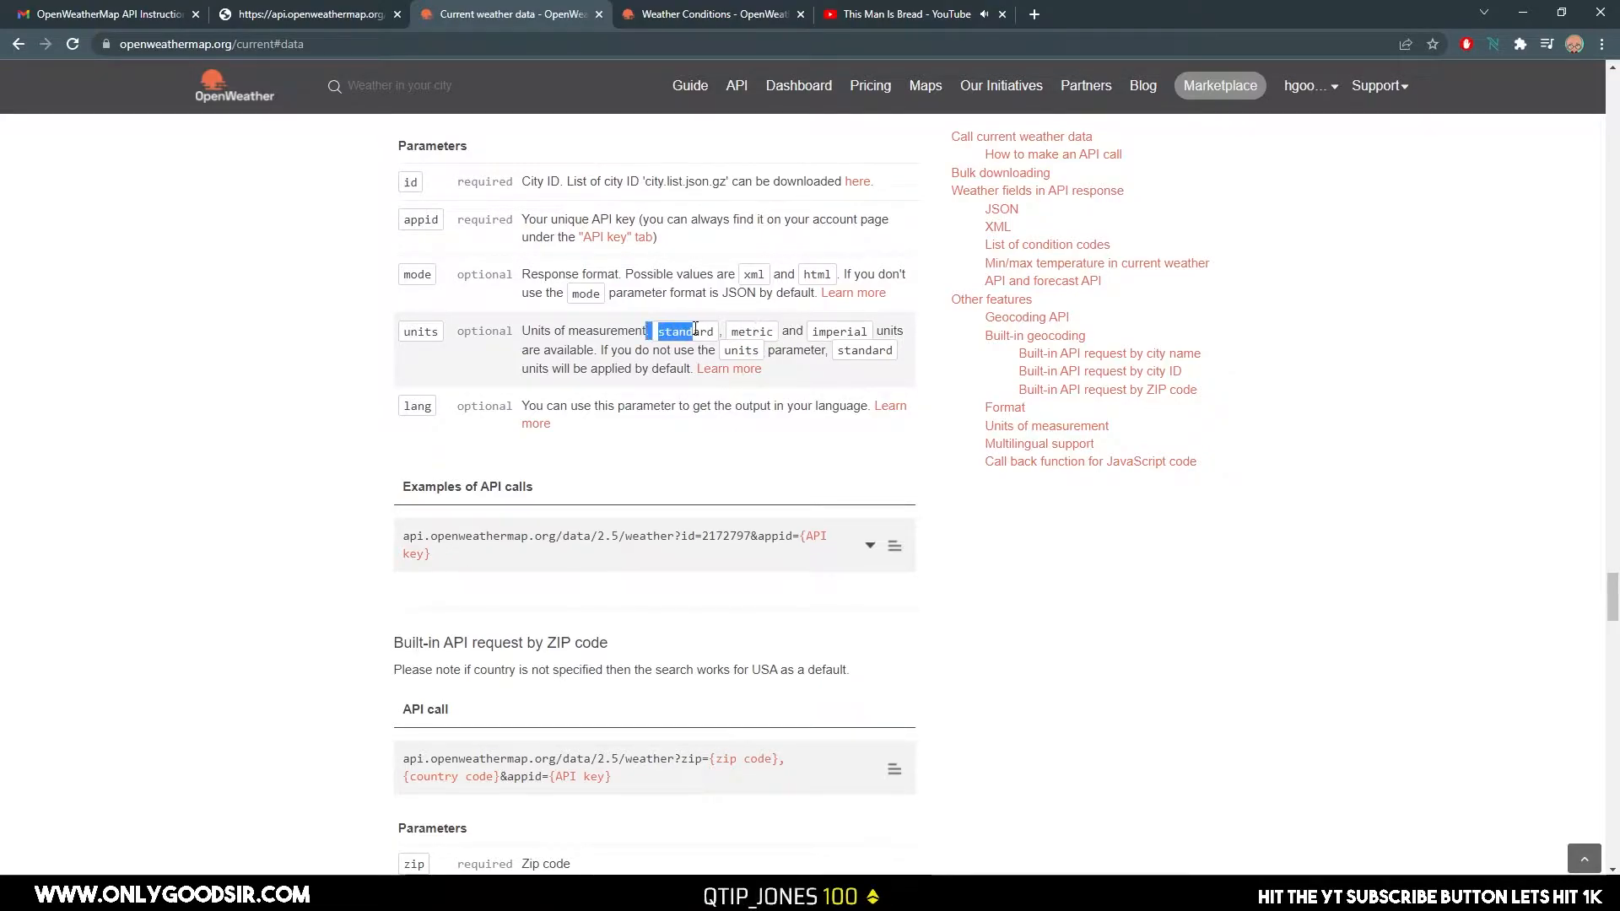
{"action": "left_click", "coordinate": [733, 335]}
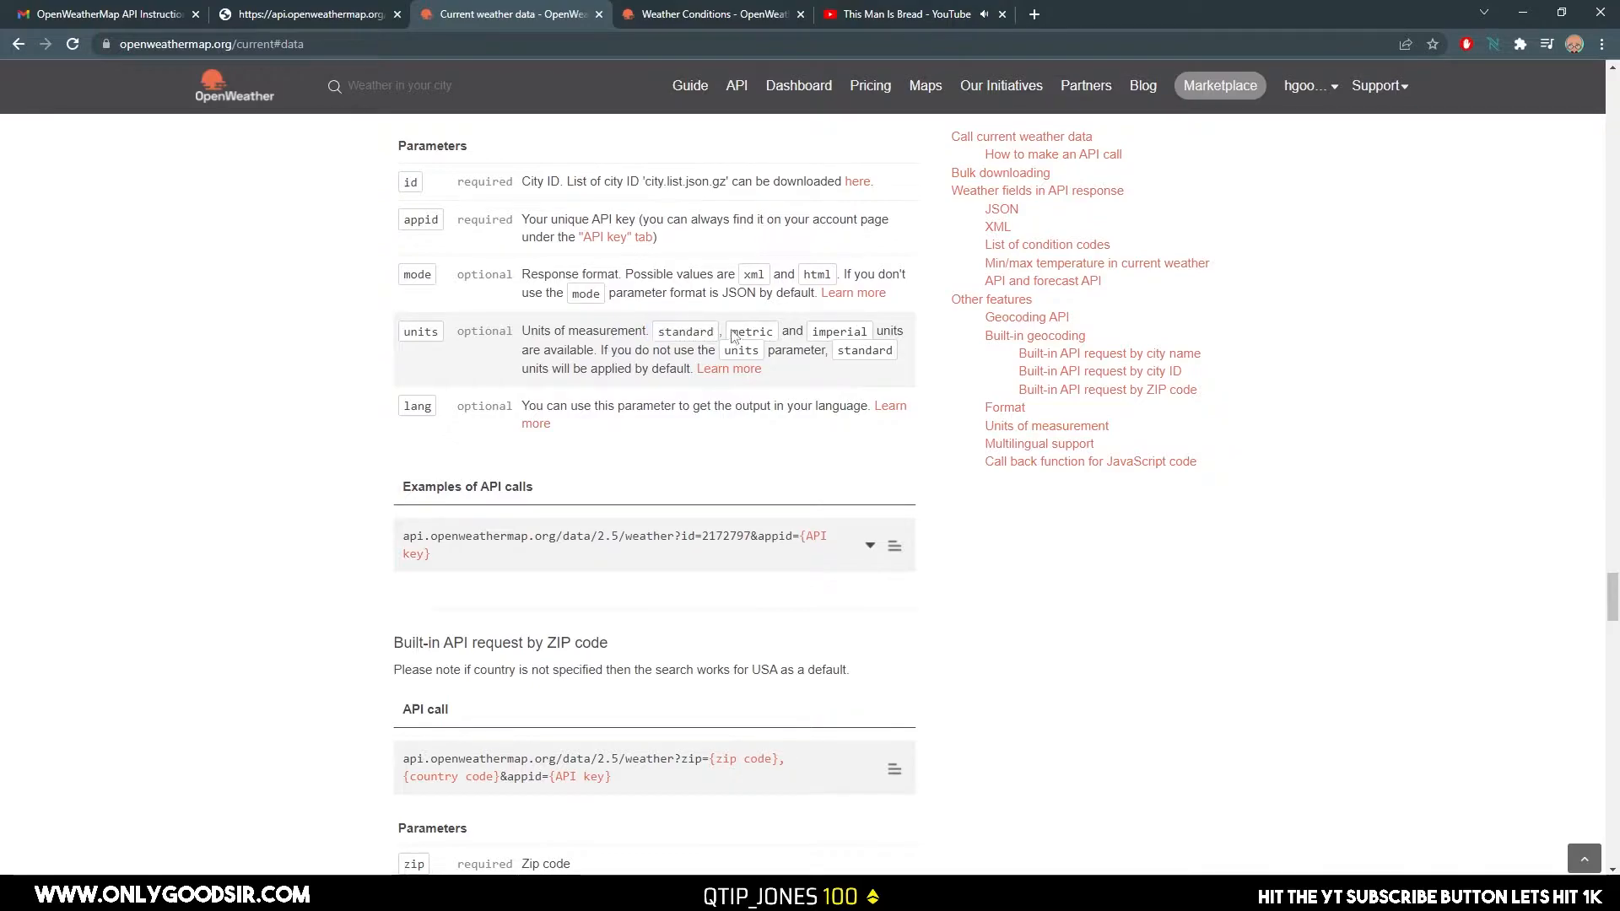
{"action": "left_click_drag", "start_coordinate": [733, 331], "coordinate": [774, 328]}
{"action": "key", "text": "ctrl+c"}
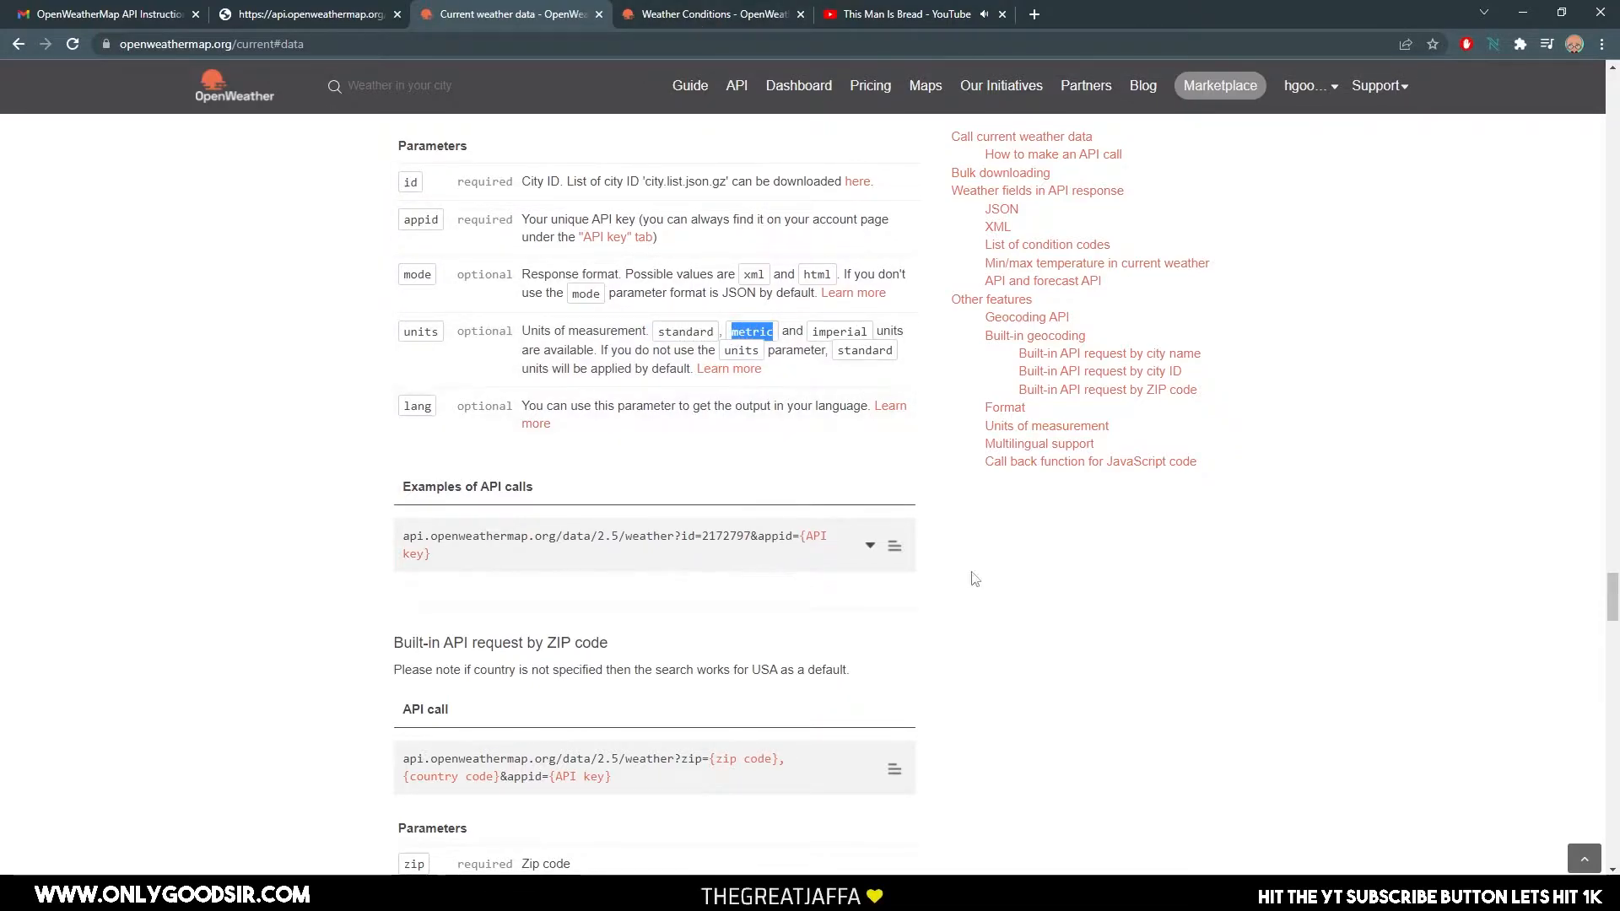
Switch back to Ventuz and set the METRIC/IMPERIAL switch's input 00 to "metric".
{"action": "key", "text": "alt+Tab"}
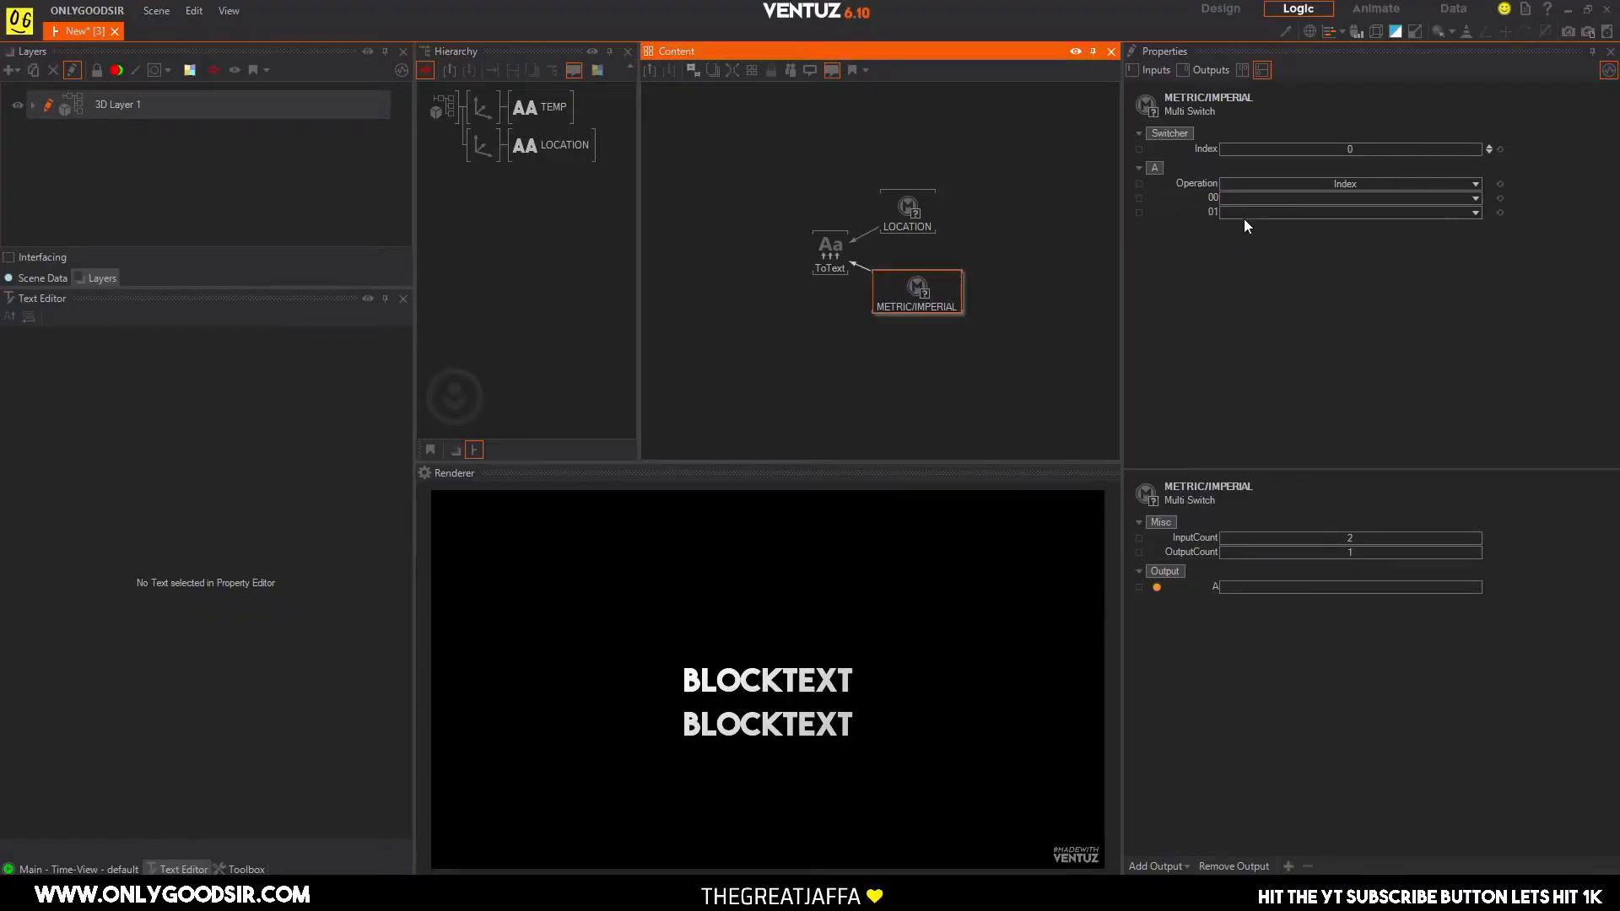
{"action": "left_click", "coordinate": [1244, 196]}
{"action": "key", "text": "ctrl+v"}
{"action": "key", "text": "Return"}
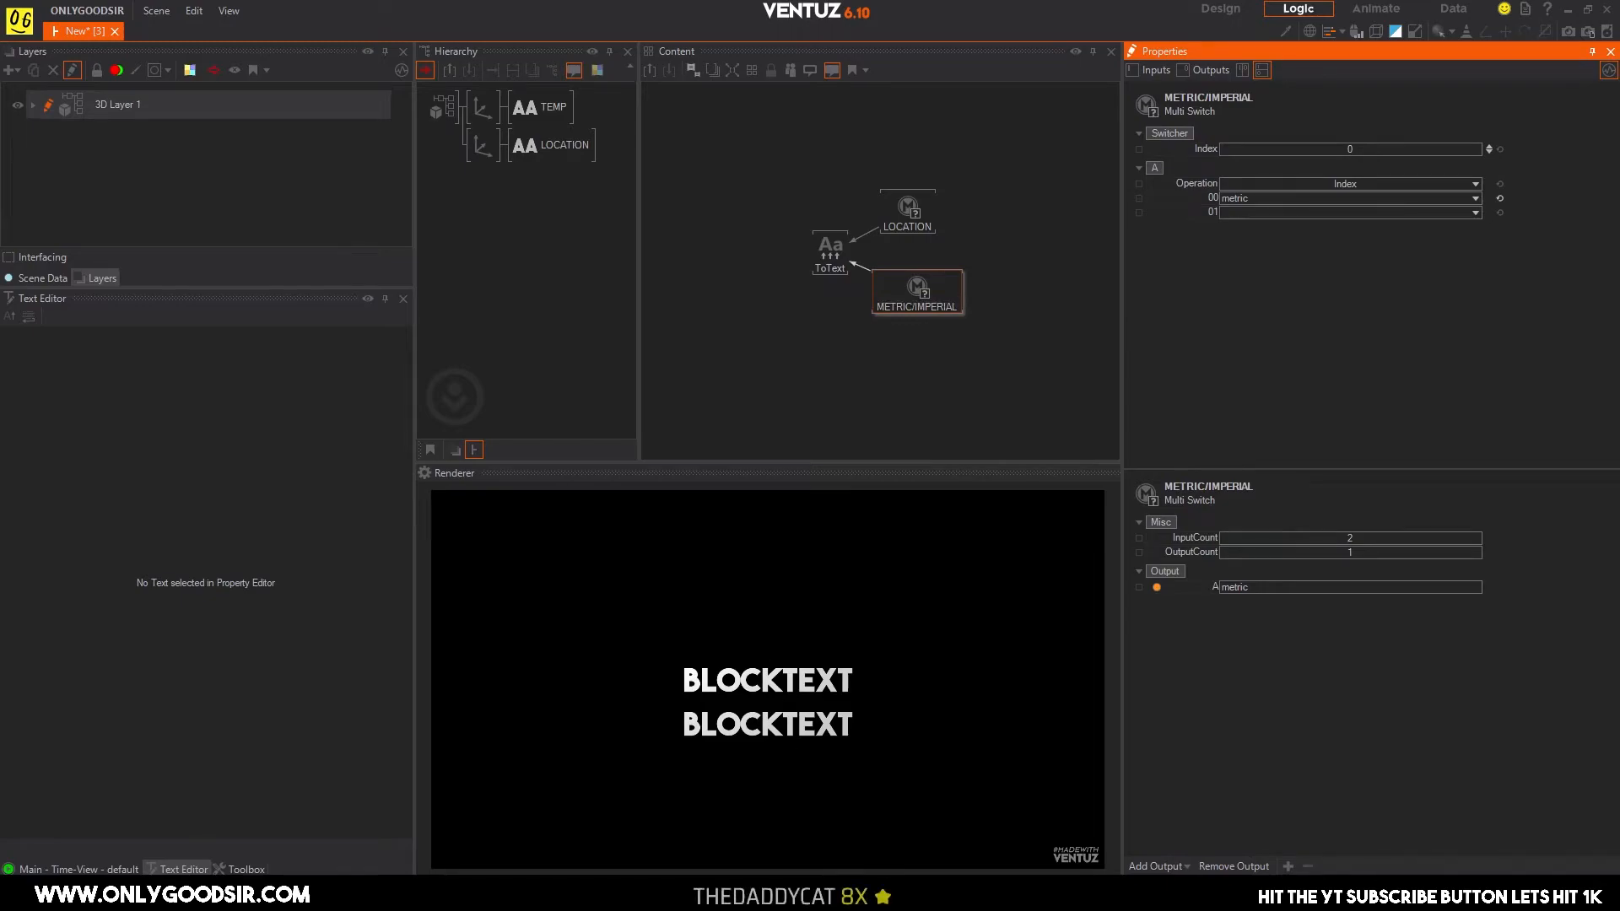
Copy "imperial" from the units parameter in the browser's OpenWeather documentation and enter it as the METRIC/IMPERIAL switch's input 01 in Ventuz.
{"action": "key", "text": "alt+Tab"}
{"action": "left_click_drag", "start_coordinate": [816, 333], "coordinate": [868, 329]}
{"action": "key", "text": "ctrl+c"}
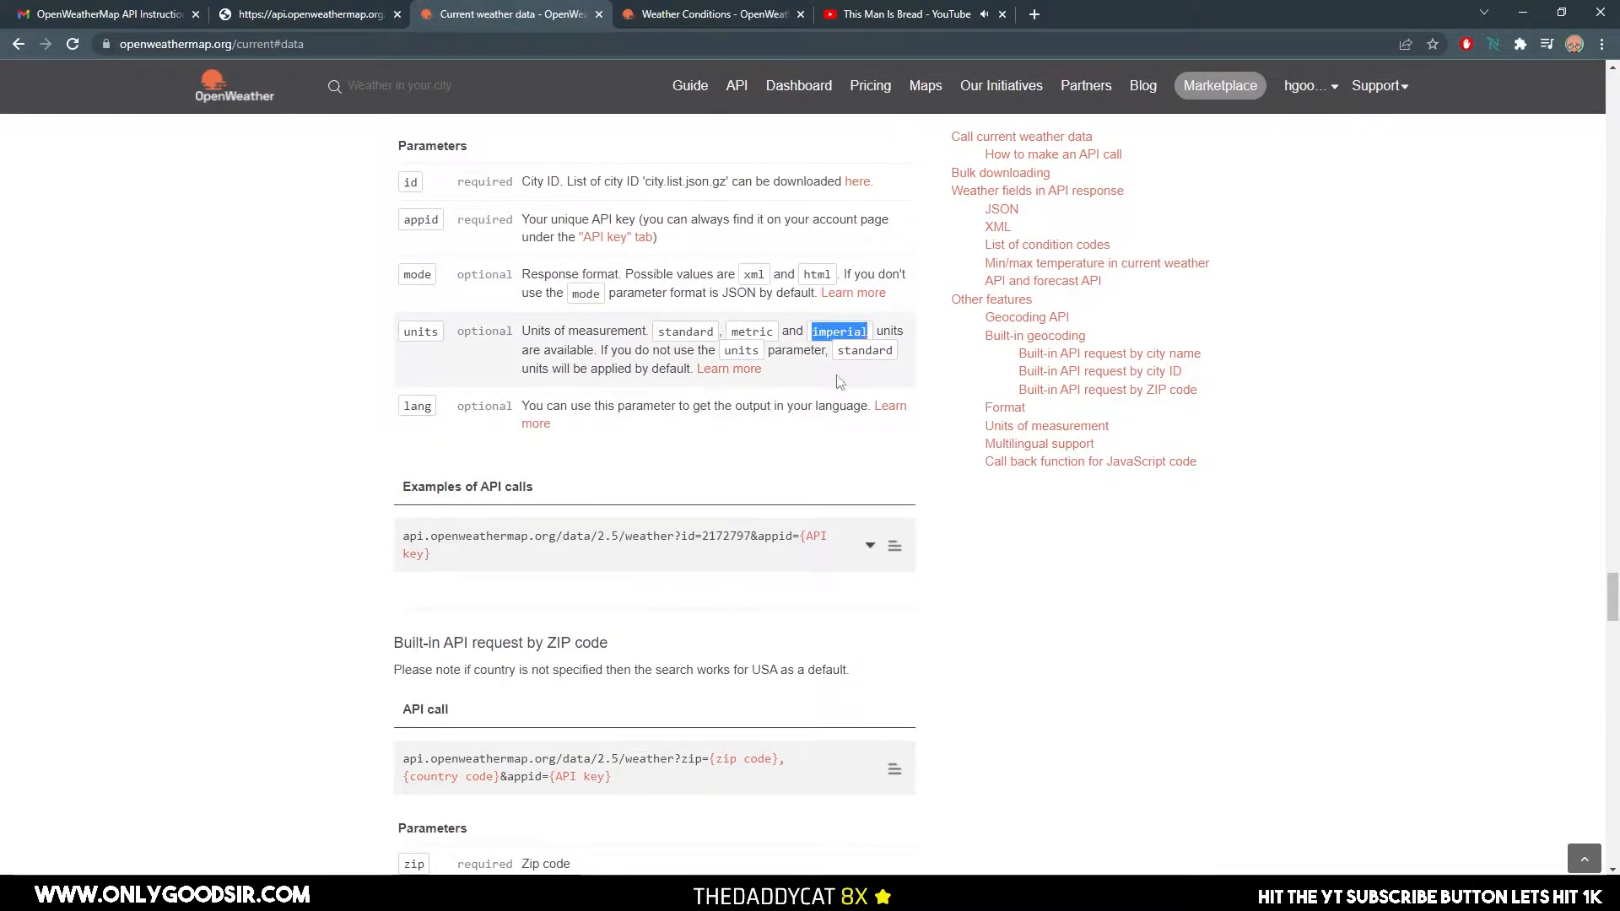
{"action": "key", "text": "alt+Tab"}
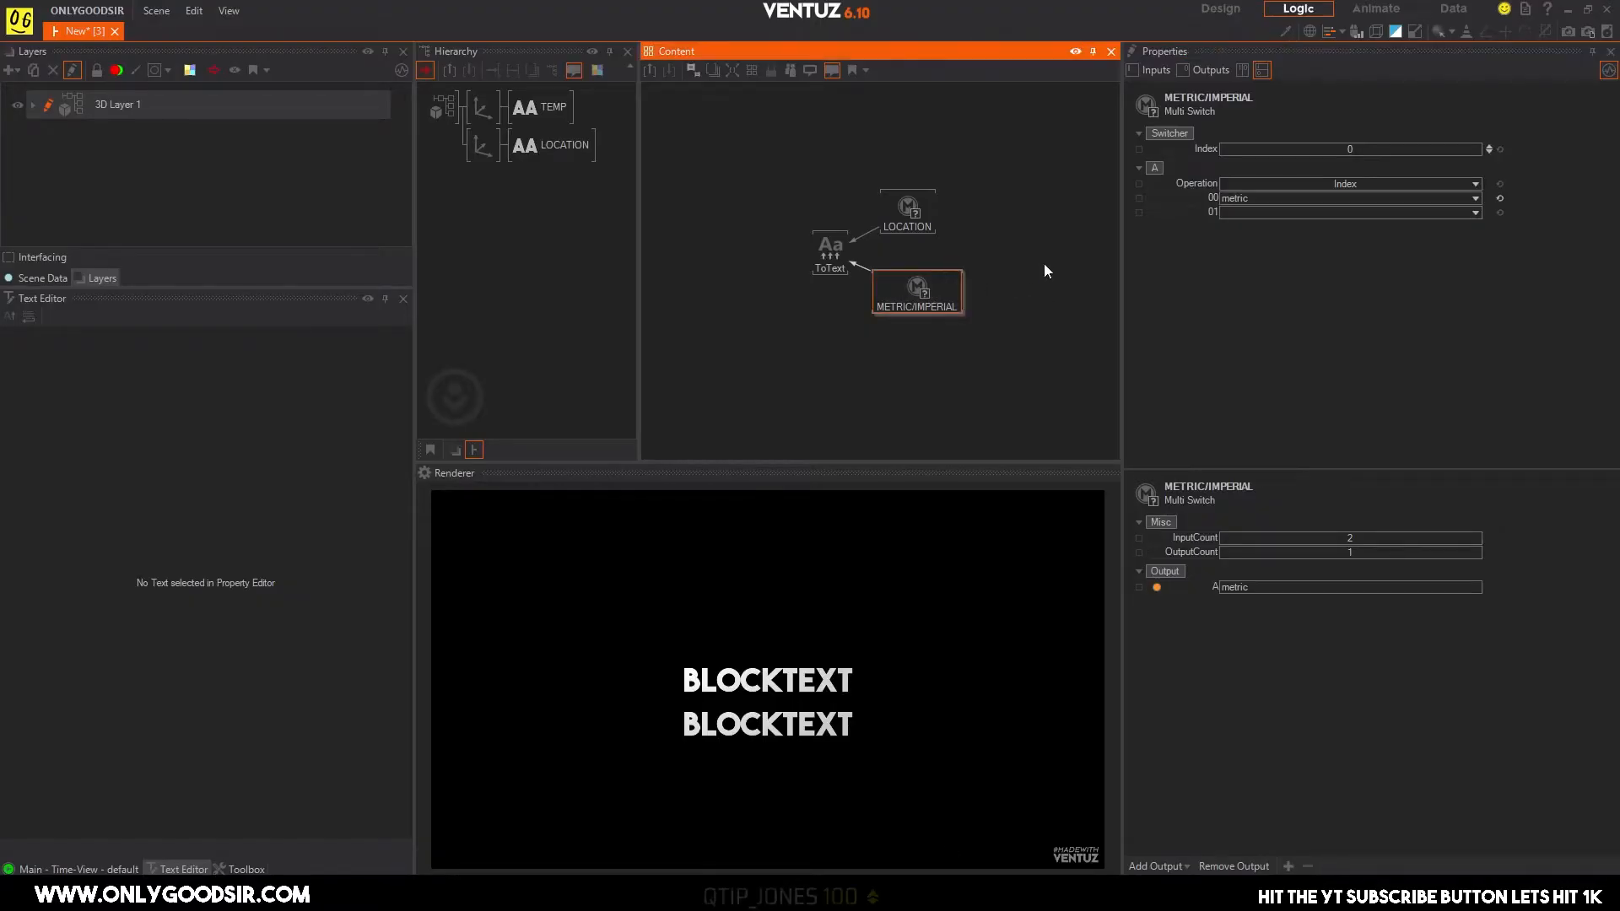
{"action": "left_click", "coordinate": [1266, 211]}
{"action": "key", "text": "ctrl+v"}
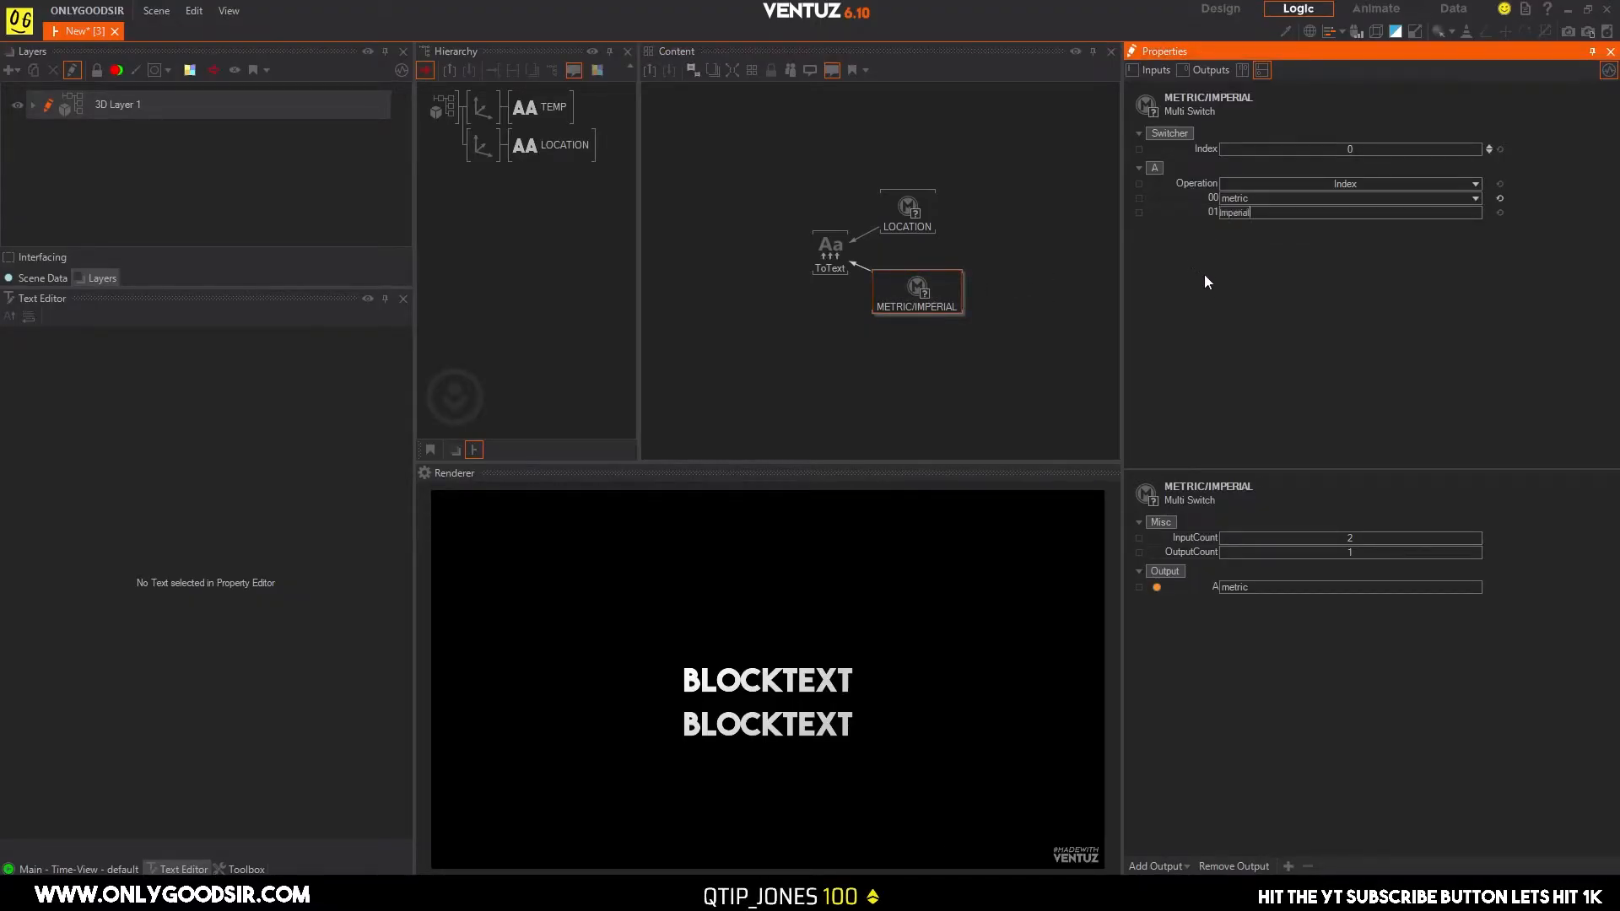
Extend the LOCATION switch to four inputs and set input 00 to London and input 01 to New York.
{"action": "left_click", "coordinate": [919, 217]}
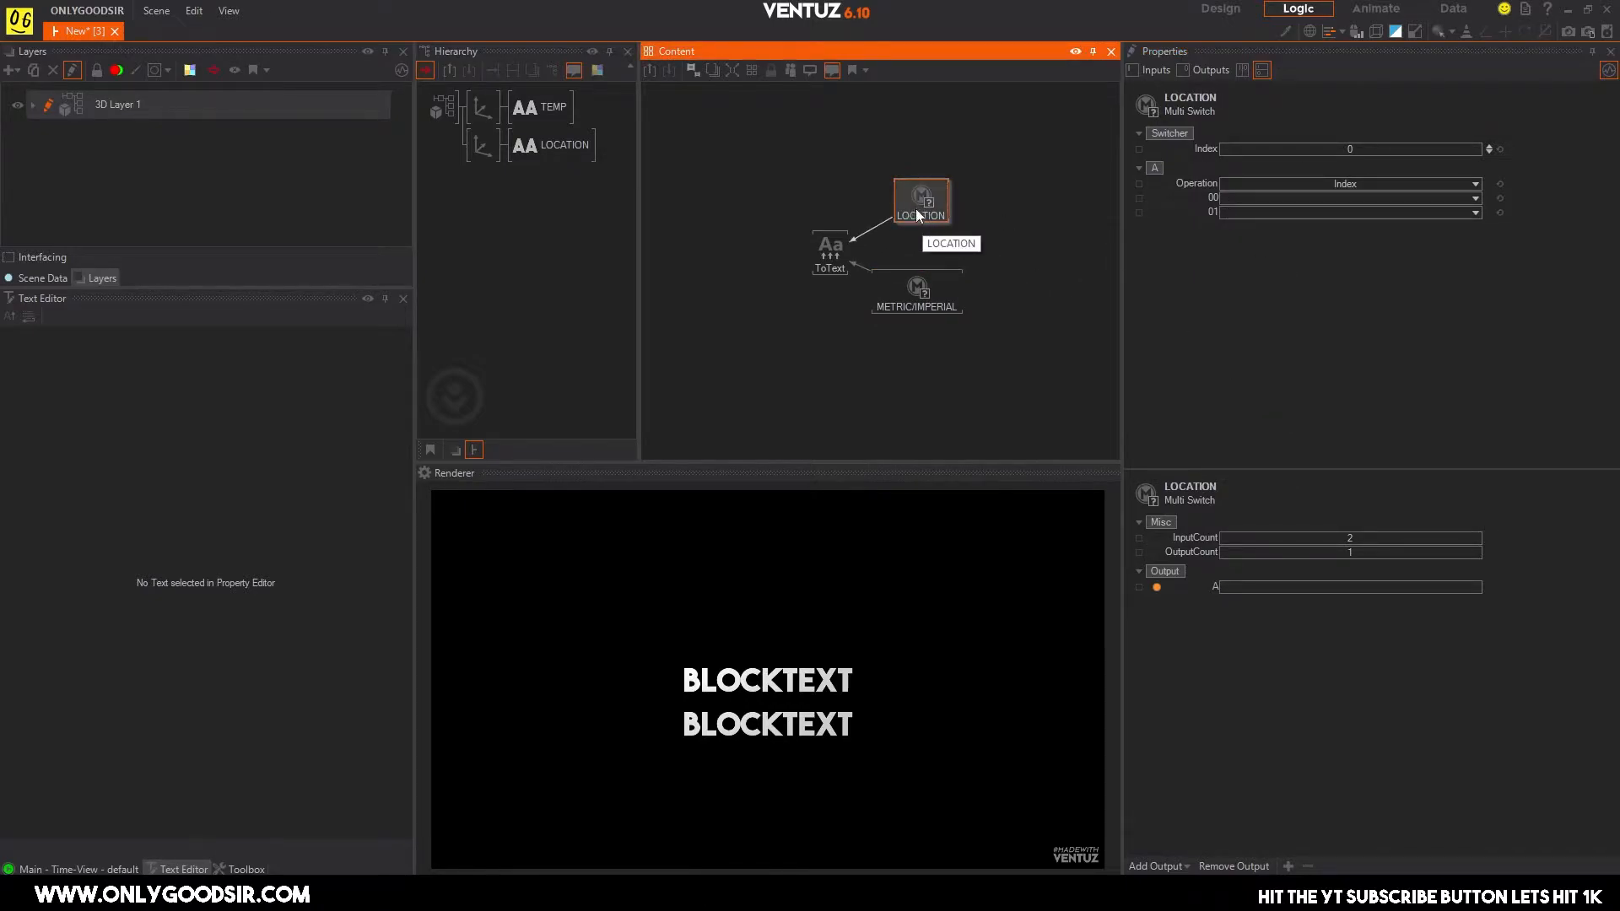
{"action": "left_click_drag", "start_coordinate": [918, 213], "coordinate": [896, 209]}
{"action": "left_click", "coordinate": [1287, 866]}
{"action": "left_click", "coordinate": [1288, 867]}
{"action": "left_click", "coordinate": [1258, 196]}
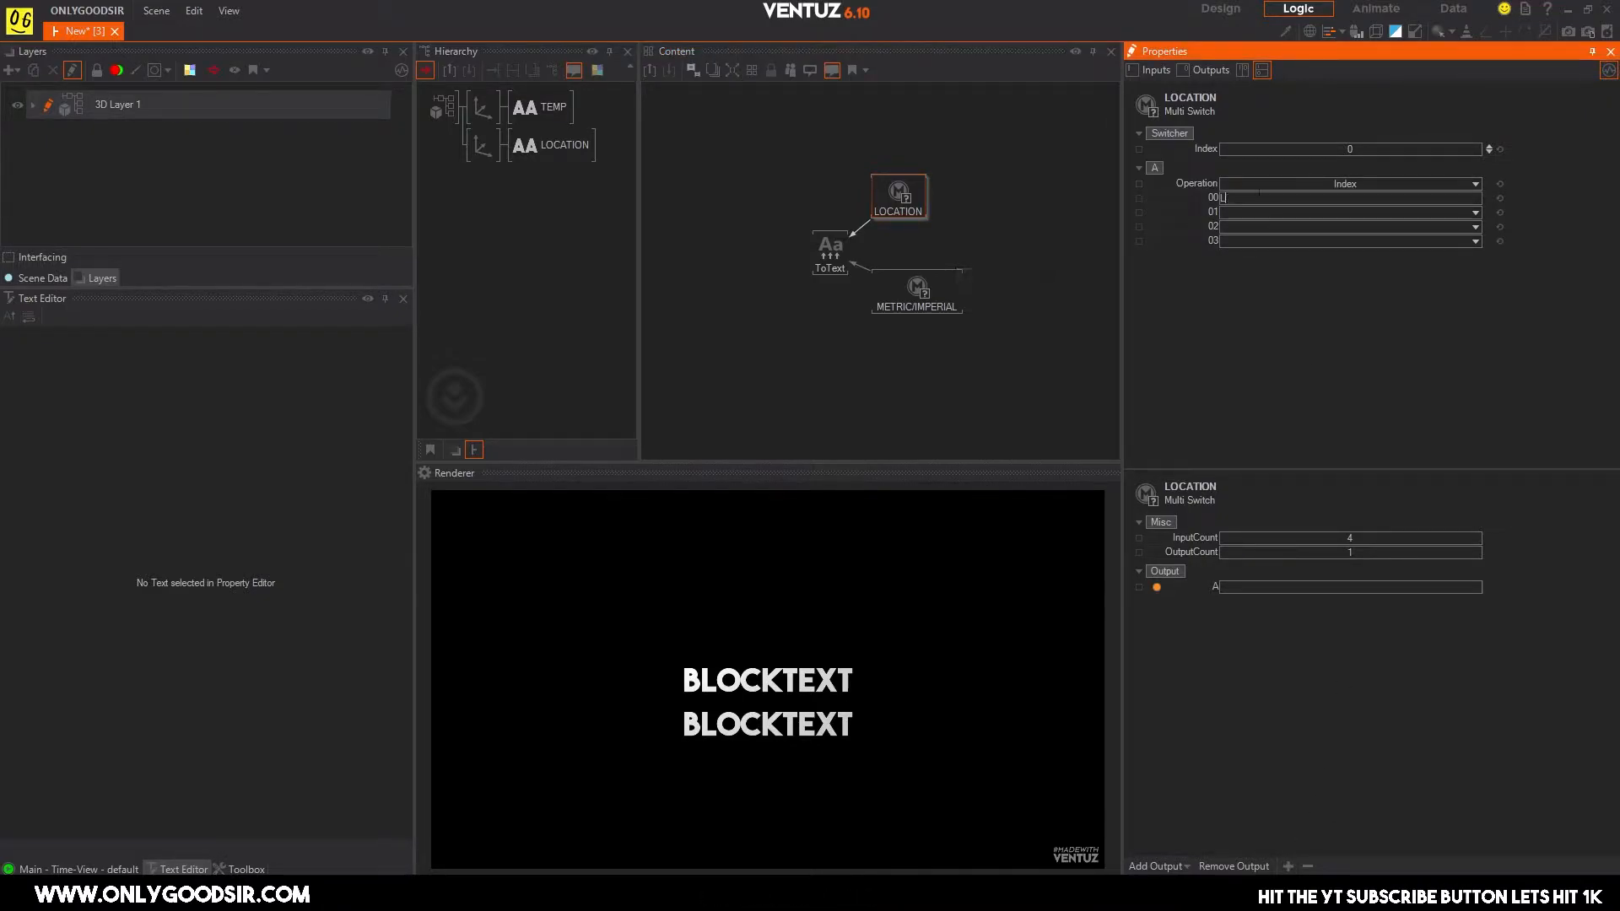
{"action": "key", "text": "Return"}
{"action": "left_click", "coordinate": [1253, 213]}
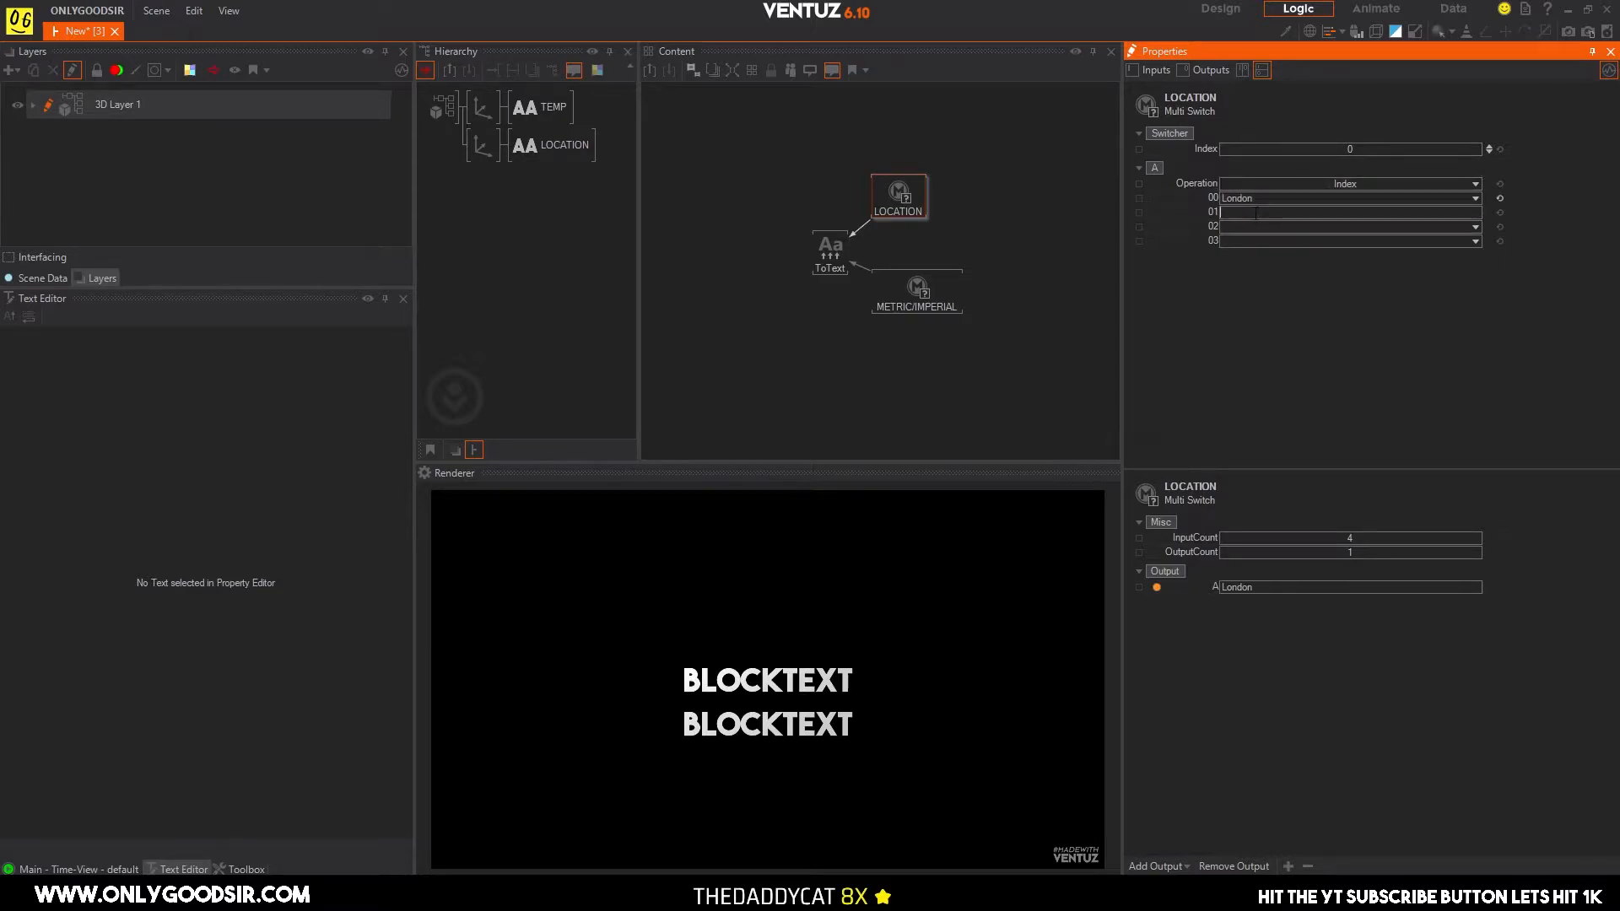
{"action": "type", "text": "New York"}
{"action": "key", "text": "Return"}
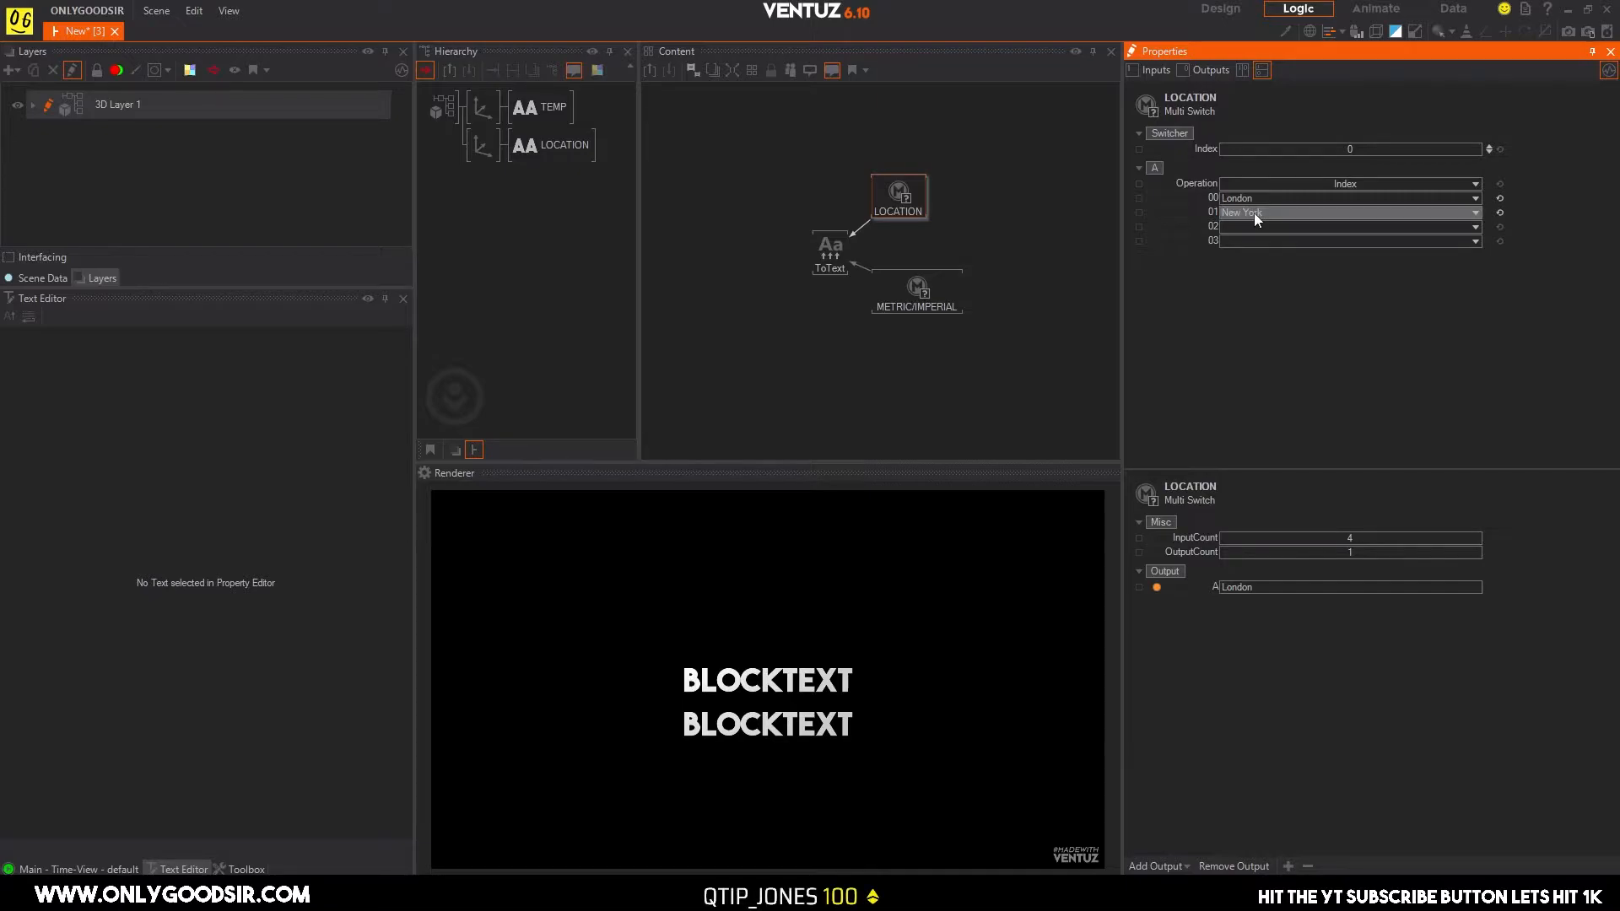
Set the LOCATION switch's input 02 to Hong Kong and input 03 to Berlin.
{"action": "left_click", "coordinate": [1270, 226]}
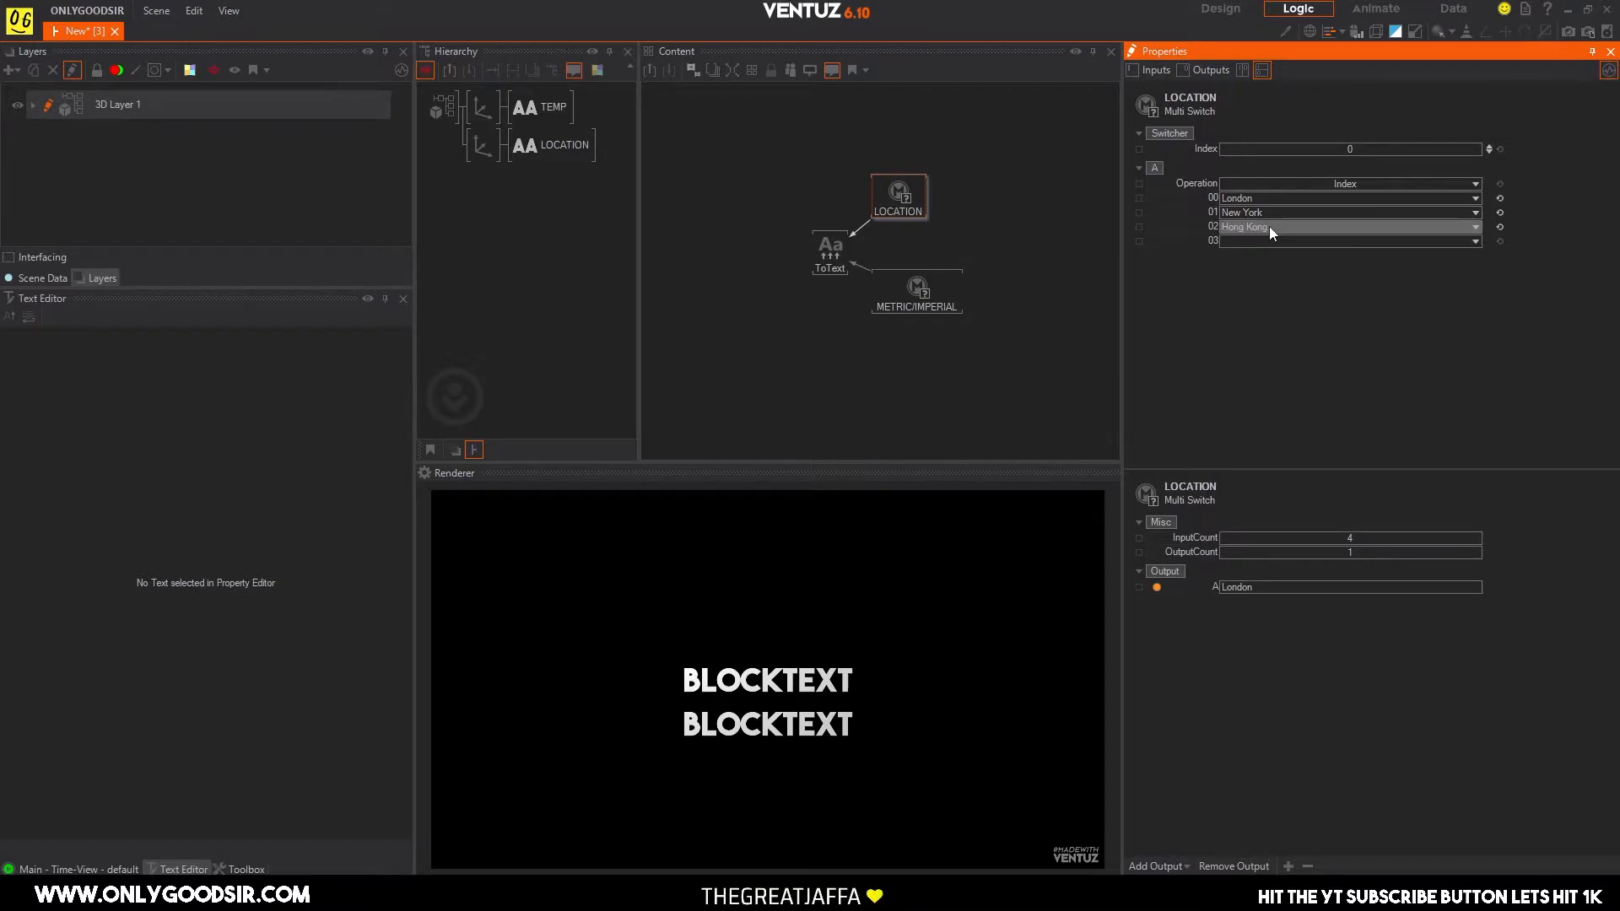
{"action": "left_click", "coordinate": [1283, 246]}
{"action": "type", "text": "B"}
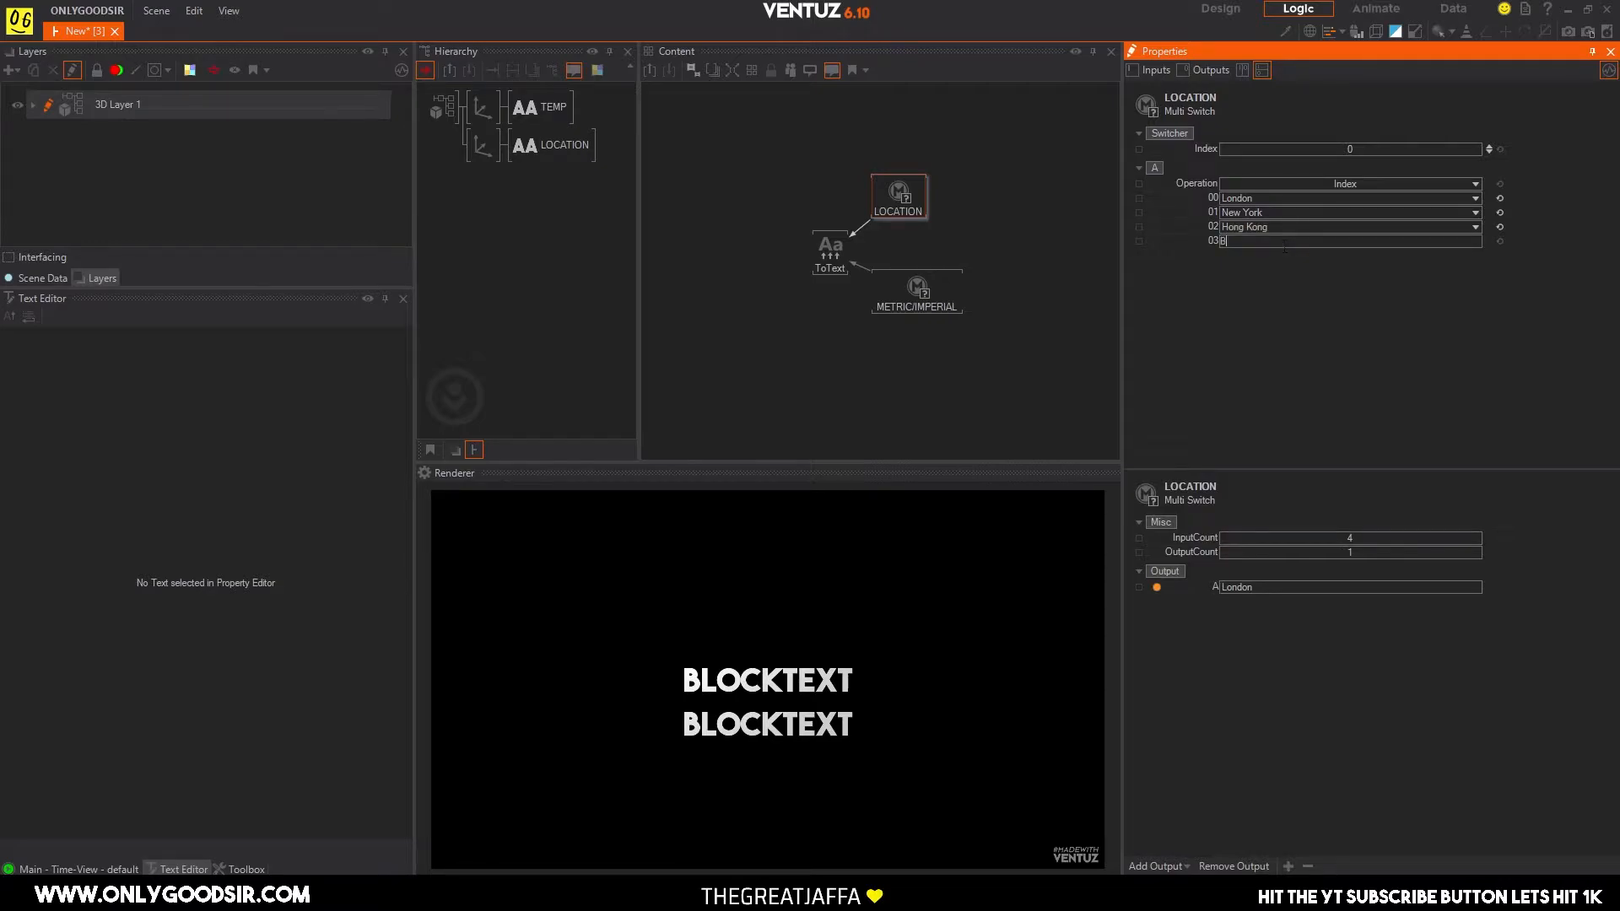
{"action": "type", "text": "e"}
{"action": "key", "text": "BackSpace"}
{"action": "key", "text": "BackSpace"}
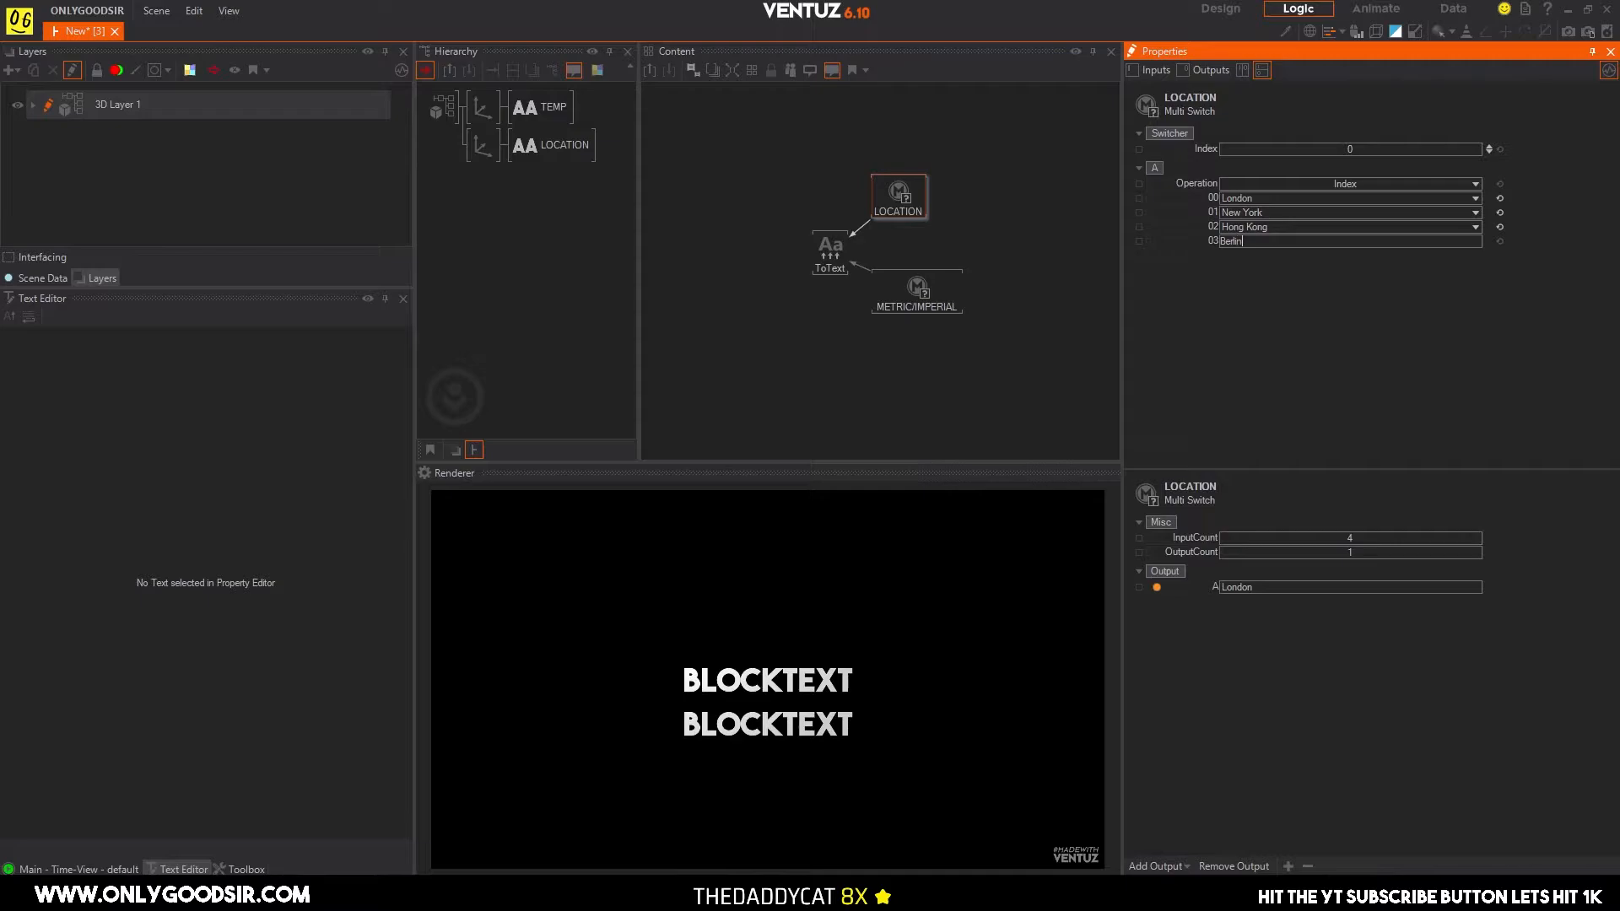
{"action": "type", "text": "rlin"}
{"action": "key", "text": "Return"}
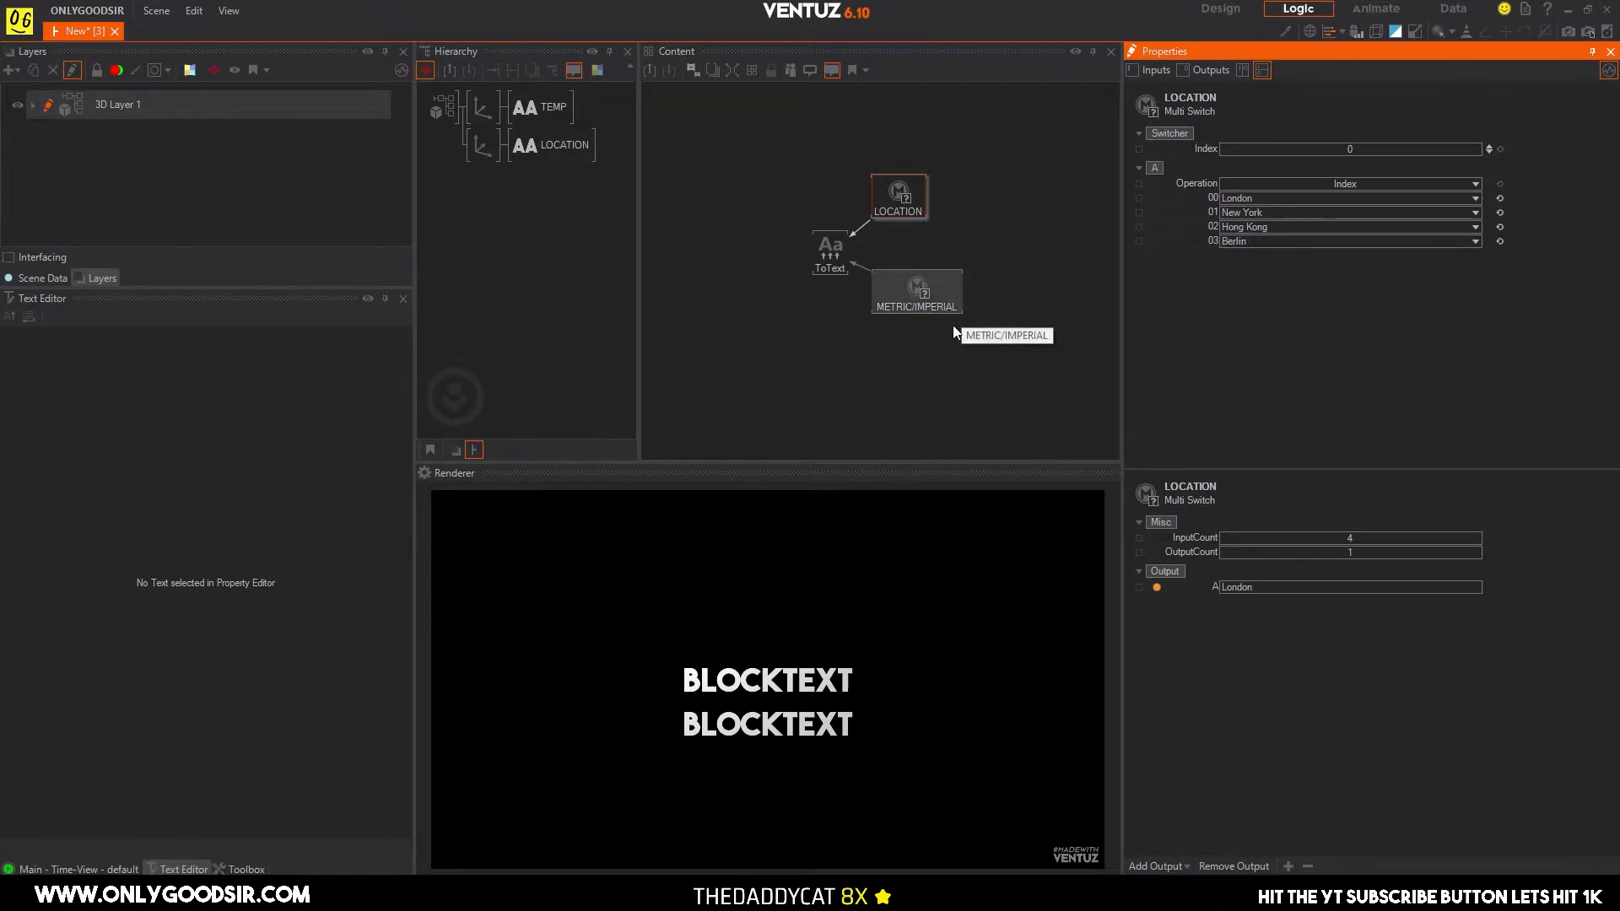
Review the LOCATION switch's inputs and the Convert to Text node's formatted request URL.
{"action": "left_click", "coordinate": [947, 230]}
{"action": "left_click_drag", "start_coordinate": [888, 204], "coordinate": [897, 214]}
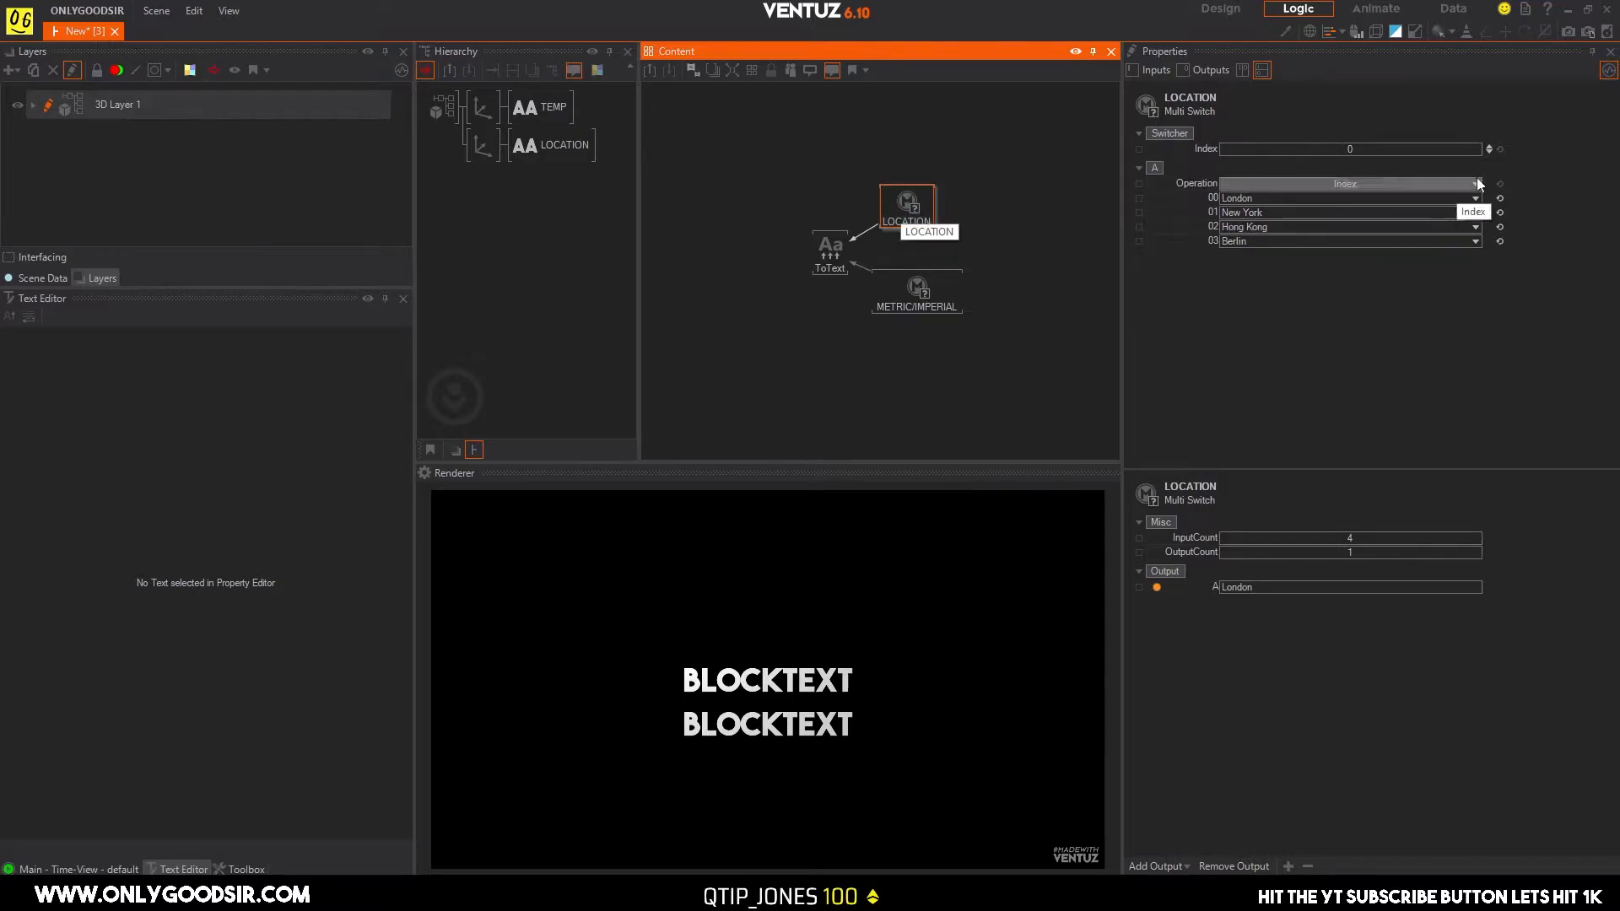
{"action": "left_click", "coordinate": [818, 256]}
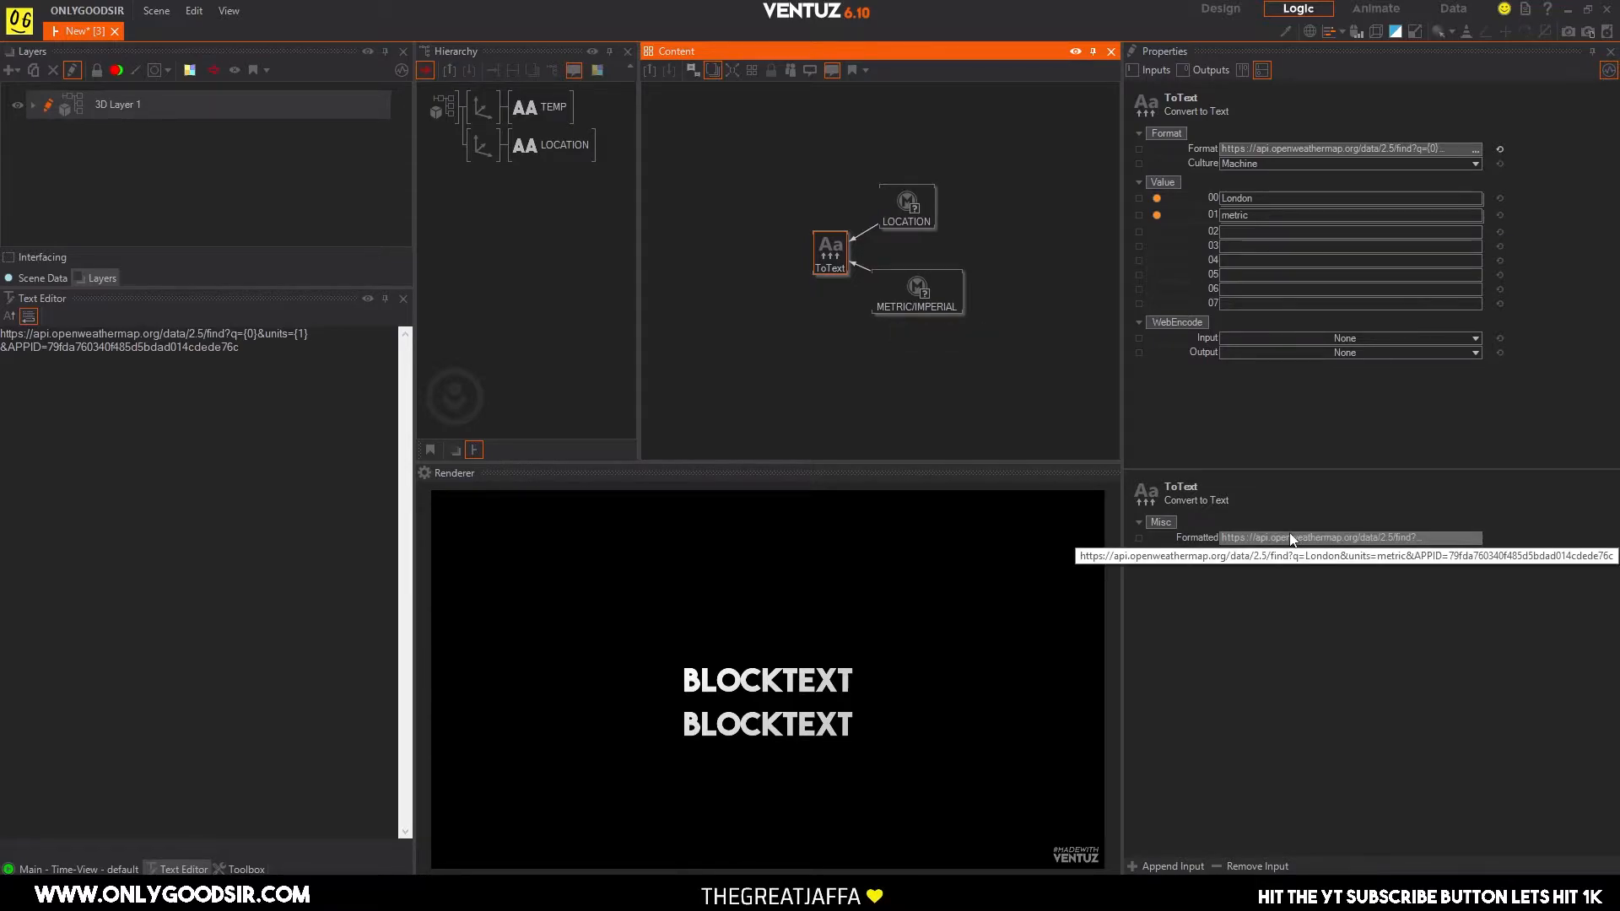
{"action": "left_click", "coordinate": [905, 199]}
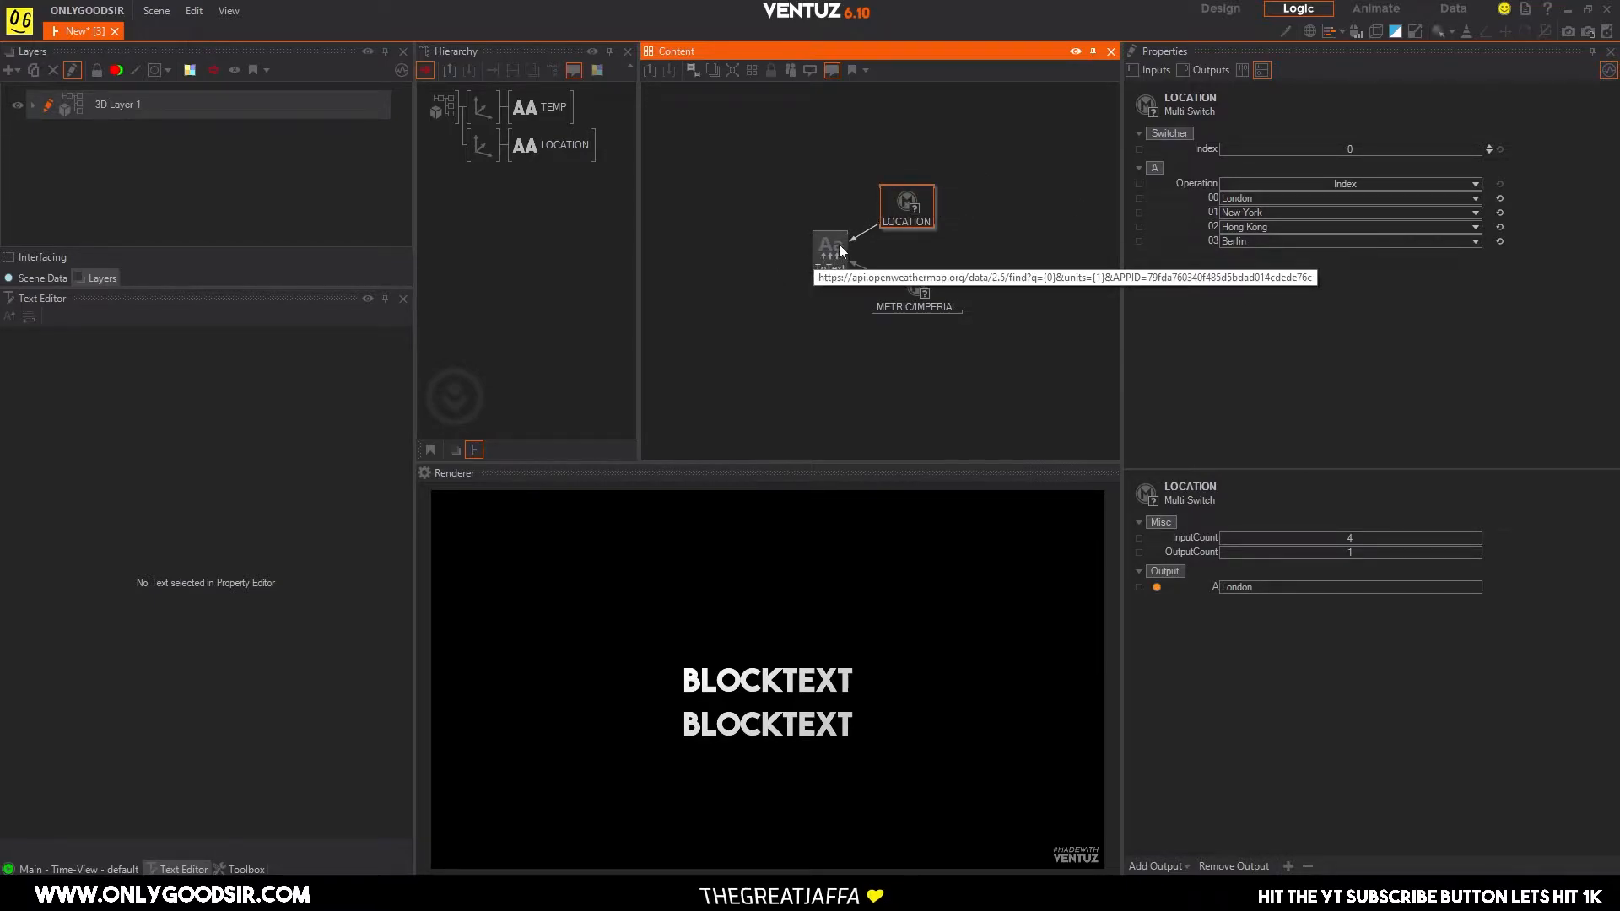
{"action": "left_click_drag", "start_coordinate": [906, 206], "coordinate": [914, 198]}
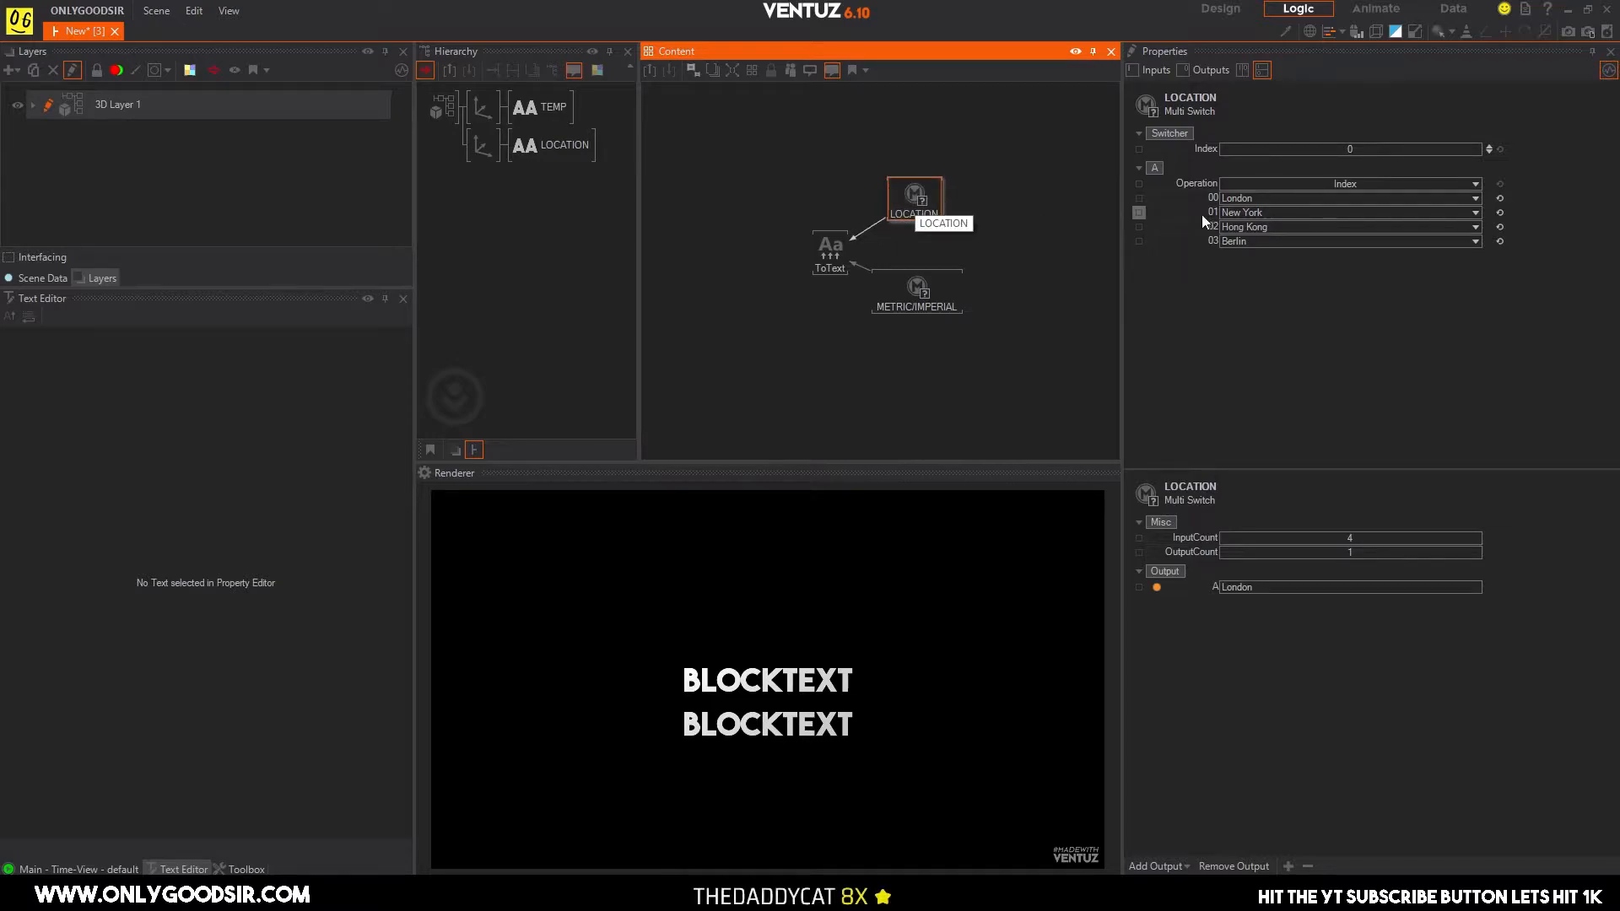
Move the Convert to Text node closer to the two switches and add a Text File node beside it.
{"action": "left_click_drag", "start_coordinate": [808, 259], "coordinate": [848, 226]}
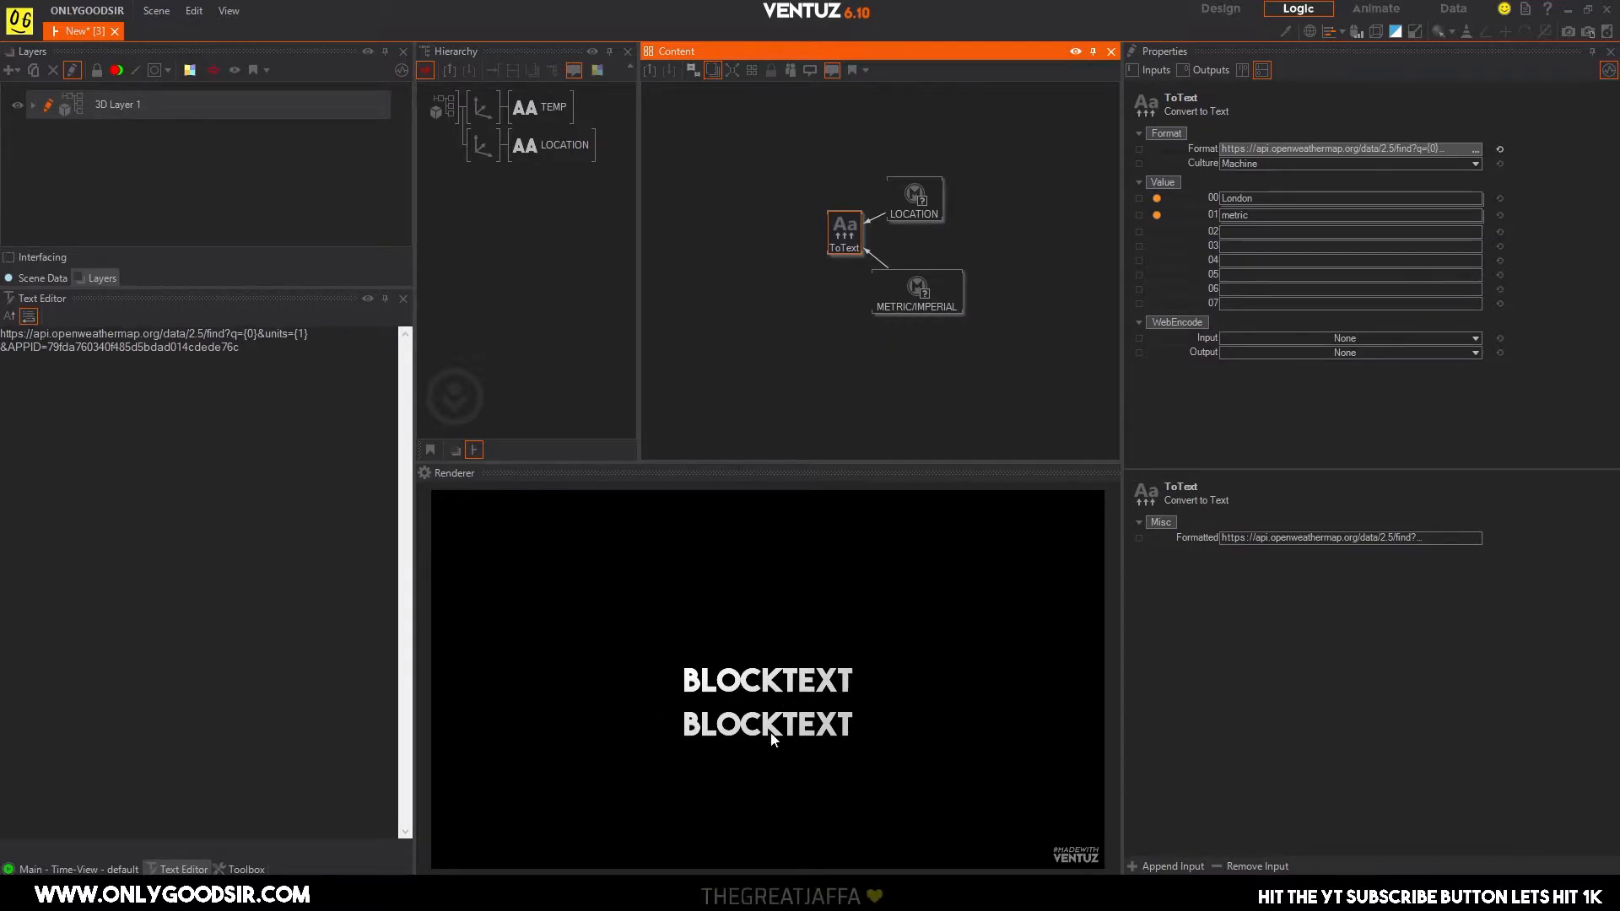
{"action": "middle_click_drag", "start_coordinate": [720, 263], "coordinate": [794, 262]}
{"action": "left_click", "coordinate": [784, 286]}
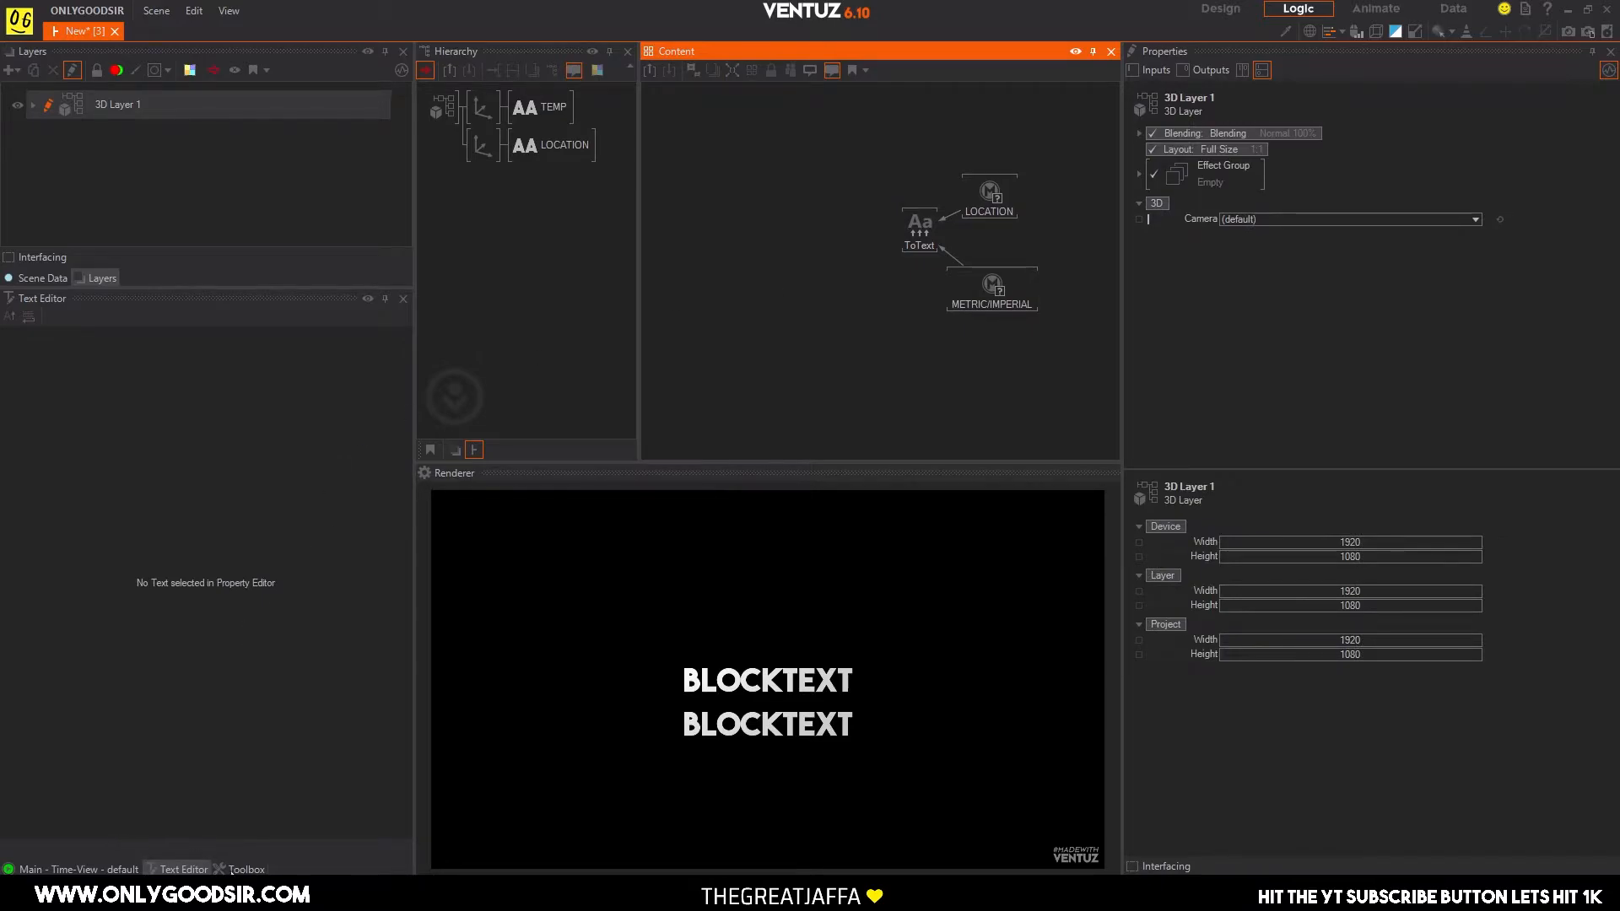
{"action": "left_click", "coordinate": [241, 869]}
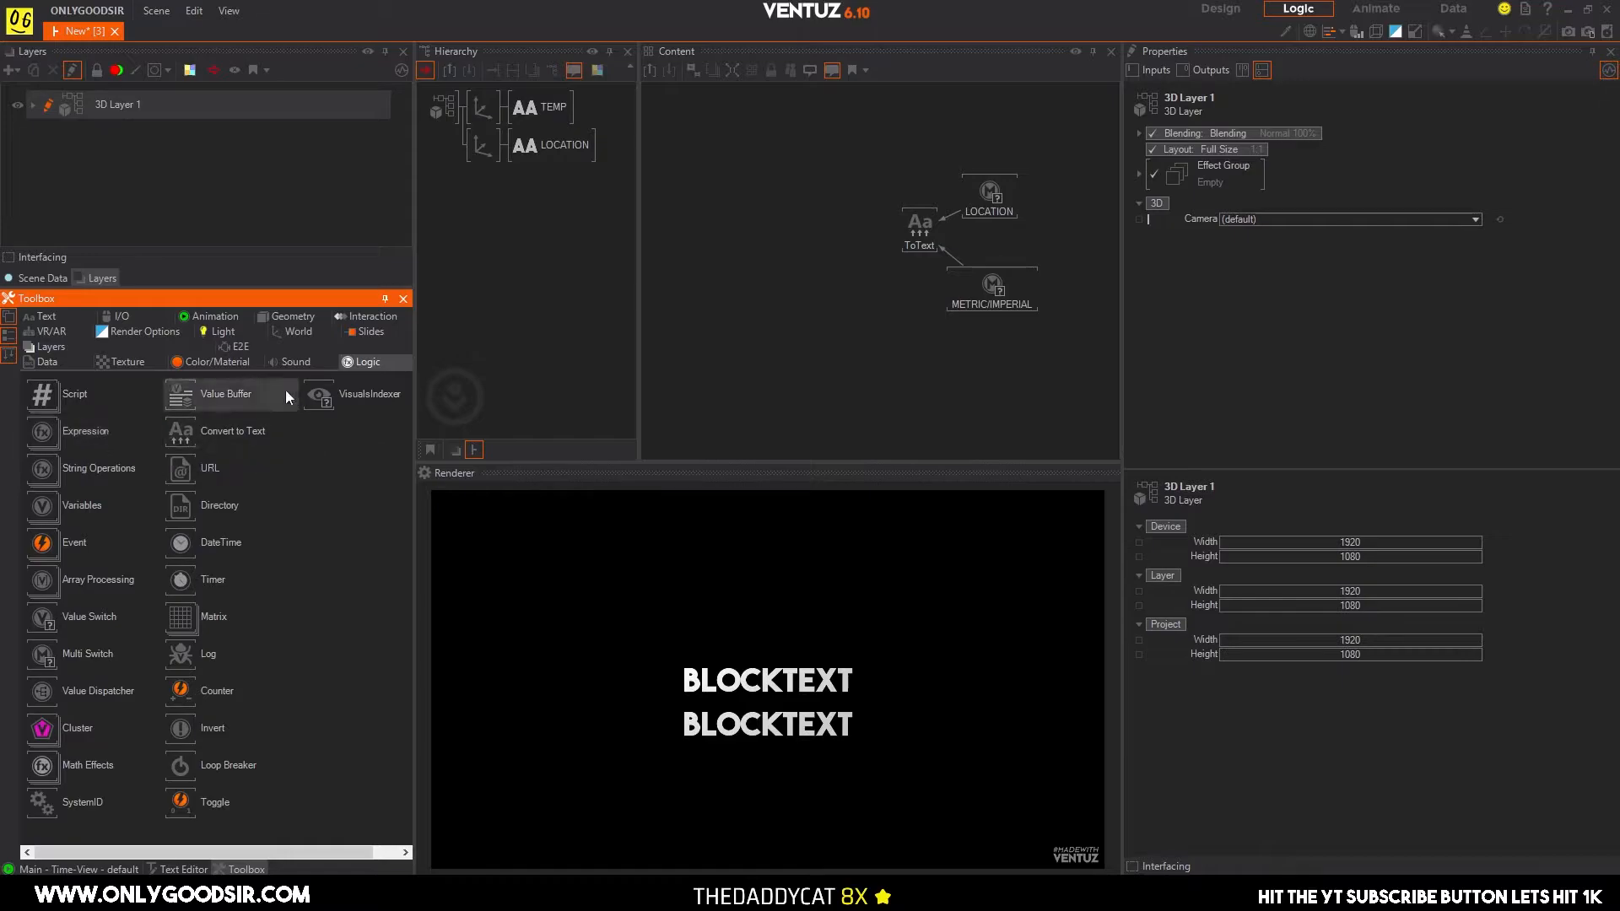
{"action": "left_click", "coordinate": [58, 362]}
{"action": "left_click_drag", "start_coordinate": [85, 395], "coordinate": [868, 246]}
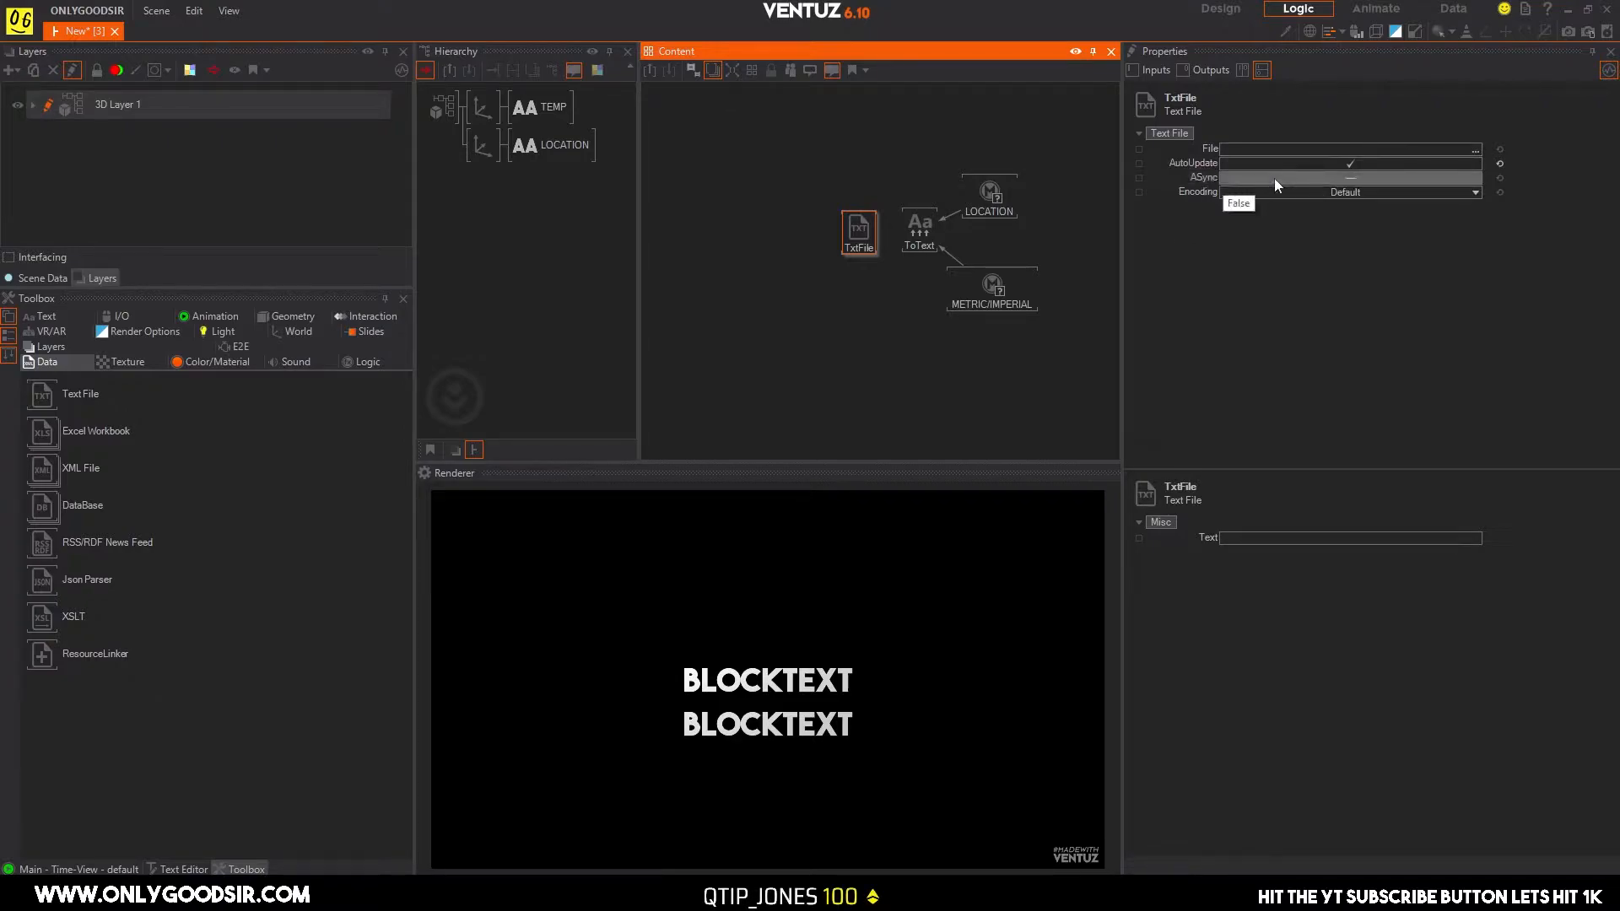
Enable ASync on the Text File node and bind its File property to the Convert to Text node's Formatted output.
{"action": "left_click", "coordinate": [1318, 179]}
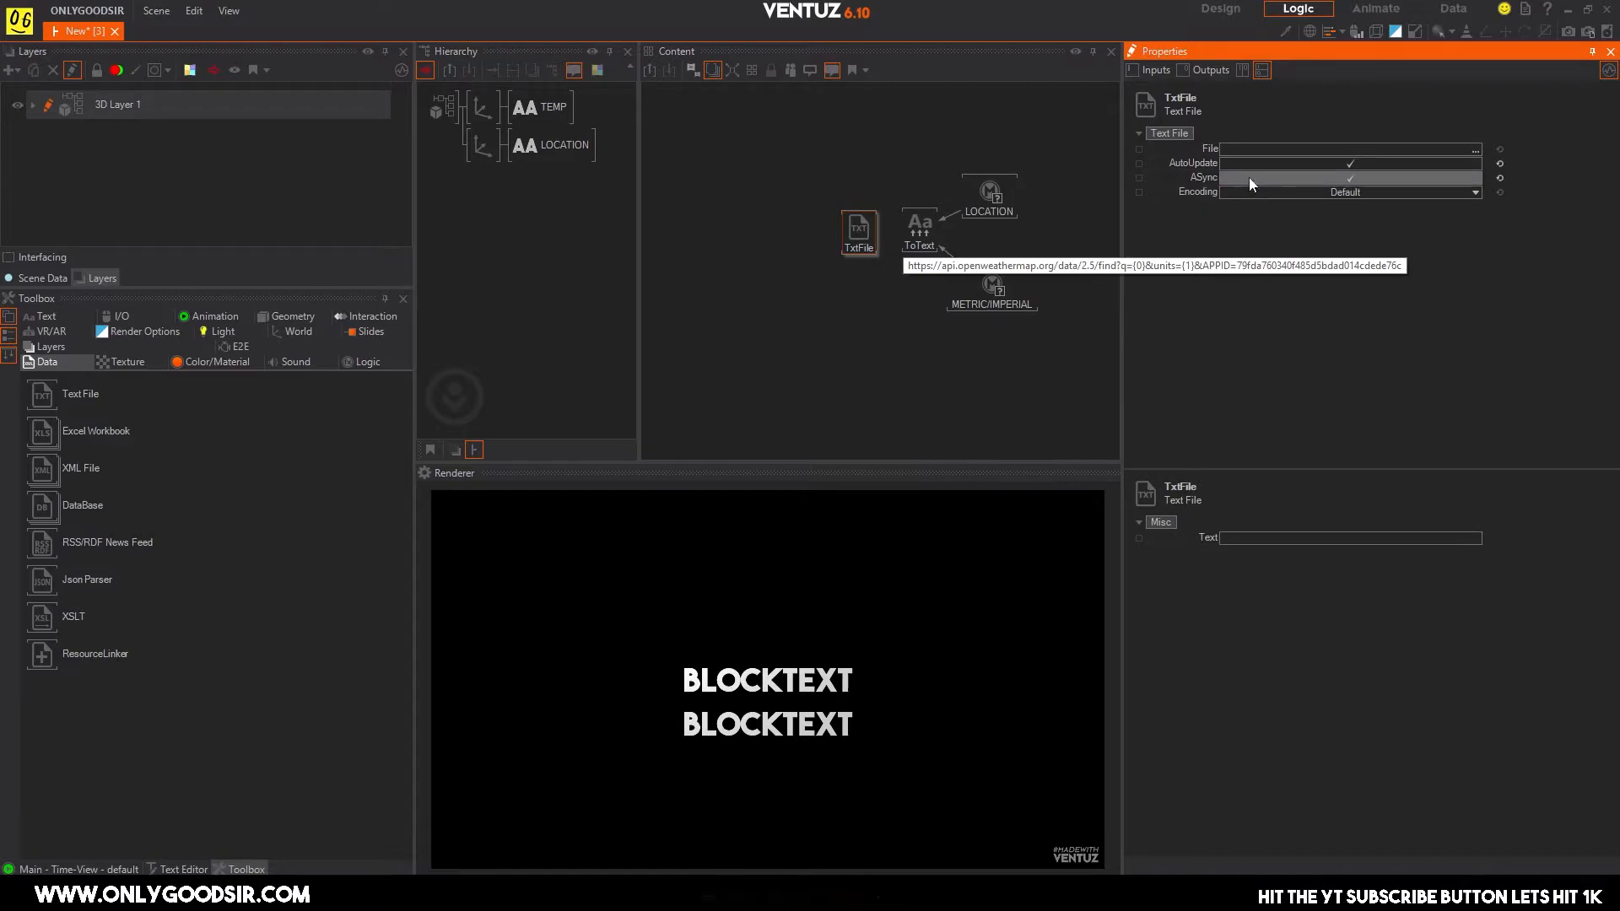
{"action": "left_click_drag", "start_coordinate": [1192, 147], "coordinate": [920, 237]}
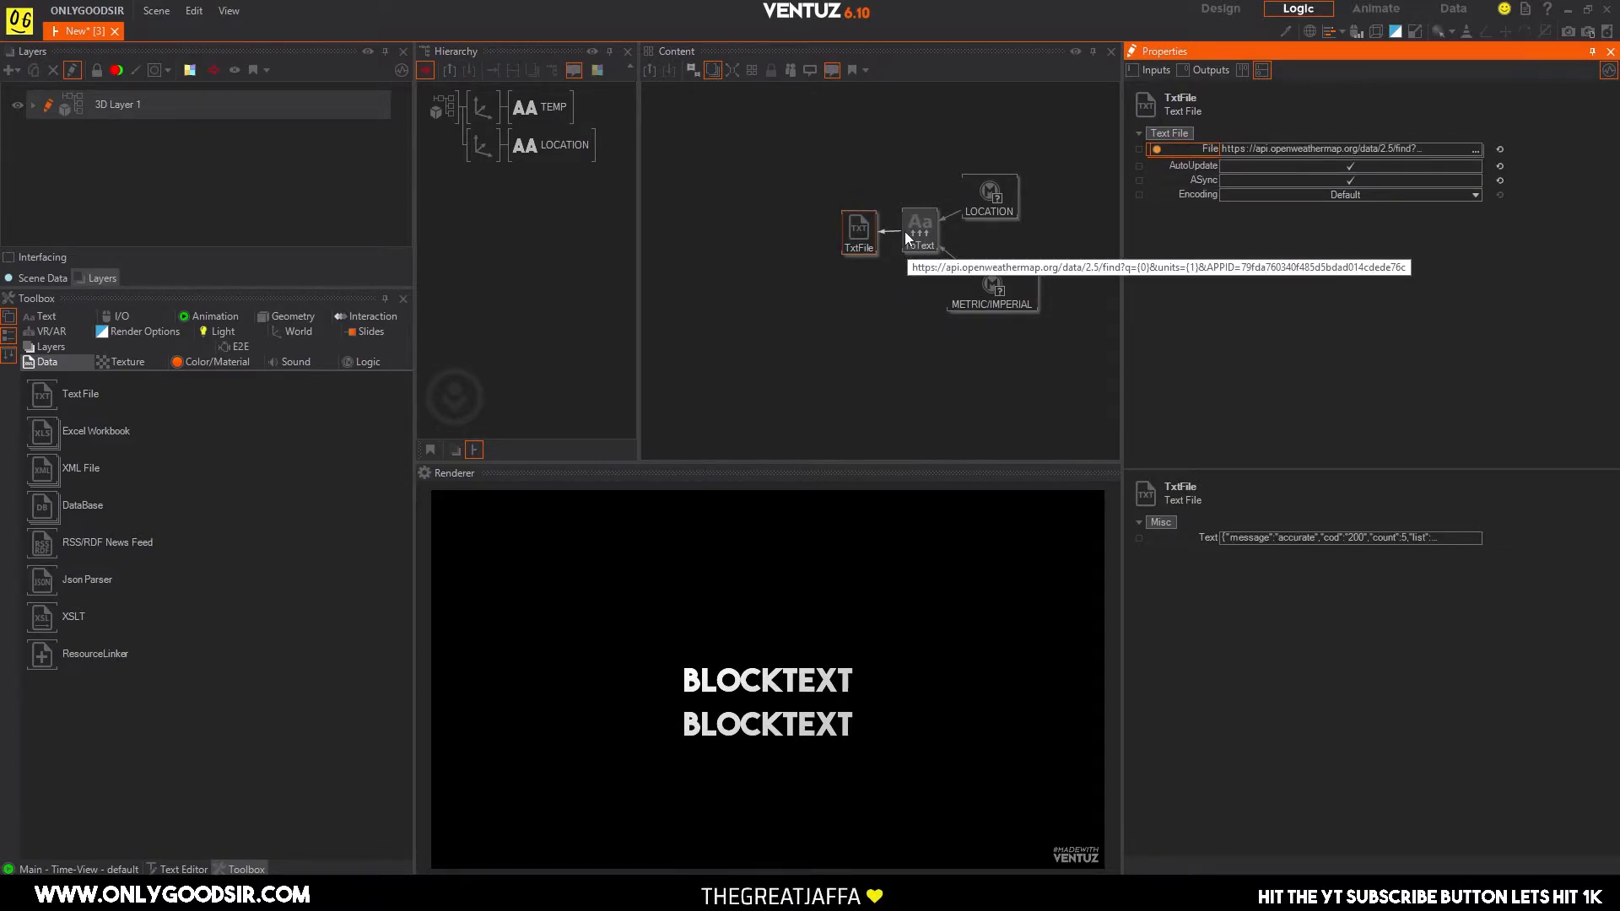
{"action": "left_click", "coordinate": [854, 228]}
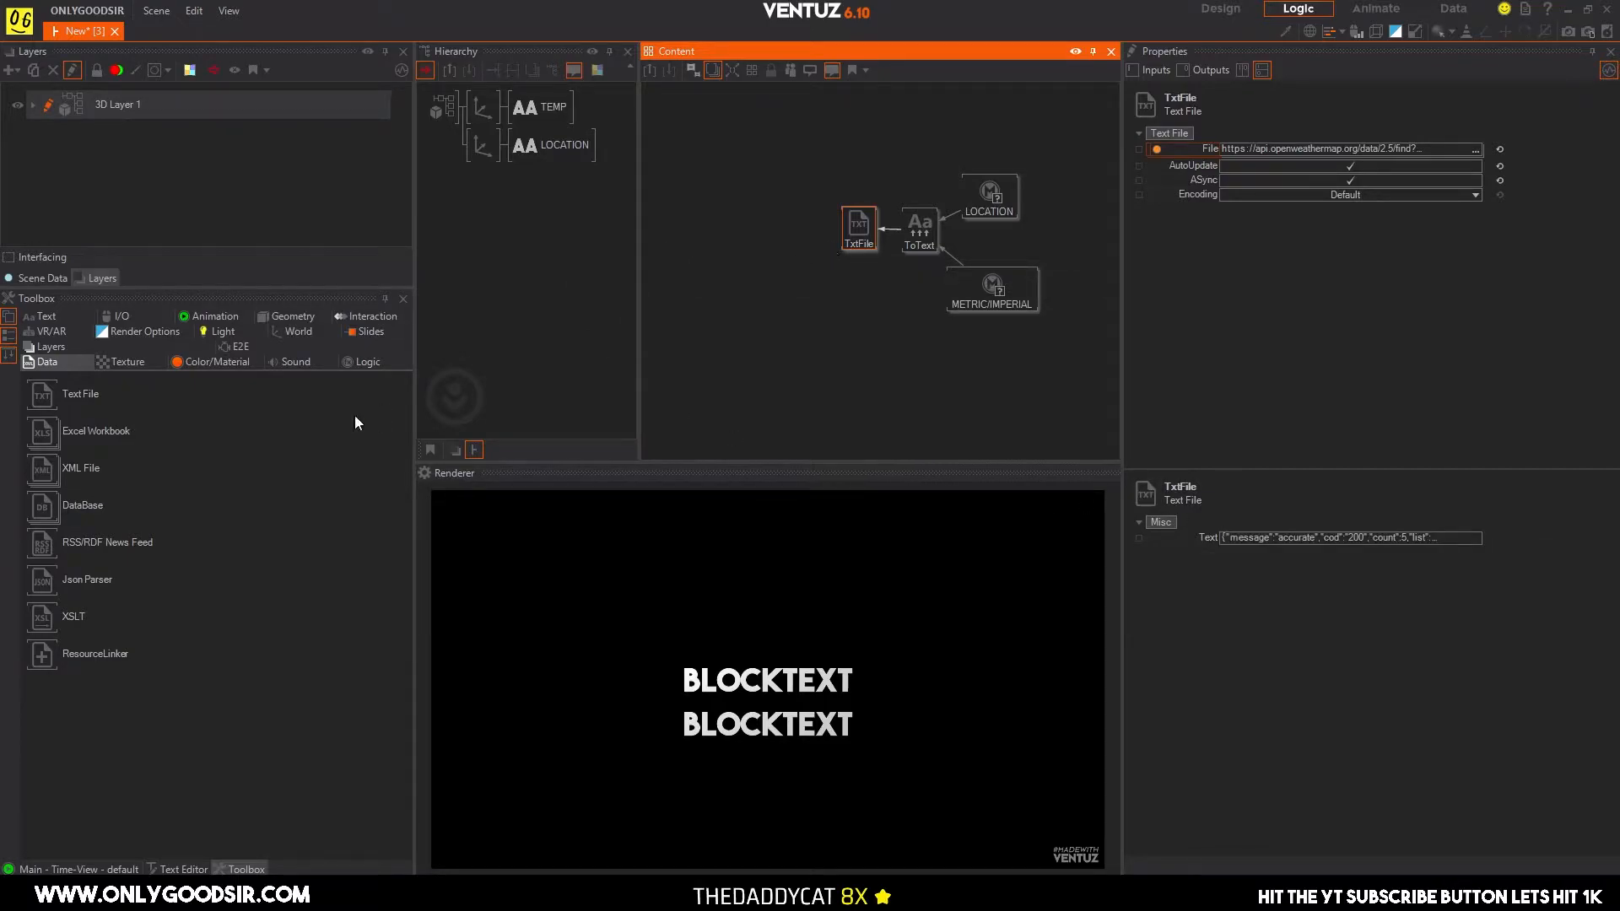
Add a Json Parser node beside the Text File node and bind its Json property to the Text File's Text output.
{"action": "left_click_drag", "start_coordinate": [38, 580], "coordinate": [780, 221]}
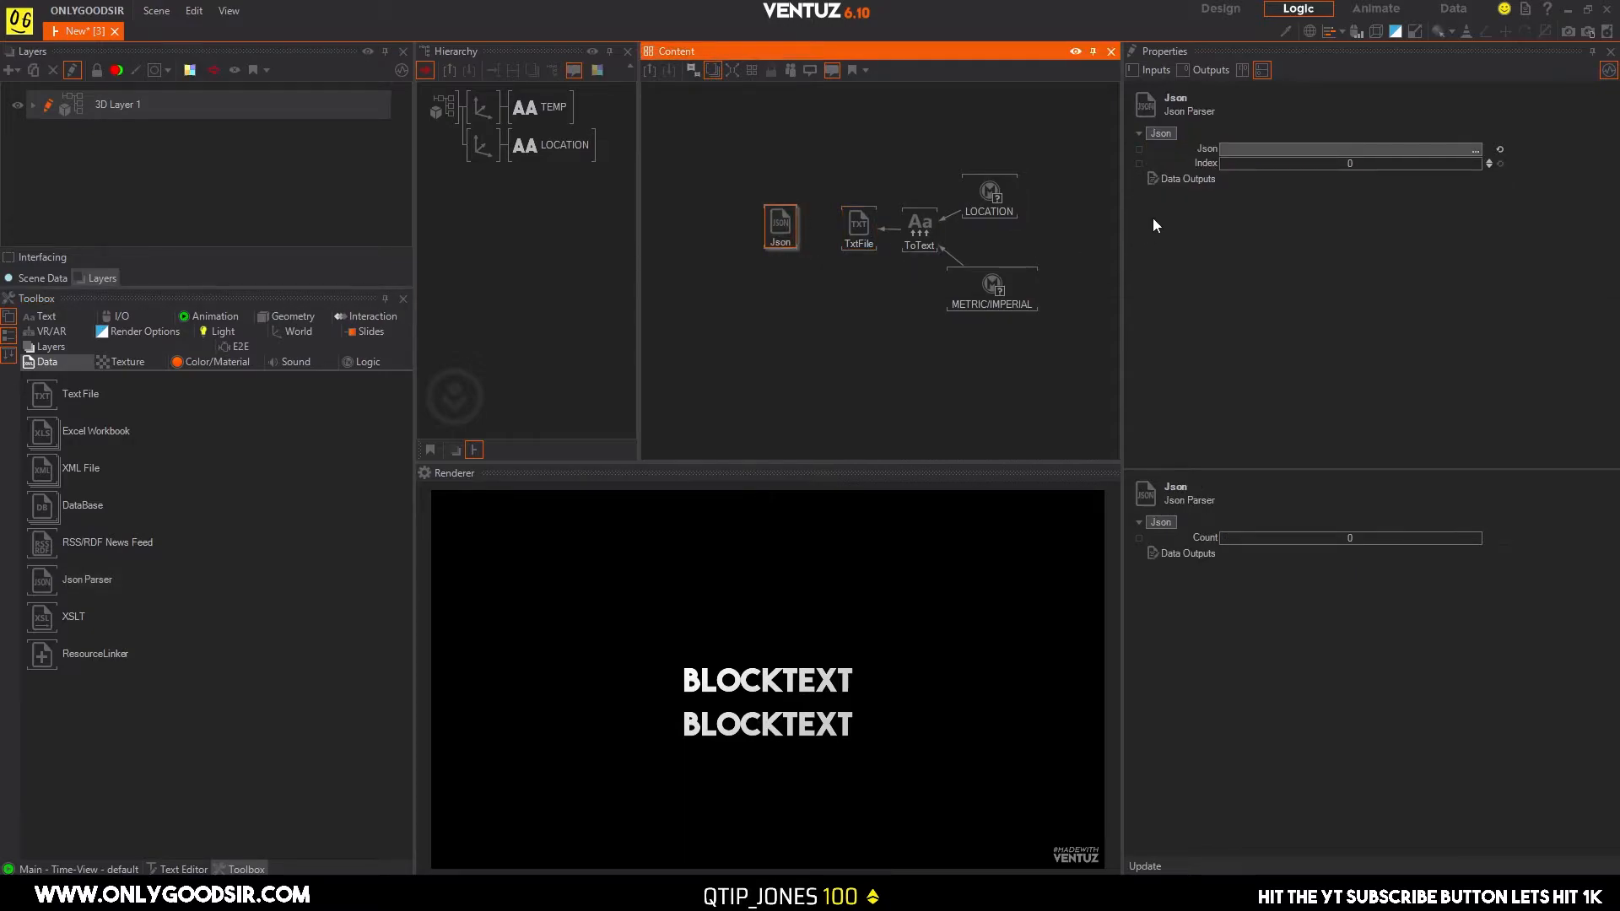
{"action": "left_click_drag", "start_coordinate": [1188, 152], "coordinate": [849, 227]}
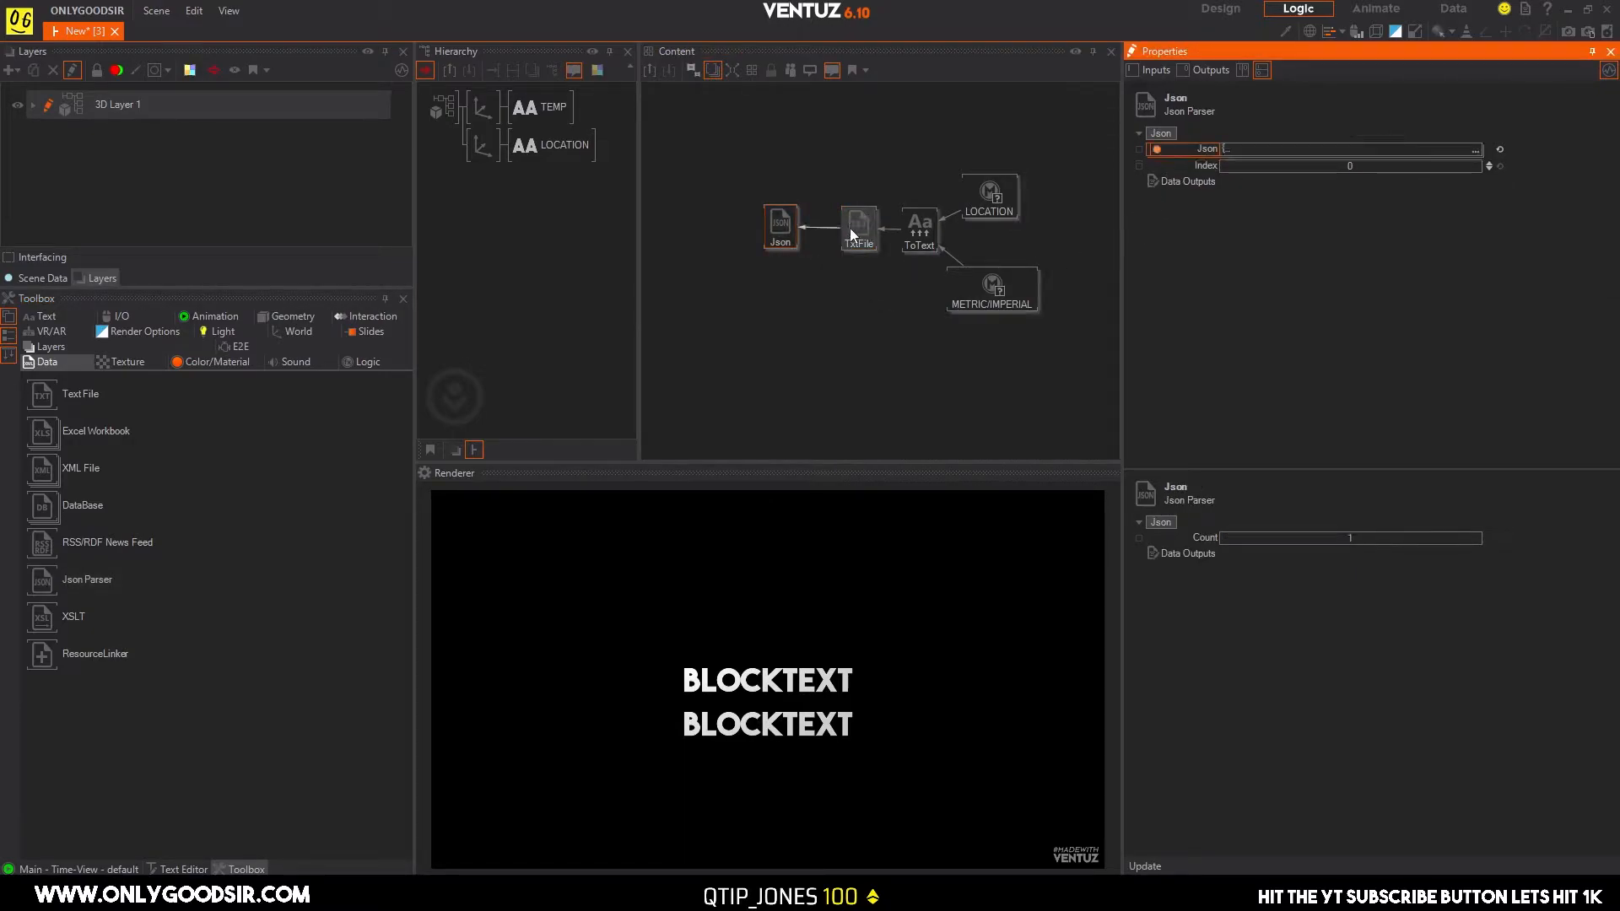
{"action": "left_click", "coordinate": [792, 236]}
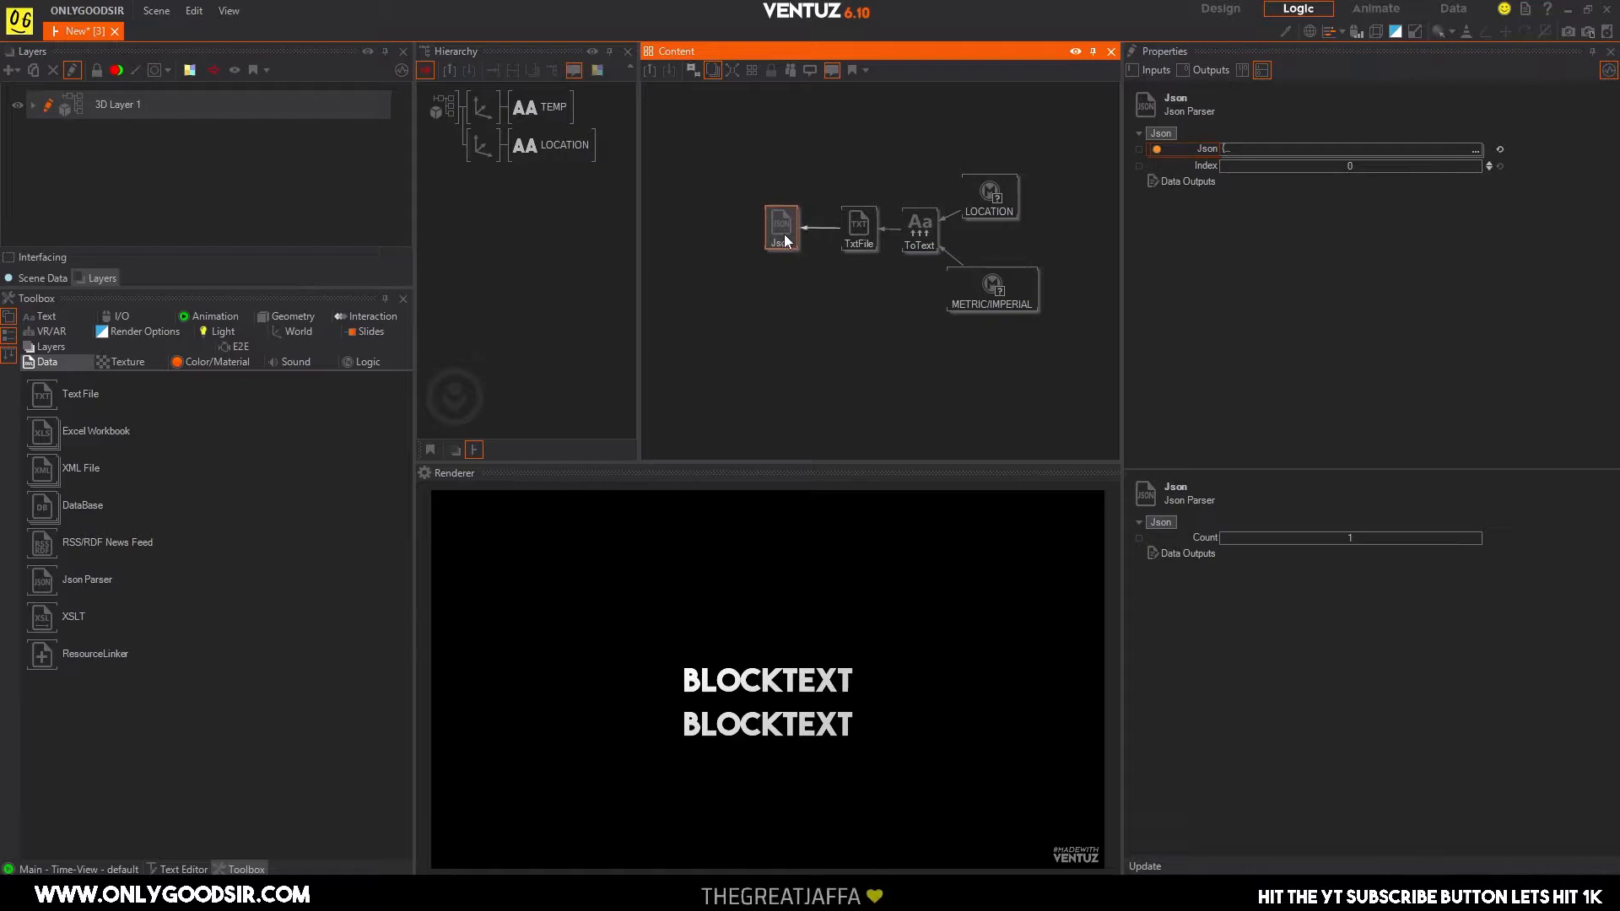
{"action": "left_click_drag", "start_coordinate": [783, 234], "coordinate": [792, 236]}
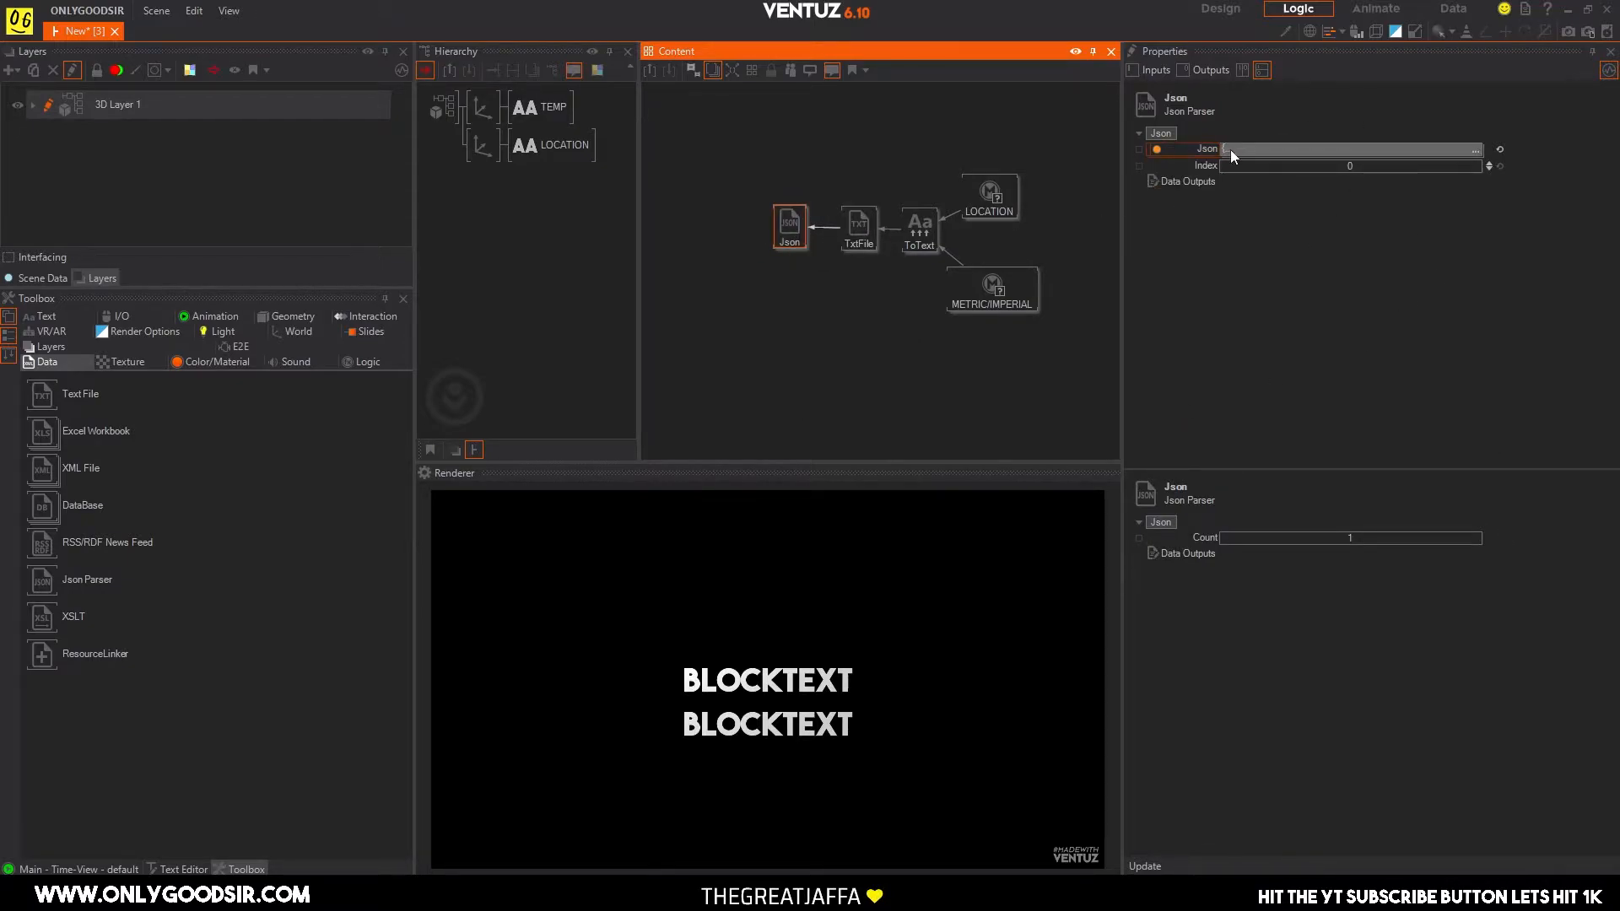
Update the Json Parser from its current JSON text to create the message, cod, count and list outputs.
{"action": "mouse_move", "coordinate": [1230, 149]}
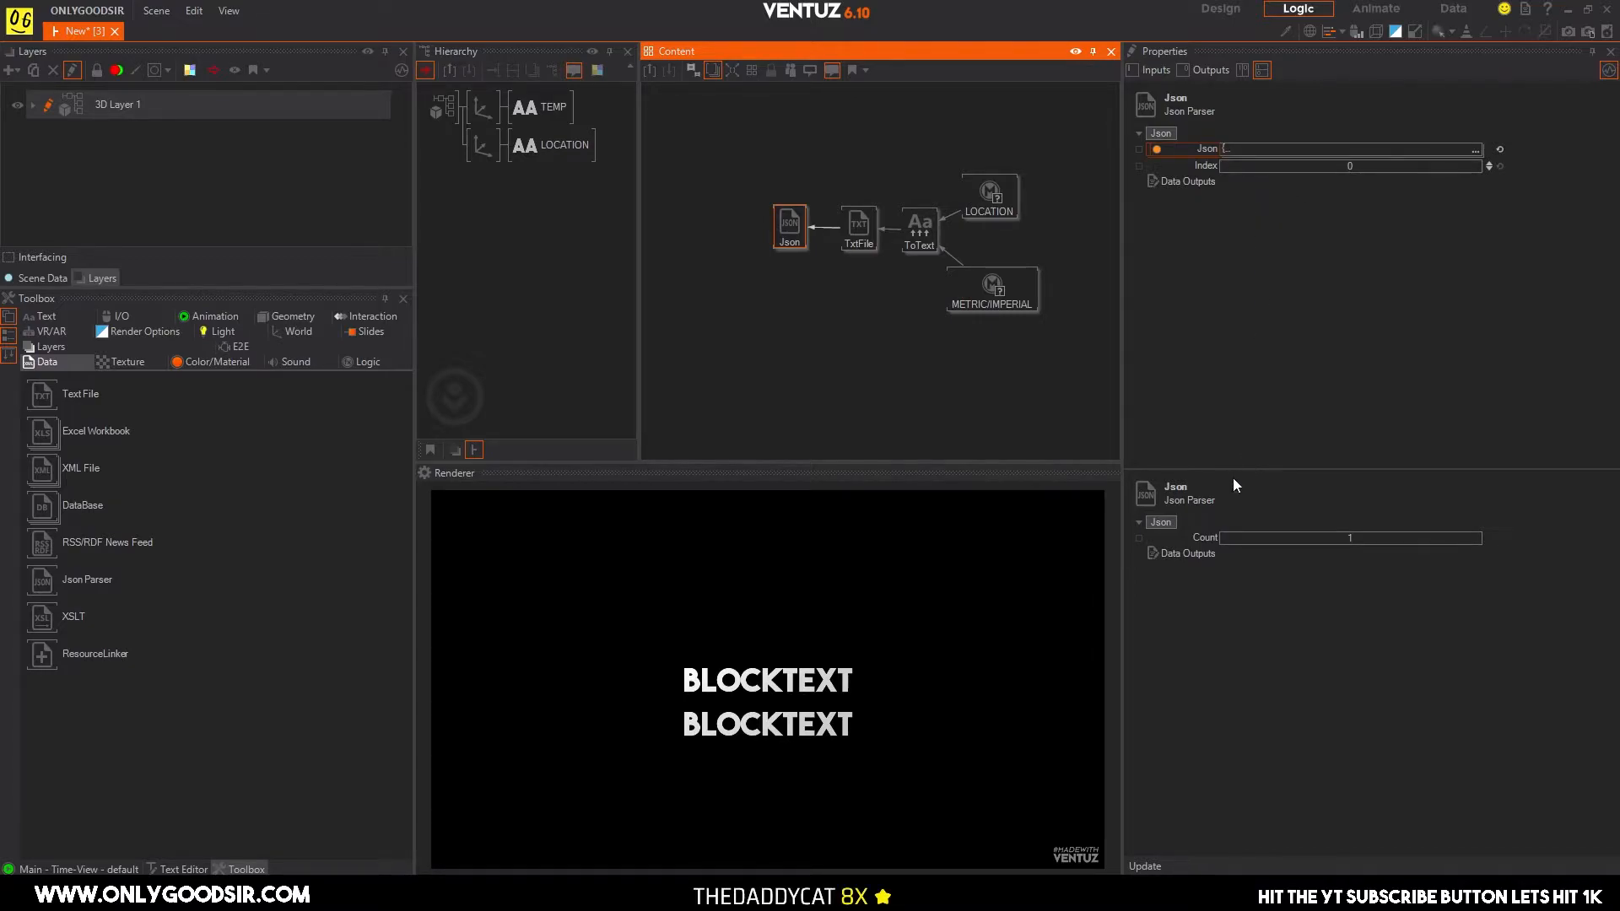
{"action": "left_click", "coordinate": [1144, 865]}
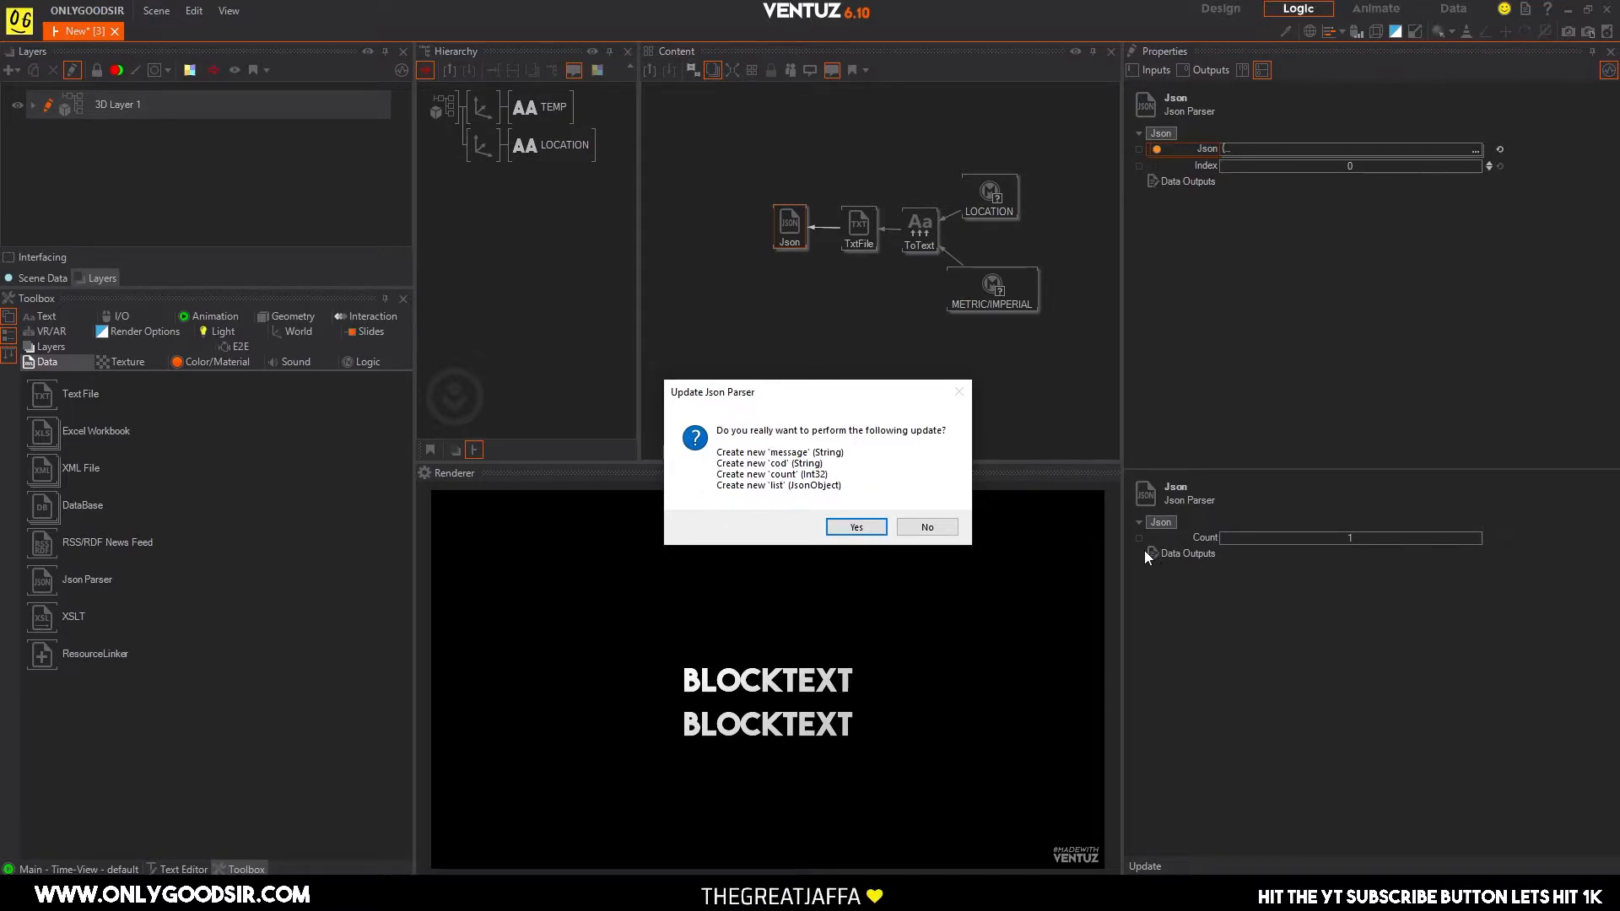
{"action": "left_click", "coordinate": [855, 528]}
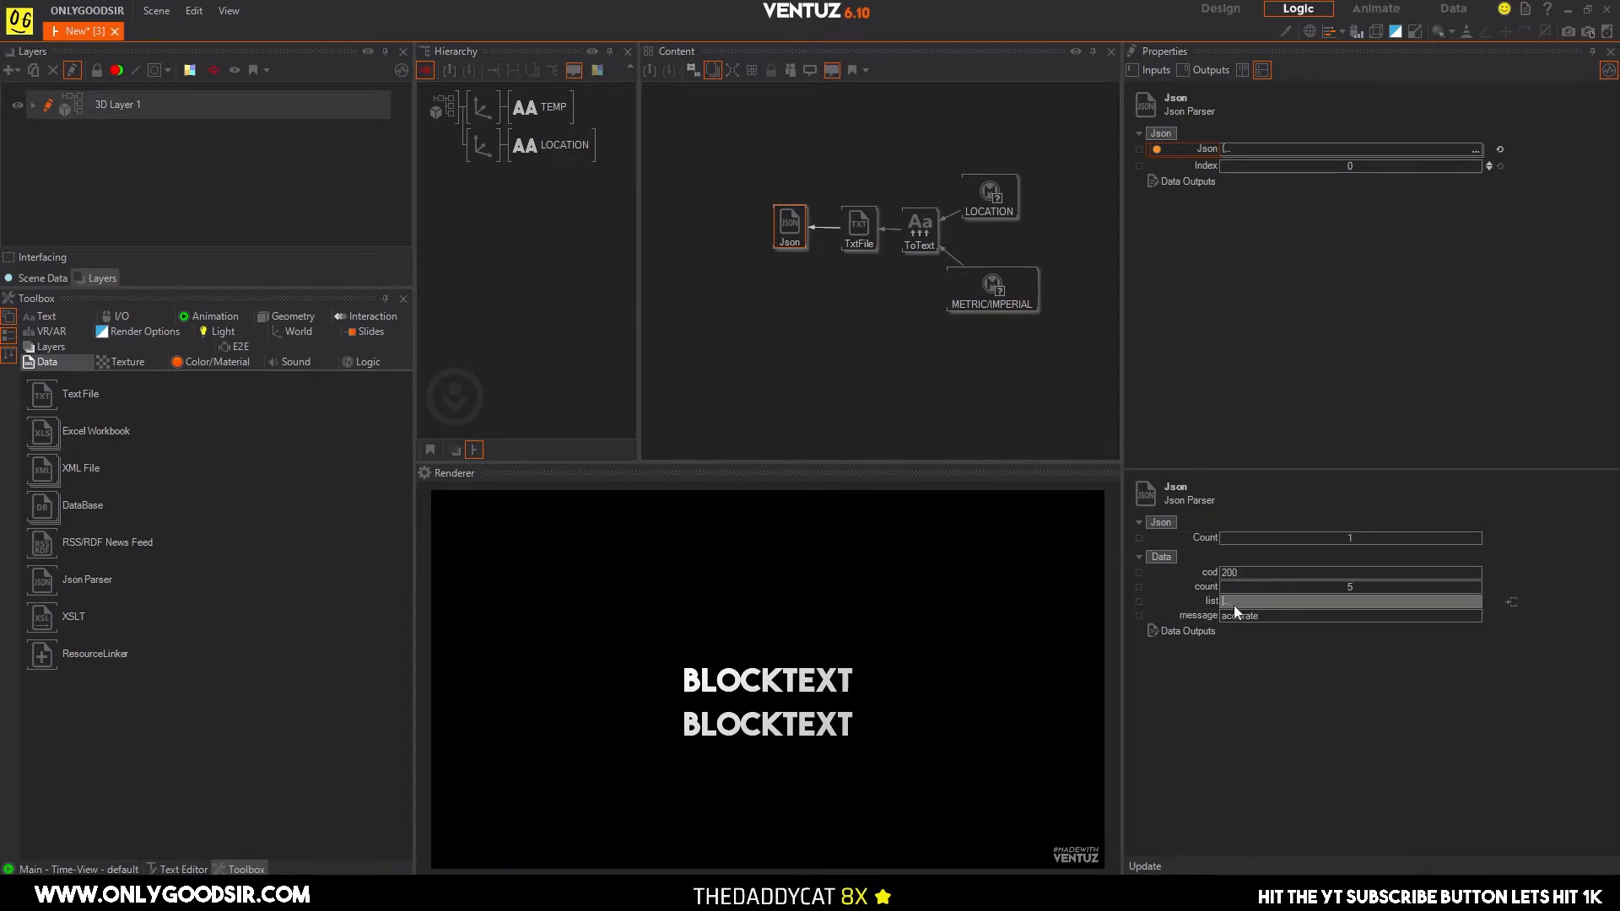
Create a child Json Parser from the list output and place it above the parent Json node, away from the Text File chain.
{"action": "mouse_move", "coordinate": [1234, 605]}
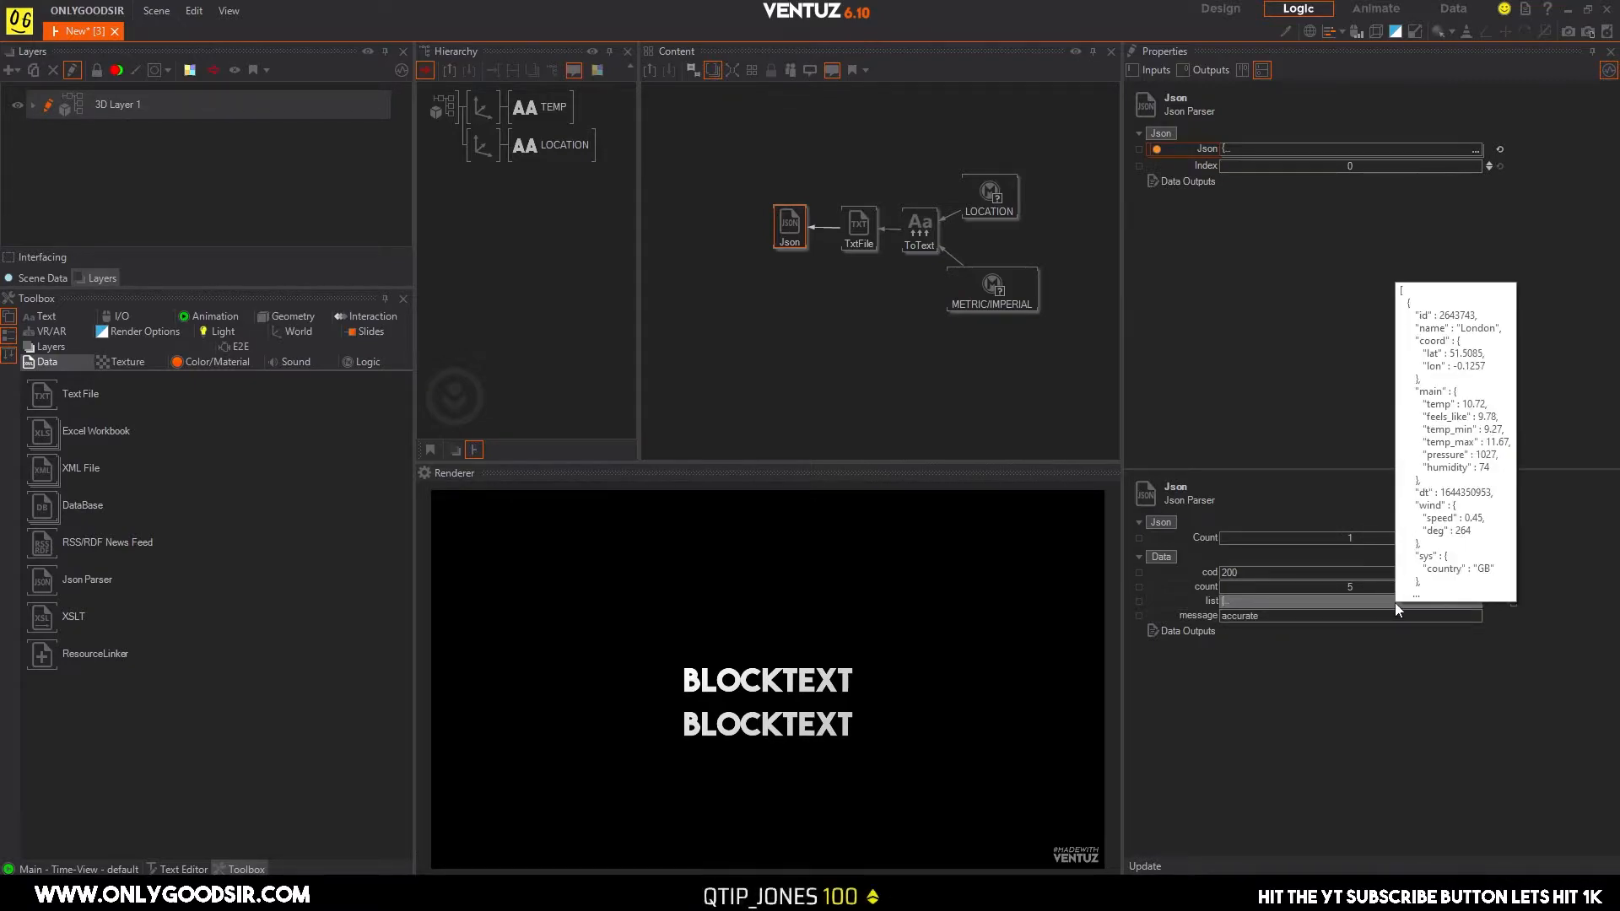
{"action": "left_click", "coordinate": [1512, 601]}
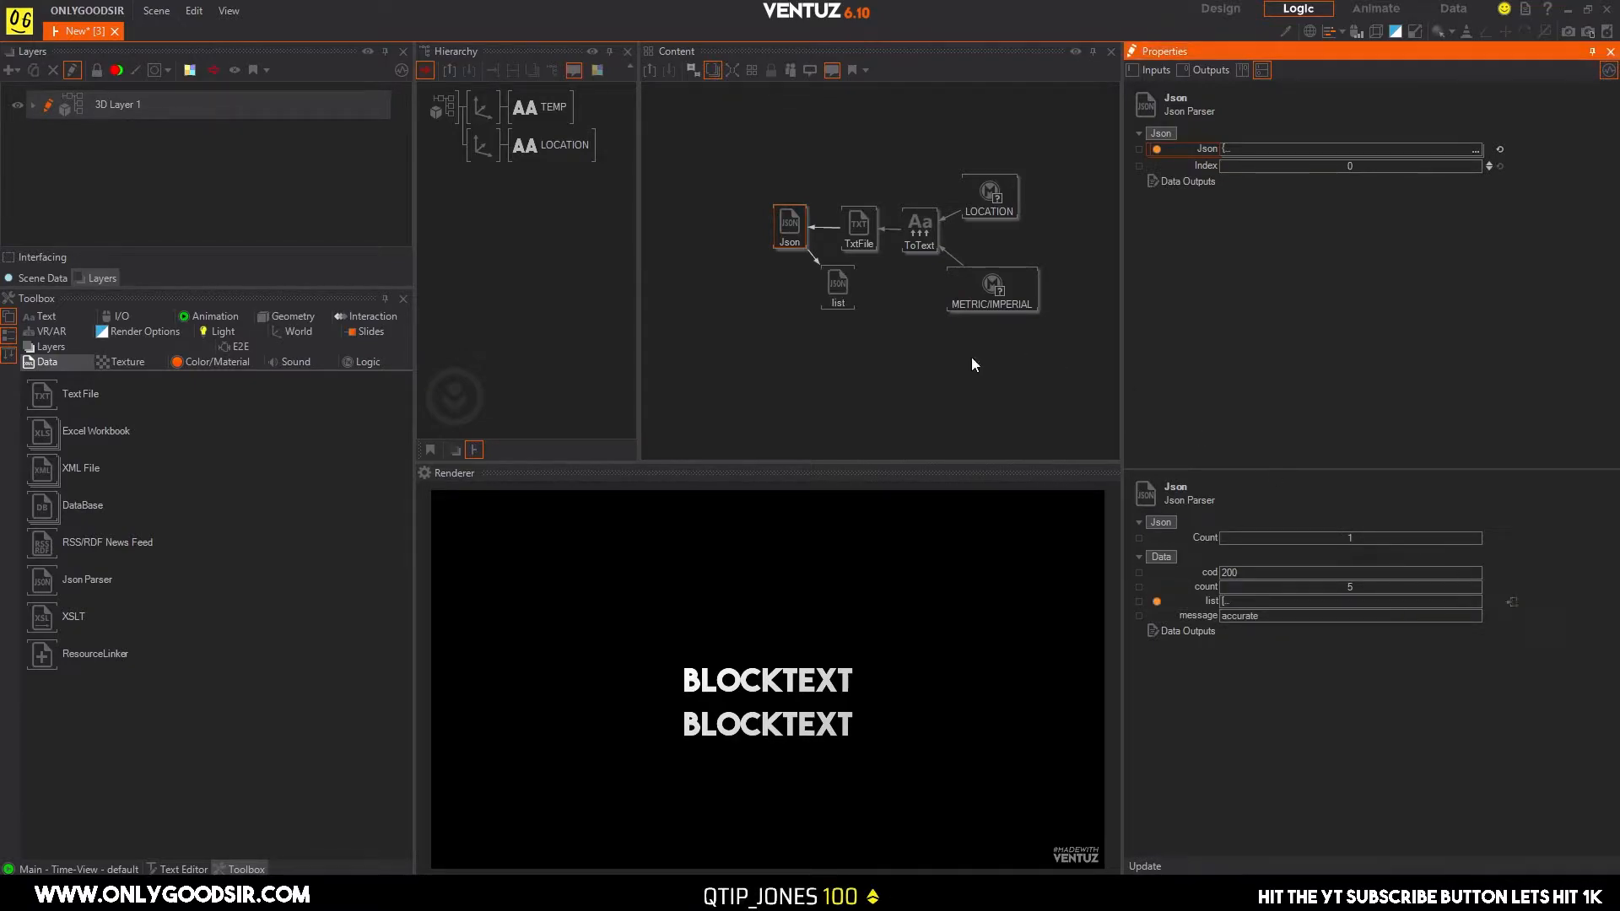
{"action": "left_click_drag", "start_coordinate": [847, 286], "coordinate": [795, 296]}
{"action": "mouse_move", "coordinate": [798, 301]}
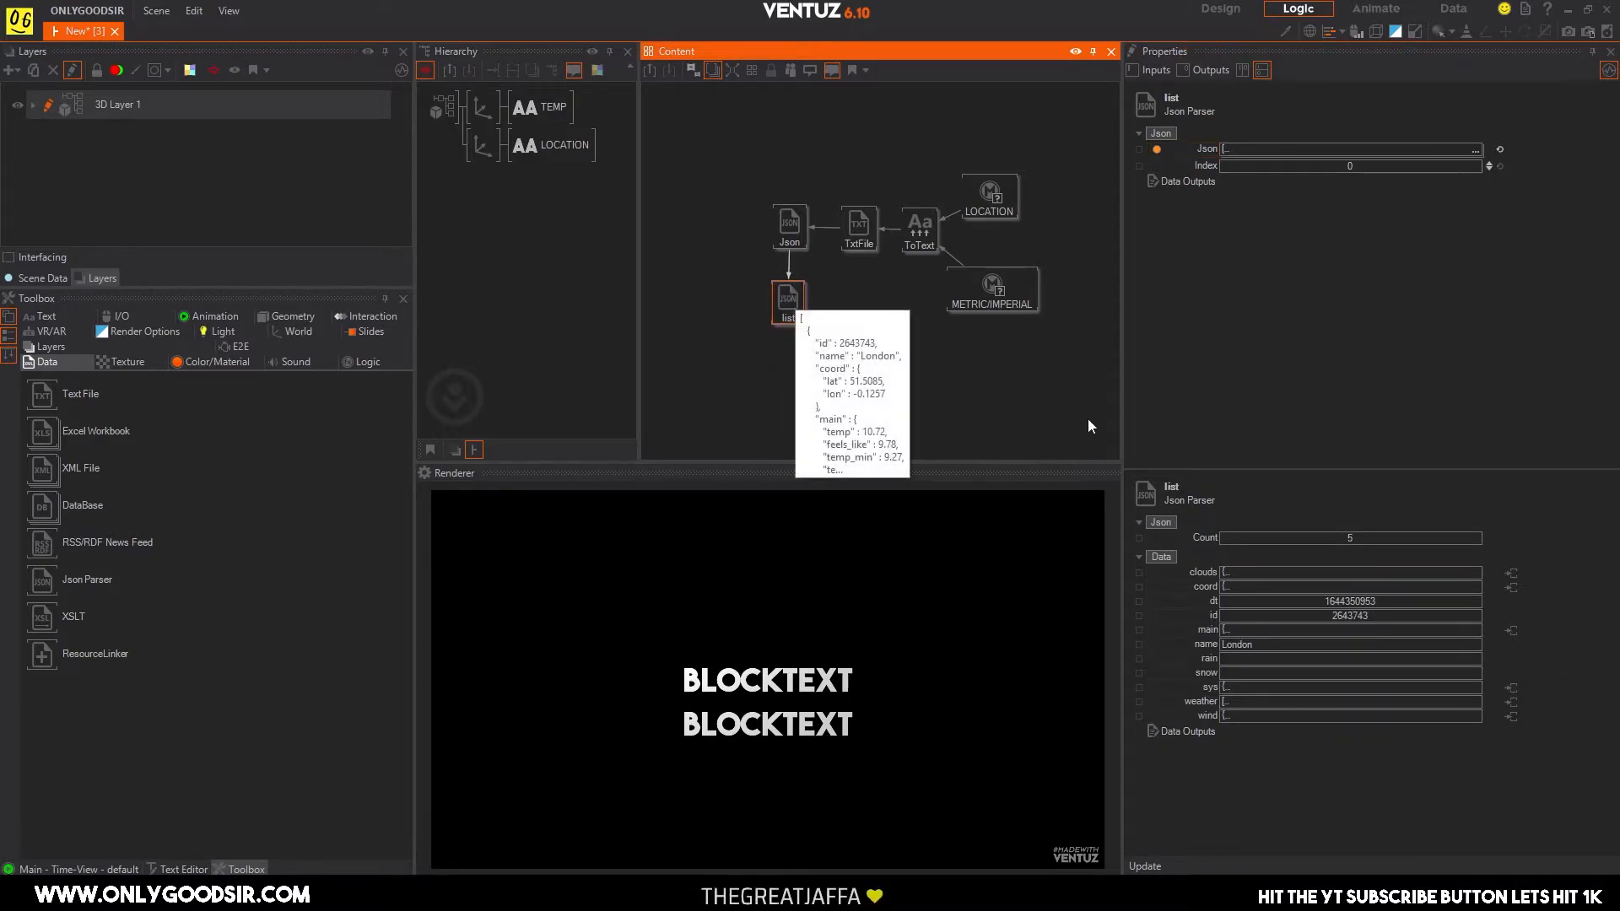
{"action": "left_click_drag", "start_coordinate": [794, 325], "coordinate": [780, 325]}
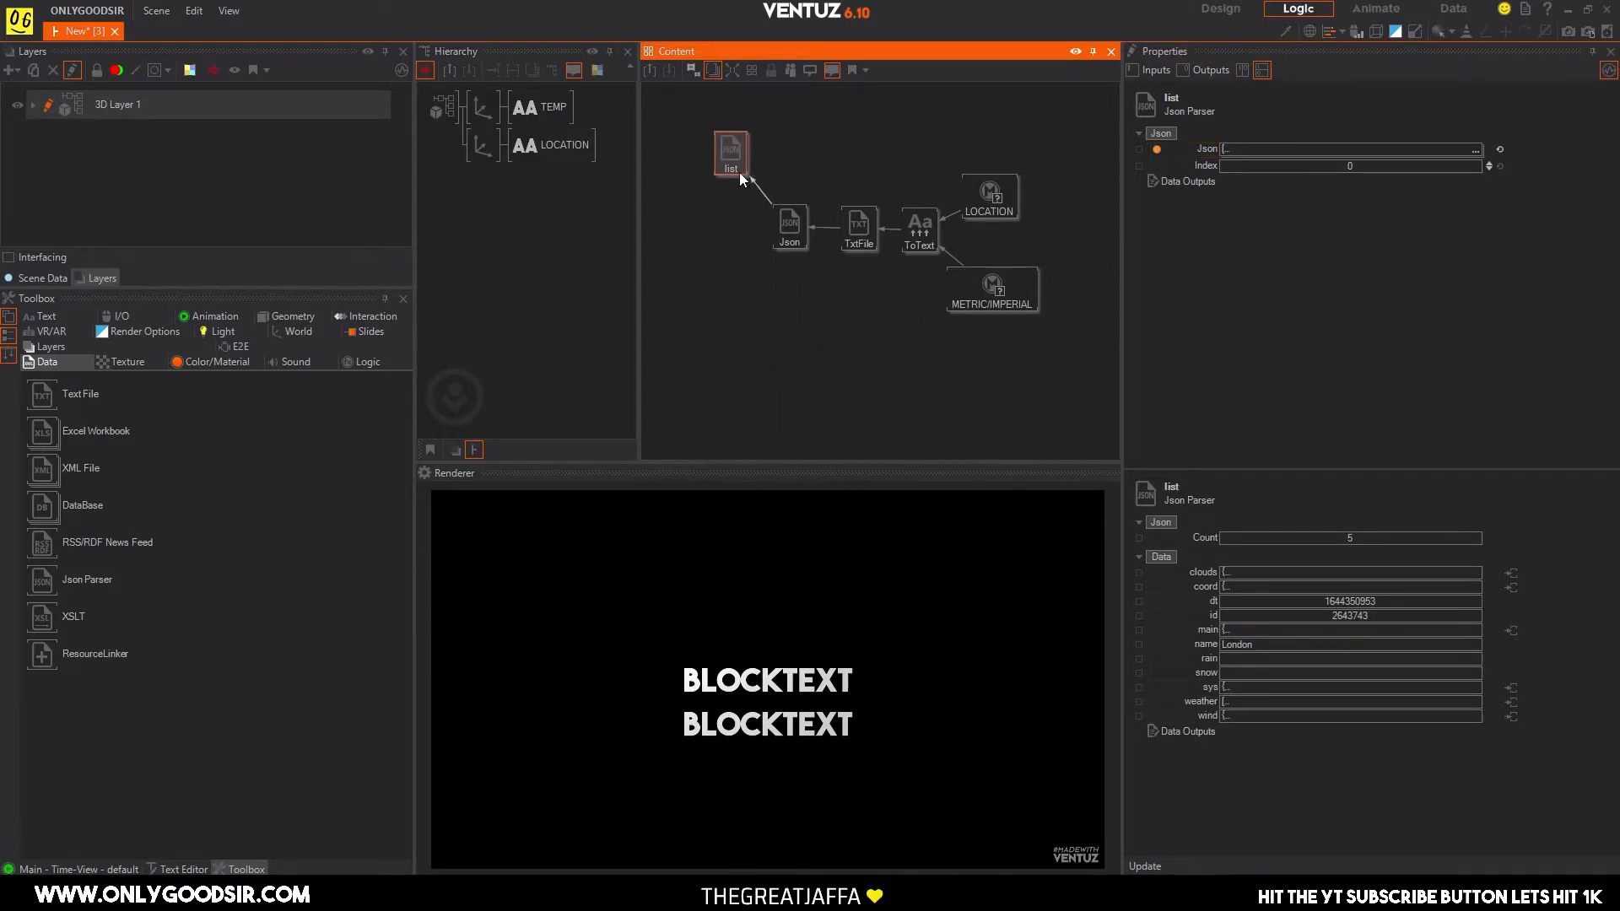
Place the list Json Parser beside the parent Json node, in line with the Text File chain.
{"action": "left_click_drag", "start_coordinate": [746, 147], "coordinate": [696, 227]}
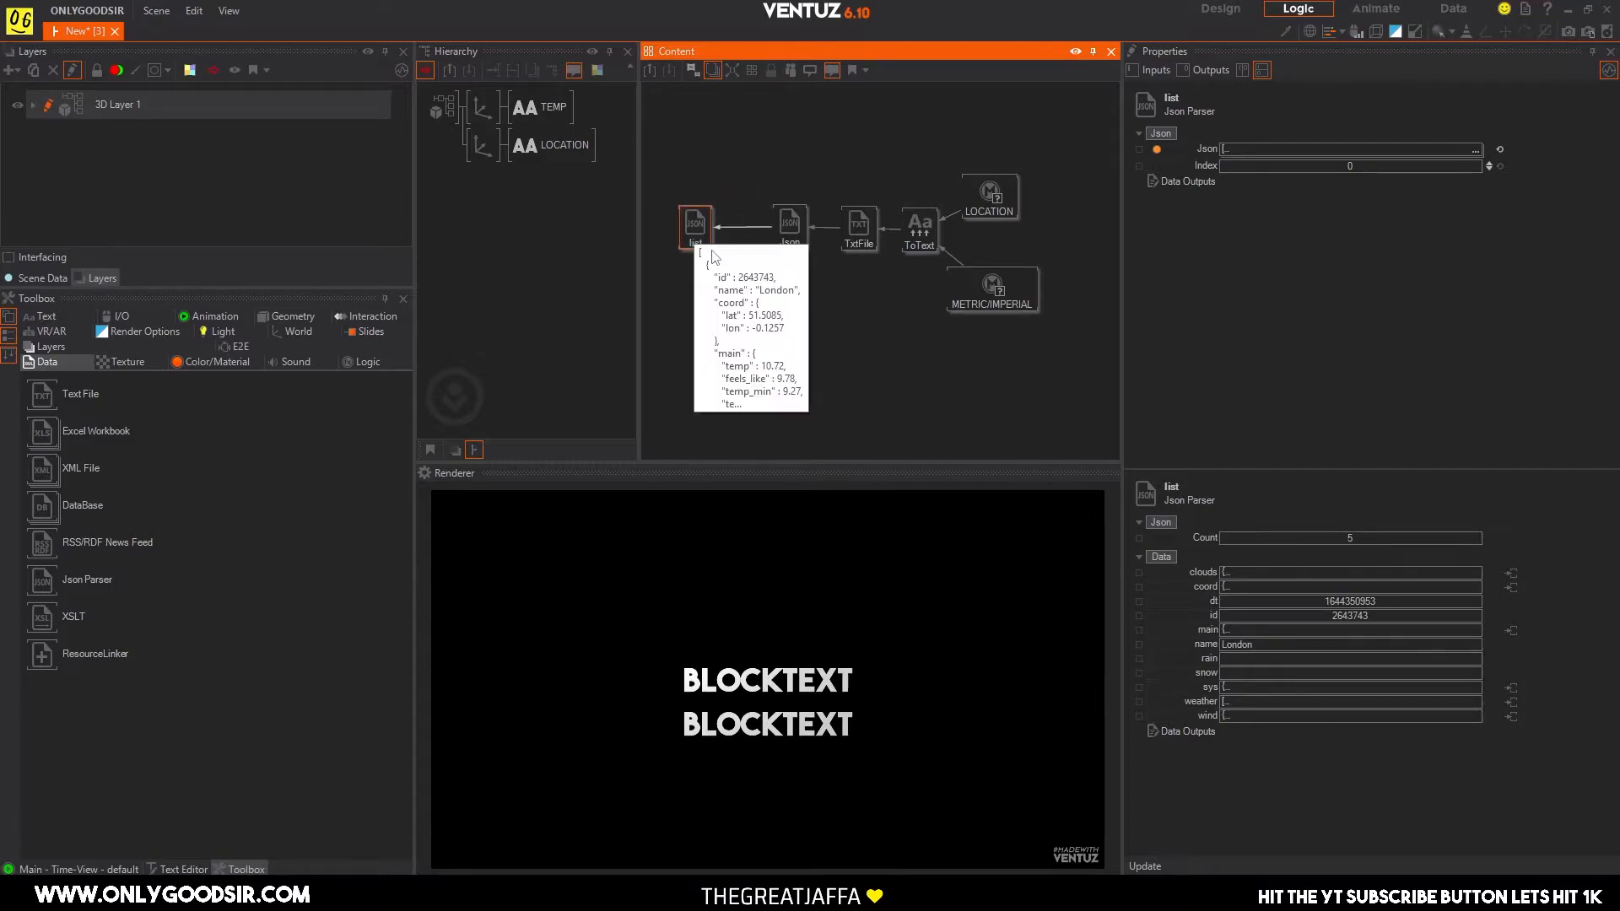
{"action": "scroll", "coordinate": [763, 322], "scroll_direction": "down", "scroll_amount": 2}
{"action": "middle_click_drag", "start_coordinate": [827, 321], "coordinate": [949, 331]}
{"action": "mouse_move", "coordinate": [827, 255]}
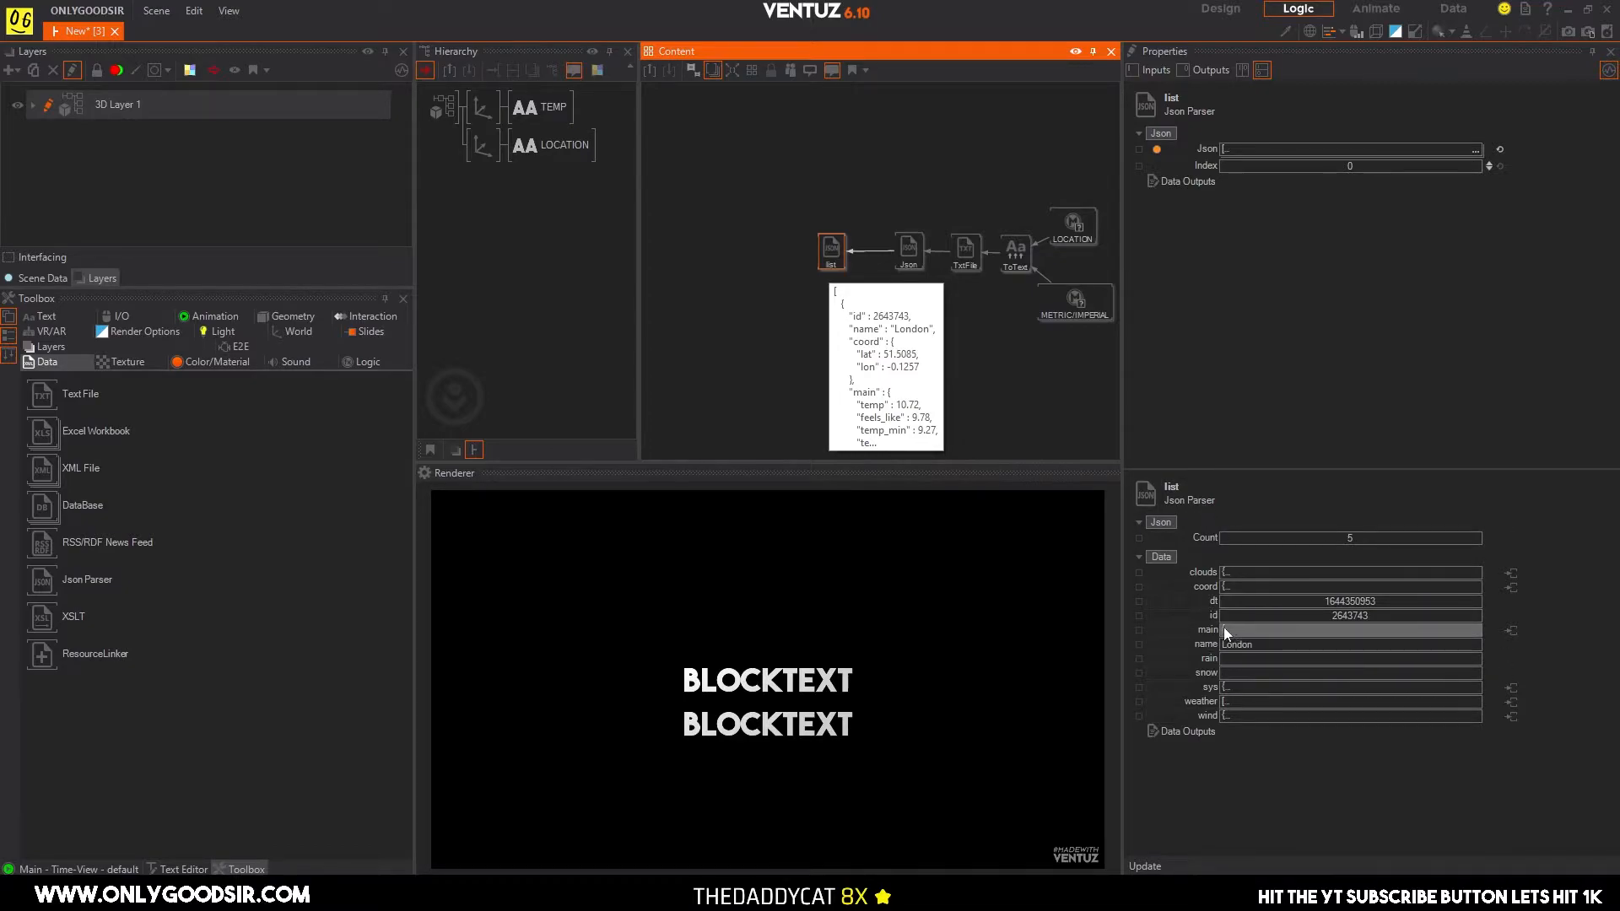
Create two child Json Parsers from the list node's main output and place the second one diagonally above the list node.
{"action": "mouse_move", "coordinate": [1244, 630]}
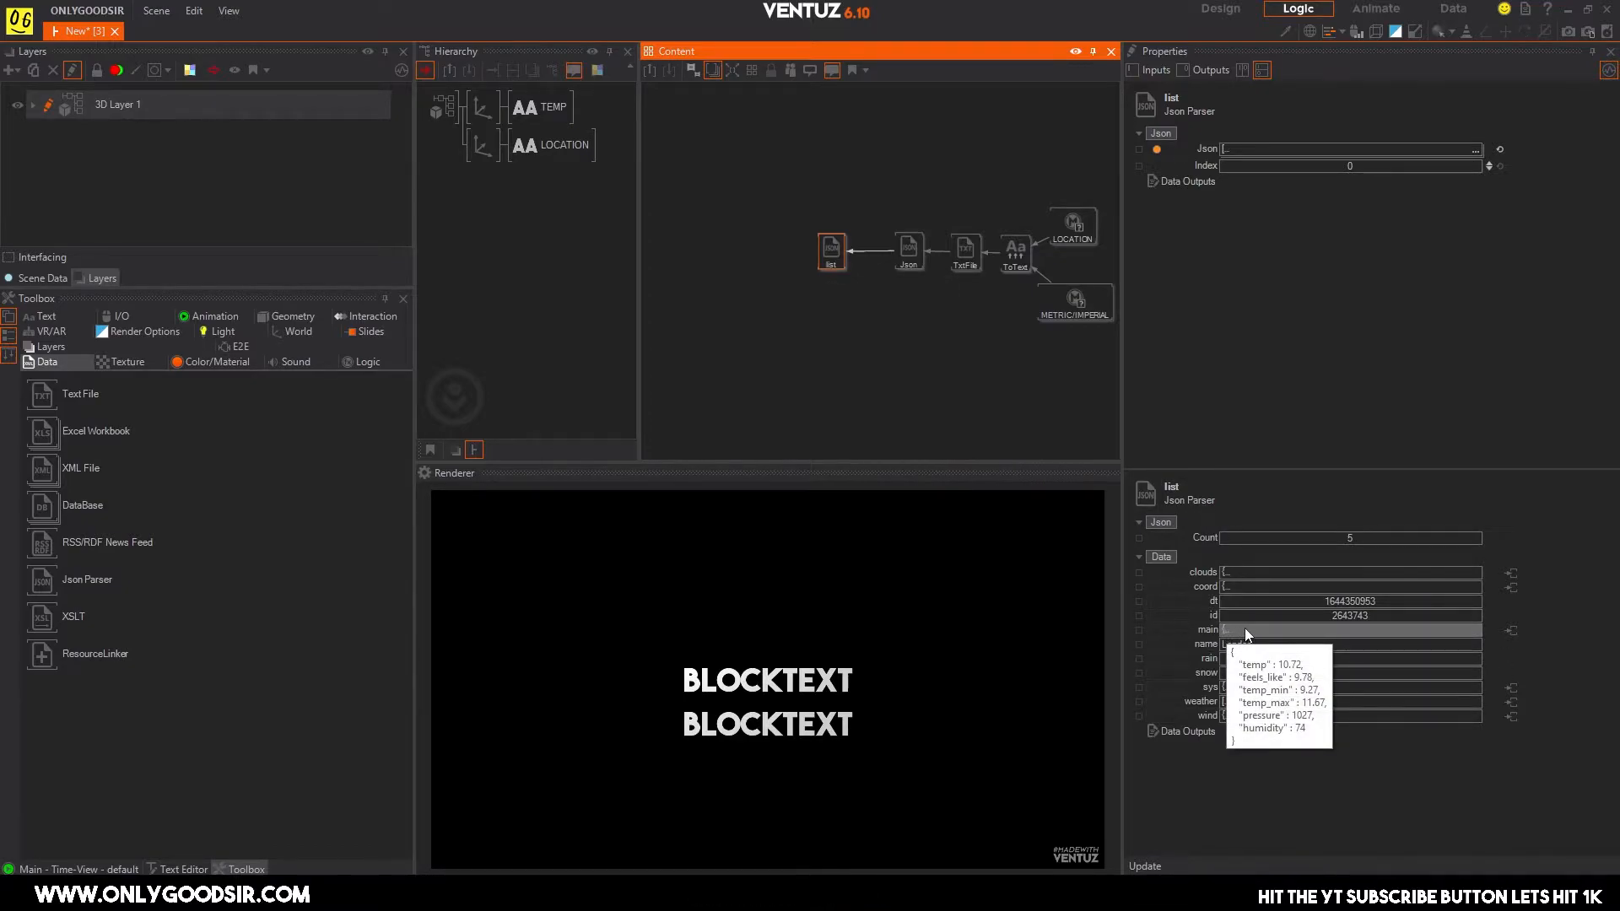
{"action": "left_click", "coordinate": [1510, 631]}
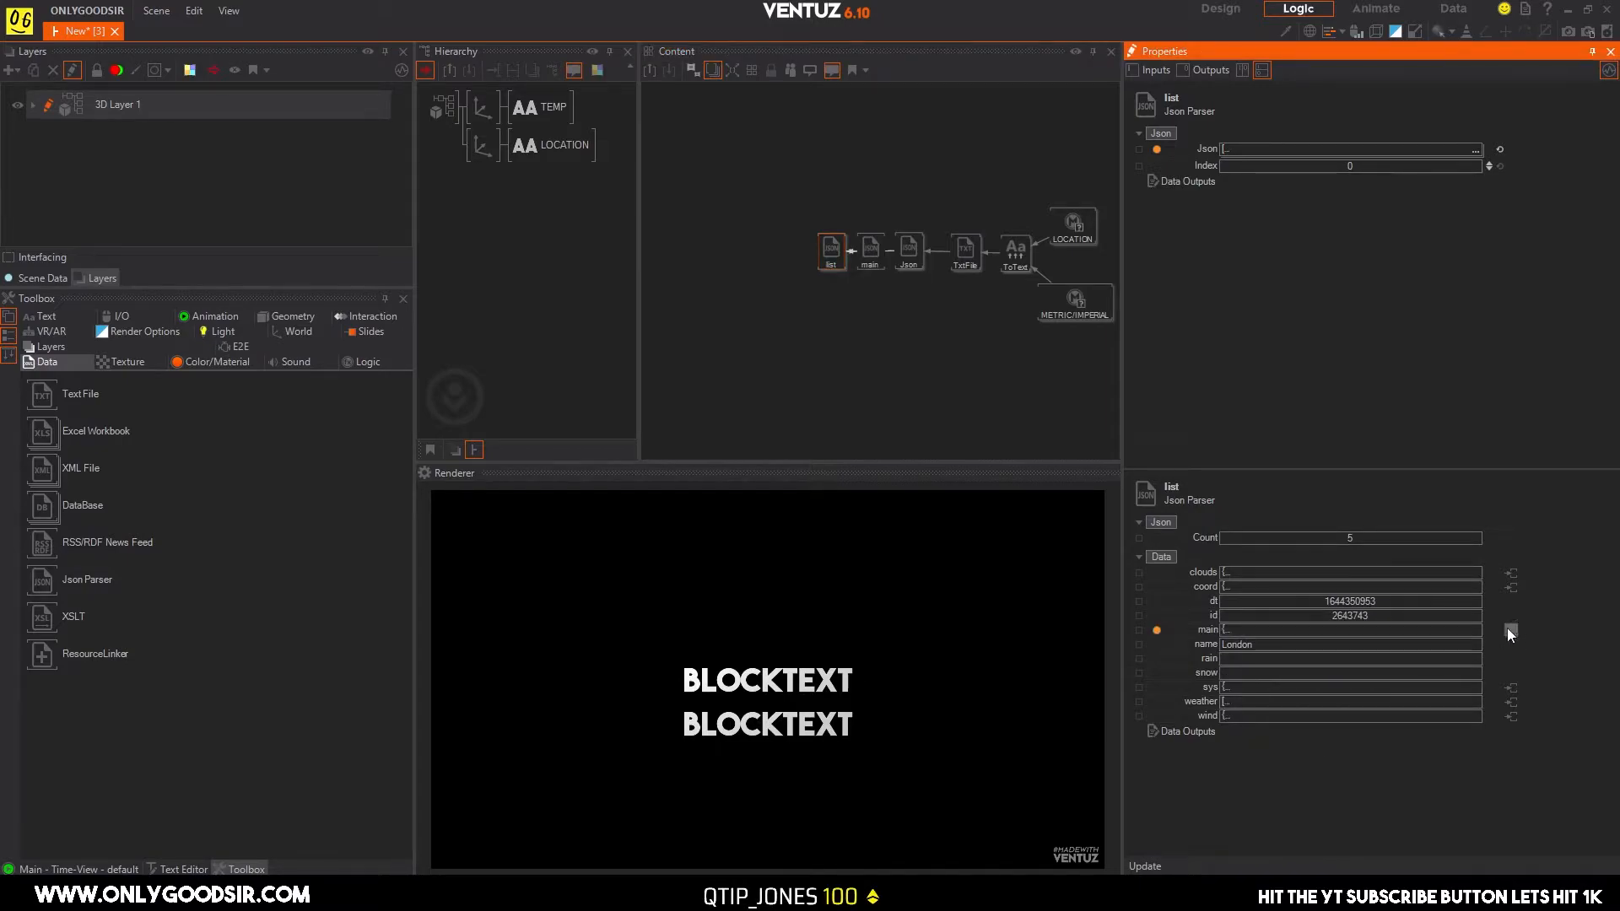
{"action": "left_click", "coordinate": [1511, 632]}
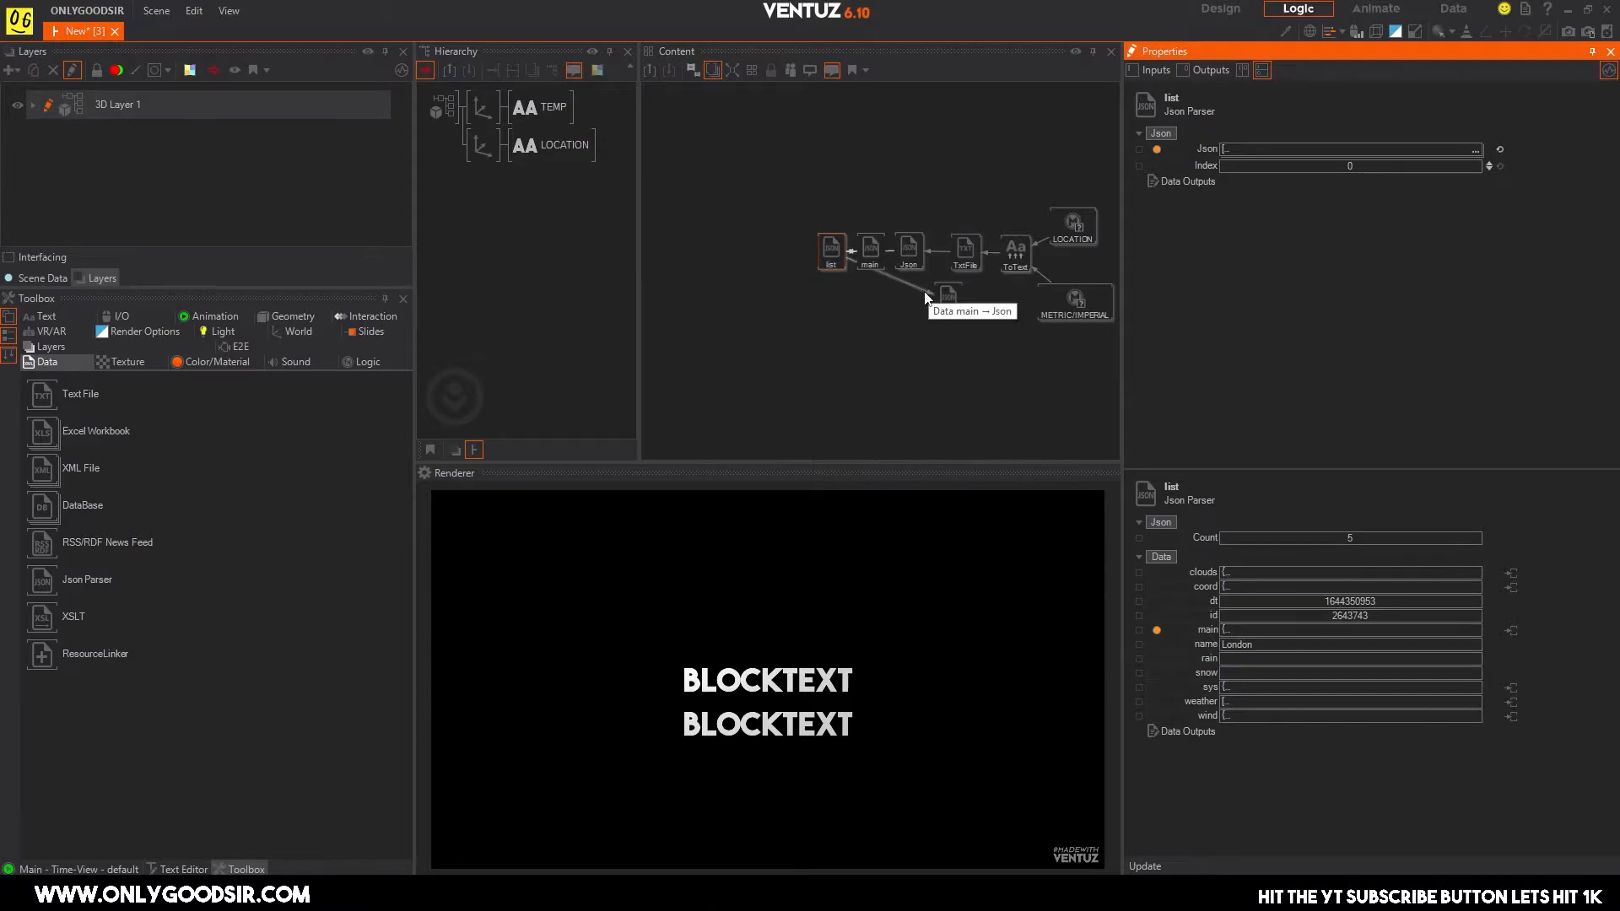
{"action": "left_click", "coordinate": [782, 190]}
{"action": "left_click_drag", "start_coordinate": [782, 190], "coordinate": [798, 185]}
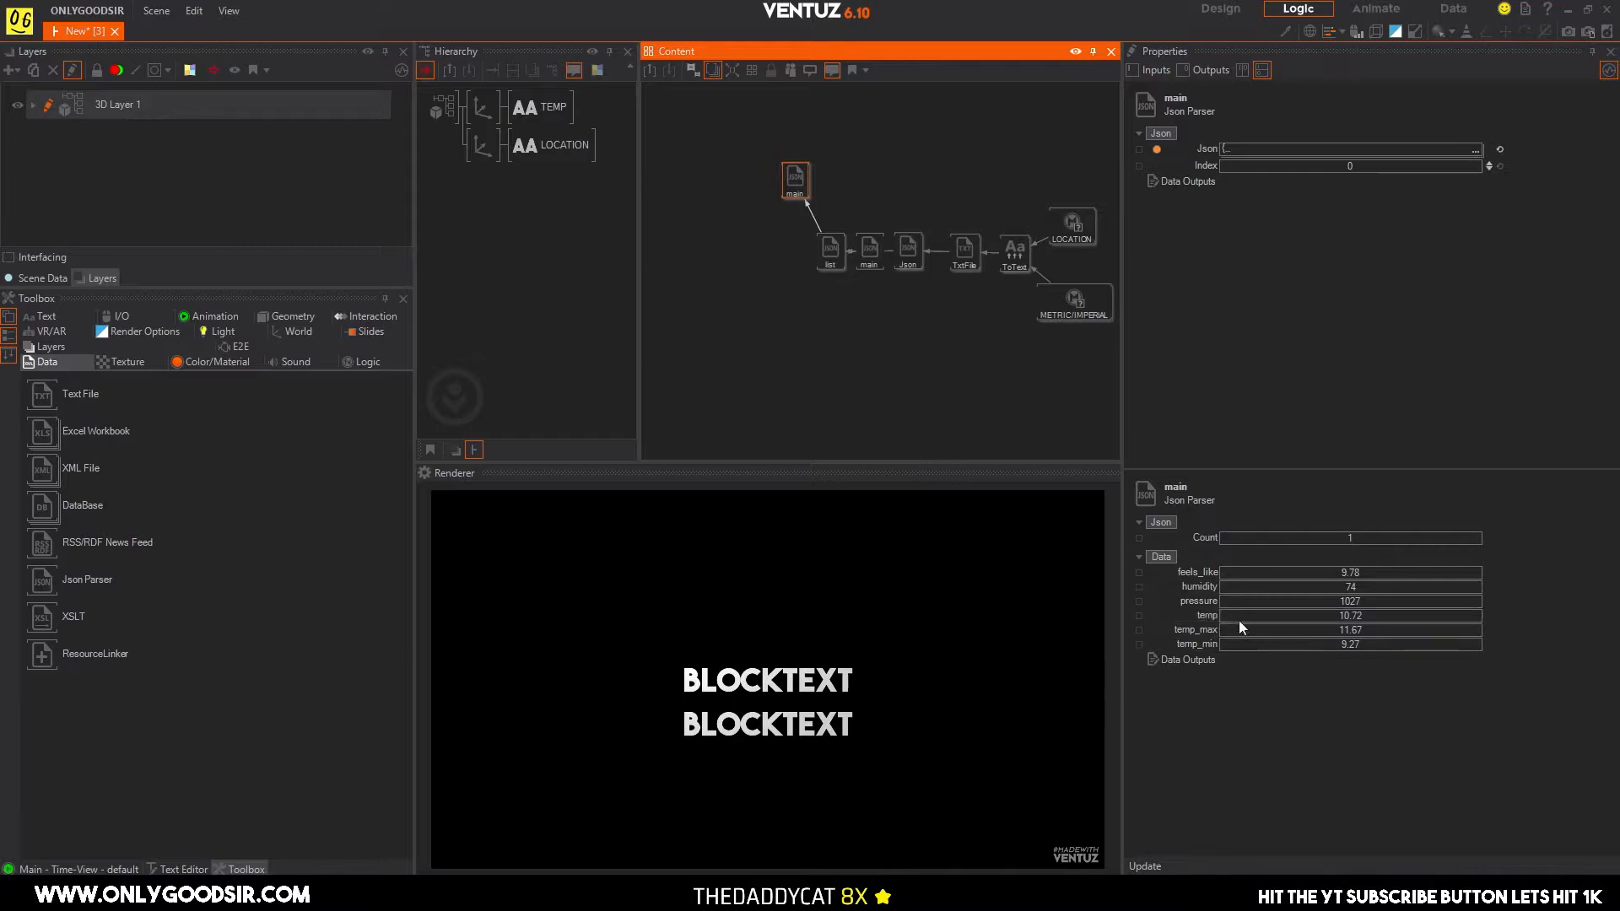
{"action": "left_click_drag", "start_coordinate": [785, 188], "coordinate": [773, 196]}
Show the LOCATION text's nodes in the graph and place its Block Text and Text 2D nodes below the list Json Parser.
{"action": "left_click", "coordinate": [826, 264]}
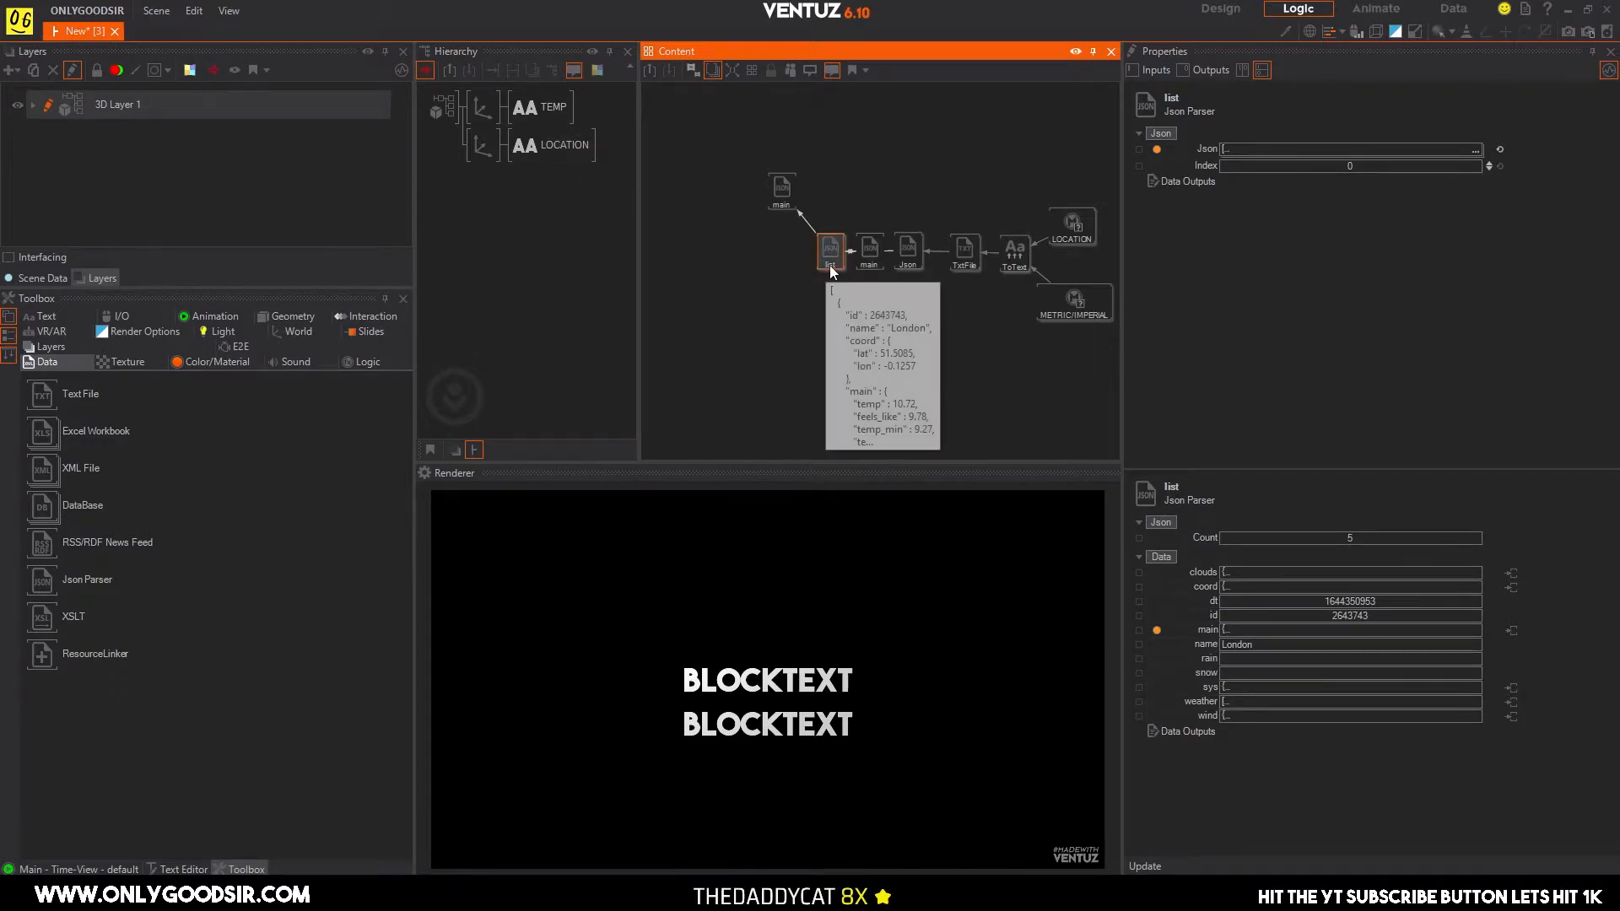
{"action": "left_click", "coordinate": [1068, 227]}
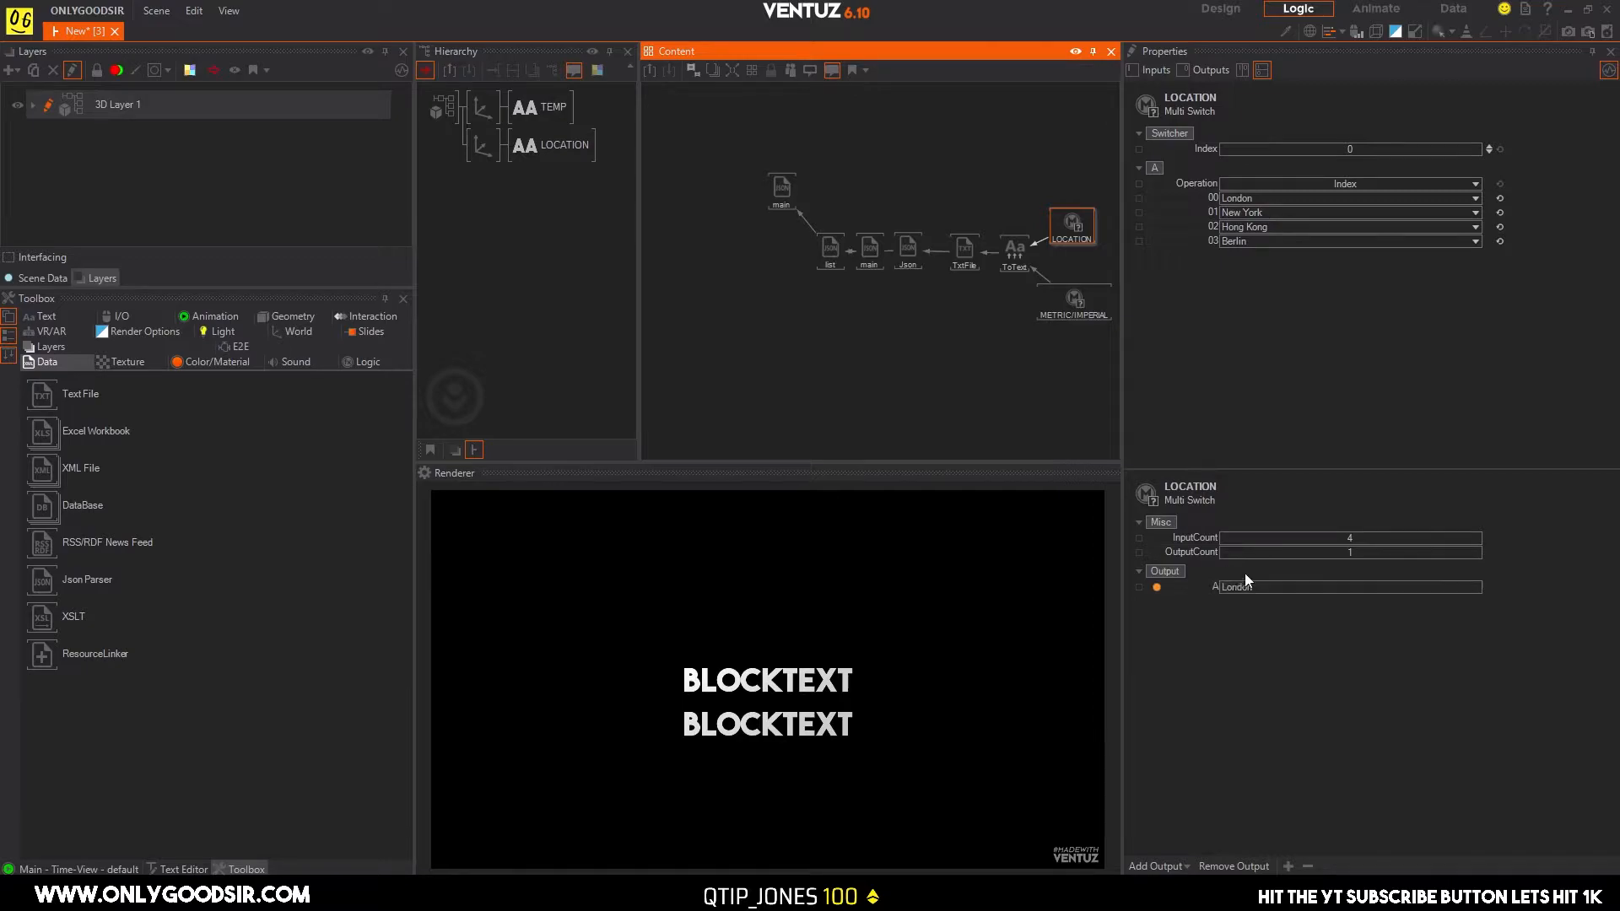
{"action": "left_click", "coordinate": [832, 254]}
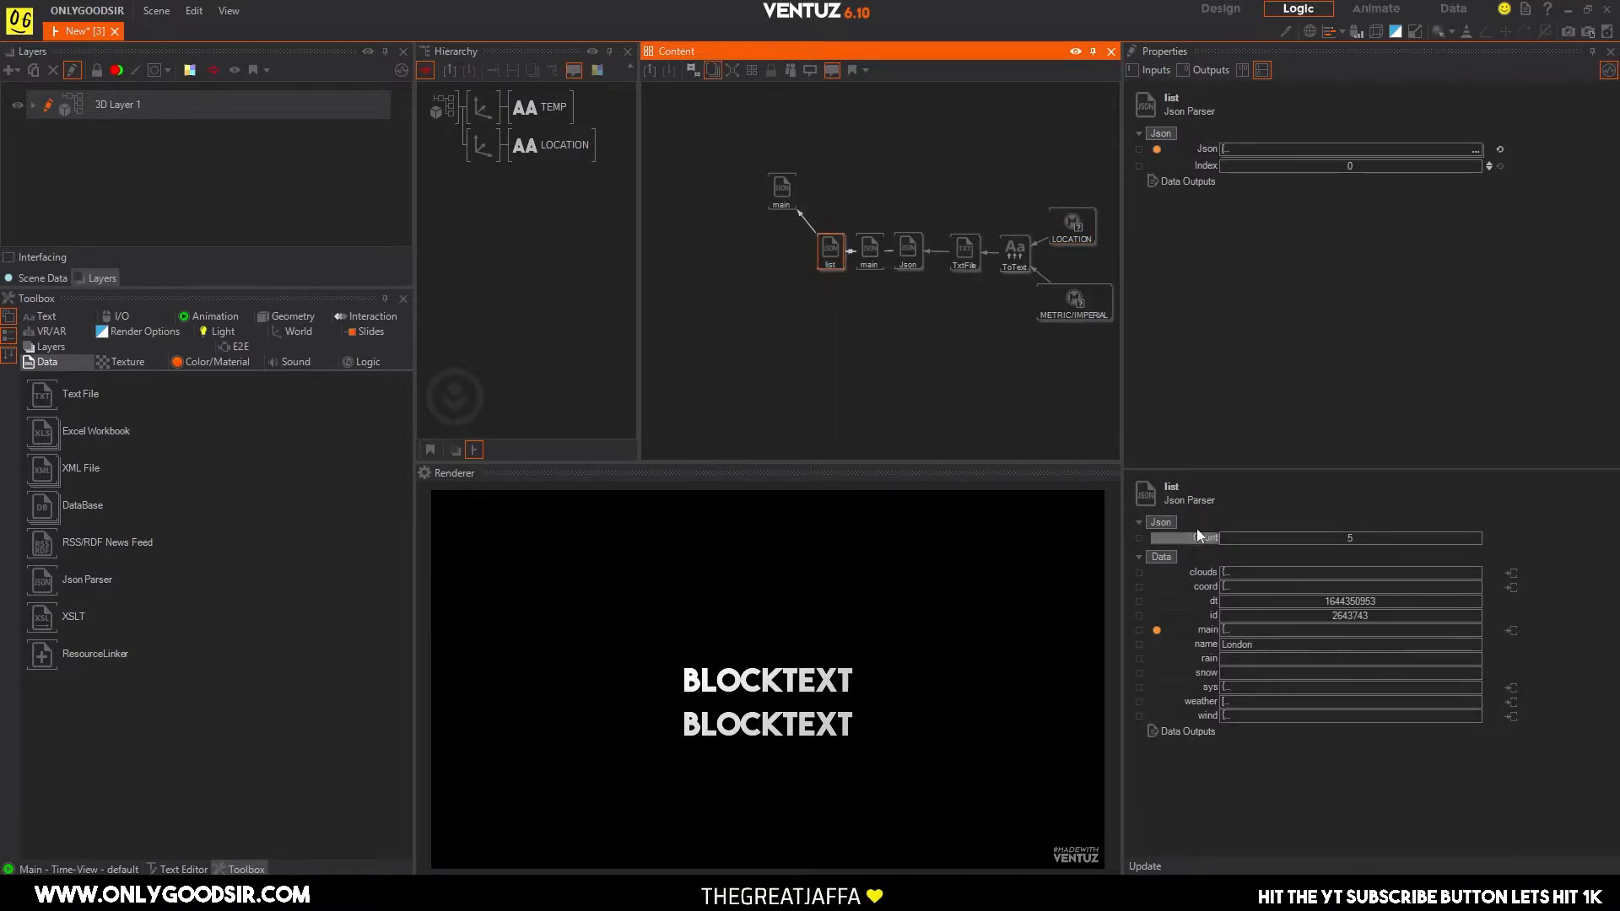
{"action": "left_click", "coordinate": [555, 148]}
{"action": "left_click_drag", "start_coordinate": [947, 272], "coordinate": [721, 324]}
{"action": "left_click_drag", "start_coordinate": [952, 202], "coordinate": [749, 413]}
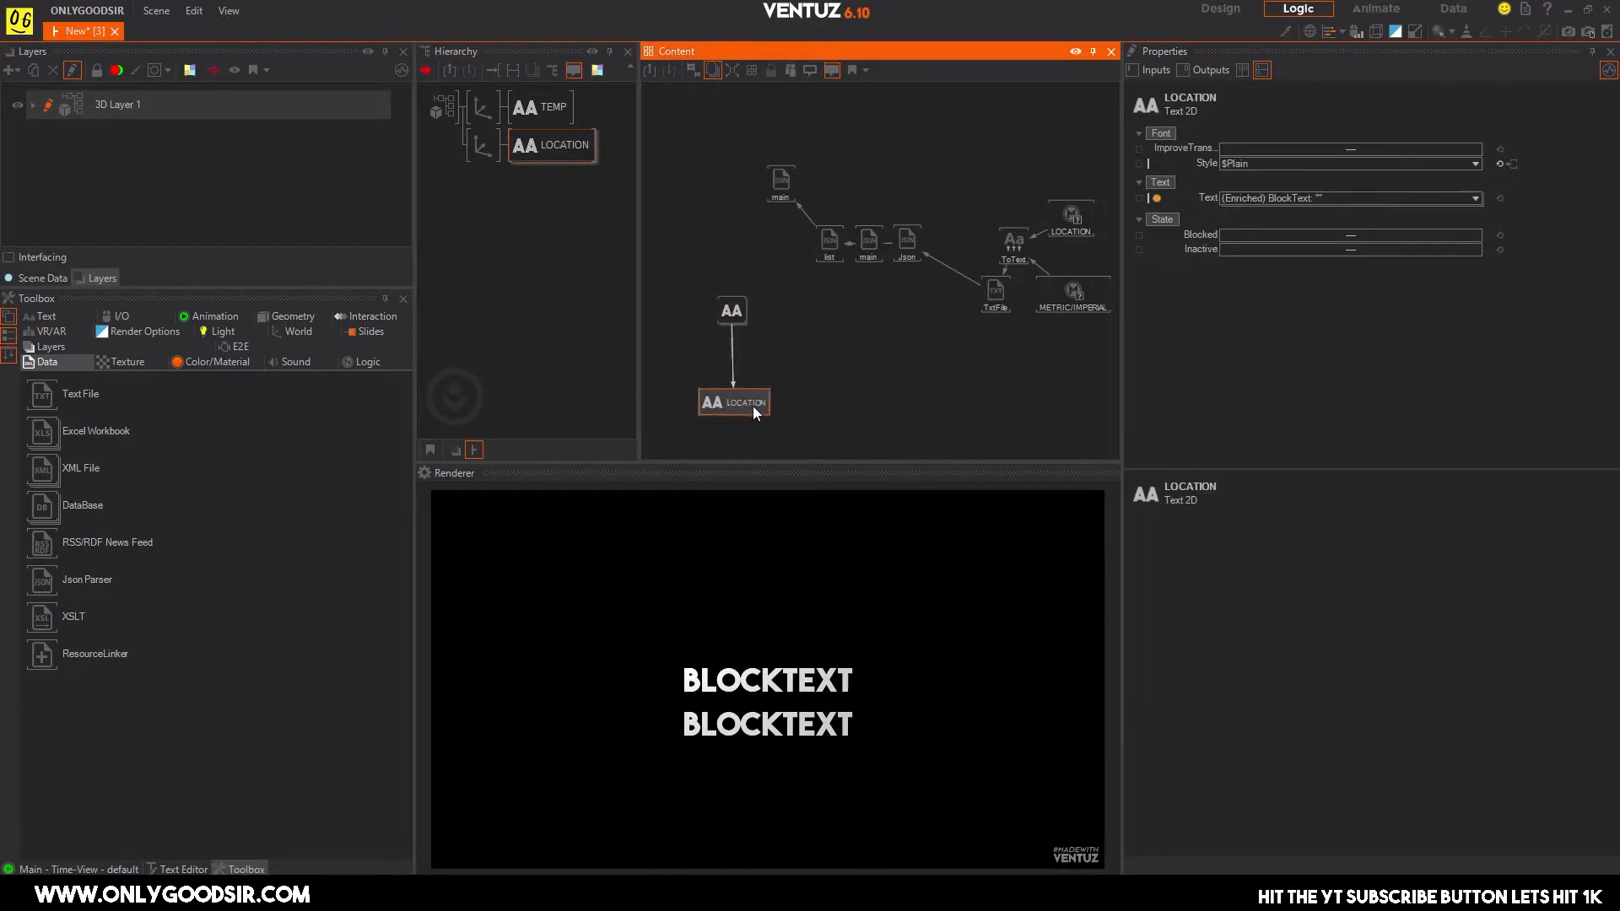
{"action": "left_click_drag", "start_coordinate": [732, 311], "coordinate": [821, 324]}
{"action": "left_click_drag", "start_coordinate": [766, 414], "coordinate": [834, 437]}
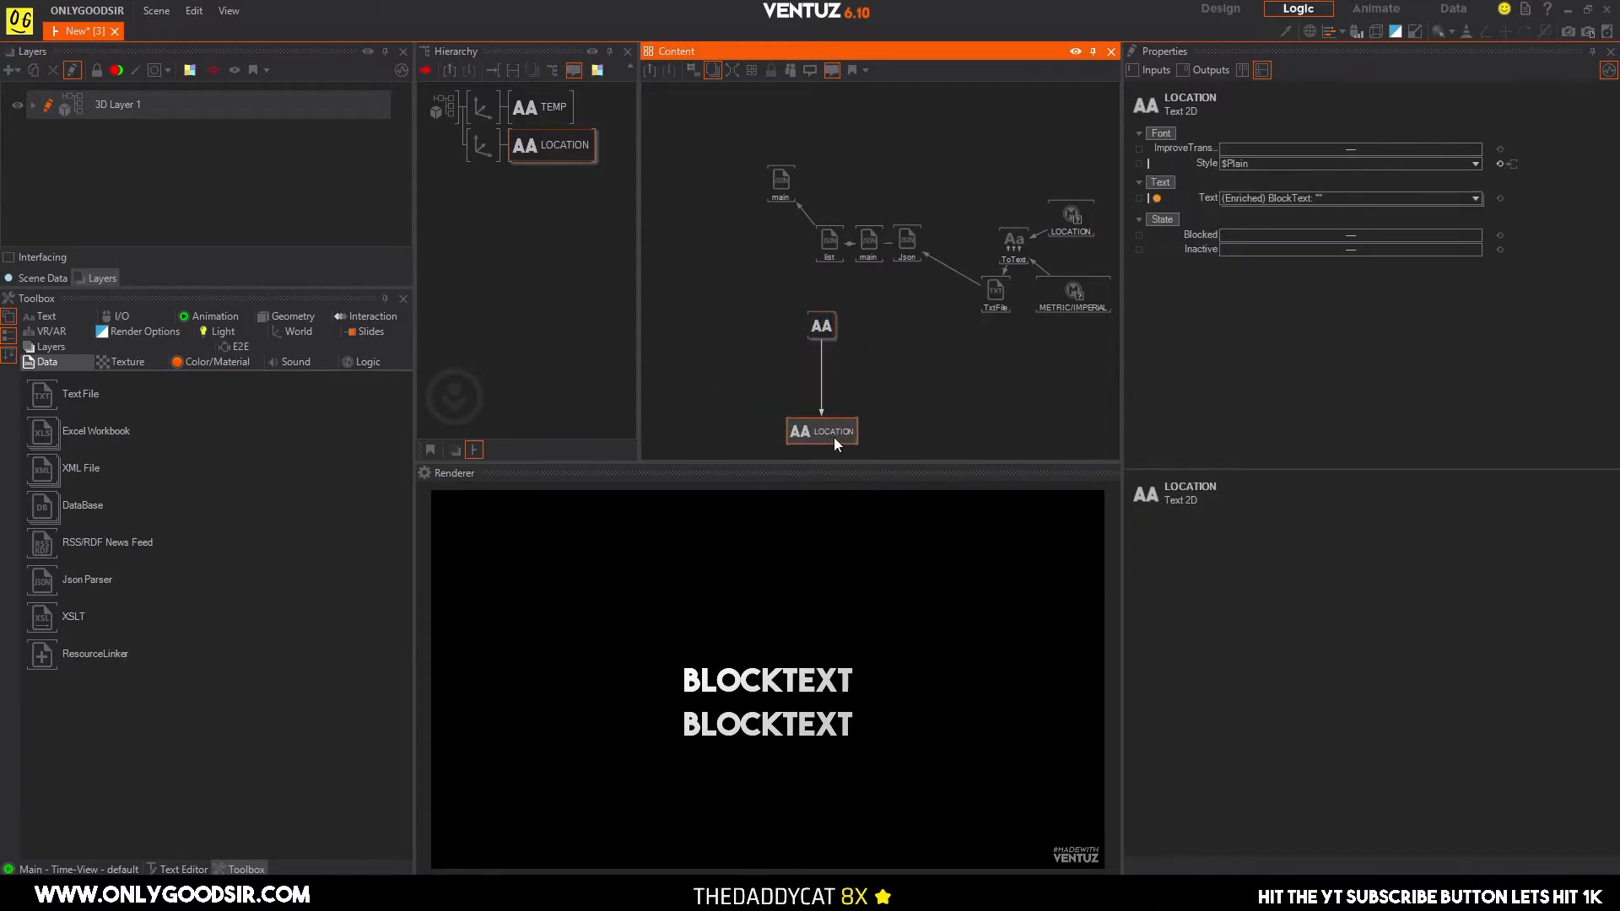
Return the Text File node to its row beside Convert to Text and align the Block Text with the LOCATION text node.
{"action": "left_click_drag", "start_coordinate": [990, 304], "coordinate": [959, 253]}
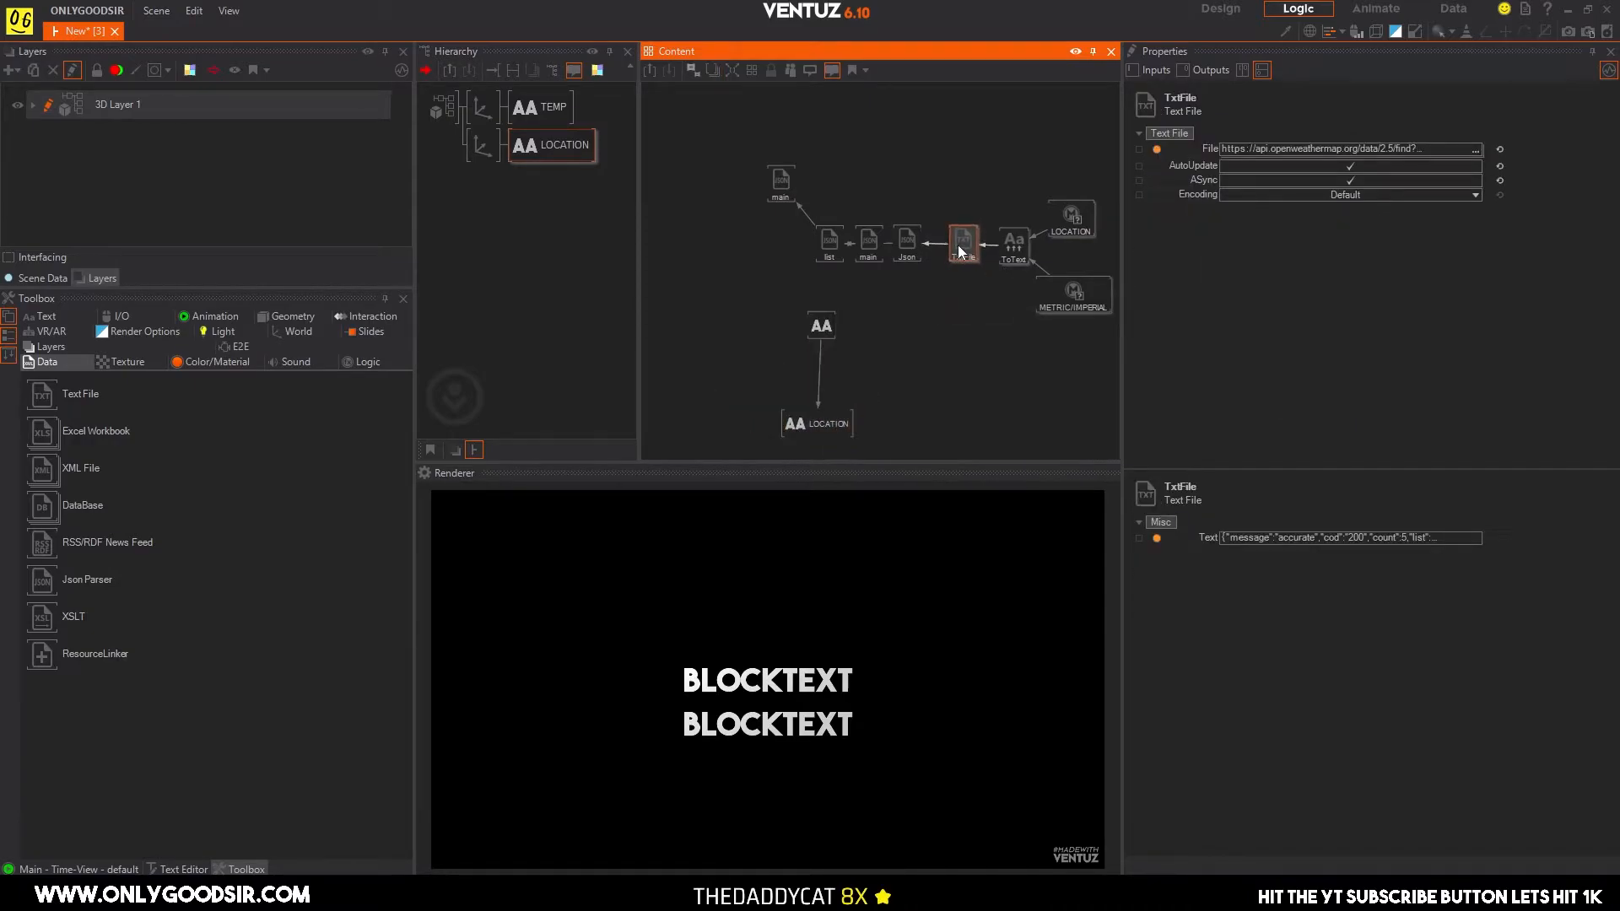
{"action": "left_click_drag", "start_coordinate": [823, 325], "coordinate": [829, 327]}
{"action": "left_click_drag", "start_coordinate": [827, 425], "coordinate": [854, 420]}
{"action": "left_click_drag", "start_coordinate": [828, 330], "coordinate": [839, 335]}
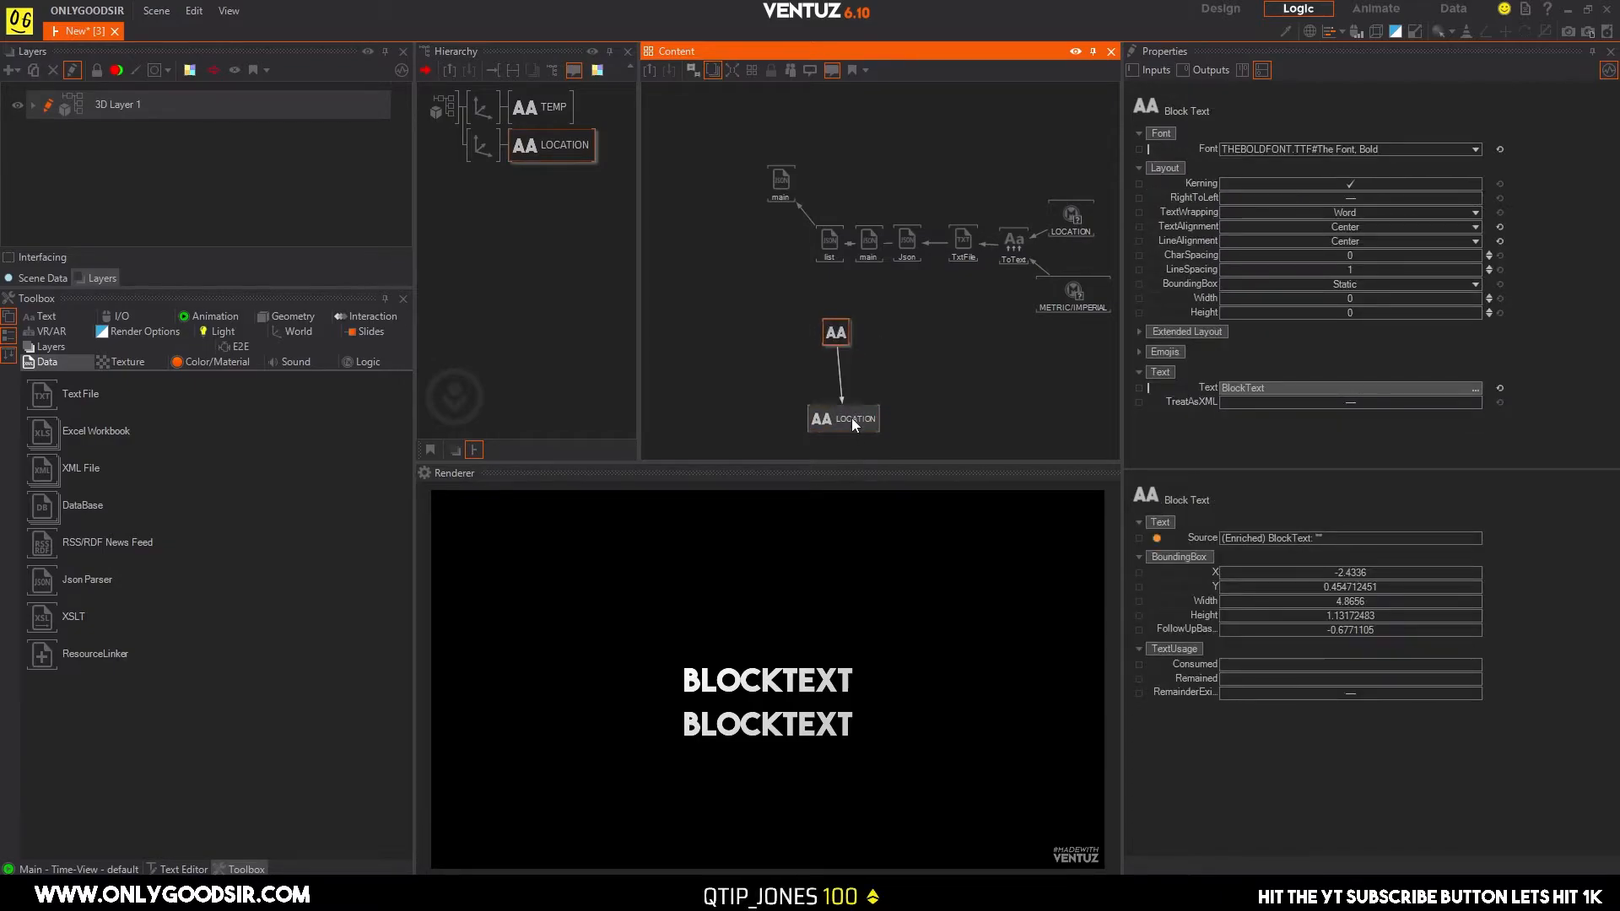
{"action": "left_click_drag", "start_coordinate": [853, 419], "coordinate": [844, 409]}
Bind the LOCATION Block Text's Text property to the list parser's name output and space the Block Text closer to LOCATION.
{"action": "left_click", "coordinate": [836, 336]}
{"action": "left_click_drag", "start_coordinate": [1198, 388], "coordinate": [829, 241]}
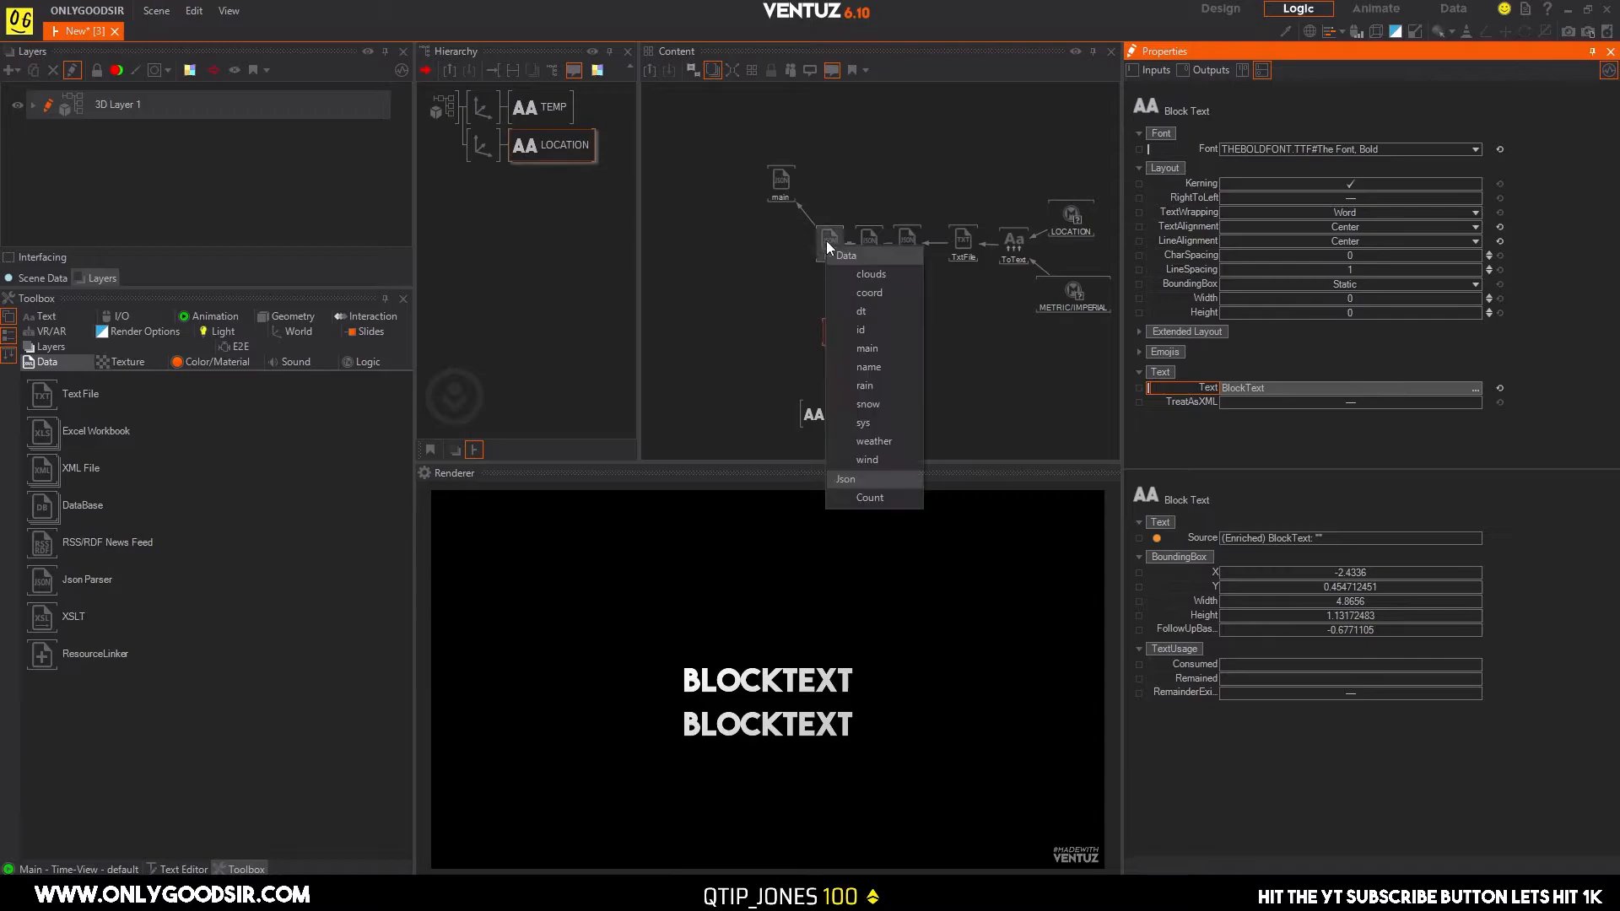
{"action": "left_click", "coordinate": [897, 367]}
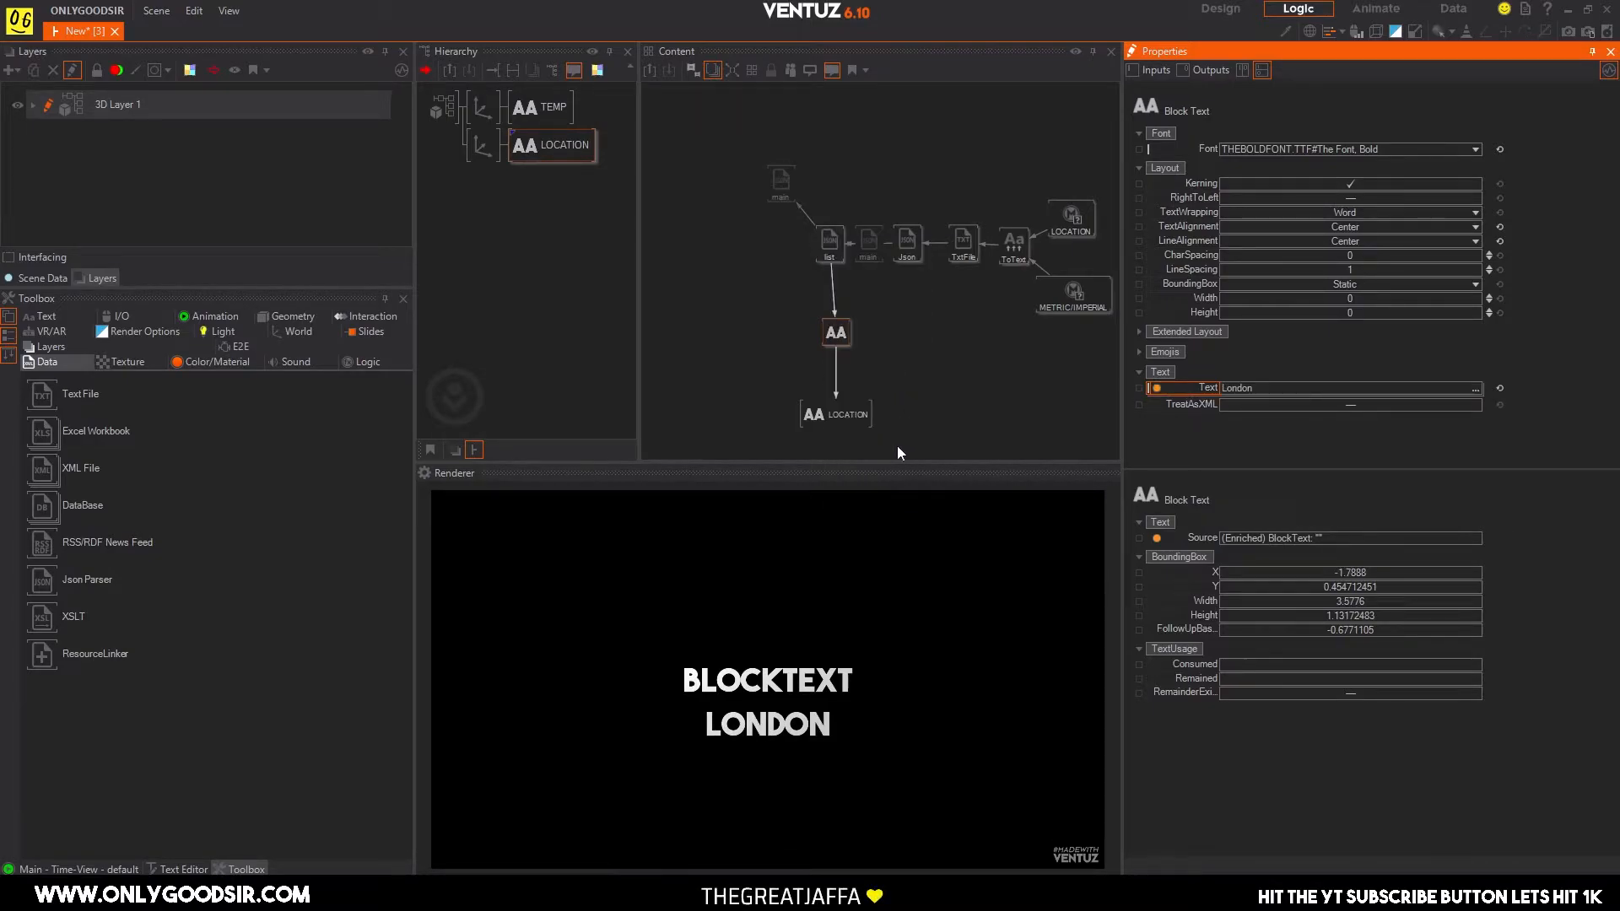
{"action": "left_click_drag", "start_coordinate": [835, 337], "coordinate": [830, 431]}
{"action": "left_click", "coordinate": [833, 368]}
Test the location text by stepping the LOCATION Multi Switch's Index through its cities, ending on 1 for New York.
{"action": "left_click", "coordinate": [1072, 220]}
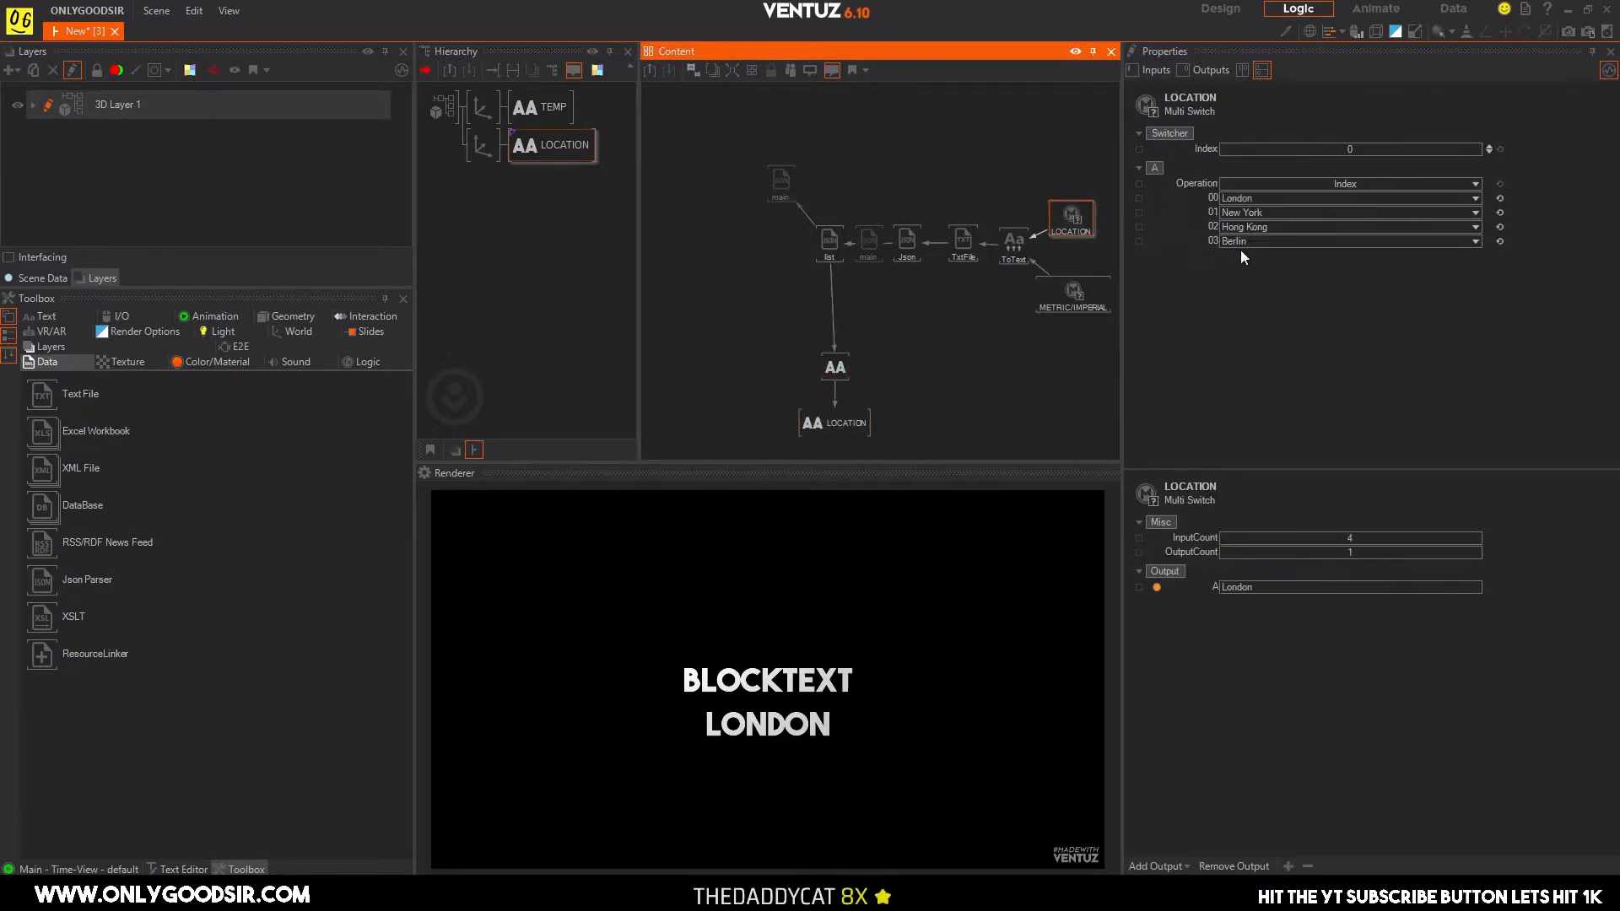
{"action": "left_click", "coordinate": [1488, 148]}
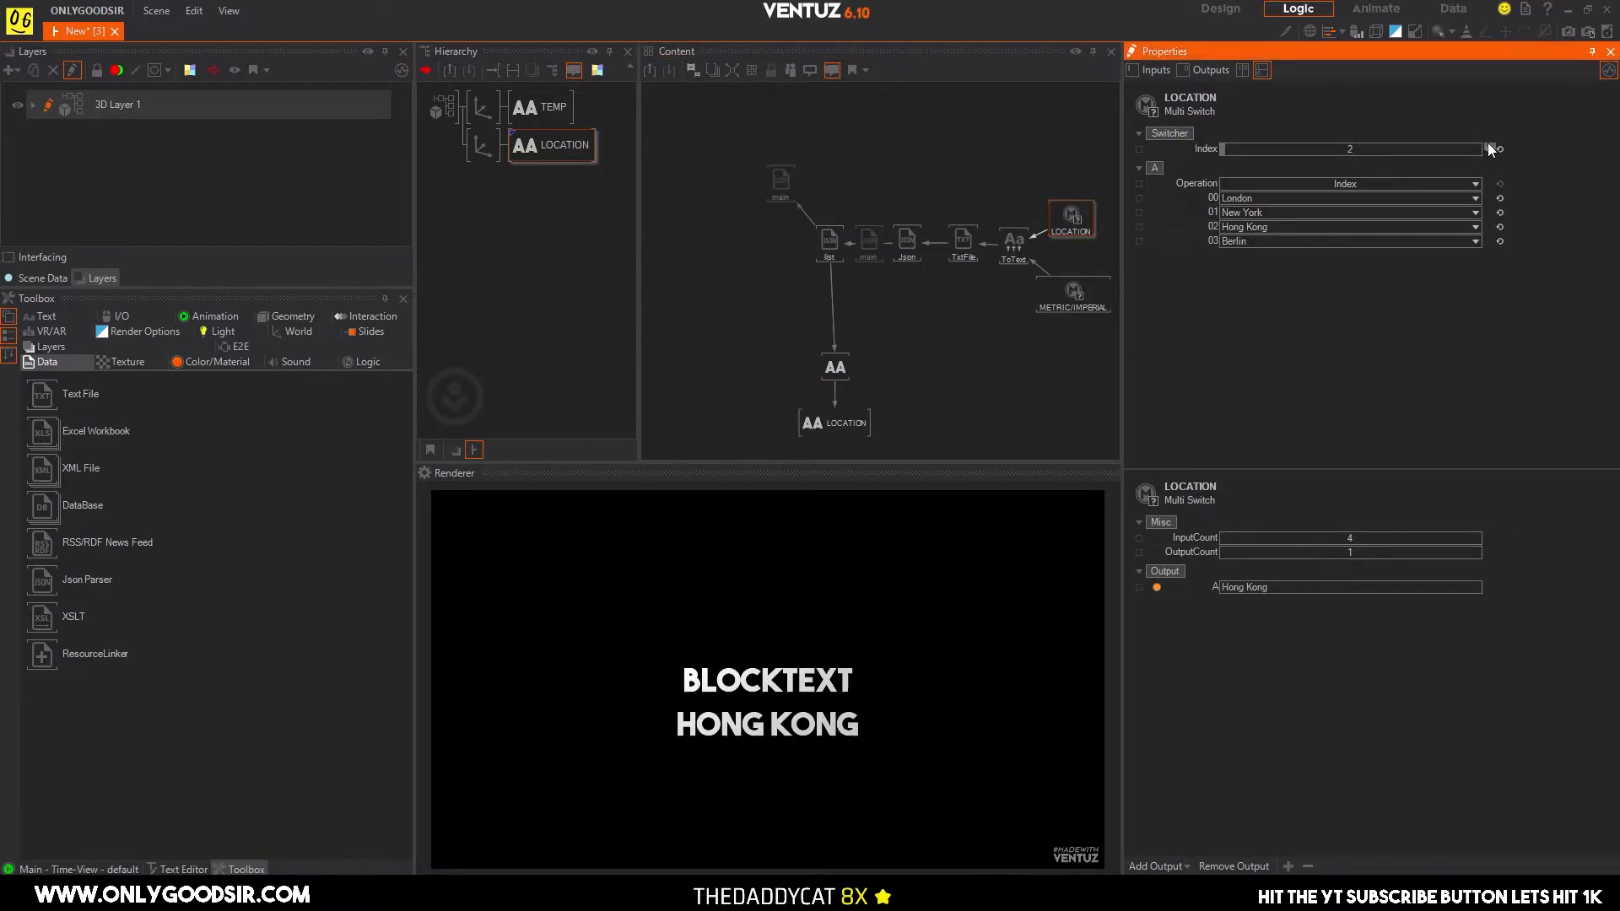
{"action": "left_click", "coordinate": [1489, 148]}
{"action": "left_click", "coordinate": [1487, 152]}
{"action": "left_click", "coordinate": [1488, 152]}
{"action": "left_click", "coordinate": [1488, 152]}
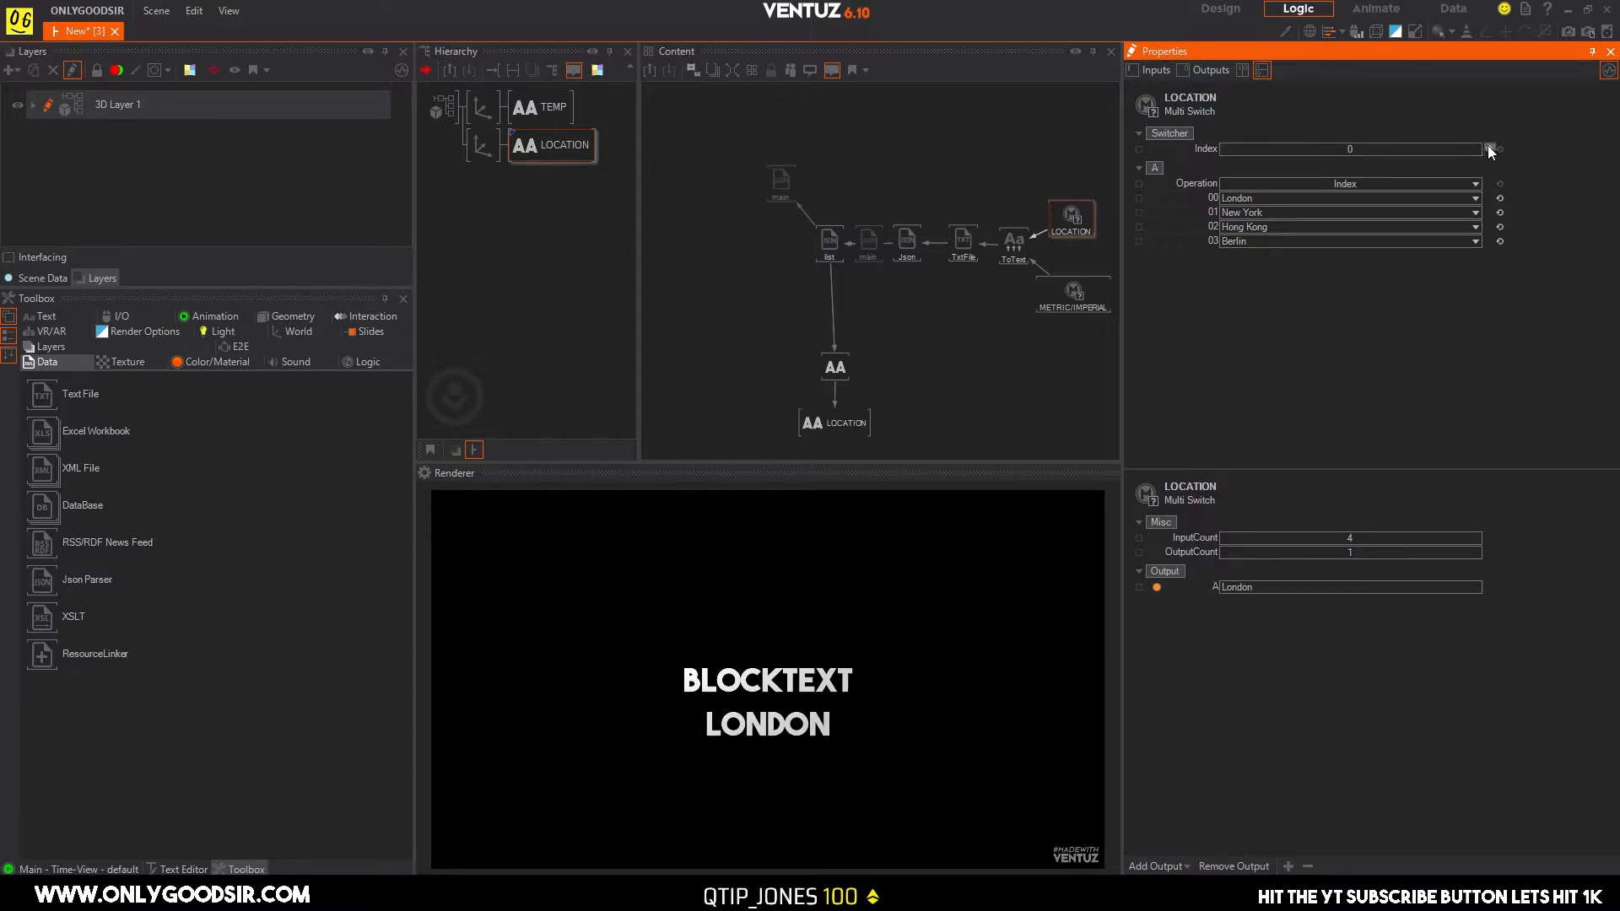
{"action": "left_click", "coordinate": [1488, 146]}
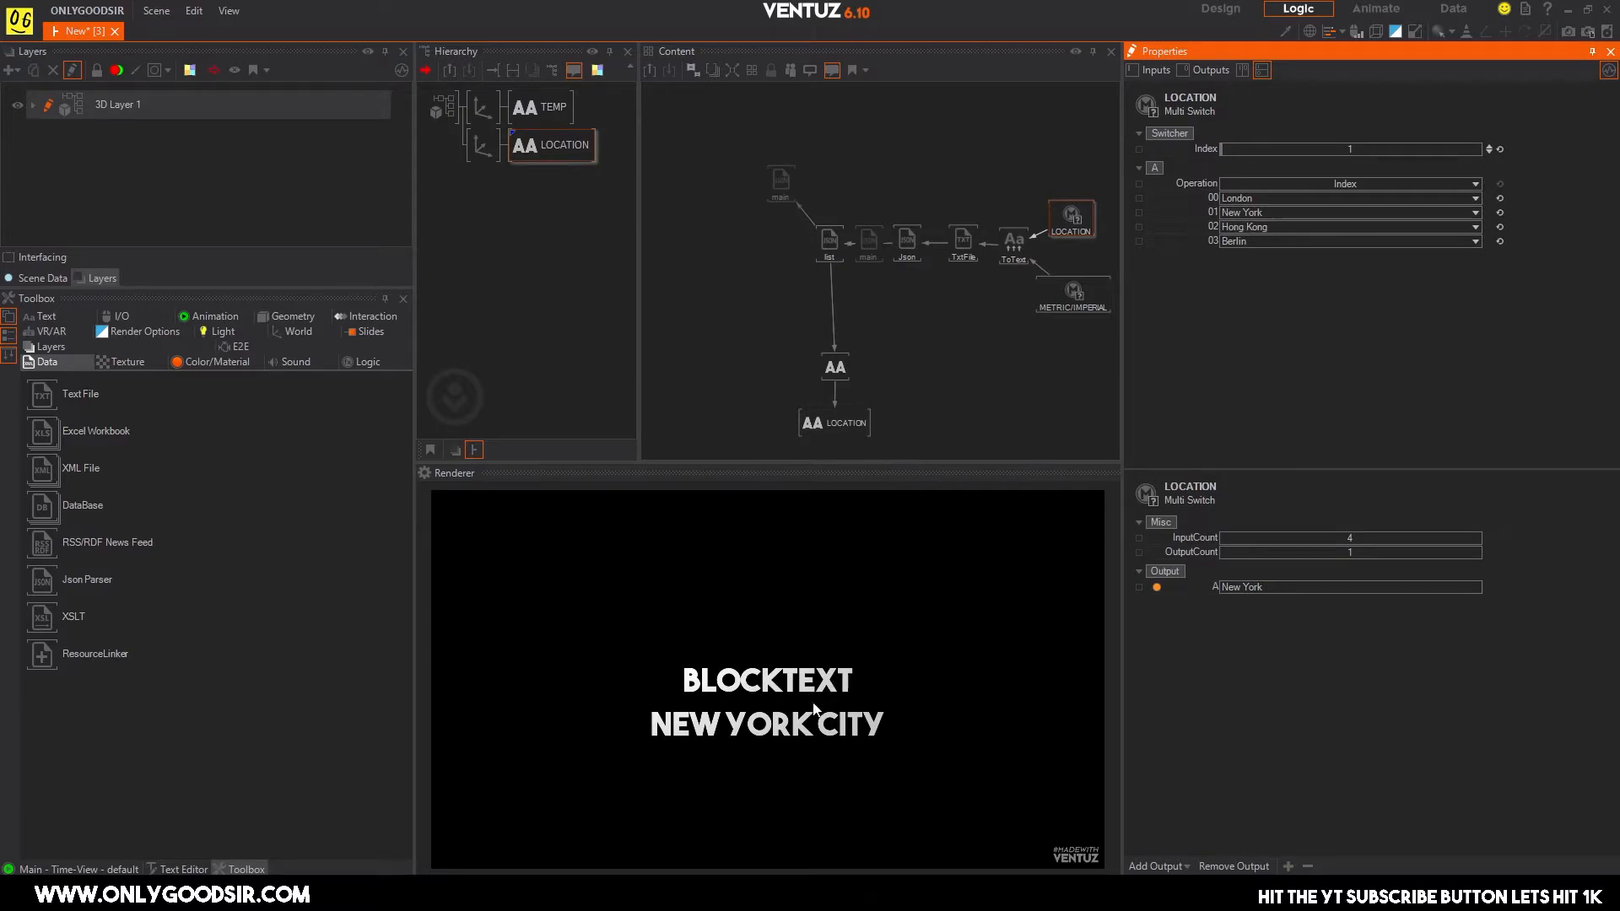
Select the LOCATION text node with its Block Text and align both vertically beneath the list Json Parser.
{"action": "left_click", "coordinate": [829, 242]}
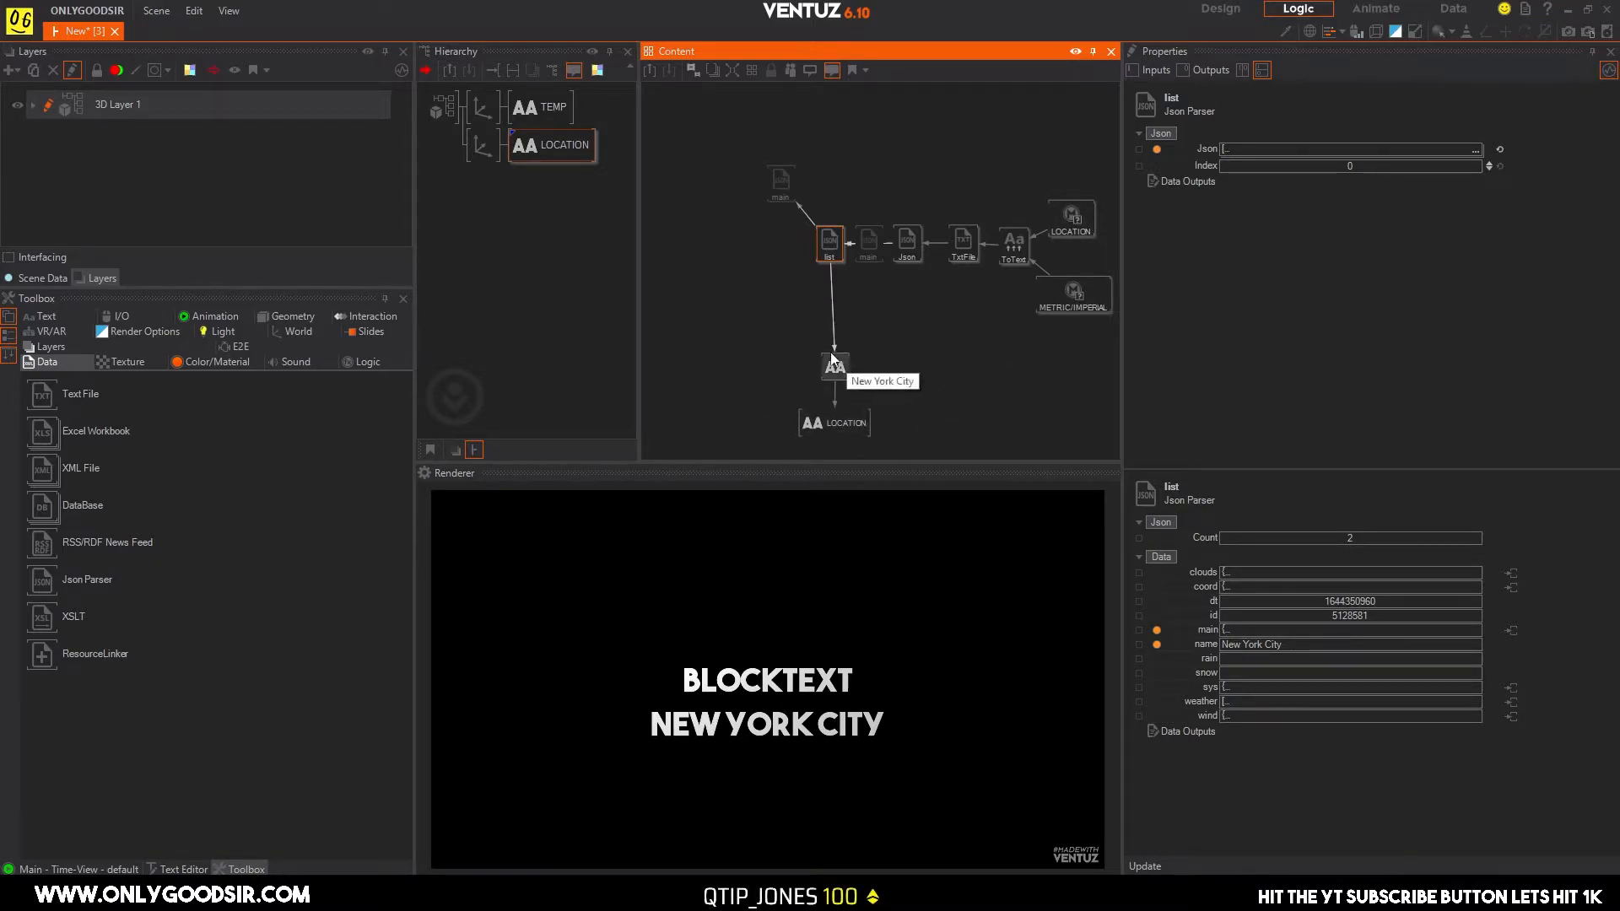
{"action": "left_click_drag", "start_coordinate": [746, 327], "coordinate": [878, 443]}
{"action": "left_click_drag", "start_coordinate": [837, 381], "coordinate": [830, 389]}
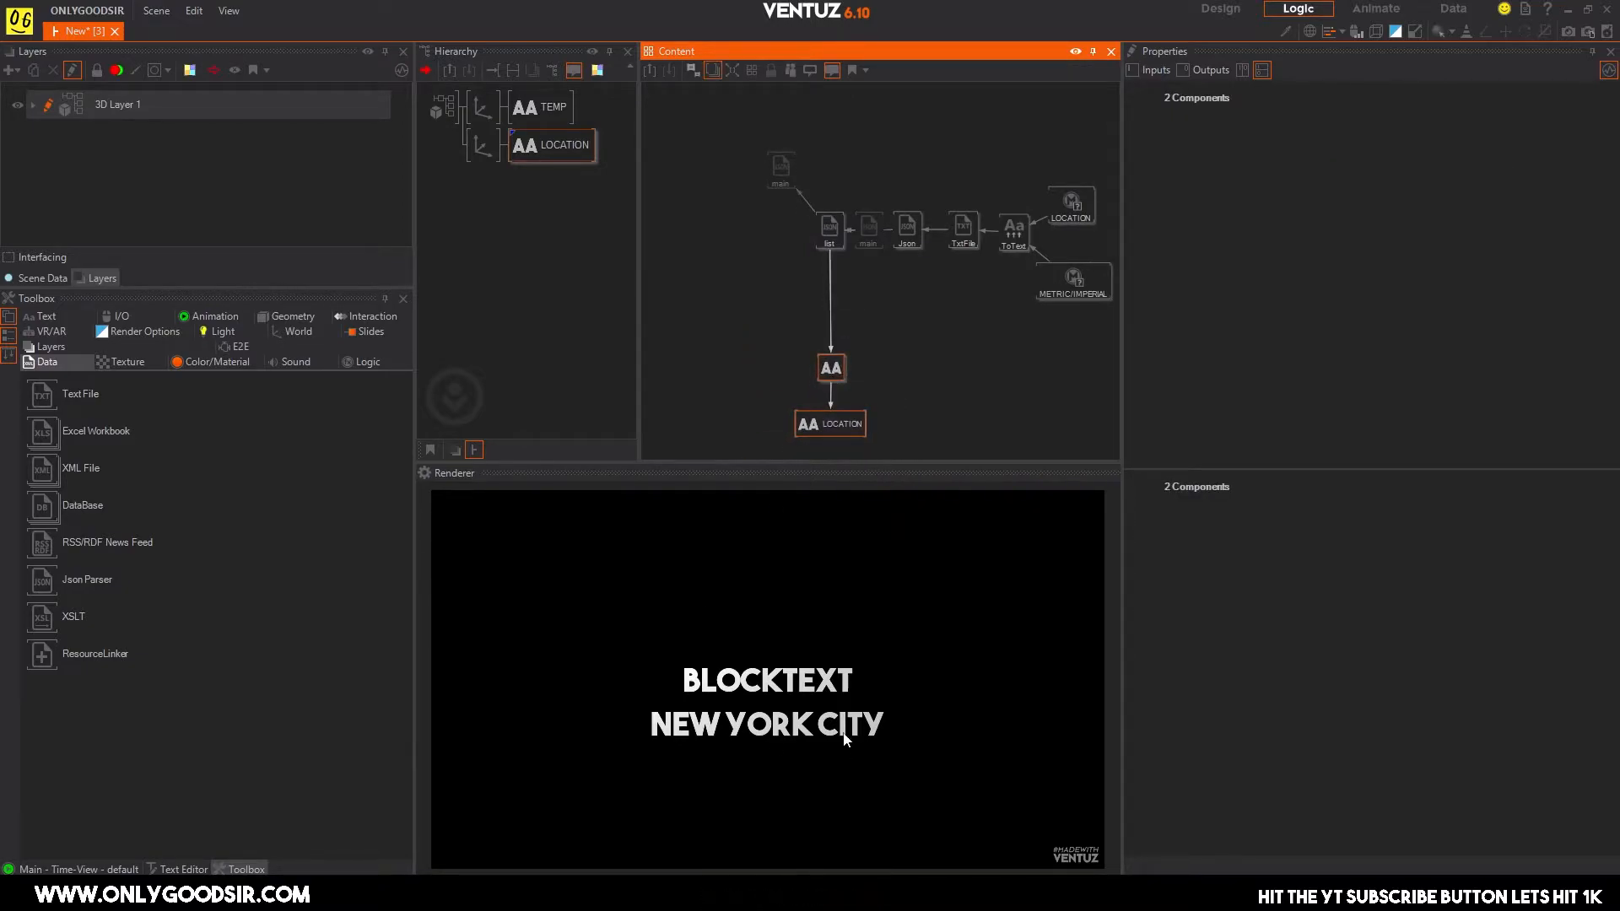
Show the TEMP text's nodes in the graph and stack TEMP above its Block Text, beside the upper main Json Parser.
{"action": "left_click", "coordinate": [547, 103]}
{"action": "left_click", "coordinate": [909, 274]}
{"action": "left_click_drag", "start_coordinate": [911, 279], "coordinate": [710, 183]}
{"action": "left_click_drag", "start_coordinate": [894, 175], "coordinate": [718, 88]}
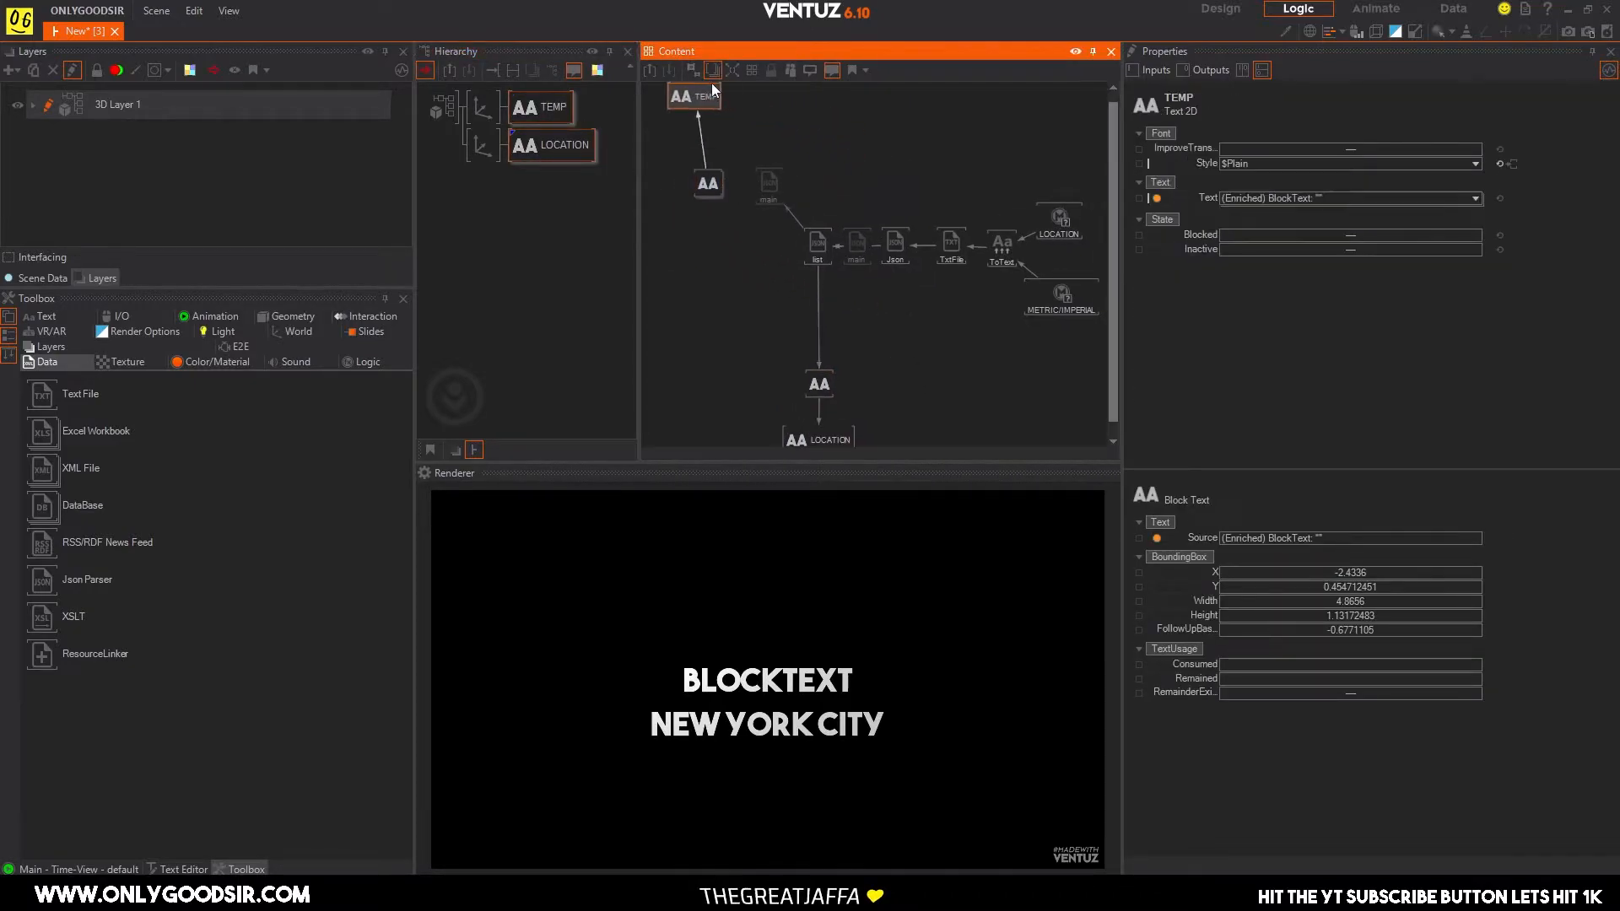
{"action": "left_click_drag", "start_coordinate": [708, 175], "coordinate": [684, 176]}
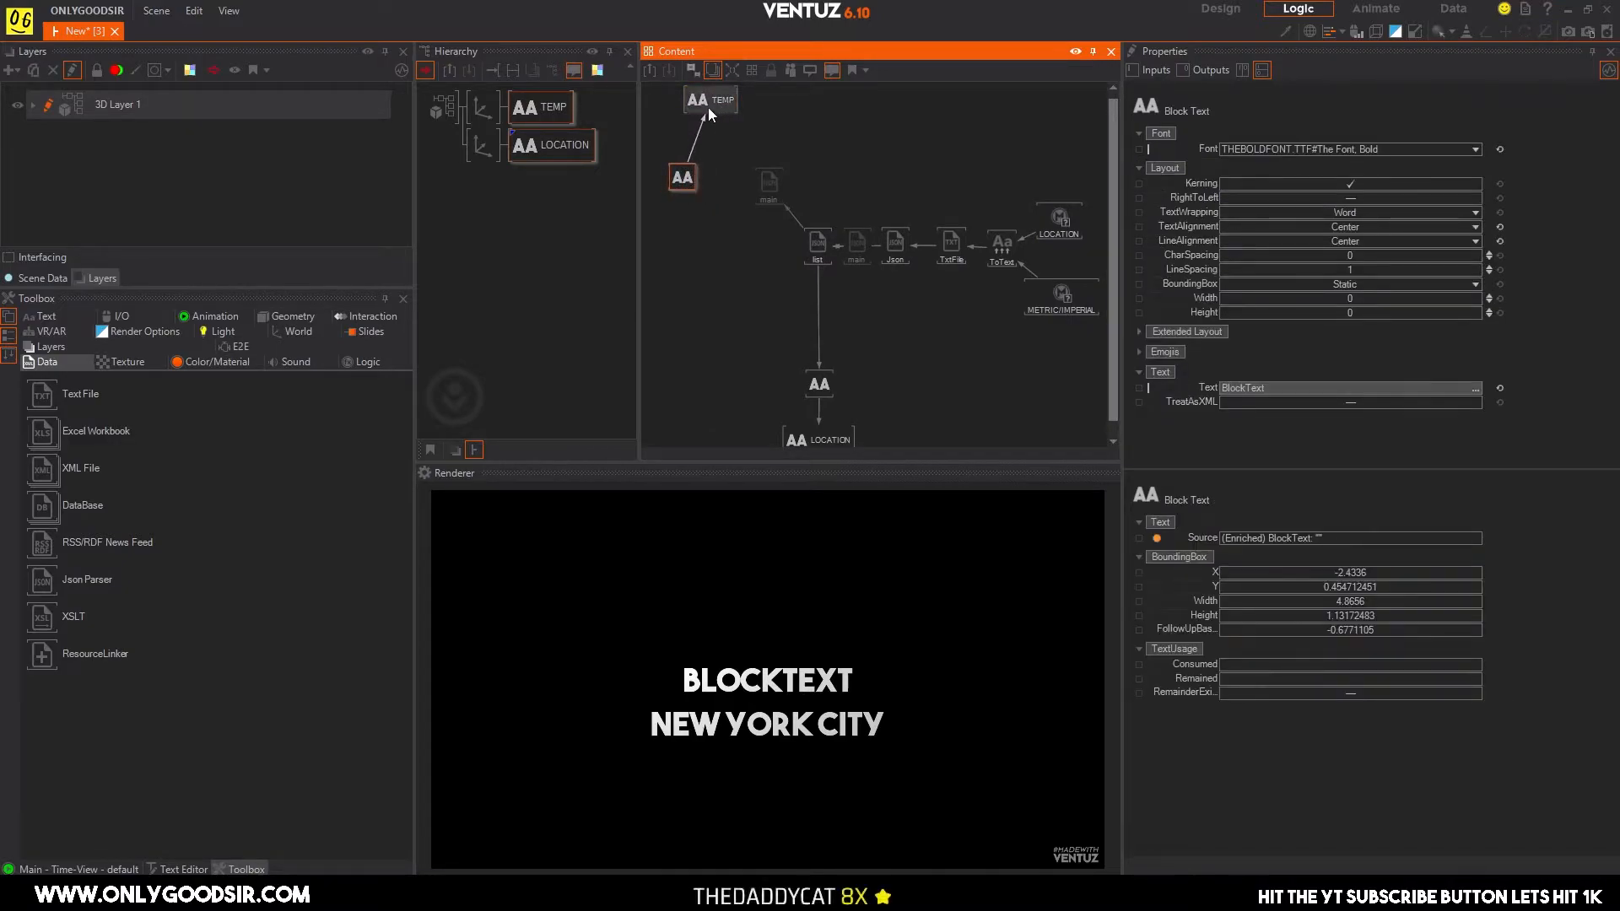
{"action": "left_click_drag", "start_coordinate": [711, 105], "coordinate": [685, 103]}
Reset the LOCATION Multi Switch's Index to 0 for London and inspect the upper main parser's temp output.
{"action": "left_click", "coordinate": [768, 184]}
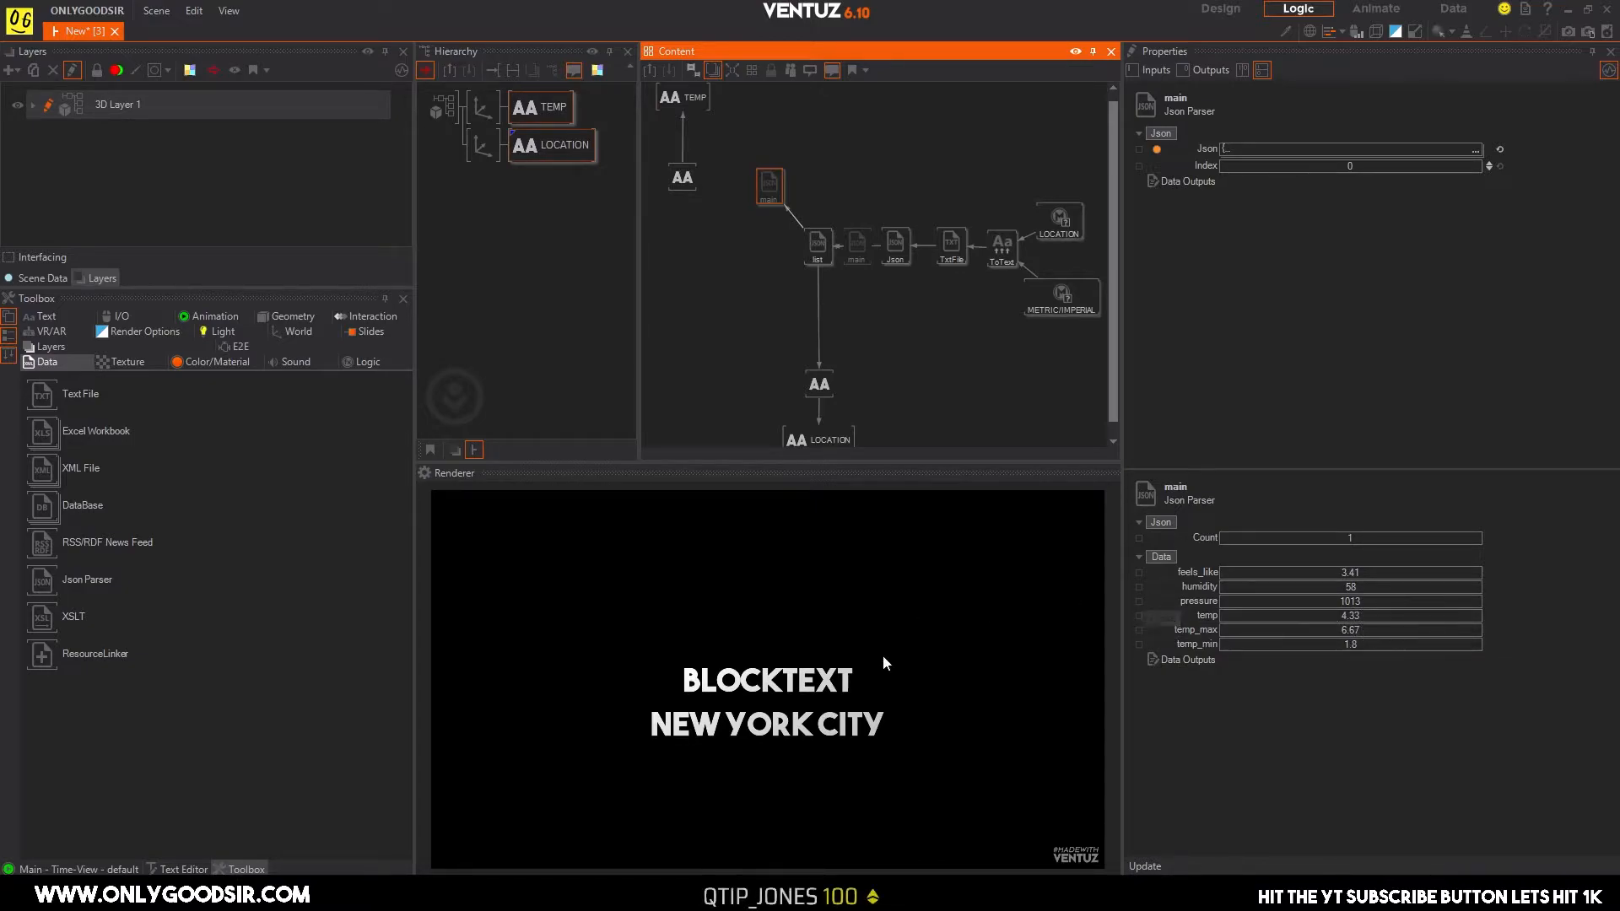
{"action": "left_click", "coordinate": [1062, 221]}
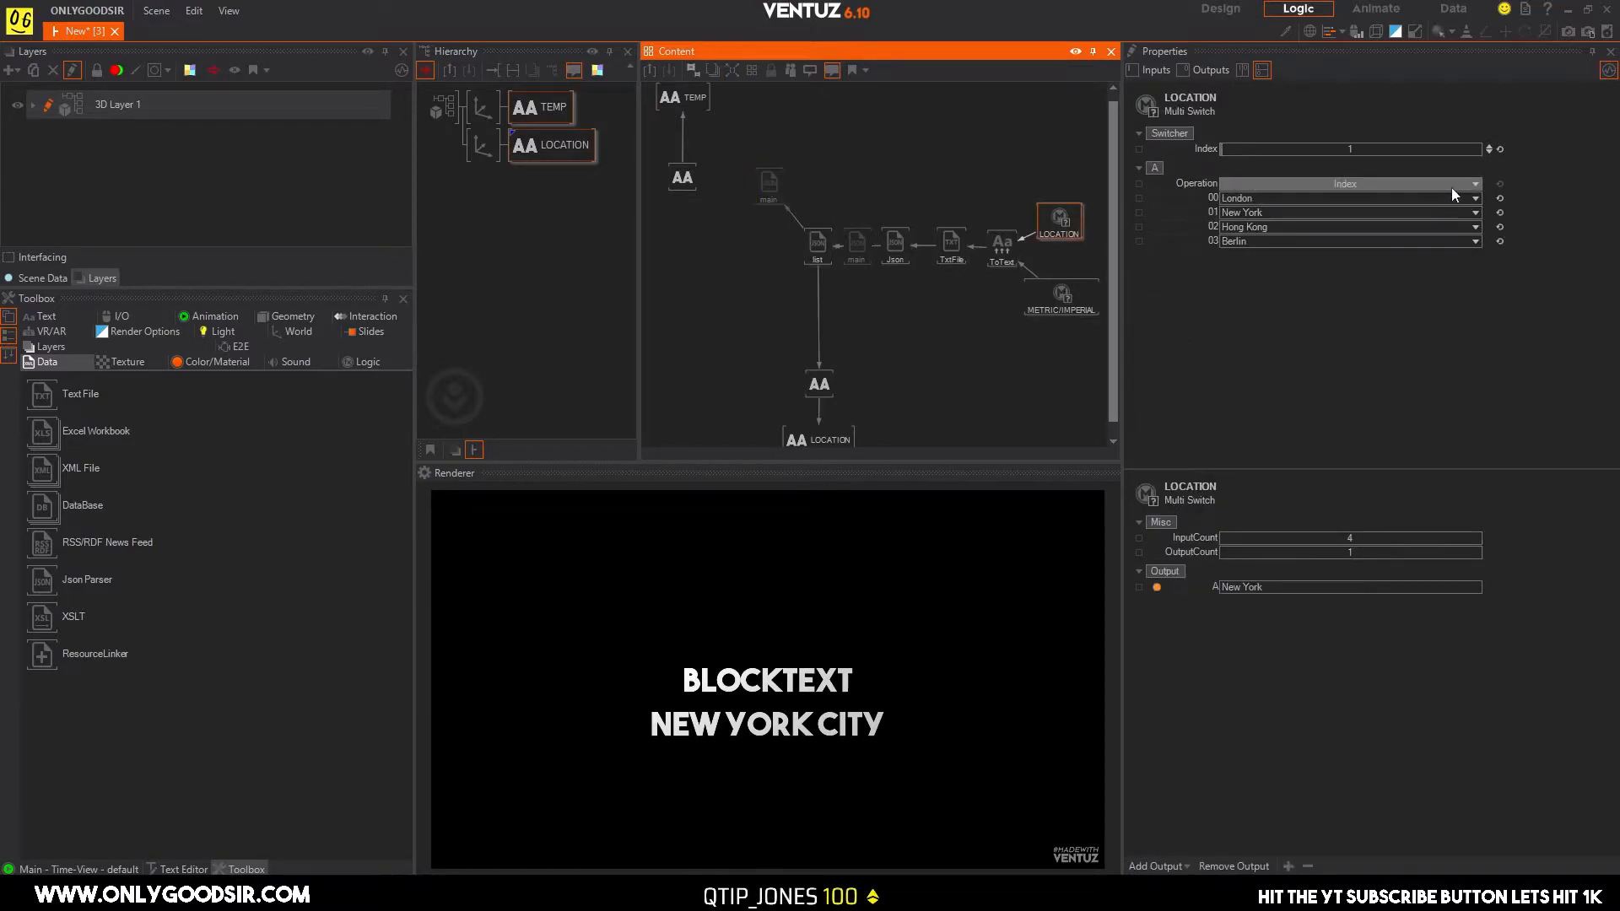
{"action": "left_click", "coordinate": [1498, 149]}
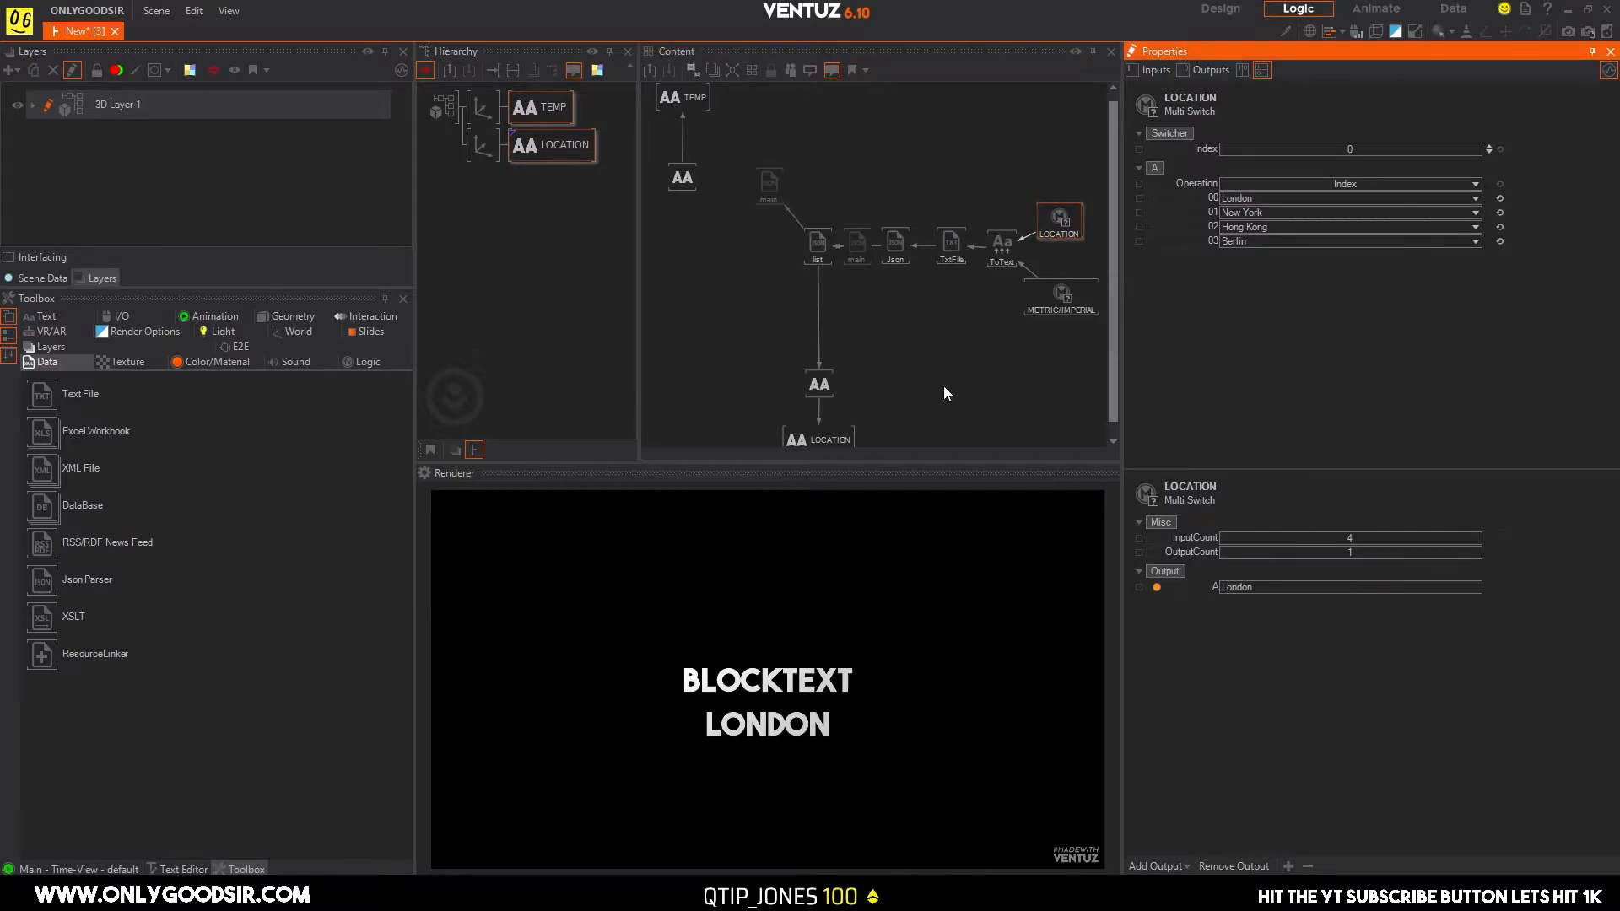
{"action": "mouse_move", "coordinate": [814, 227]}
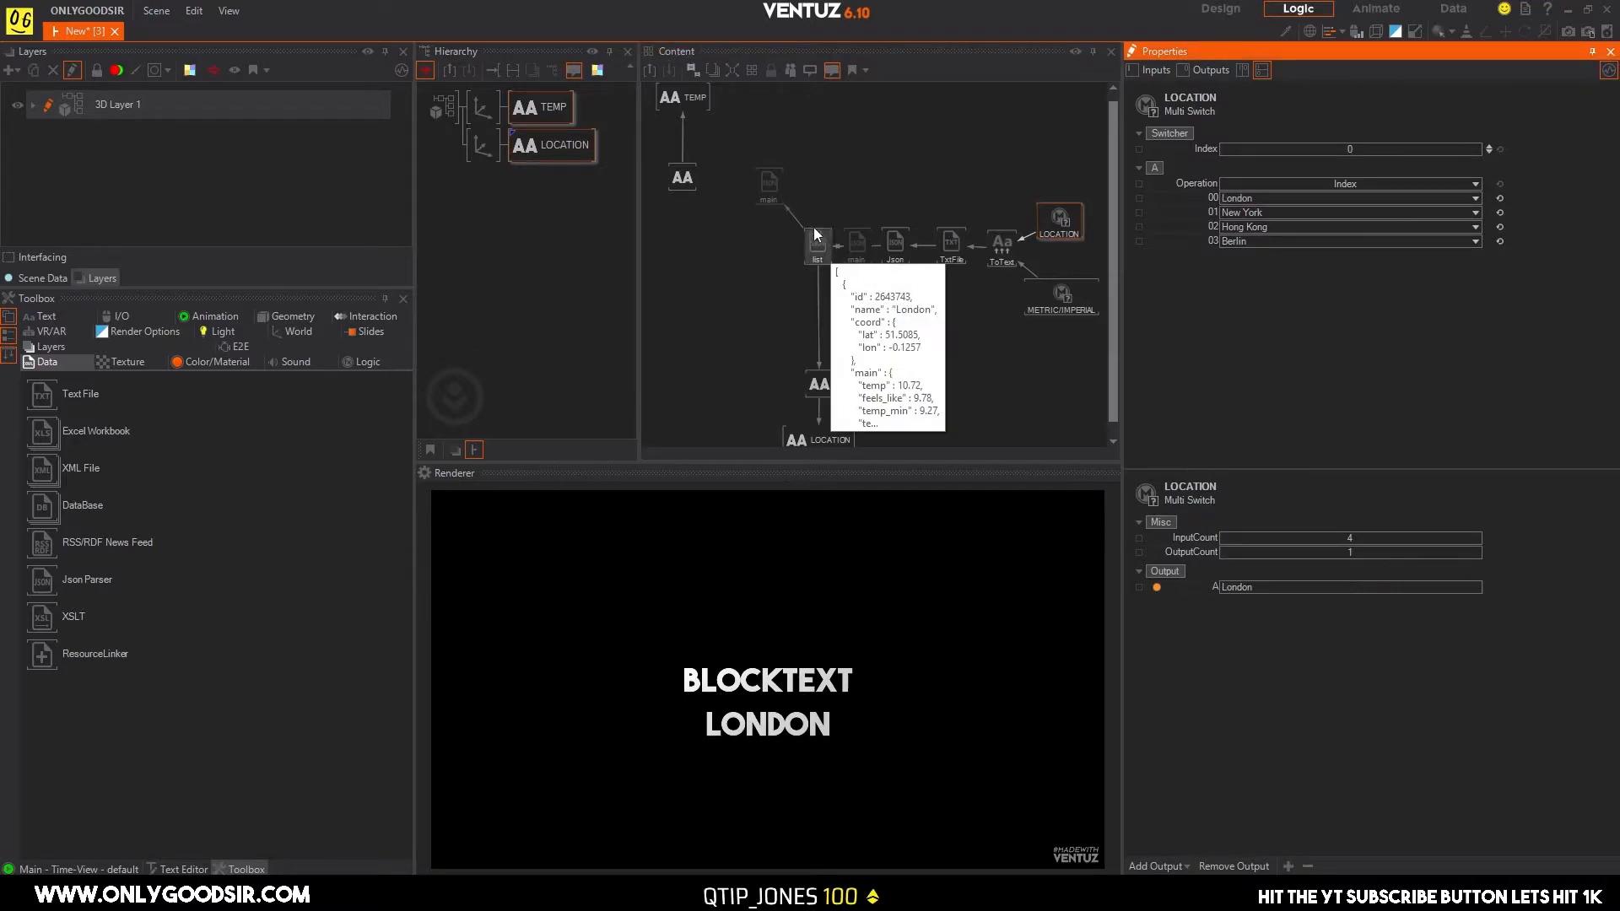
{"action": "left_click", "coordinate": [769, 184]}
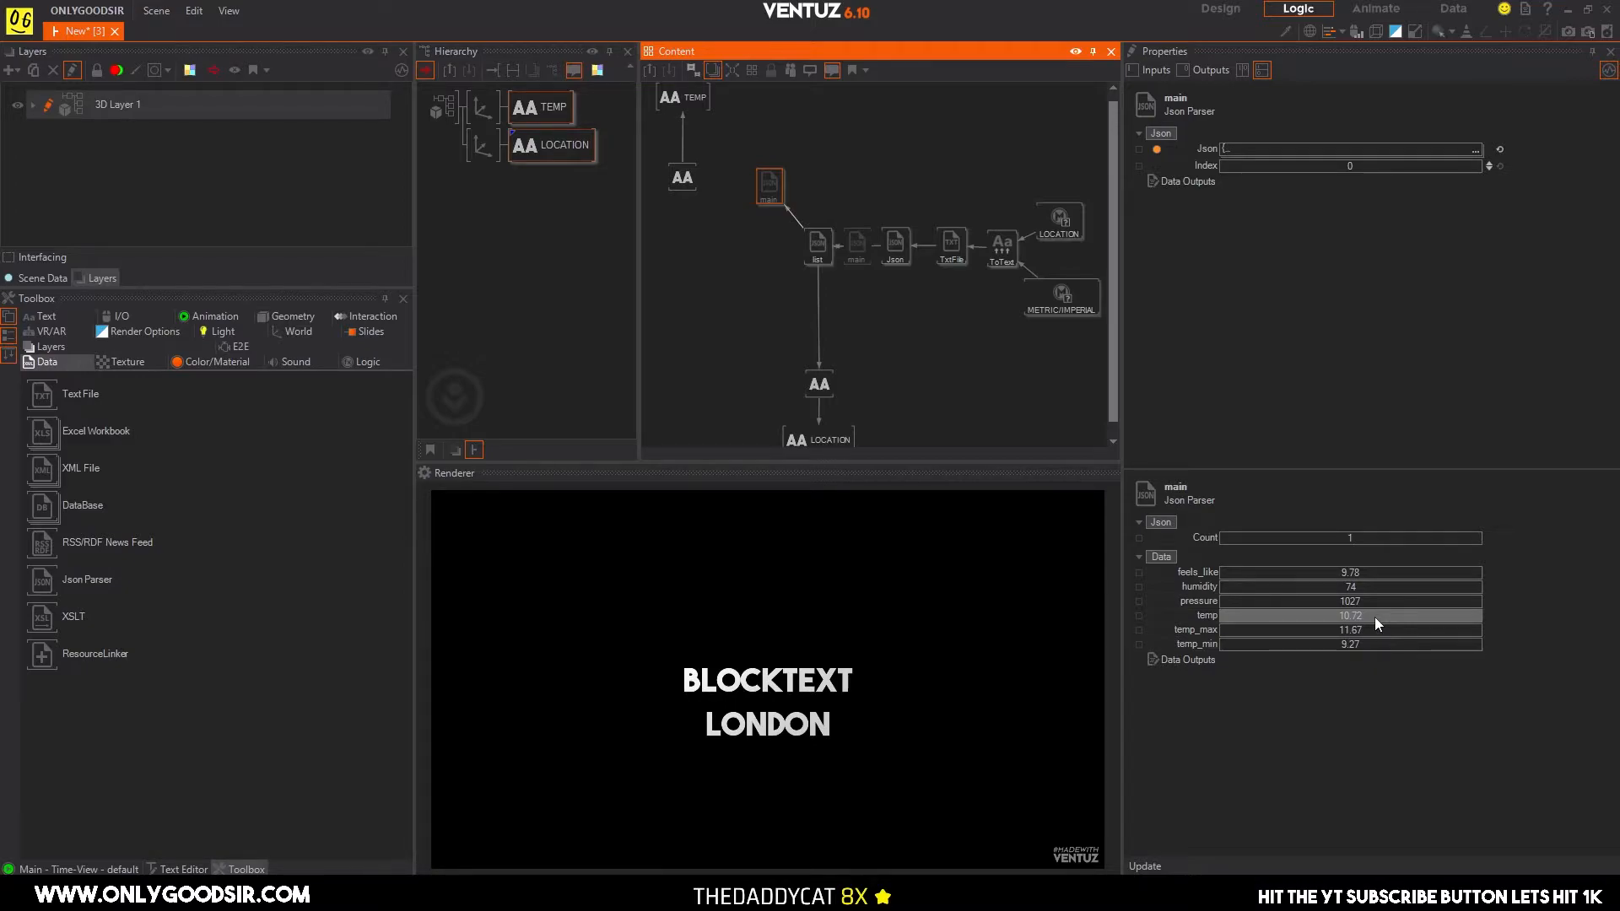
Switch to the browser, check London's current temperature on the OpenWeather home page, and return to Ventuz.
{"action": "left_click", "coordinate": [726, 893]}
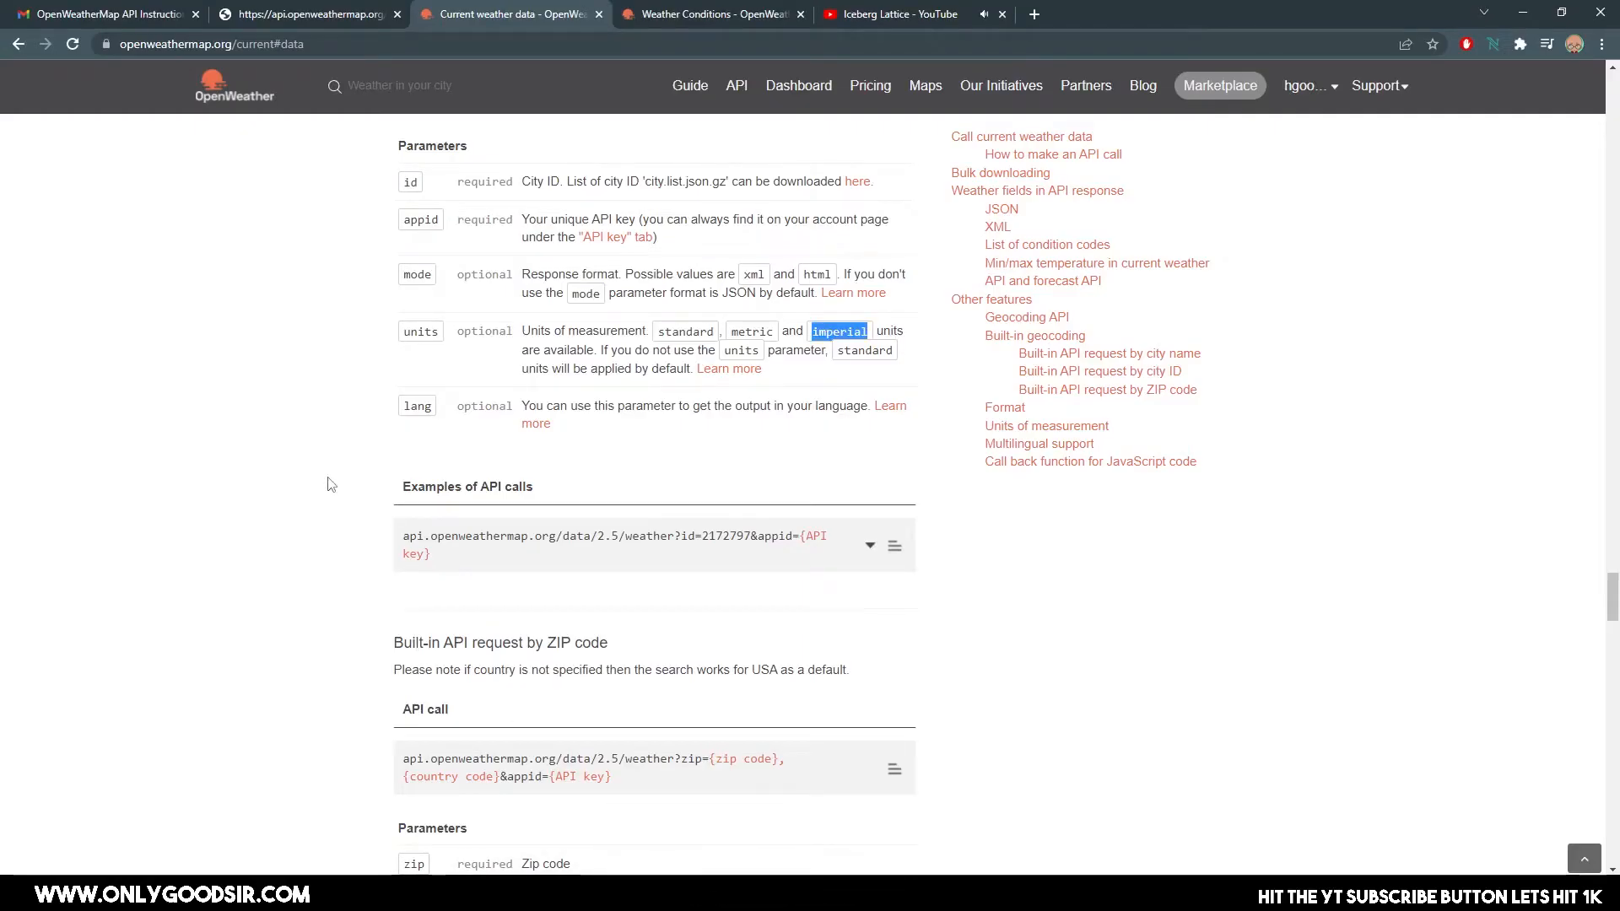
{"action": "left_click", "coordinate": [215, 93]}
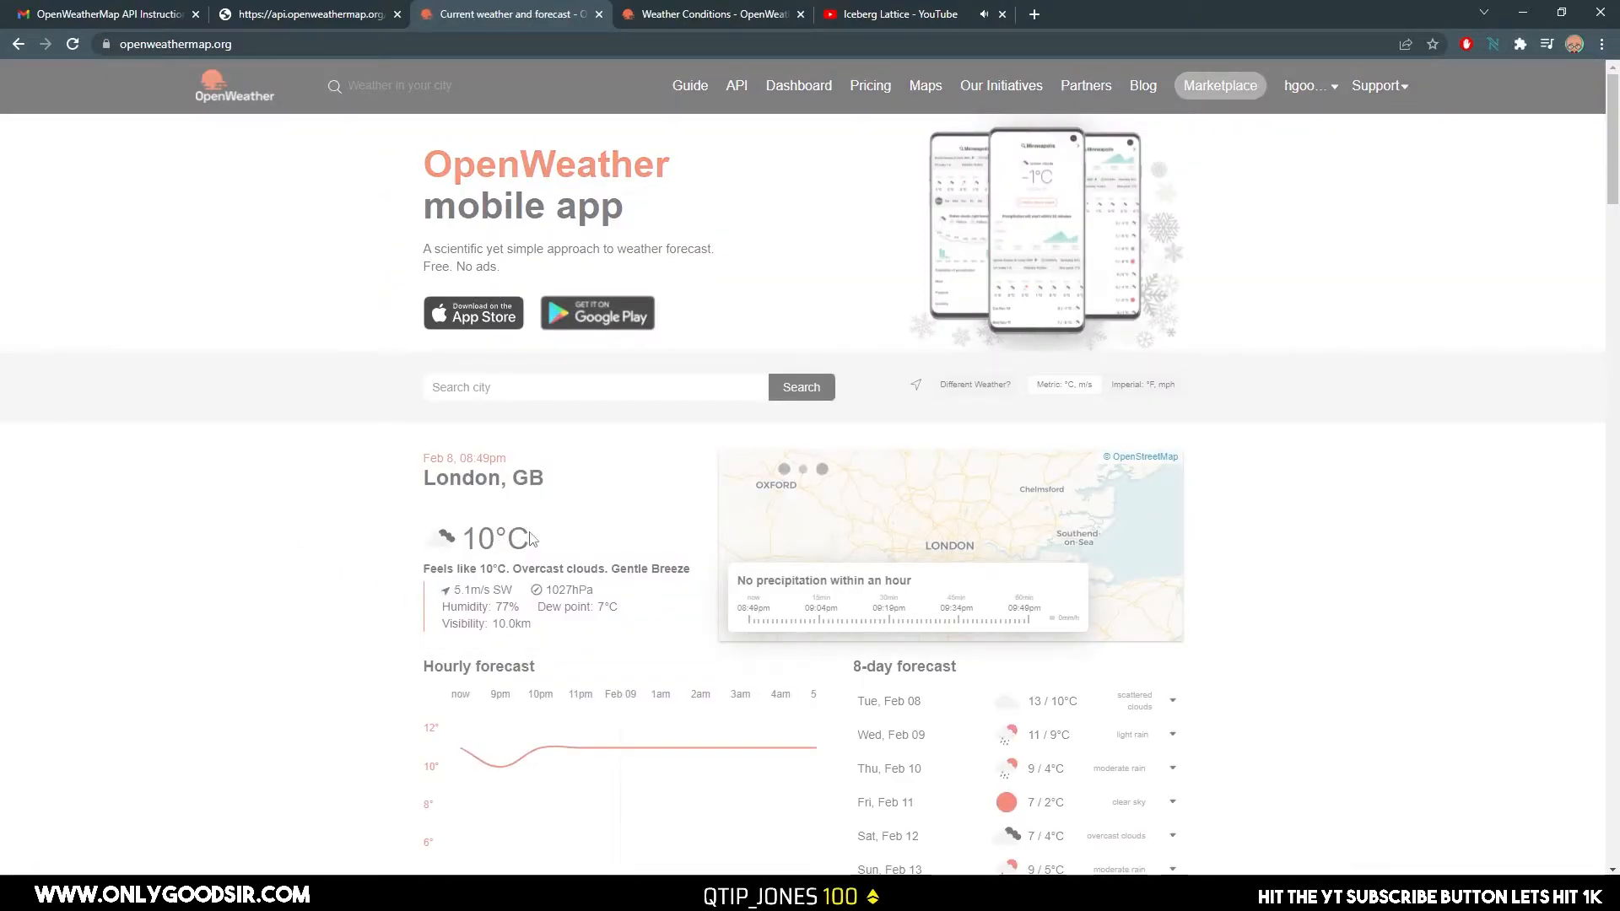
{"action": "scroll", "coordinate": [571, 526], "scroll_direction": "down", "scroll_amount": 3}
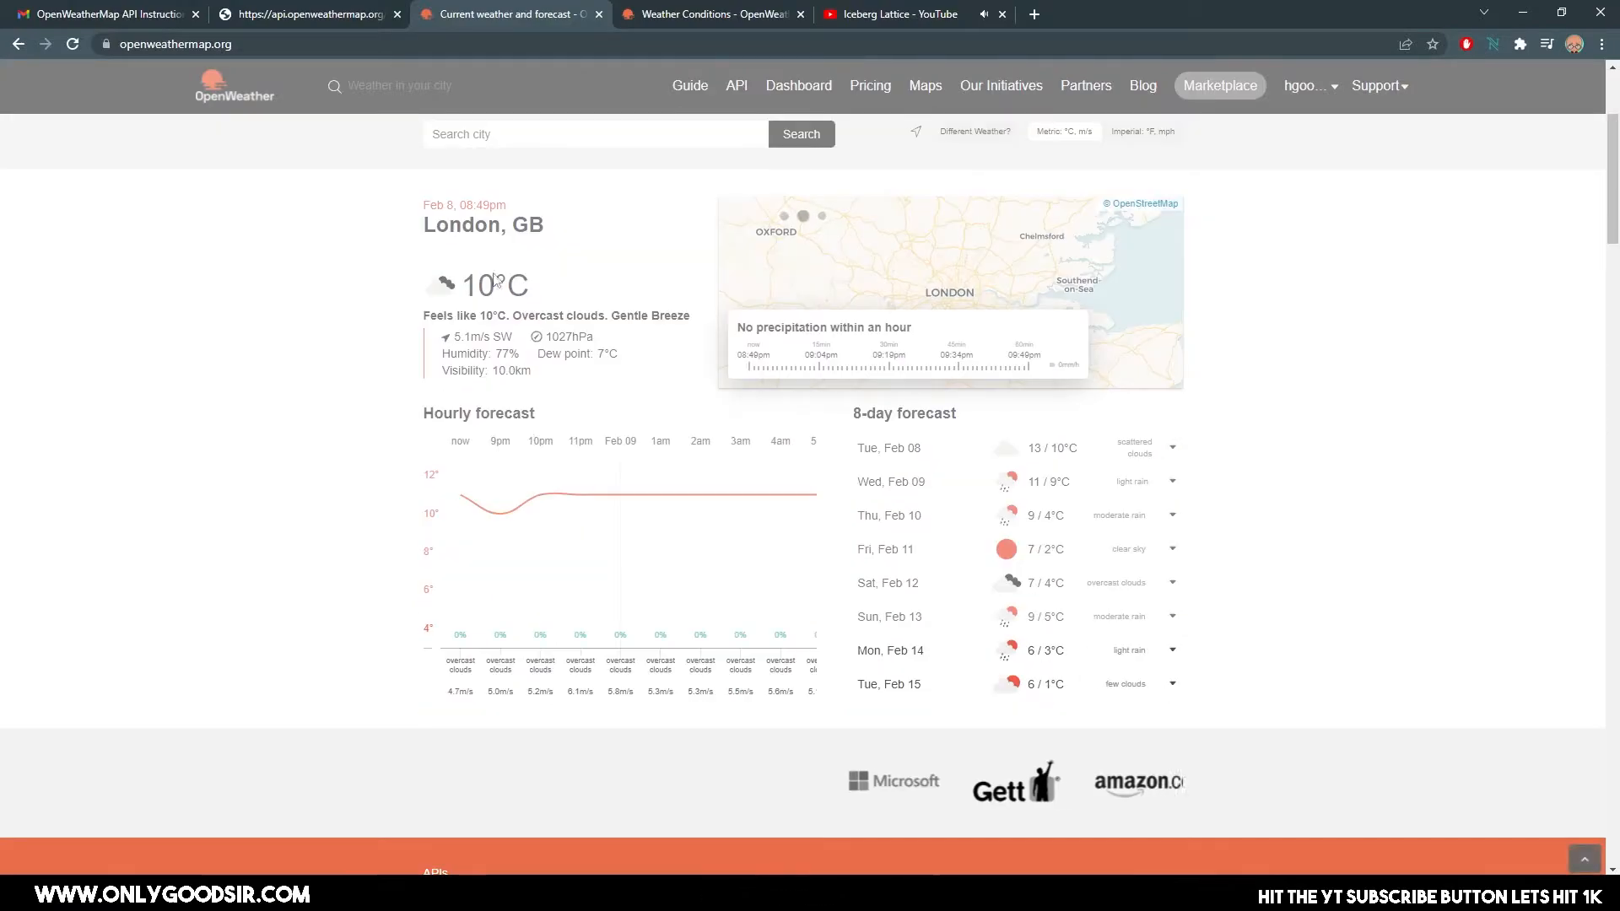
{"action": "scroll", "coordinate": [491, 406], "scroll_direction": "up", "scroll_amount": 1}
{"action": "left_click_drag", "start_coordinate": [530, 371], "coordinate": [473, 371]}
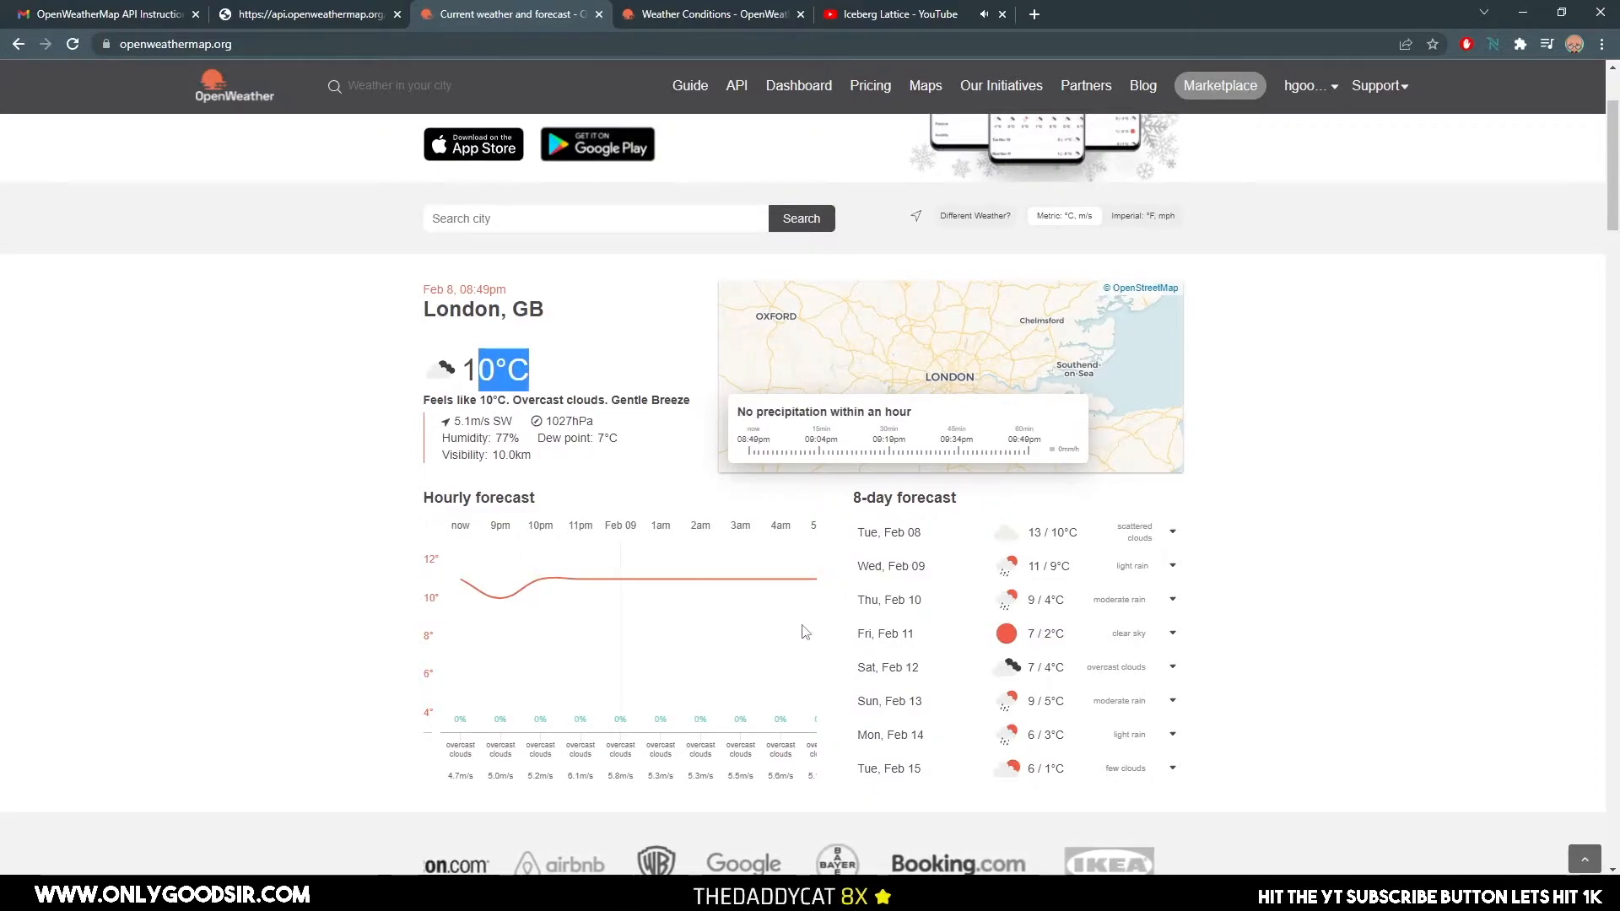
{"action": "left_click", "coordinate": [916, 893]}
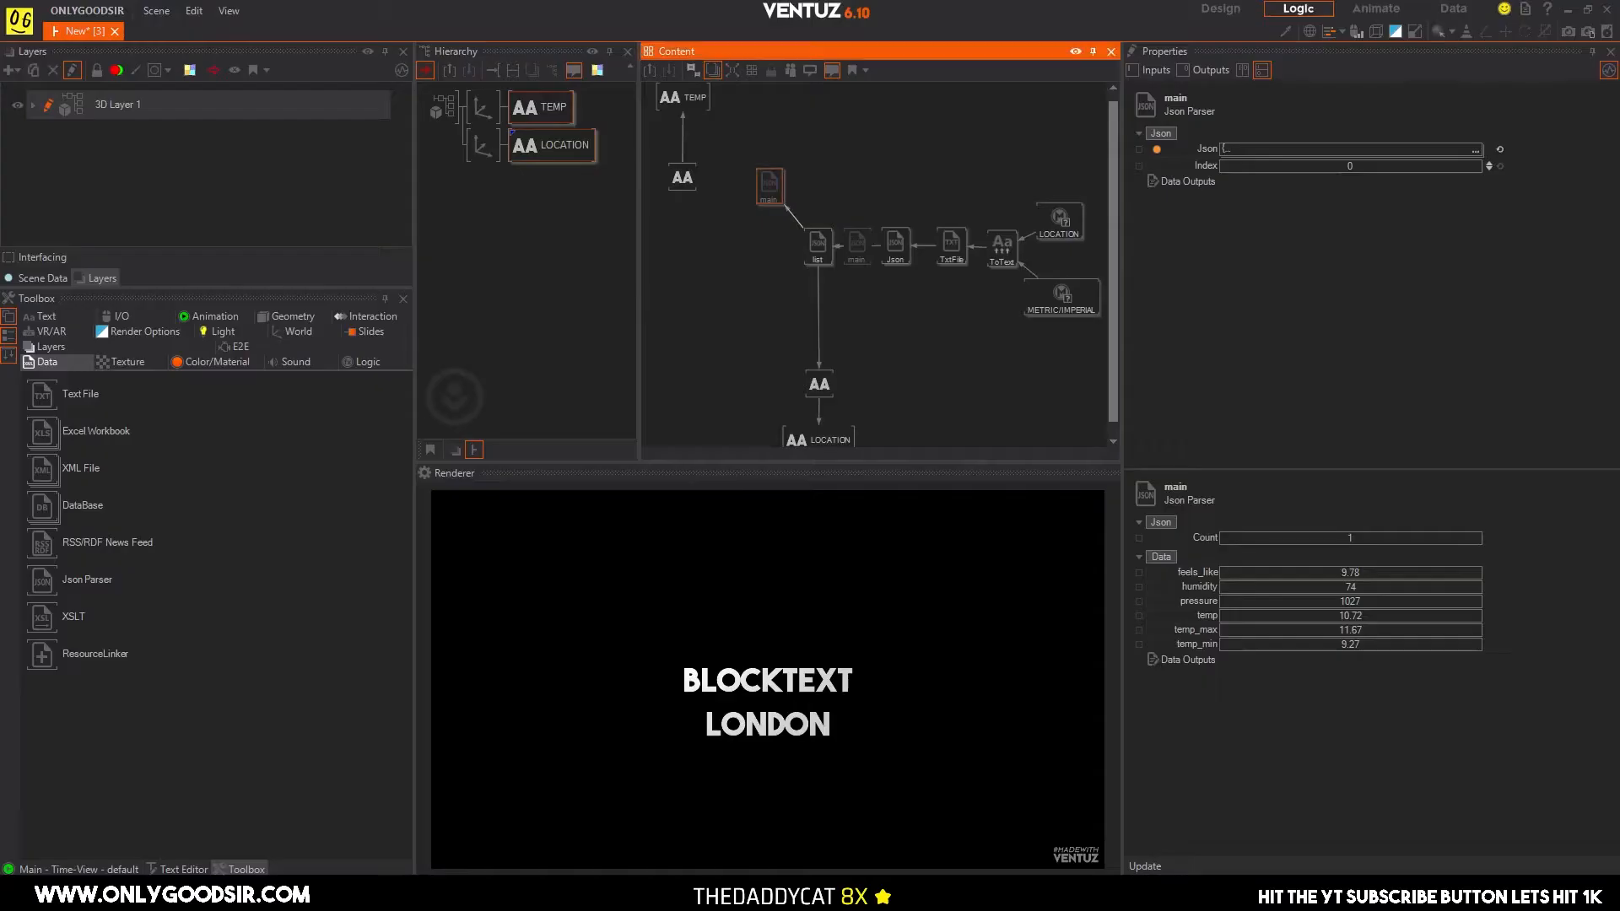
Bind the Text of TEMP's Block Text to the temp output of the upper main Json Parser.
{"action": "left_click", "coordinate": [696, 239]}
{"action": "left_click", "coordinate": [680, 178]}
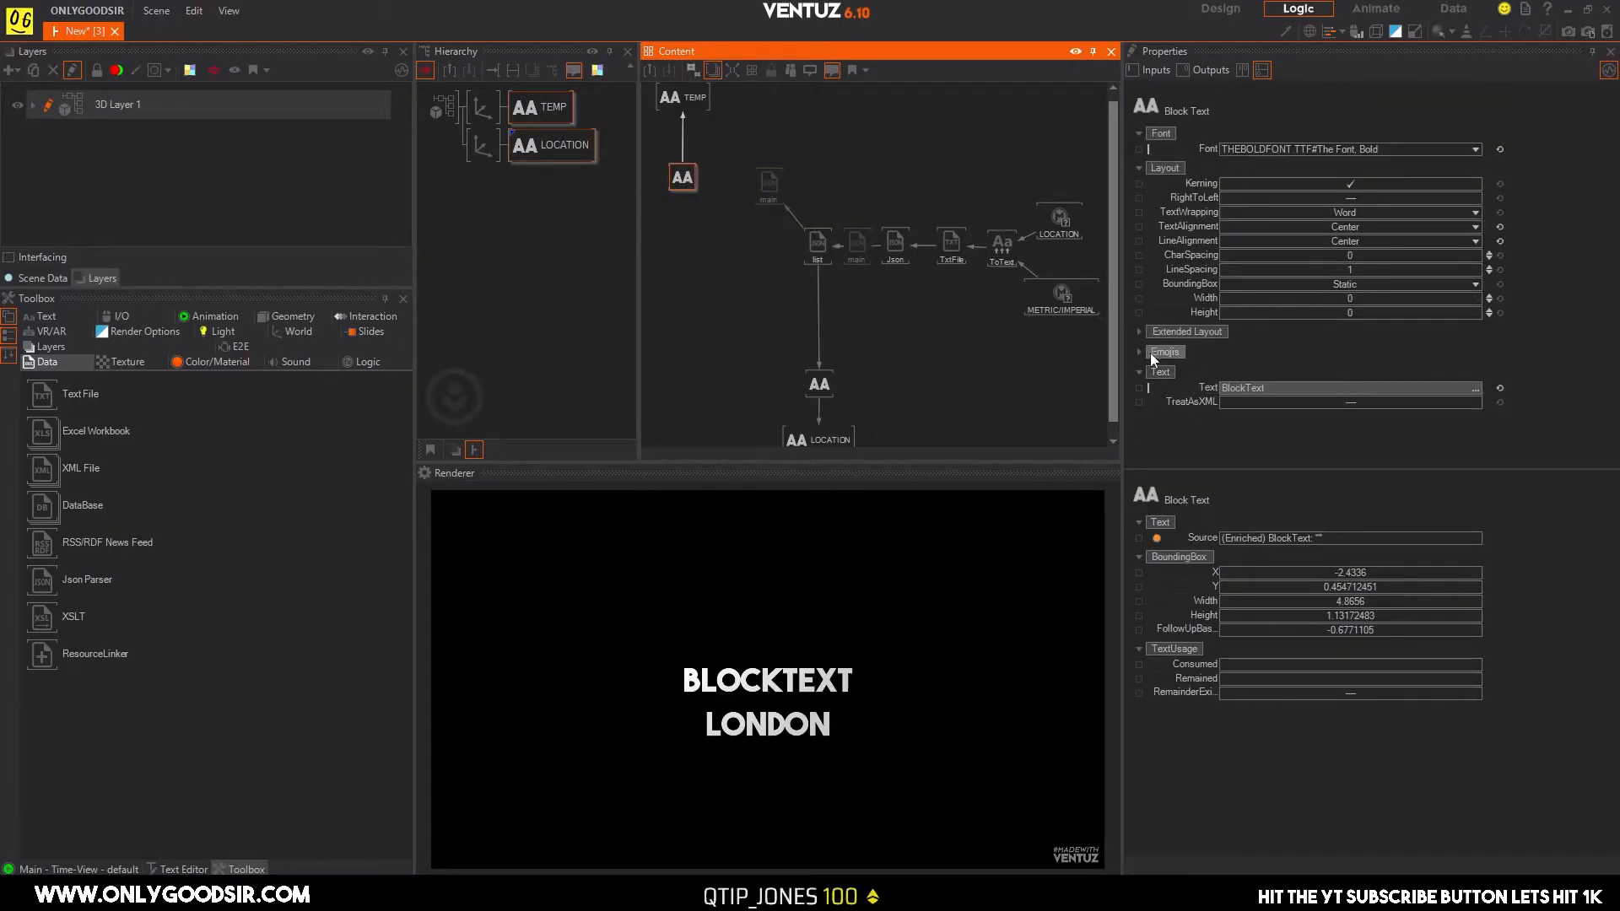
{"action": "left_click_drag", "start_coordinate": [1192, 387], "coordinate": [769, 187]}
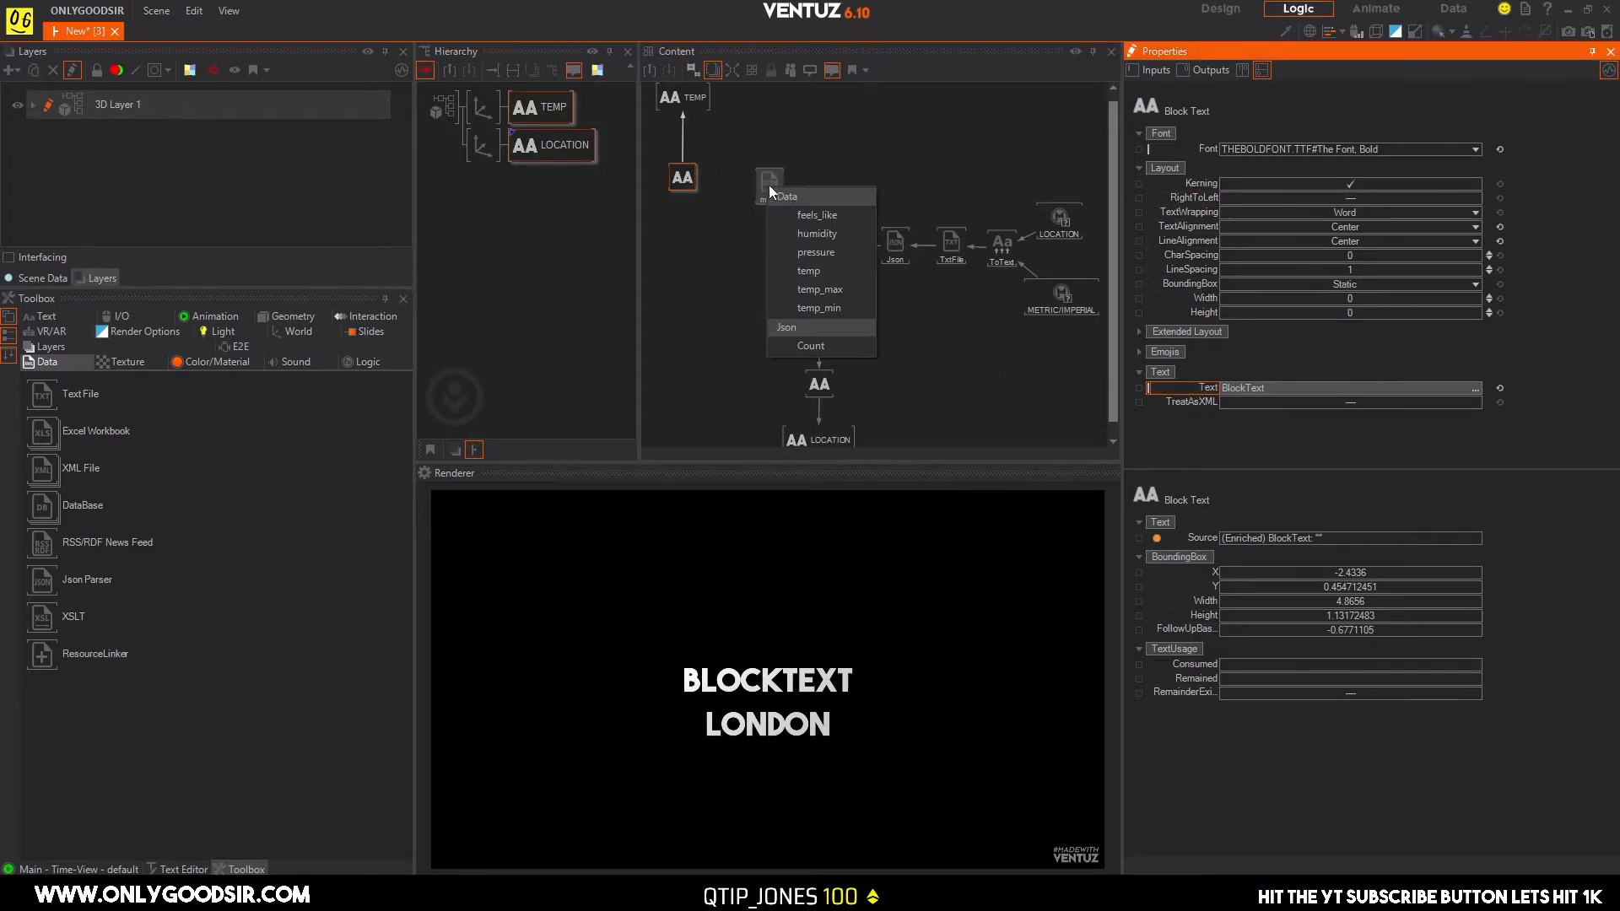
{"action": "left_click", "coordinate": [800, 271]}
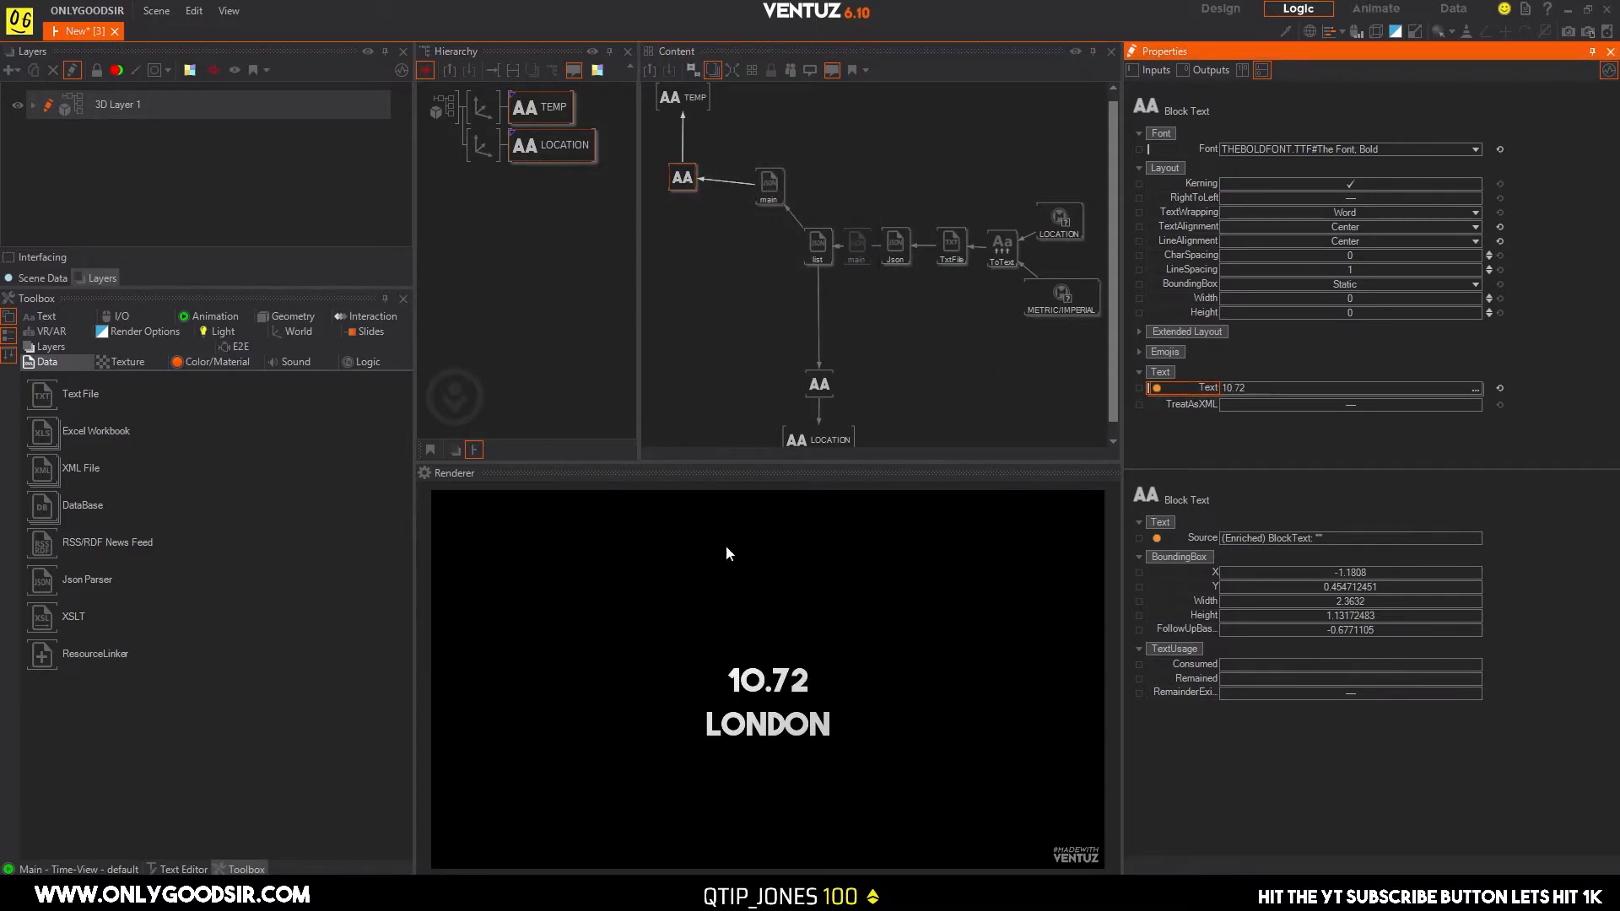
Move TEMP and its Block Text together further away from the upper main Json Parser to free space between them.
{"action": "left_click", "coordinate": [692, 260]}
{"action": "scroll", "coordinate": [764, 299], "scroll_direction": "up", "scroll_amount": 1}
{"action": "scroll", "coordinate": [707, 298], "scroll_direction": "down", "scroll_amount": 2}
{"action": "left_click", "coordinate": [677, 153]}
{"action": "left_click_drag", "start_coordinate": [682, 189], "coordinate": [619, 196]}
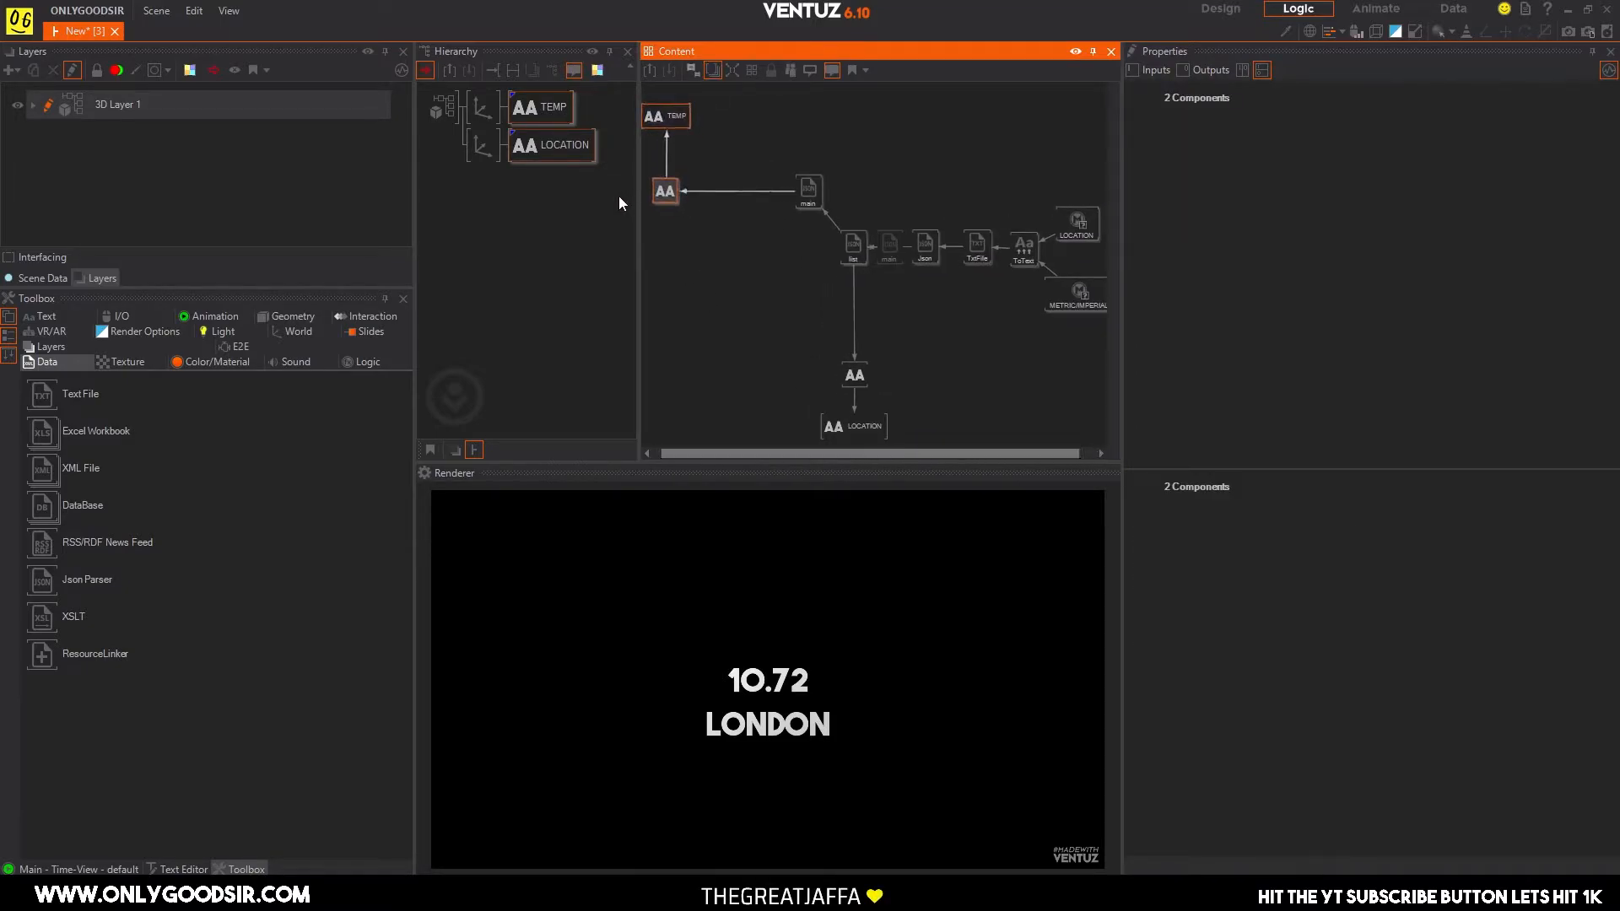
Insert an Int node between the upper main Json Parser and TEMP's Block Text, routing the temp value through it.
{"action": "left_click", "coordinate": [717, 235]}
{"action": "type", "text": "mul"}
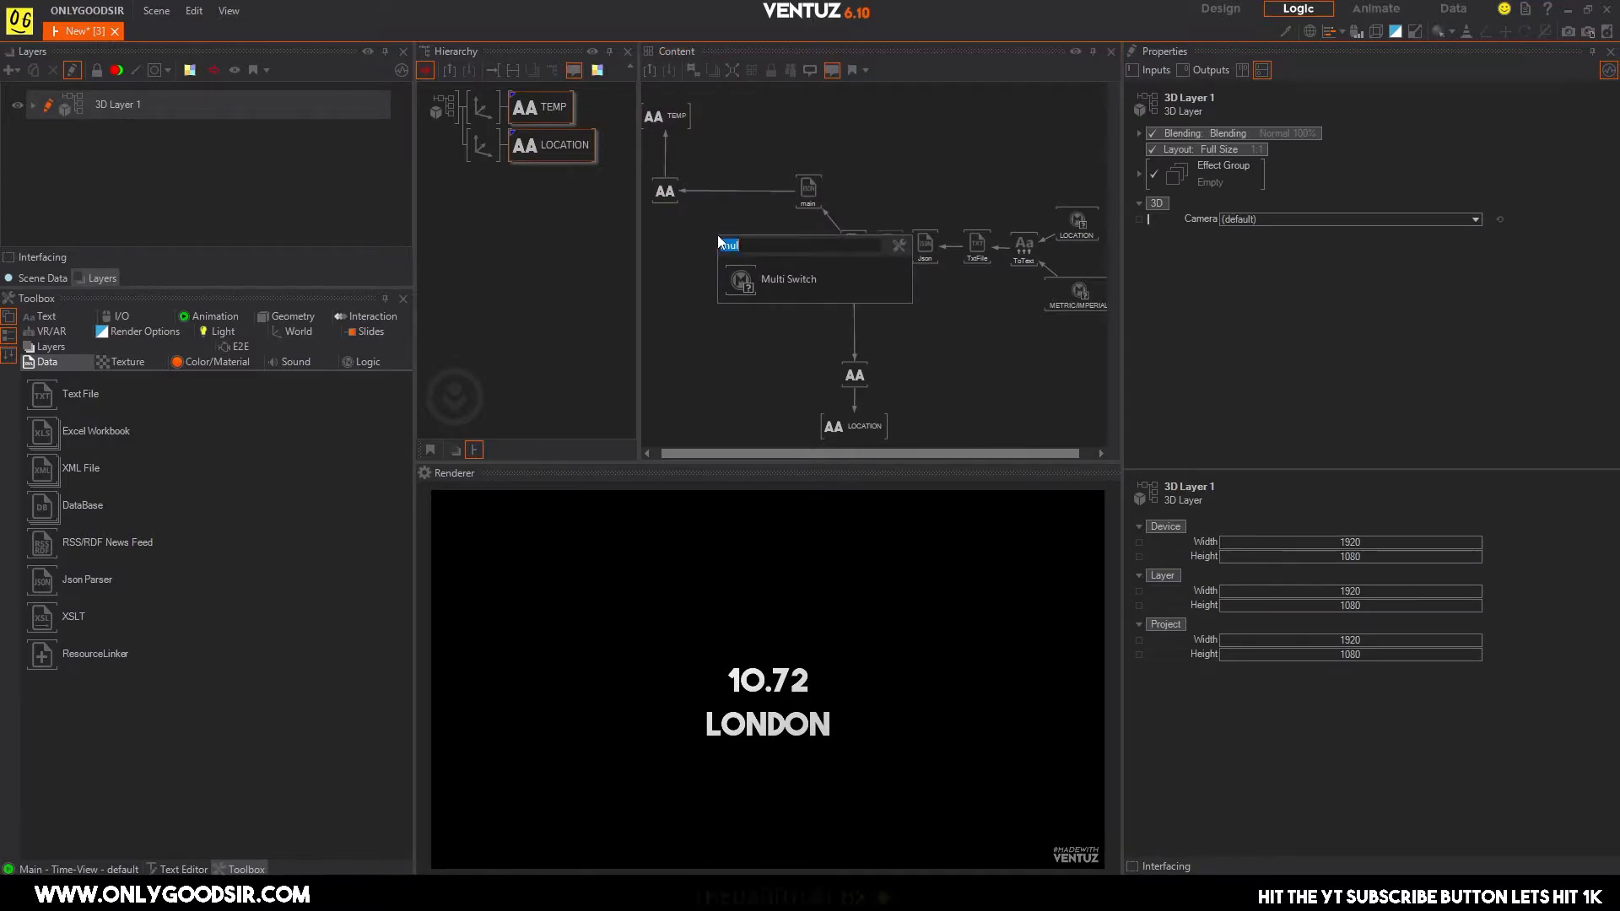
{"action": "type", "text": "in"}
{"action": "left_click", "coordinate": [735, 265]}
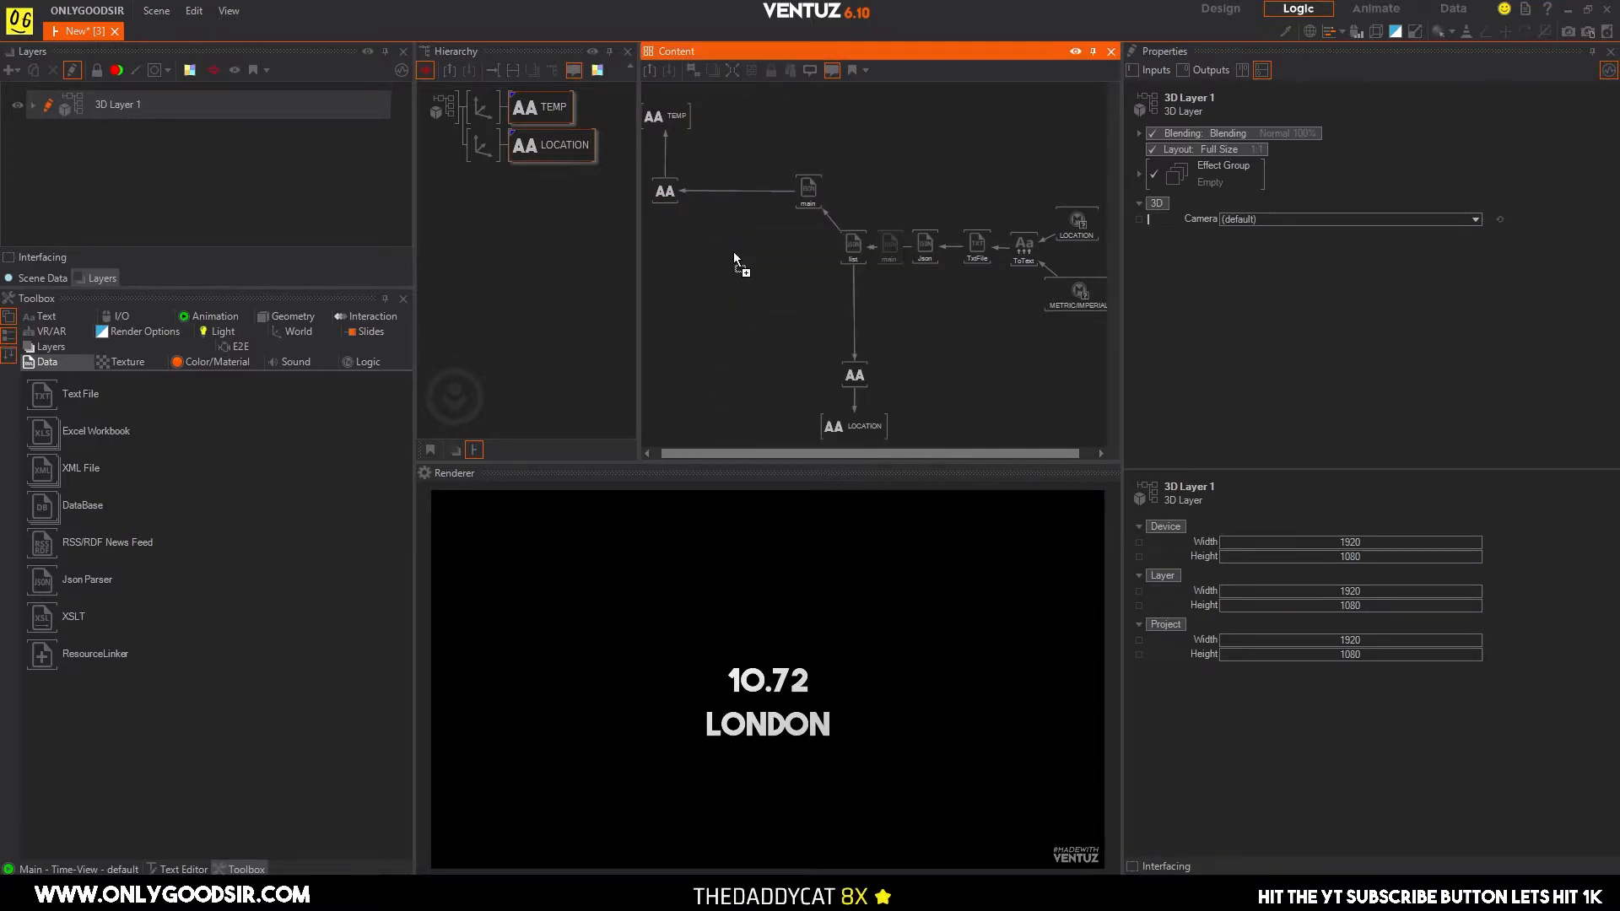
{"action": "left_click", "coordinate": [728, 192]}
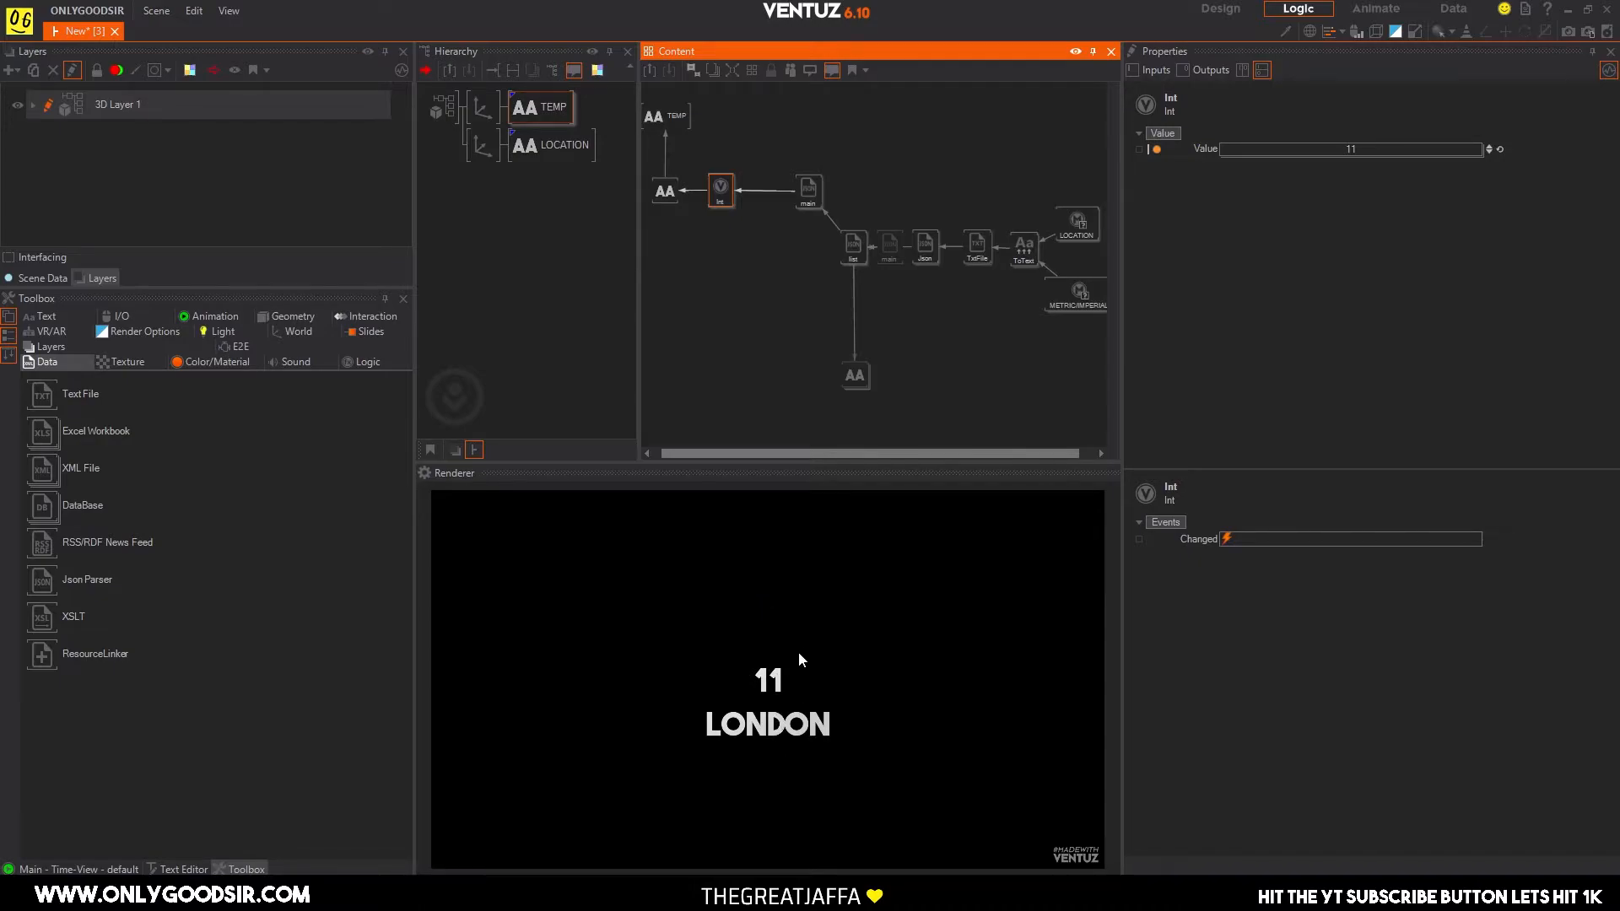
Inspect the METRIC/IMPERIAL switch's entries and shift TEMP with its Block Text slightly further from the Int node.
{"action": "left_click", "coordinate": [1051, 283]}
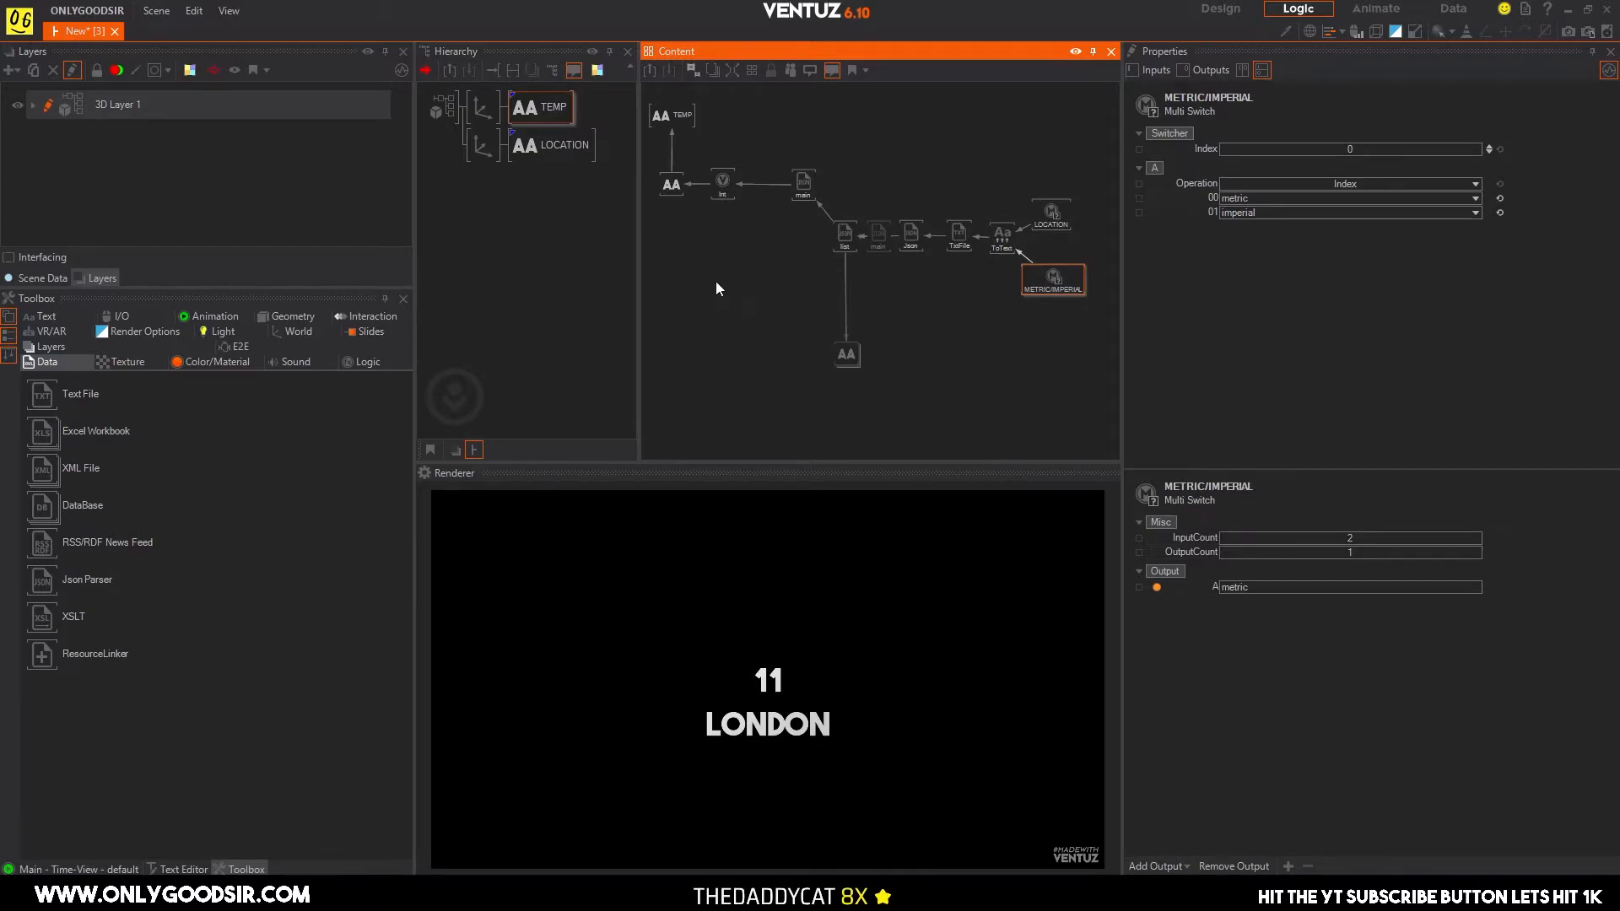
{"action": "left_click", "coordinate": [722, 247]}
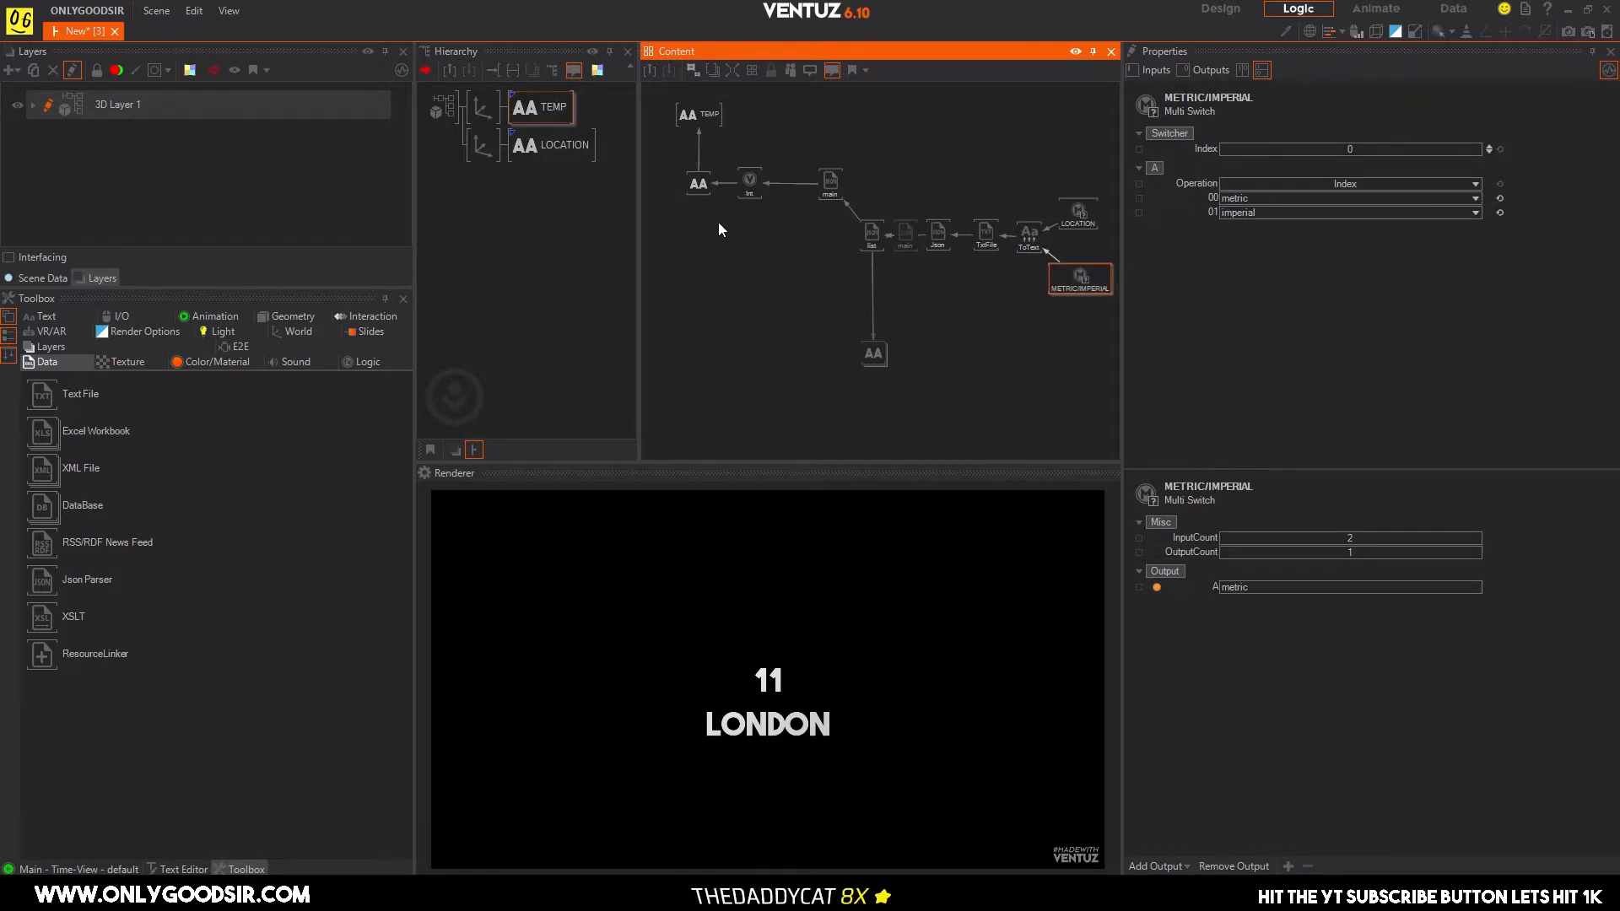
{"action": "left_click_drag", "start_coordinate": [685, 188], "coordinate": [675, 186]}
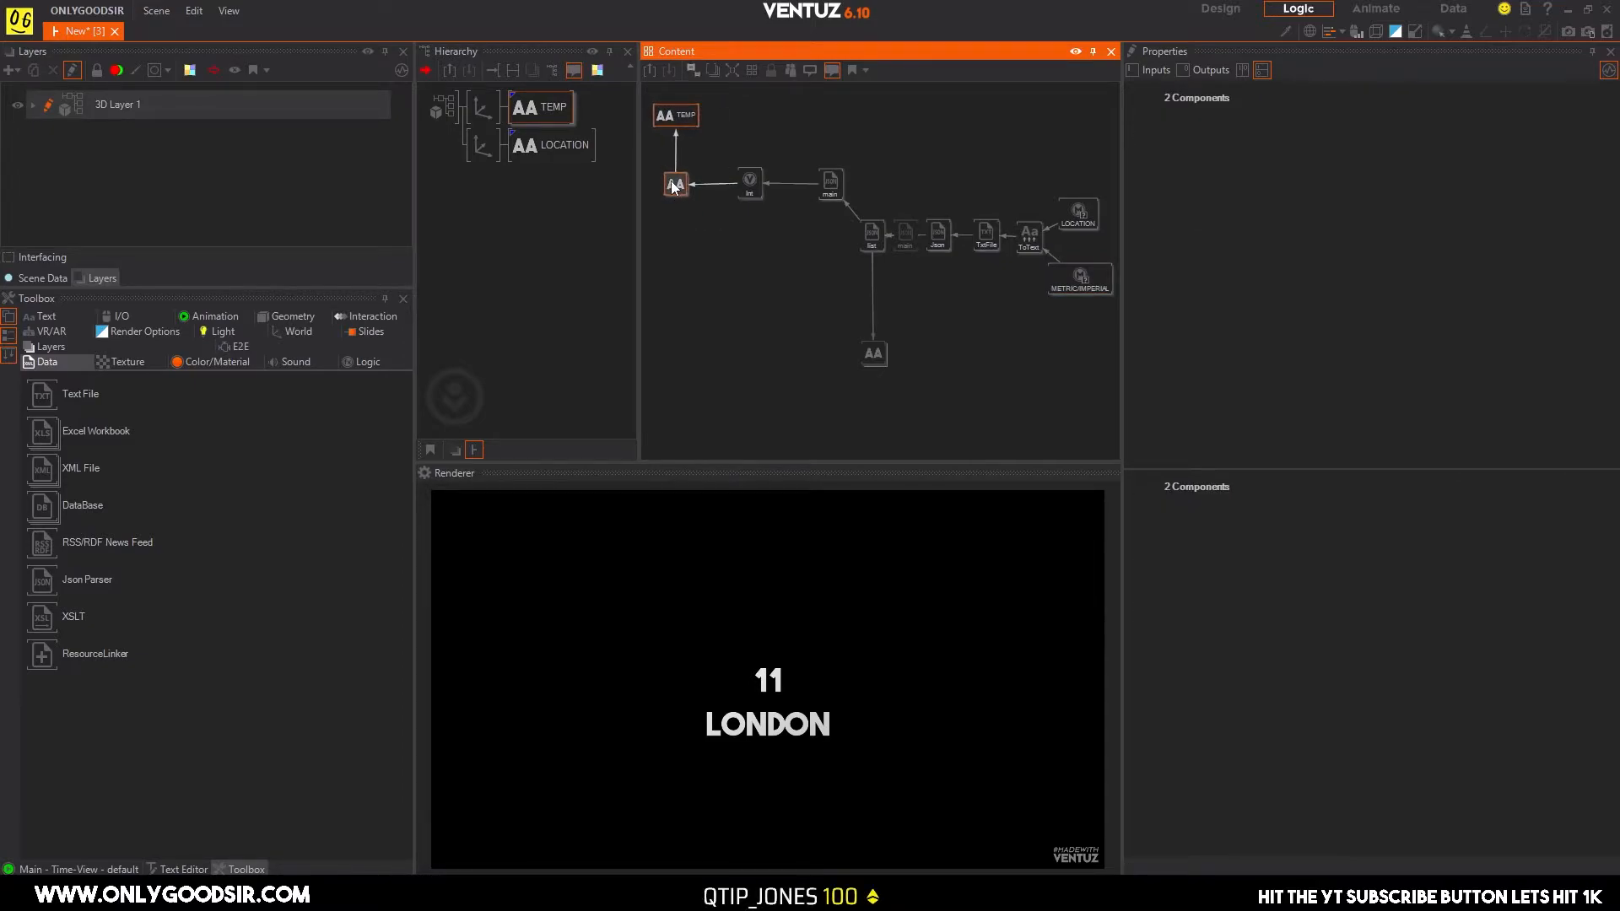
{"action": "left_click", "coordinate": [748, 333]}
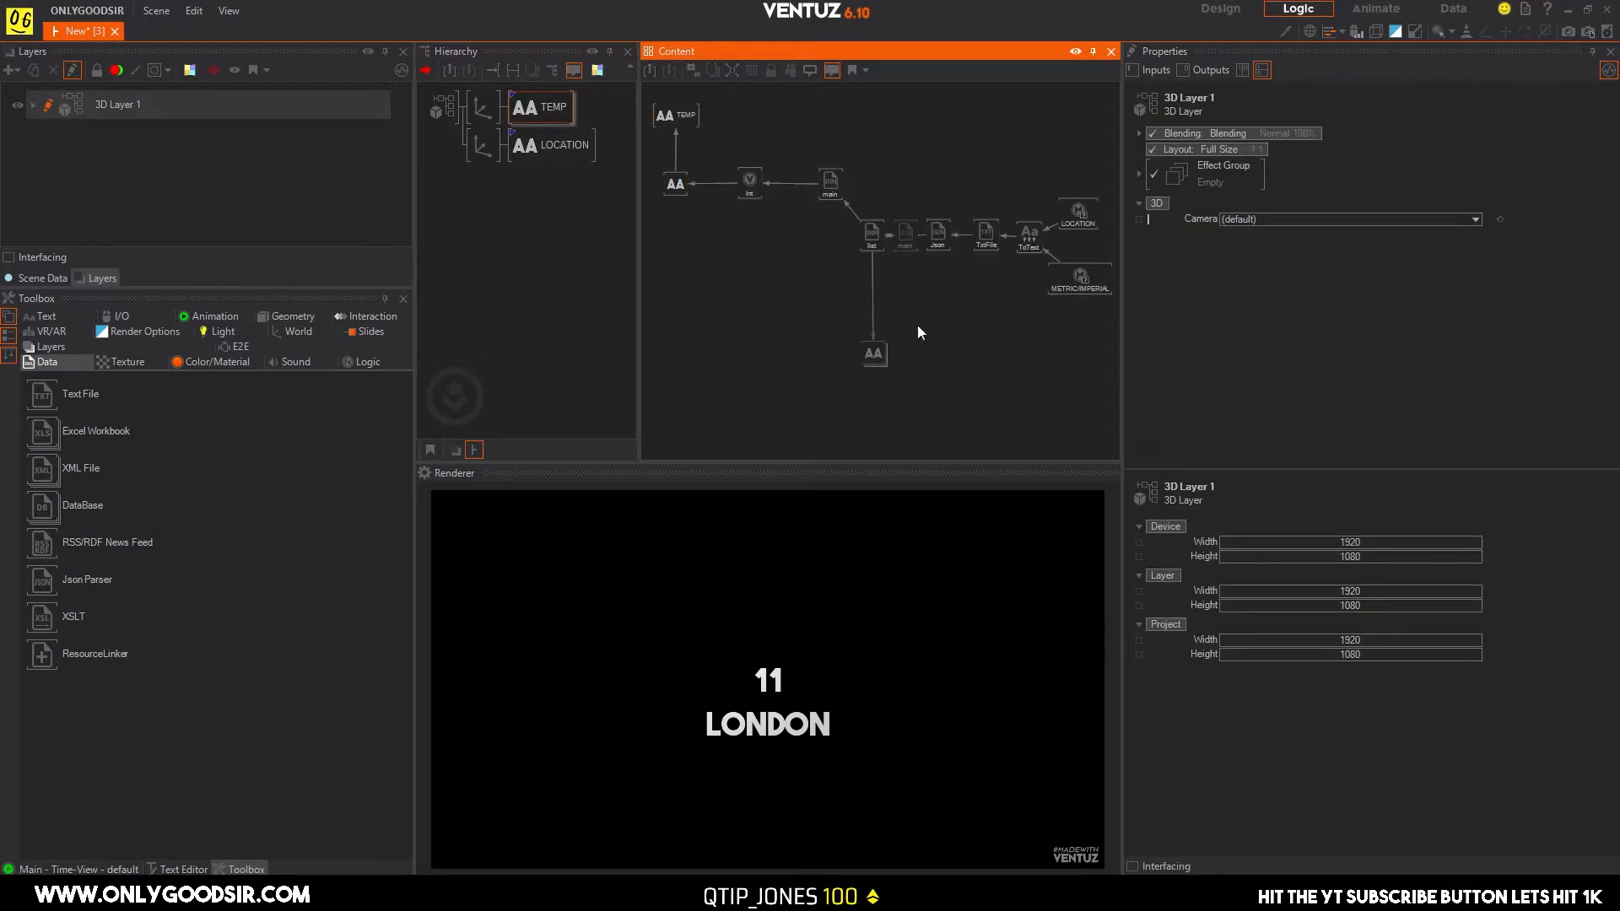
{"action": "middle_click_drag", "start_coordinate": [871, 291], "coordinate": [893, 317]}
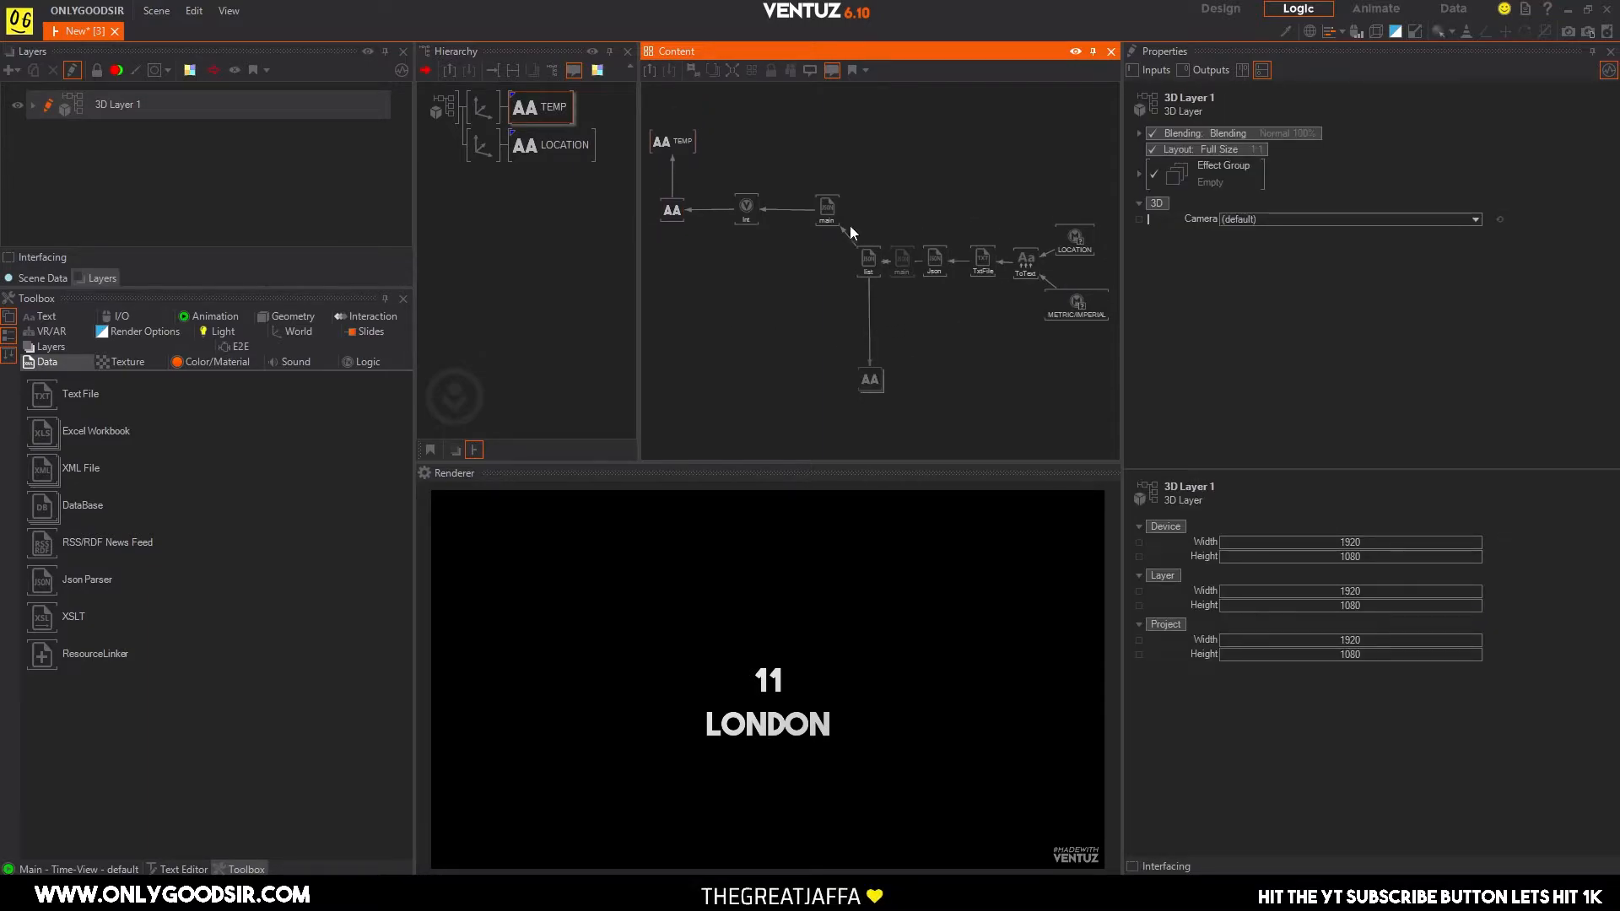
{"action": "left_click", "coordinate": [1054, 306]}
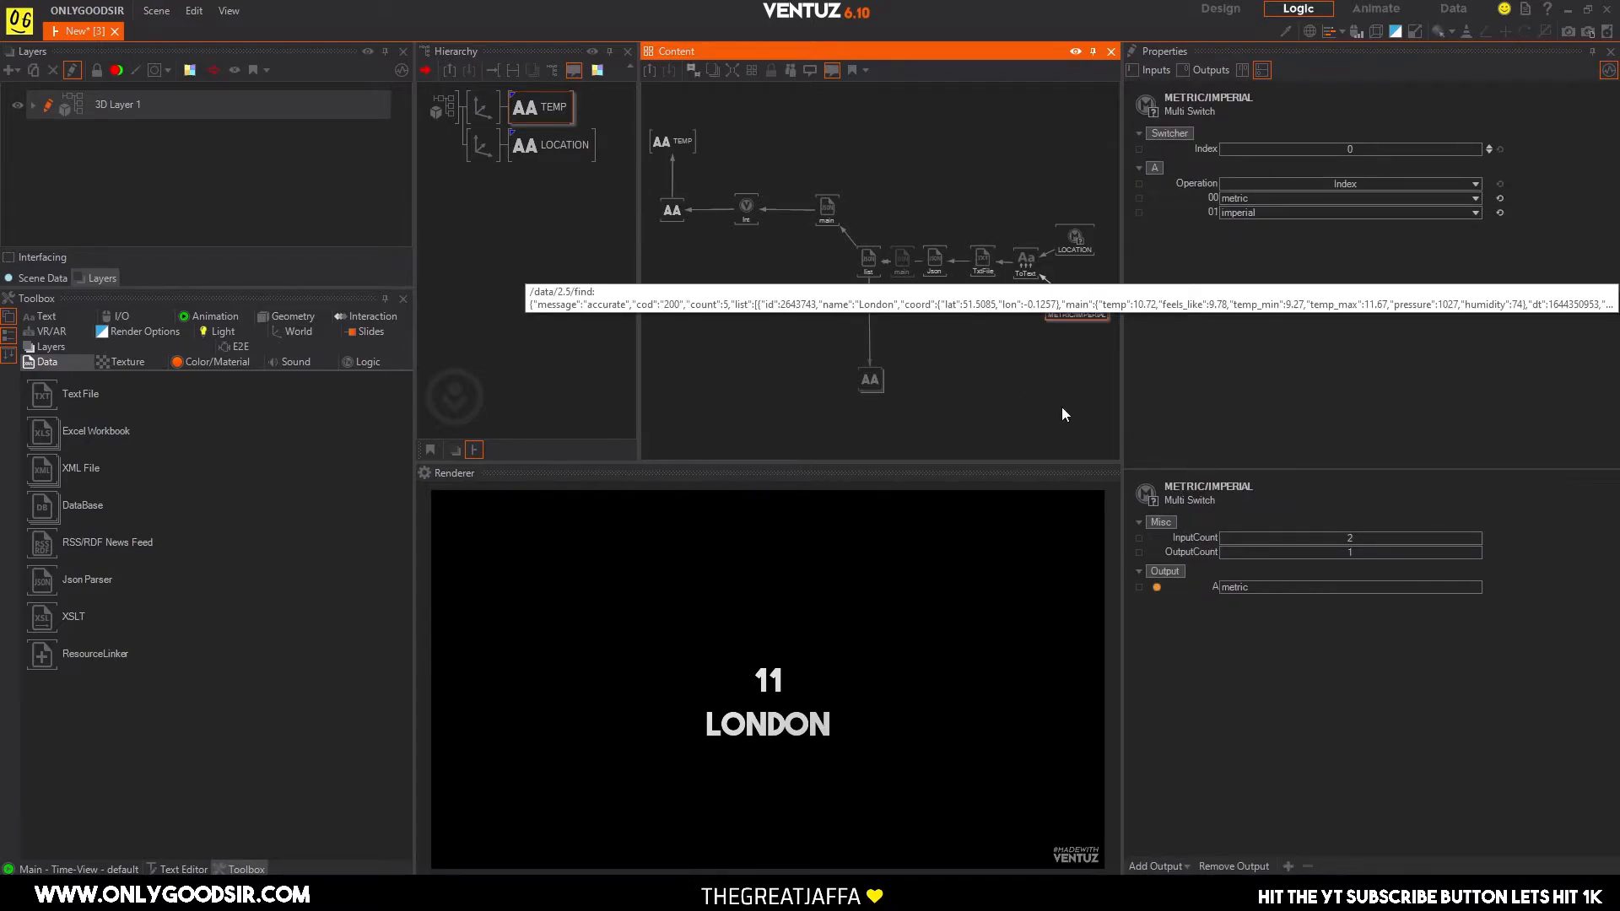
{"action": "scroll", "coordinate": [1025, 395], "scroll_direction": "down", "scroll_amount": 2}
{"action": "scroll", "coordinate": [949, 355], "scroll_direction": "up", "scroll_amount": 5}
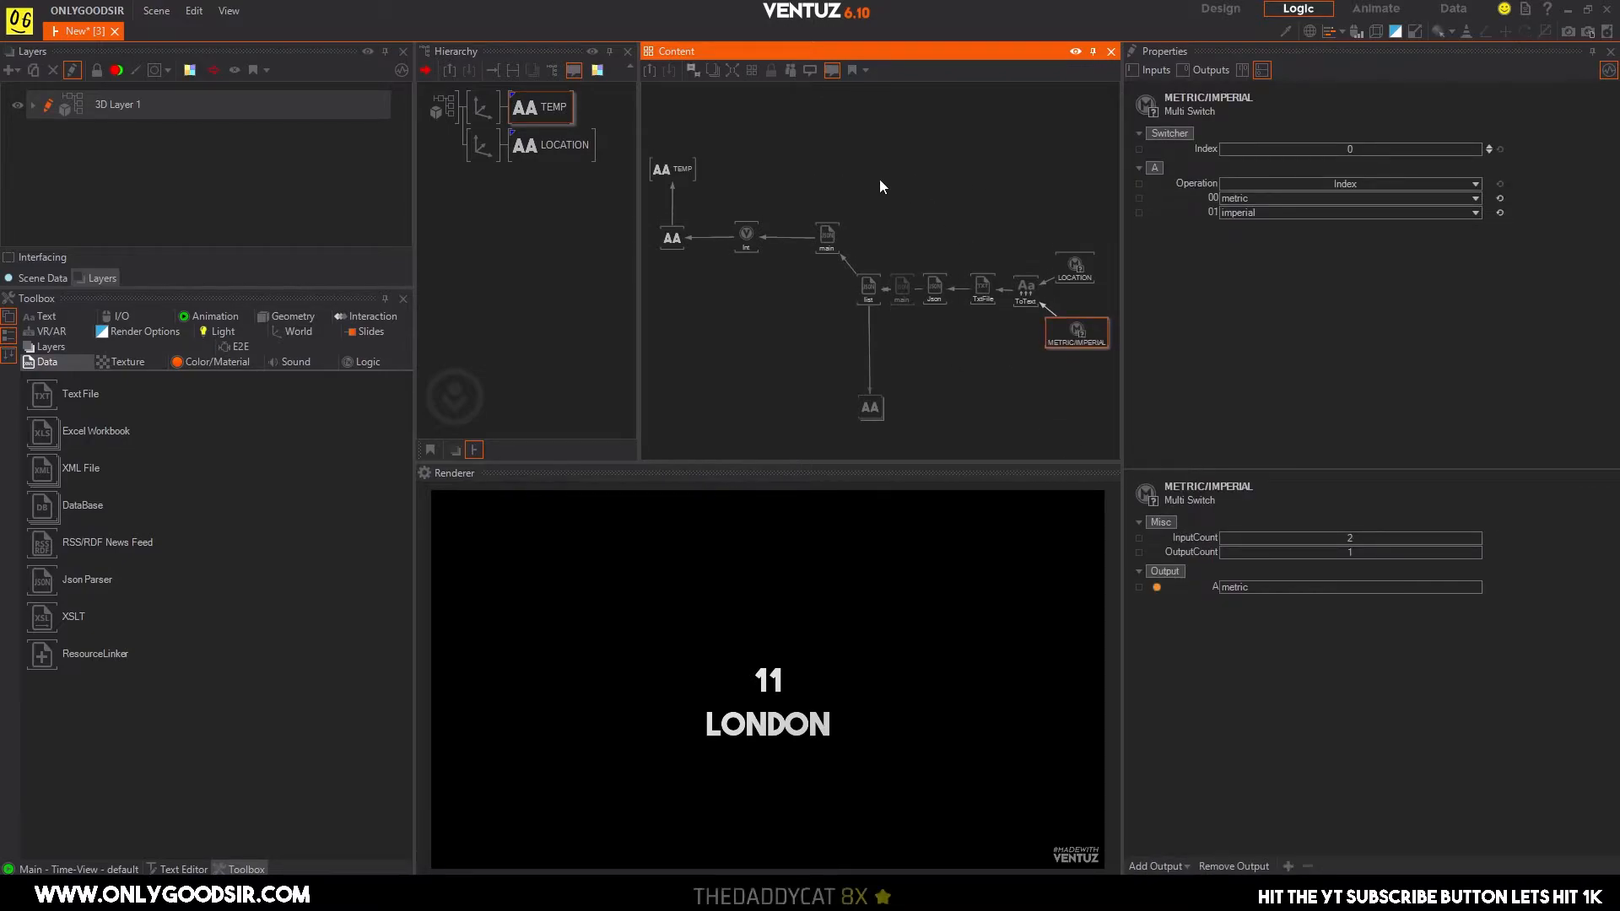
{"action": "left_click", "coordinate": [761, 170]}
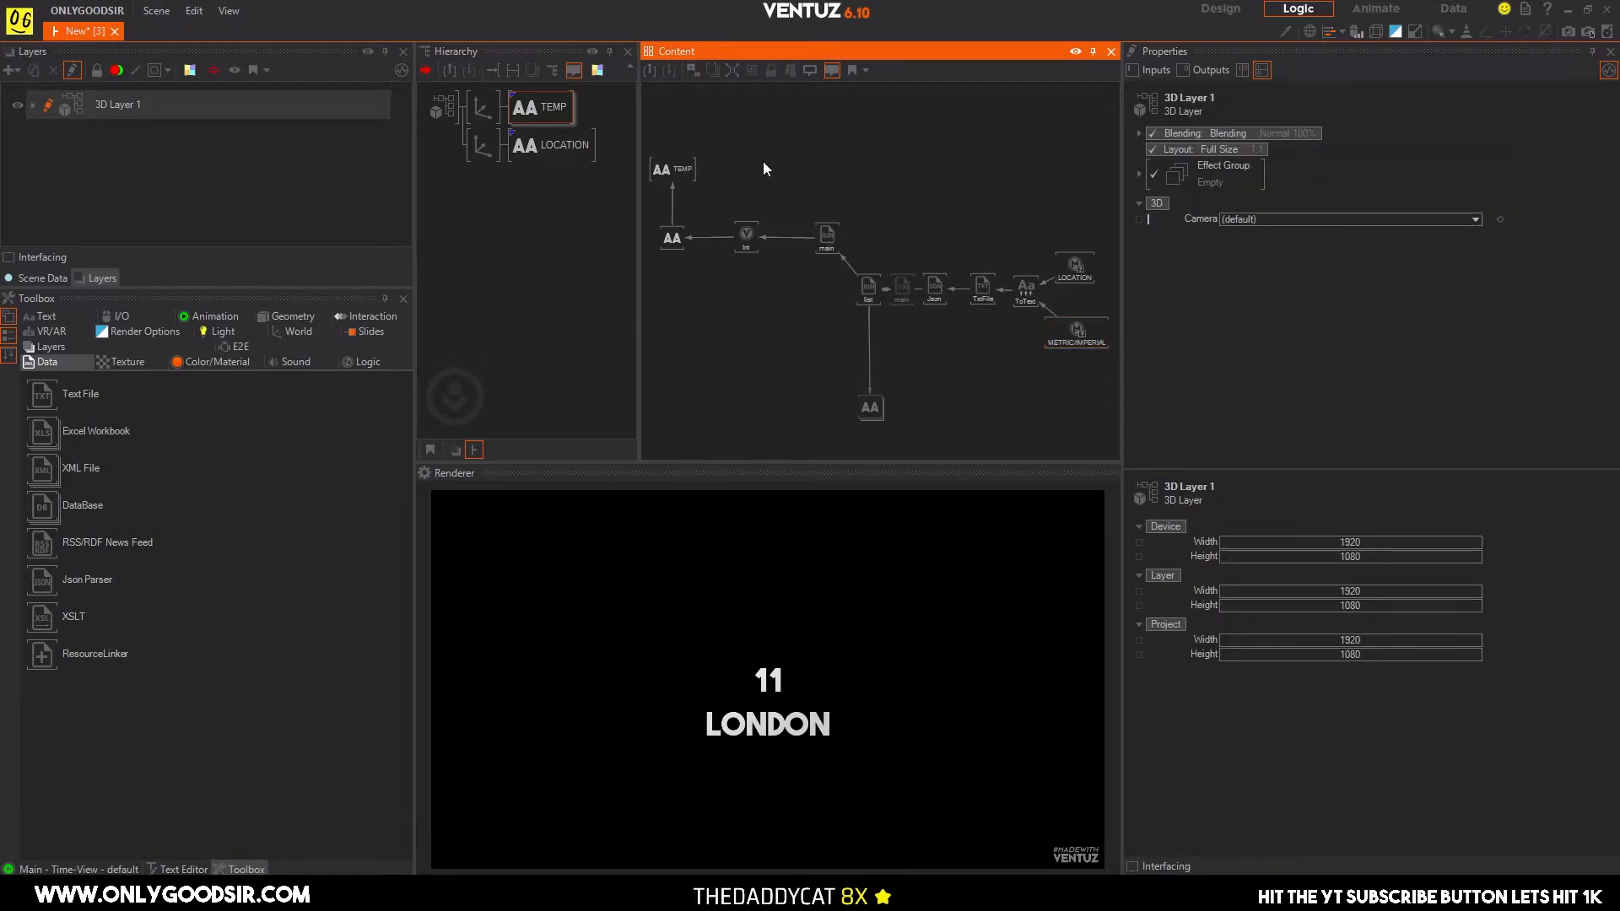
{"action": "double_click", "coordinate": [763, 162]}
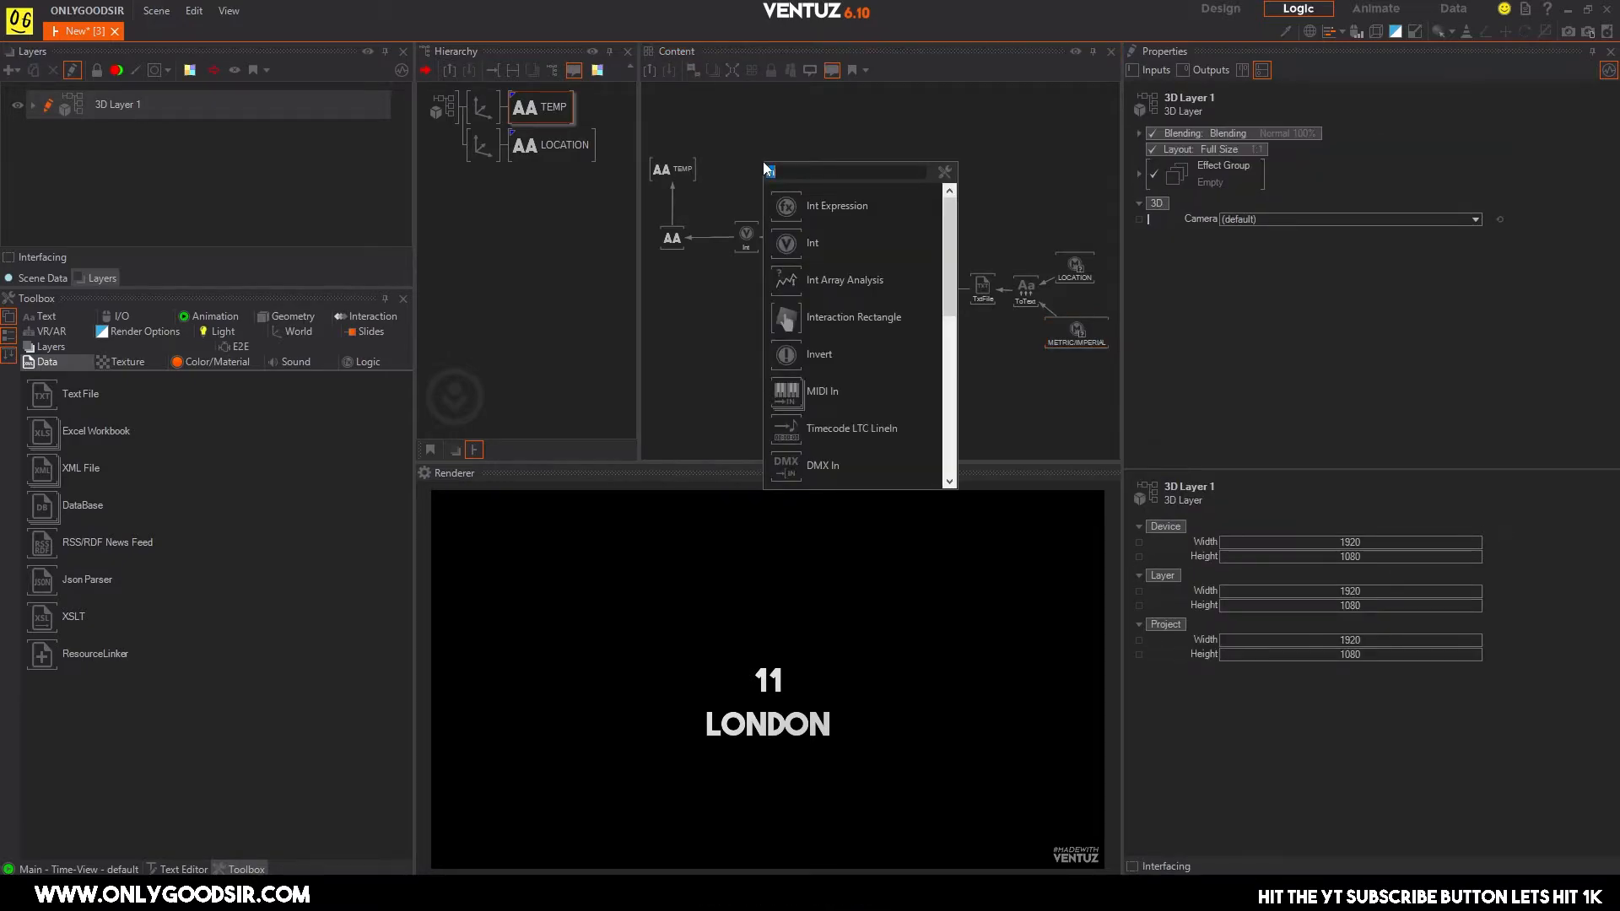
{"action": "type", "text": "mul"}
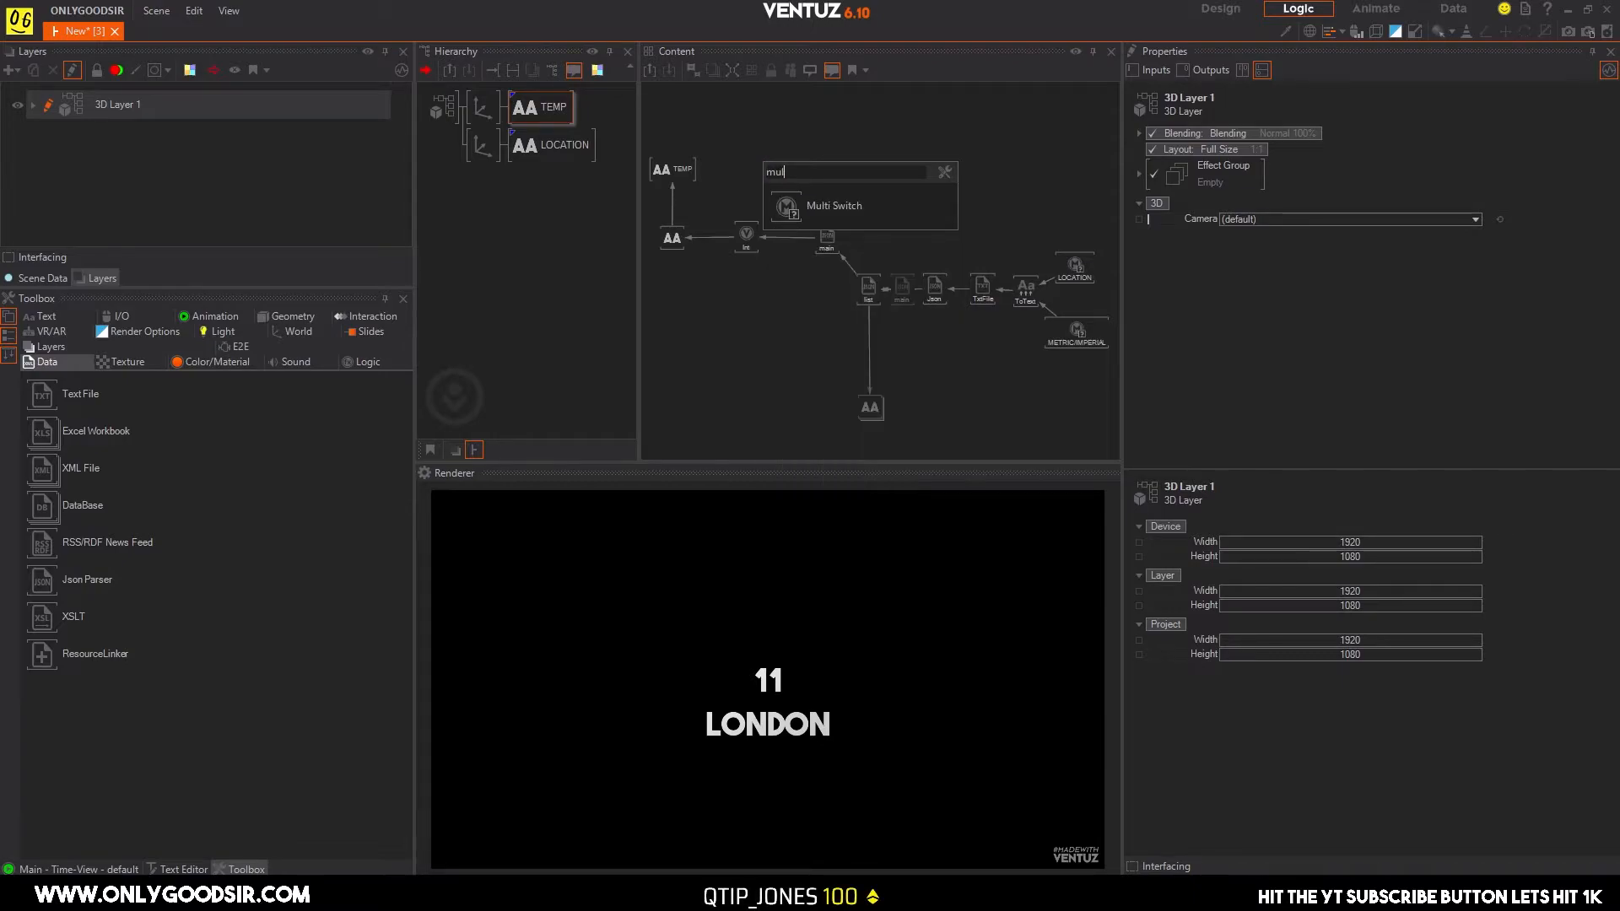
{"action": "key", "text": "Return"}
{"action": "left_click_drag", "start_coordinate": [774, 162], "coordinate": [756, 169]}
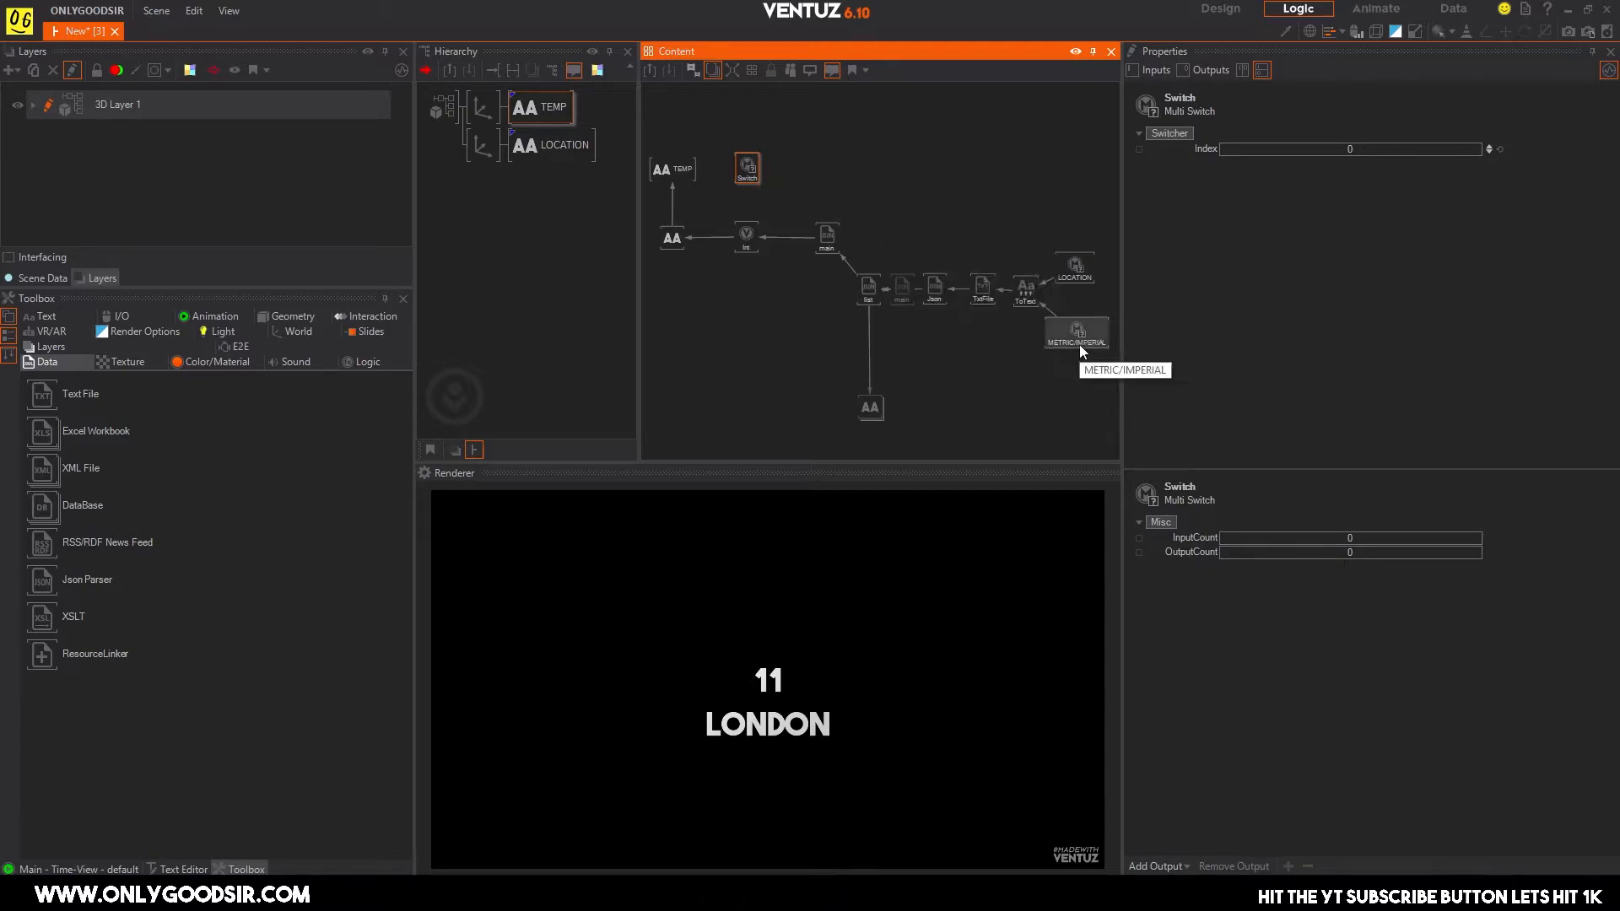
{"action": "key", "text": "Delete"}
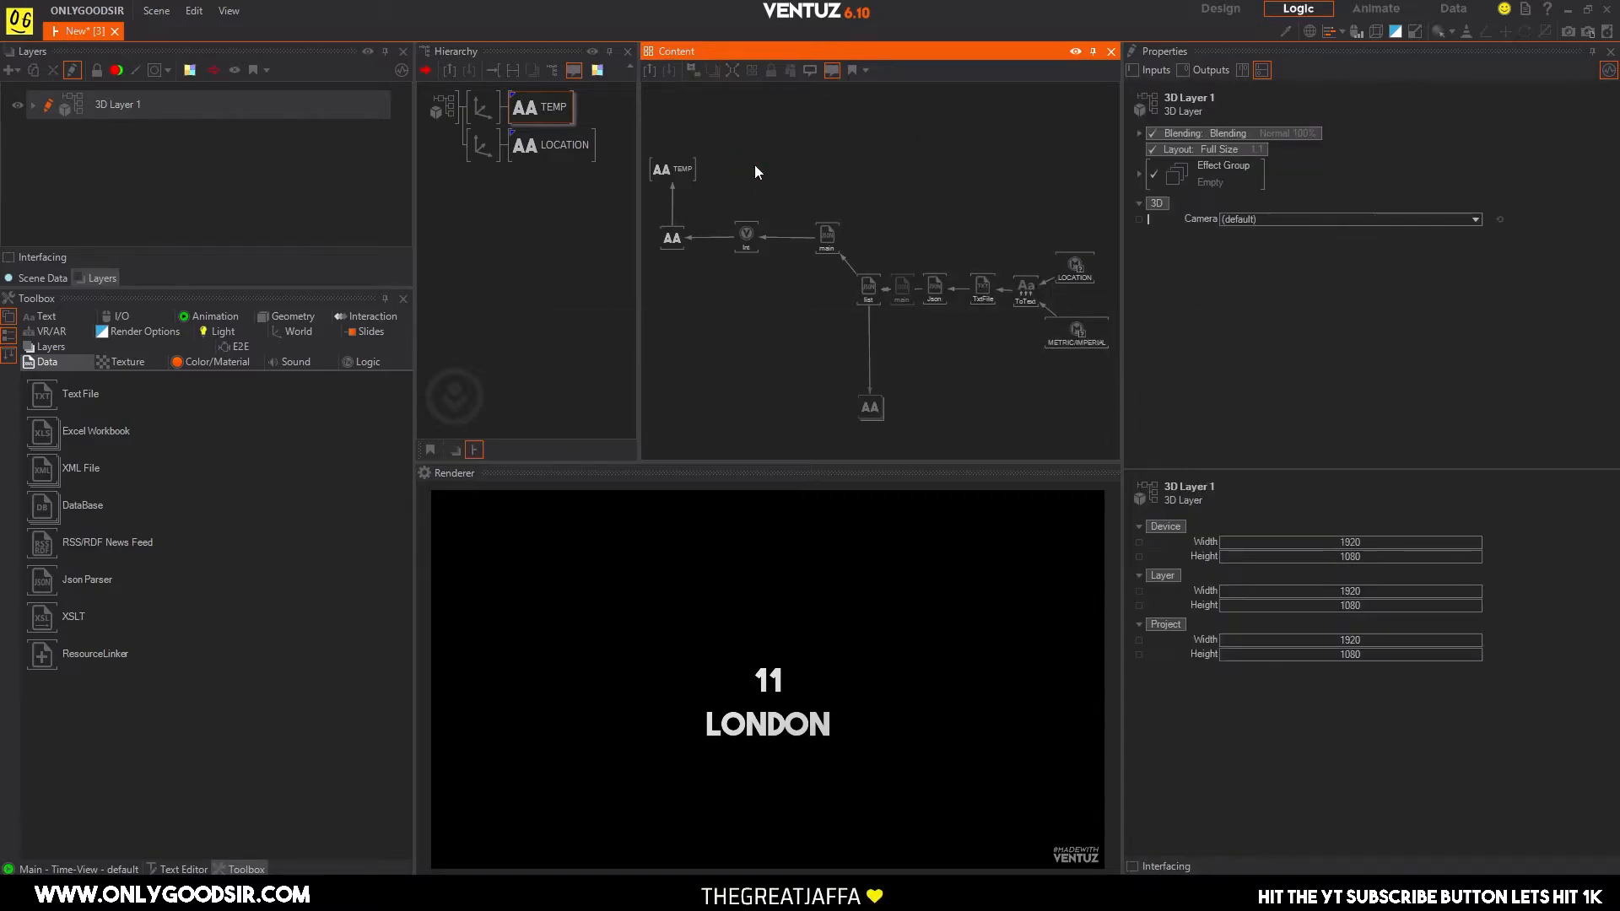
Duplicate the METRIC/IMPERIAL Multi Switch and place the copy above the Int node.
{"action": "left_click", "coordinate": [1088, 340]}
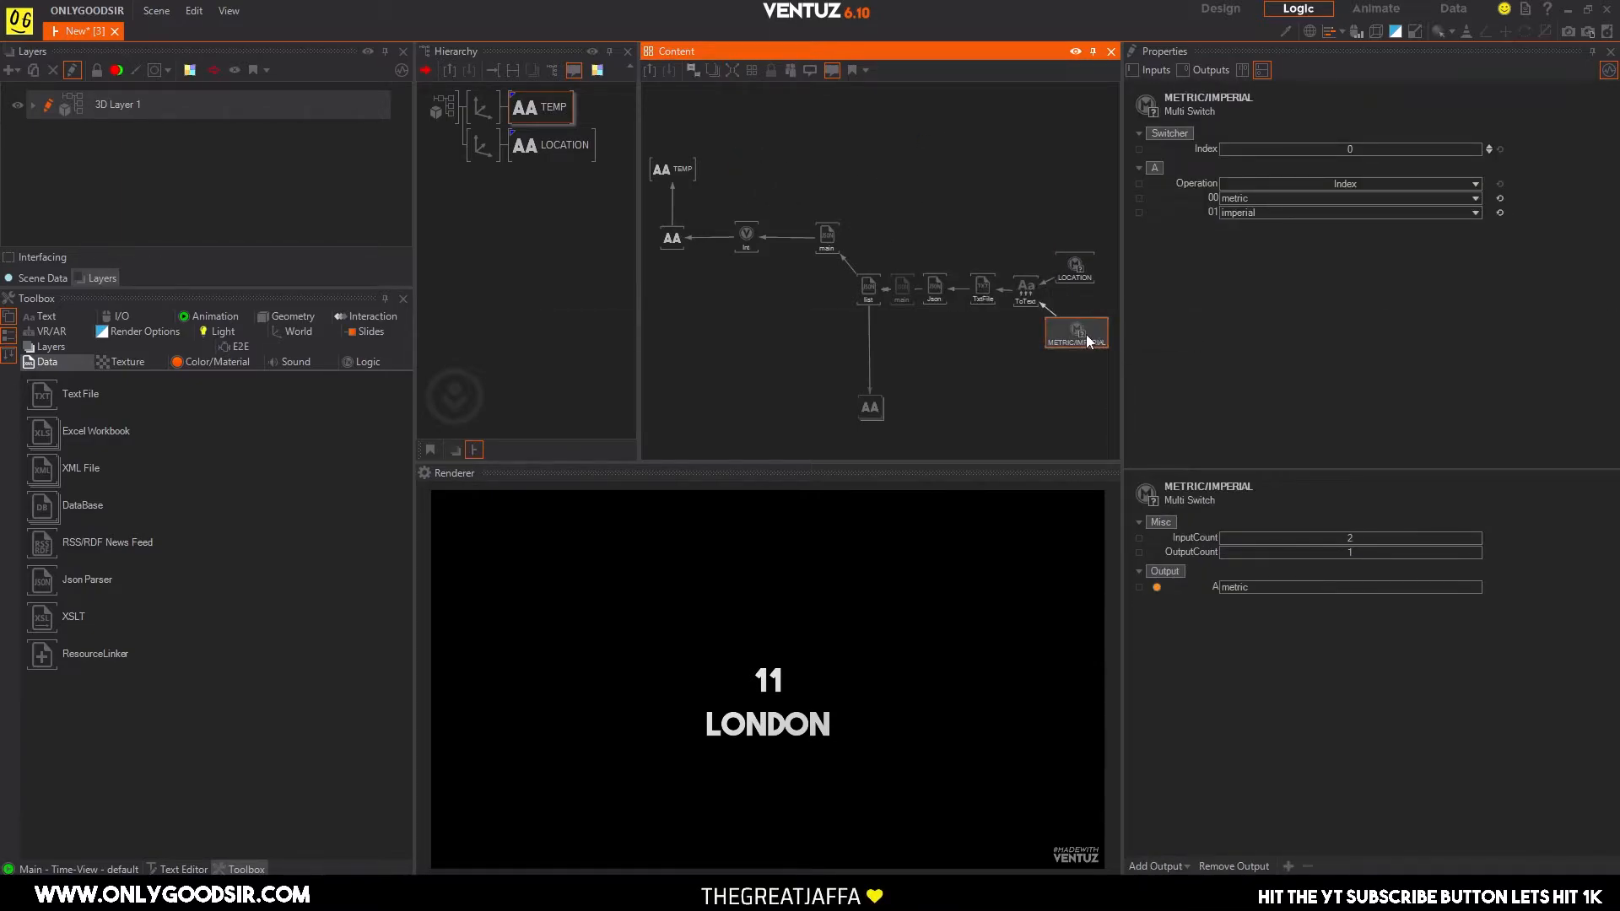
{"action": "left_click", "coordinate": [710, 155]}
{"action": "key", "text": "ctrl+v"}
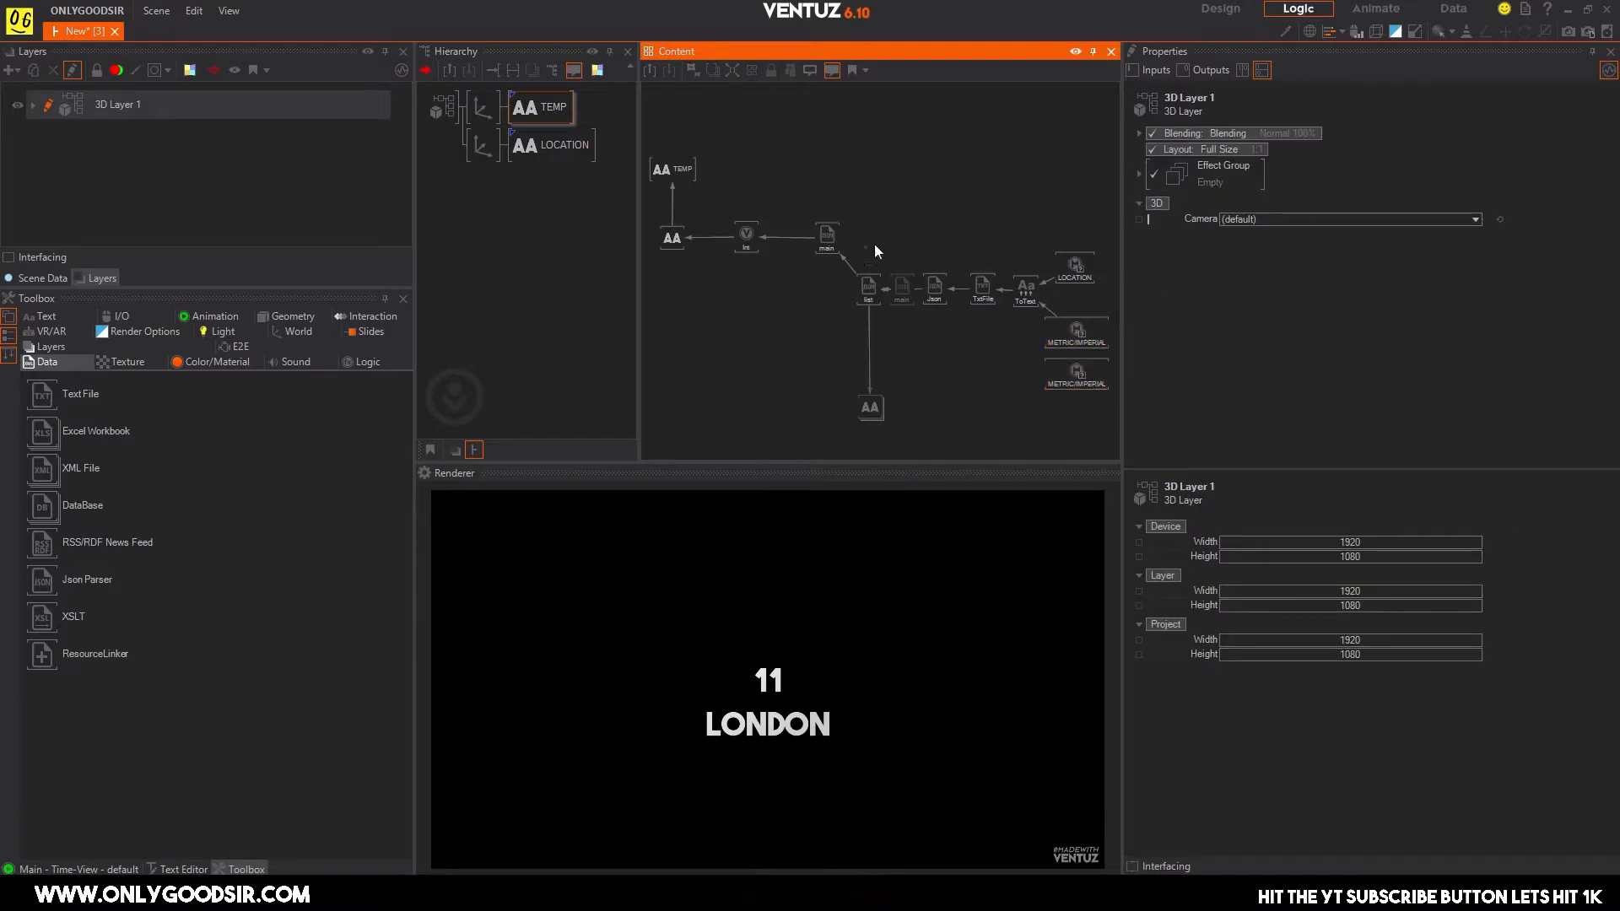
{"action": "left_click_drag", "start_coordinate": [1089, 387], "coordinate": [763, 184]}
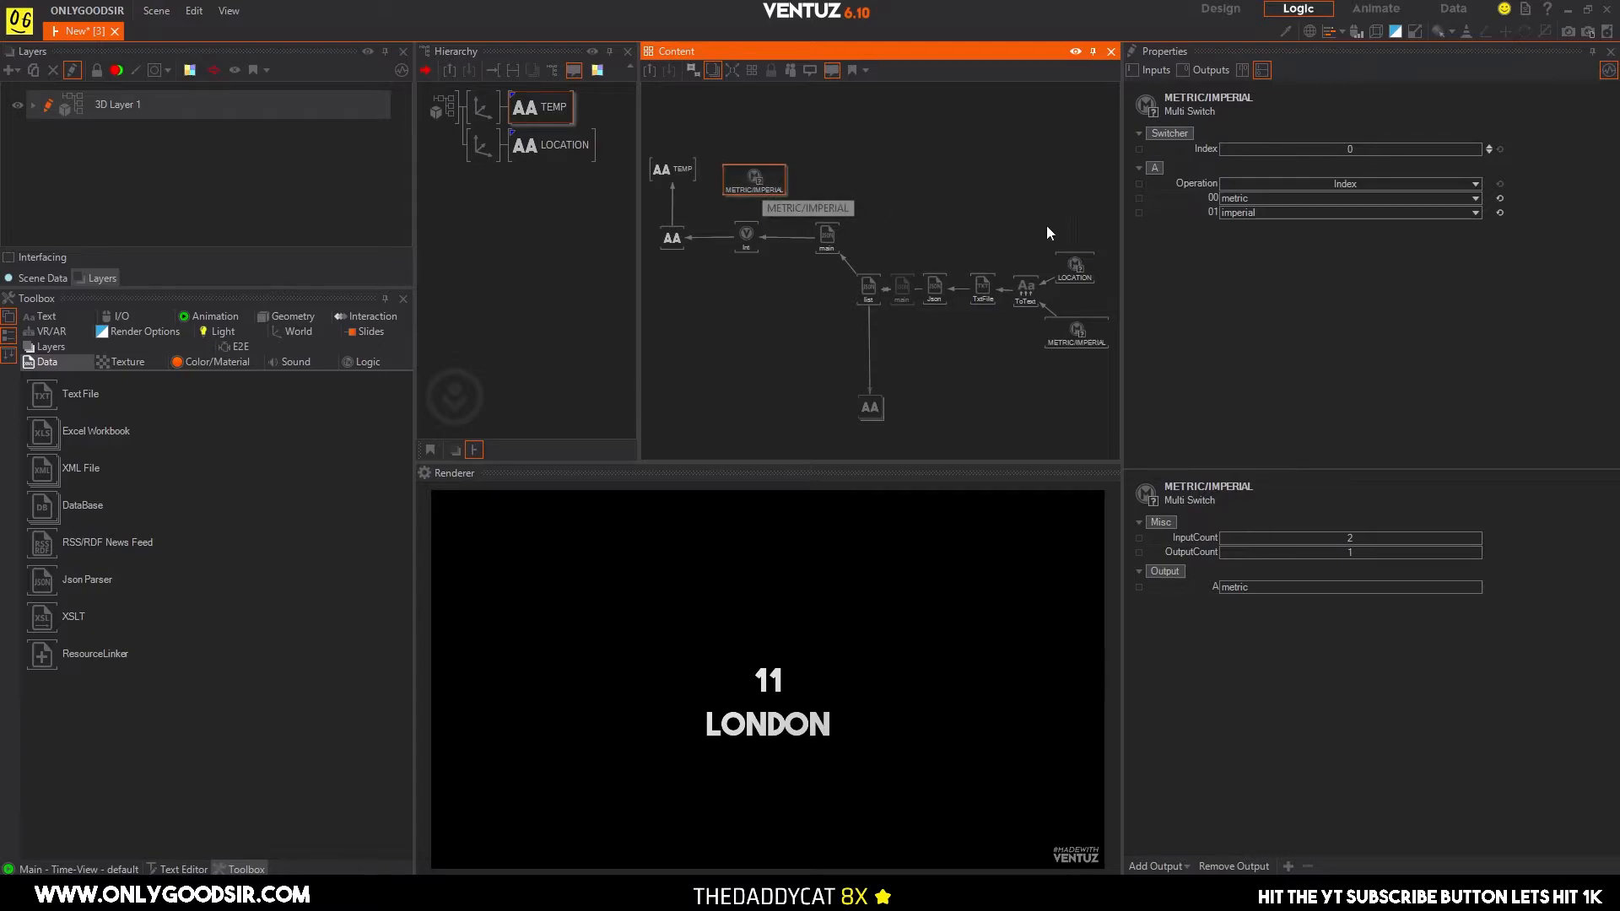
Switch to the browser, copy the °C unit from London's temperature on the OpenWeather page, and return to Ventuz.
{"action": "left_click", "coordinate": [1263, 201]}
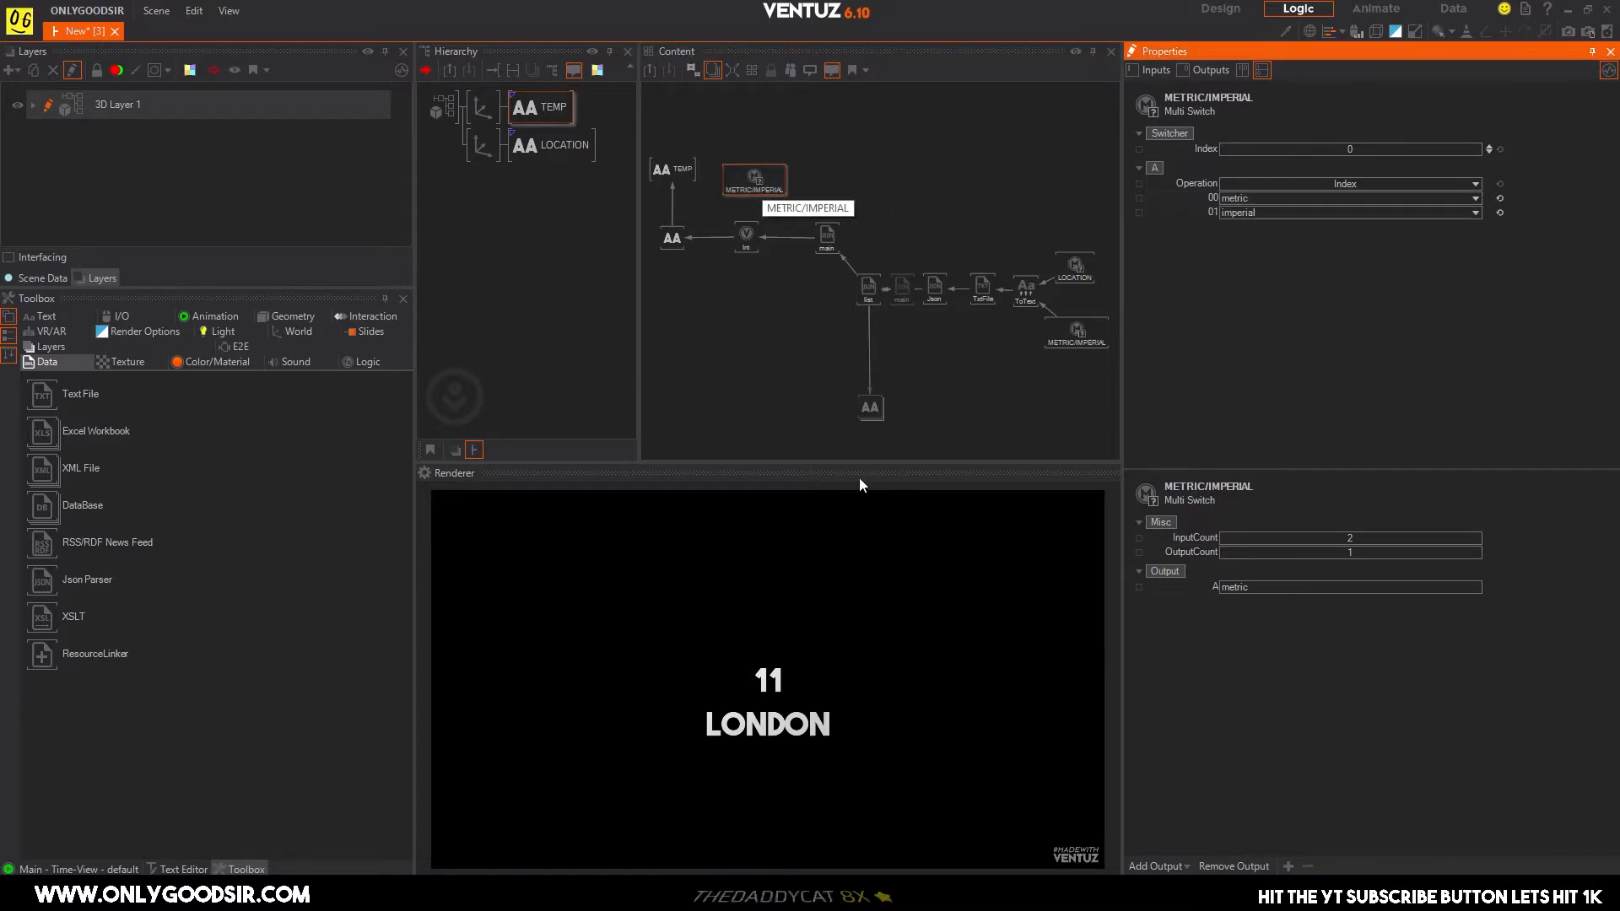
{"action": "key", "text": "alt+Tab"}
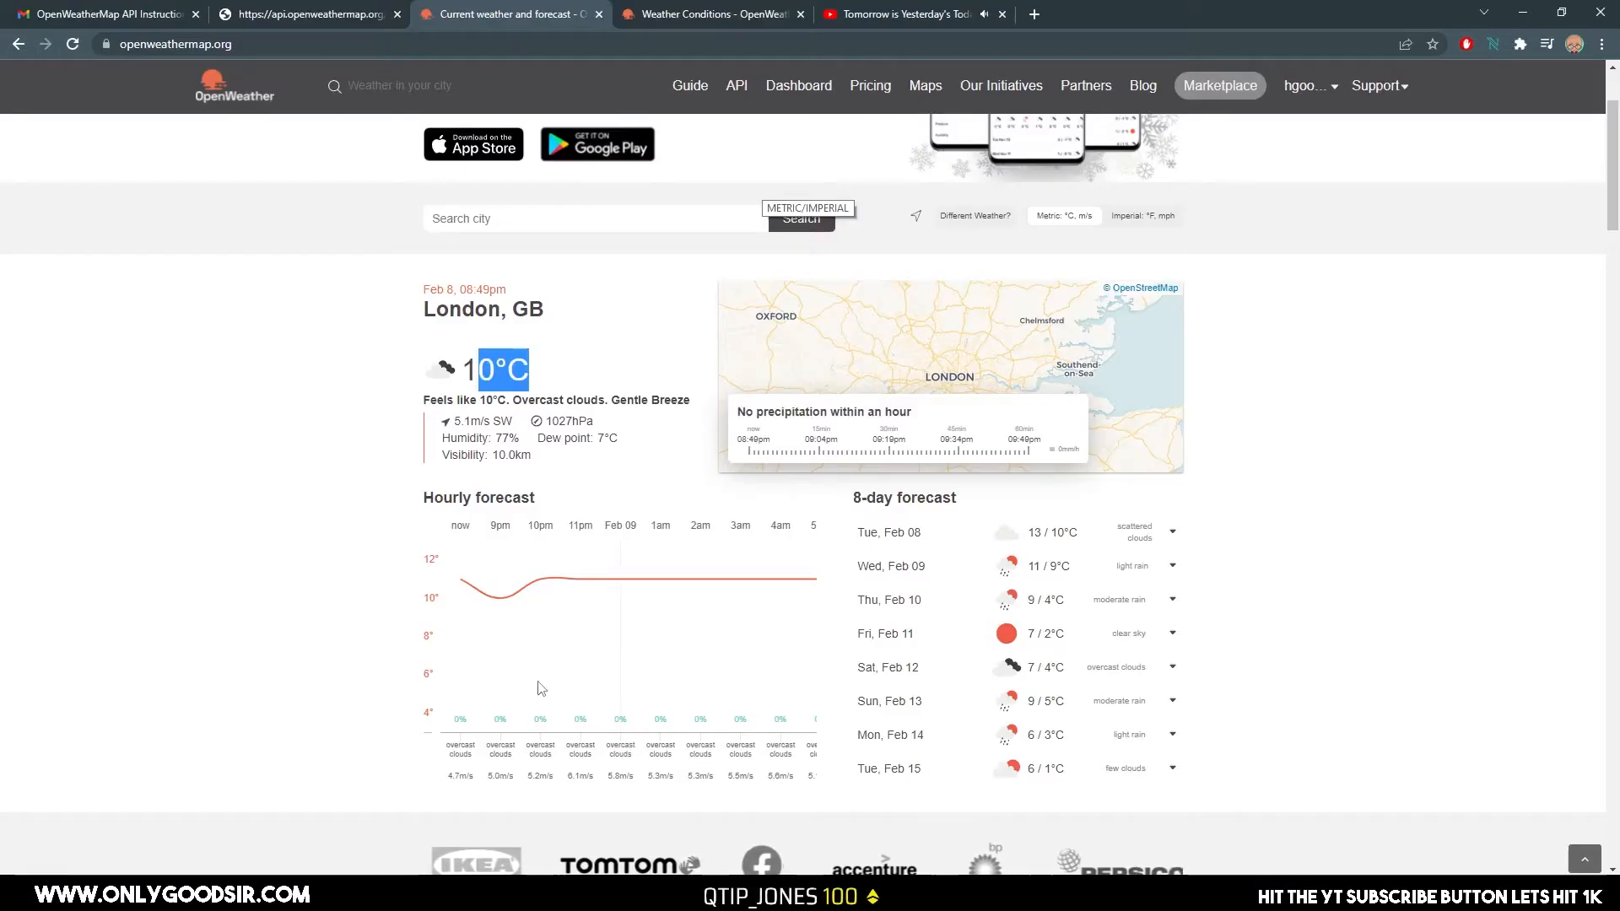
{"action": "left_click", "coordinate": [474, 364]}
{"action": "left_click_drag", "start_coordinate": [496, 370], "coordinate": [537, 372]}
{"action": "key", "text": "ctrl+c"}
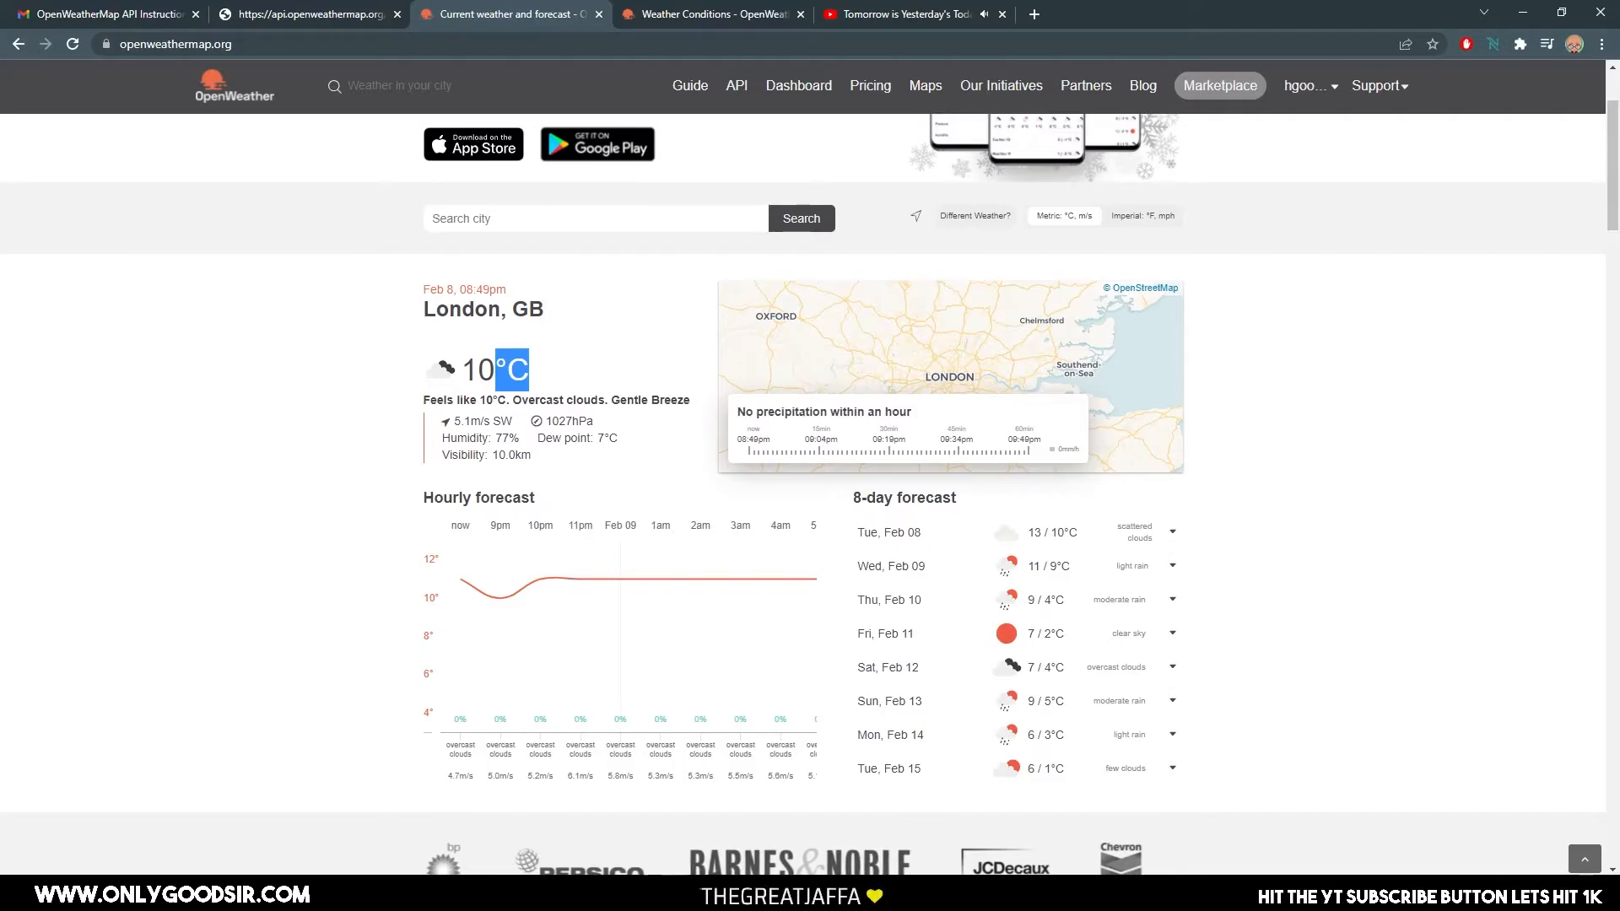
{"action": "key", "text": "alt+Tab"}
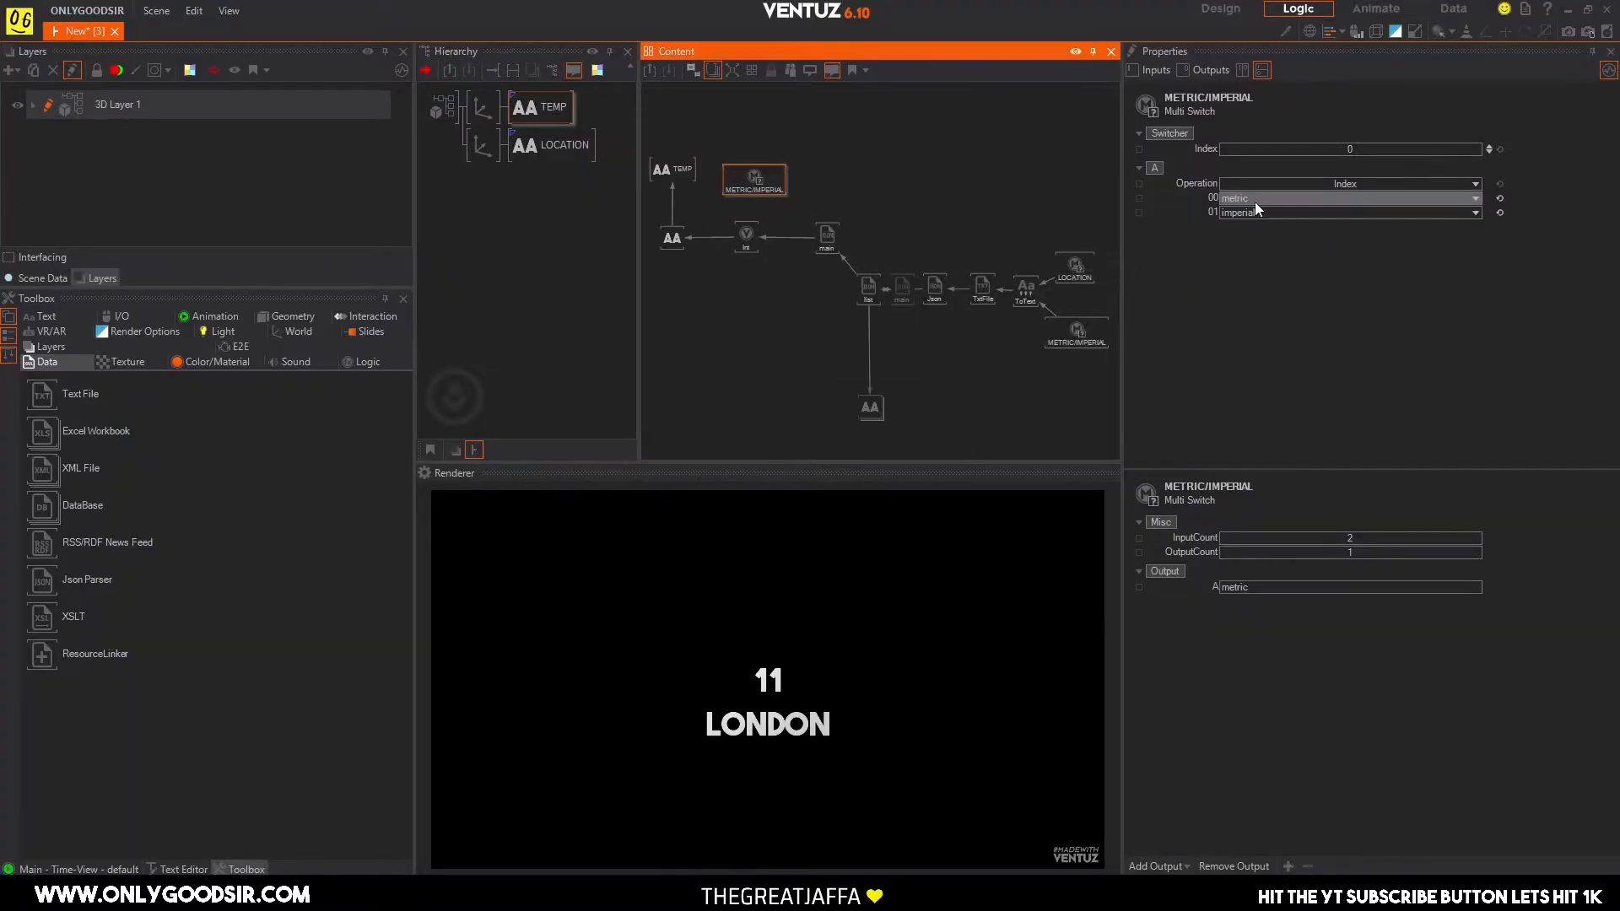
Set the duplicated switch's entry 00 to °C and entry 01 to °F.
{"action": "left_click", "coordinate": [1261, 200]}
{"action": "key", "text": "ctrl+v"}
{"action": "key", "text": "Return"}
{"action": "left_click", "coordinate": [1269, 213]}
{"action": "double_click", "coordinate": [1233, 211]}
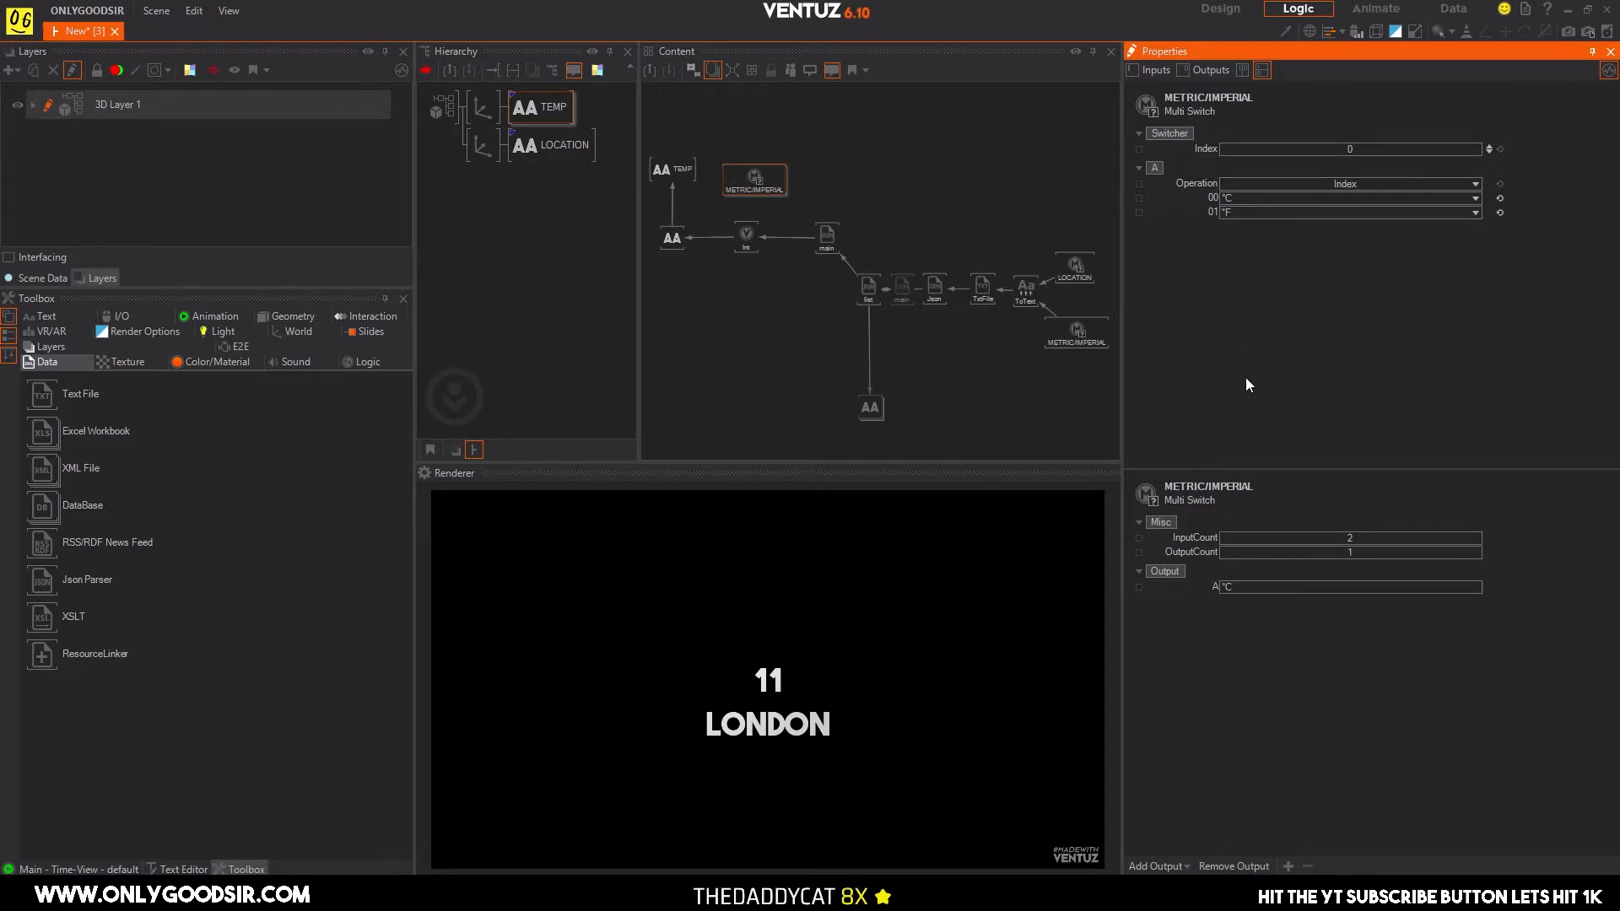
Bind the duplicated switch's Index to the original METRIC/IMPERIAL switch's Index and move the original above the ToText node.
{"action": "left_click", "coordinate": [861, 166]}
{"action": "left_click", "coordinate": [778, 186]}
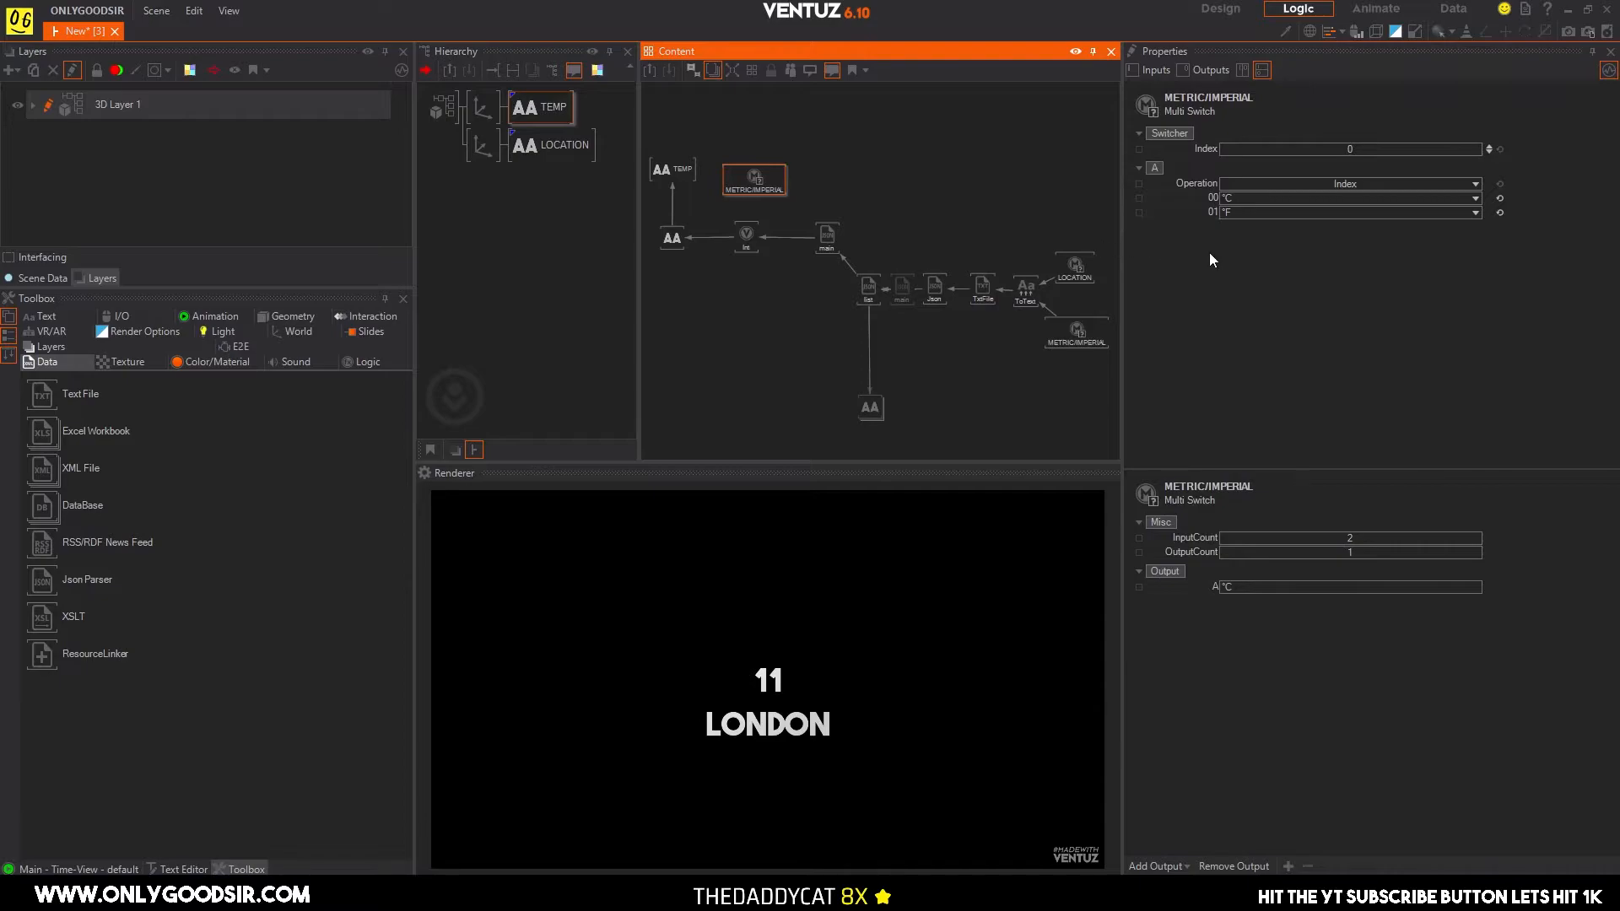
{"action": "left_click", "coordinate": [1077, 333]}
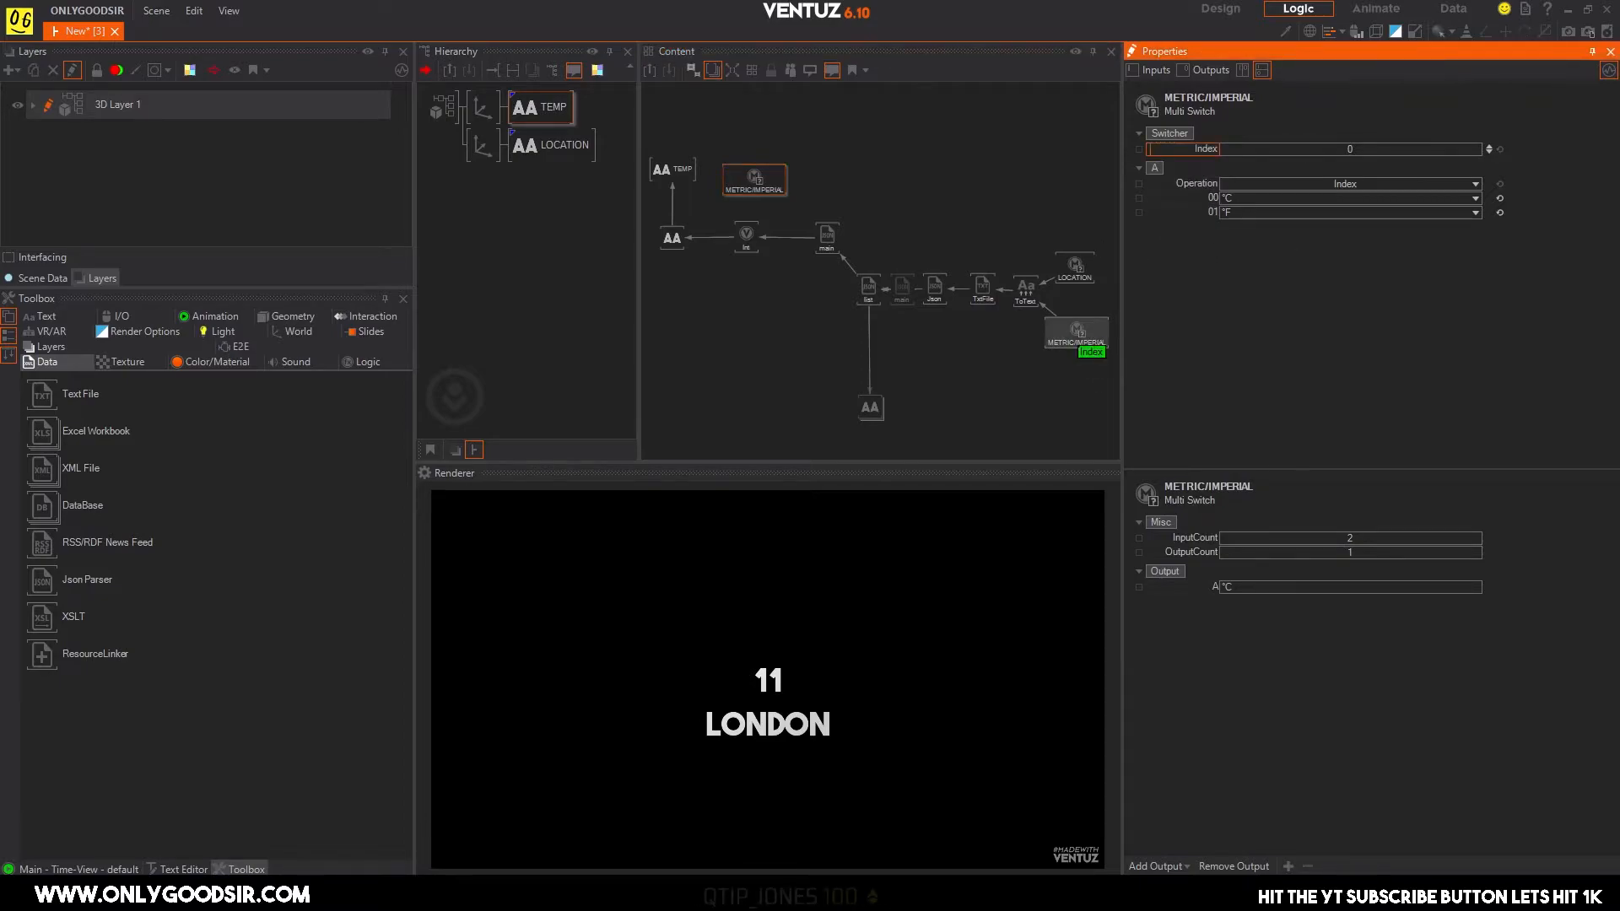
{"action": "left_click_drag", "start_coordinate": [1080, 346], "coordinate": [1184, 148]}
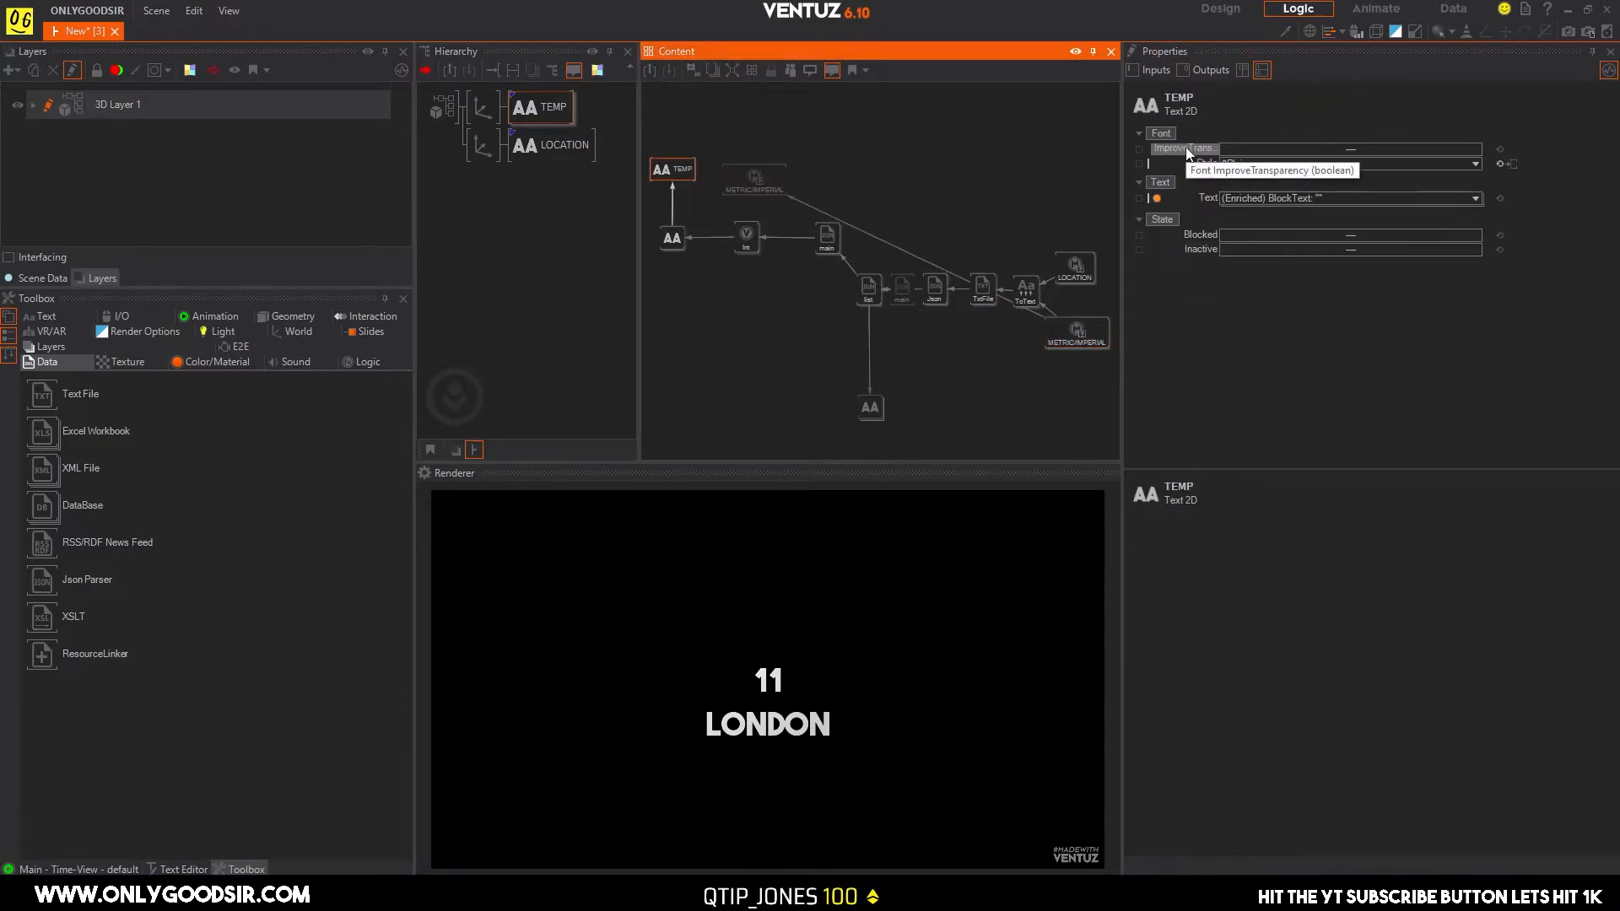
{"action": "left_click_drag", "start_coordinate": [1088, 332], "coordinate": [1038, 186]}
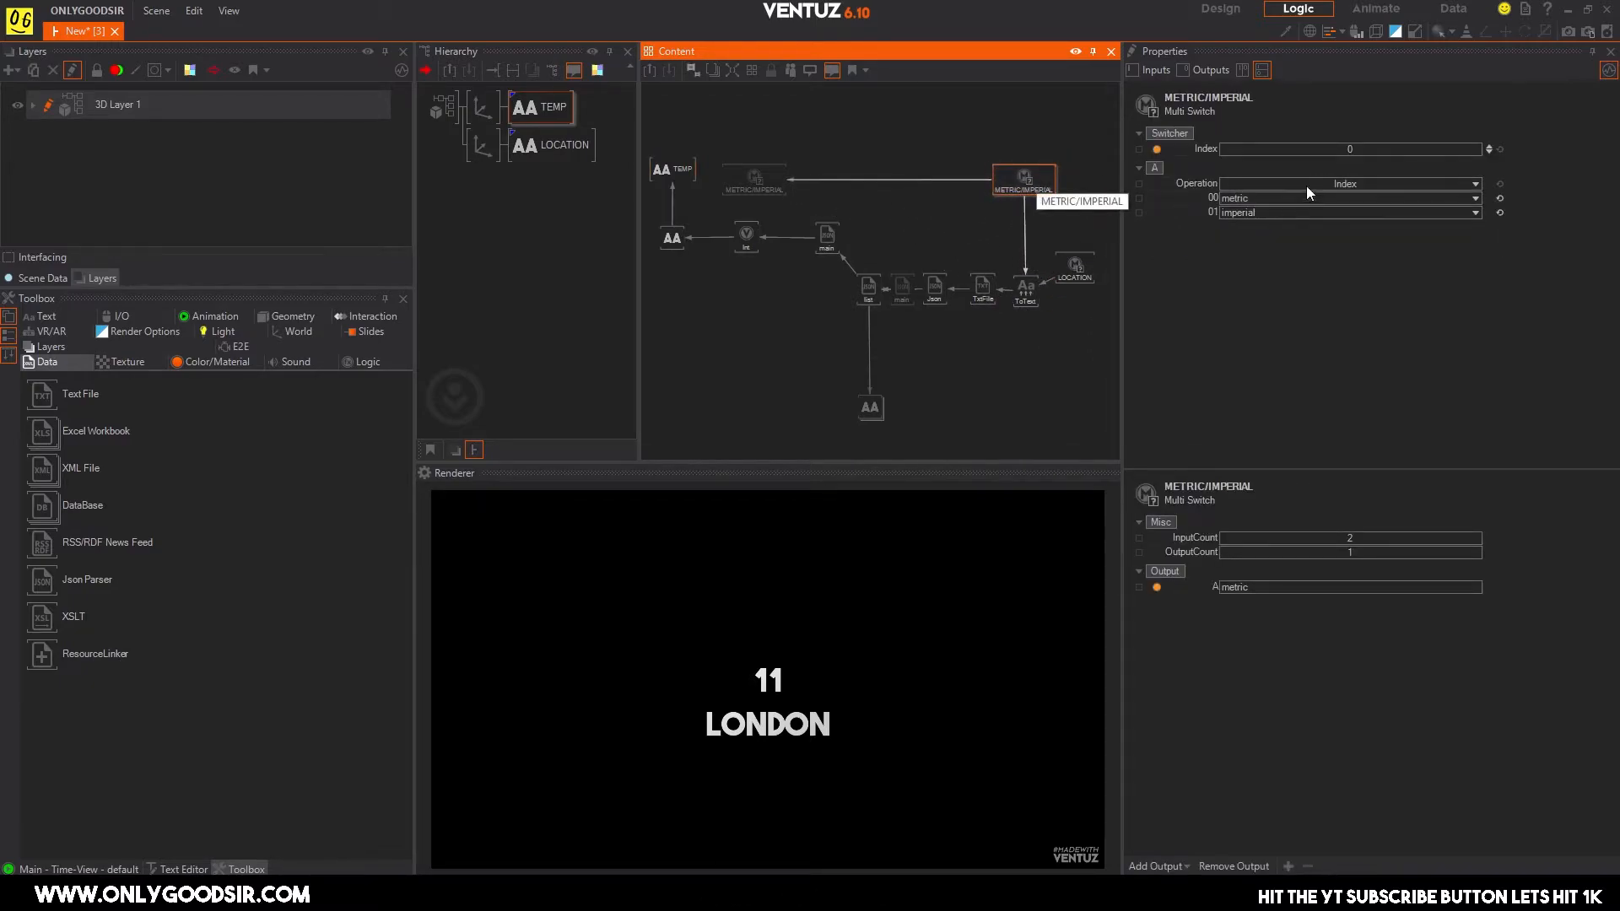
Test the unit link by setting the original METRIC/IMPERIAL Index to 1, checking the copy's output, and returning the Index to 0.
{"action": "left_click", "coordinate": [1488, 147]}
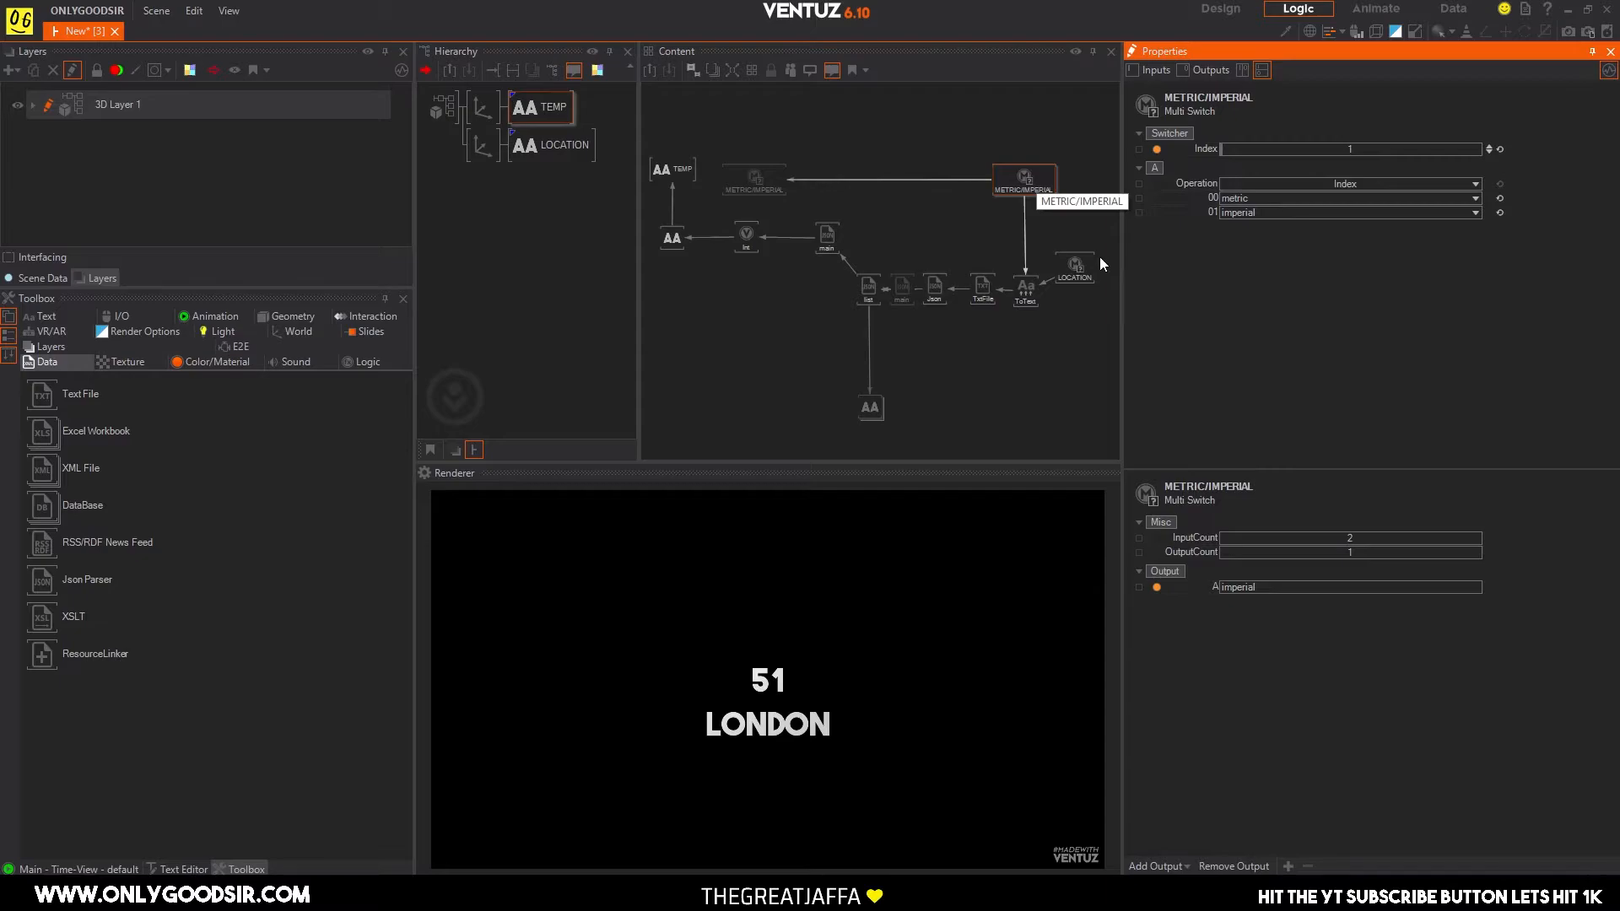
{"action": "left_click", "coordinate": [751, 181]}
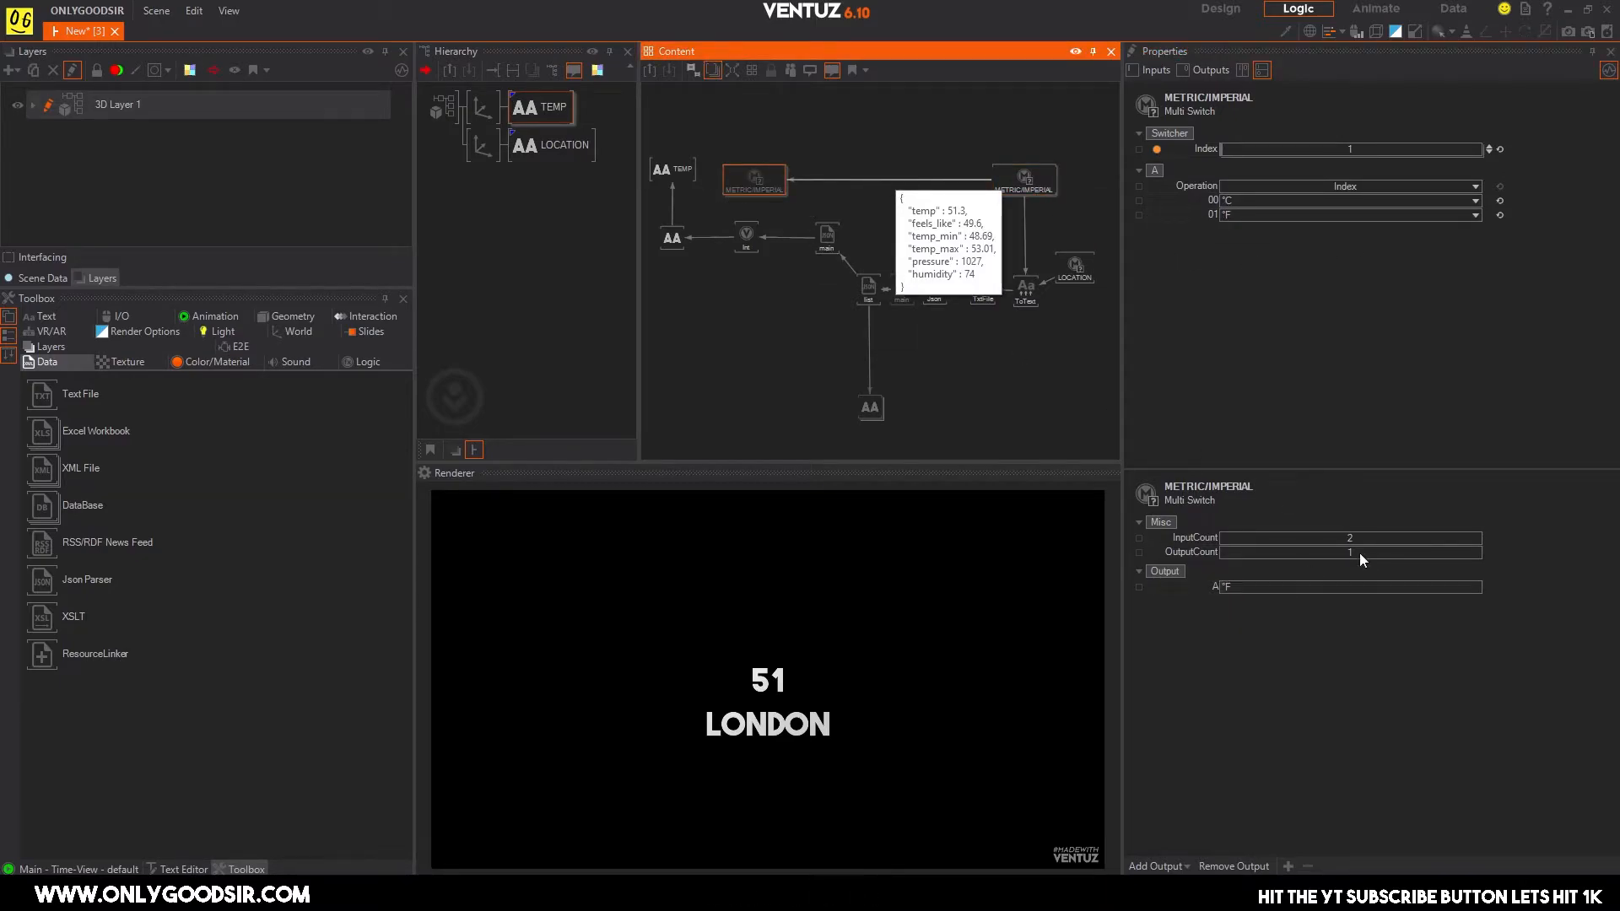
{"action": "left_click", "coordinate": [1489, 149]}
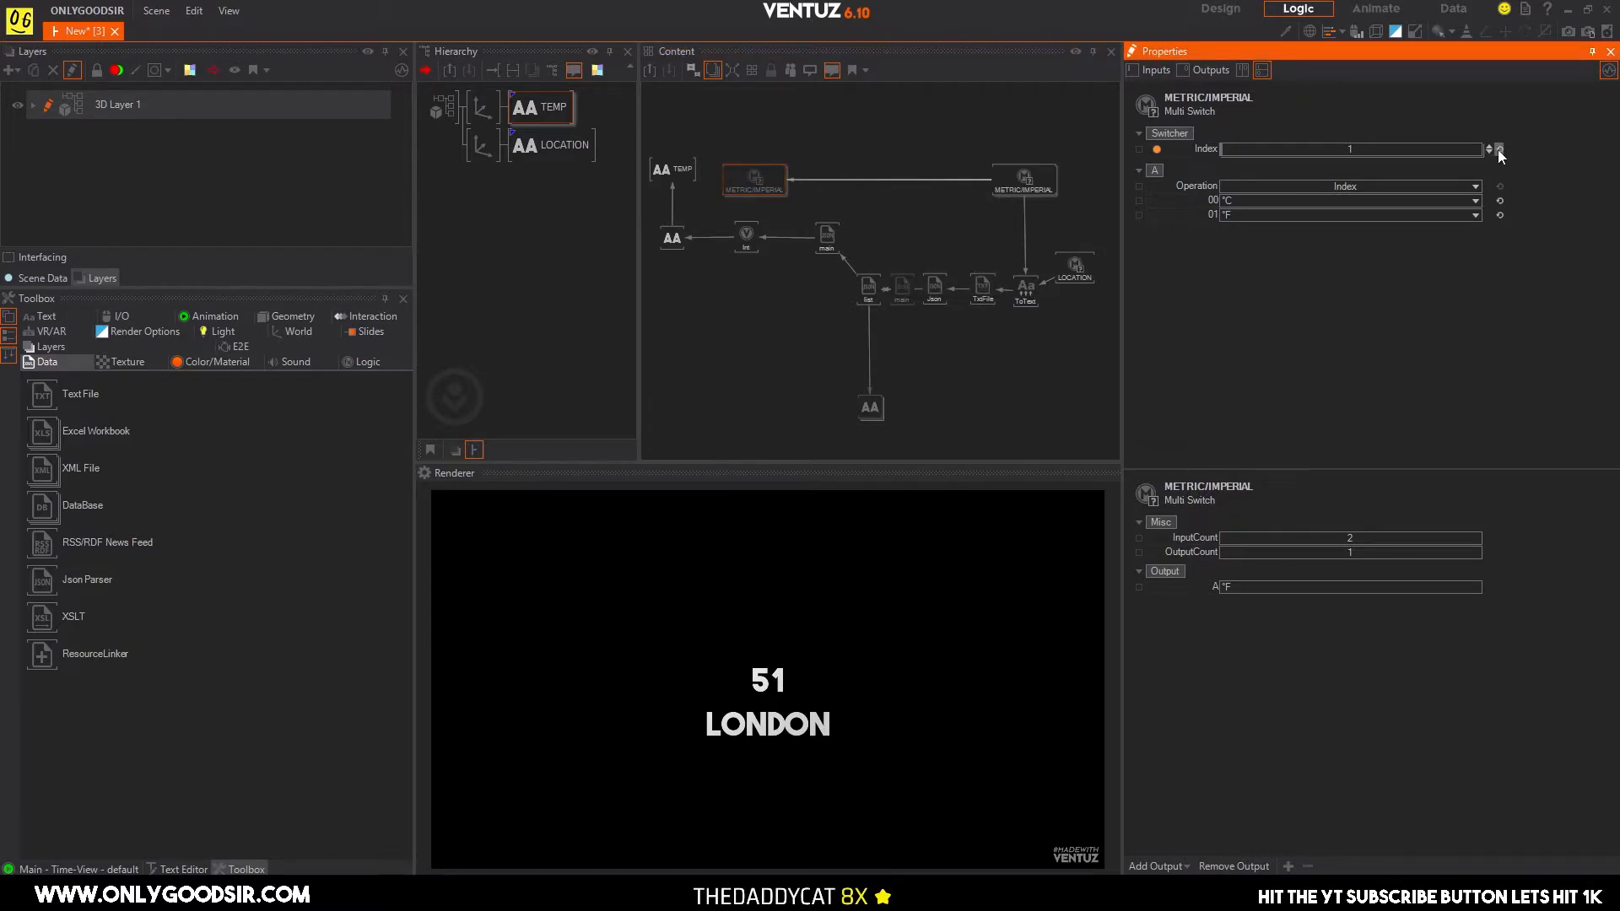
{"action": "left_click", "coordinate": [1046, 183]}
{"action": "left_click", "coordinate": [1490, 151]}
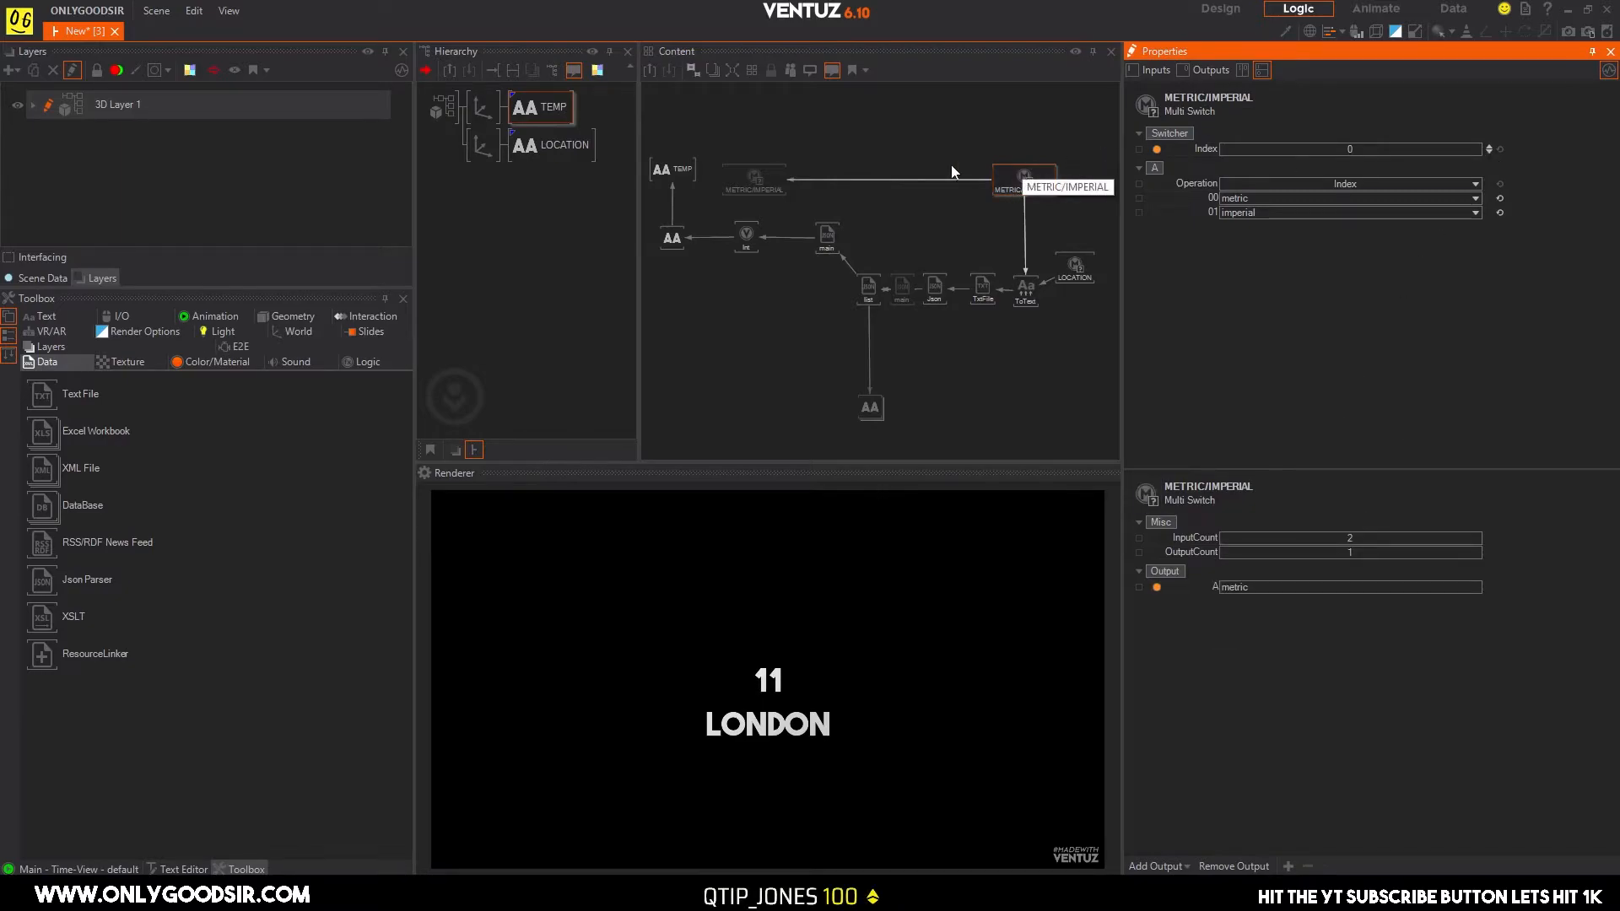
Review the duplicated unit switch and test the original METRIC/IMPERIAL switch with Index 1, then return it to 0.
{"action": "left_click", "coordinate": [737, 190]}
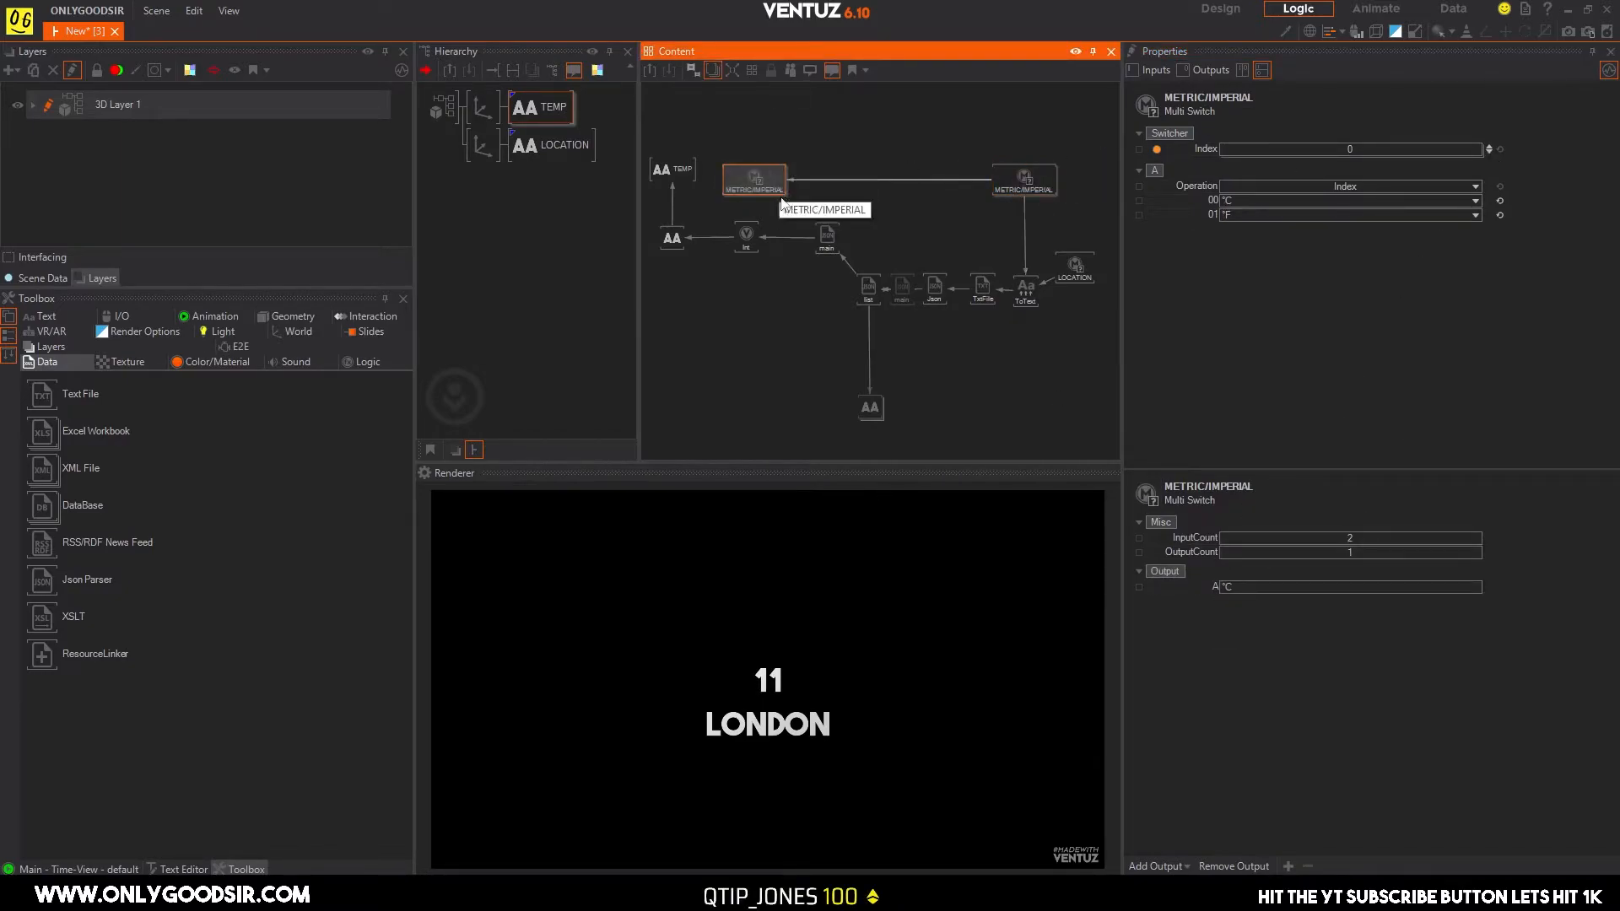
{"action": "left_click", "coordinate": [739, 348]}
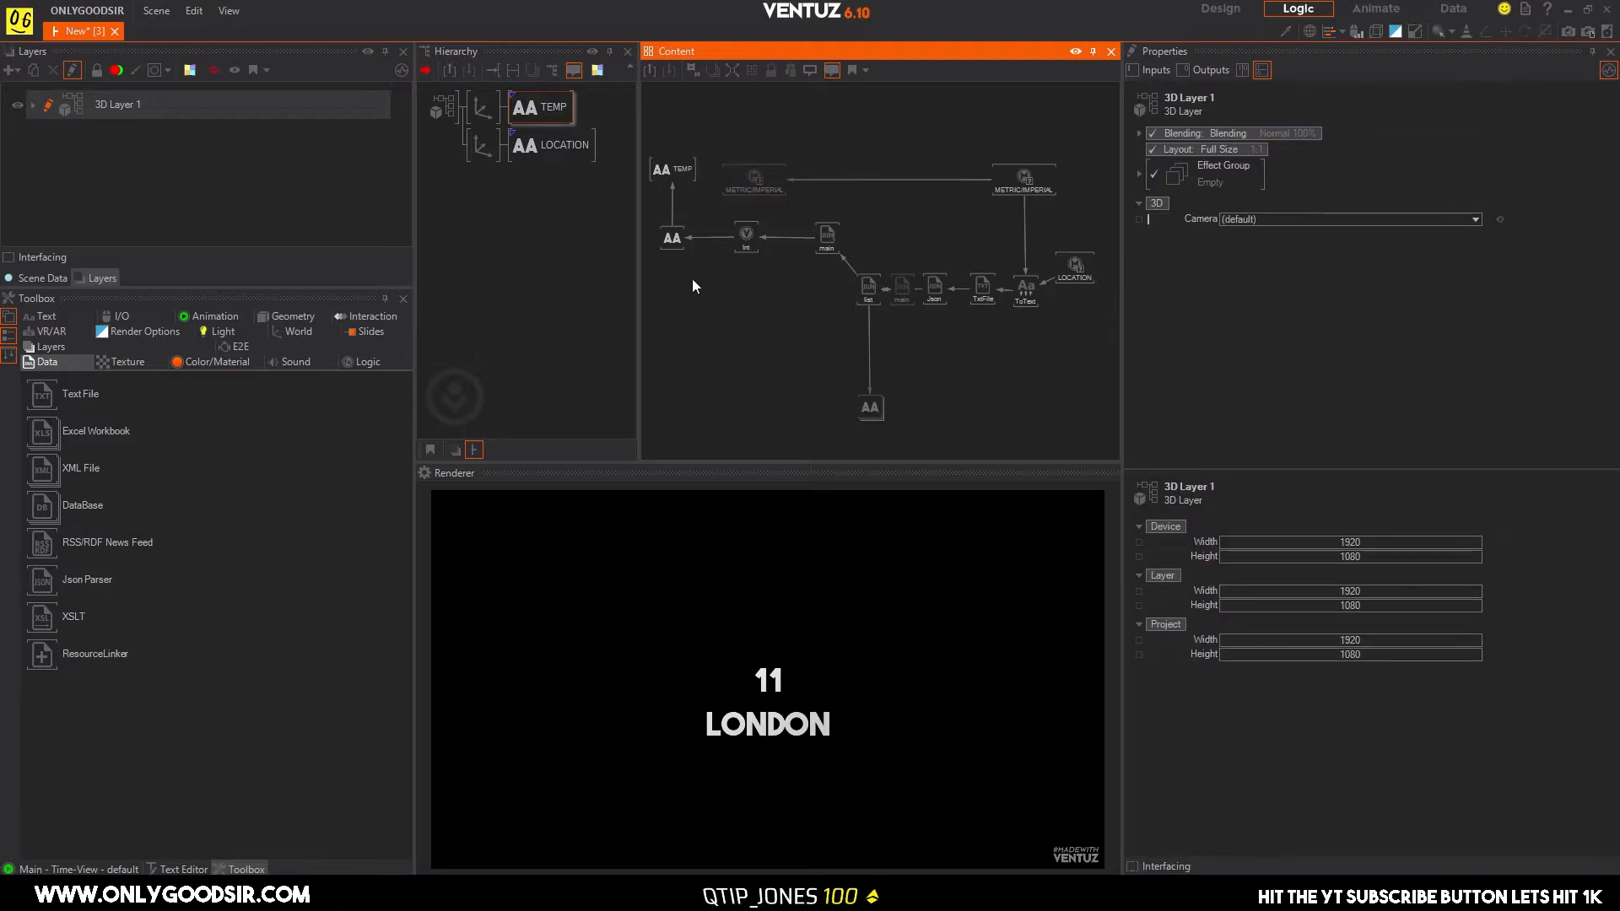
{"action": "left_click", "coordinate": [1040, 184]}
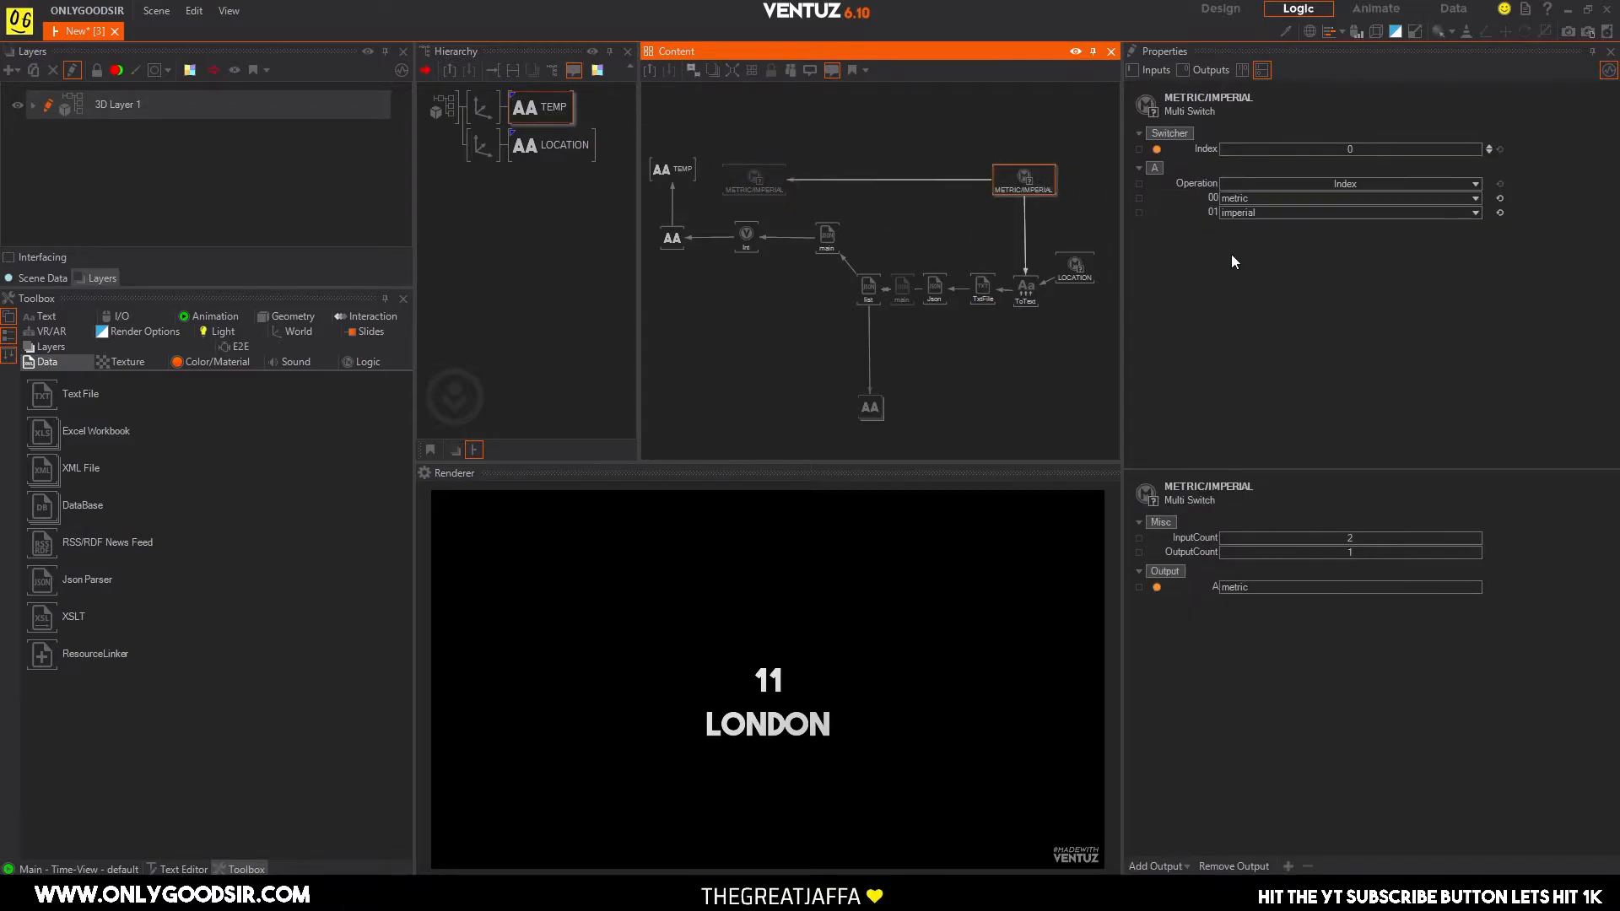
{"action": "left_click", "coordinate": [1489, 149]}
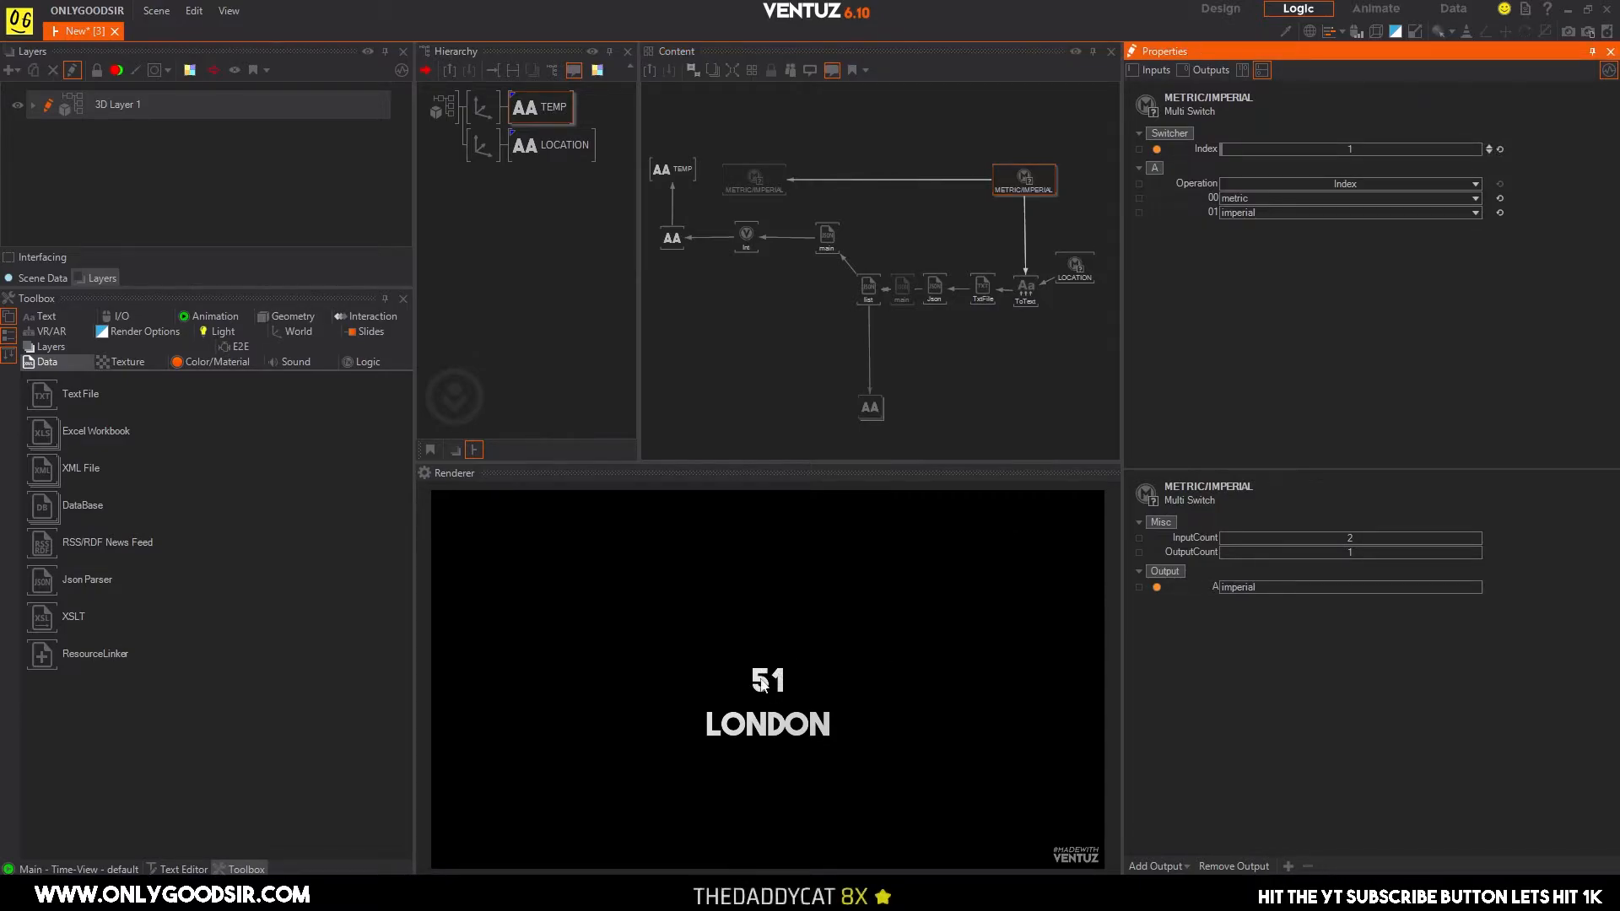
{"action": "left_click", "coordinate": [1489, 153]}
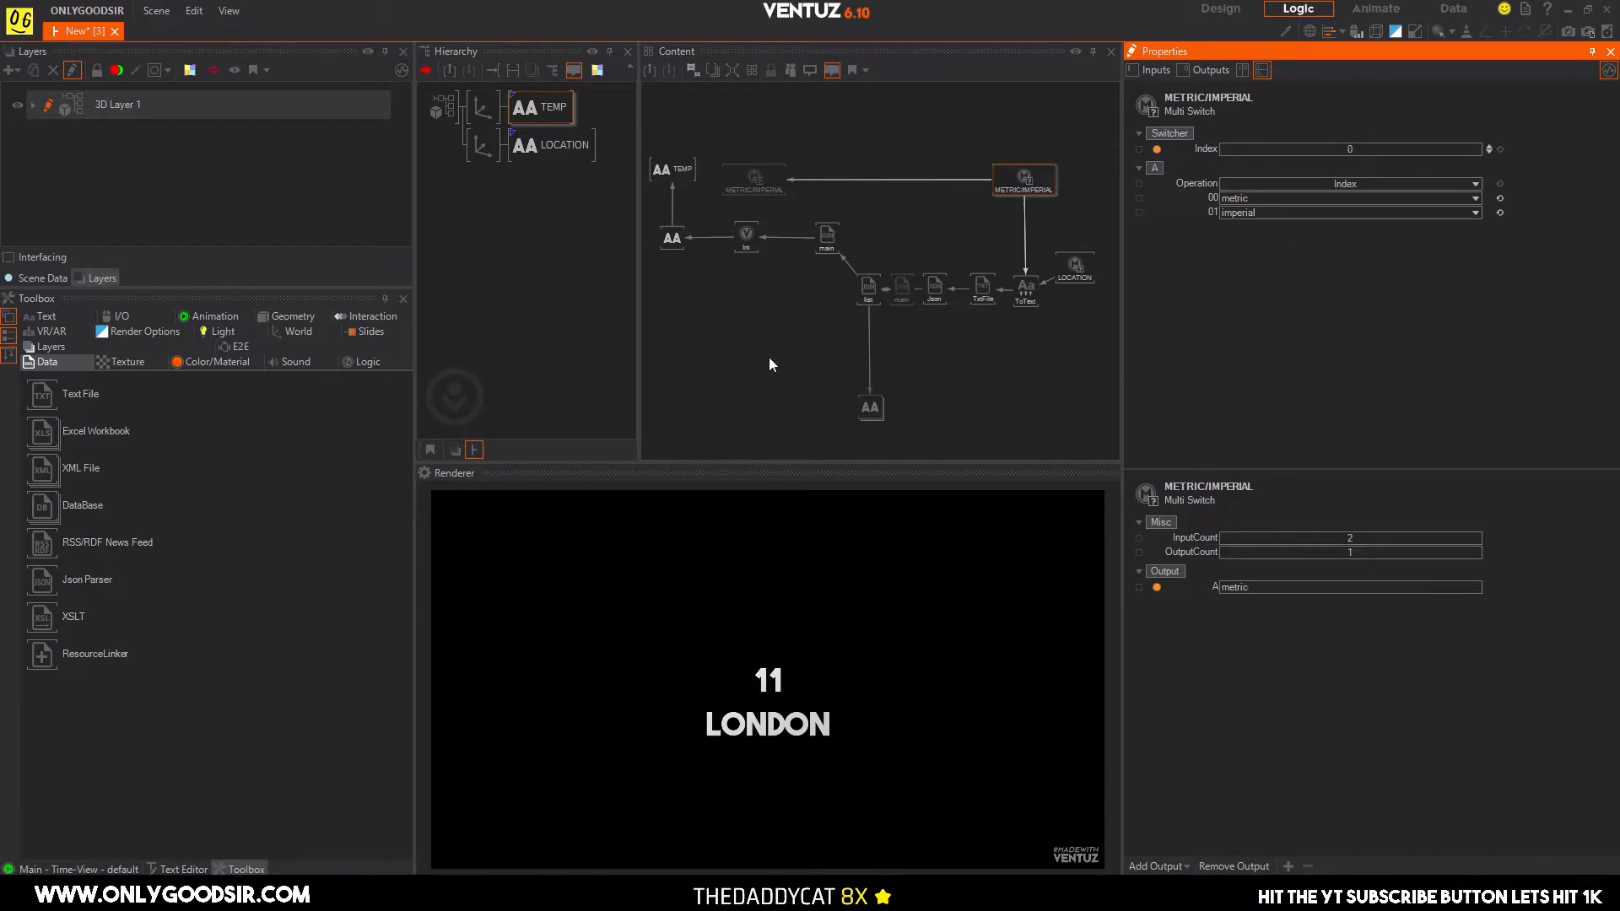
Add a Convert to Text node and insert it into the link between the Int node and TEMP's Block Text.
{"action": "middle_click_drag", "start_coordinate": [751, 292], "coordinate": [779, 289]}
{"action": "scroll", "coordinate": [726, 311], "scroll_direction": "down", "scroll_amount": 3}
{"action": "left_click_drag", "start_coordinate": [722, 142], "coordinate": [735, 234]}
{"action": "double_click", "coordinate": [786, 316]}
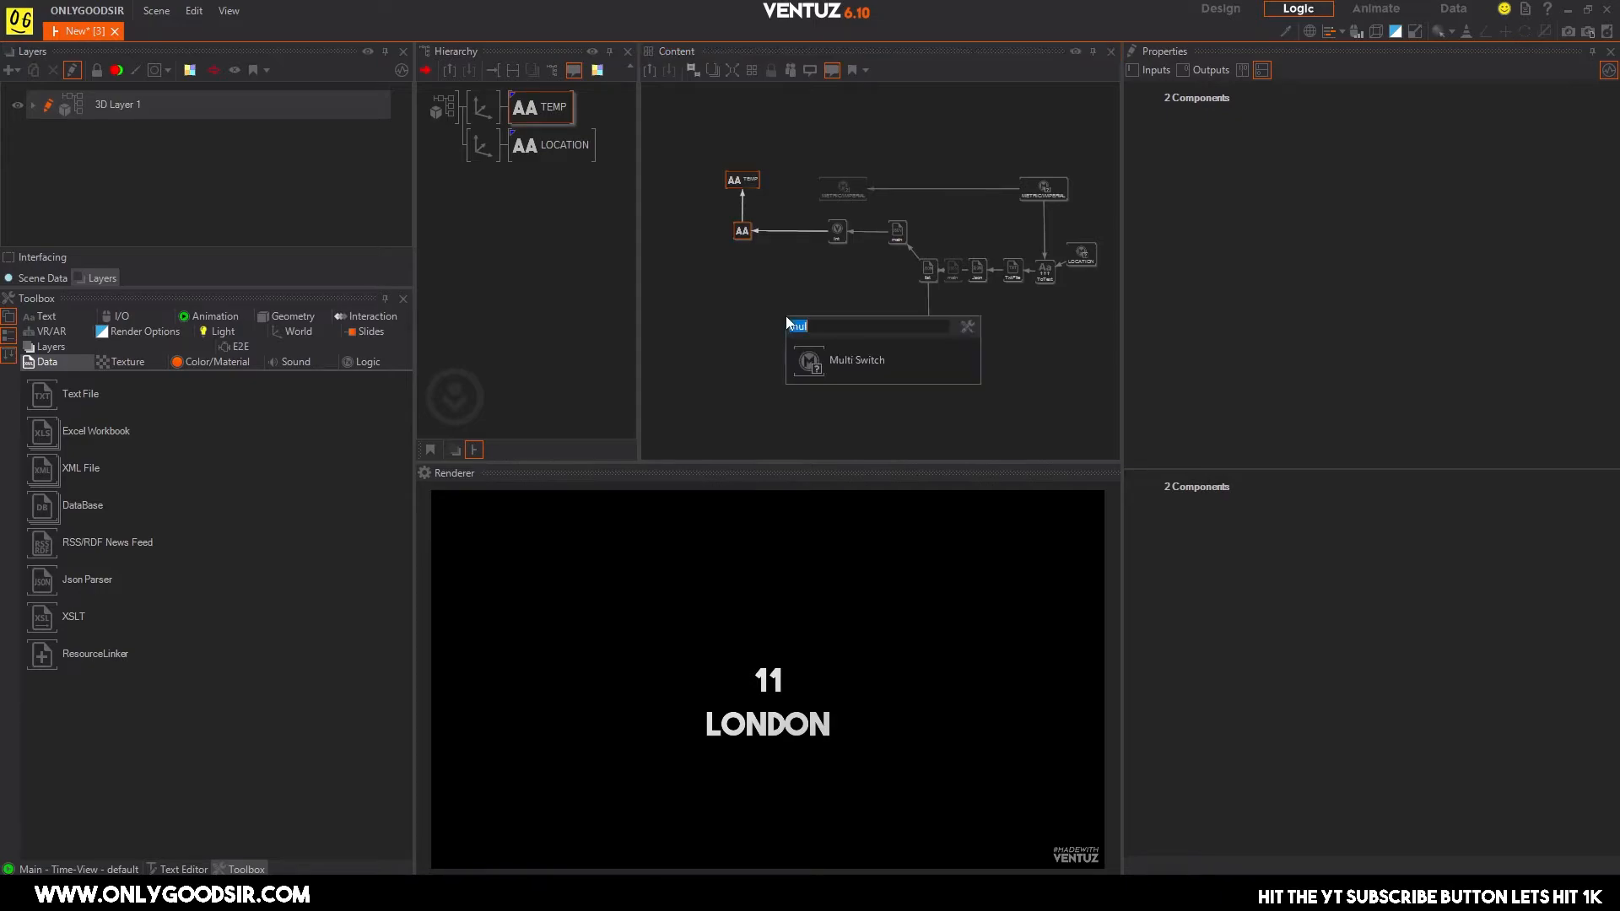
{"action": "type", "text": "conver"}
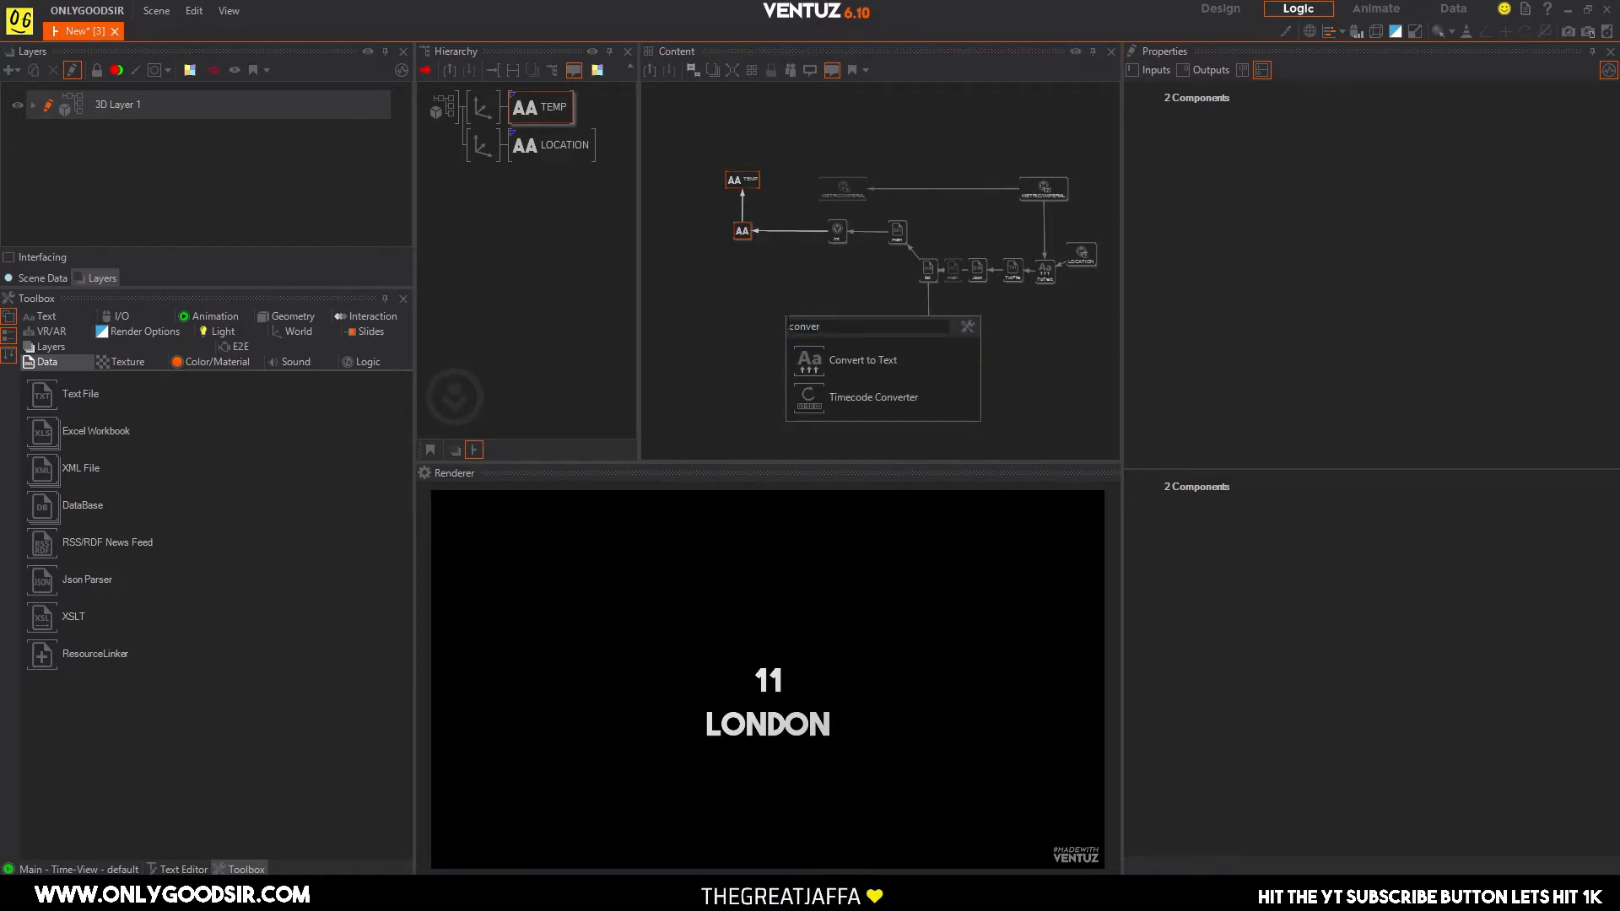
{"action": "key", "text": "Return"}
{"action": "left_click_drag", "start_coordinate": [791, 229], "coordinate": [791, 229]}
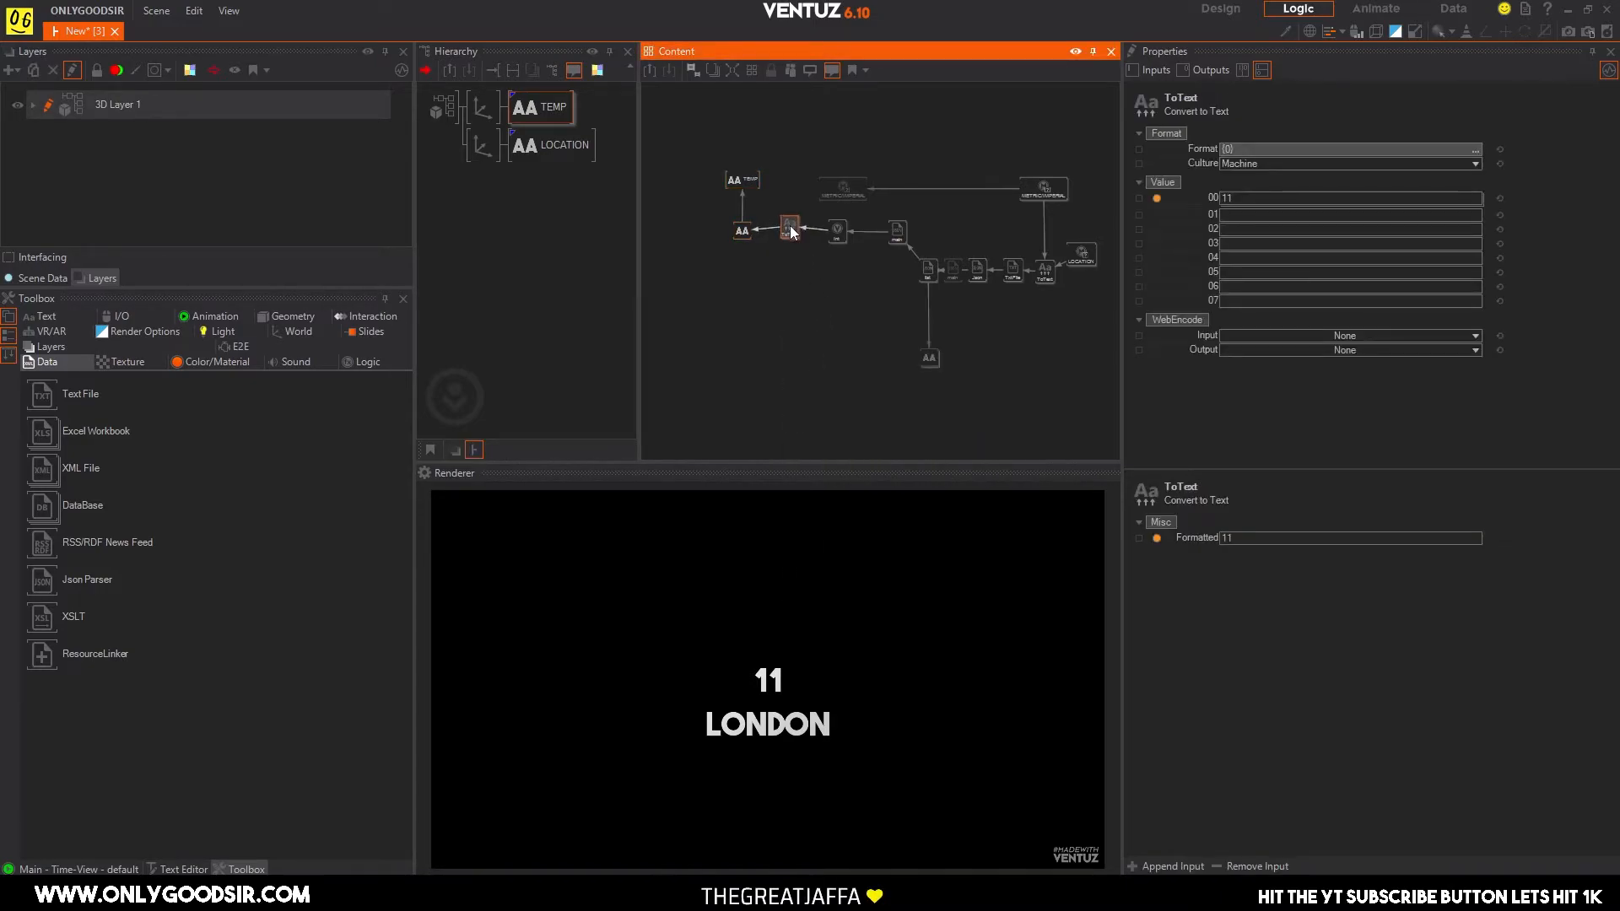
Set the new ToText node's Format to {0}{1} and bind the °C/°F switch's output A to its Value 01.
{"action": "left_click", "coordinate": [1244, 145]}
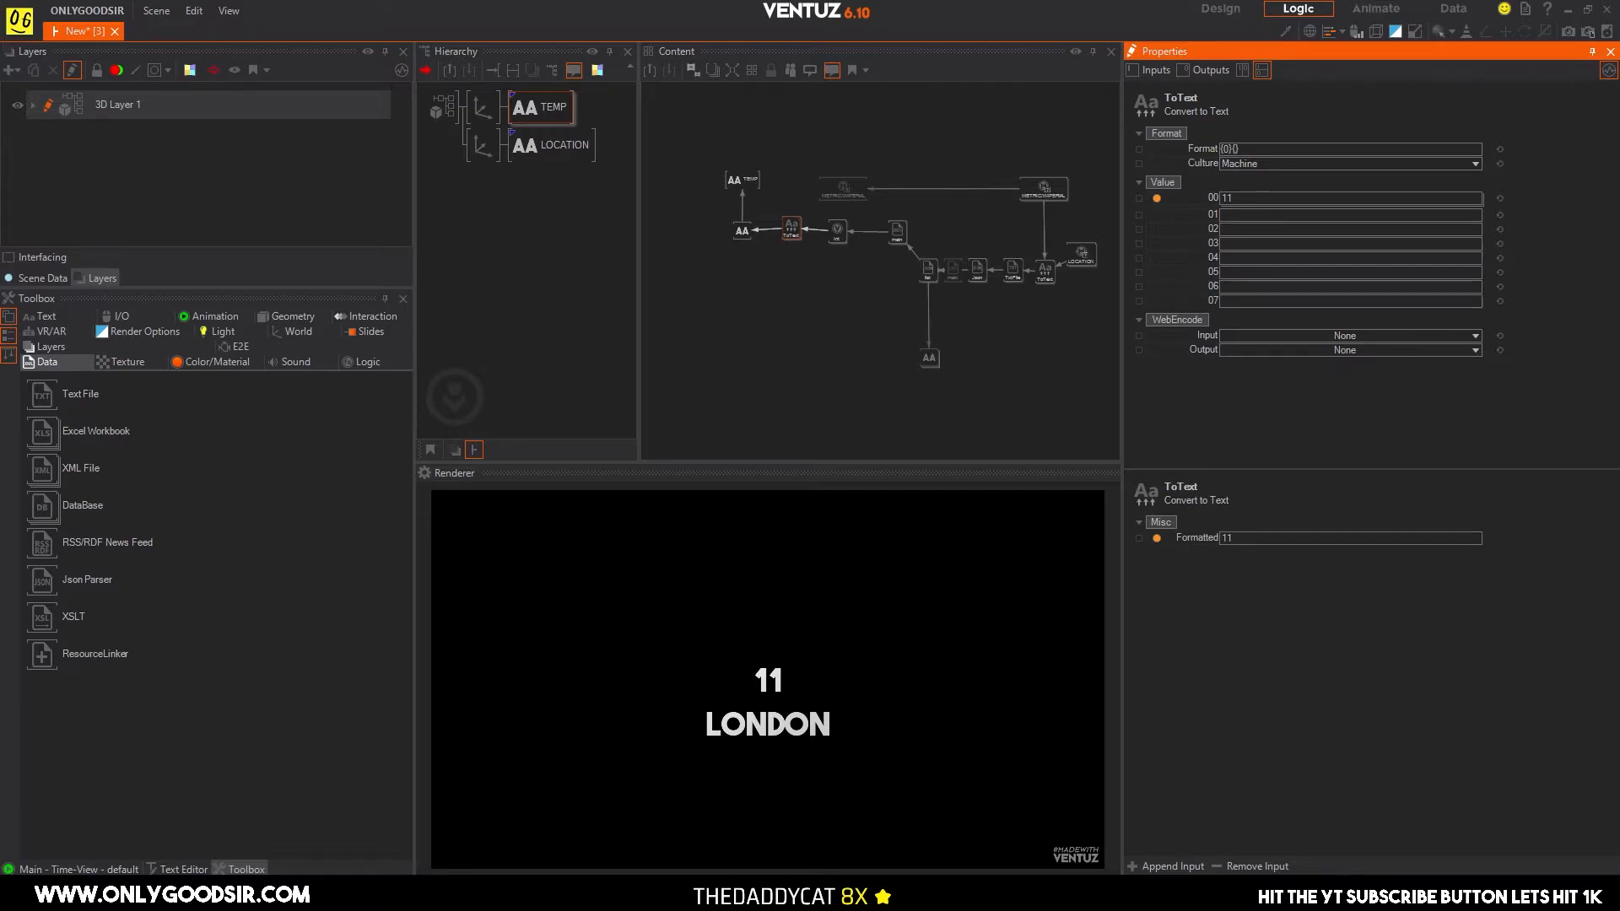
{"action": "type", "text": "1"}
{"action": "key", "text": "Return"}
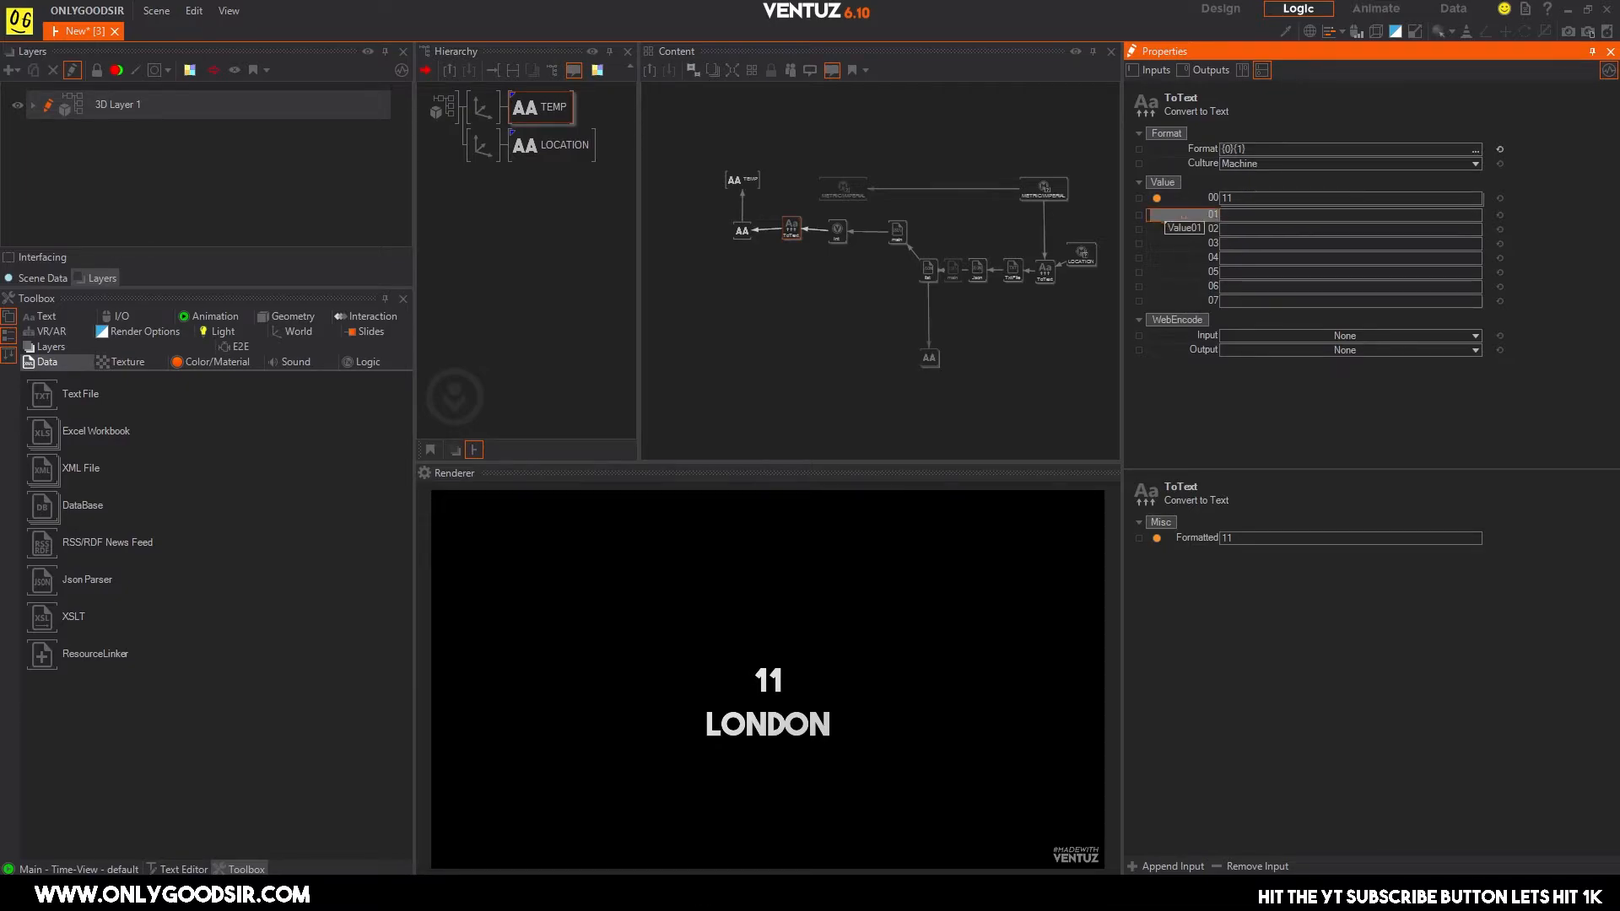
{"action": "left_click", "coordinate": [838, 194]}
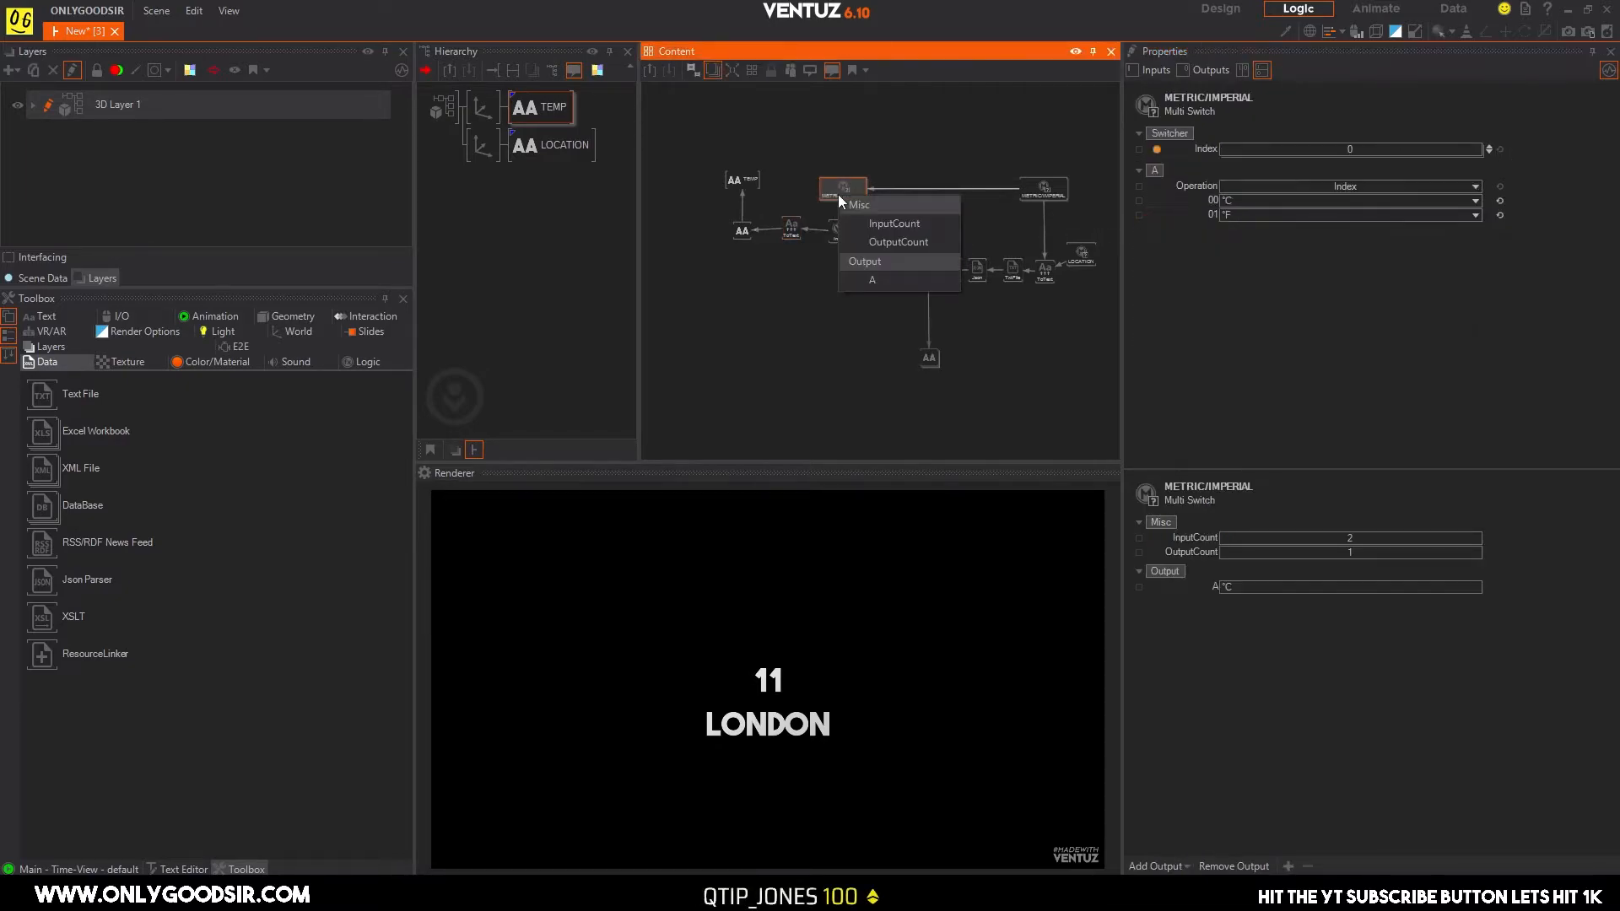
{"action": "left_click", "coordinate": [873, 281]}
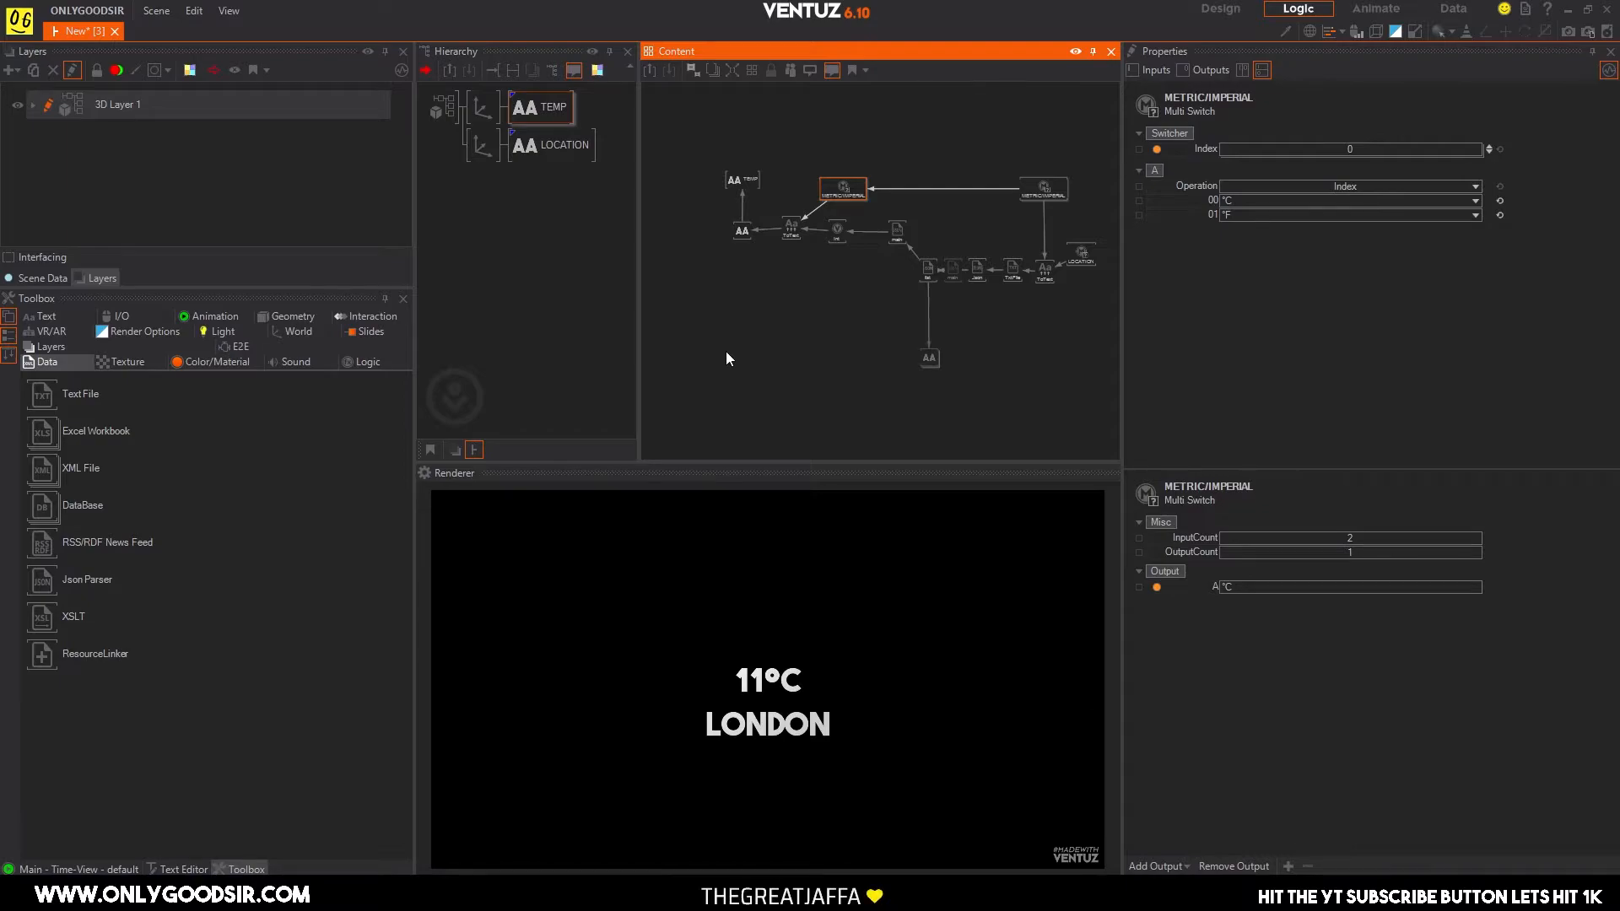
Examine the new ToText node's values, the LOCATION Block Text and the list Json Parser's outputs.
{"action": "scroll", "coordinate": [794, 363], "scroll_direction": "up", "scroll_amount": 3}
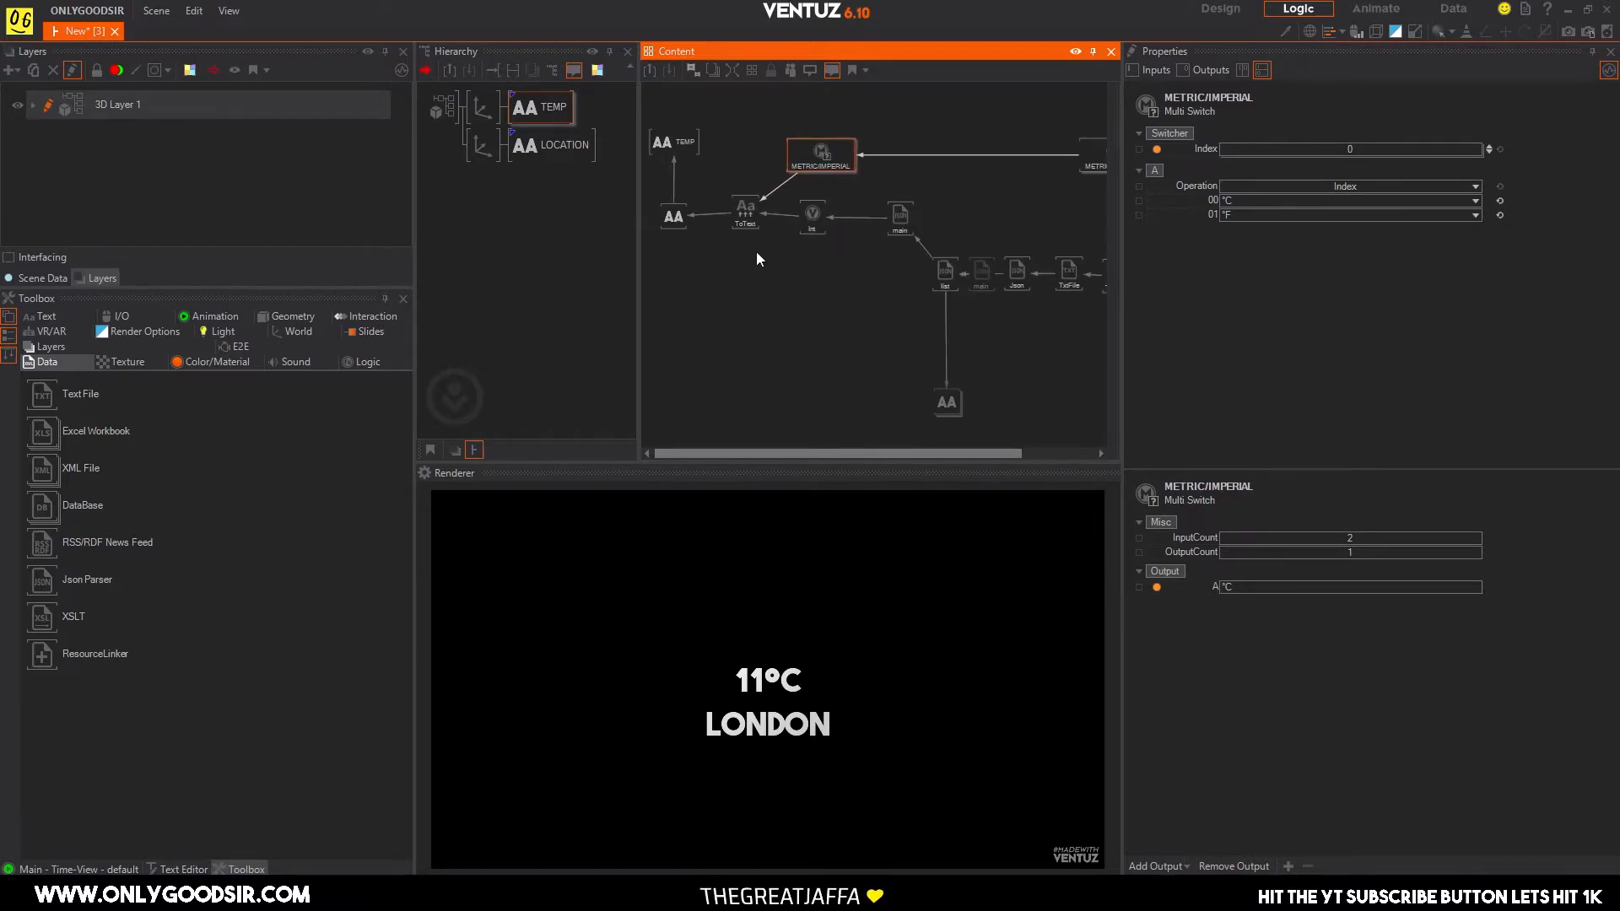
{"action": "left_click", "coordinate": [735, 225]}
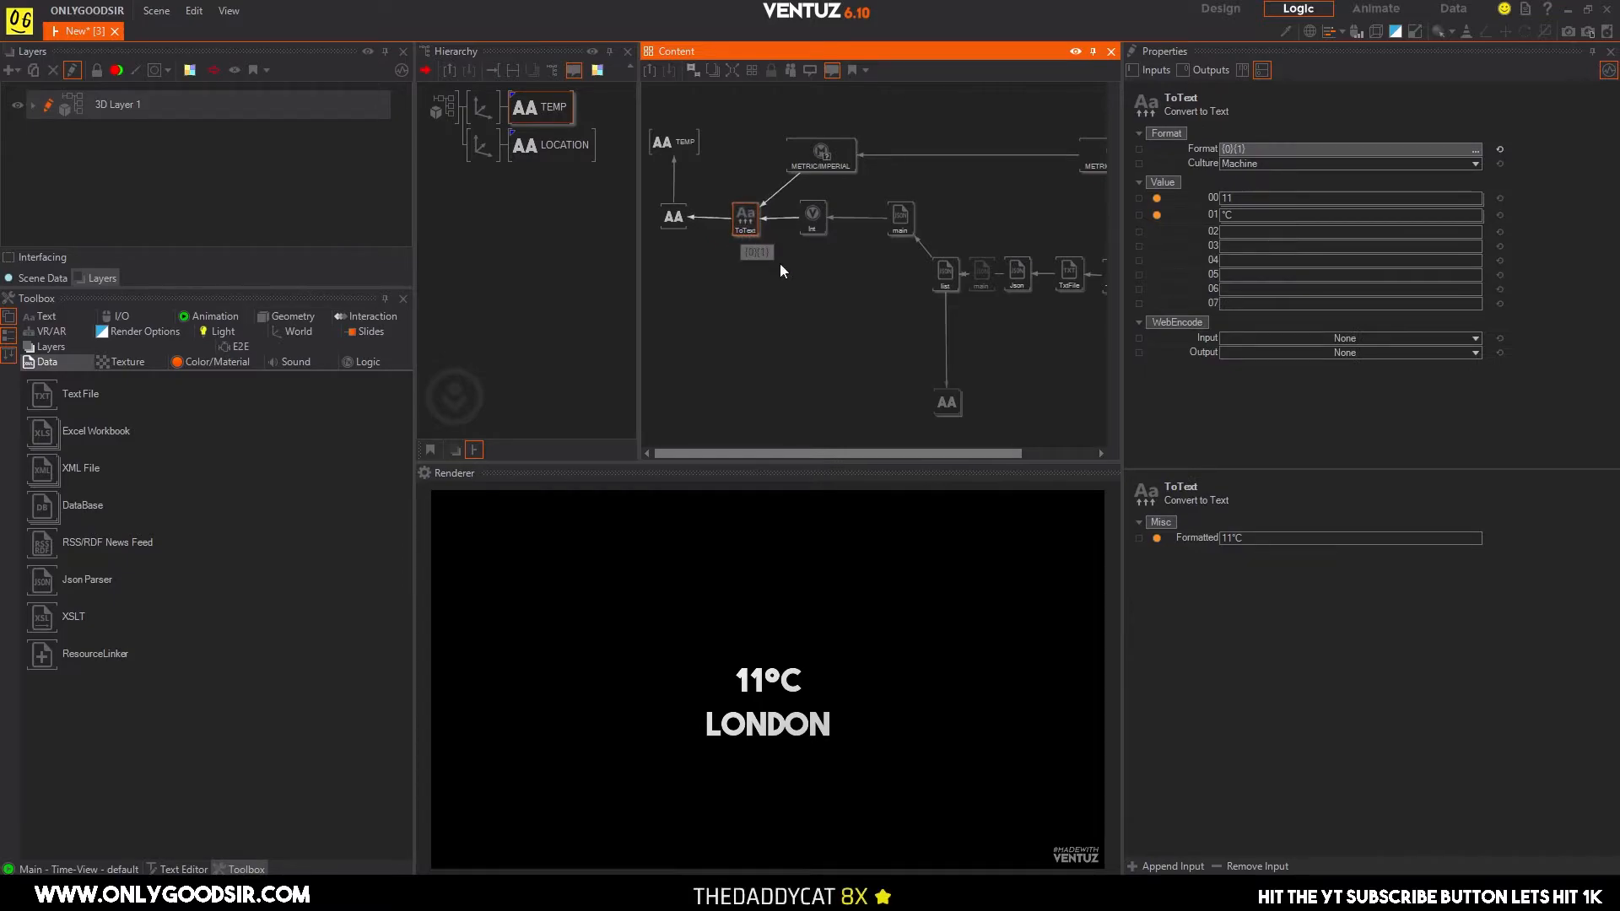
{"action": "middle_click_drag", "start_coordinate": [795, 282], "coordinate": [740, 276]}
{"action": "scroll", "coordinate": [798, 330], "scroll_direction": "down", "scroll_amount": 1}
{"action": "middle_click_drag", "start_coordinate": [796, 335], "coordinate": [787, 317]}
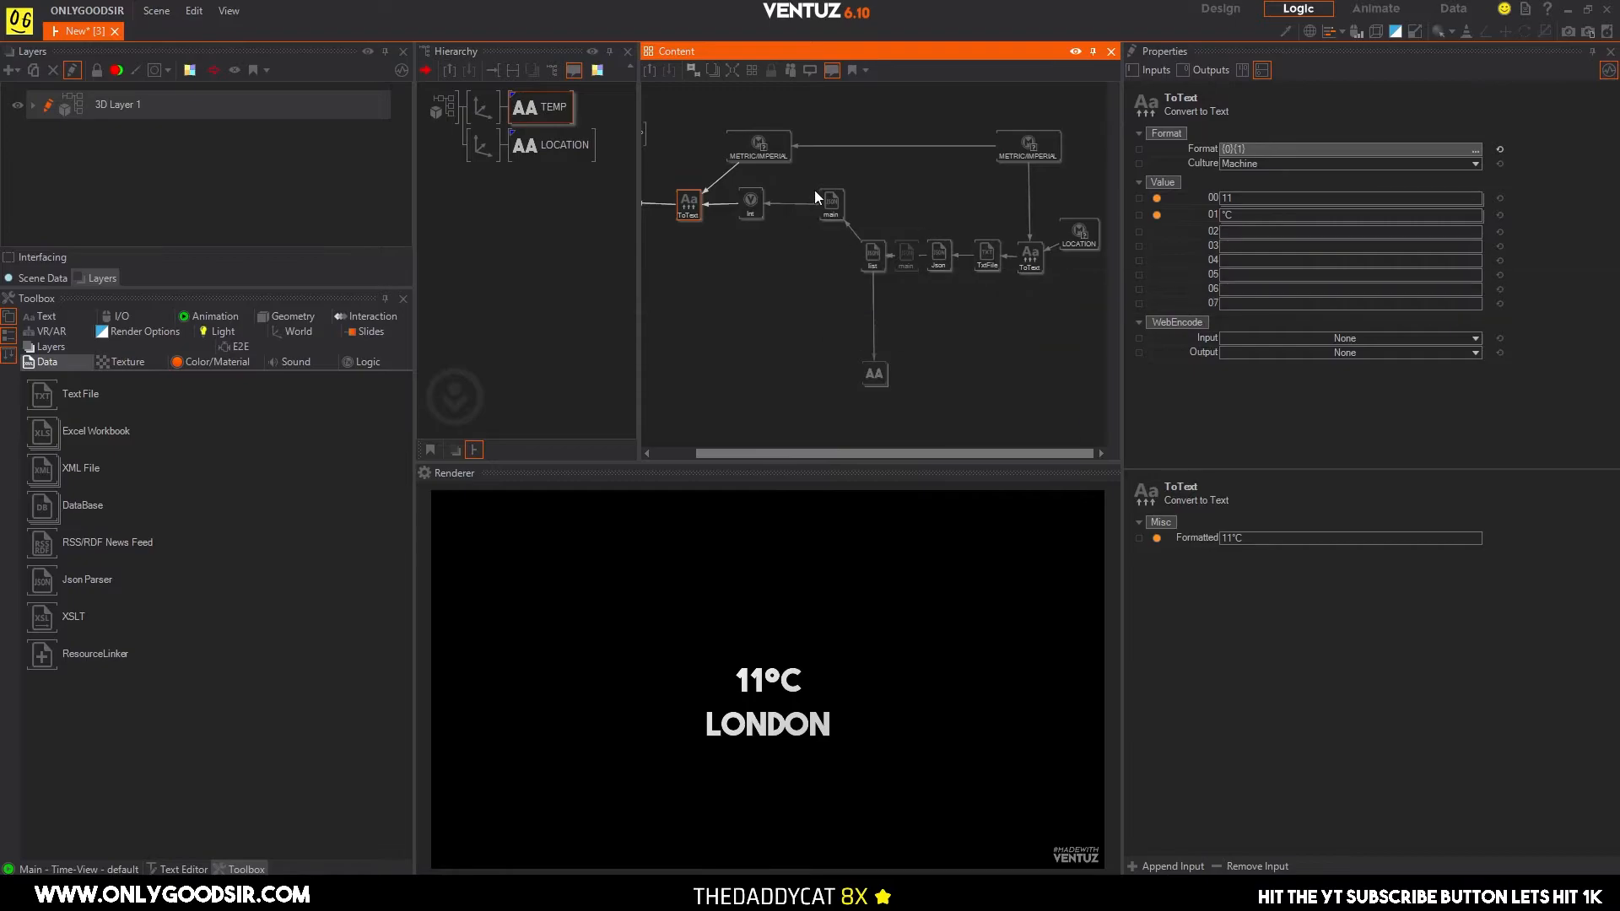
{"action": "left_click", "coordinate": [875, 373]}
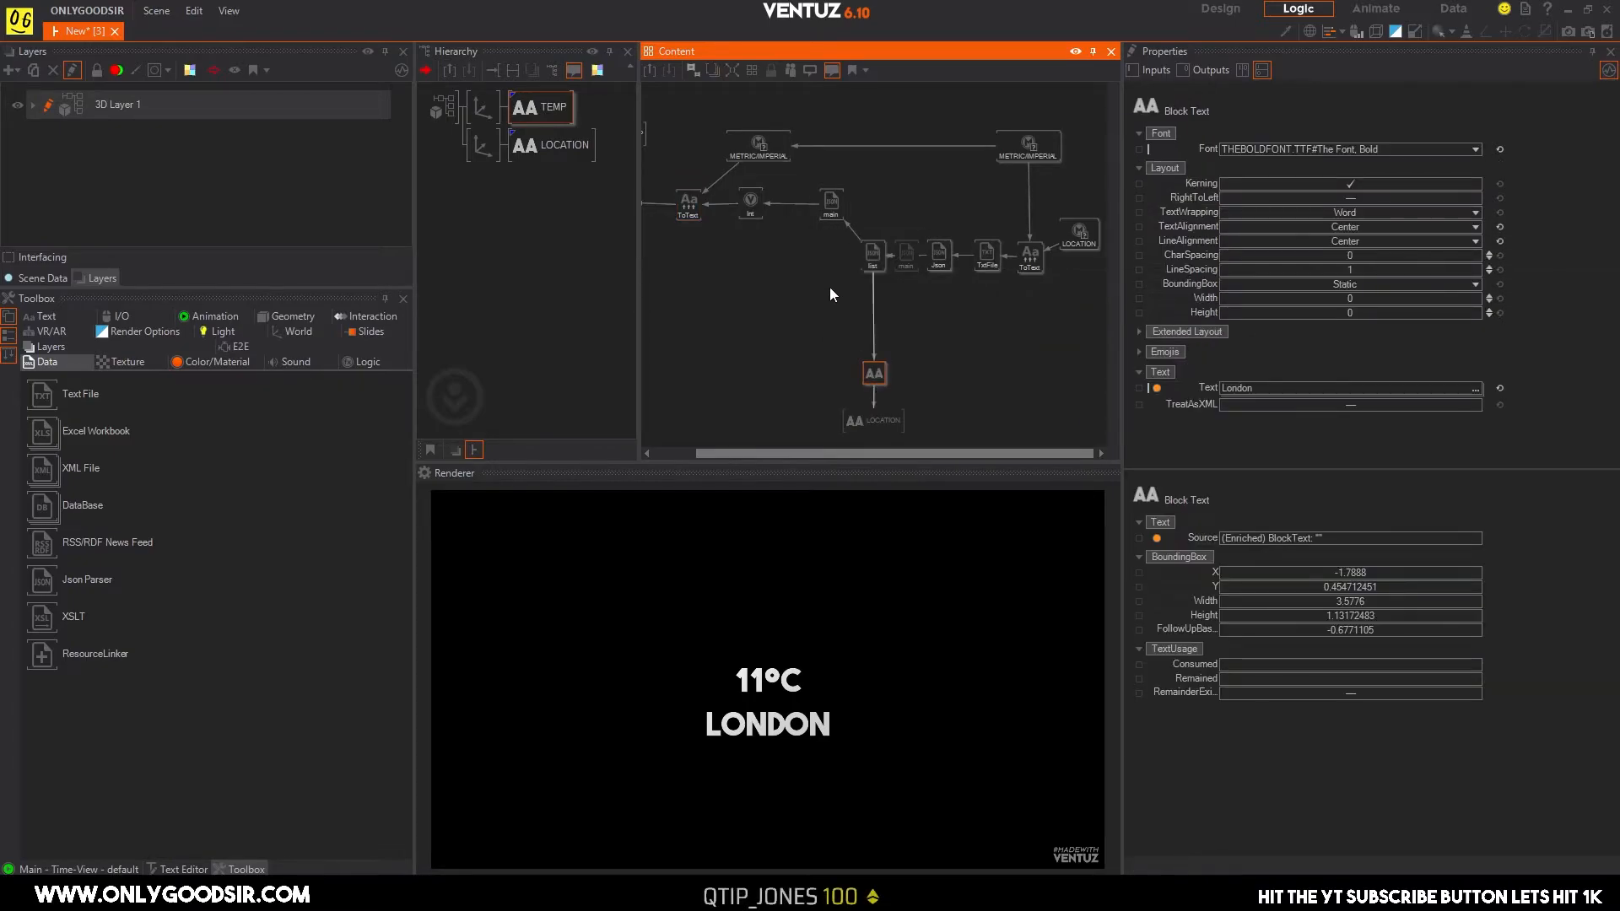
{"action": "left_click", "coordinate": [872, 254]}
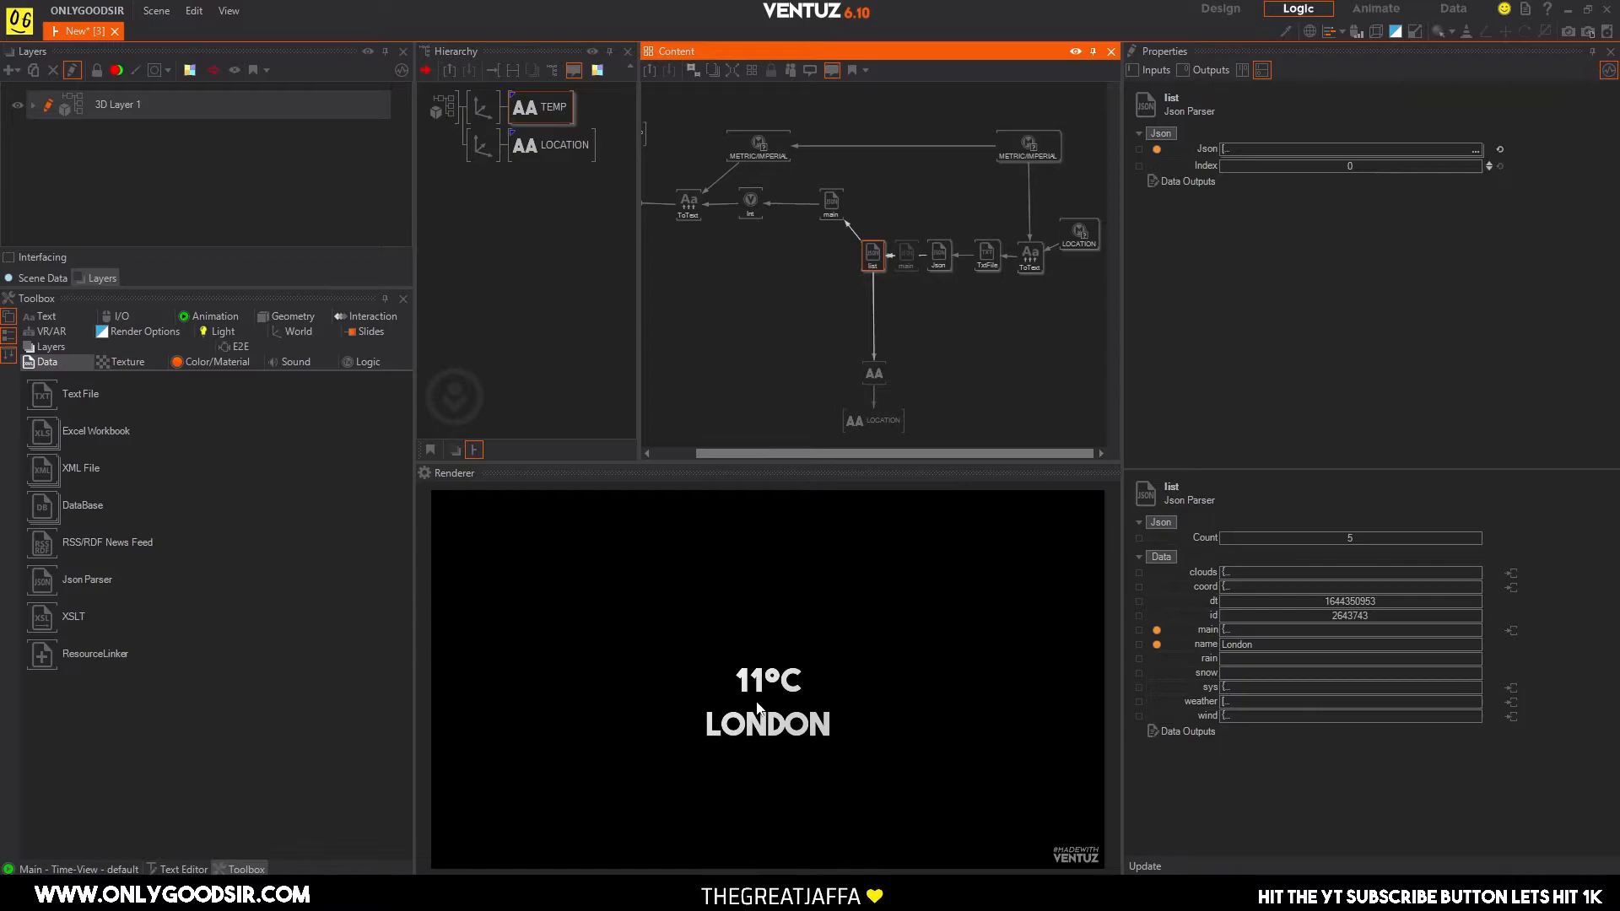
Test the LOCATION switch in metric units by cycling its Index through 1, 2 and 3 and returning it to 0.
{"action": "left_click", "coordinate": [1076, 234]}
{"action": "left_click", "coordinate": [1490, 146]}
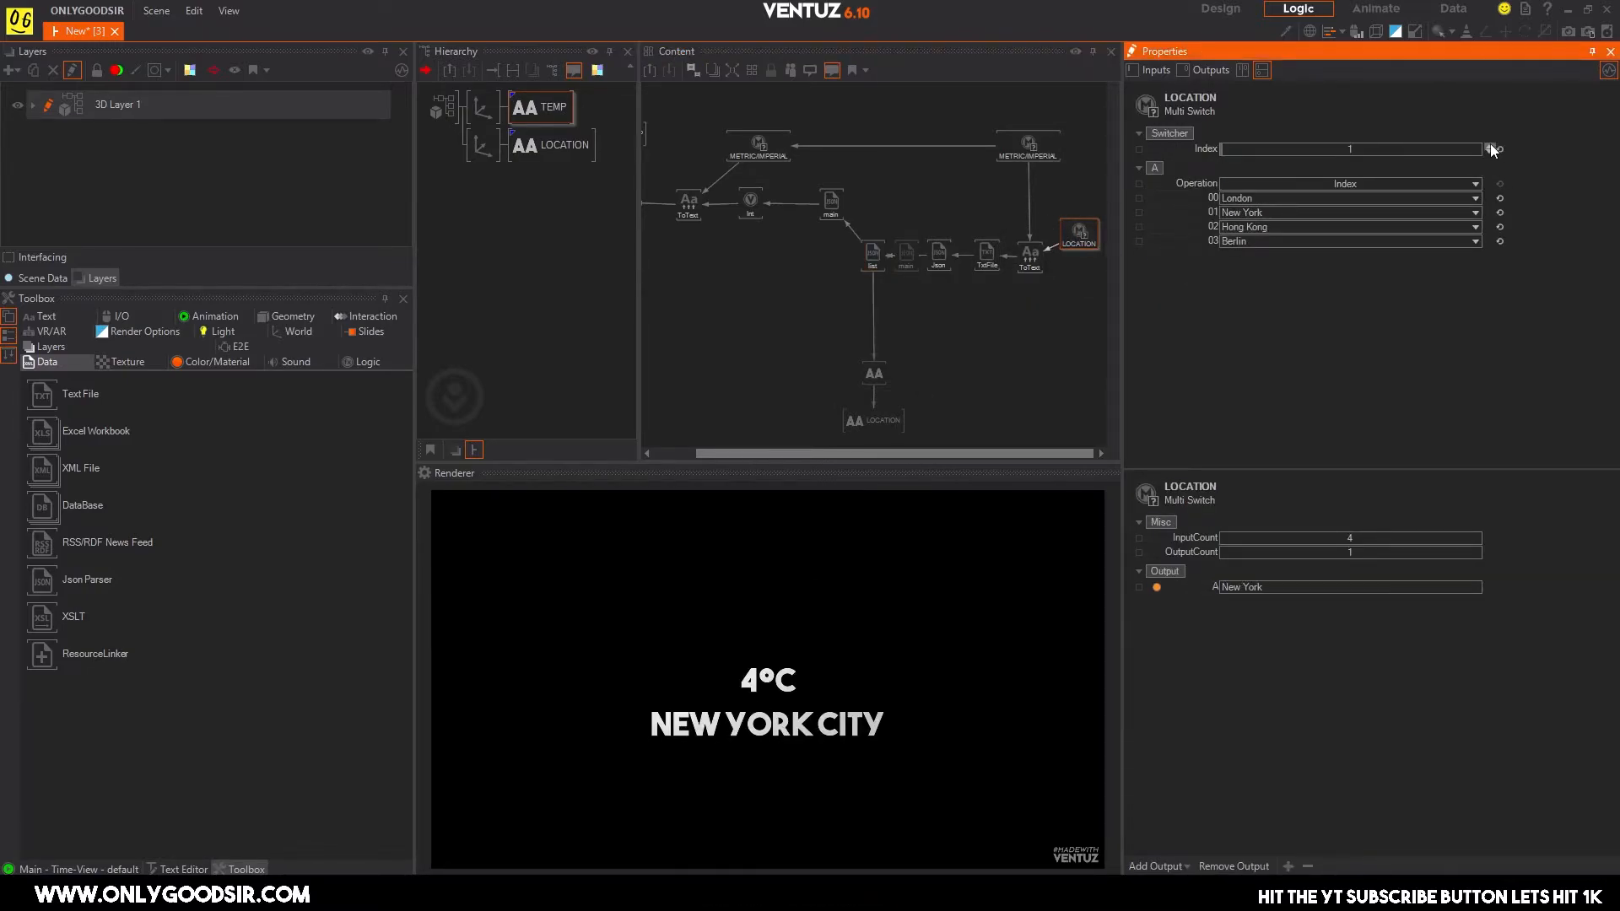
{"action": "left_click", "coordinate": [1490, 147]}
{"action": "left_click", "coordinate": [1490, 146]}
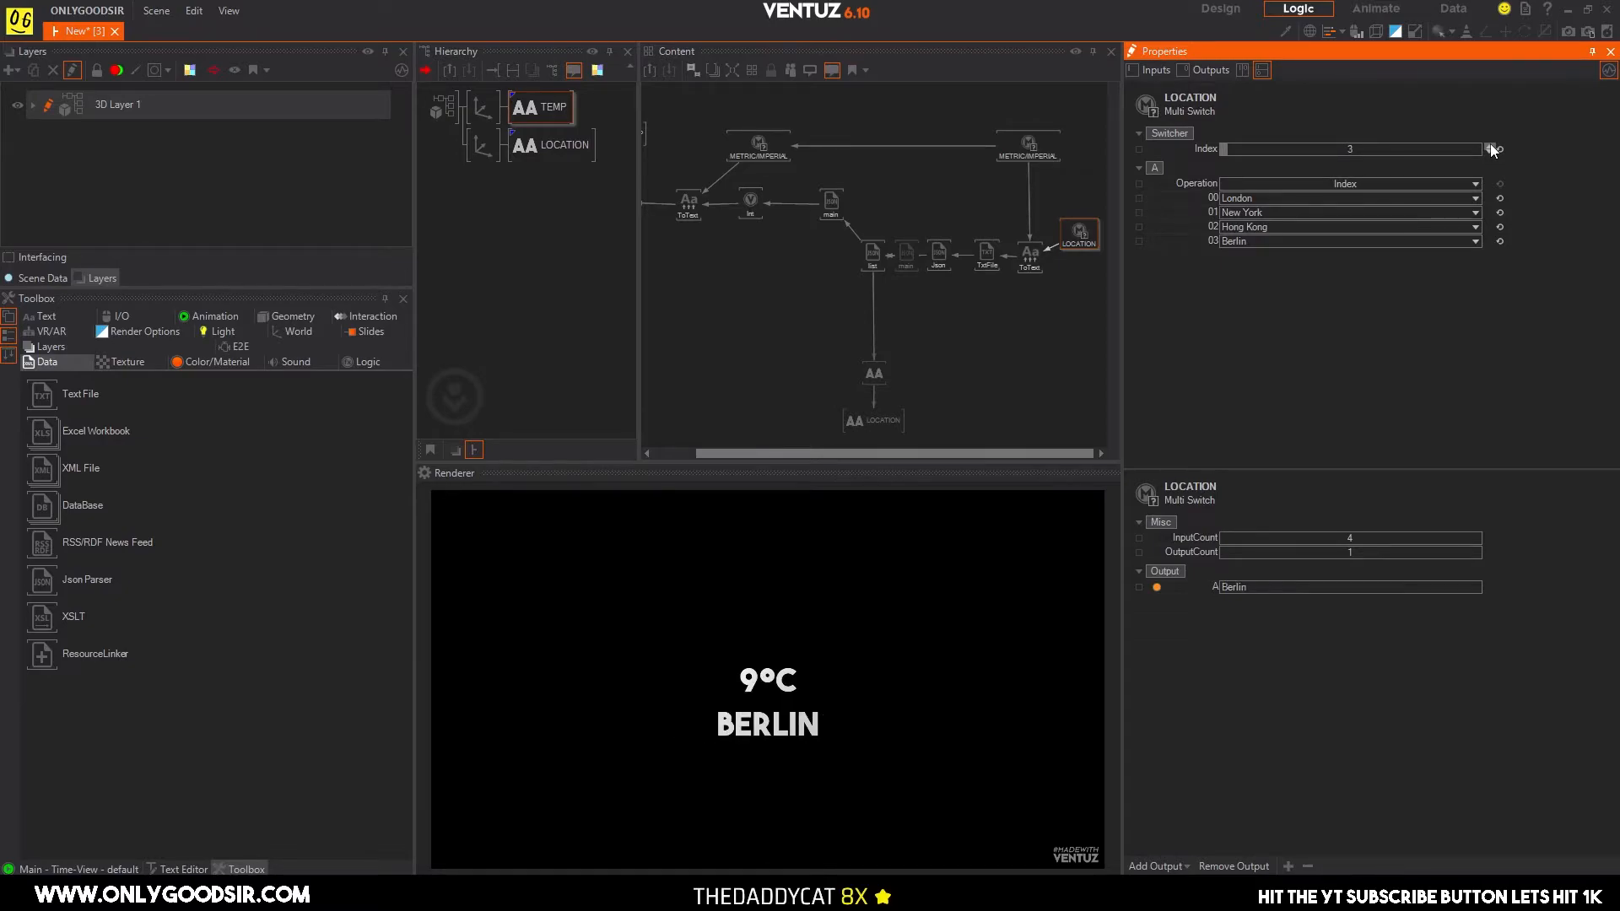
{"action": "left_click", "coordinate": [1490, 152]}
{"action": "left_click", "coordinate": [1491, 152]}
{"action": "left_click", "coordinate": [1490, 151]}
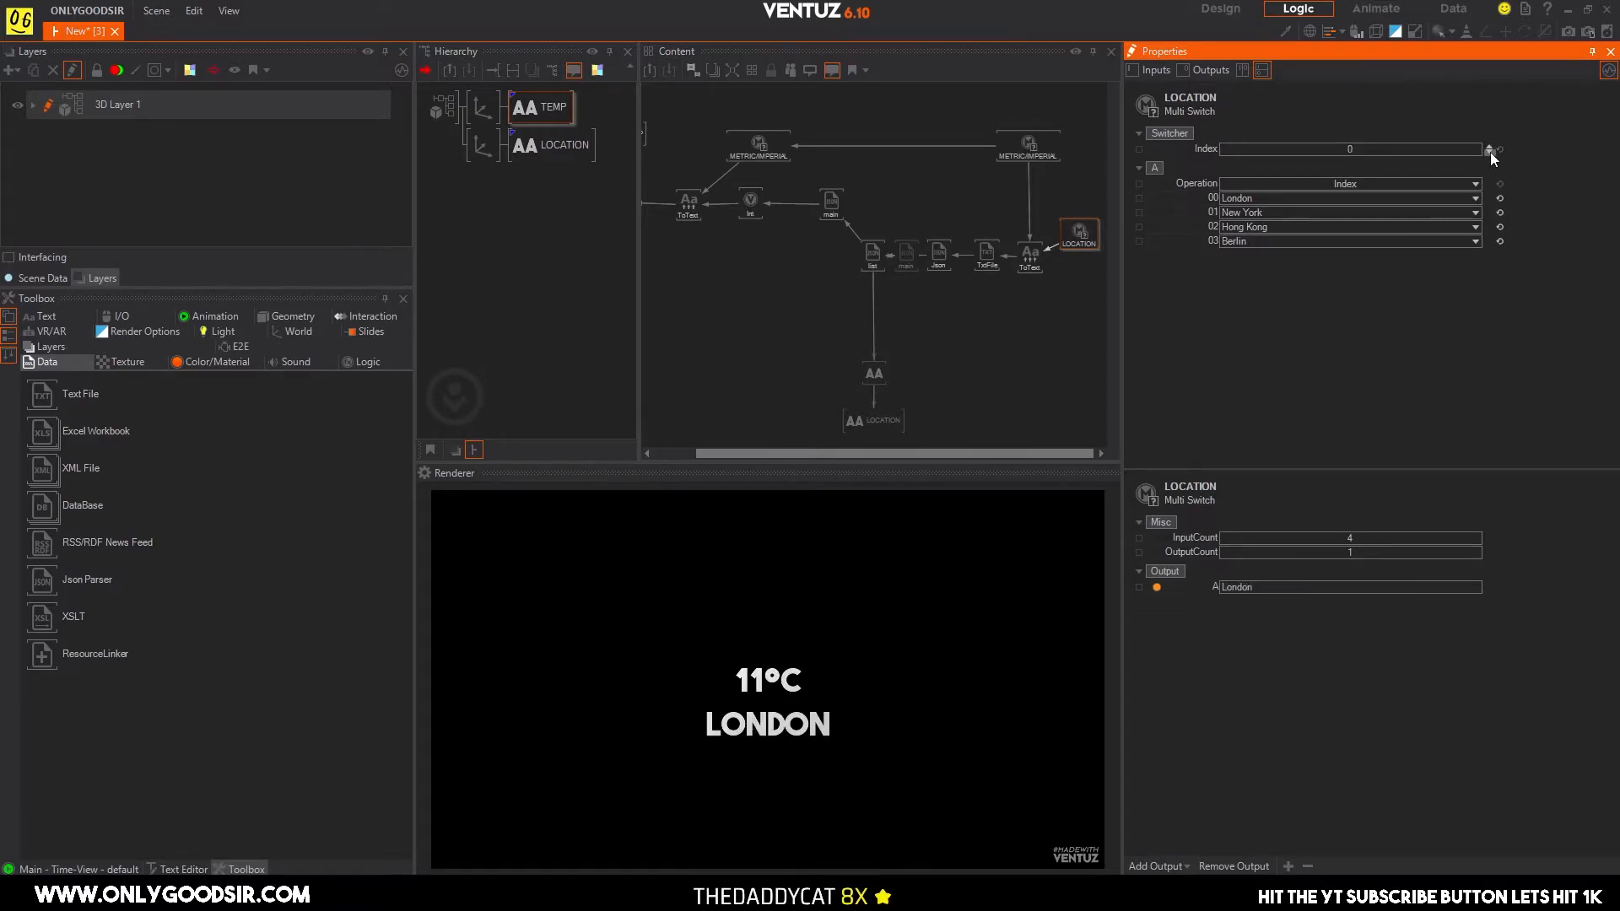
Set the original METRIC/IMPERIAL switch's Index to 1 and cycle the LOCATION Index up to 3 and back to 0.
{"action": "left_click", "coordinate": [1032, 149]}
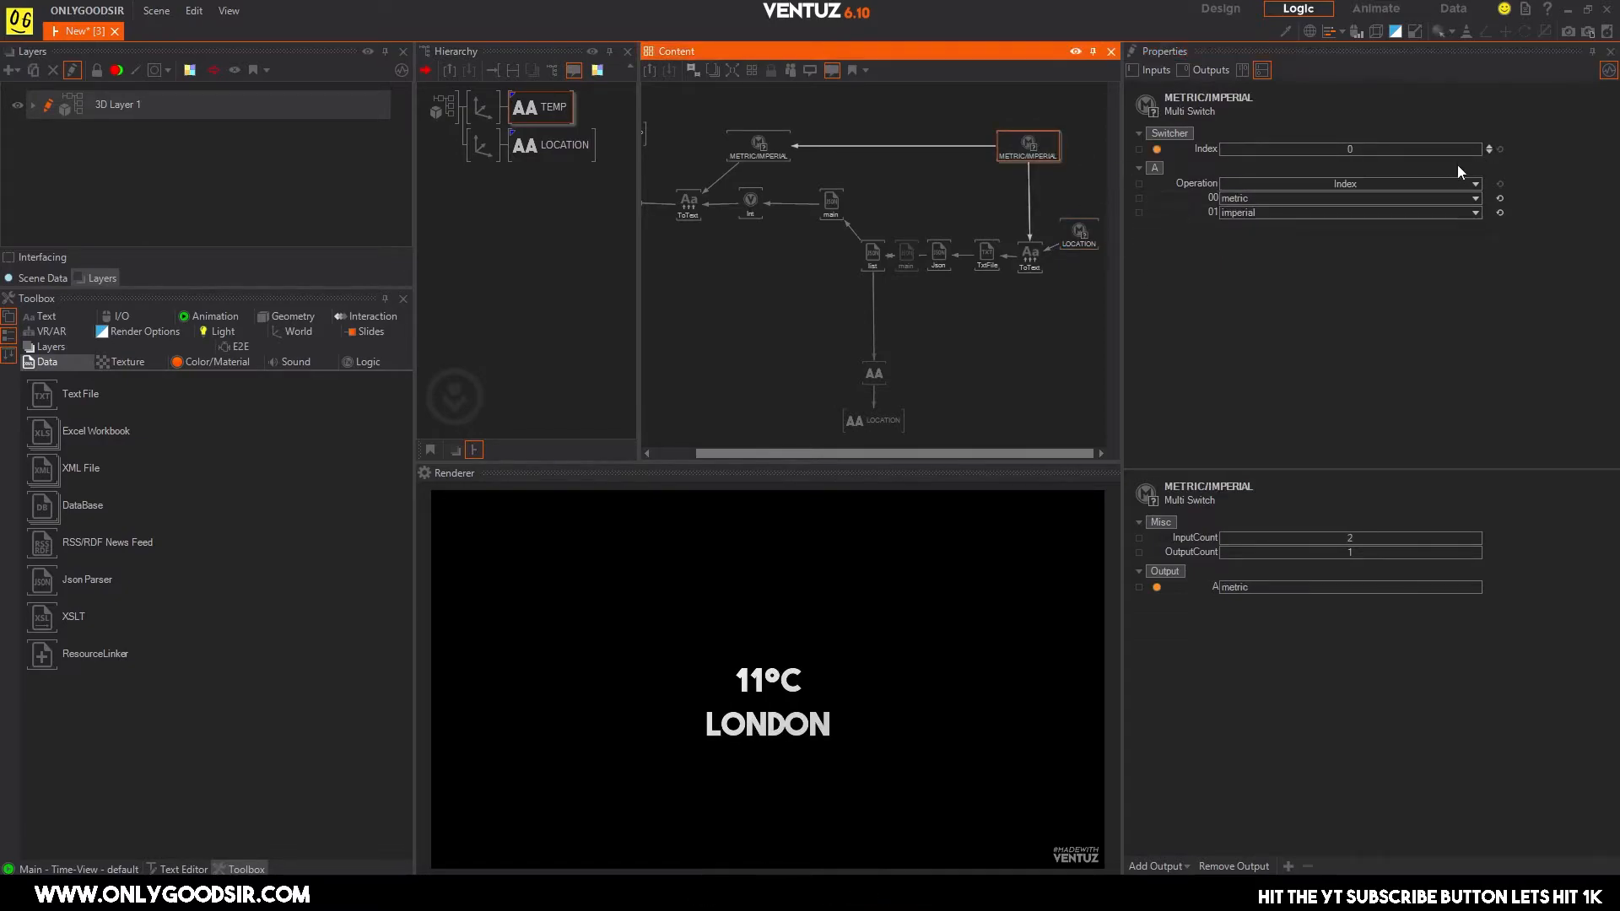
{"action": "left_click", "coordinate": [1489, 147]}
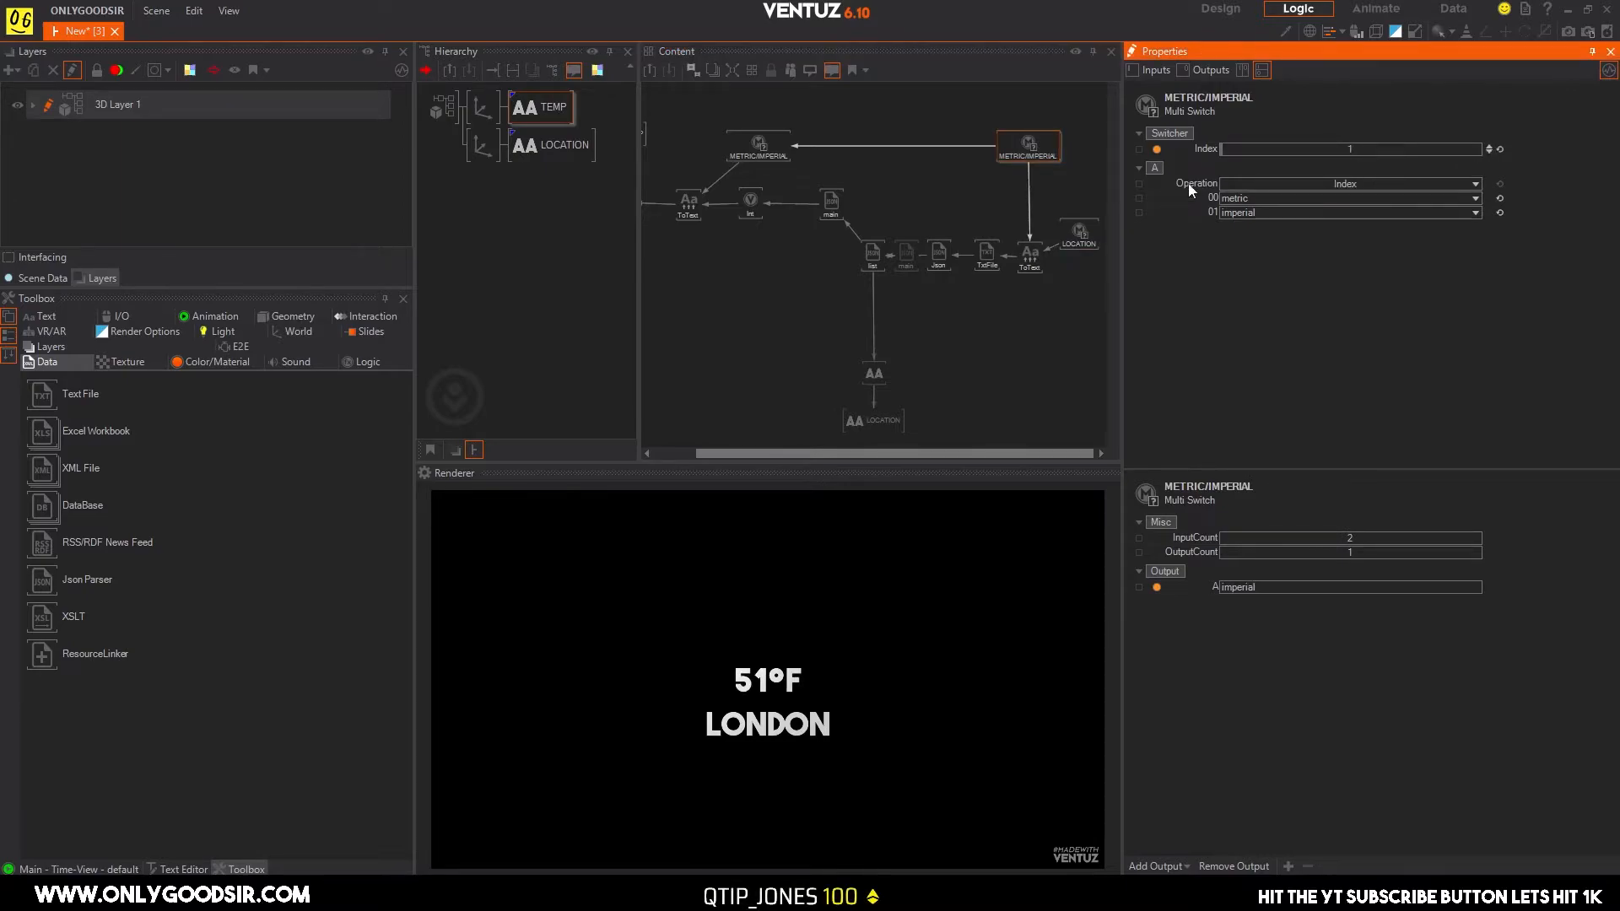
{"action": "left_click", "coordinate": [1082, 233]}
{"action": "left_click", "coordinate": [1491, 147]}
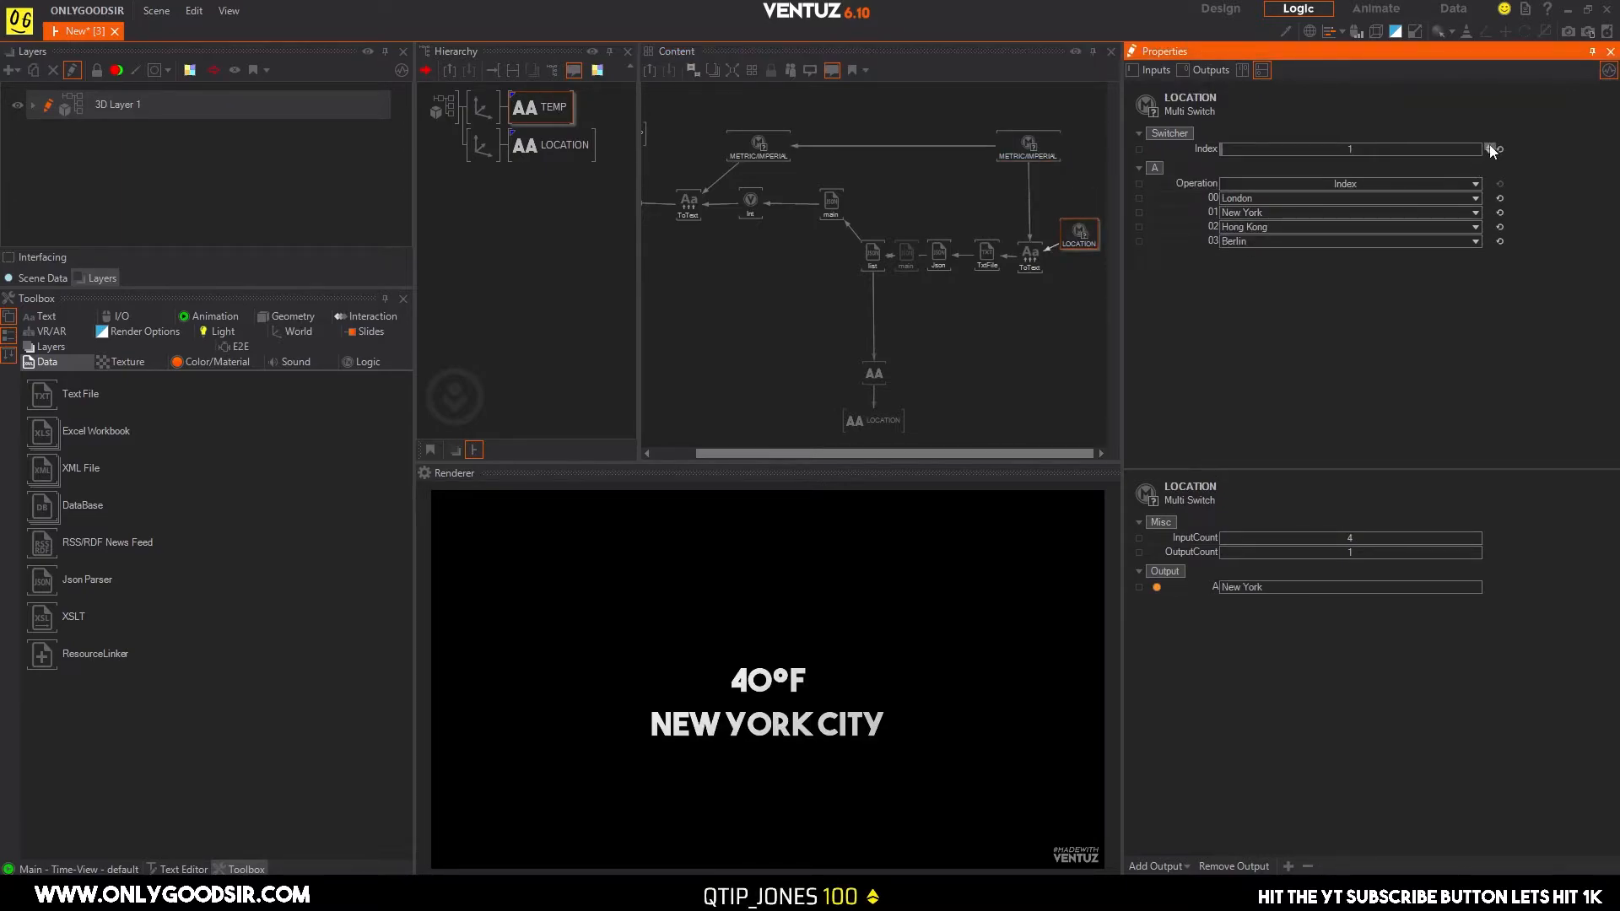
{"action": "left_click", "coordinate": [1490, 146]}
{"action": "left_click", "coordinate": [1491, 147]}
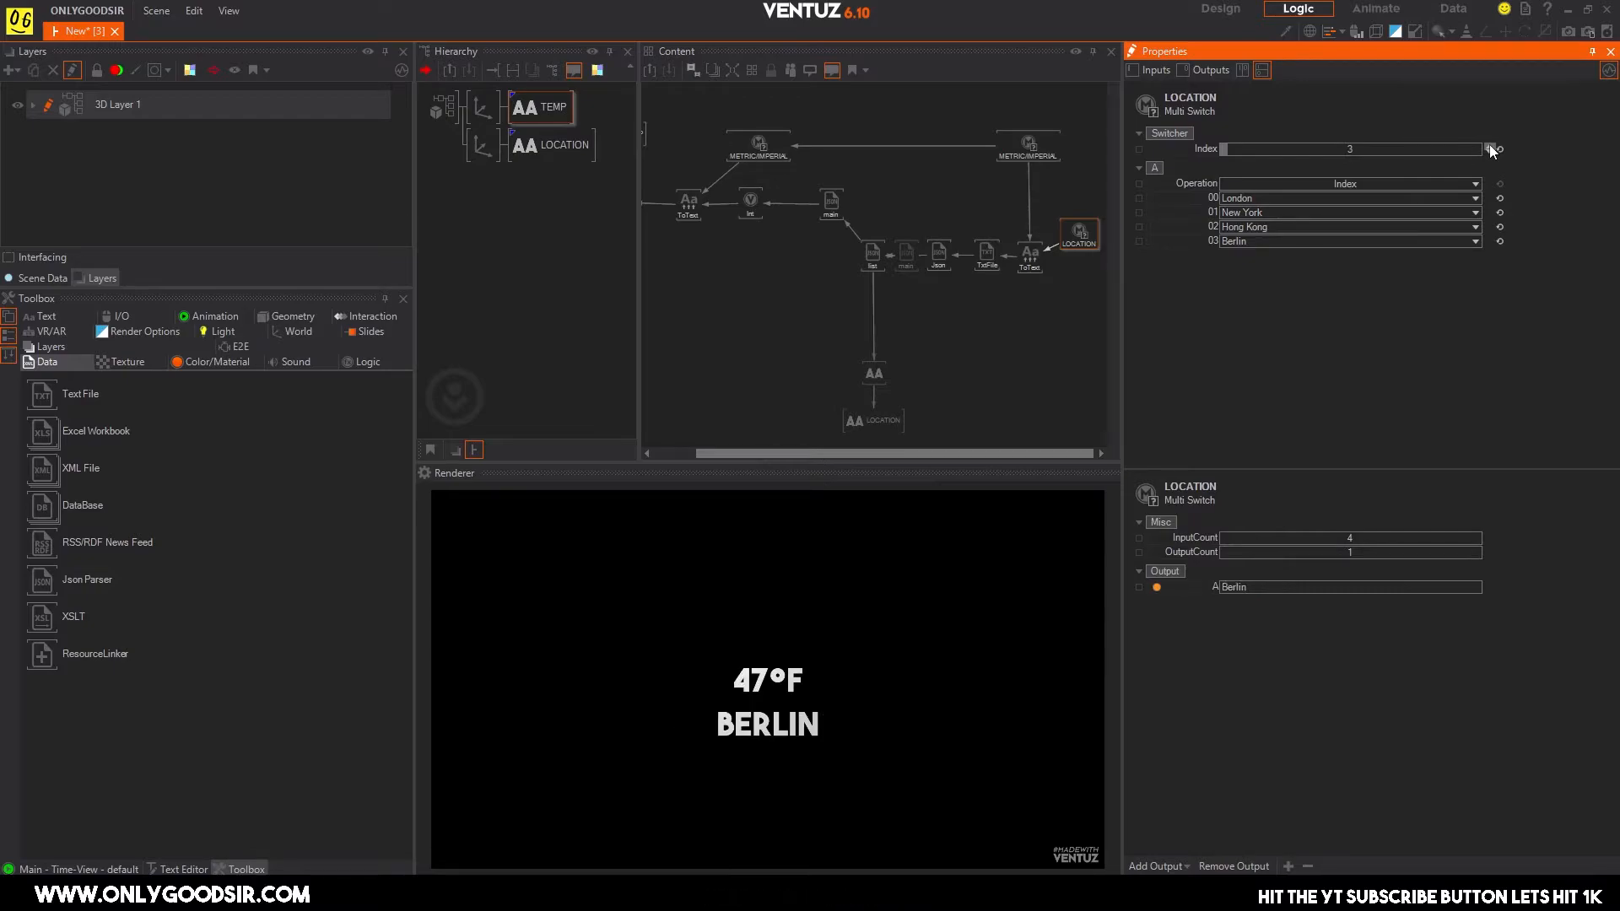
{"action": "left_click", "coordinate": [1491, 146]}
{"action": "left_click", "coordinate": [1491, 151]}
{"action": "left_click", "coordinate": [1491, 151]}
{"action": "left_click", "coordinate": [1490, 151]}
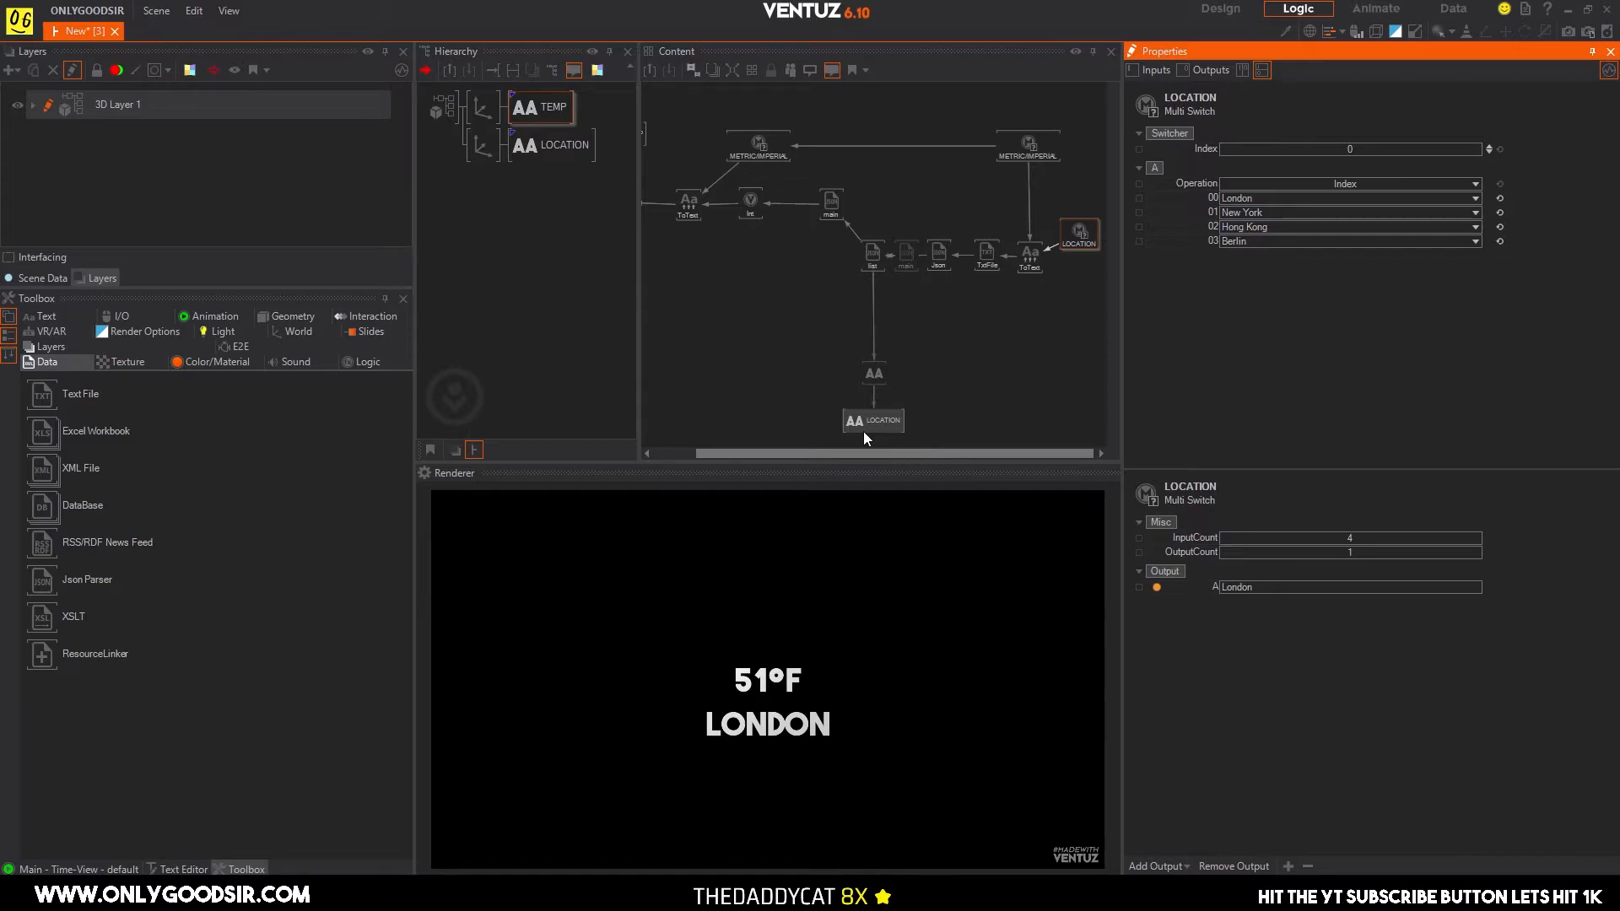
Review the node graph from the LOCATION switch through to the Block Text that feeds TEMP.
{"action": "left_click", "coordinate": [886, 604]}
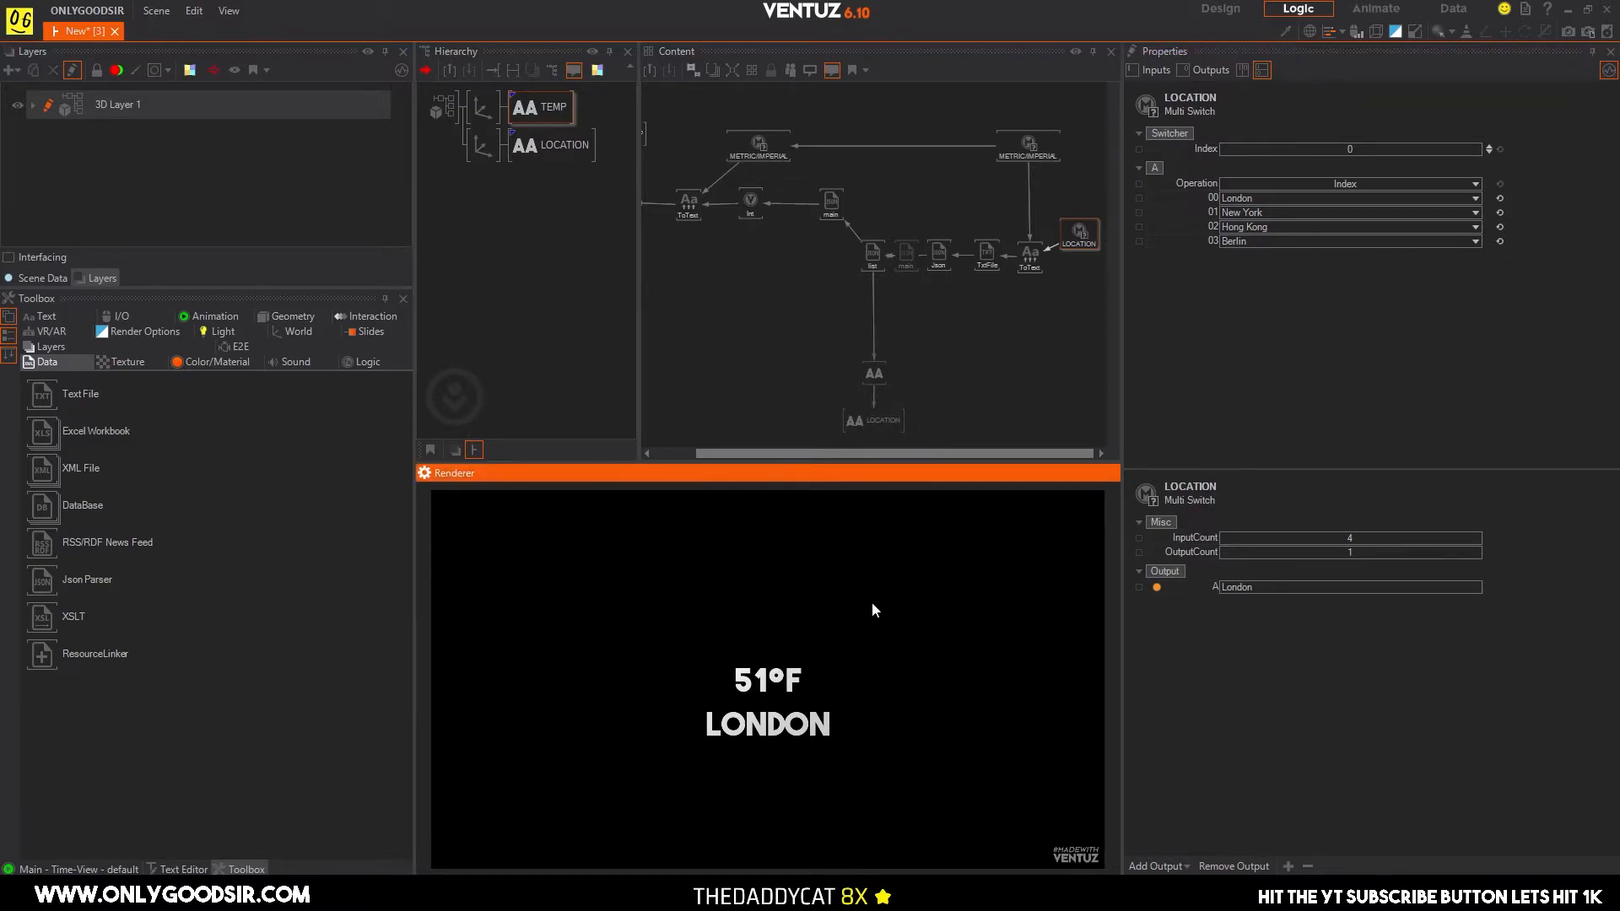
{"action": "left_click", "coordinate": [1077, 232]}
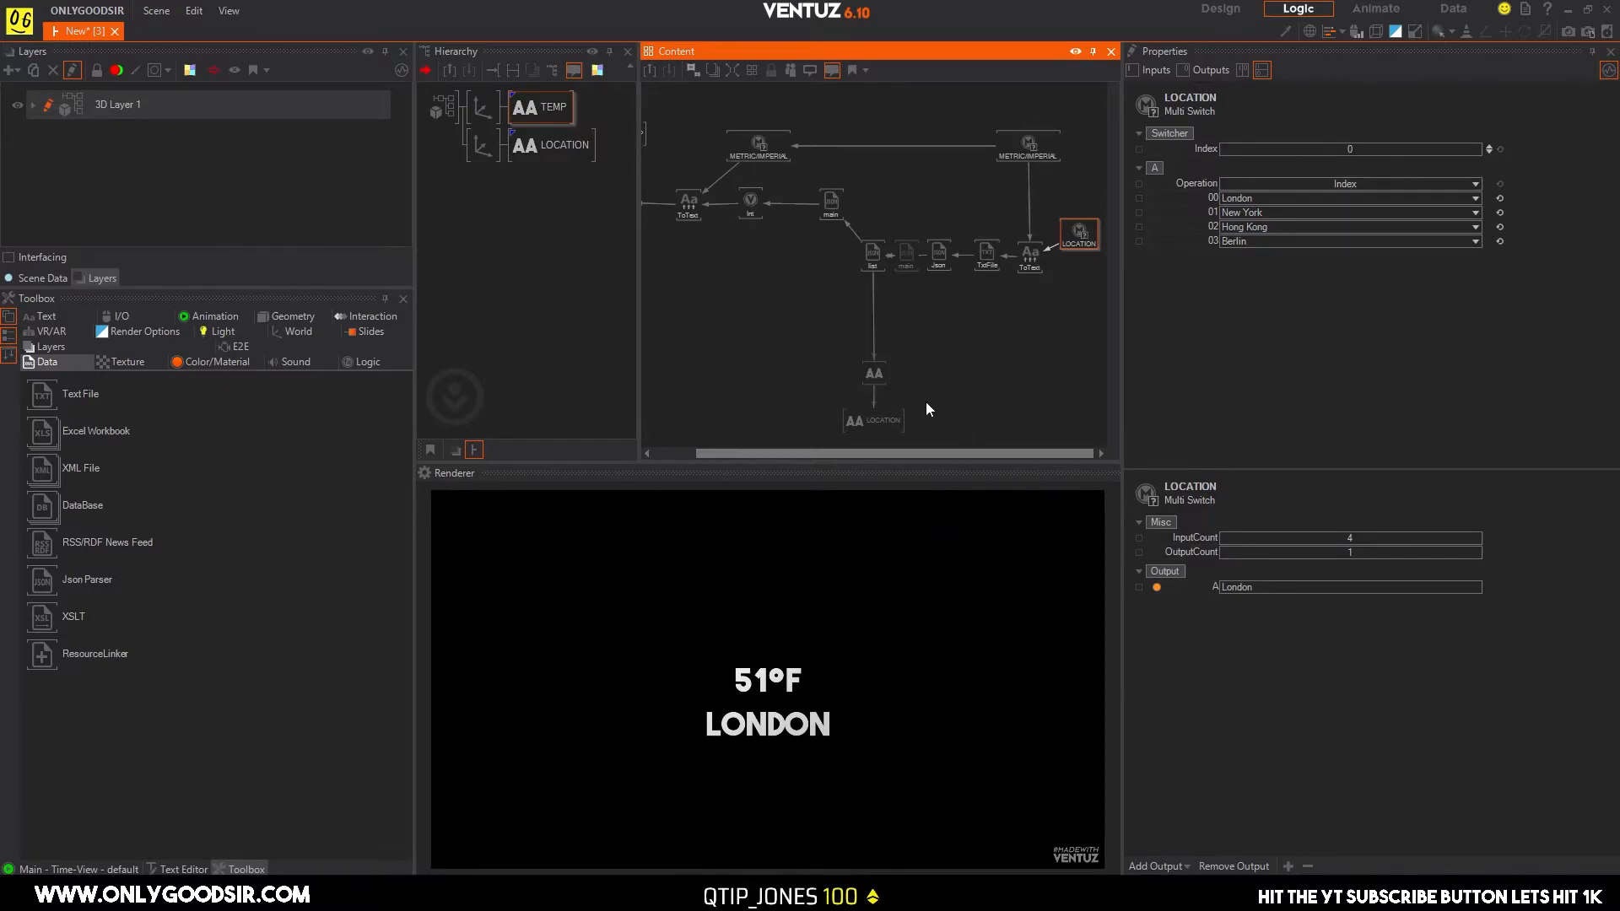
{"action": "scroll", "coordinate": [834, 317], "scroll_direction": "down", "scroll_amount": 3}
{"action": "left_click_drag", "start_coordinate": [1078, 206], "coordinate": [1078, 229]}
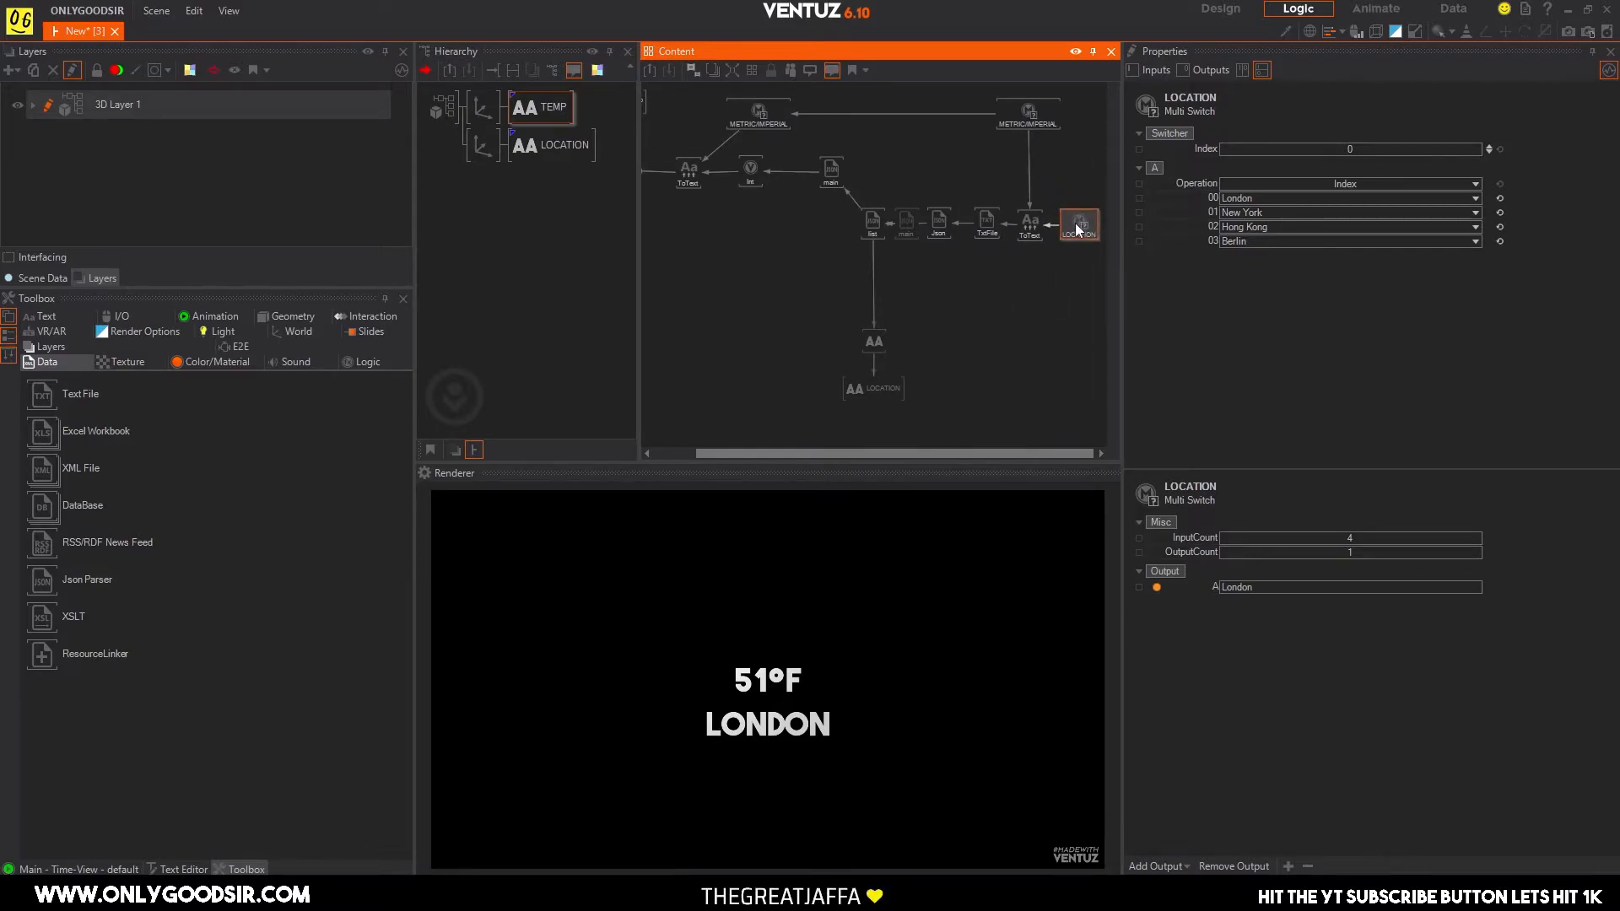
{"action": "middle_click_drag", "start_coordinate": [815, 263], "coordinate": [864, 271]}
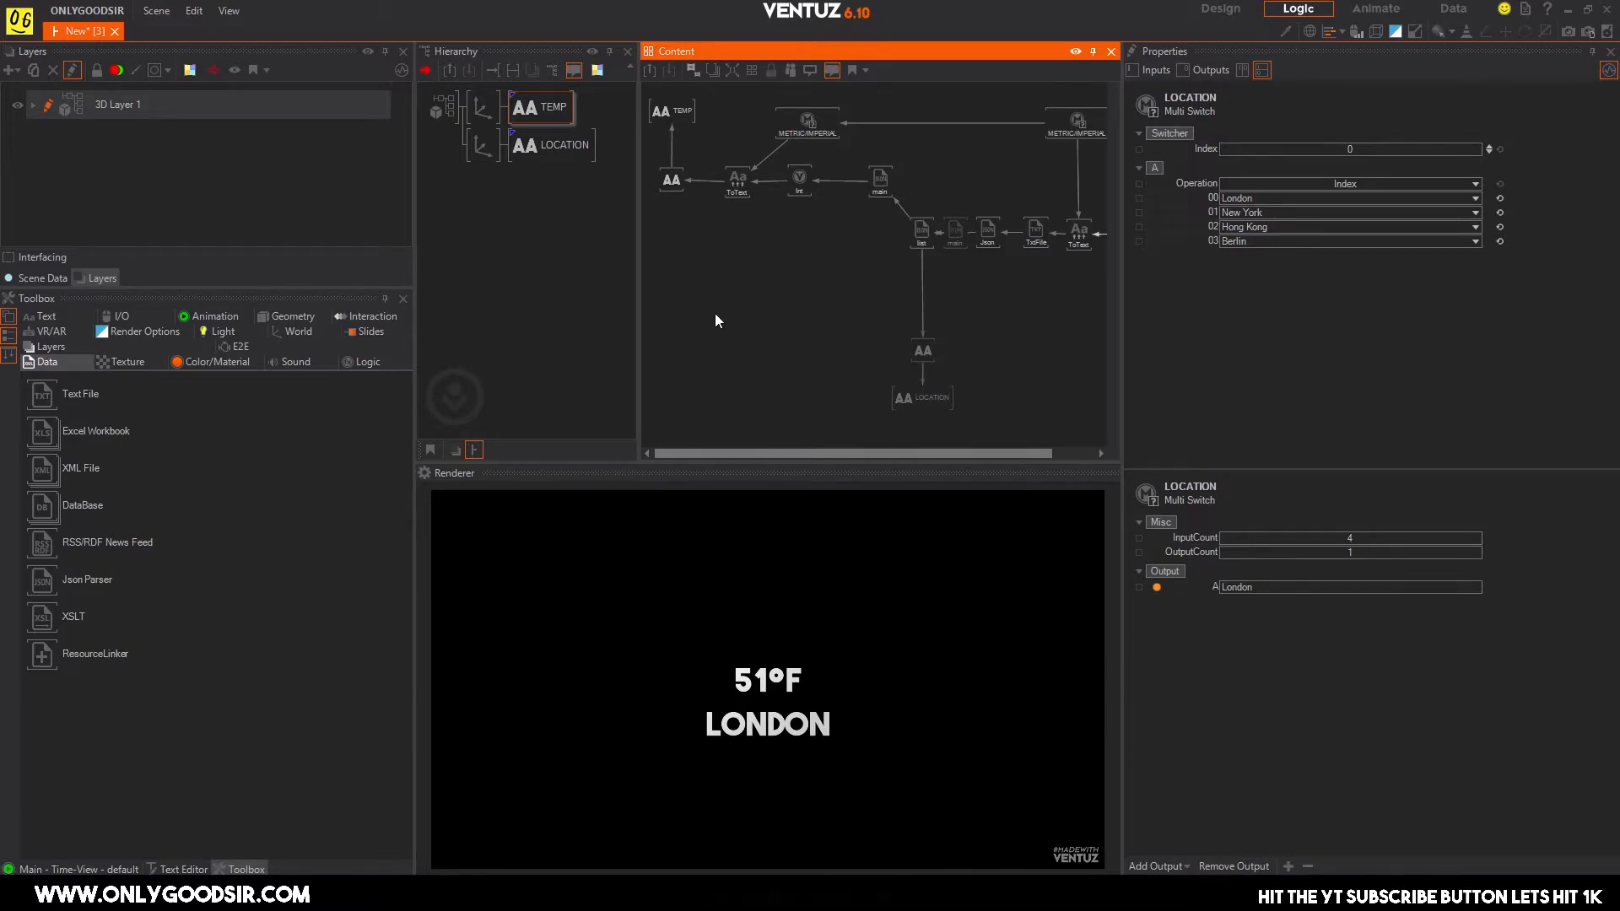
{"action": "scroll", "coordinate": [819, 270], "scroll_direction": "up", "scroll_amount": 1}
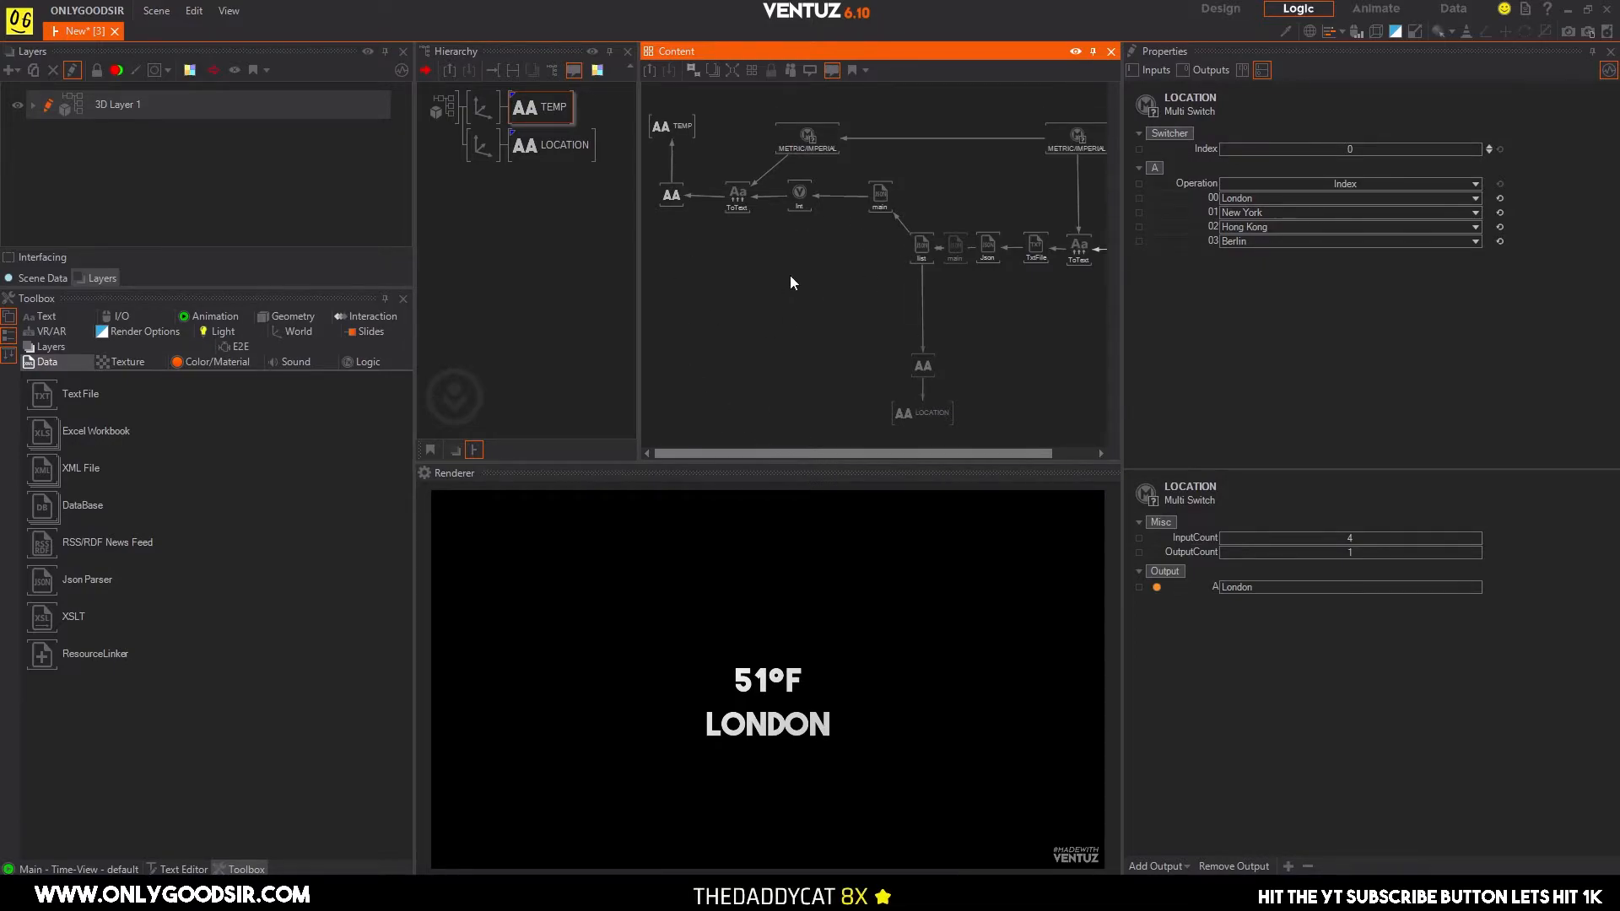
{"action": "left_click", "coordinate": [670, 208]}
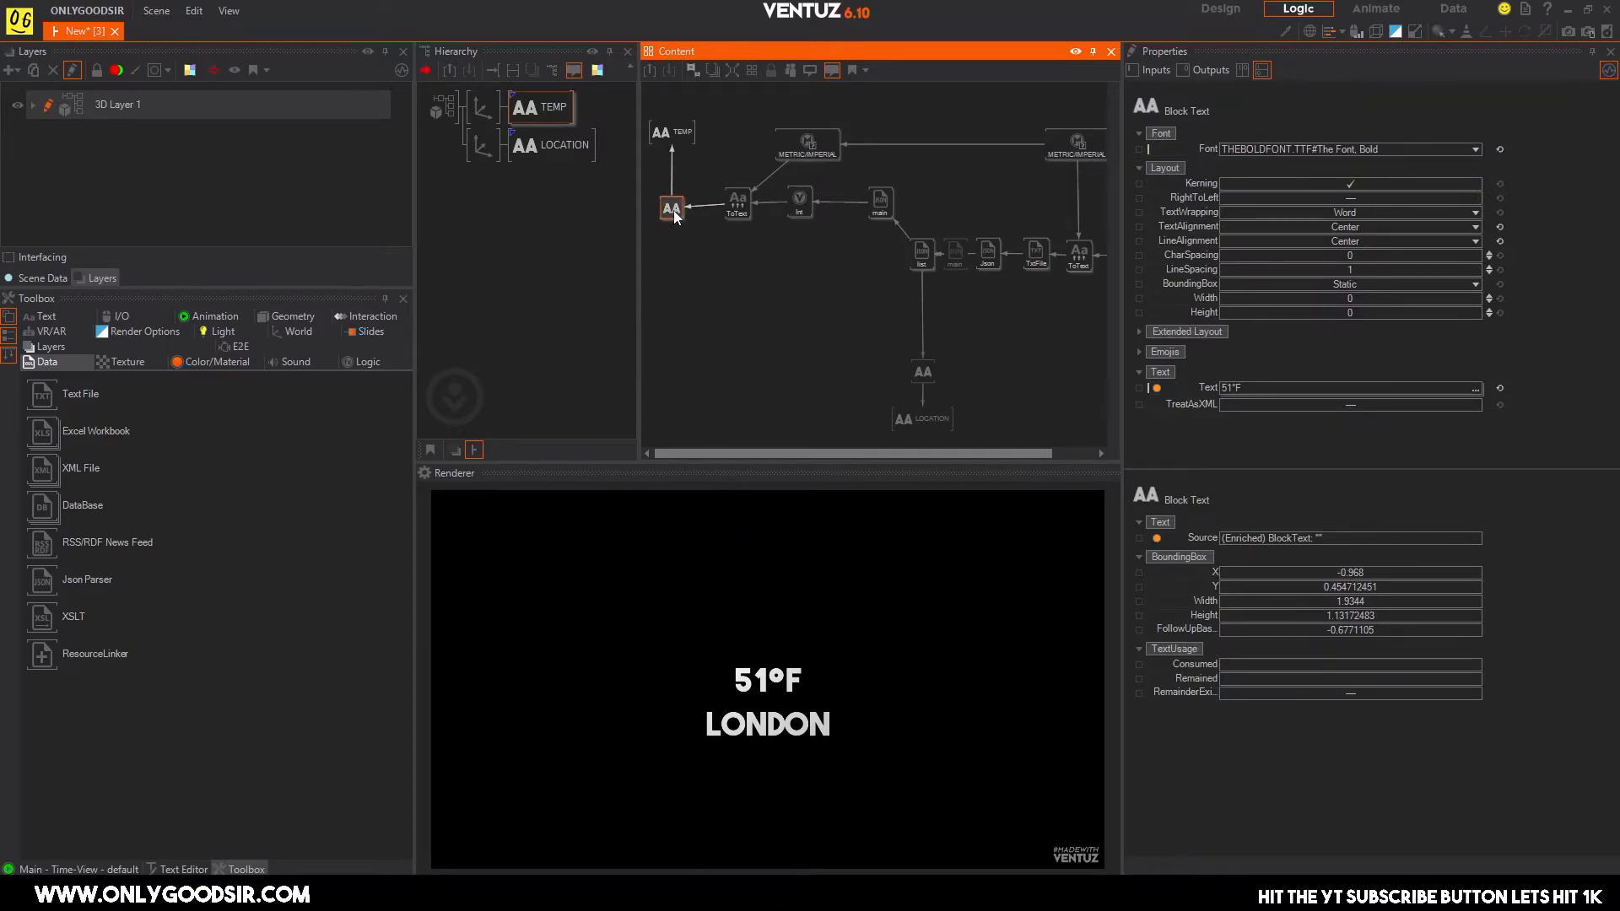
{"action": "middle_click_drag", "start_coordinate": [922, 345], "coordinate": [911, 311]}
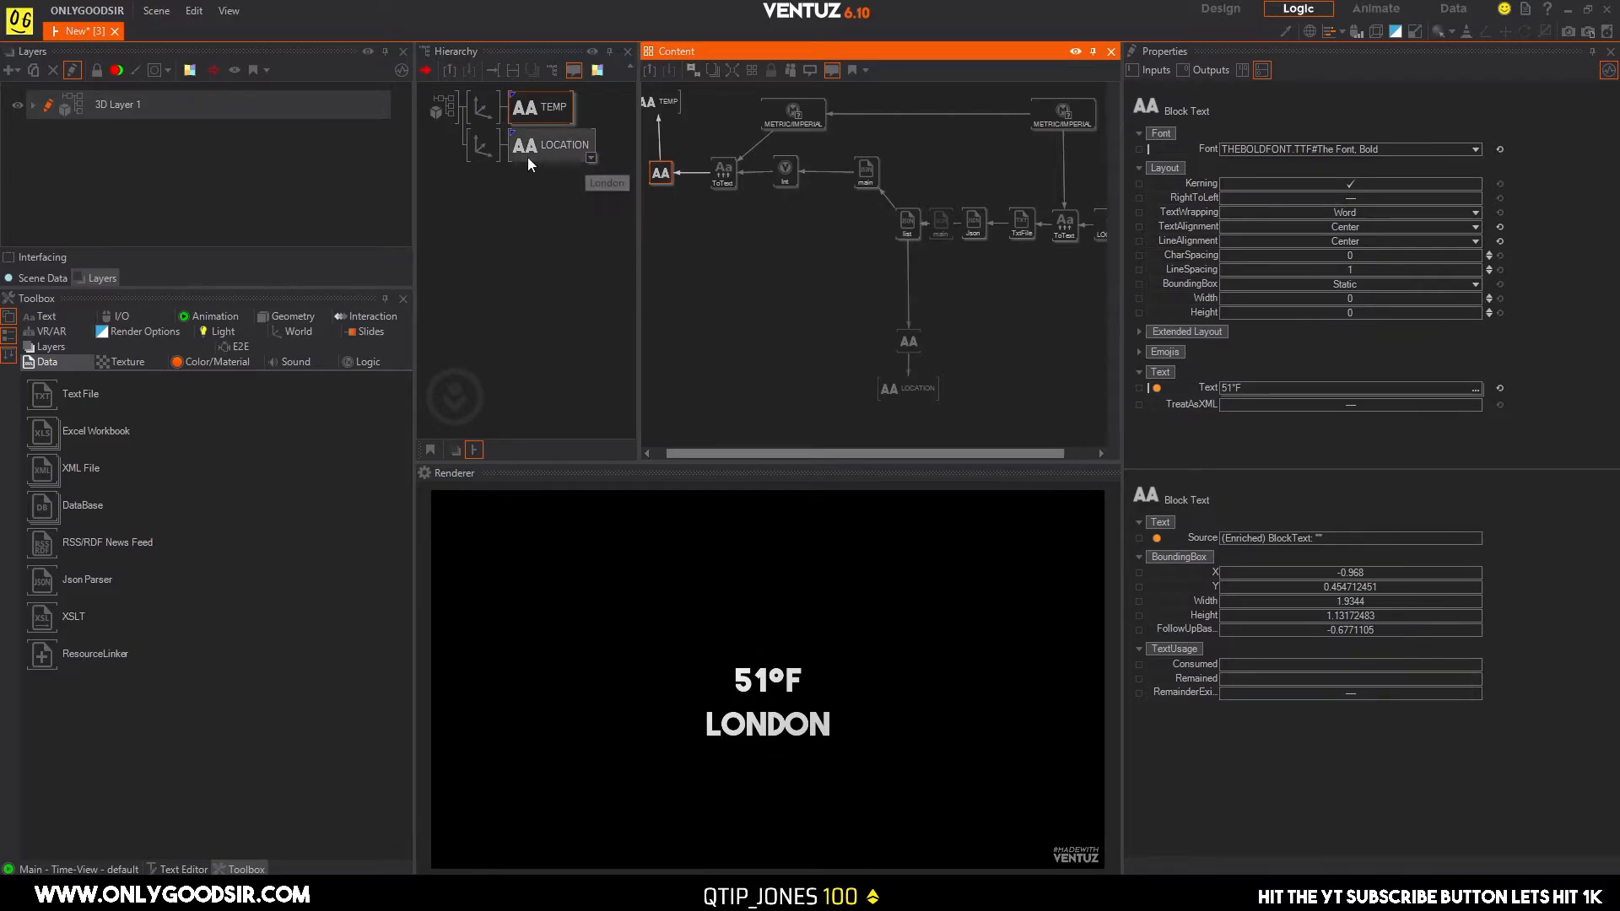
Enlarge the TEMP text with its axis's overall scaling factor and raise its Y position to keep it above LOCATION.
{"action": "left_click", "coordinate": [481, 107]}
{"action": "left_click_drag", "start_coordinate": [1360, 374], "coordinate": [1438, 369]}
{"action": "left_click_drag", "start_coordinate": [1426, 166], "coordinate": [1434, 166]}
{"action": "left_click_drag", "start_coordinate": [1374, 371], "coordinate": [1467, 369]}
{"action": "left_click", "coordinate": [494, 279]}
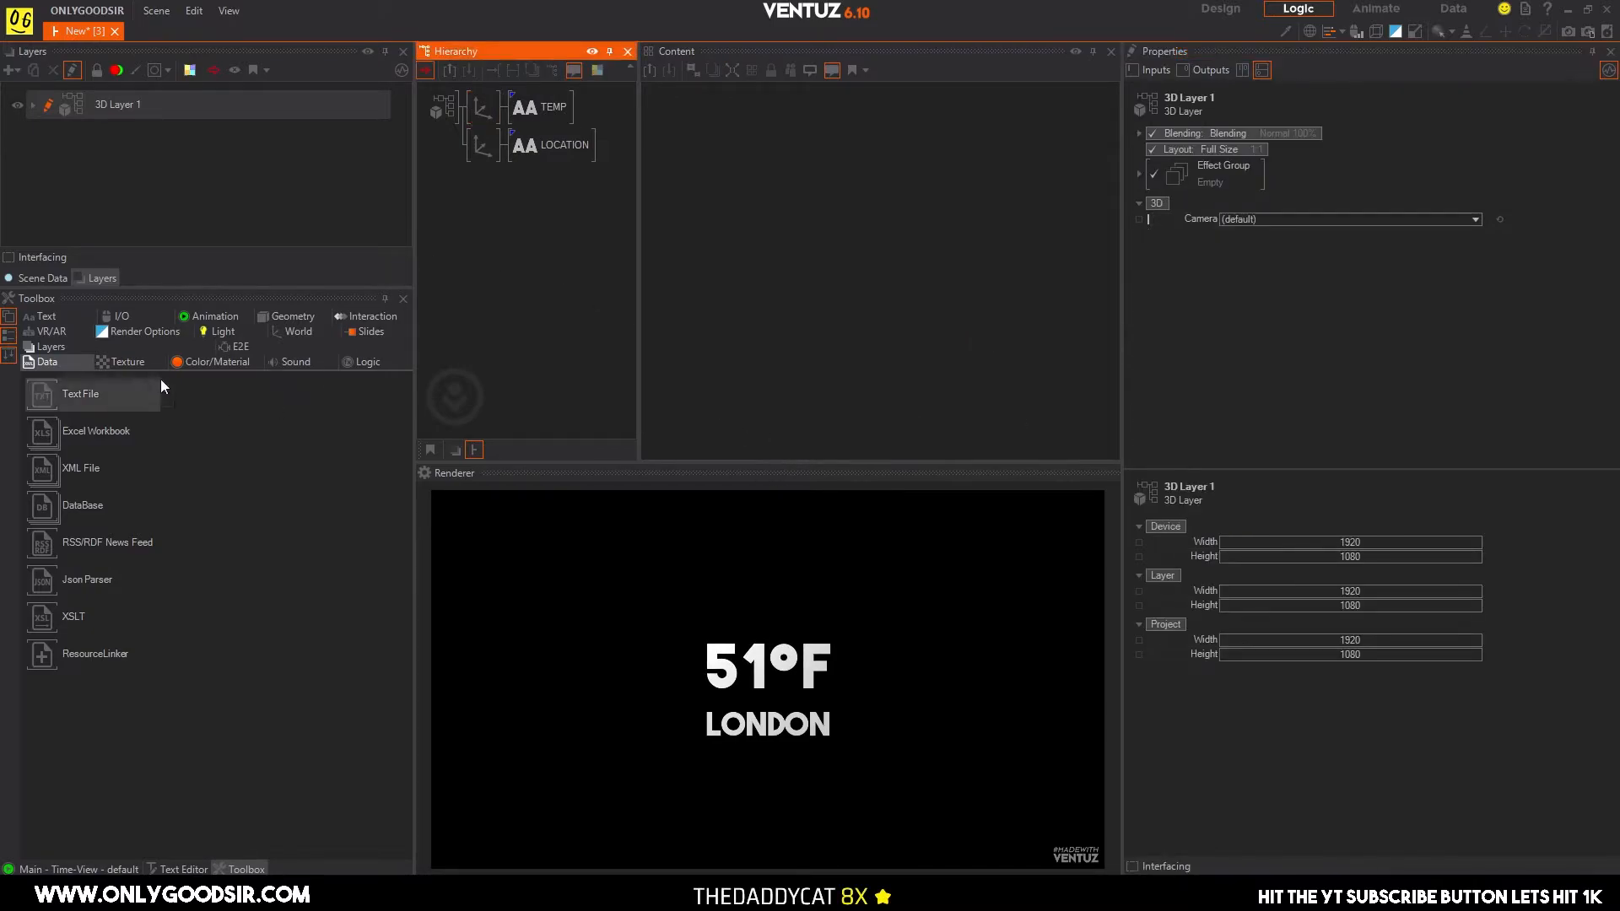
Add a new axis below LOCATION in the hierarchy, with a Color material and a rectangle attached to it.
{"action": "left_click", "coordinate": [287, 332]}
{"action": "left_click_drag", "start_coordinate": [68, 393], "coordinate": [485, 159]}
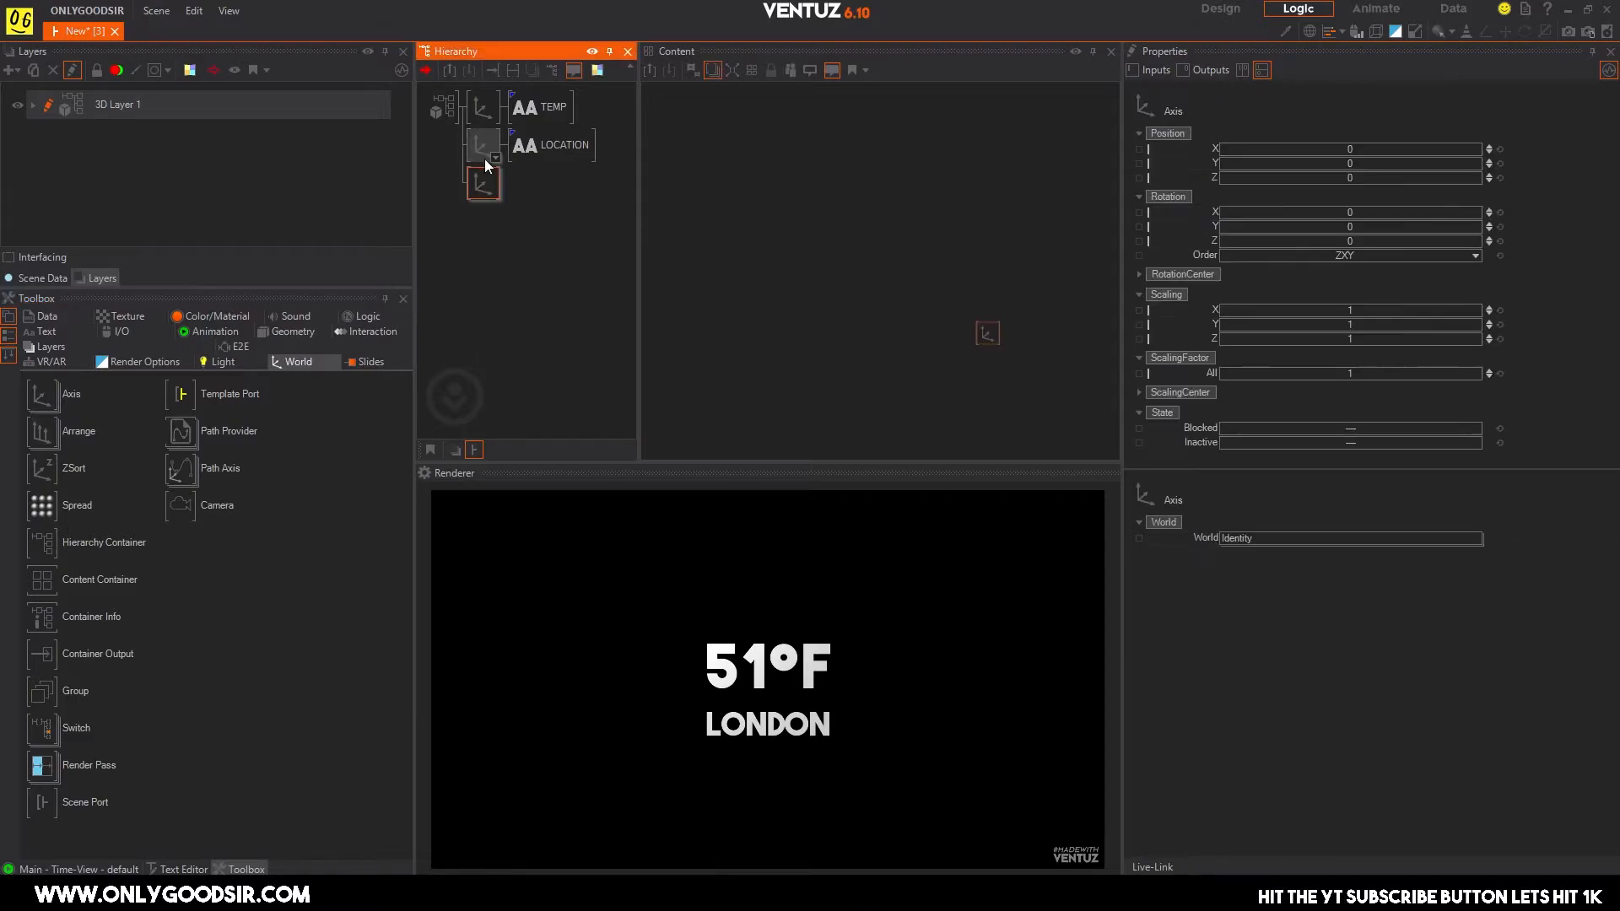
{"action": "left_click", "coordinate": [113, 316]}
{"action": "left_click", "coordinate": [223, 359]}
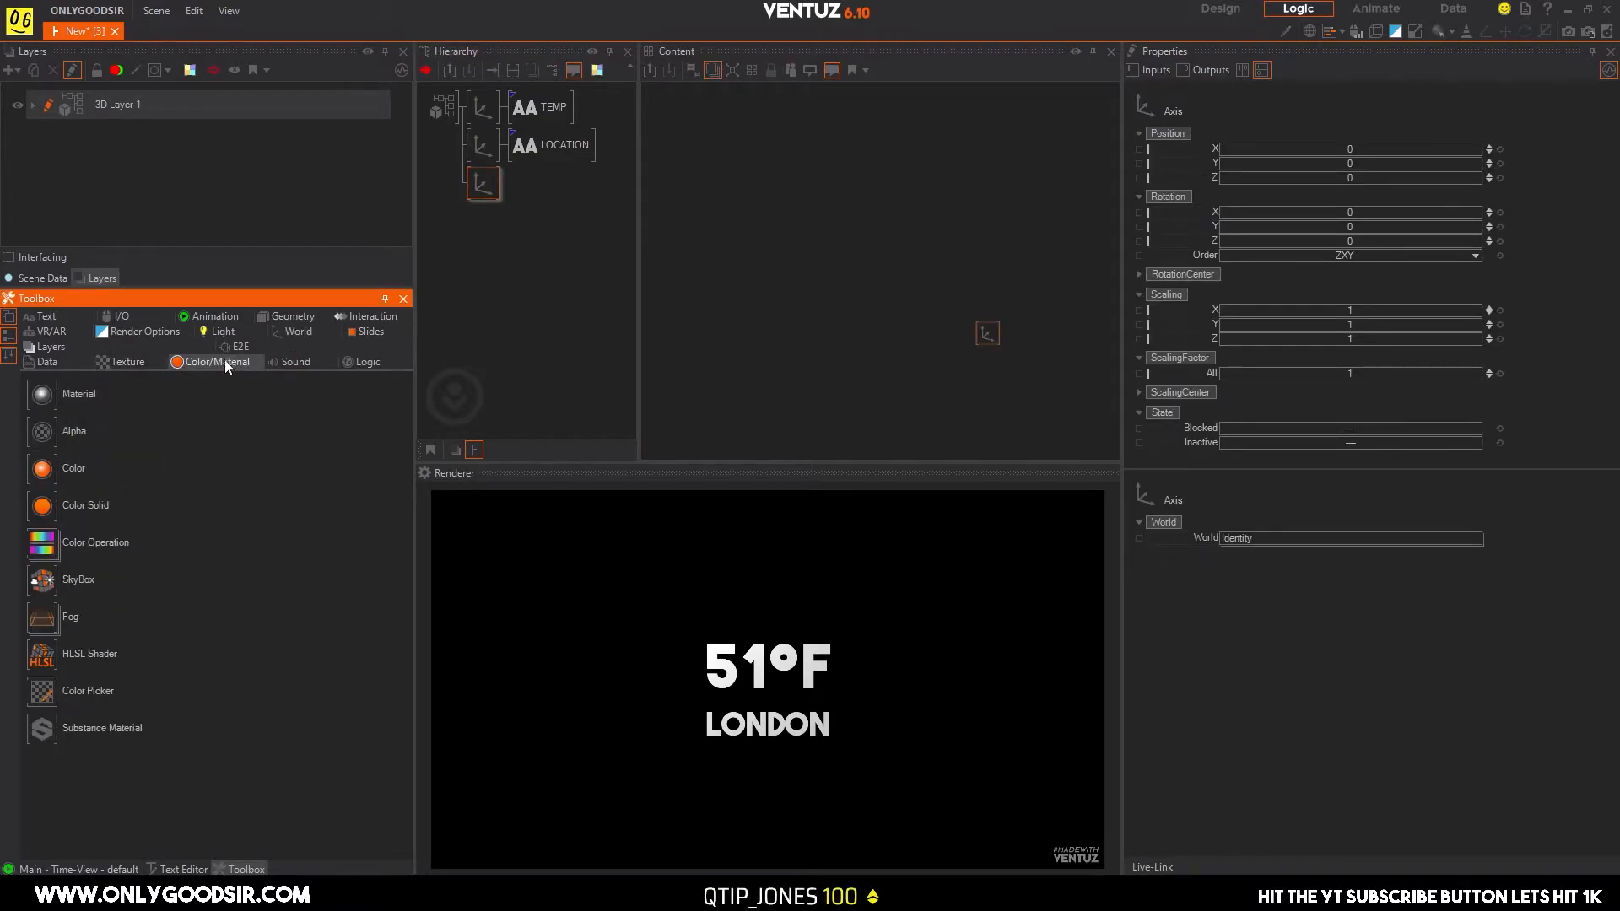
{"action": "left_click_drag", "start_coordinate": [42, 468], "coordinate": [489, 182]}
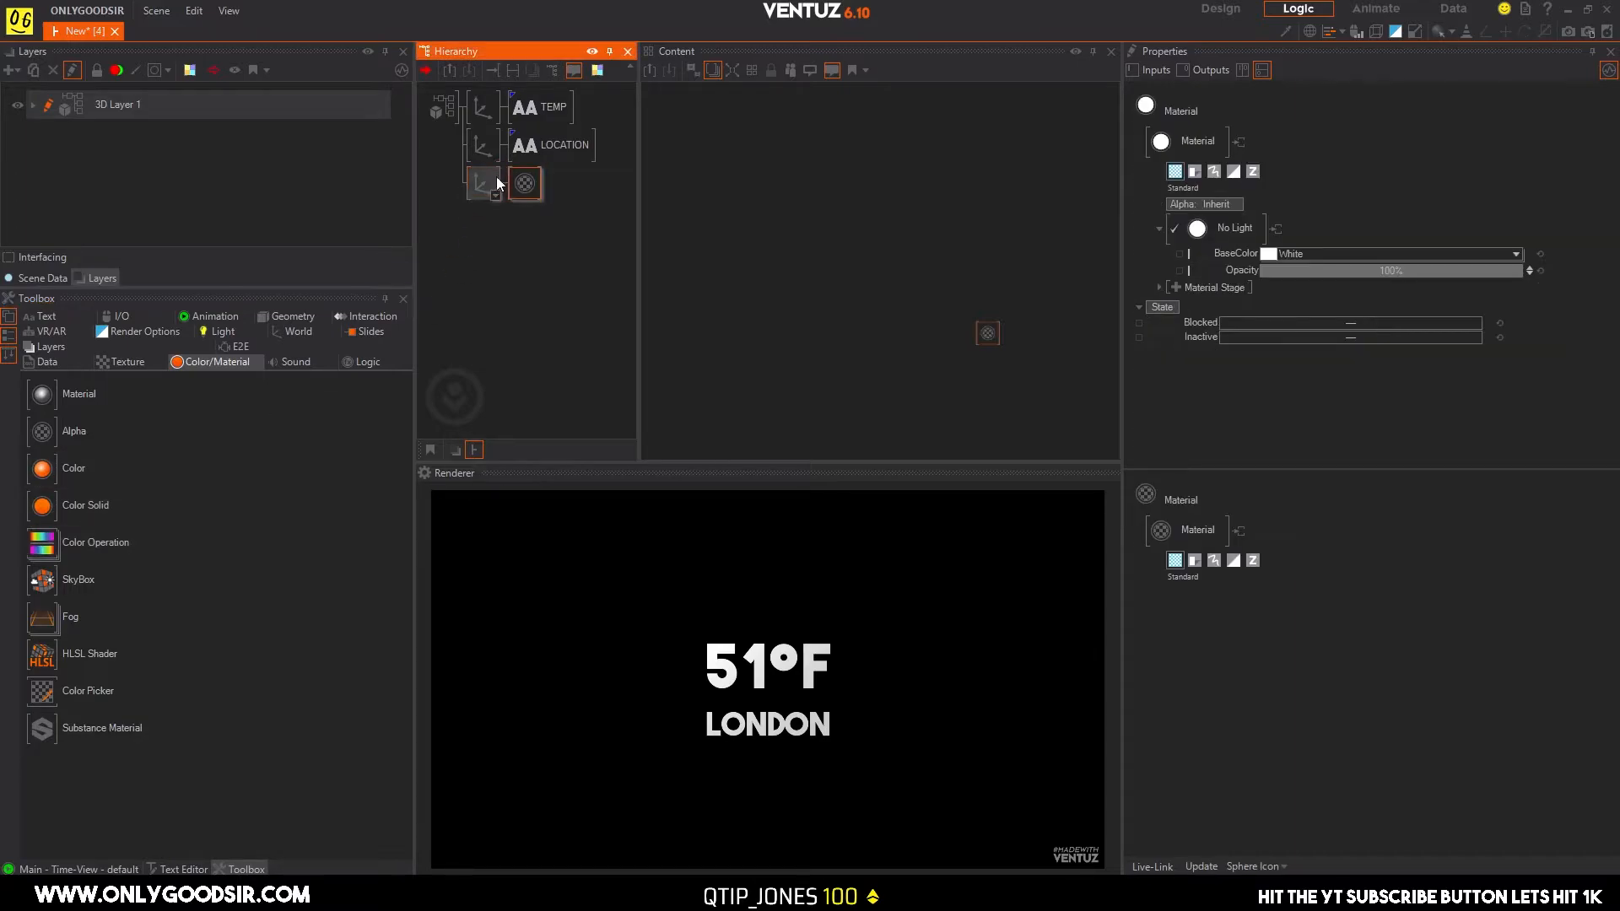
{"action": "left_click", "coordinate": [266, 316]}
{"action": "left_click_drag", "start_coordinate": [42, 394], "coordinate": [479, 188]}
Set the rectangle axis's overall scaling factor to 8.2 and its Y position to 7.68.
{"action": "left_click", "coordinate": [479, 187]}
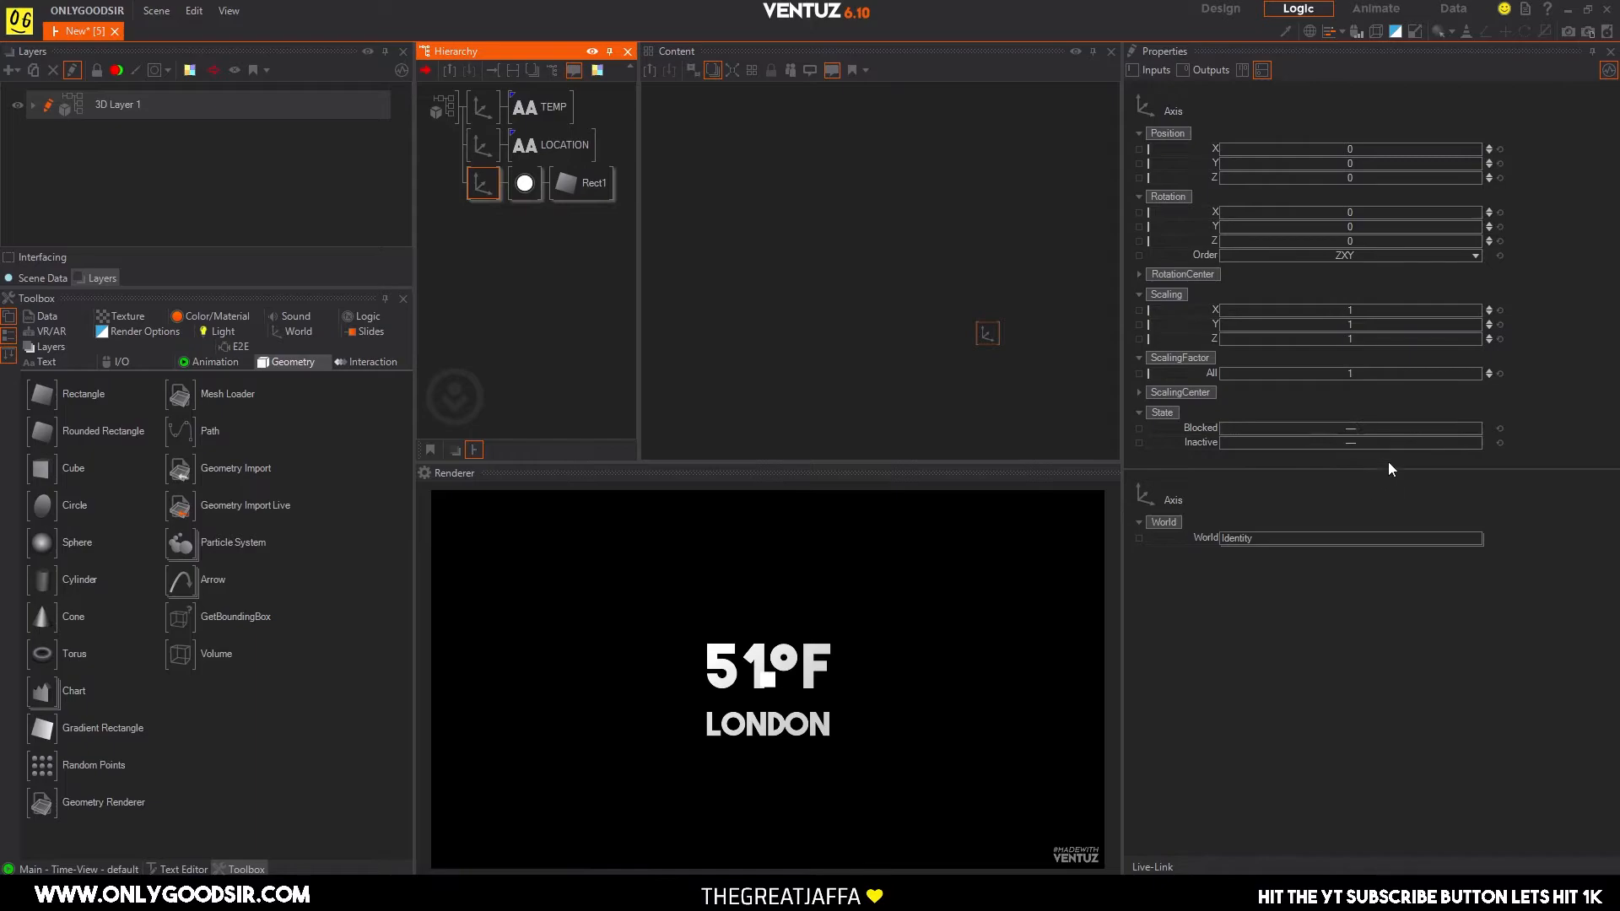
{"action": "left_click_drag", "start_coordinate": [1361, 371], "coordinate": [1421, 372]}
{"action": "mouse_move", "coordinate": [1356, 163]}
{"action": "left_mouse_down"}
{"action": "mouse_move", "coordinate": [1426, 163]}
{"action": "mouse_move", "coordinate": [1372, 167]}
{"action": "left_mouse_up"}
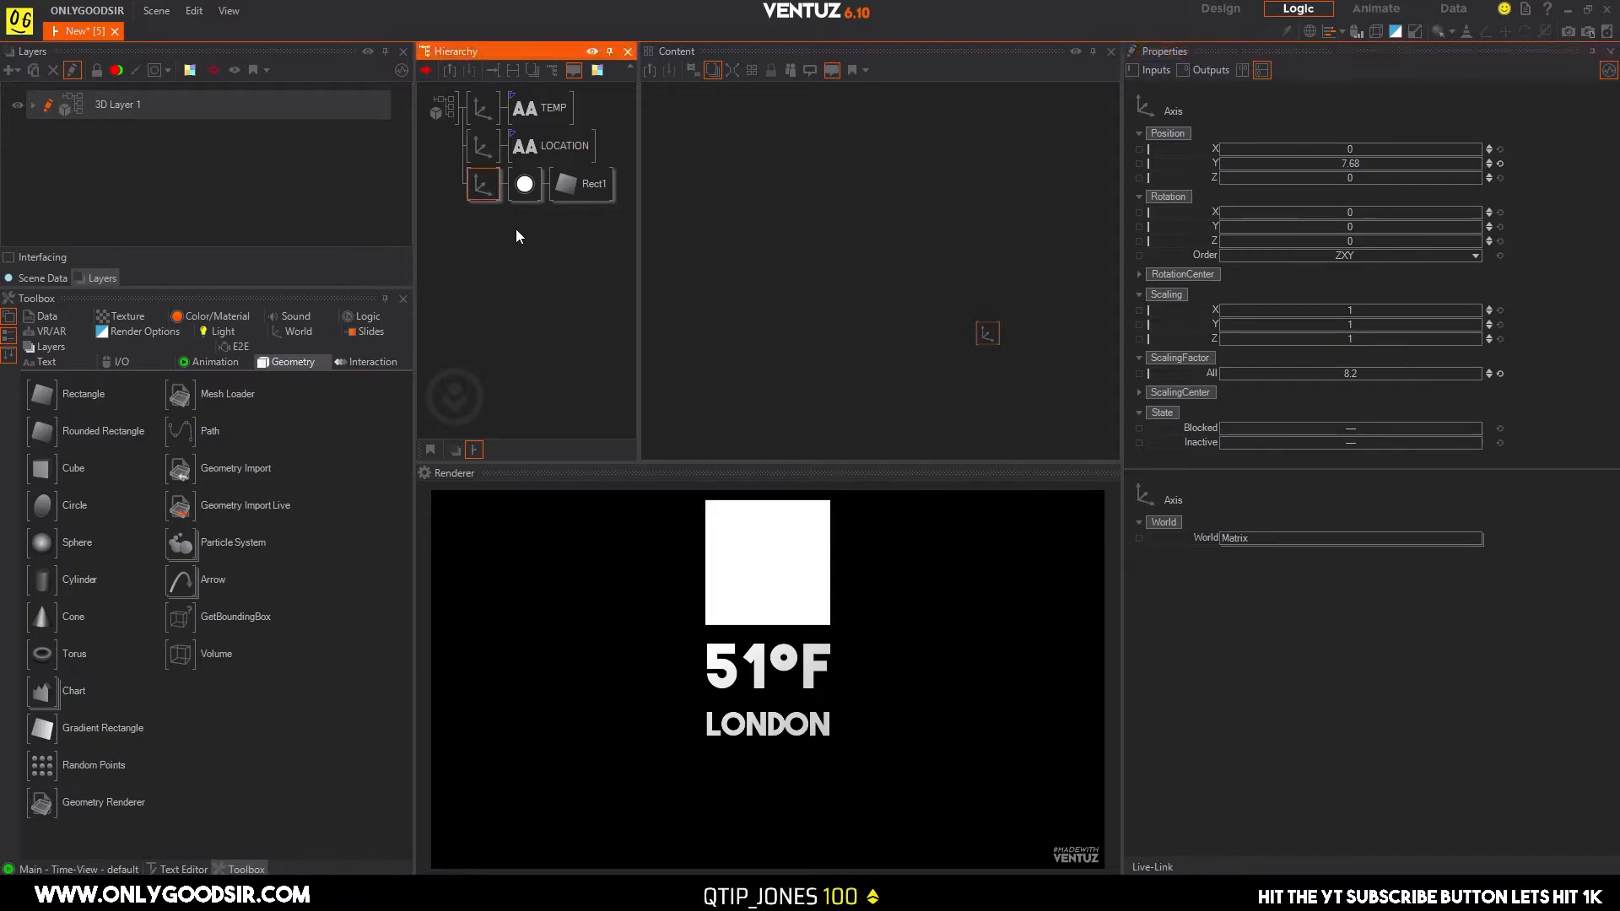
Show the rectangle's material together with the LOCATION node graph and place the material node in the free space beside the LOCATION text chain.
{"action": "left_click", "coordinate": [524, 187]}
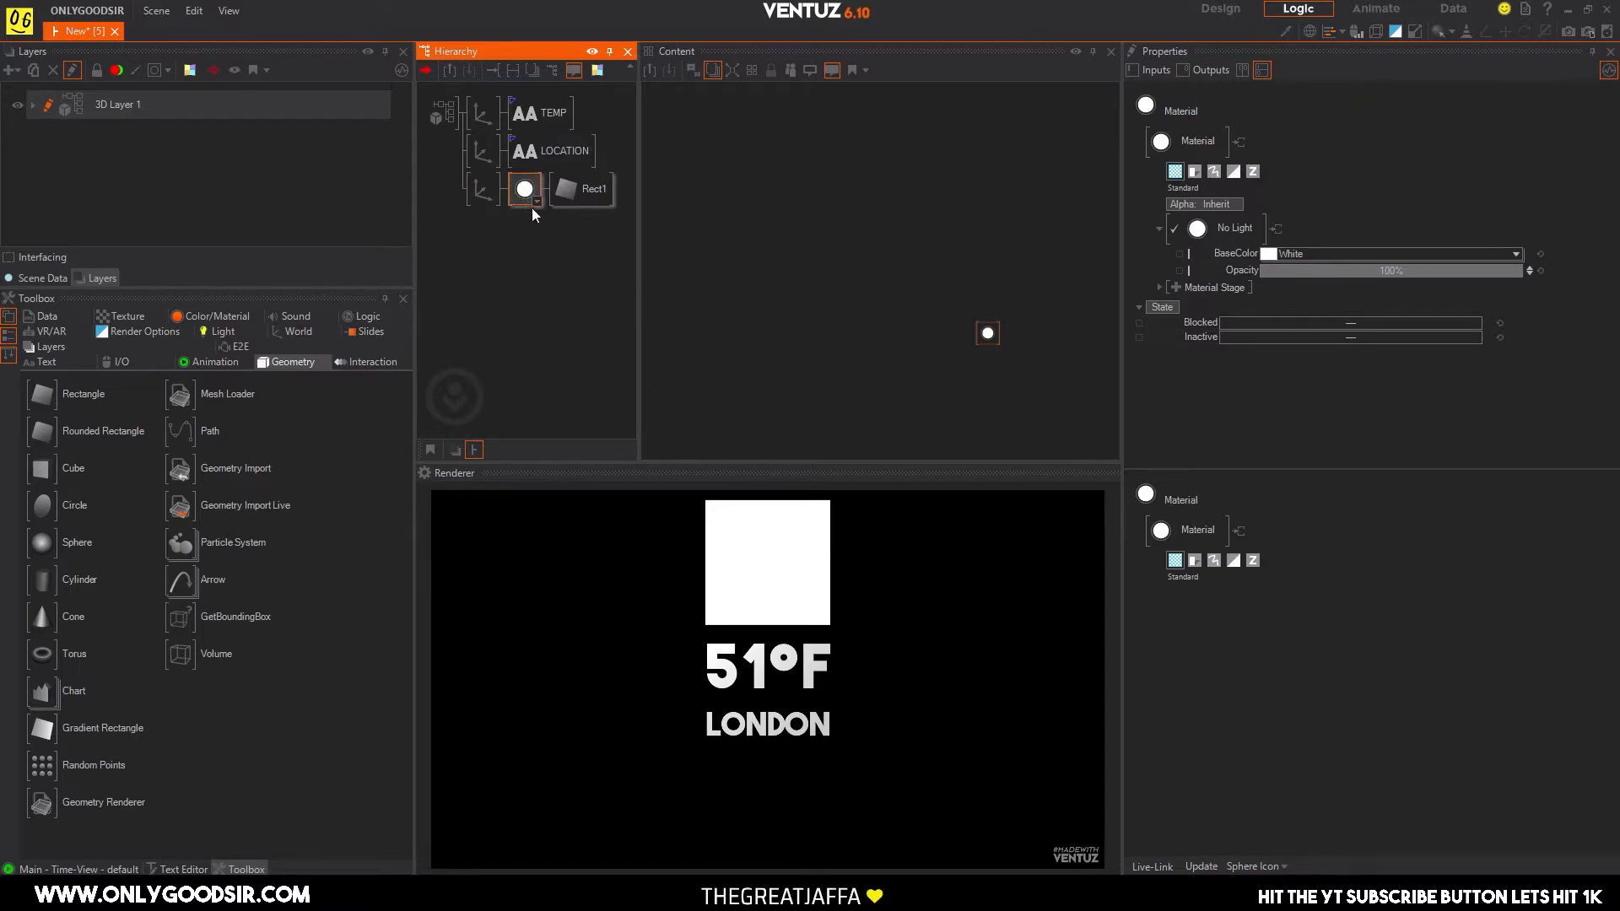
{"action": "left_click", "coordinate": [544, 156]}
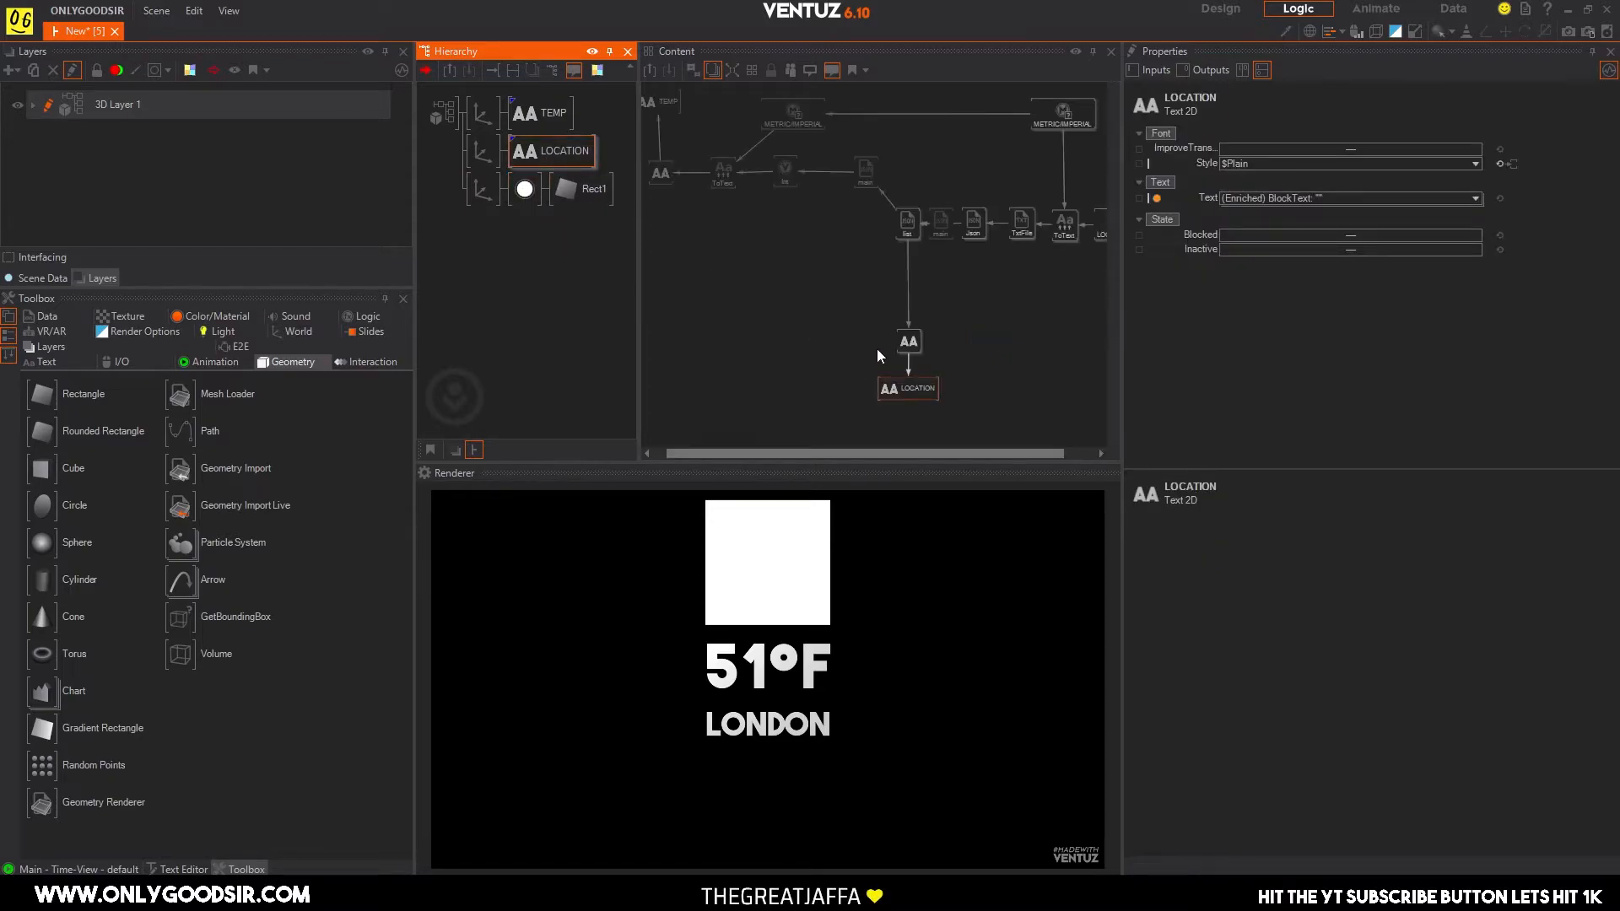
{"action": "left_click", "coordinate": [528, 194]}
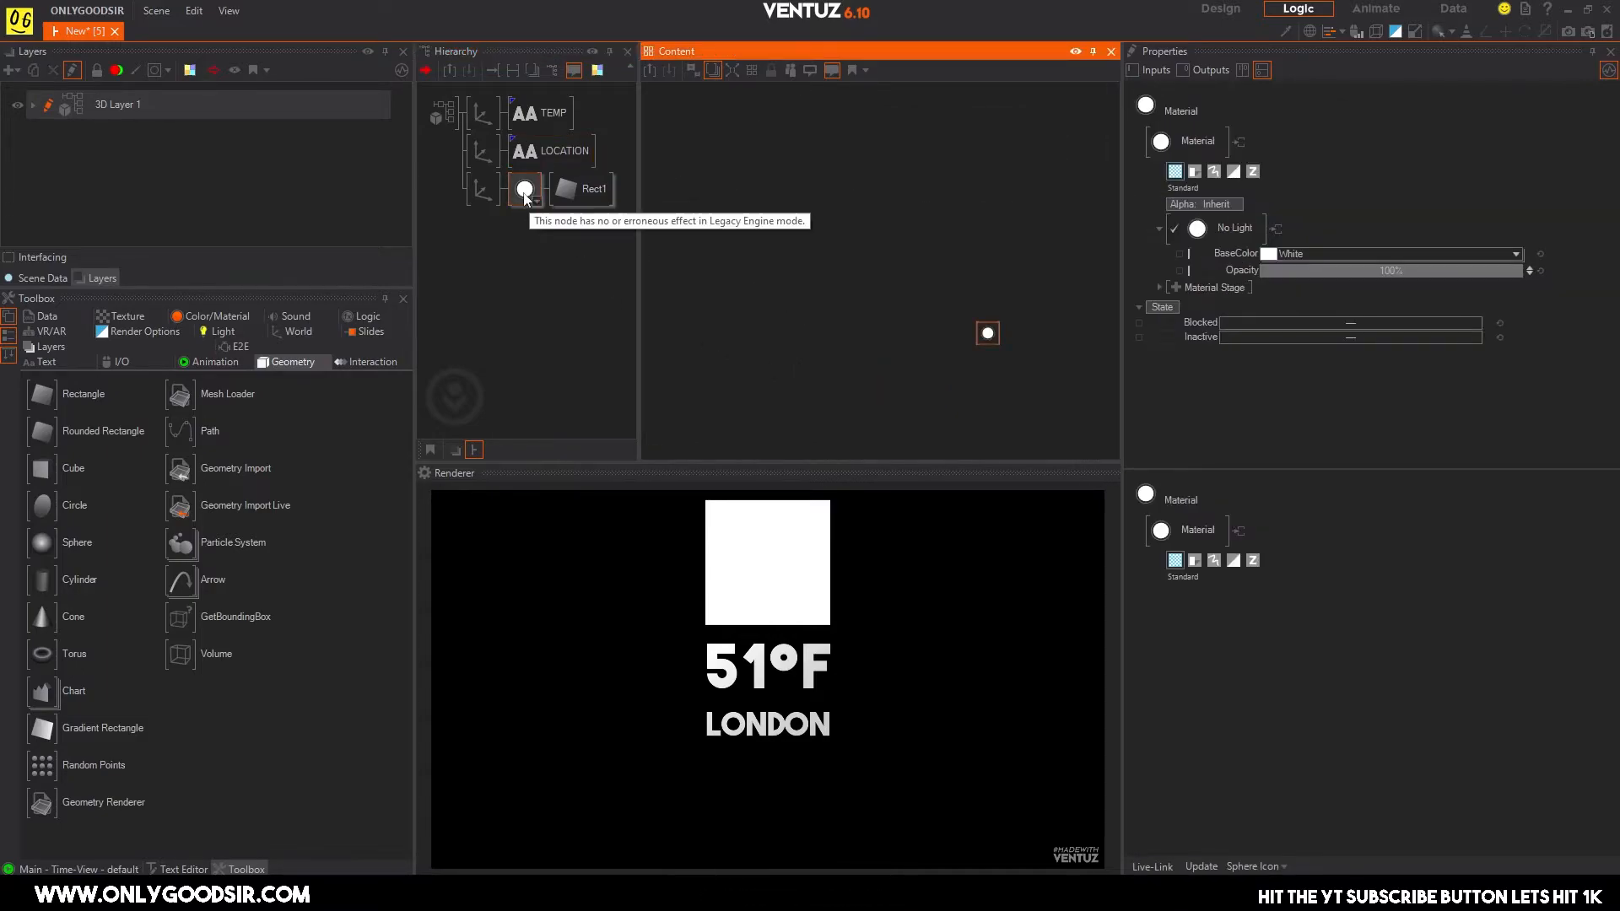
{"action": "left_click", "coordinate": [564, 150], "text": "ctrl"}
{"action": "left_click", "coordinate": [793, 299]}
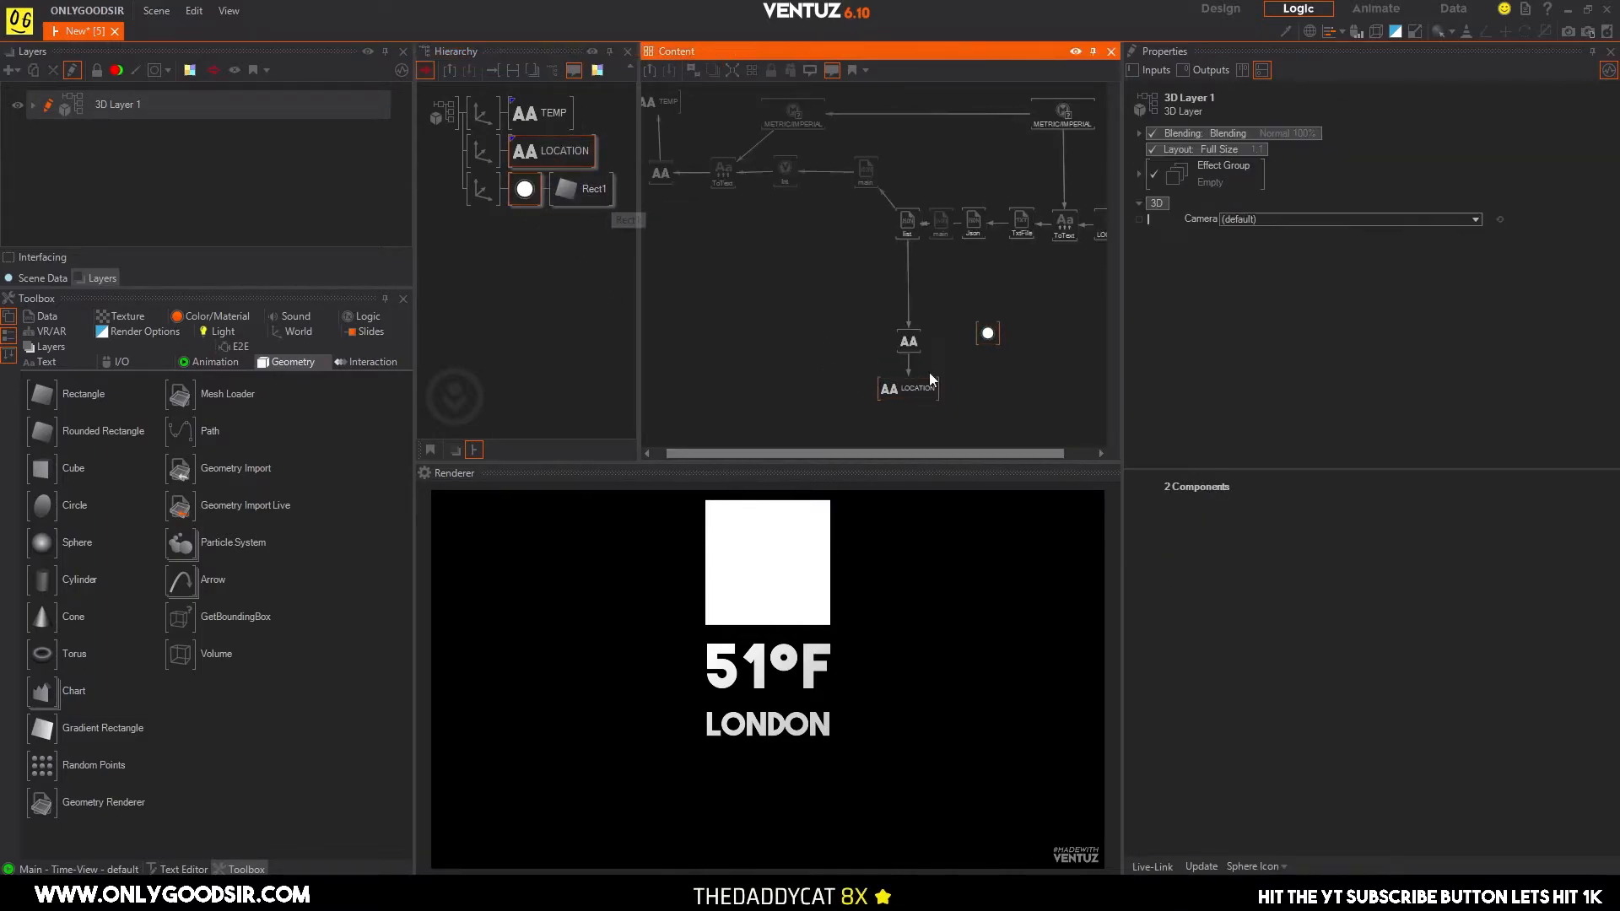
{"action": "left_click_drag", "start_coordinate": [988, 336], "coordinate": [716, 330]}
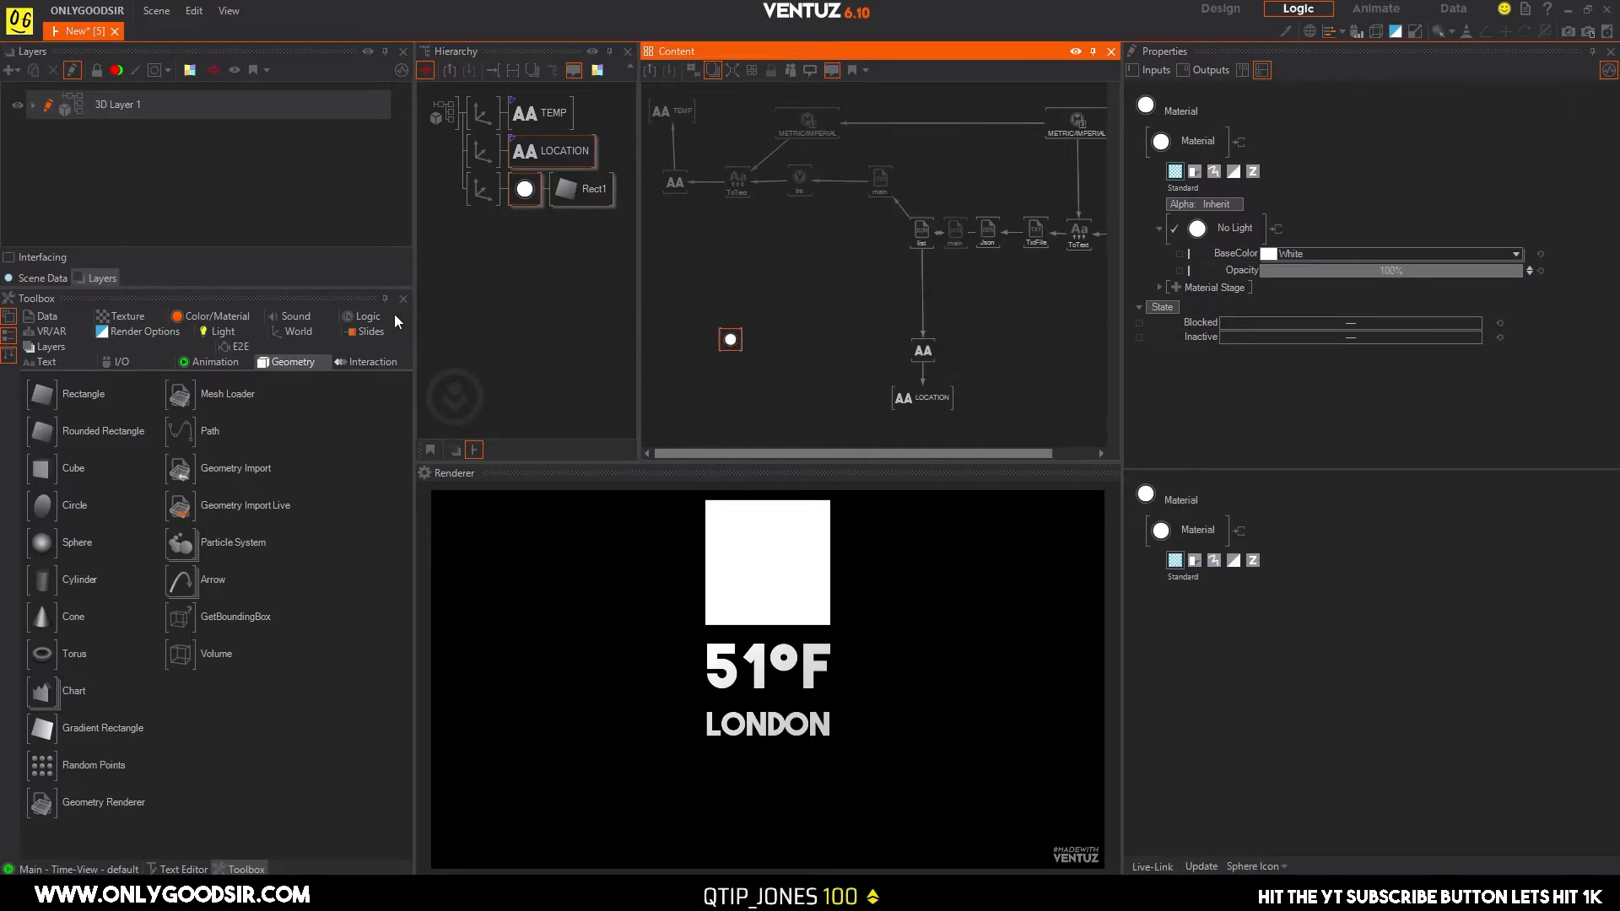
Resize the workspace panes to narrow the toolbox and properties and give the node graph more width and height.
{"action": "left_click_drag", "start_coordinate": [413, 306], "coordinate": [238, 337]}
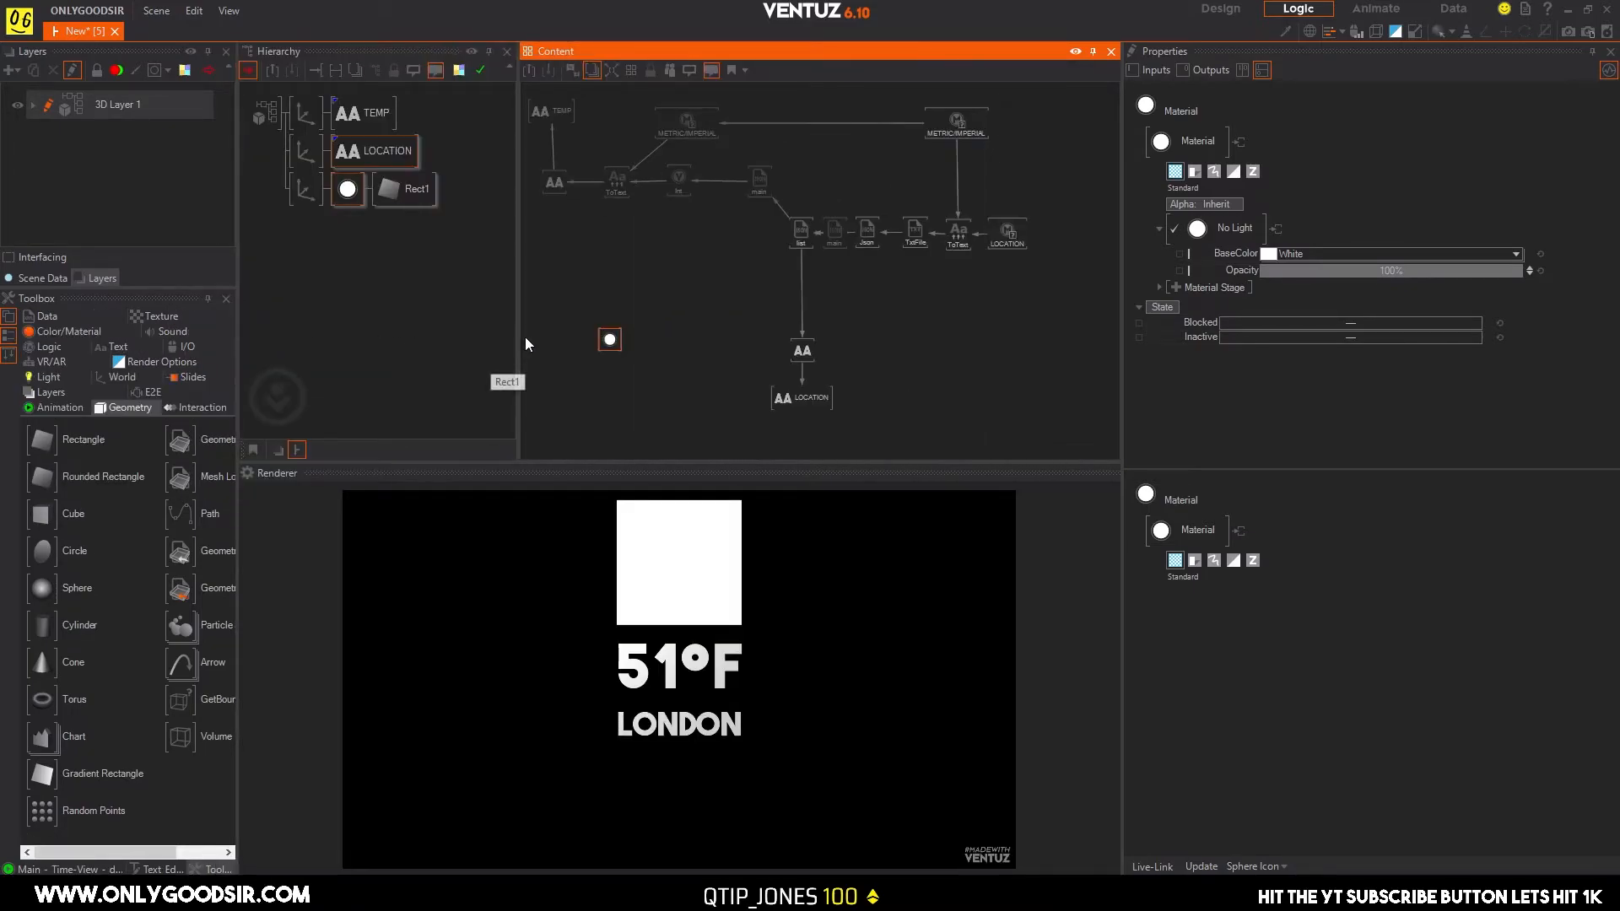
{"action": "left_click_drag", "start_coordinate": [516, 339], "coordinate": [551, 336]}
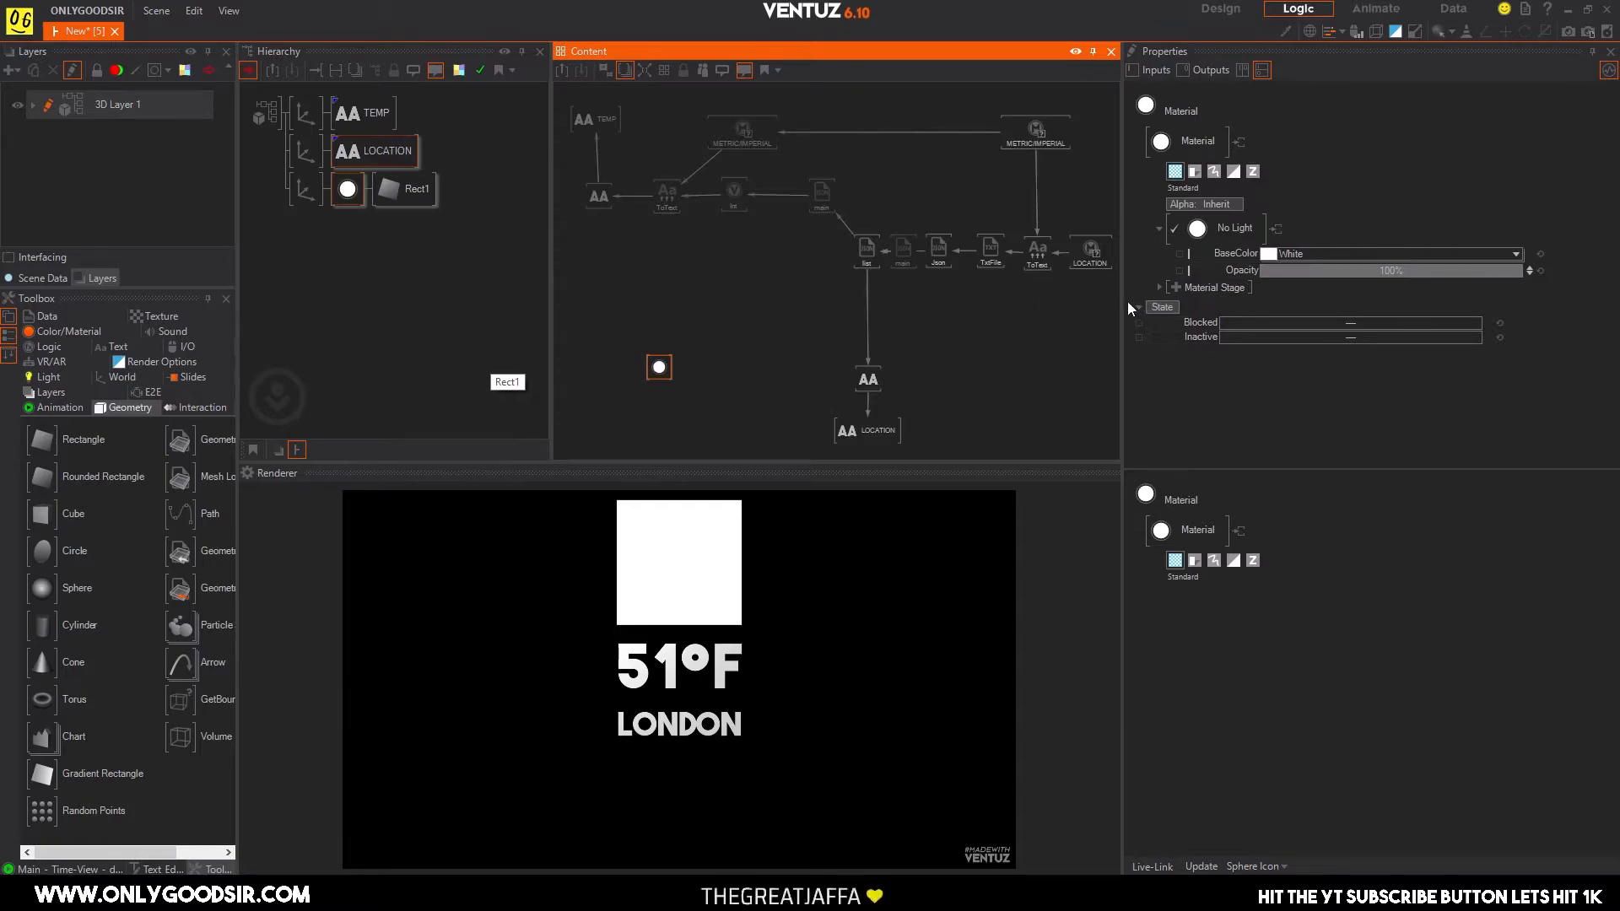
{"action": "left_click_drag", "start_coordinate": [1133, 301], "coordinate": [1191, 301]}
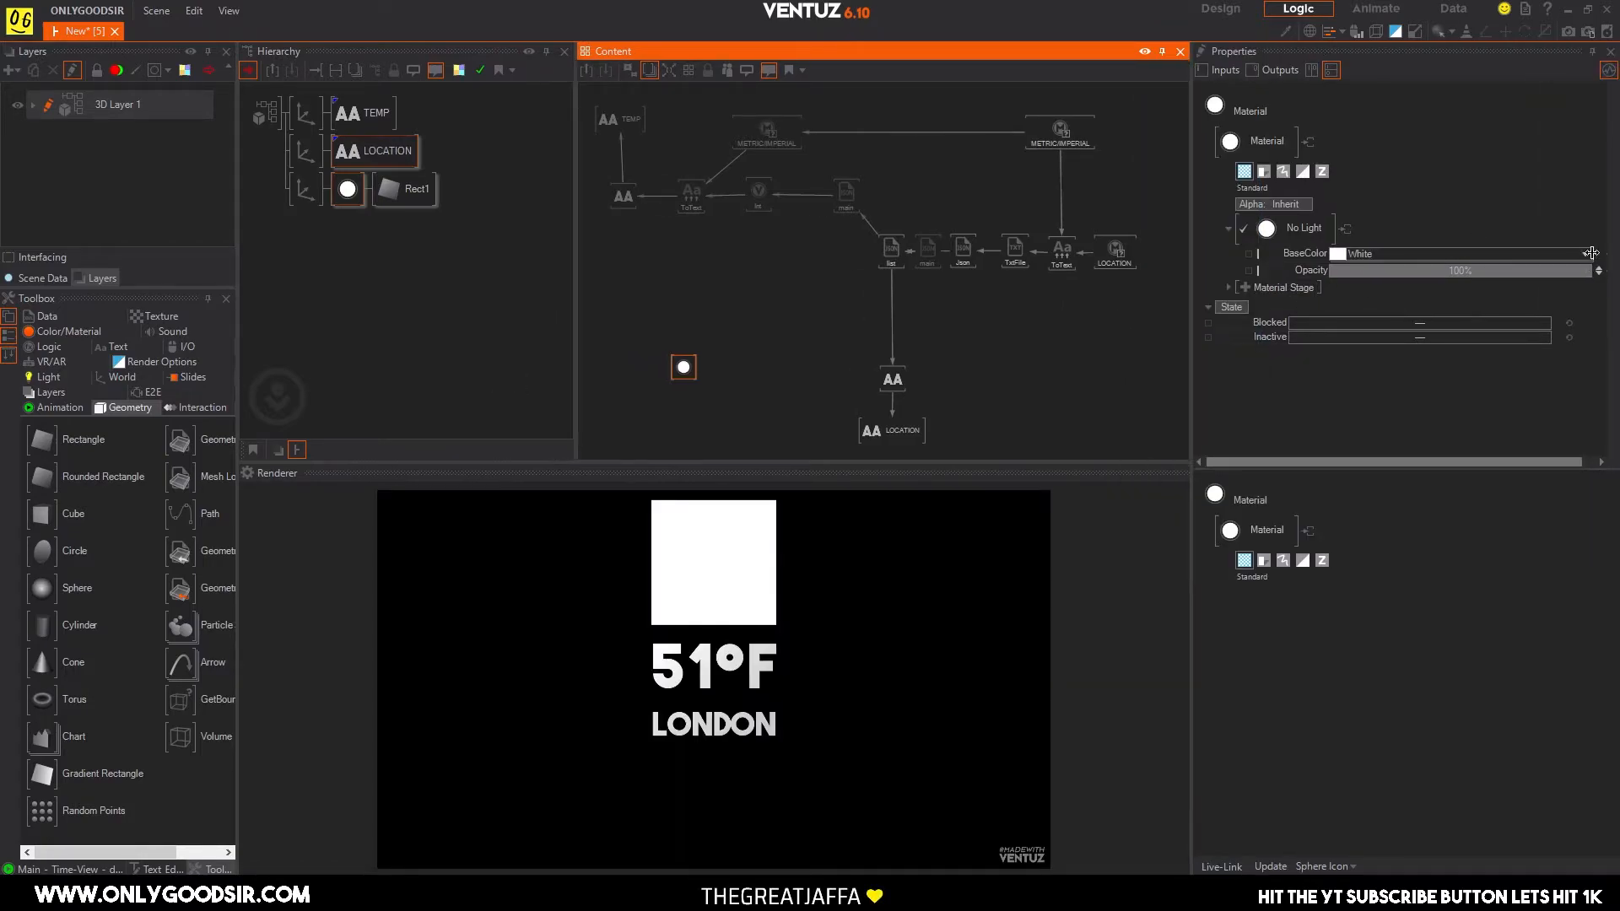
{"action": "left_click_drag", "start_coordinate": [1511, 256], "coordinate": [1454, 262]}
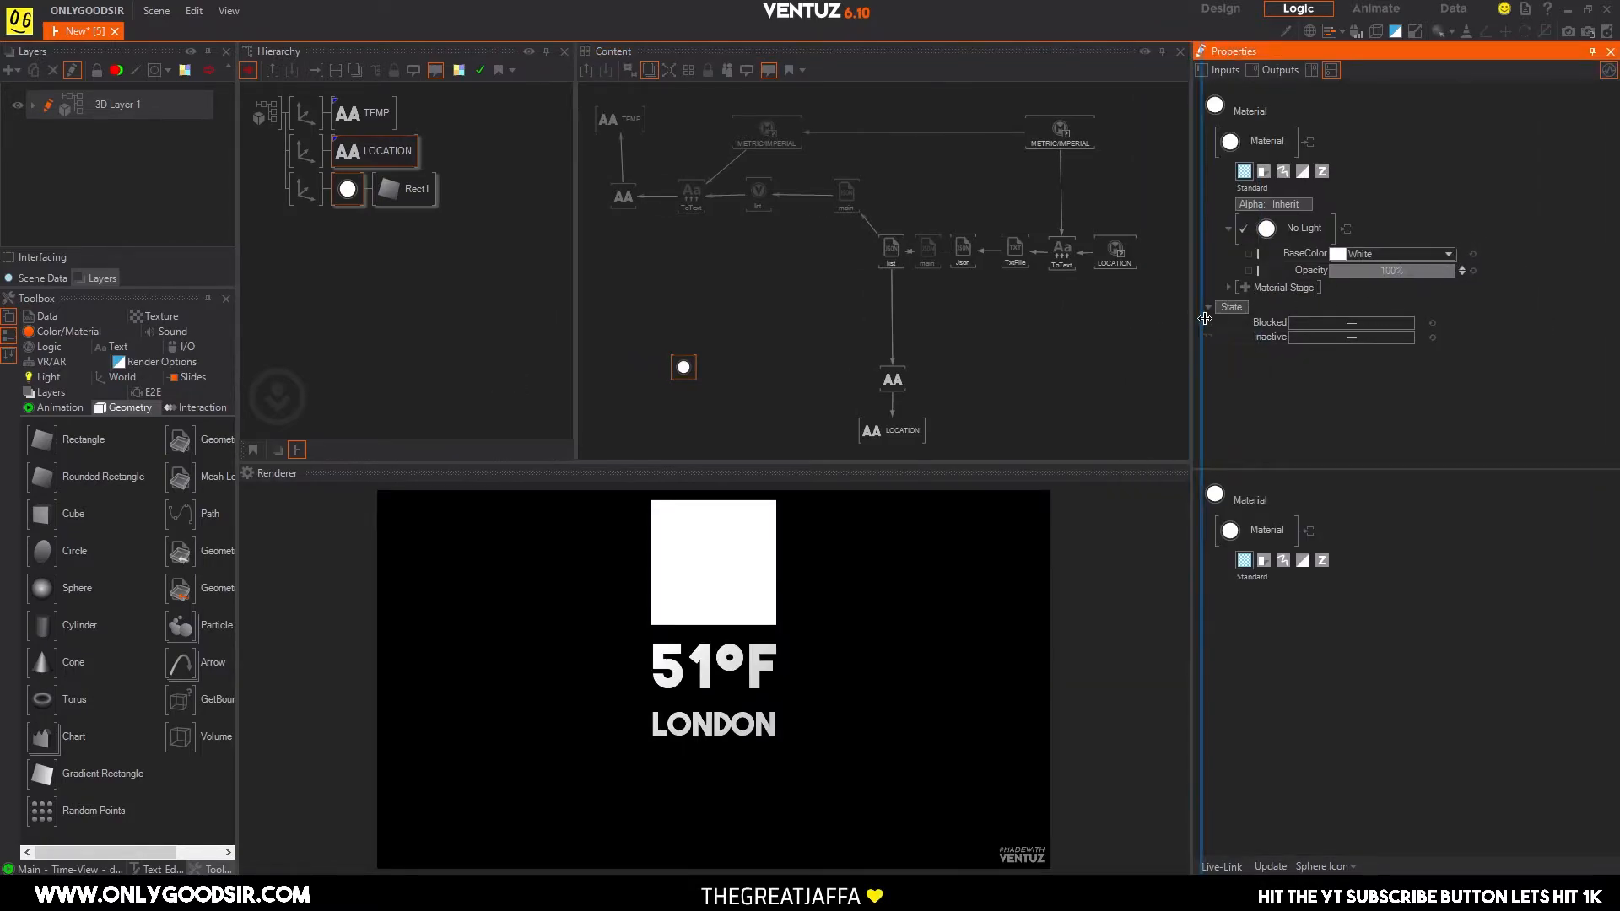
{"action": "left_click_drag", "start_coordinate": [1190, 323], "coordinate": [1216, 322]}
{"action": "left_click_drag", "start_coordinate": [736, 470], "coordinate": [731, 553]}
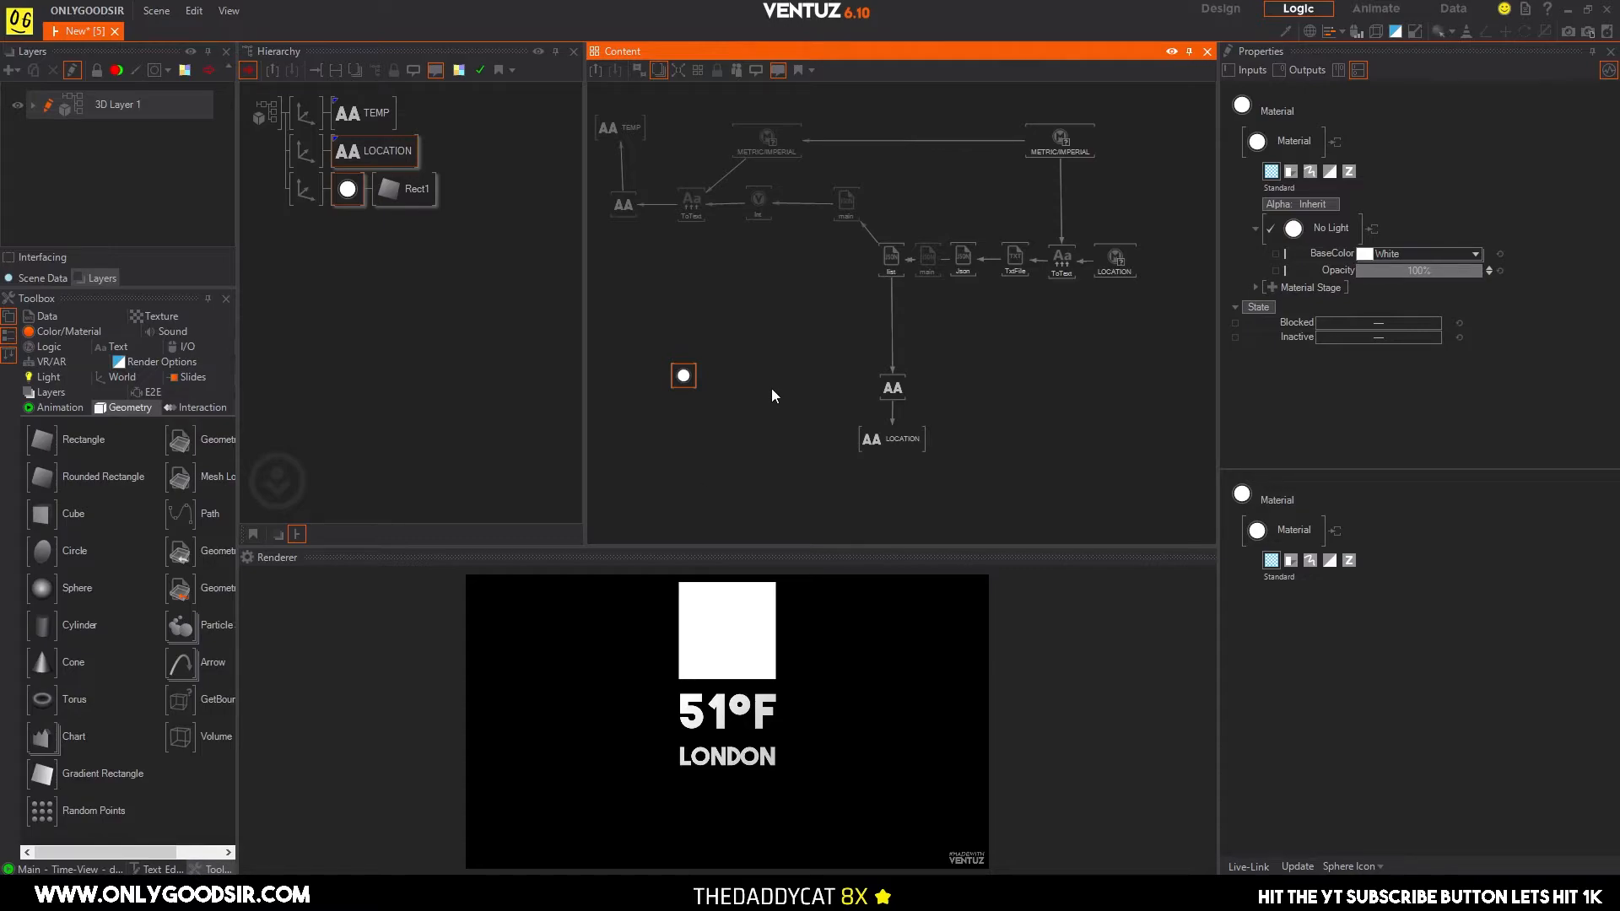
{"action": "scroll", "coordinate": [764, 376], "scroll_direction": "up", "scroll_amount": 1}
{"action": "middle_click_drag", "start_coordinate": [776, 301], "coordinate": [782, 325]}
{"action": "scroll", "coordinate": [785, 324], "scroll_direction": "down", "scroll_amount": 1}
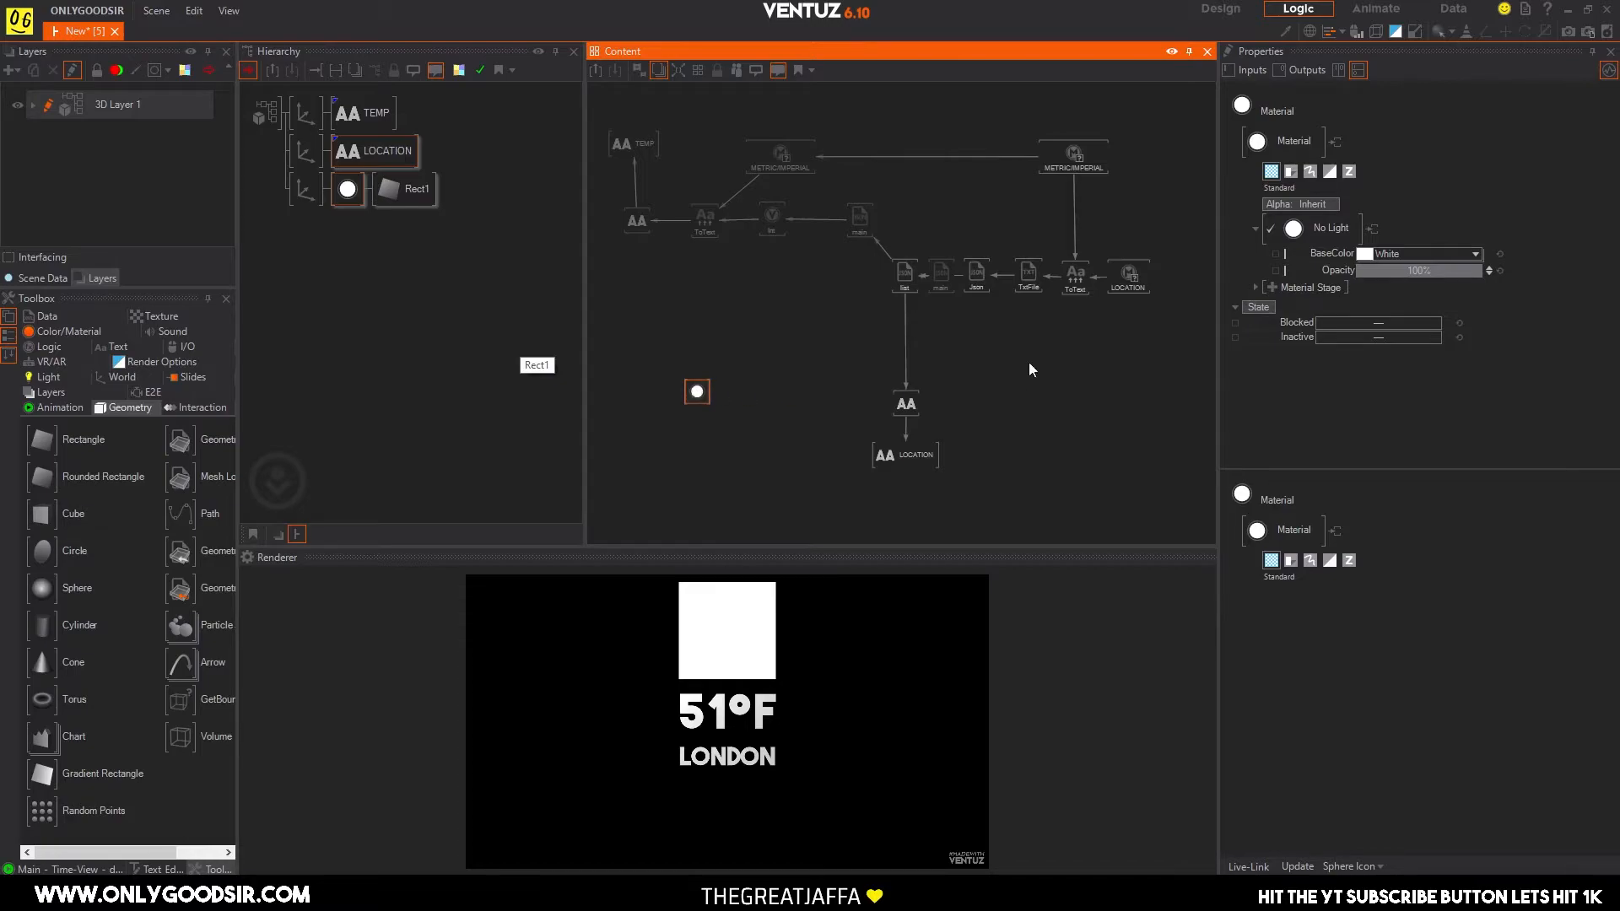
Add a Base + Alpha texture stage to the rectangle's material and expand the texture's Loader settings.
{"action": "left_click", "coordinate": [1273, 287]}
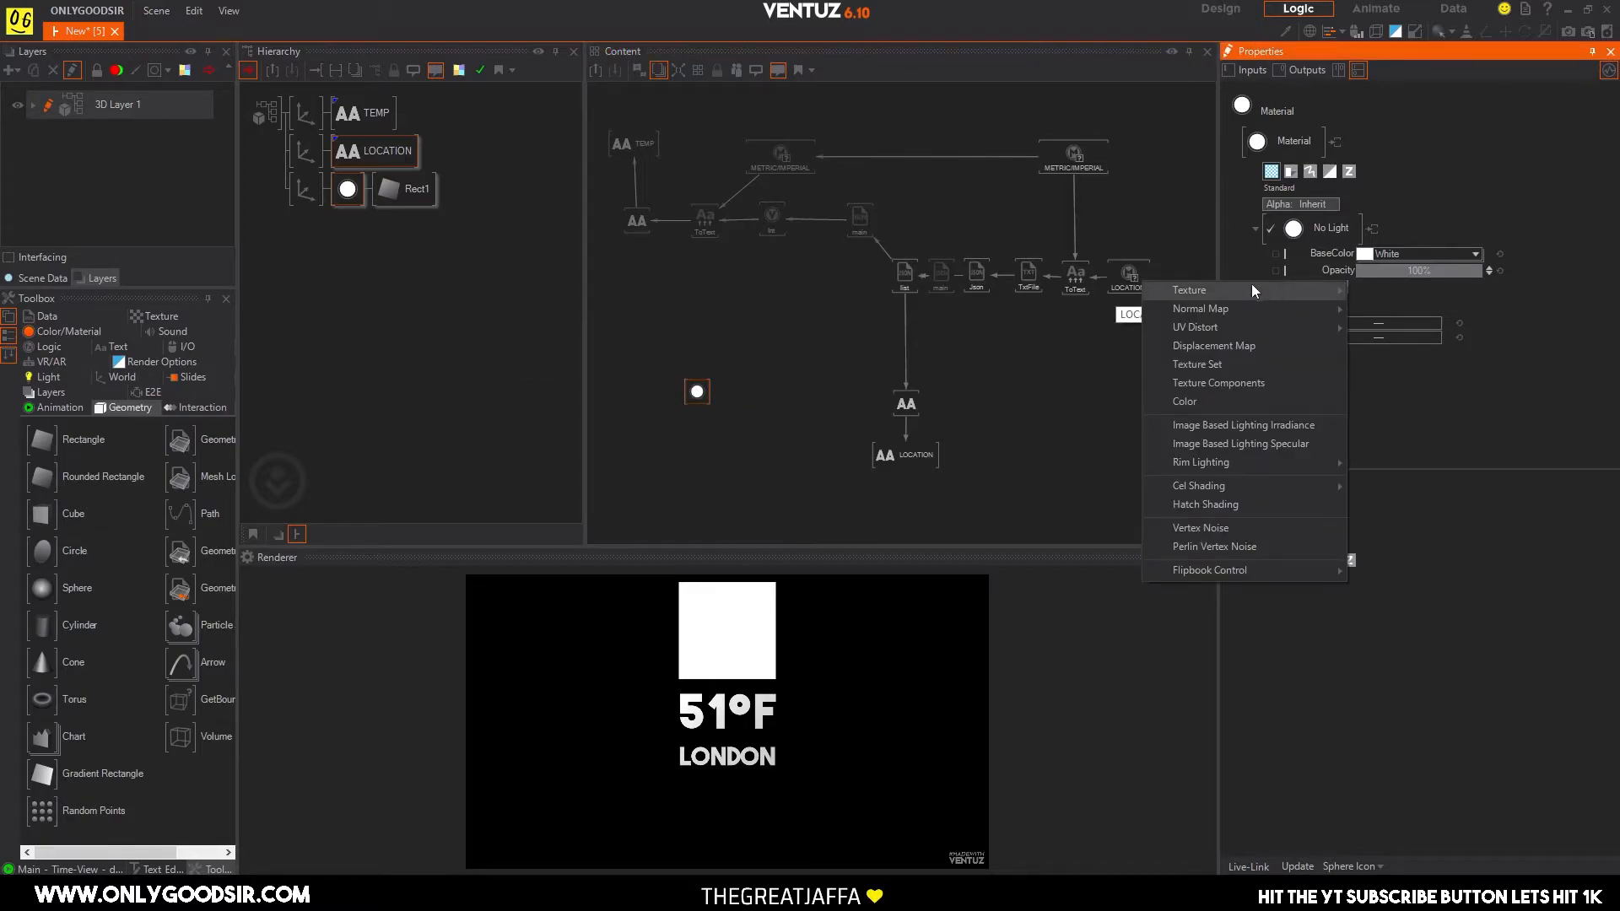
{"action": "left_click", "coordinate": [1239, 263]}
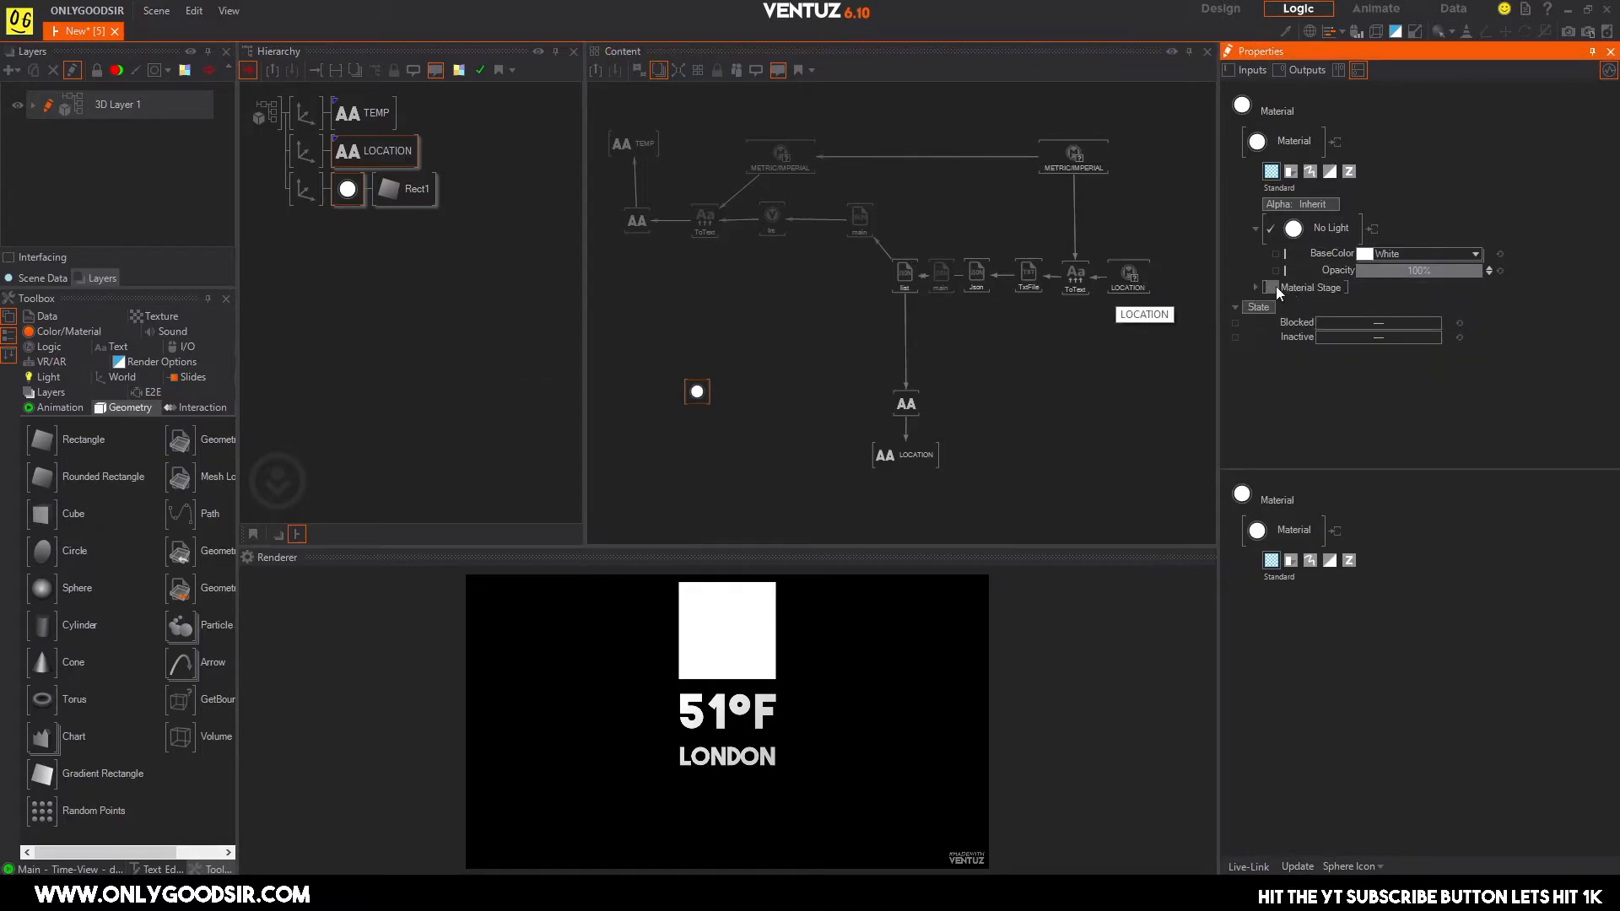
{"action": "left_click", "coordinate": [1275, 286]}
{"action": "mouse_move", "coordinate": [1203, 291]}
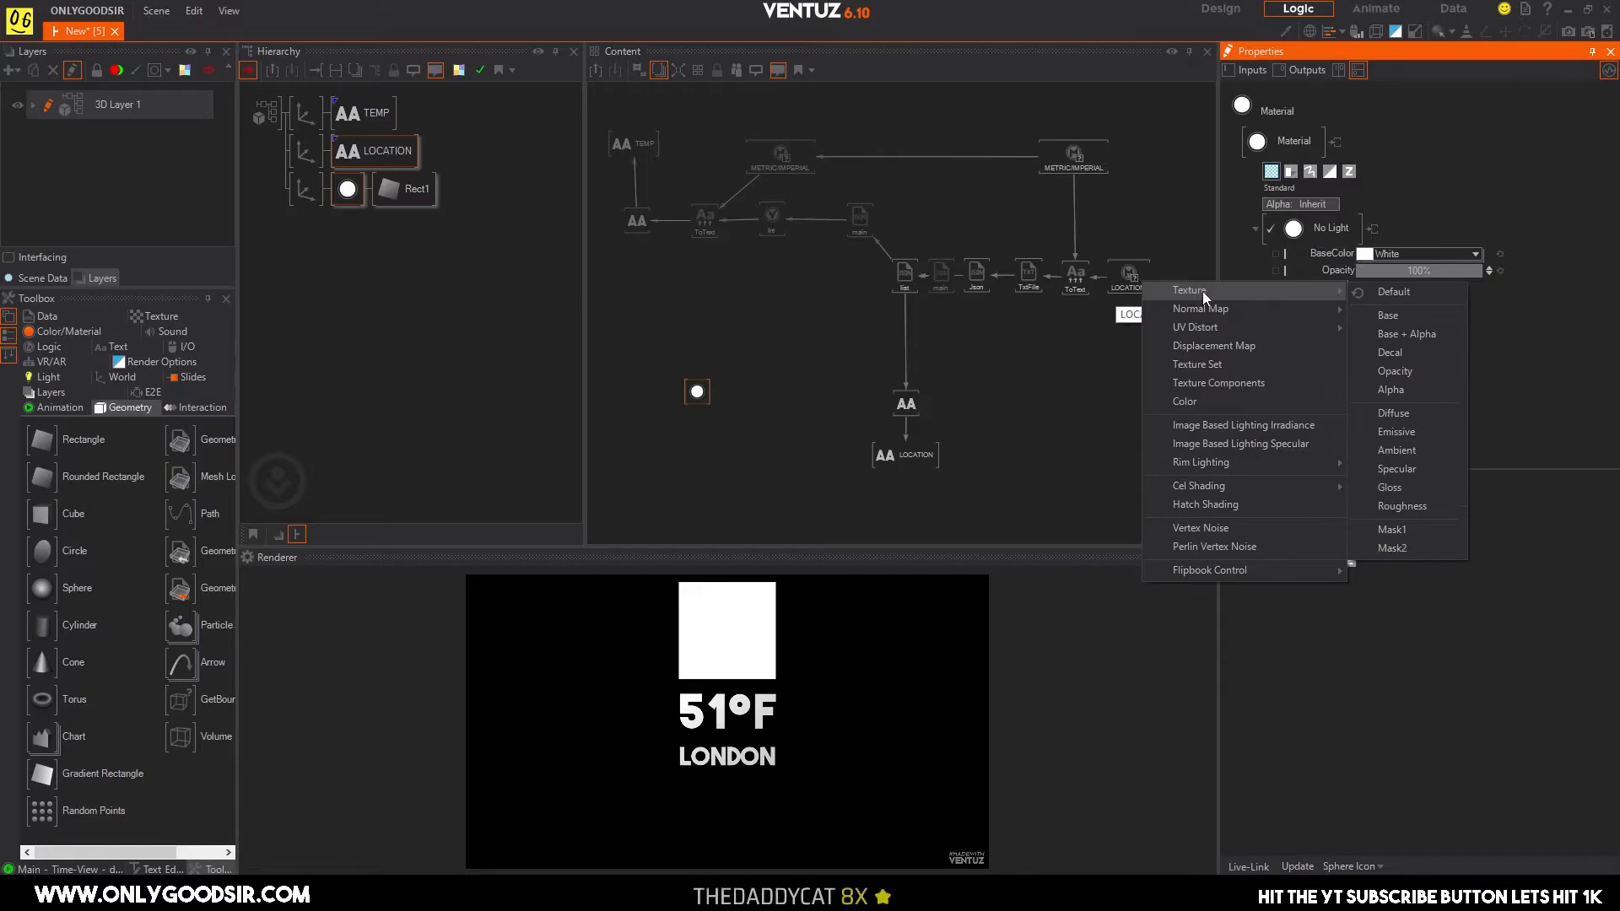
{"action": "left_click", "coordinate": [1400, 333]}
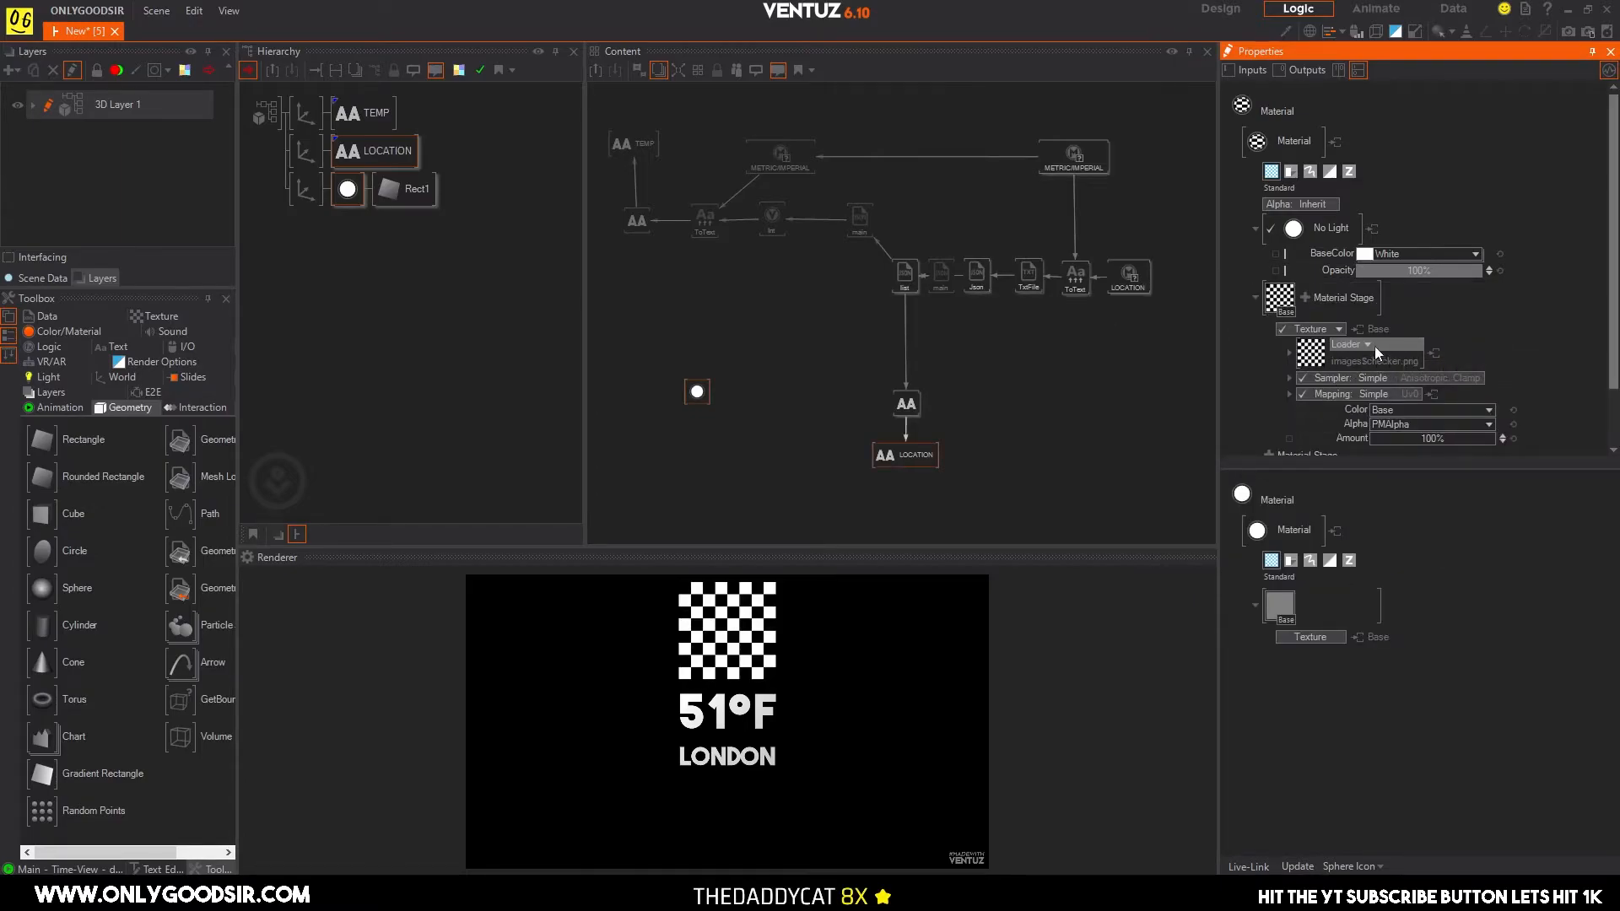
{"action": "left_click", "coordinate": [1289, 352]}
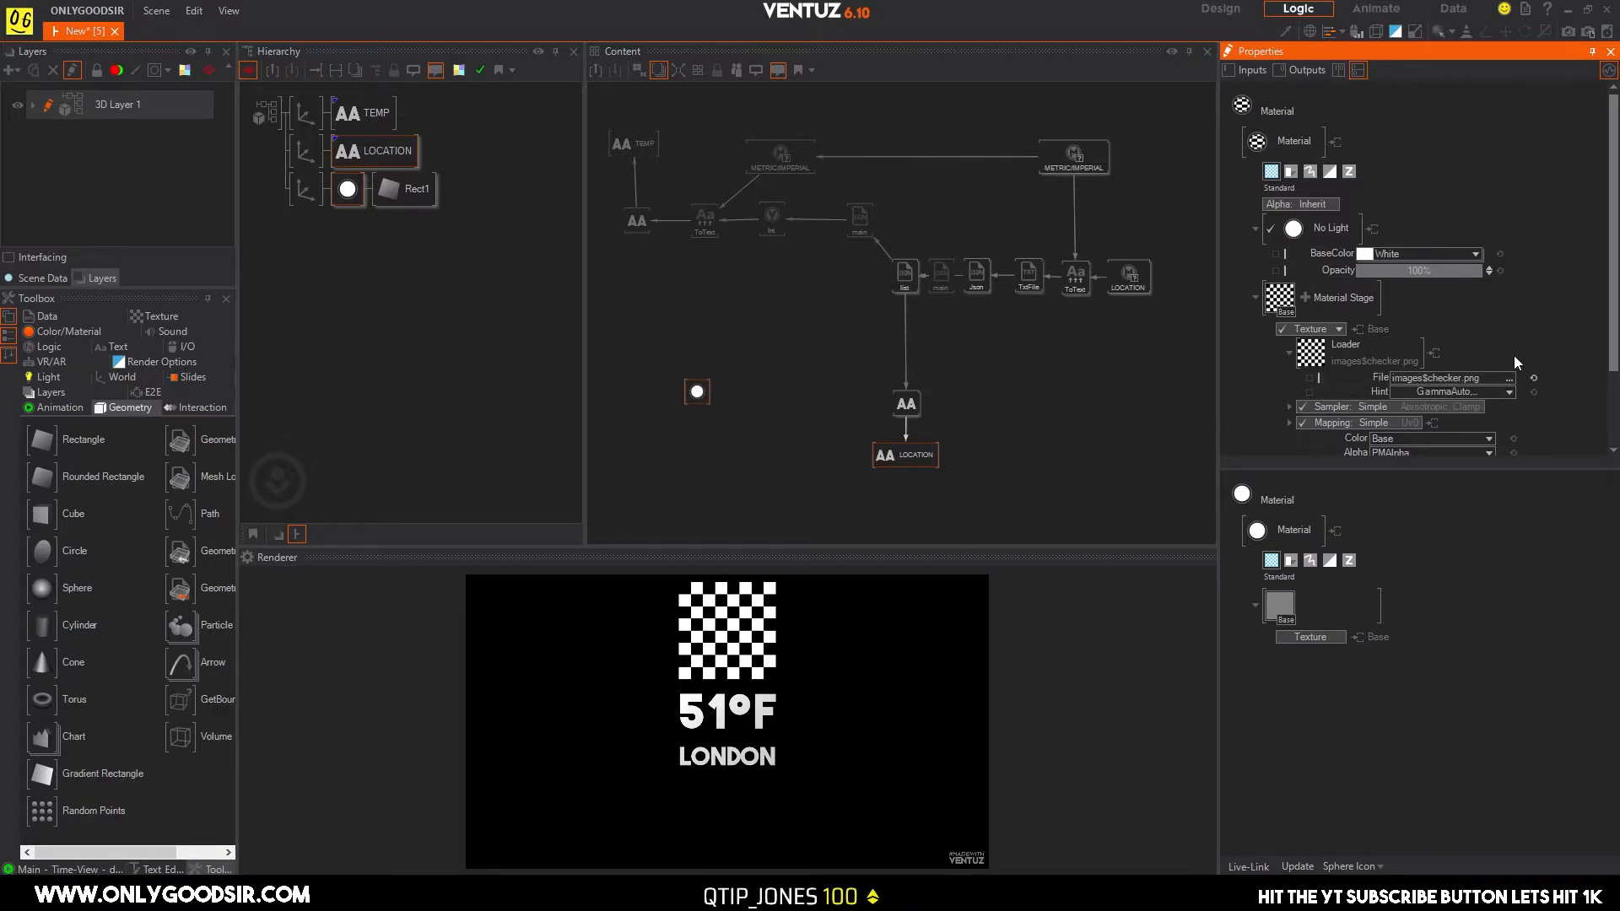
Create a Json Parser from the list parser's weather output and place it between the material node and the LOCATION text chain.
{"action": "left_click", "coordinate": [840, 305]}
{"action": "left_click", "coordinate": [900, 278]}
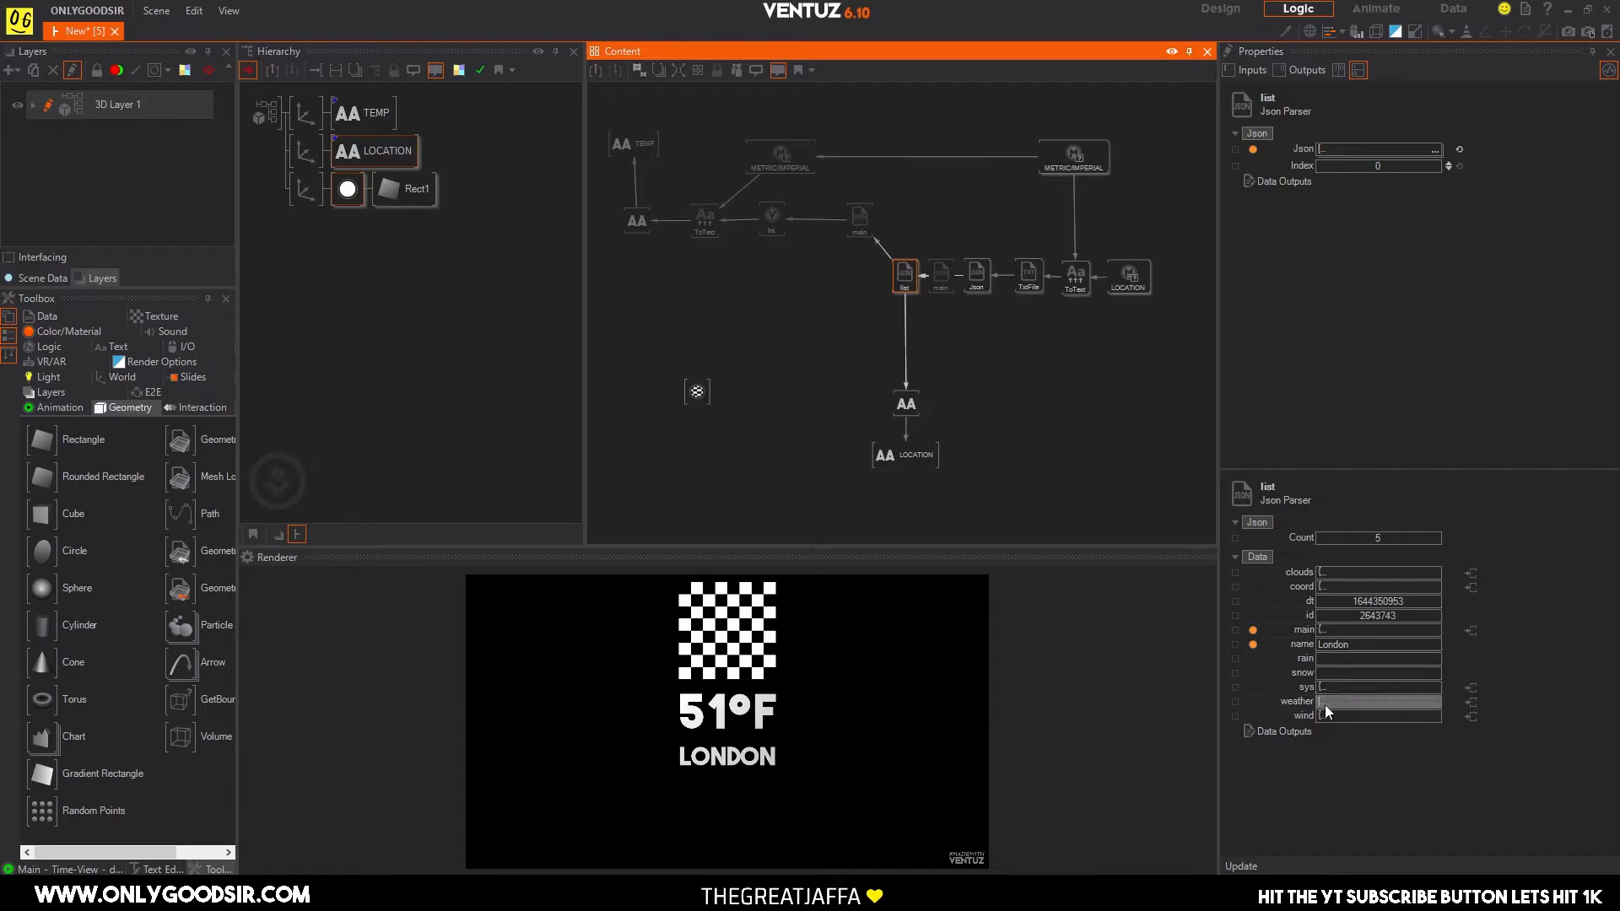
{"action": "mouse_move", "coordinate": [1327, 712]}
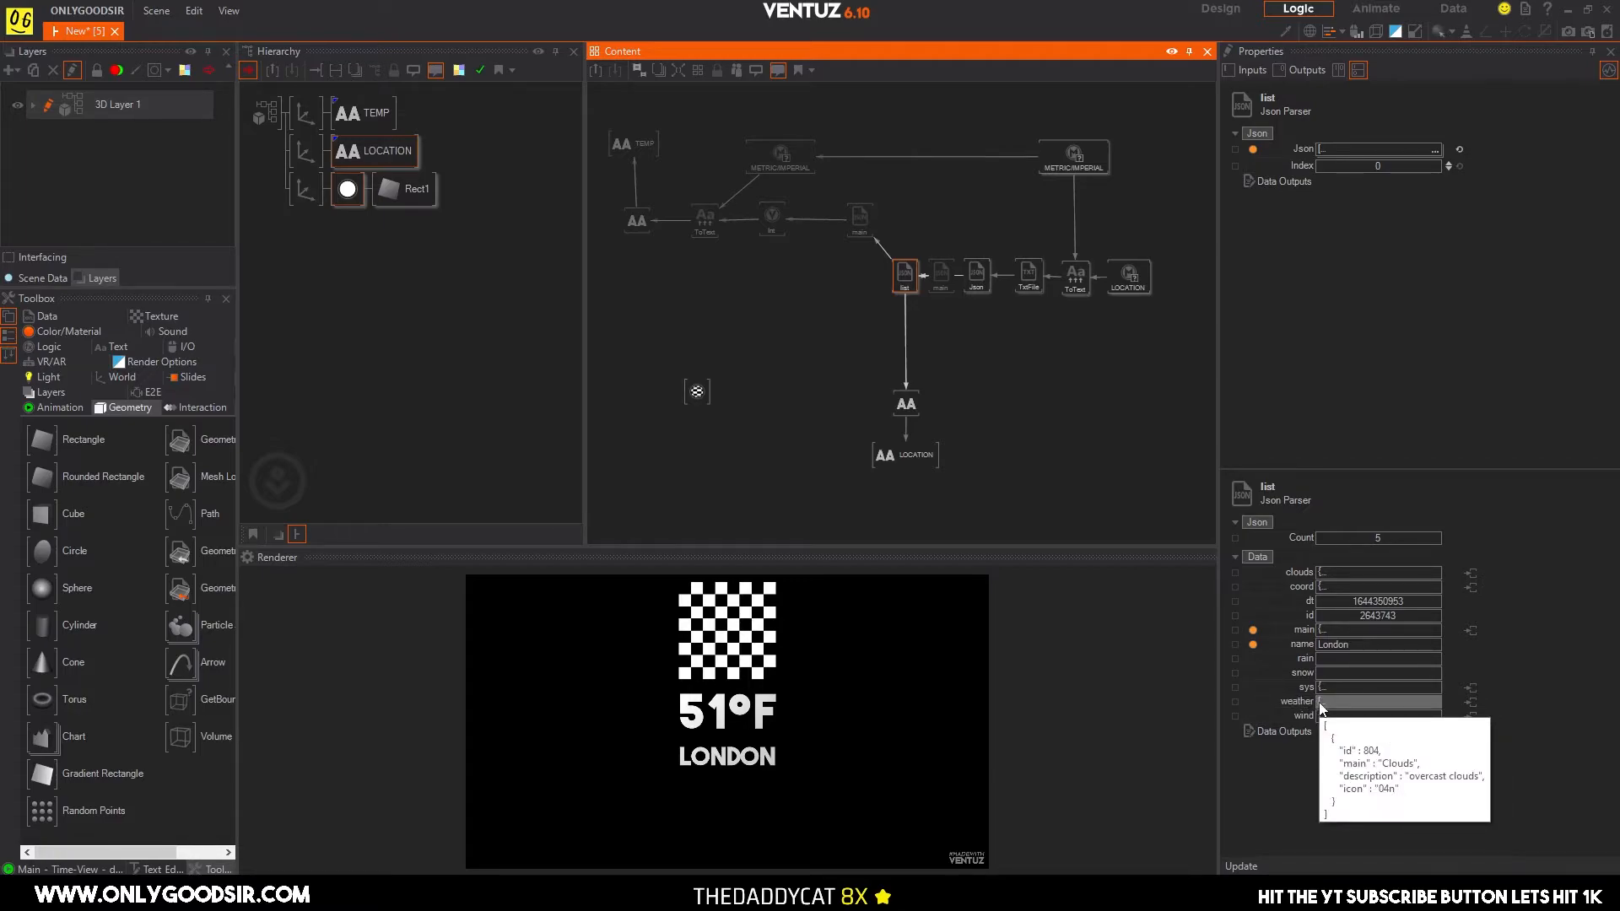
{"action": "left_click", "coordinate": [1469, 703]}
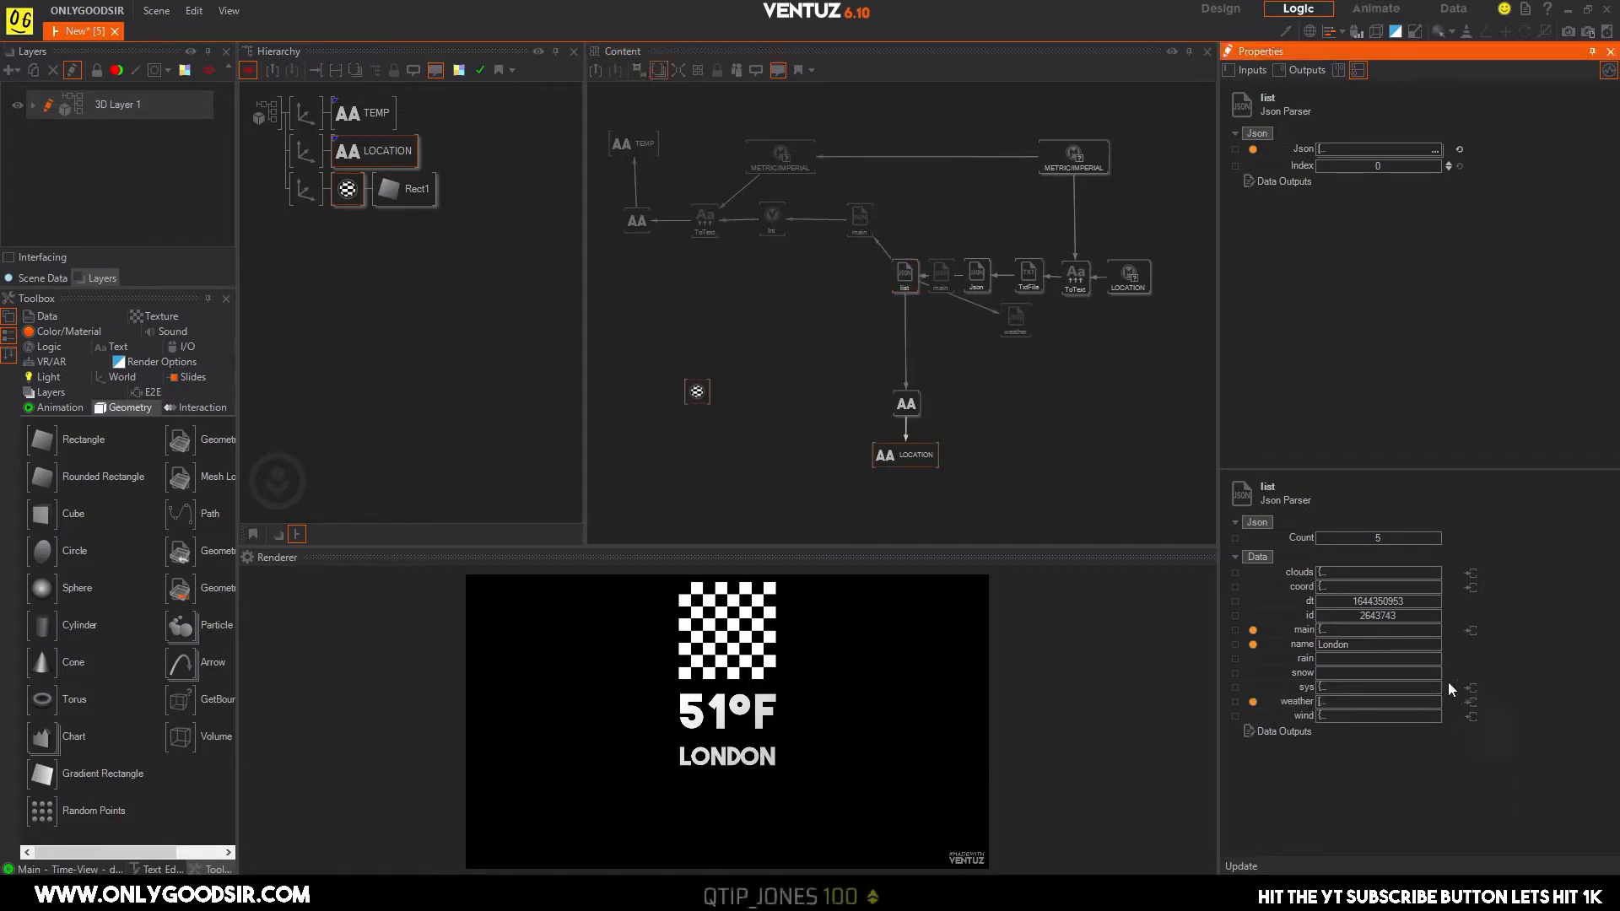
{"action": "left_click_drag", "start_coordinate": [1019, 326], "coordinate": [815, 346]}
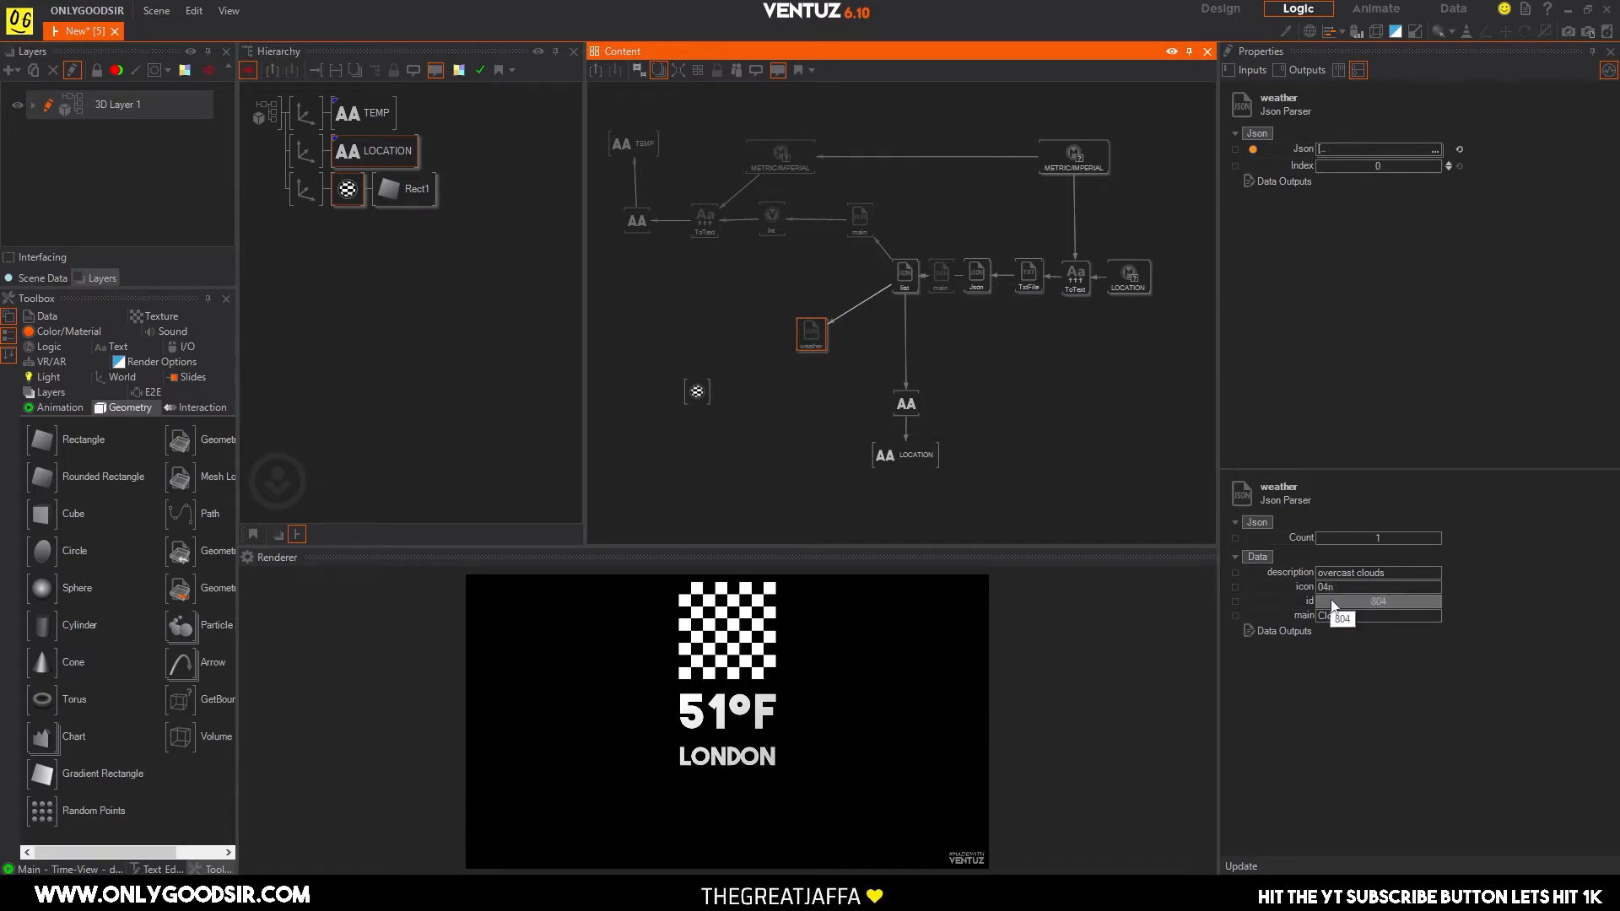
{"action": "left_click_drag", "start_coordinate": [811, 339], "coordinate": [798, 393]}
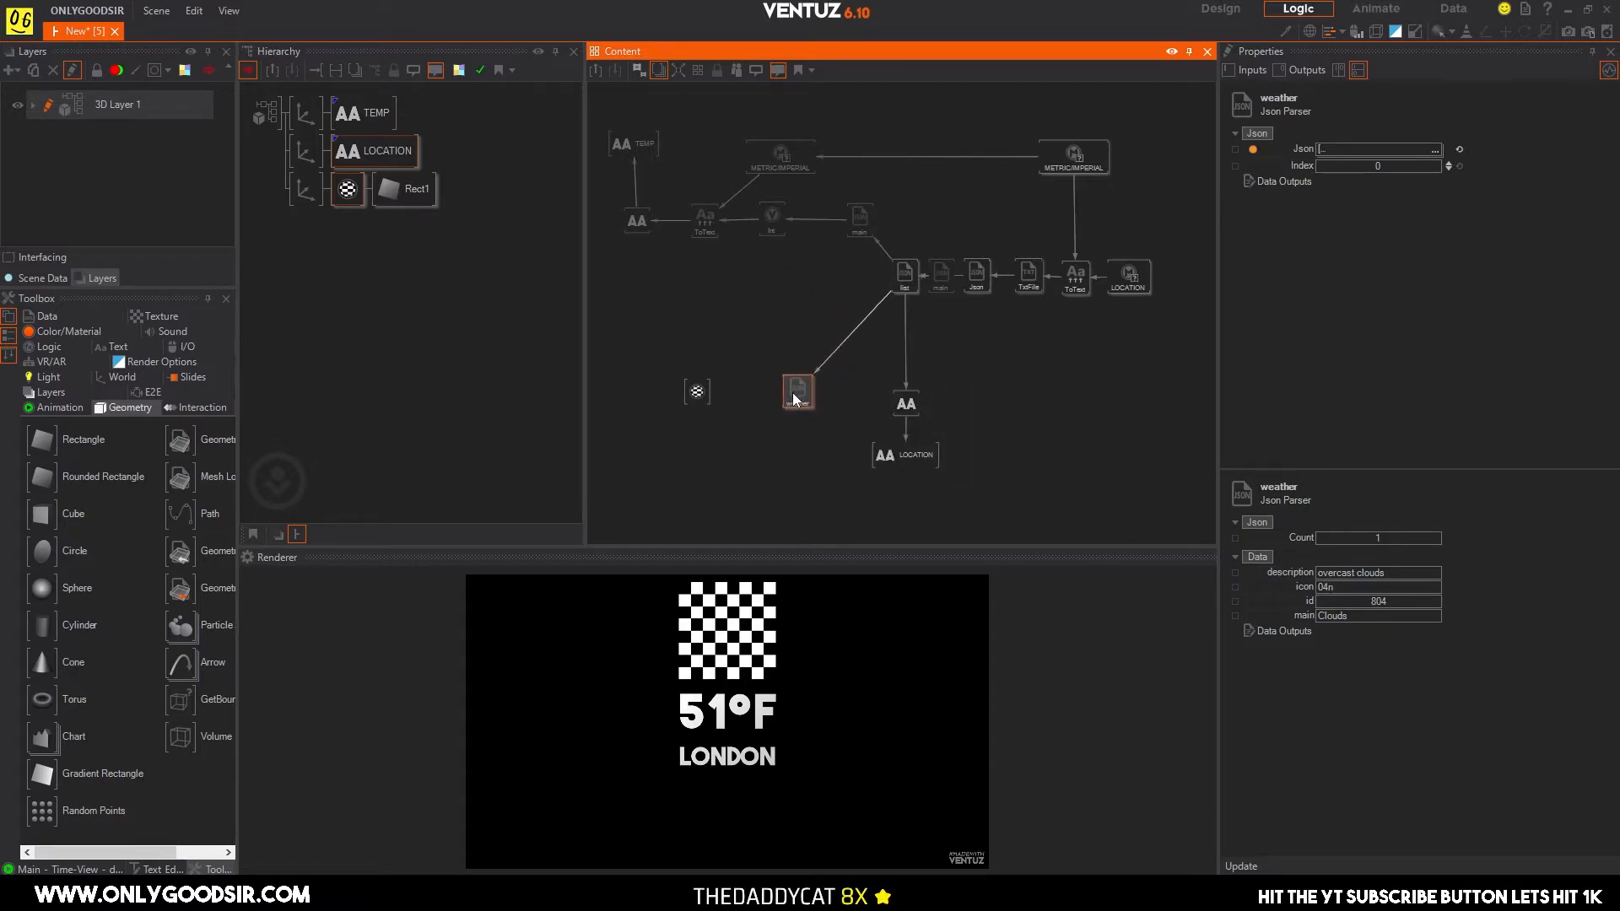
Add a Convert to Text node between the weather parser and the rectangle's material node.
{"action": "left_click", "coordinate": [719, 480]}
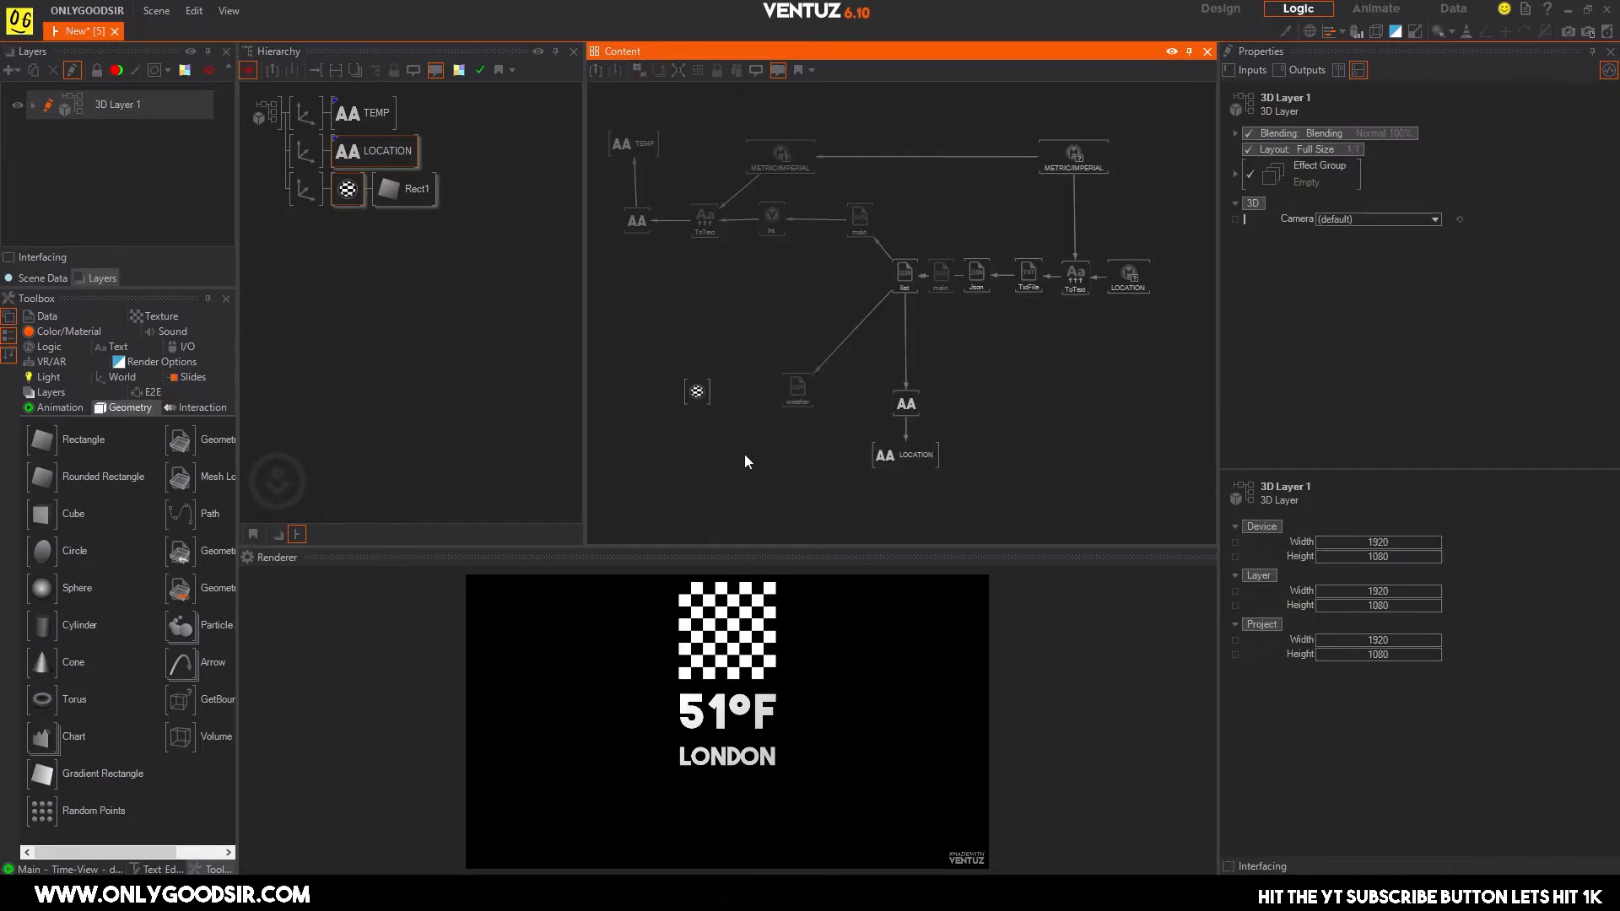
{"action": "double_click", "coordinate": [744, 454]}
{"action": "type", "text": "con"}
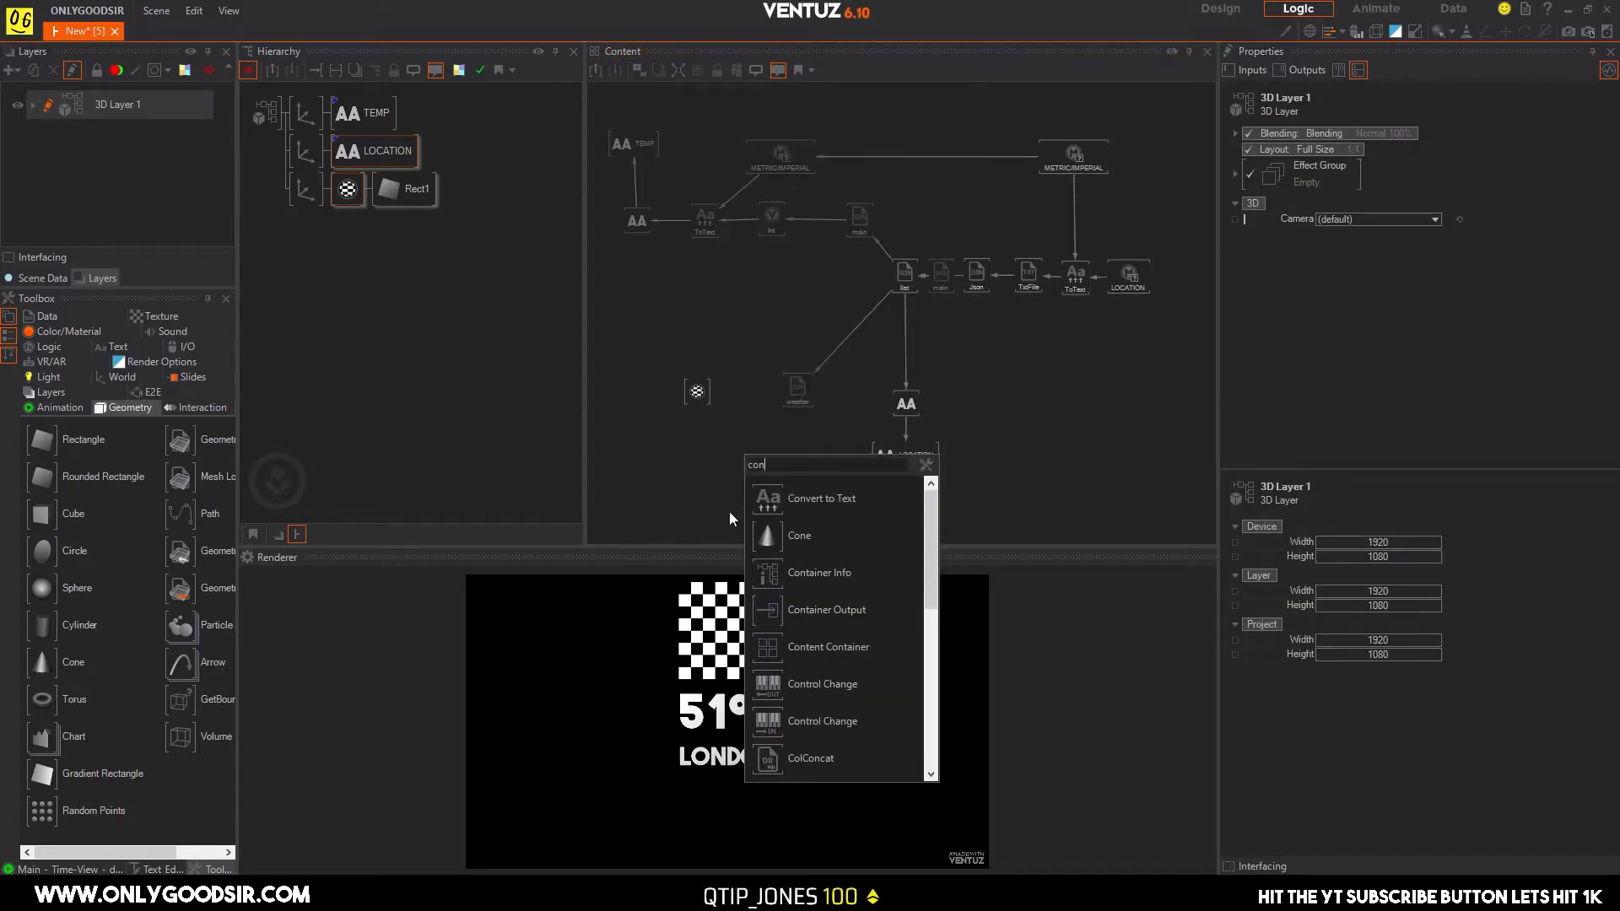
{"action": "left_click", "coordinate": [821, 498]}
{"action": "left_click", "coordinate": [737, 393]}
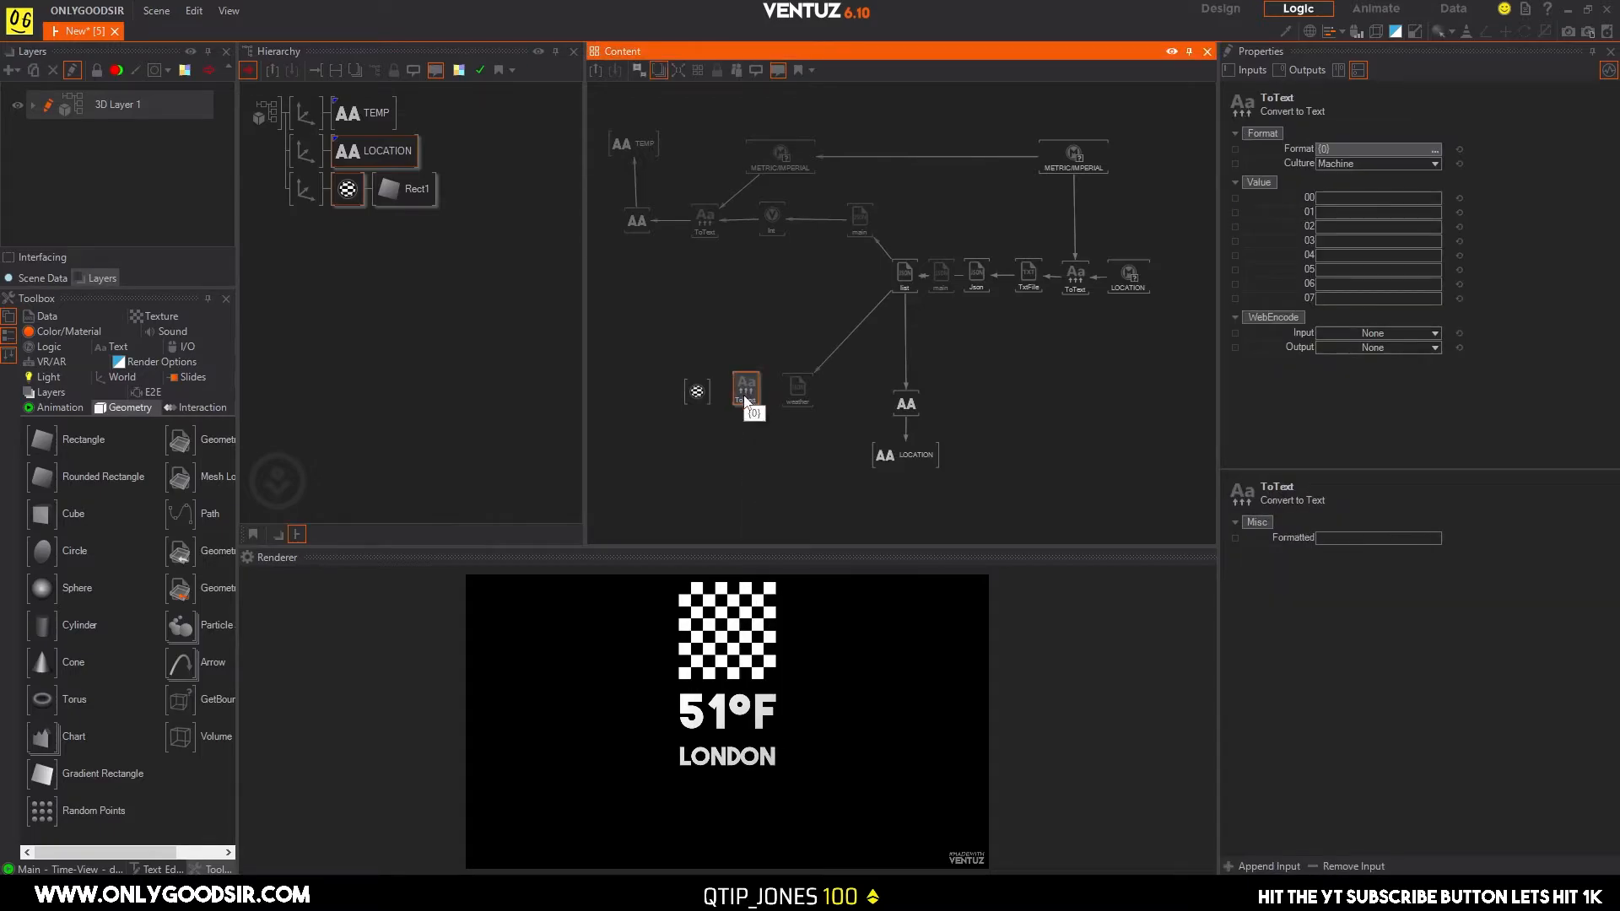
Switch to the browser and examine the icon URL format and icon list on OpenWeather's Weather Conditions page.
{"action": "key", "text": "alt+Tab"}
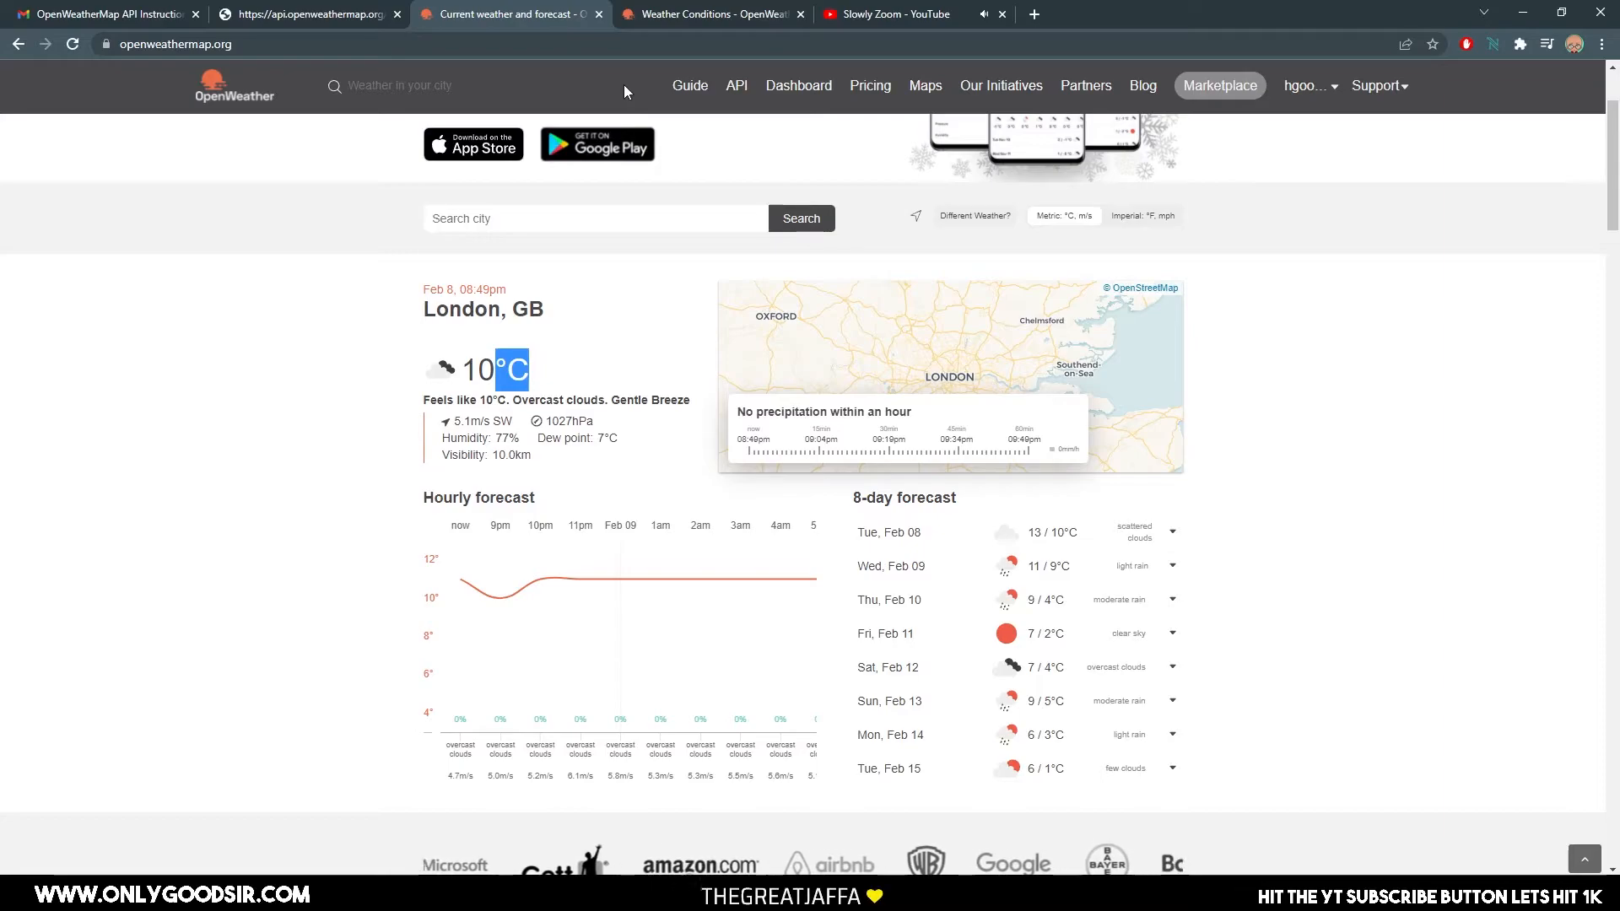
{"action": "left_click", "coordinate": [628, 10]}
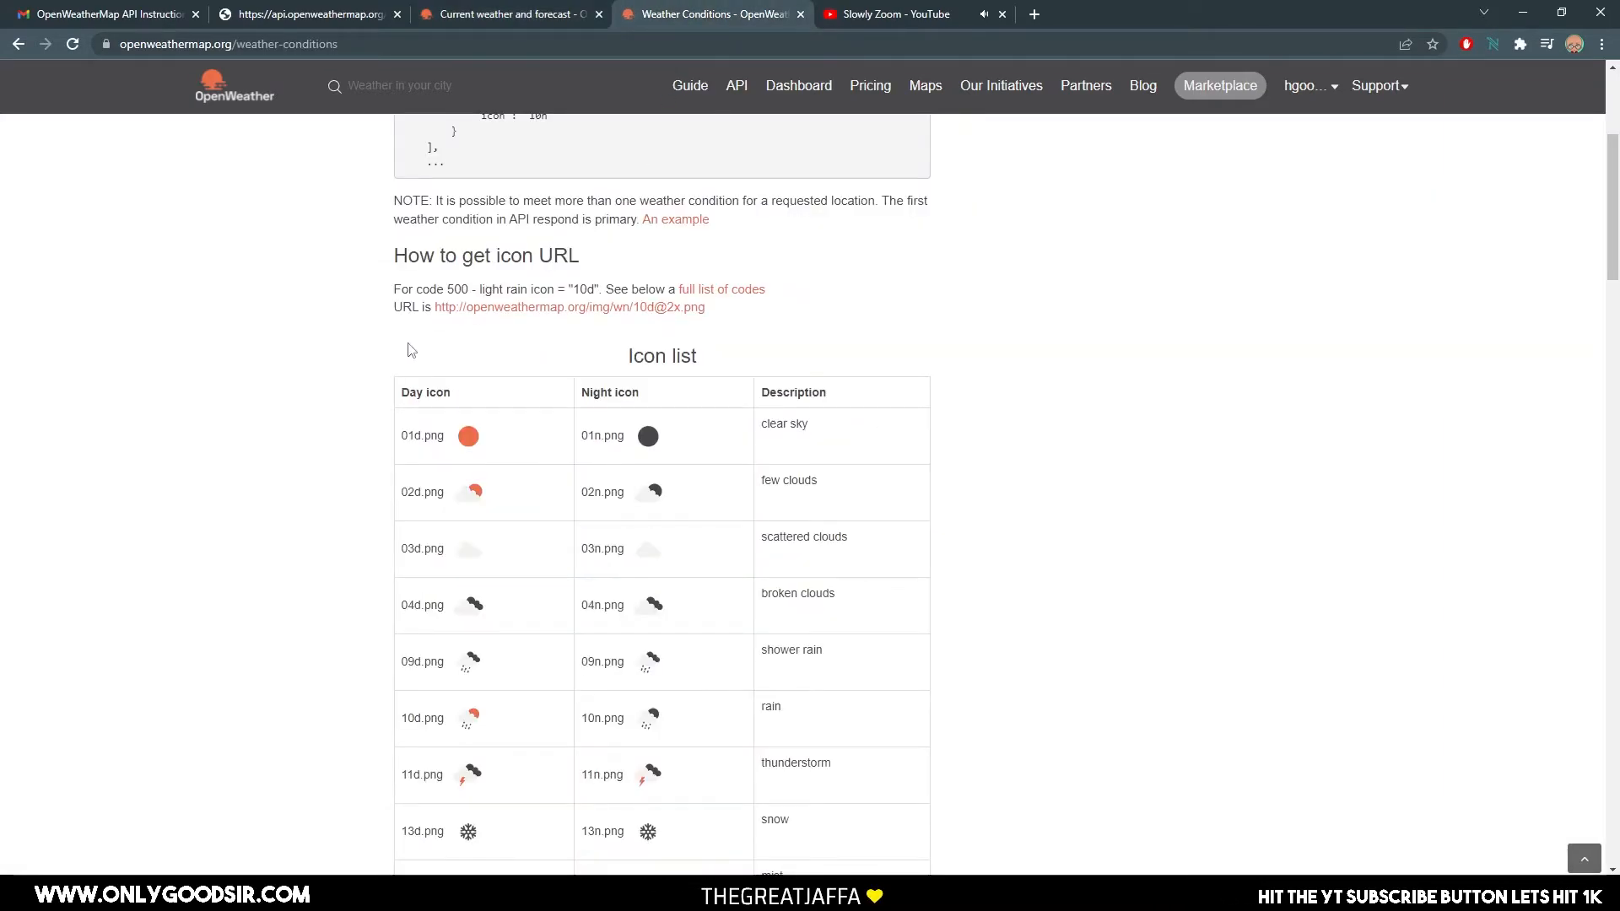
{"action": "scroll", "coordinate": [84, 521], "scroll_direction": "up", "scroll_amount": 4}
{"action": "scroll", "coordinate": [198, 558], "scroll_direction": "down", "scroll_amount": 1}
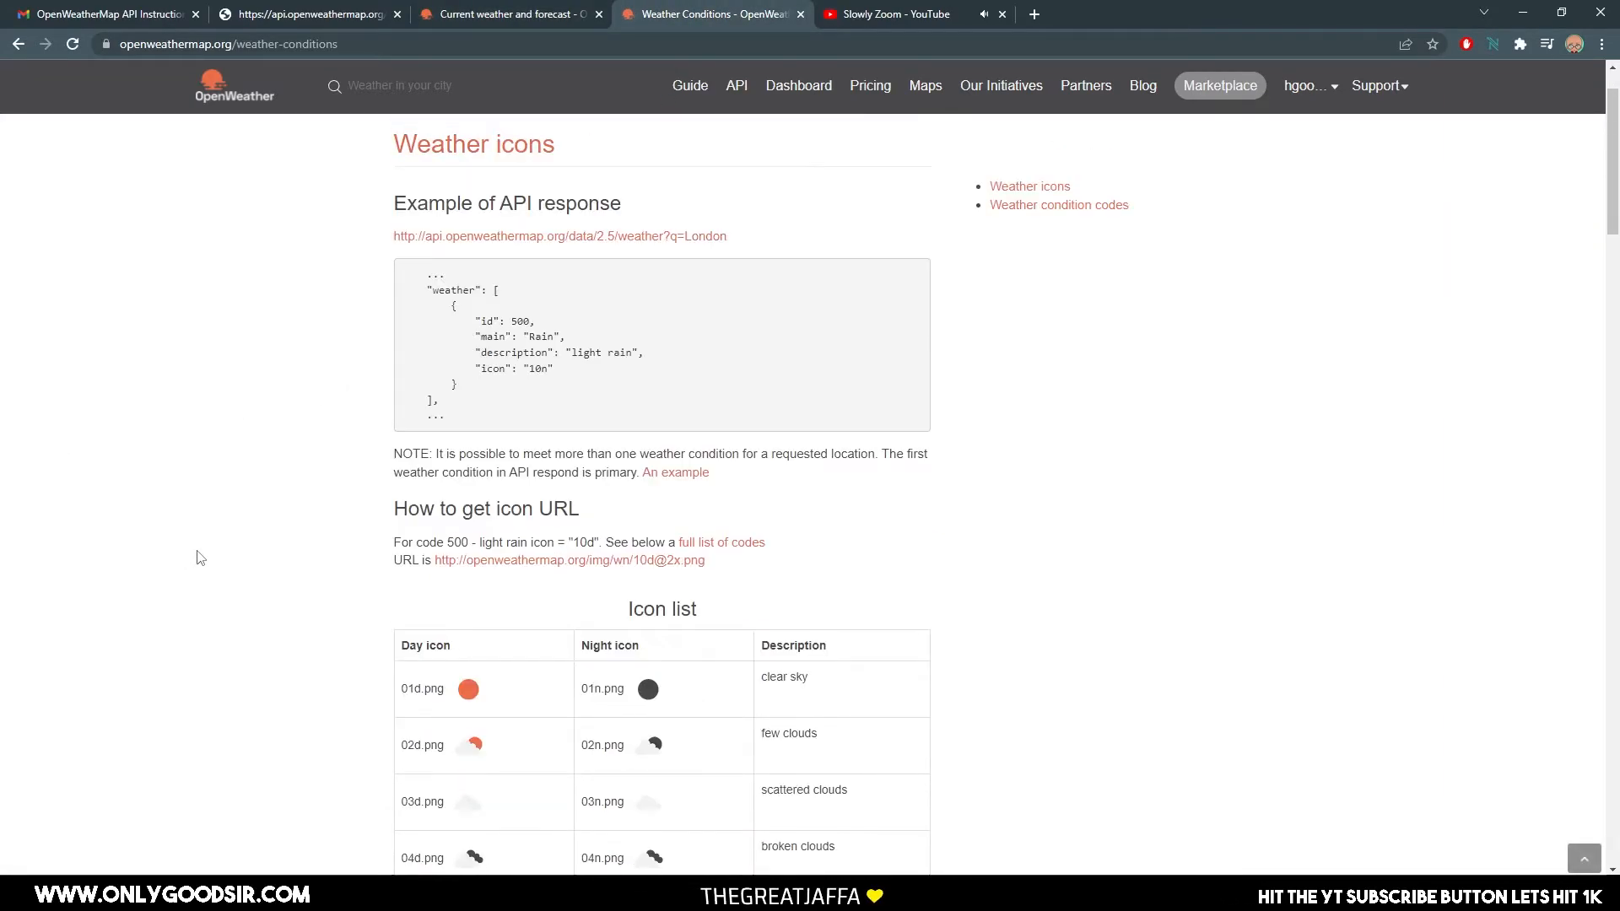
{"action": "scroll", "coordinate": [362, 604], "scroll_direction": "down", "scroll_amount": 3}
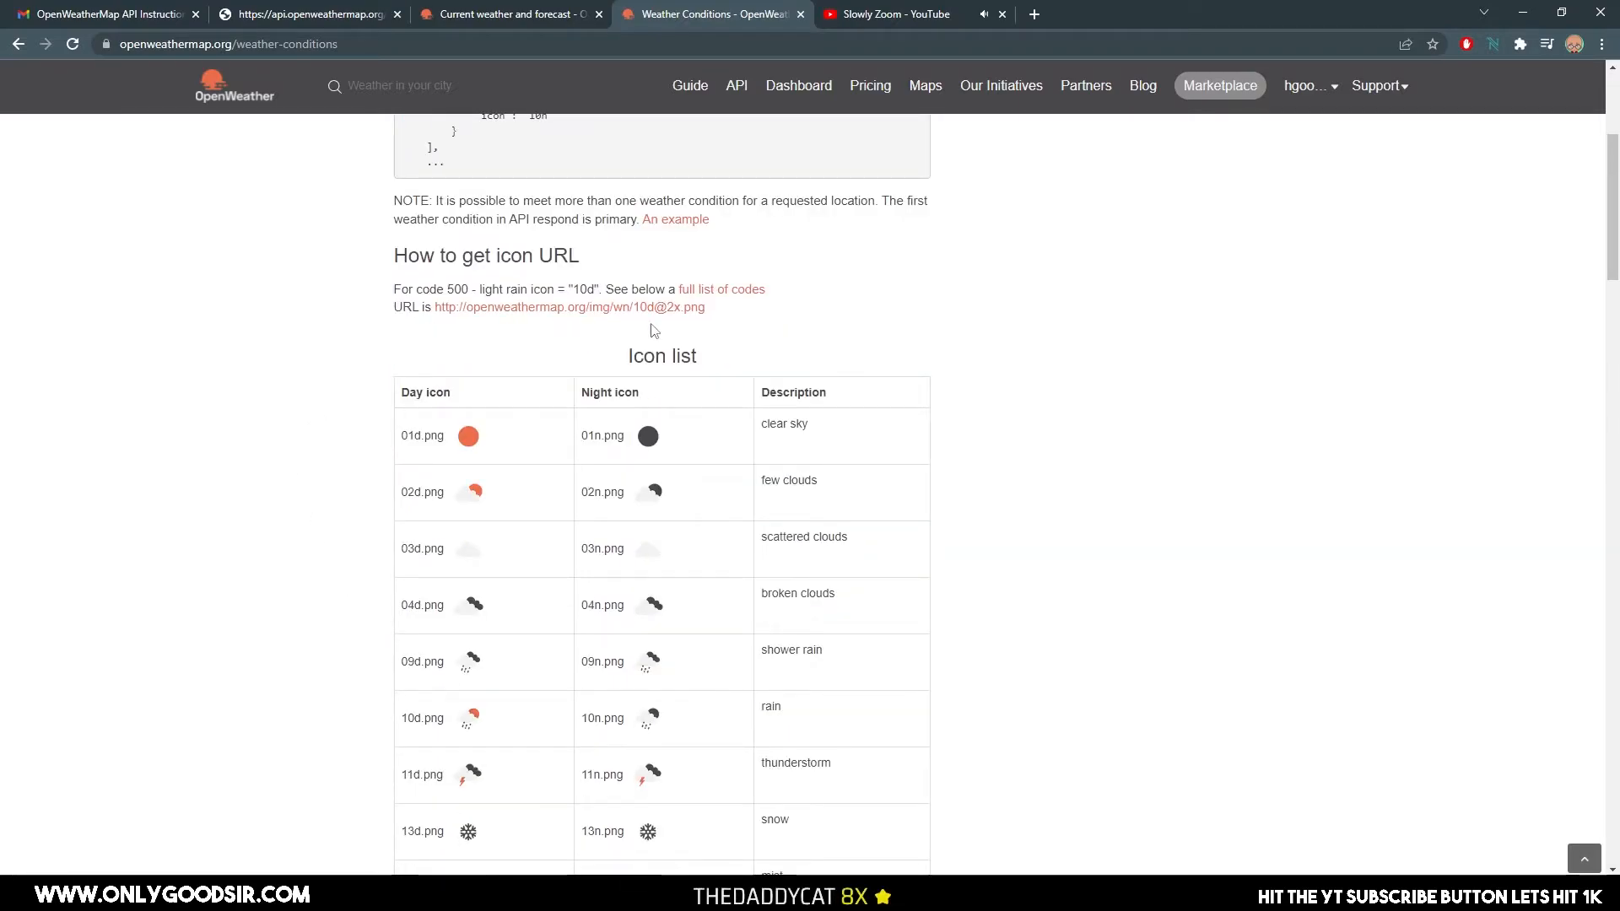
{"action": "left_click_drag", "start_coordinate": [726, 309], "coordinate": [440, 309]}
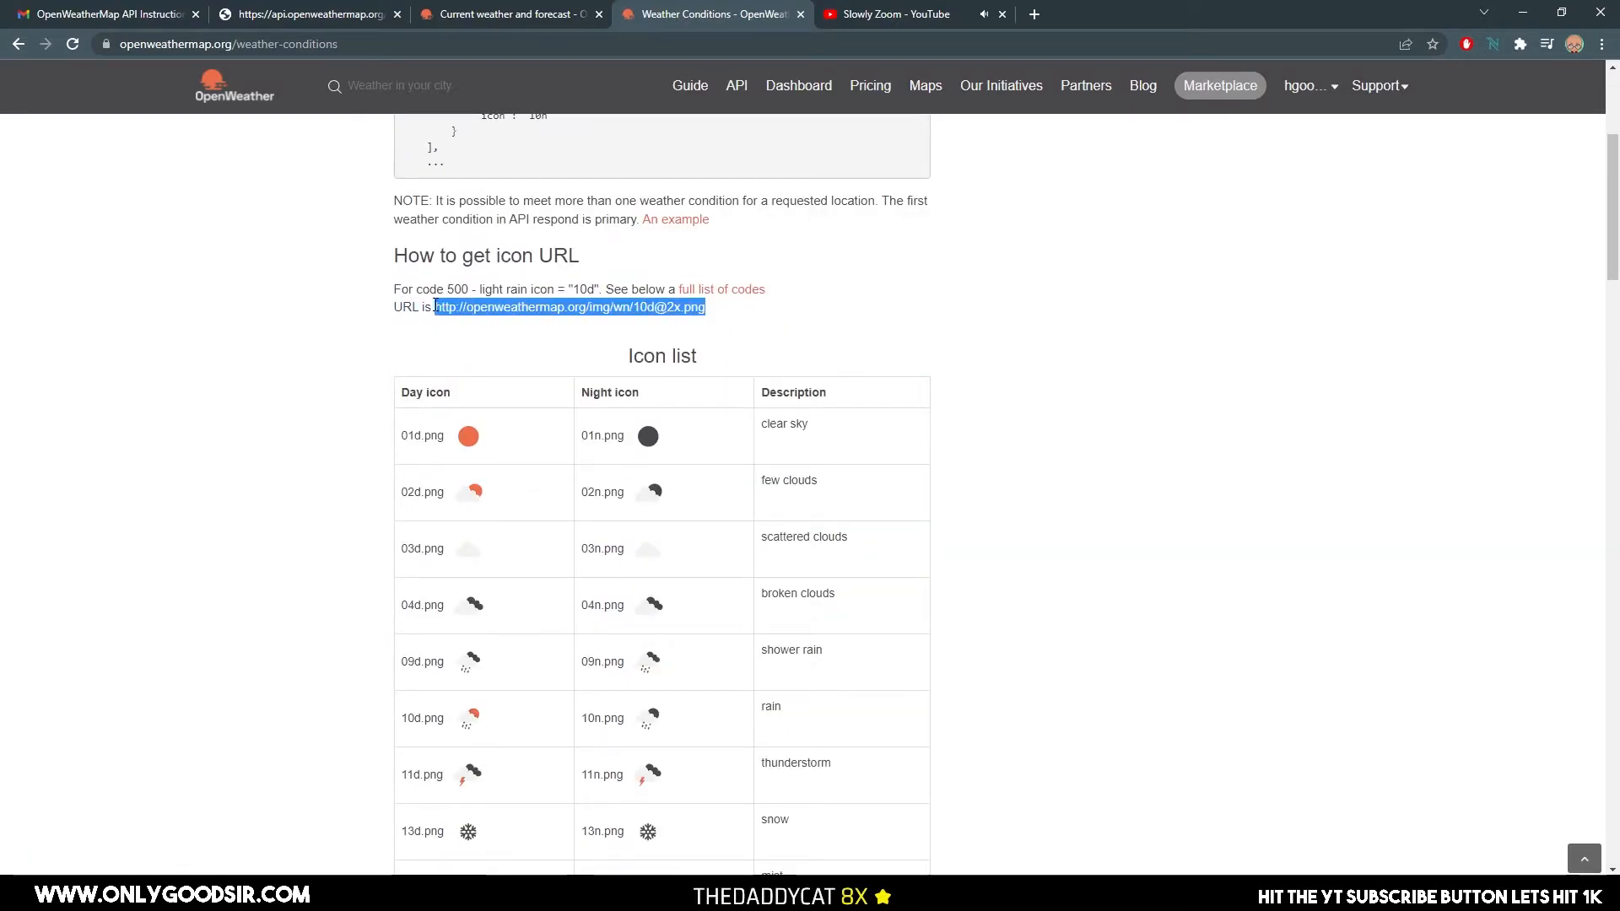
{"action": "left_click", "coordinate": [323, 457]}
{"action": "scroll", "coordinate": [394, 485], "scroll_direction": "down", "scroll_amount": 5}
{"action": "scroll", "coordinate": [406, 506], "scroll_direction": "up", "scroll_amount": 3}
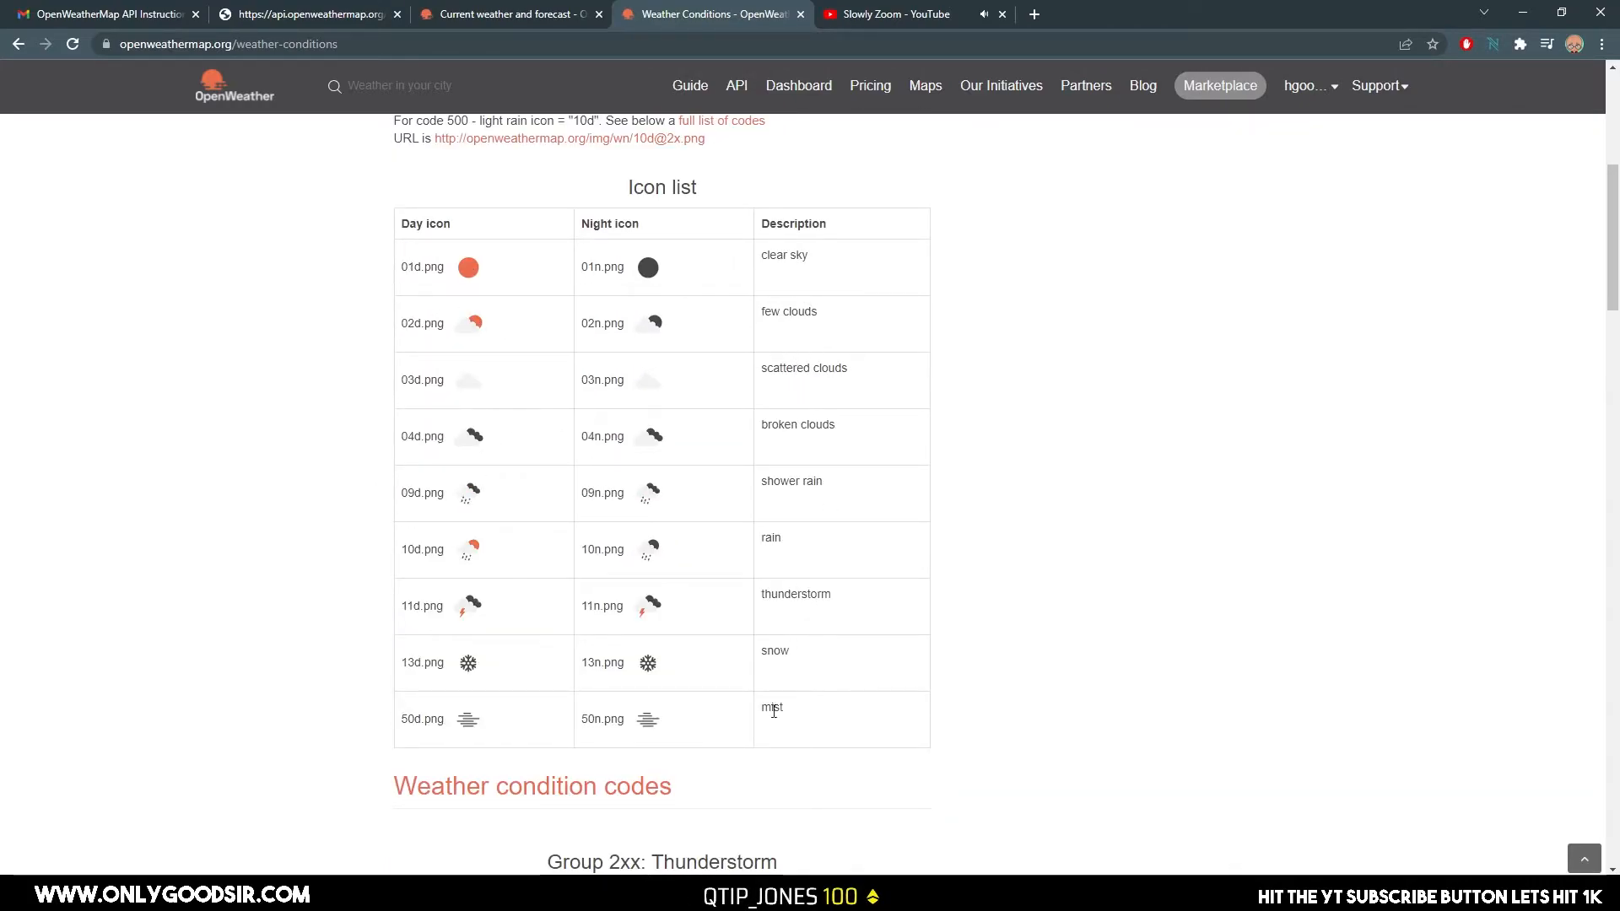
Examine the weather condition code tables by group, and compare the day and night icon file names in the icon list.
{"action": "scroll", "coordinate": [631, 301], "scroll_direction": "down", "scroll_amount": 15}
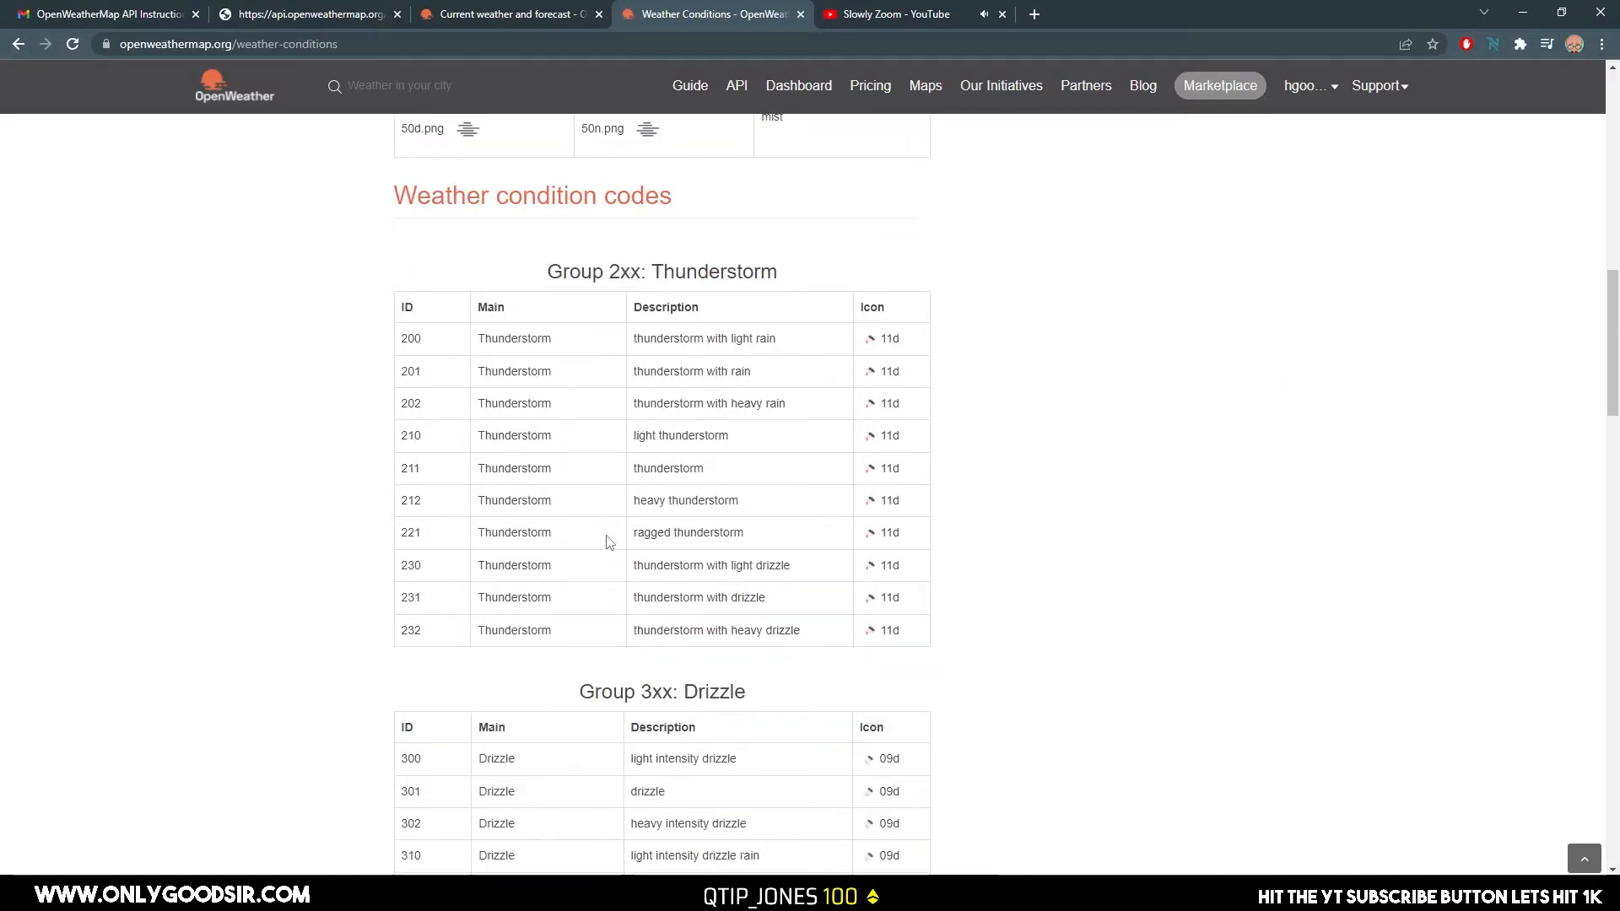
{"action": "scroll", "coordinate": [603, 622], "scroll_direction": "down", "scroll_amount": 20}
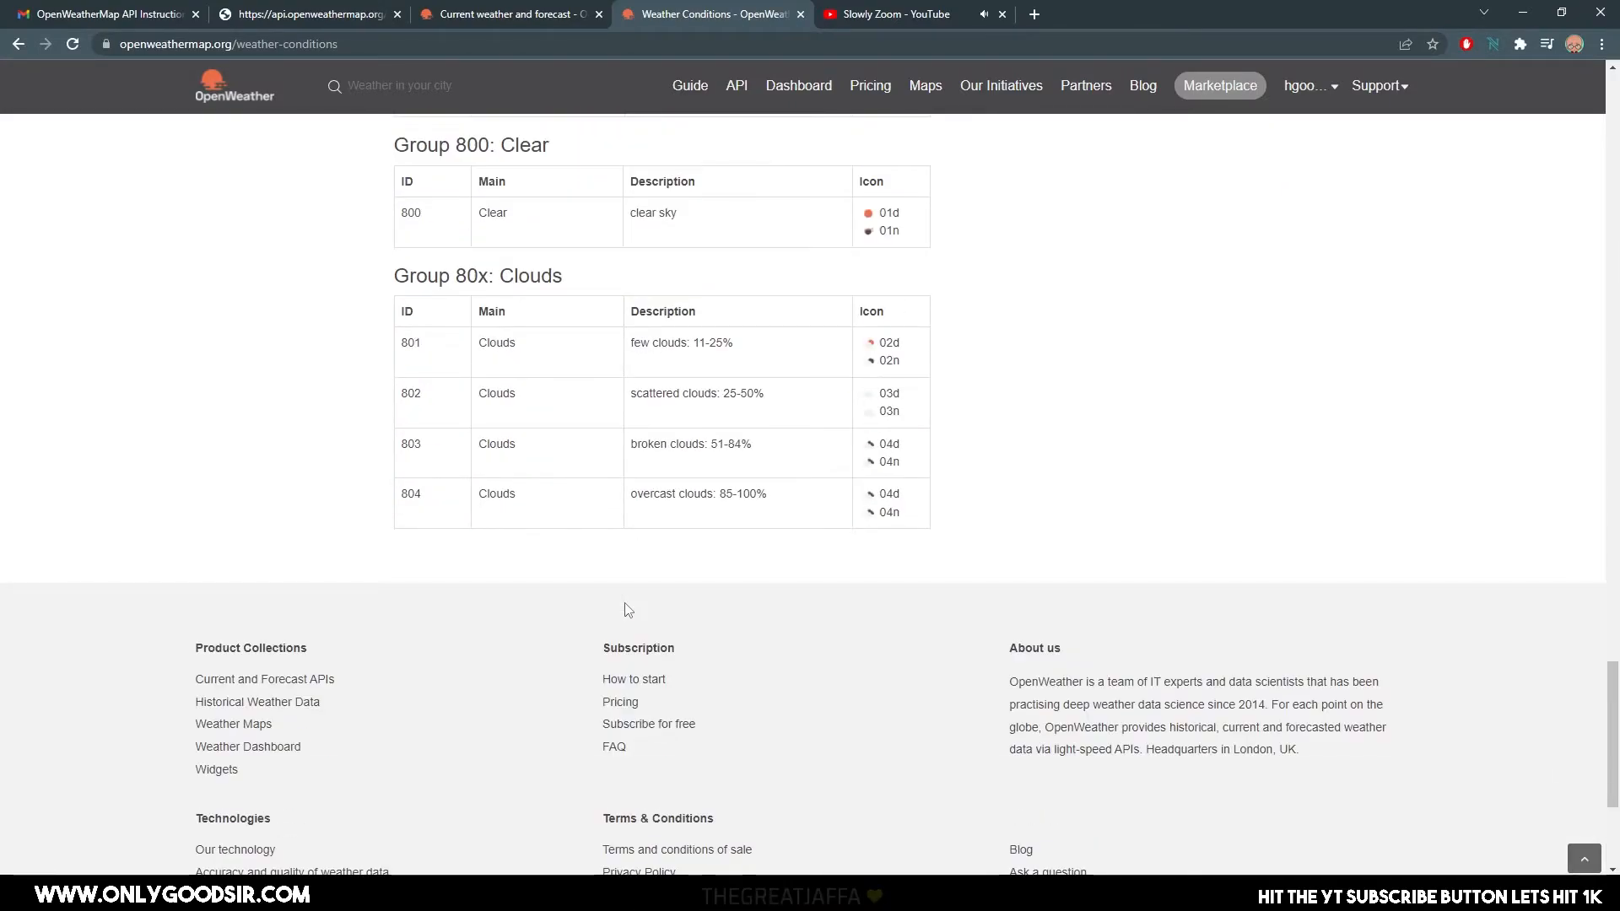
{"action": "scroll", "coordinate": [624, 607], "scroll_direction": "up", "scroll_amount": 4}
{"action": "scroll", "coordinate": [627, 604], "scroll_direction": "up", "scroll_amount": 20}
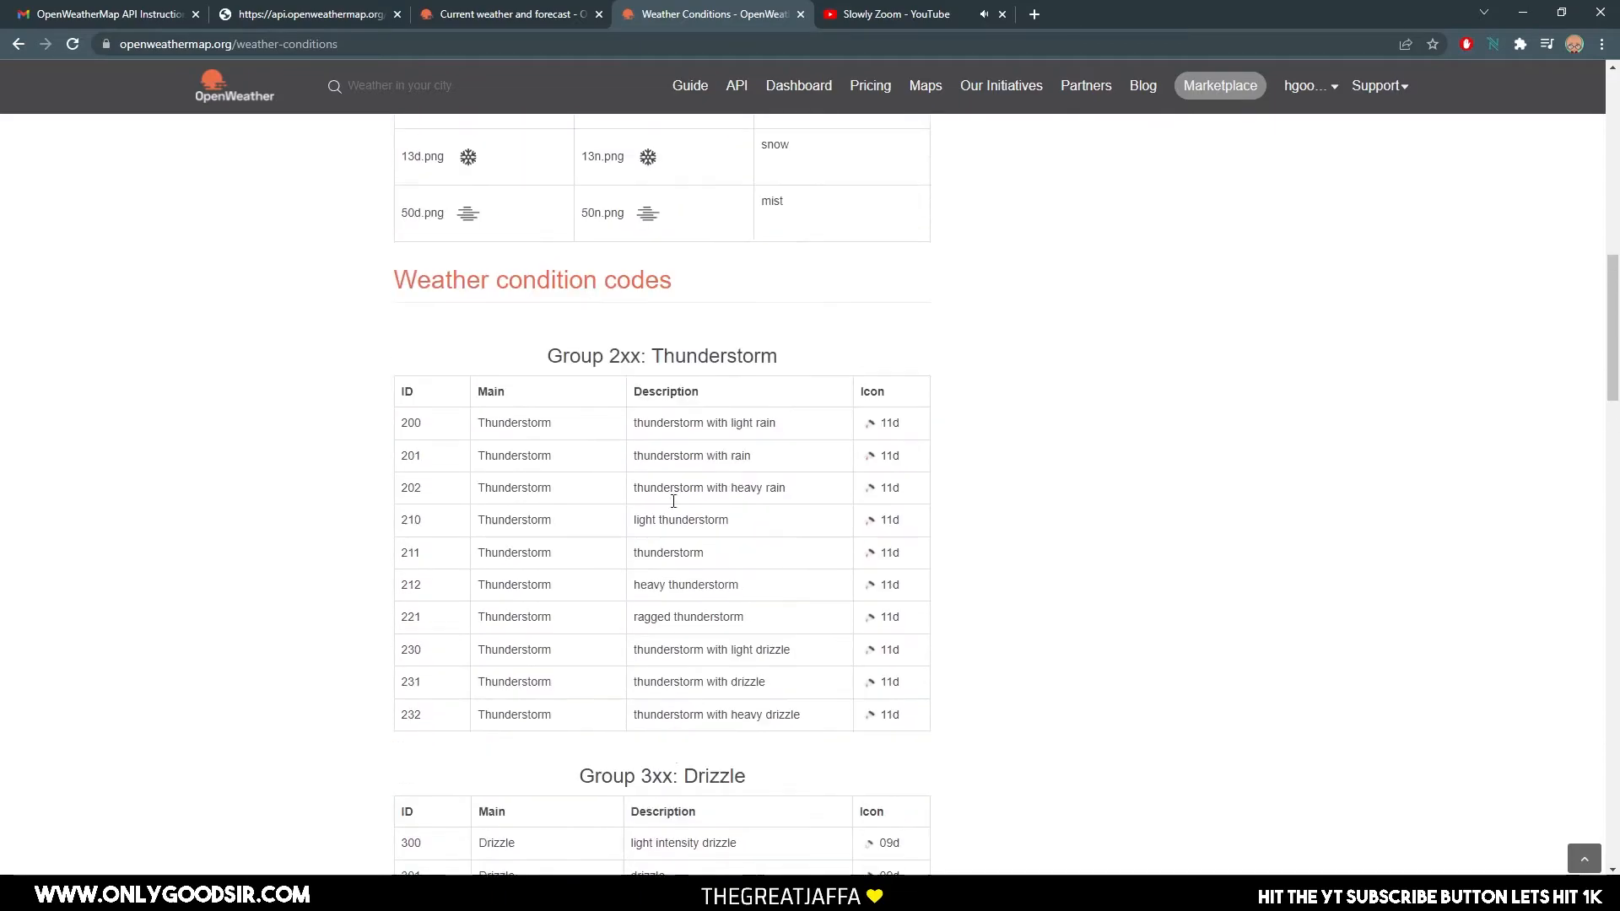
{"action": "scroll", "coordinate": [692, 413], "scroll_direction": "up", "scroll_amount": 2}
{"action": "scroll", "coordinate": [631, 470], "scroll_direction": "down", "scroll_amount": 1}
{"action": "scroll", "coordinate": [591, 481], "scroll_direction": "up", "scroll_amount": 5}
{"action": "scroll", "coordinate": [523, 506], "scroll_direction": "down", "scroll_amount": 4}
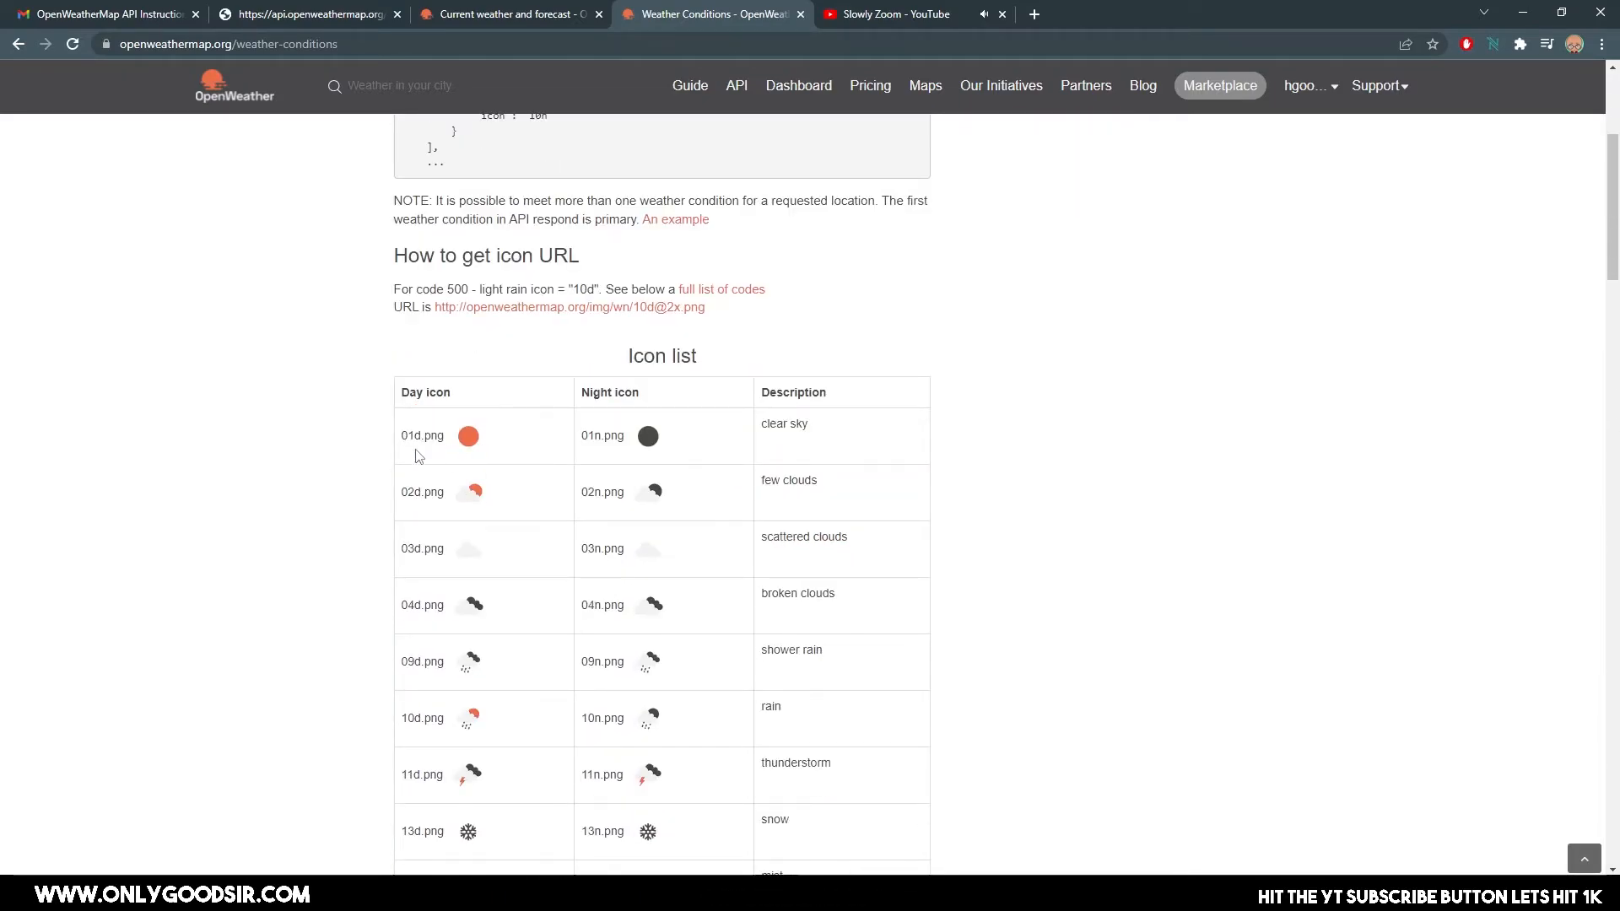
{"action": "mouse_move", "coordinate": [443, 434]}
{"action": "left_mouse_down"}
{"action": "mouse_move", "coordinate": [368, 440]}
{"action": "mouse_move", "coordinate": [440, 449]}
{"action": "left_mouse_up"}
{"action": "left_click", "coordinate": [439, 446]}
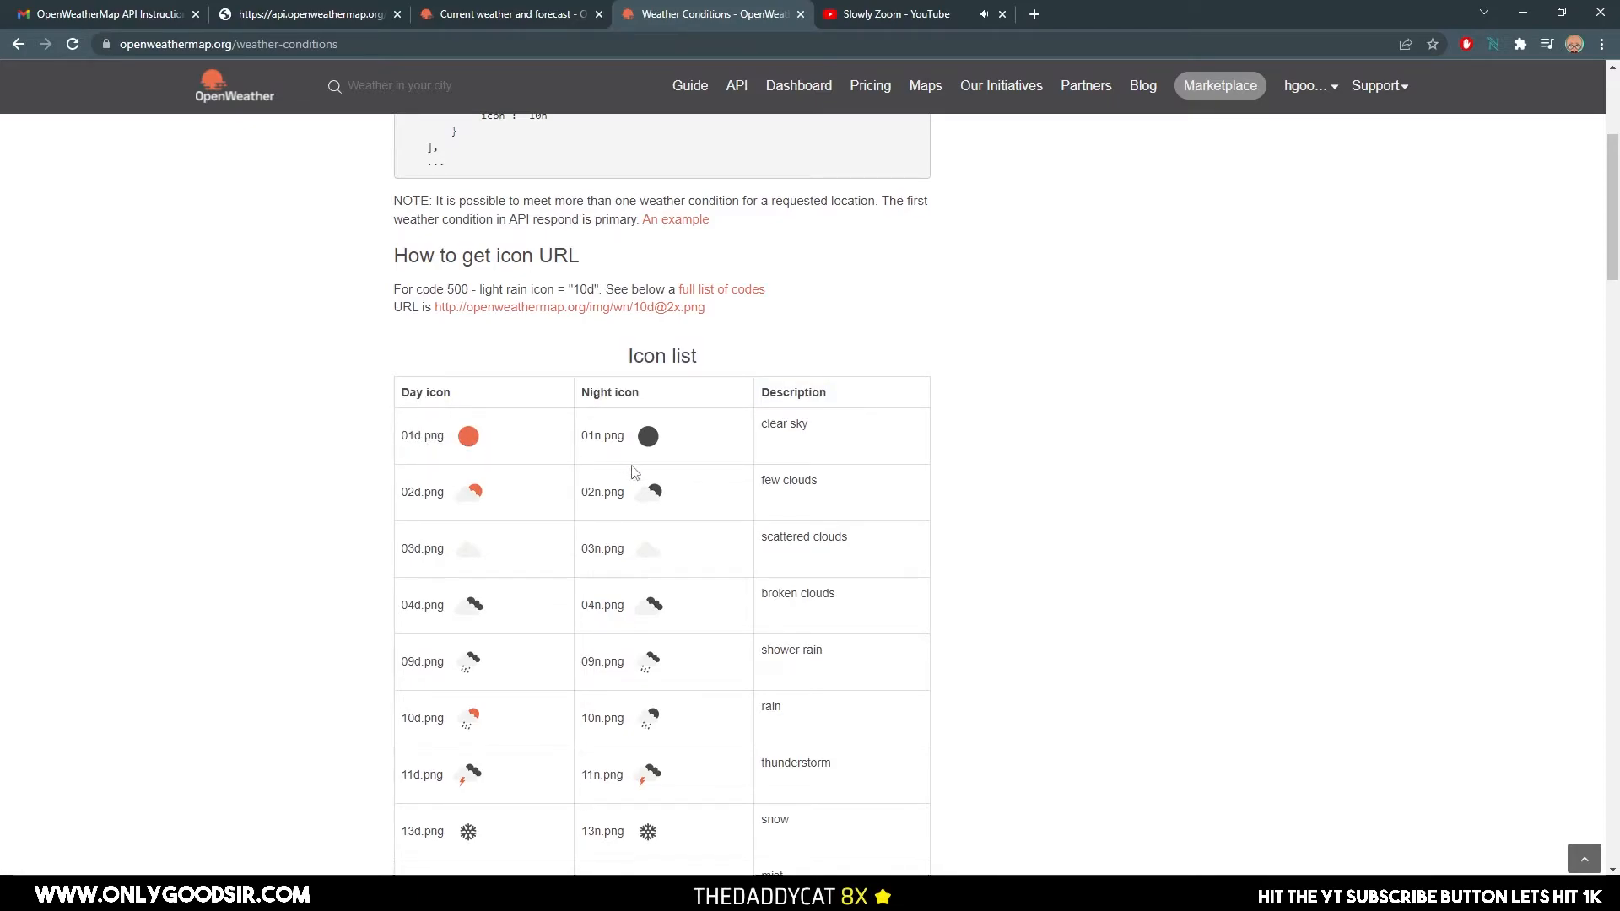
{"action": "scroll", "coordinate": [615, 436], "scroll_direction": "down", "scroll_amount": 1}
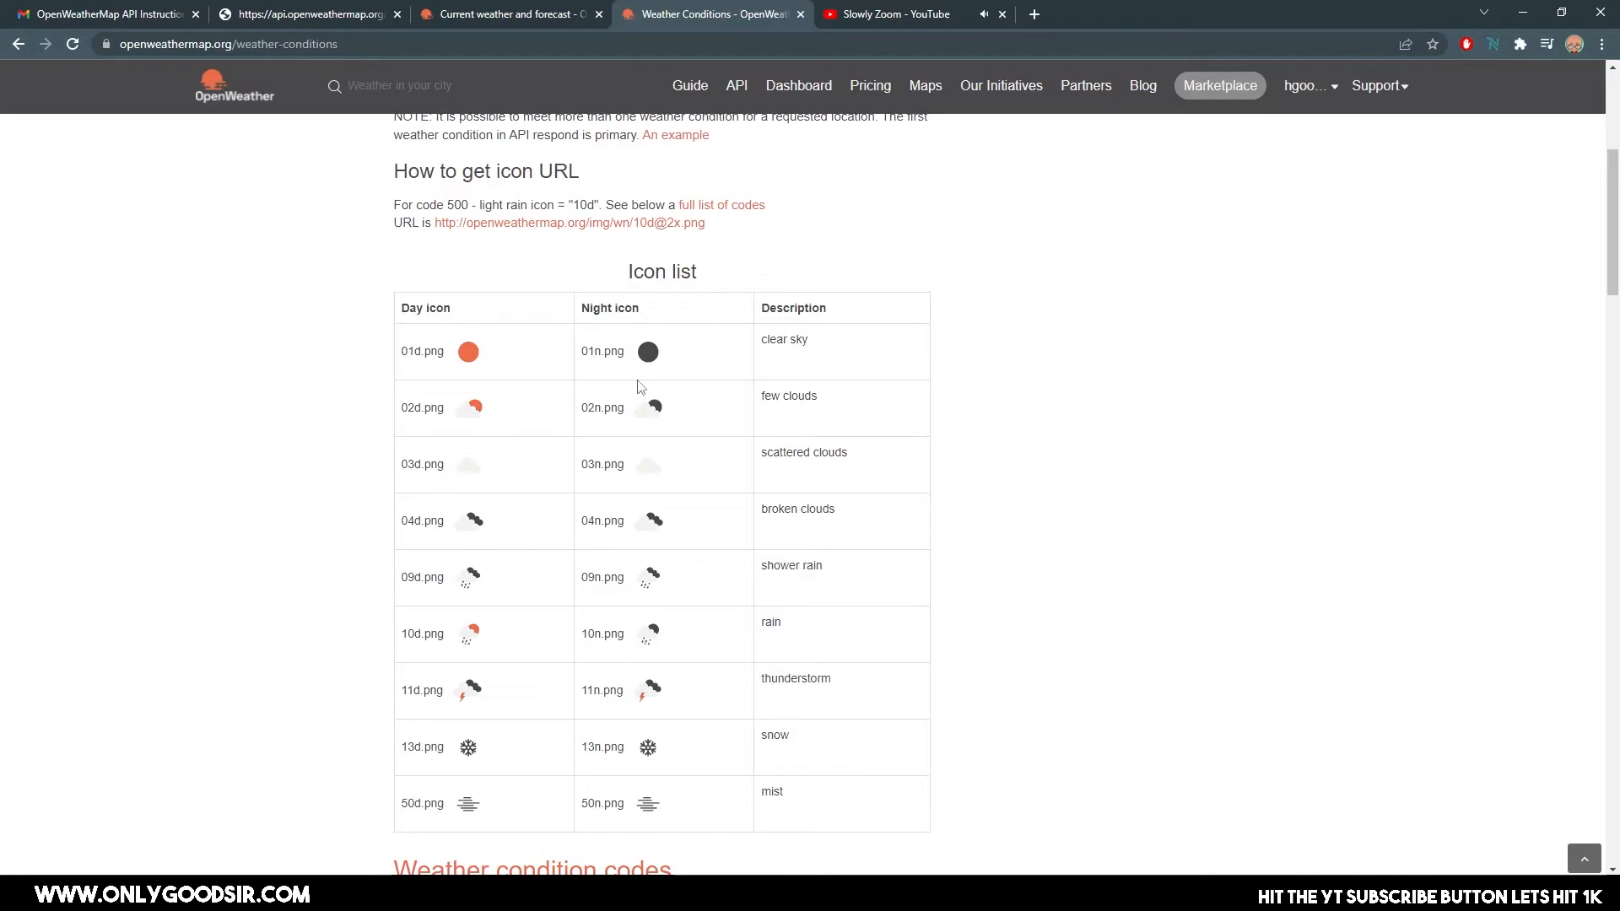
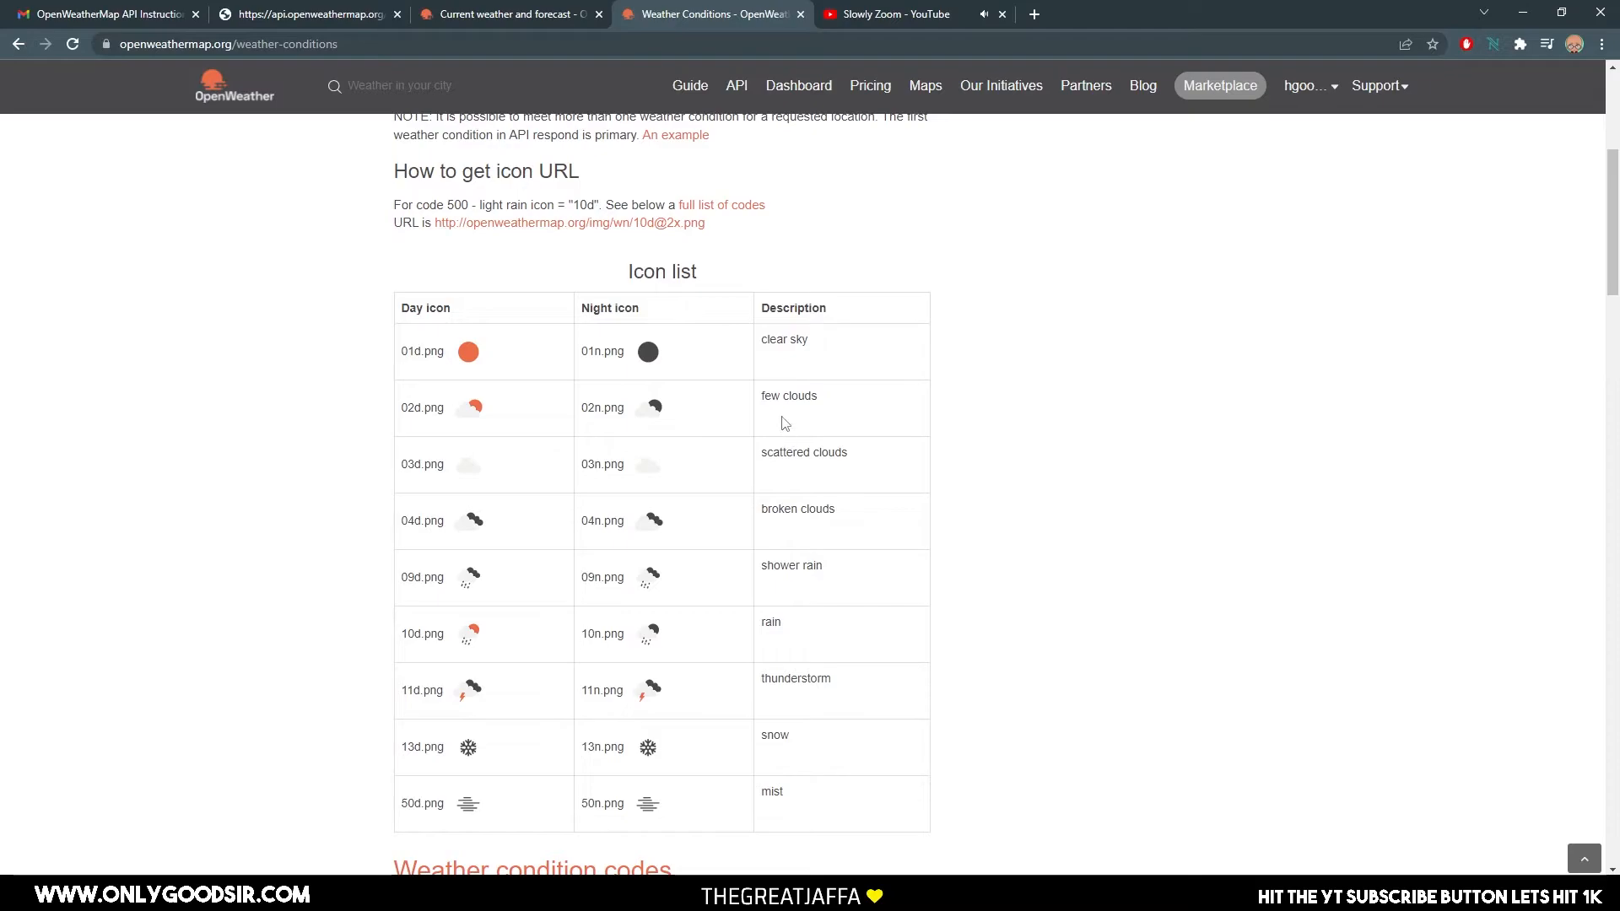
Open the full list of weather condition codes in a separate browser tab, examine its tables and icon codes, and close that tab.
{"action": "scroll", "coordinate": [372, 394], "scroll_direction": "up", "scroll_amount": 1}
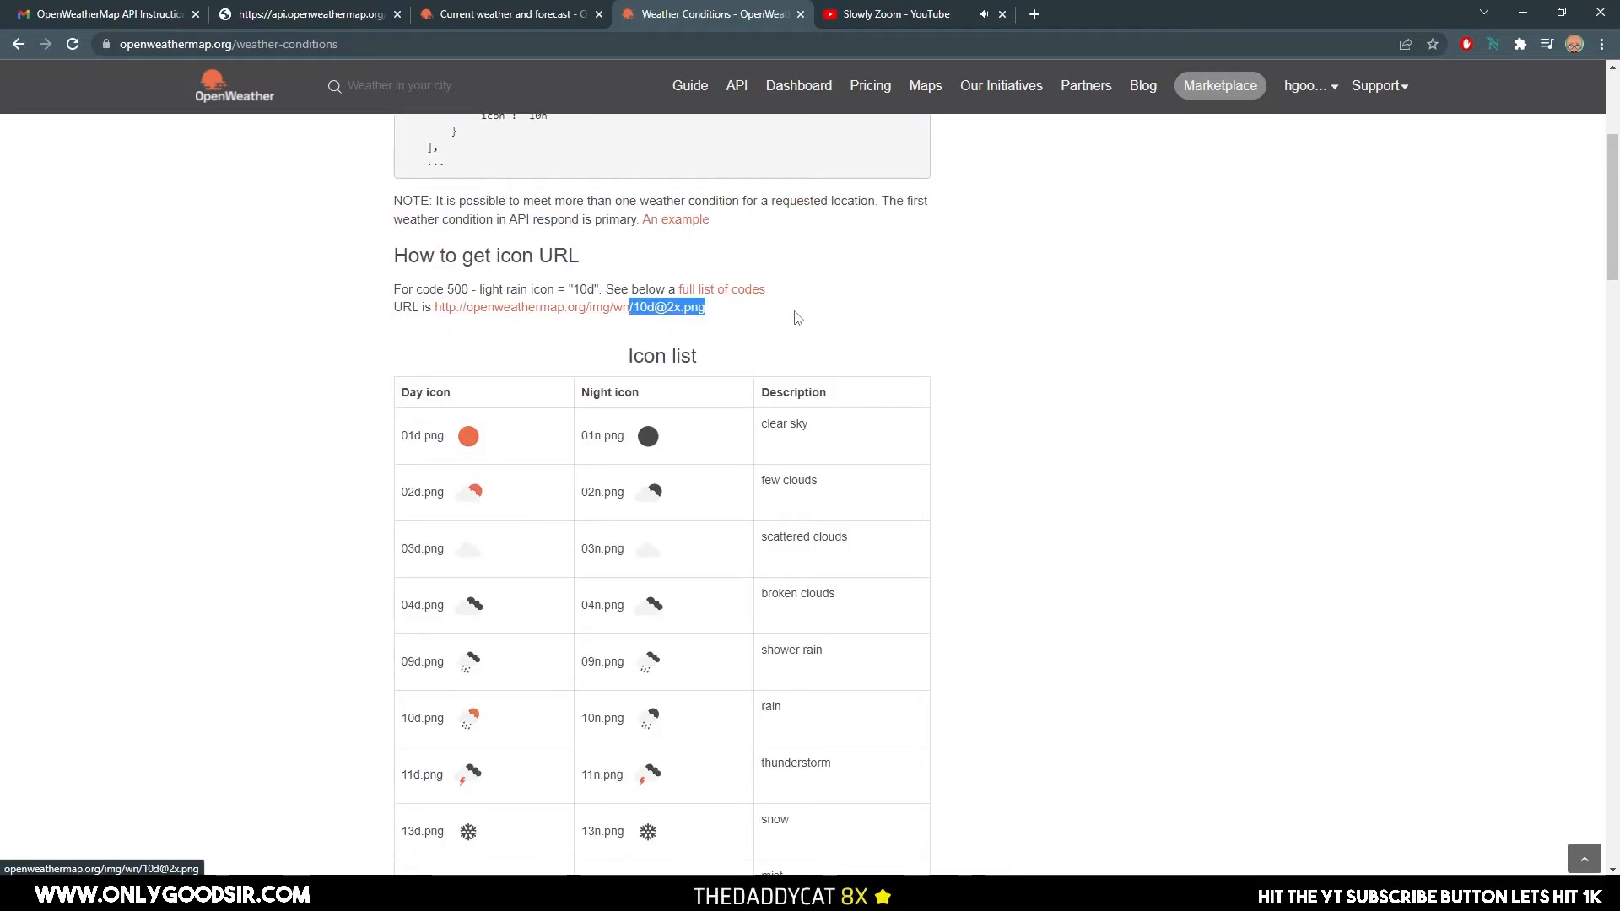
{"action": "right_click", "coordinate": [750, 292]}
{"action": "left_click", "coordinate": [771, 307]}
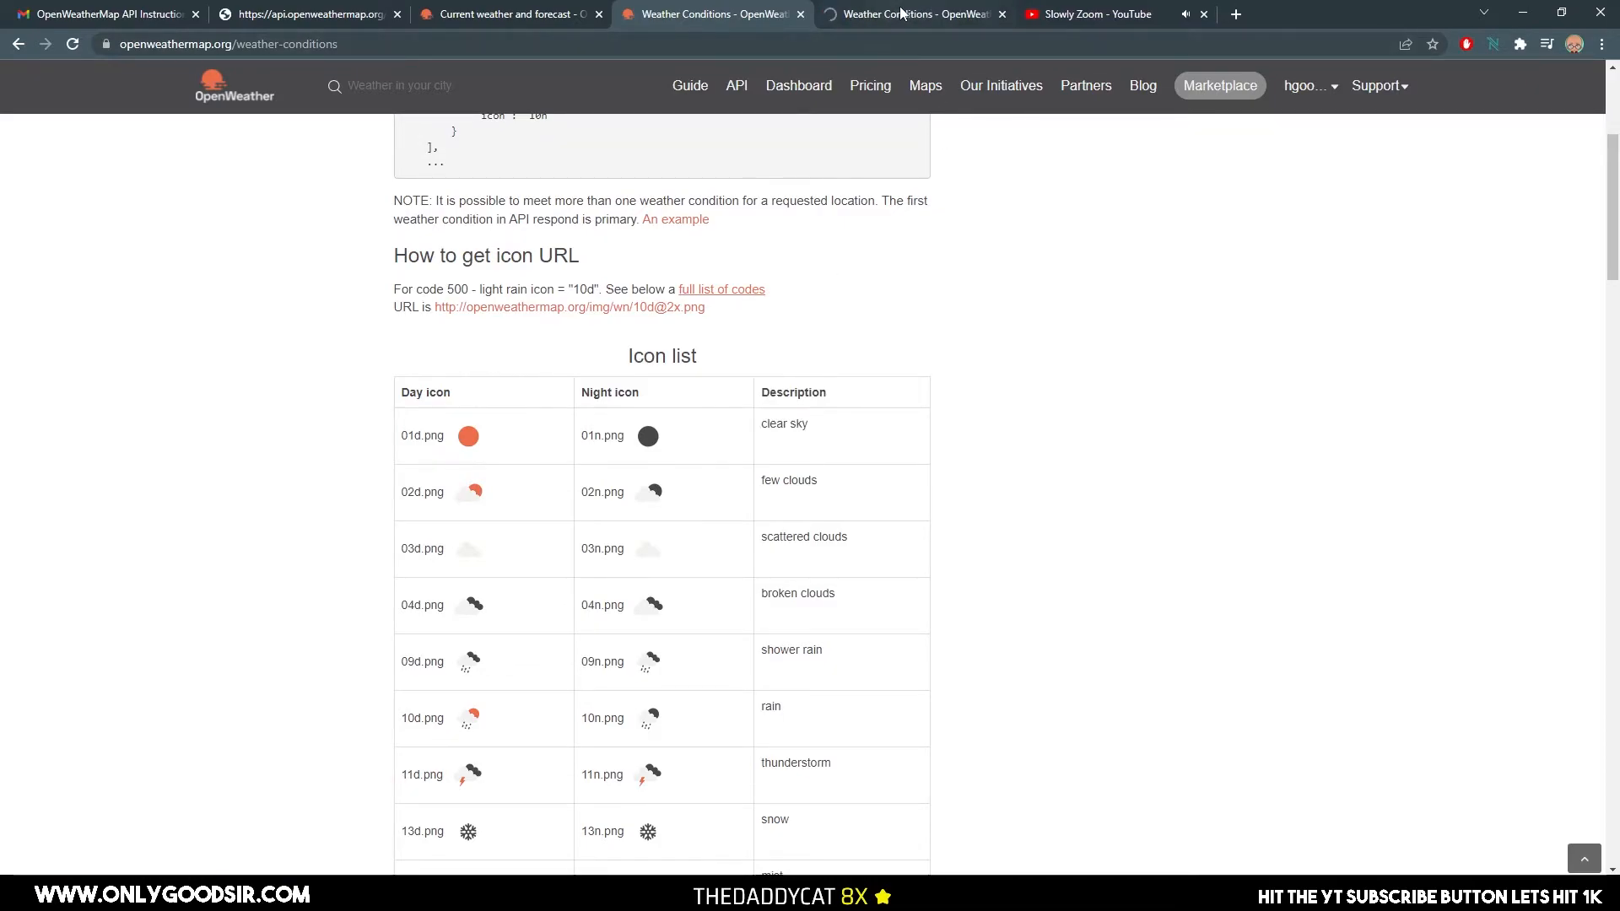
{"action": "left_click", "coordinate": [911, 13]}
{"action": "scroll", "coordinate": [354, 366], "scroll_direction": "down", "scroll_amount": 20}
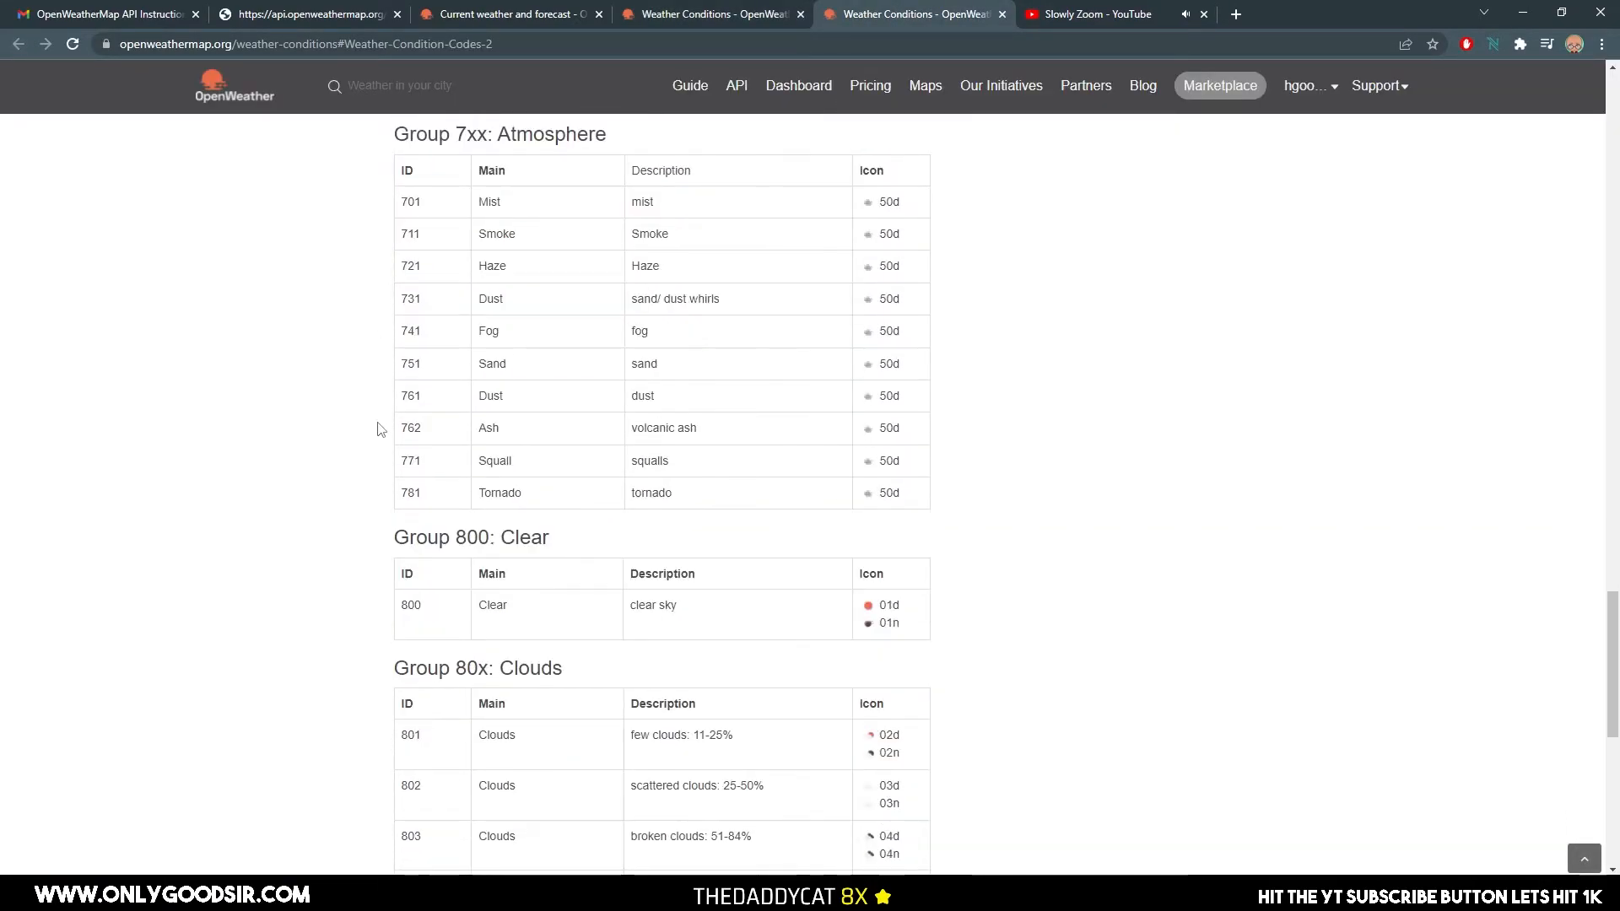
{"action": "scroll", "coordinate": [384, 438], "scroll_direction": "up", "scroll_amount": 7}
{"action": "scroll", "coordinate": [394, 439], "scroll_direction": "up", "scroll_amount": 20}
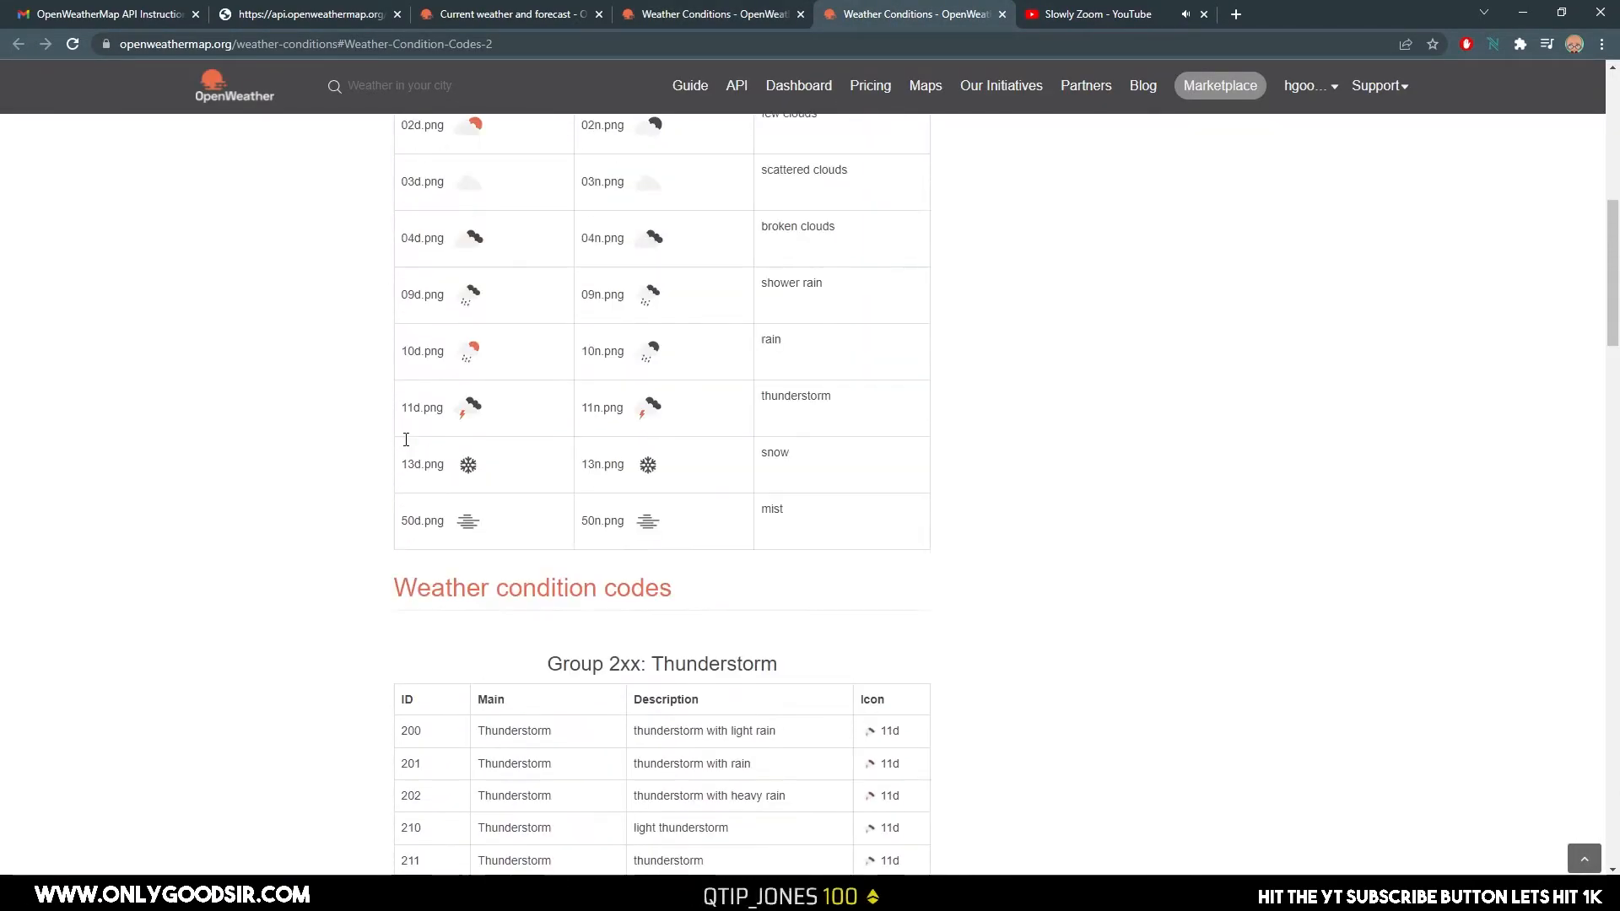
{"action": "left_click", "coordinate": [1002, 14]}
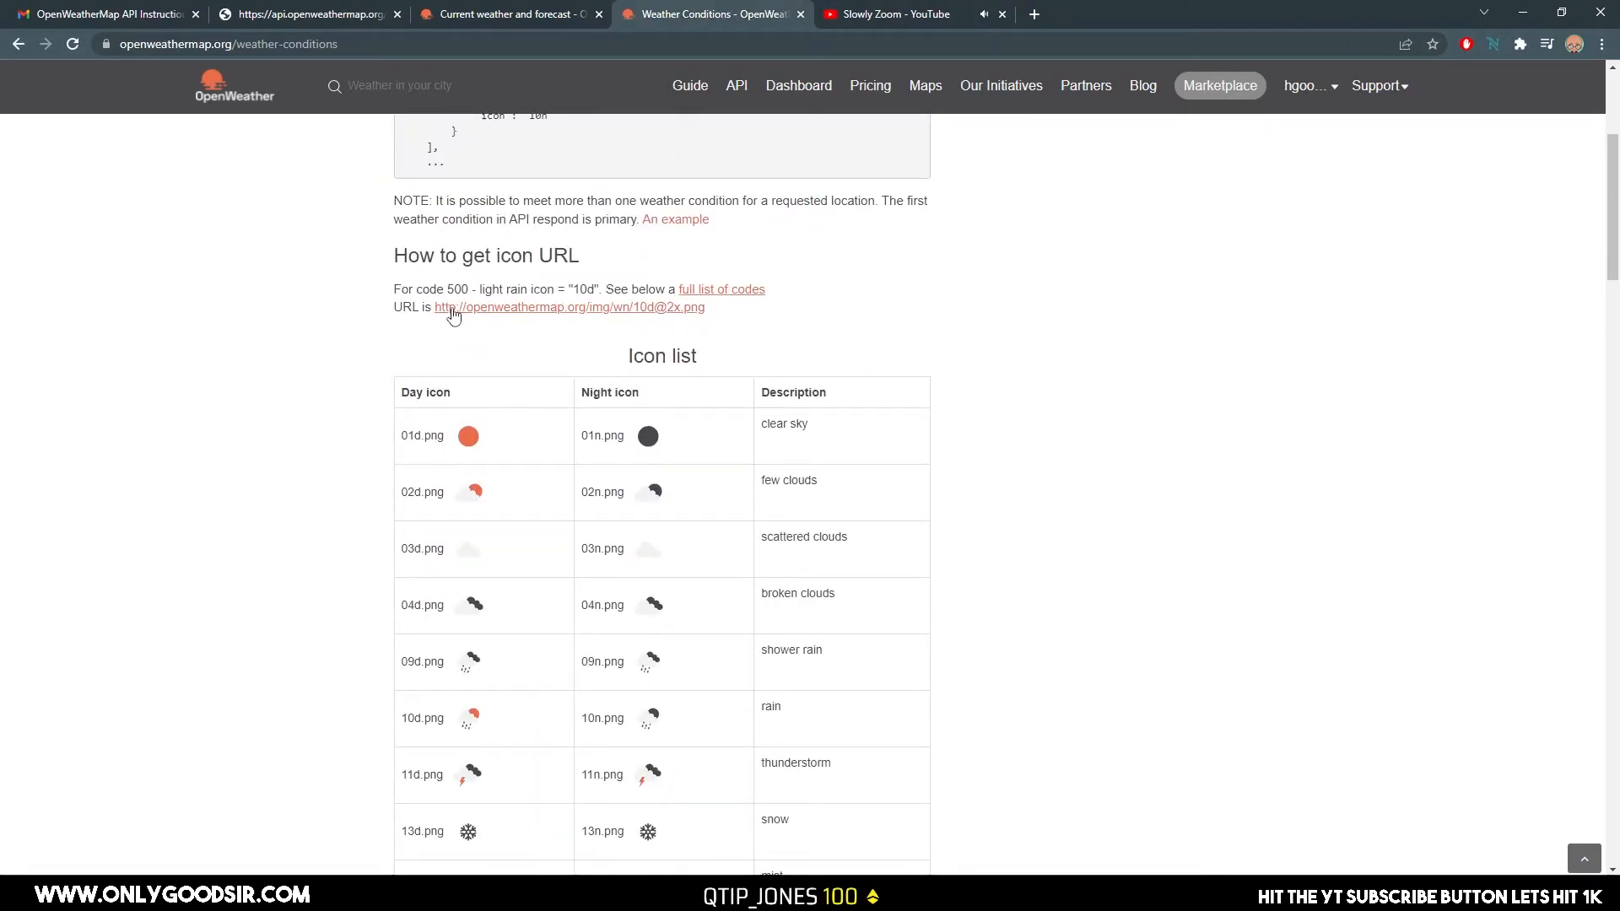
{"action": "left_click_drag", "start_coordinate": [707, 308], "coordinate": [438, 313]}
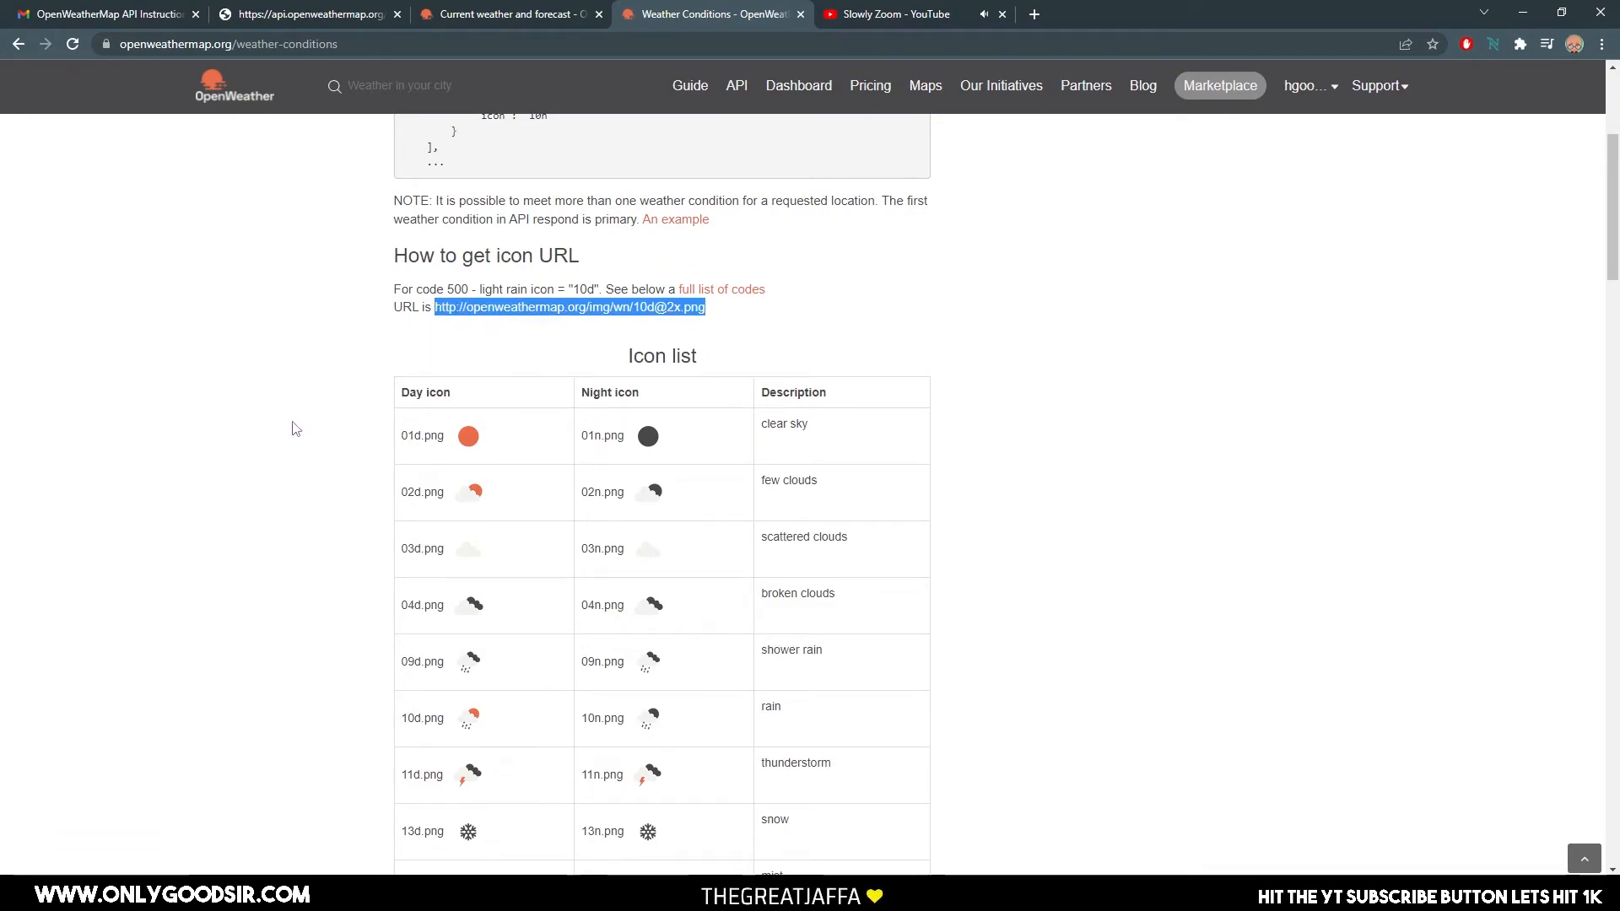
{"action": "scroll", "coordinate": [289, 466], "scroll_direction": "up", "scroll_amount": 4}
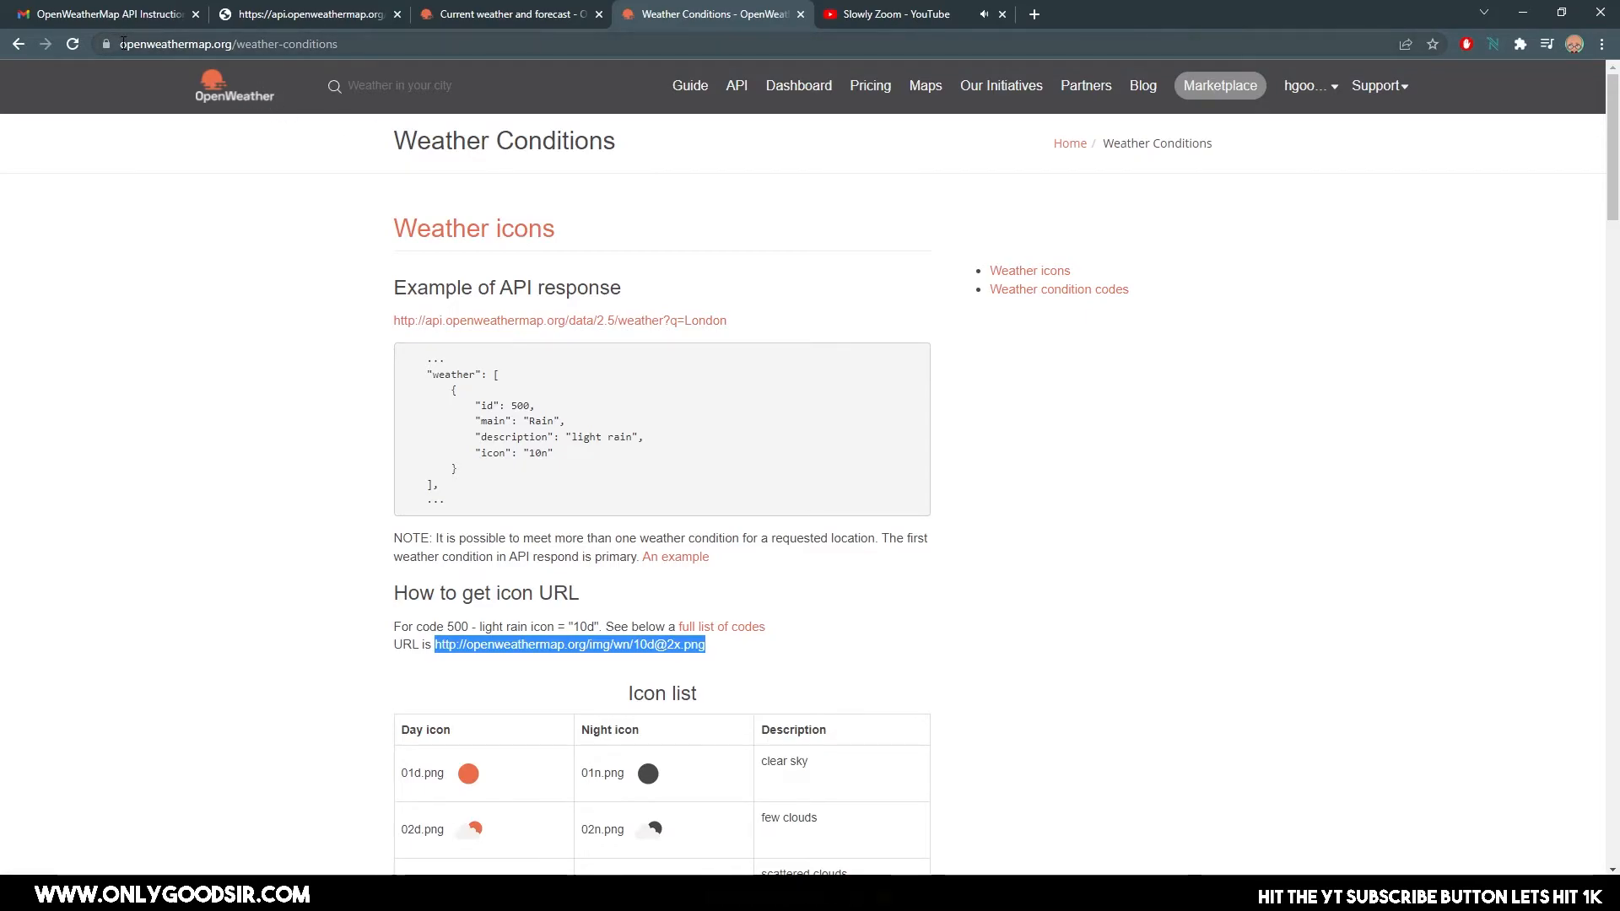
{"action": "left_click", "coordinate": [279, 45]}
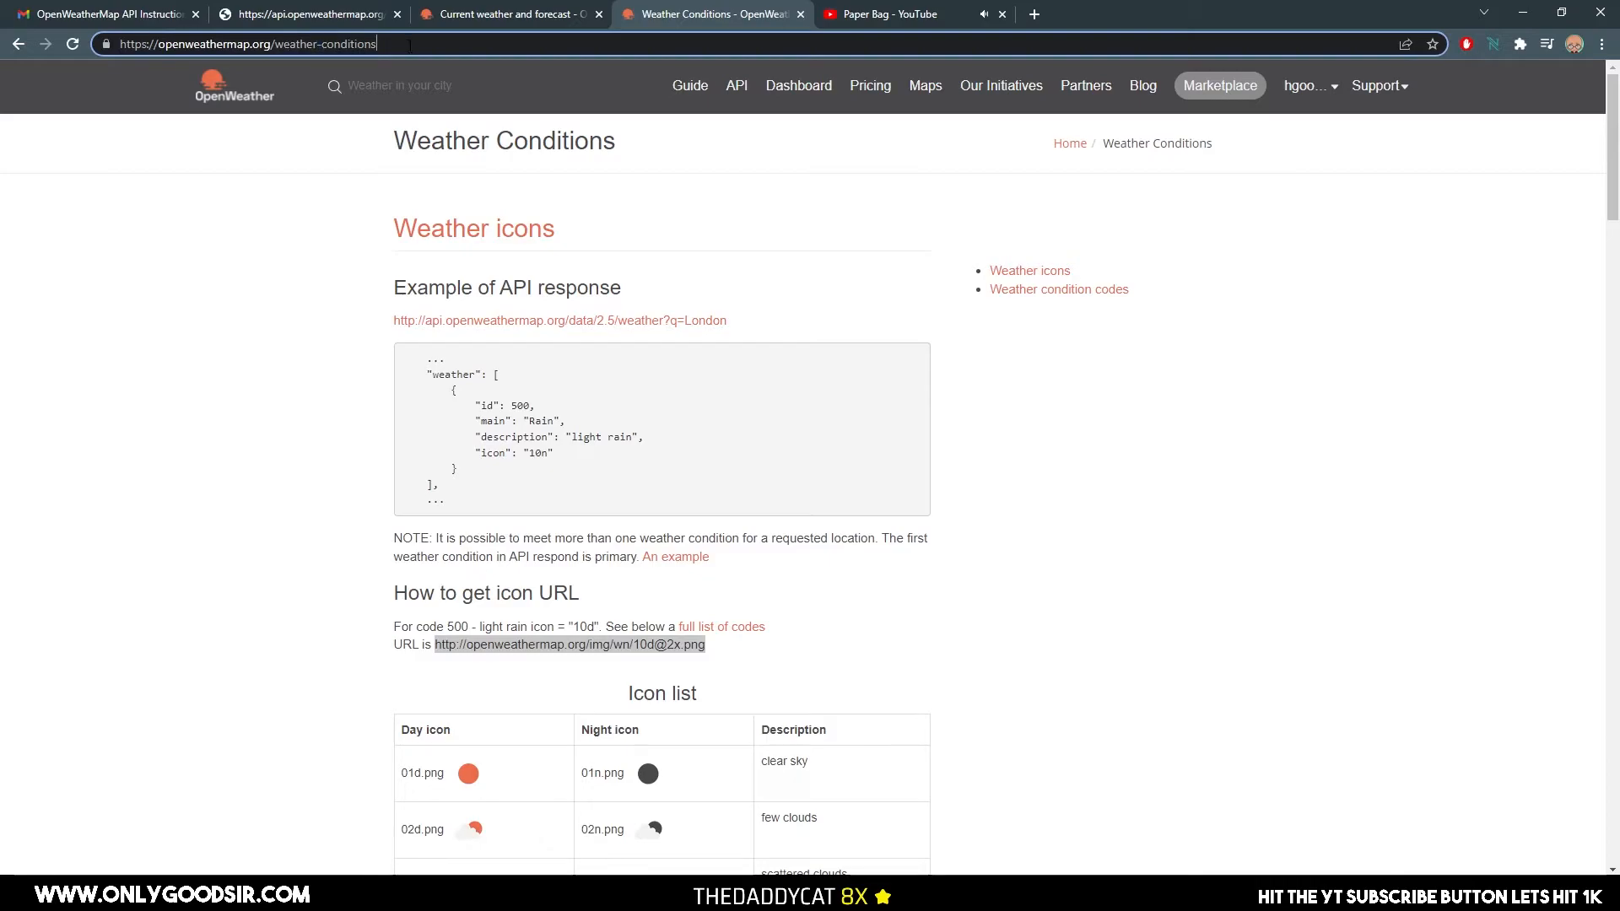
{"action": "left_click_drag", "start_coordinate": [409, 45], "coordinate": [277, 46]}
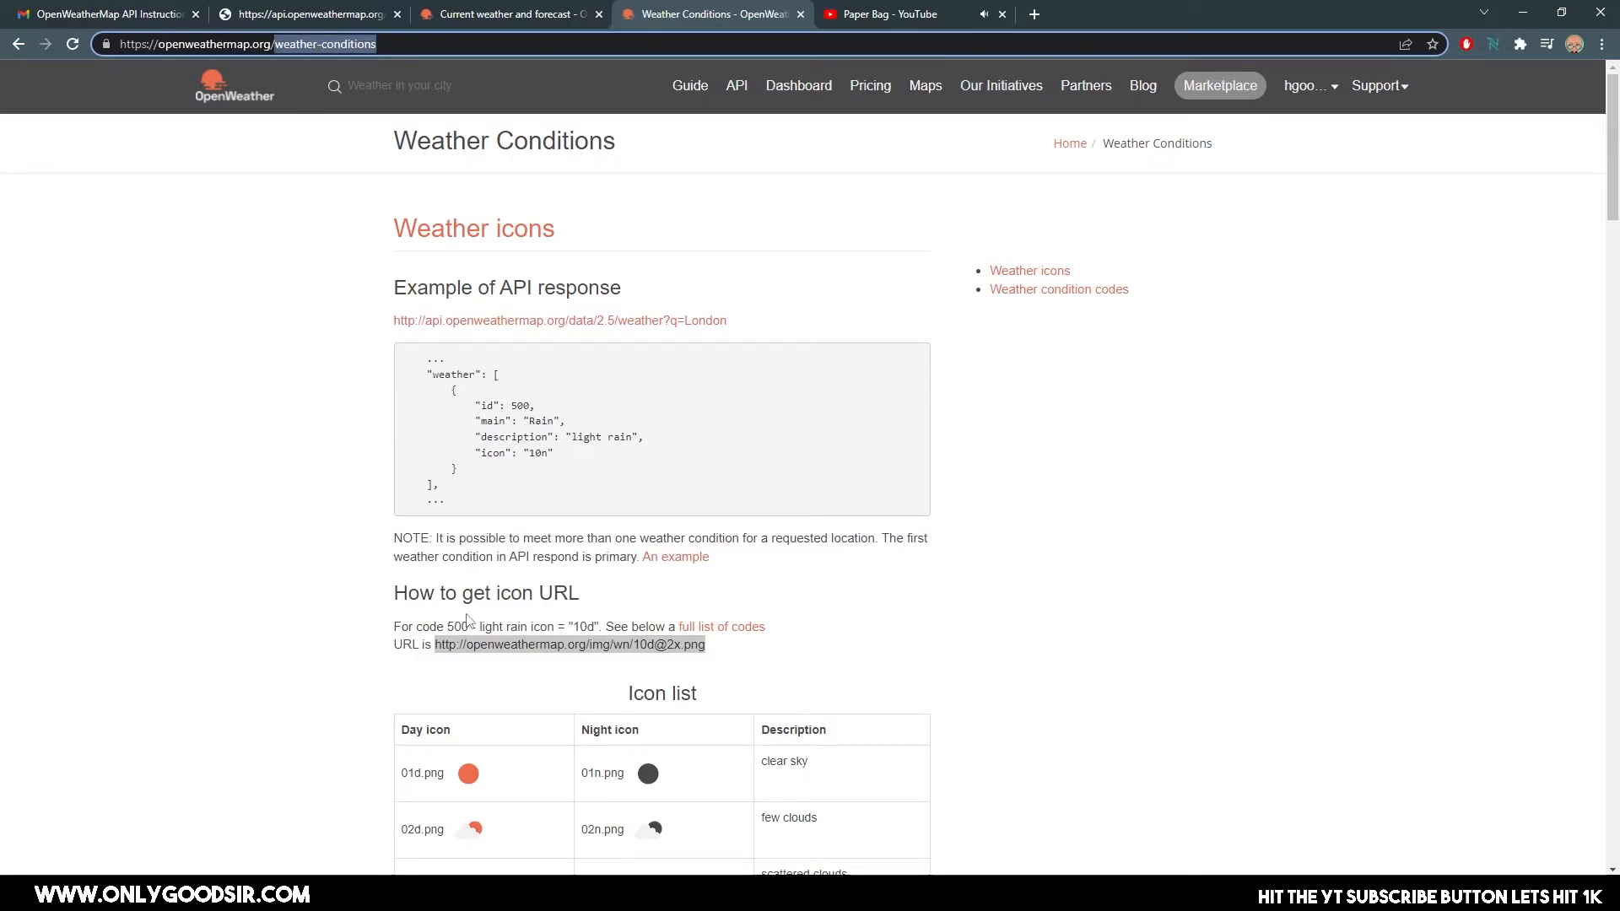
{"action": "left_click", "coordinate": [573, 650]}
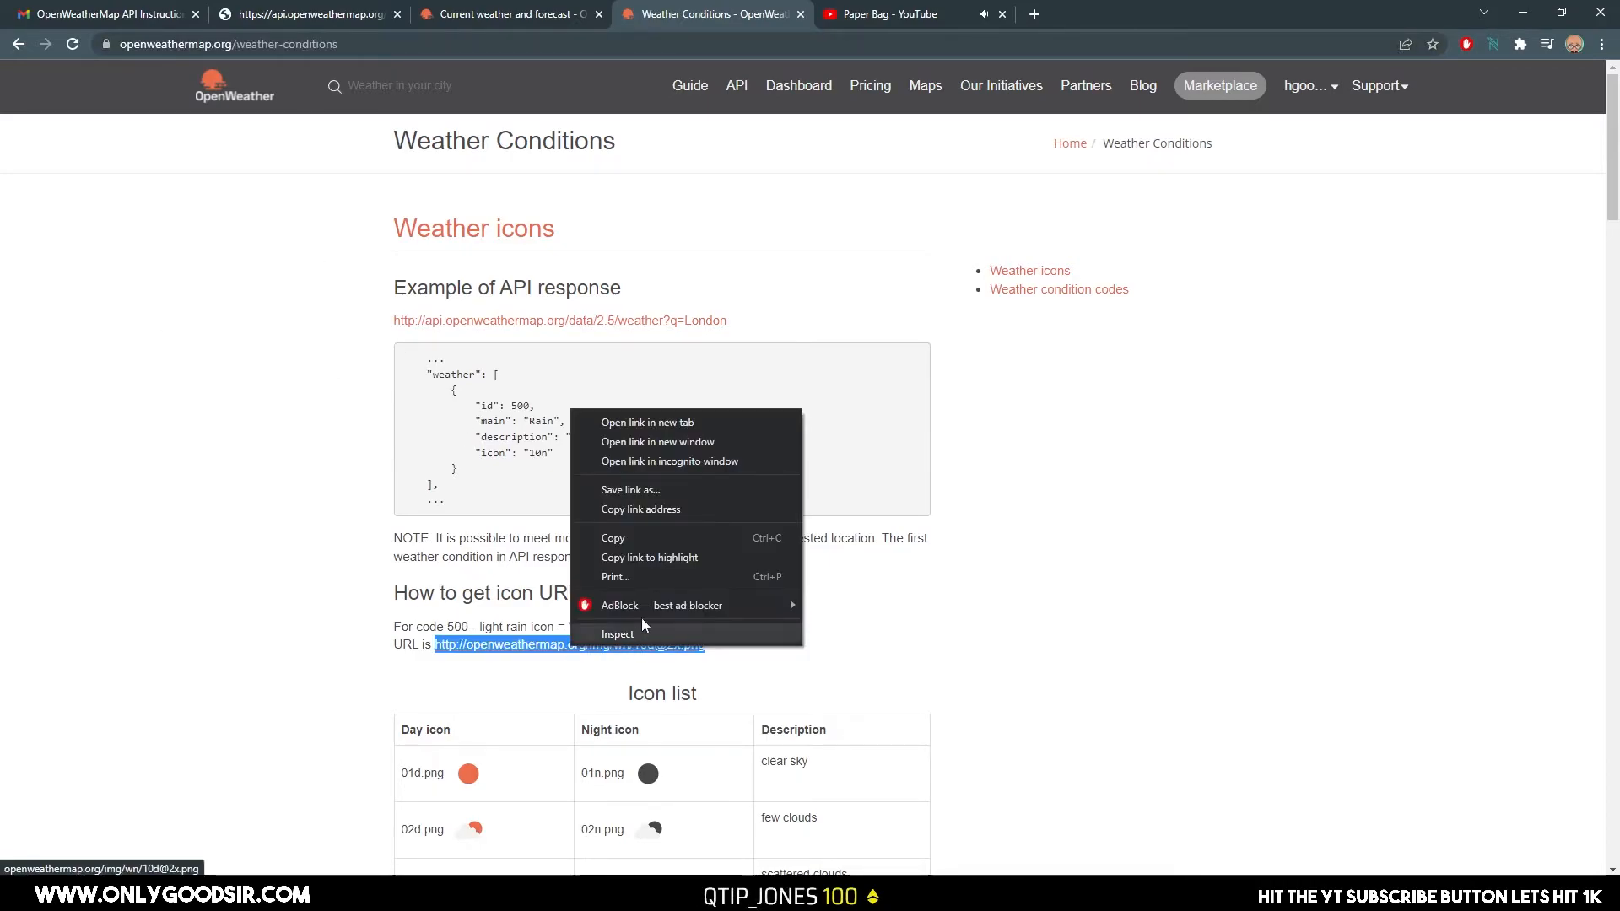
{"action": "left_click", "coordinate": [636, 537]}
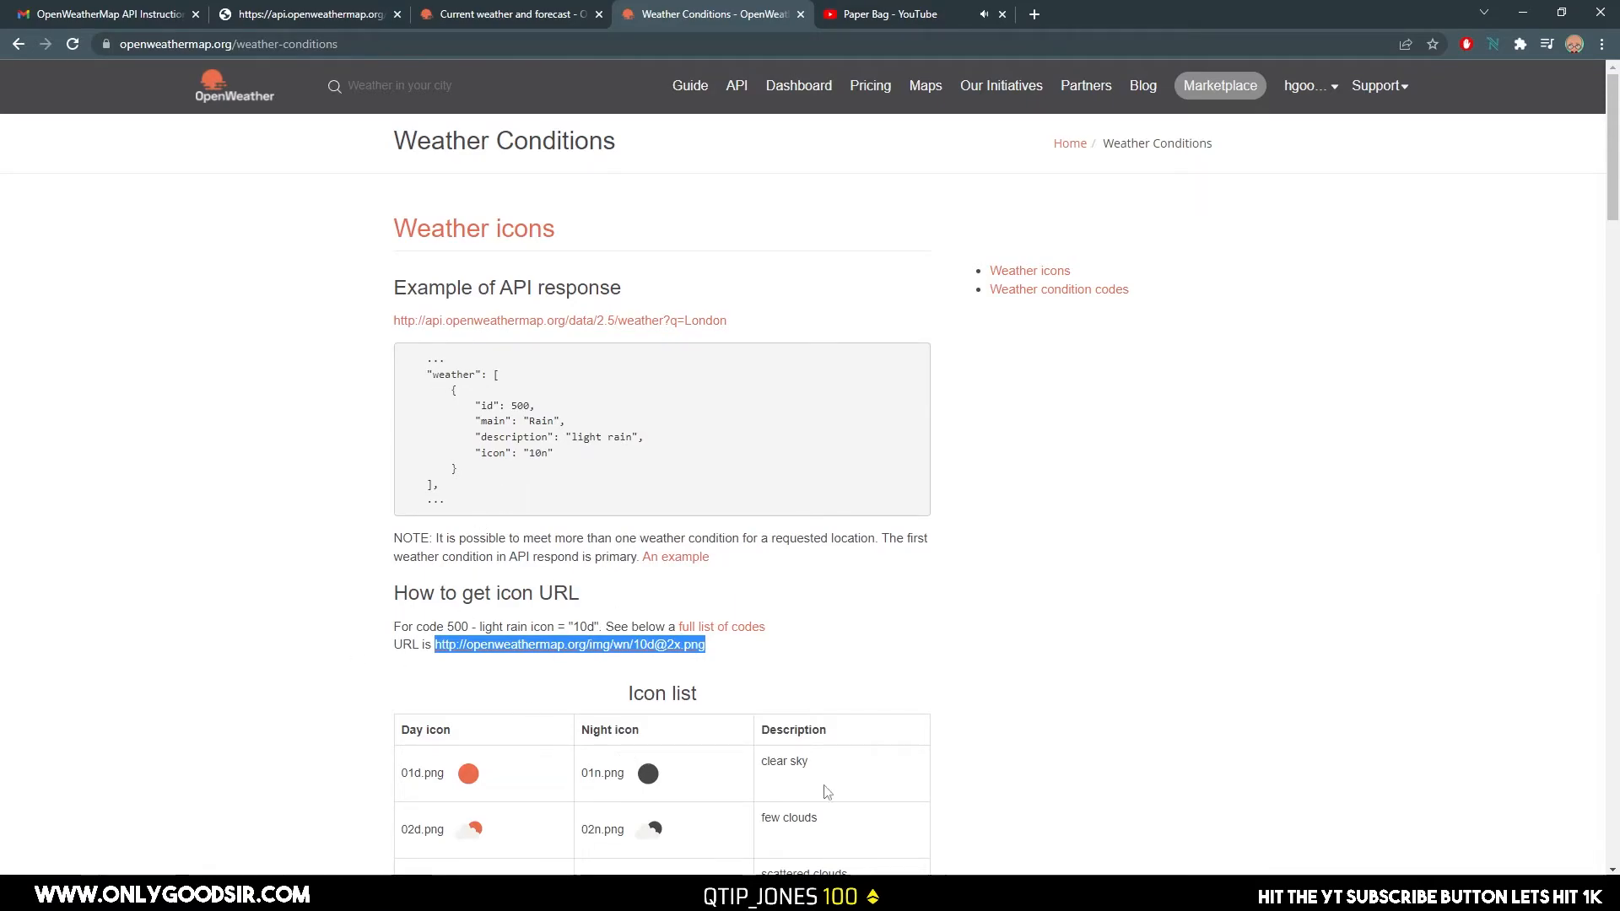
Switch back to Ventuz and replace the new Convert to Text node's format with the copied icon URL, widening the text editor.
{"action": "key", "text": "alt+Tab"}
{"action": "left_click_drag", "start_coordinate": [749, 394], "coordinate": [750, 390]}
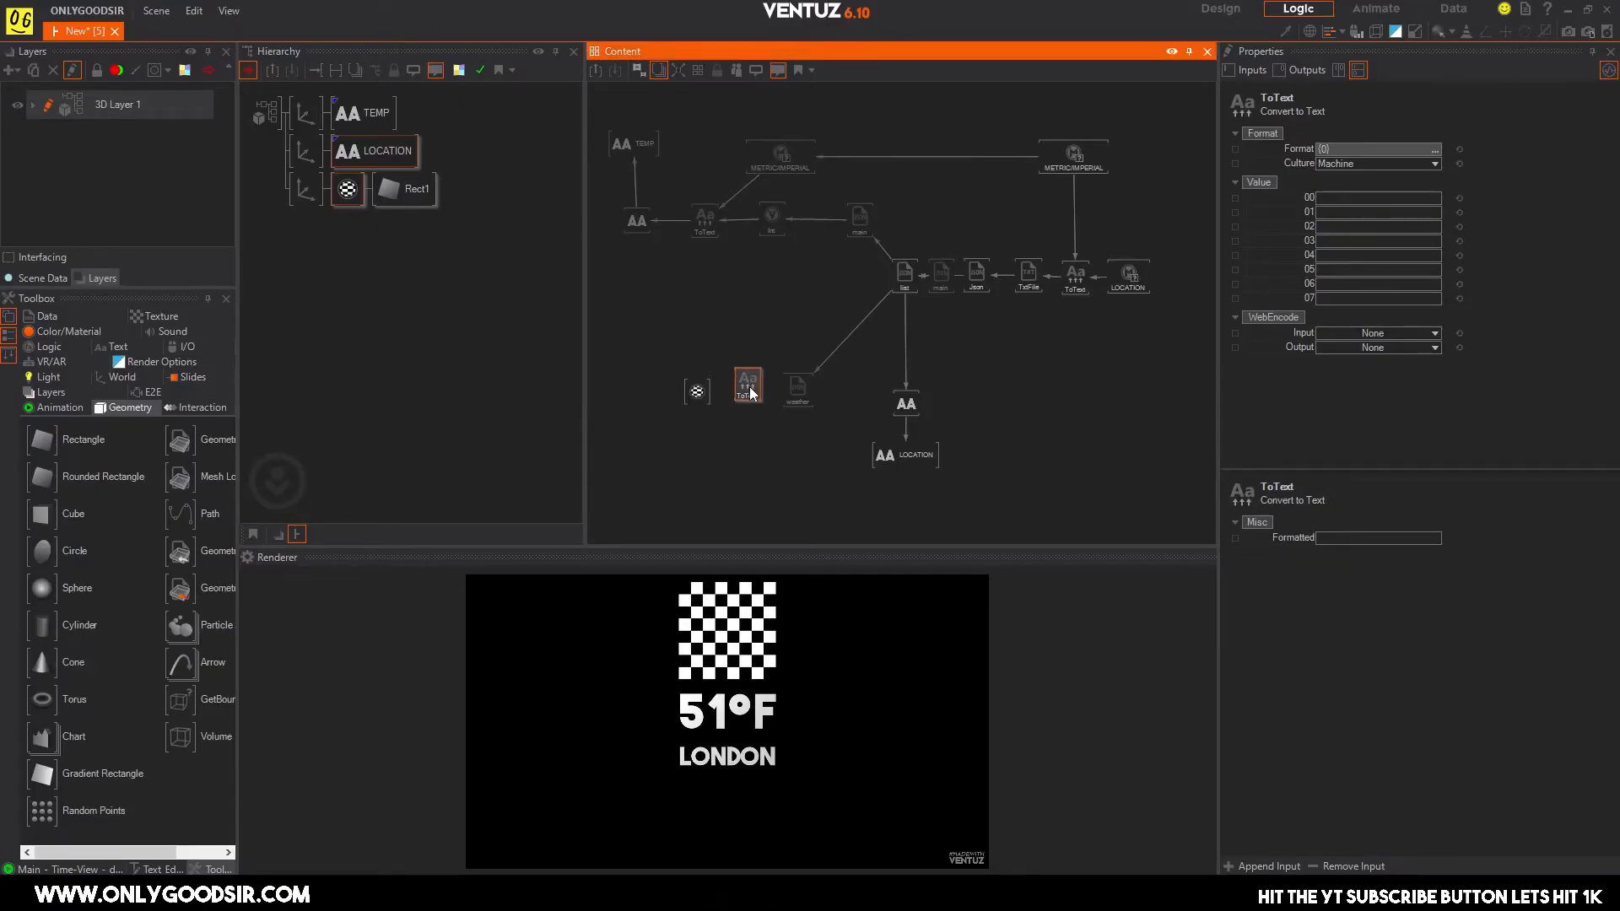
{"action": "left_click", "coordinate": [1434, 149]}
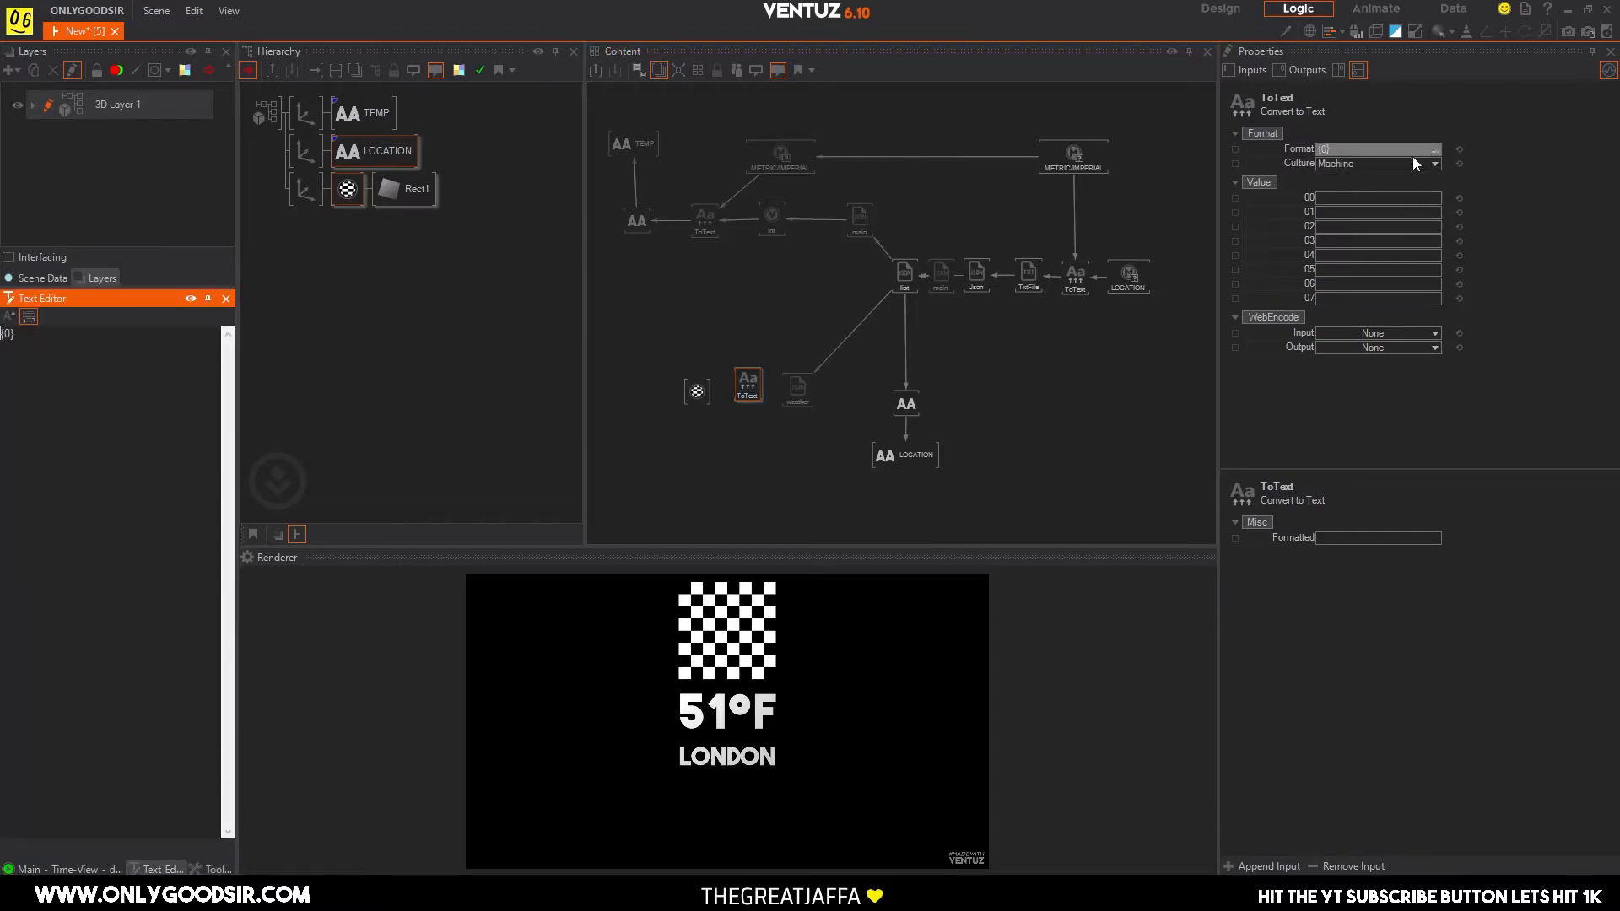
{"action": "left_click_drag", "start_coordinate": [238, 385], "coordinate": [494, 383]}
{"action": "left_click_drag", "start_coordinate": [34, 337], "coordinate": [2, 341]}
{"action": "key", "text": "ctrl+v"}
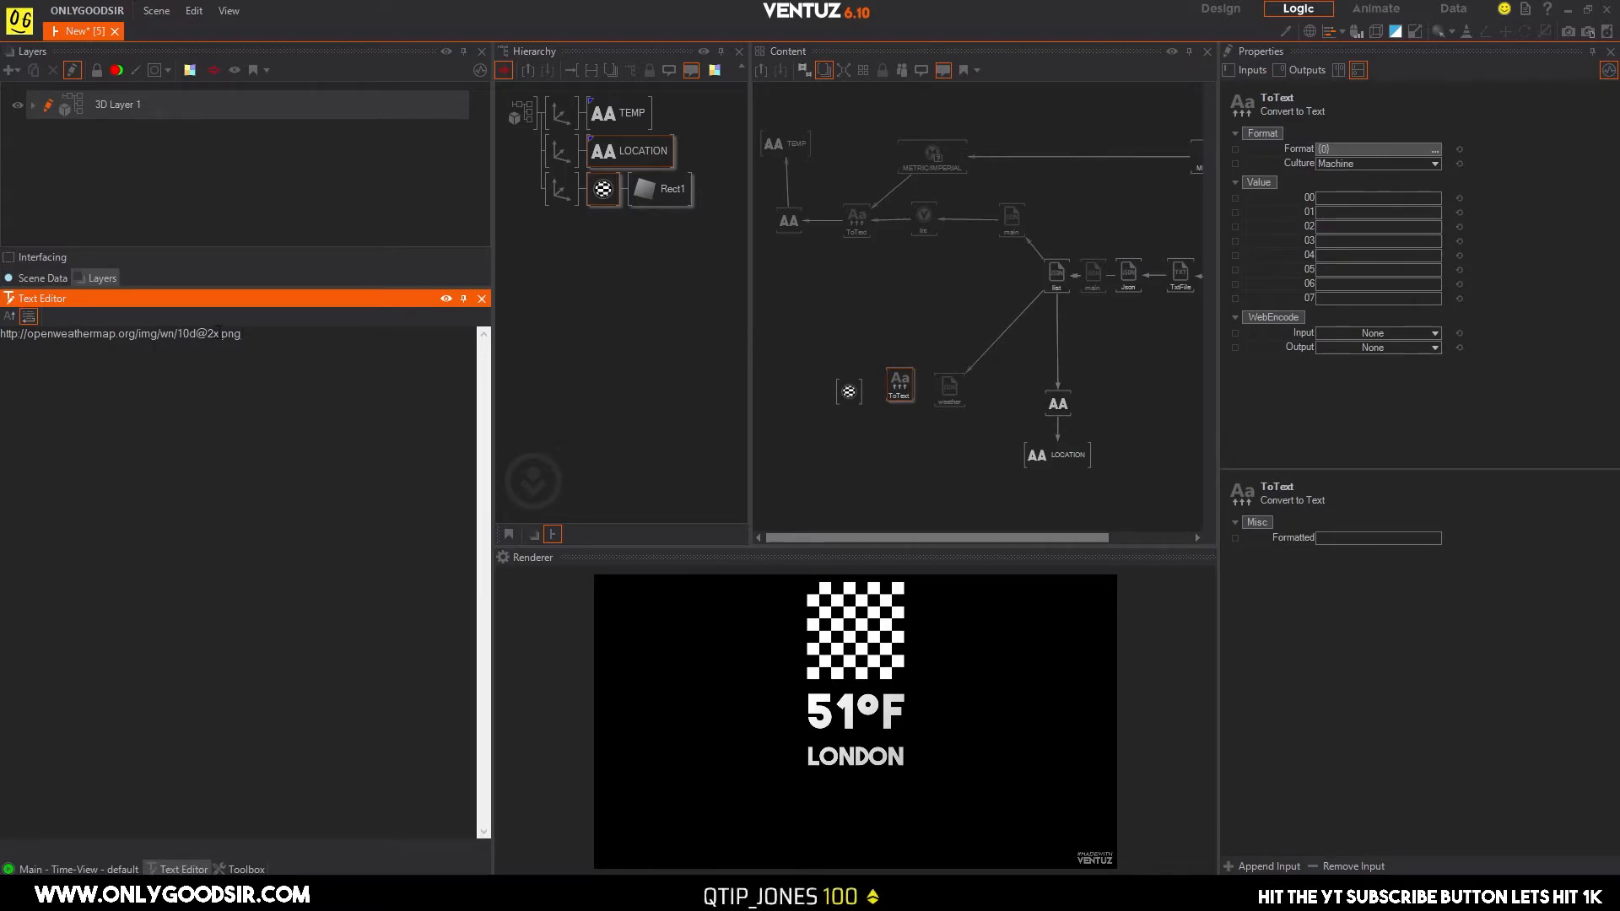
{"action": "left_click_drag", "start_coordinate": [218, 334], "coordinate": [184, 336]}
{"action": "left_click", "coordinate": [951, 390]}
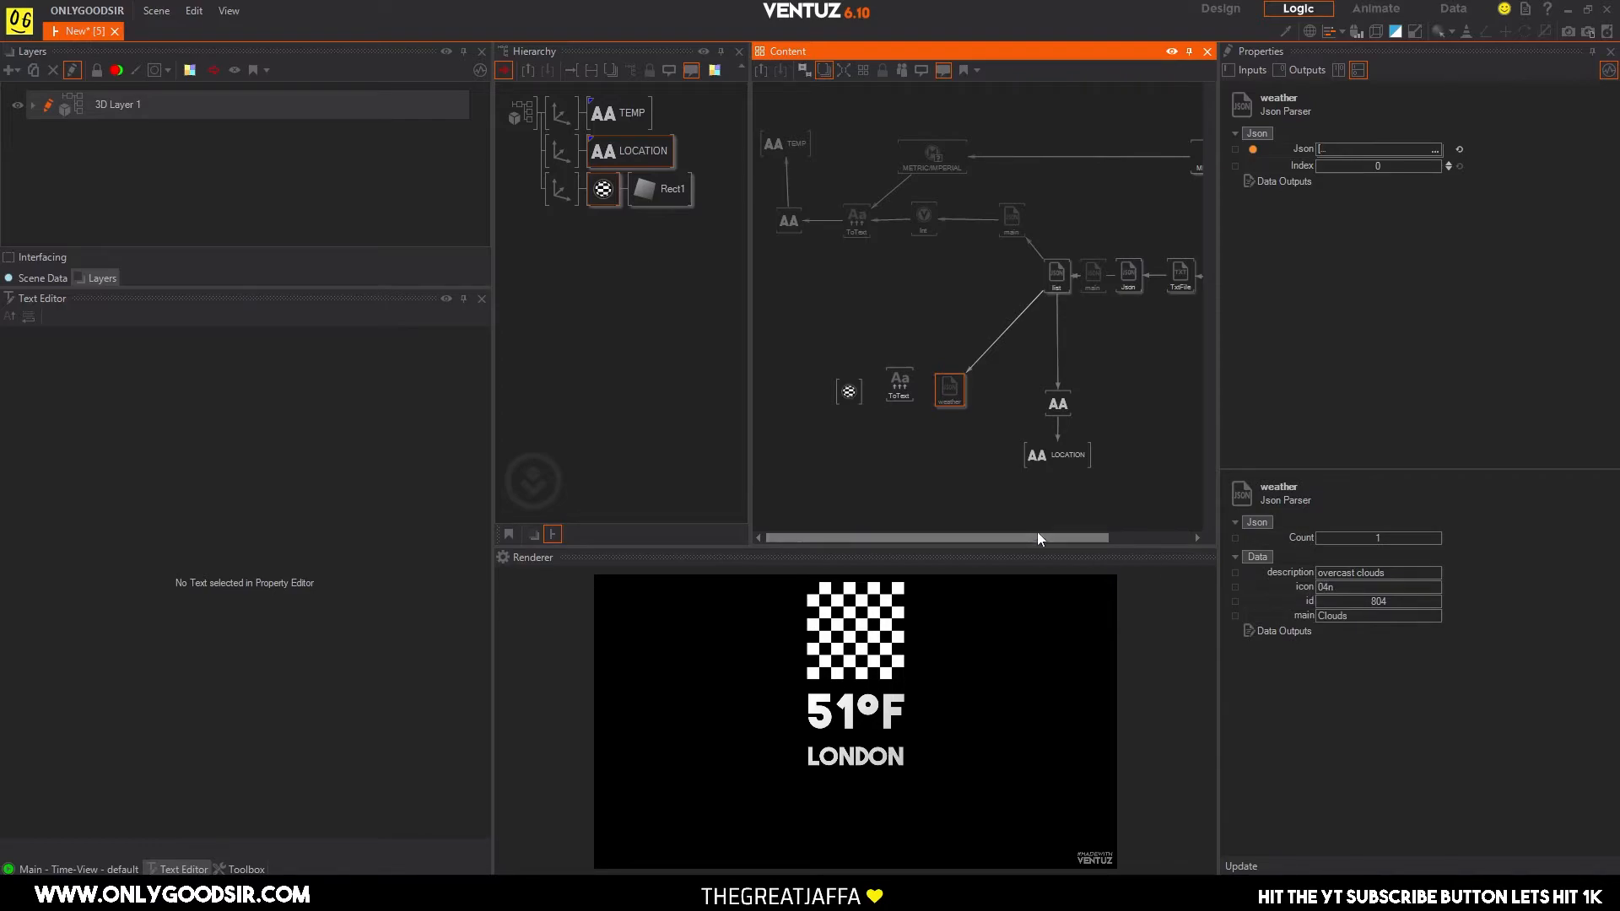
{"action": "left_click", "coordinate": [899, 384]}
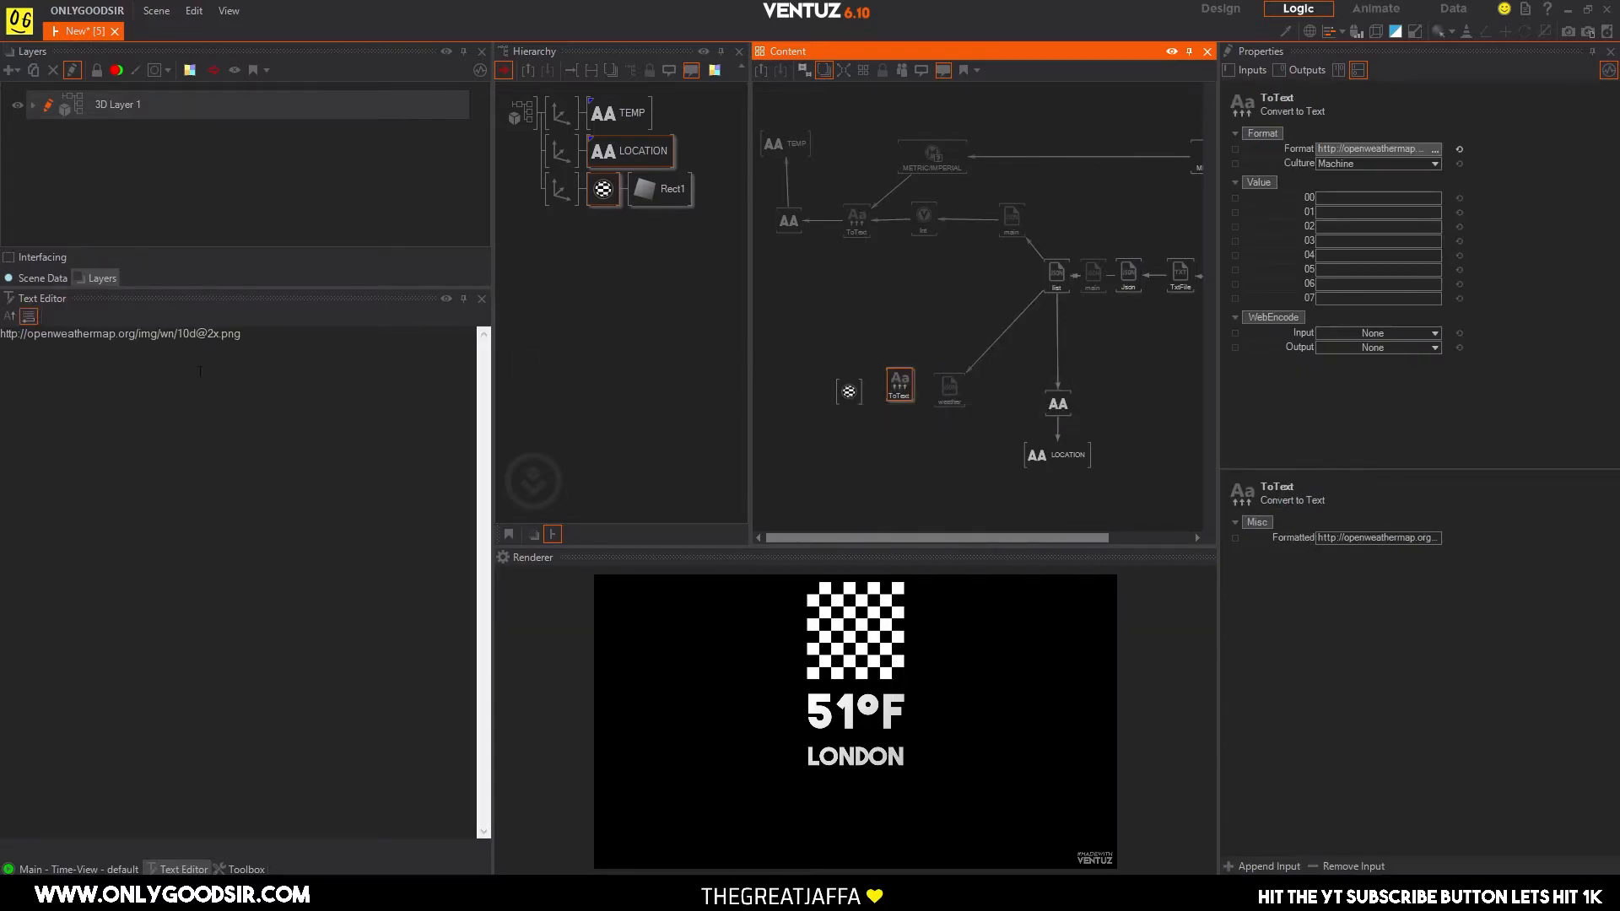
{"action": "double_click", "coordinate": [200, 334]}
{"action": "left_click_drag", "start_coordinate": [201, 334], "coordinate": [184, 334]}
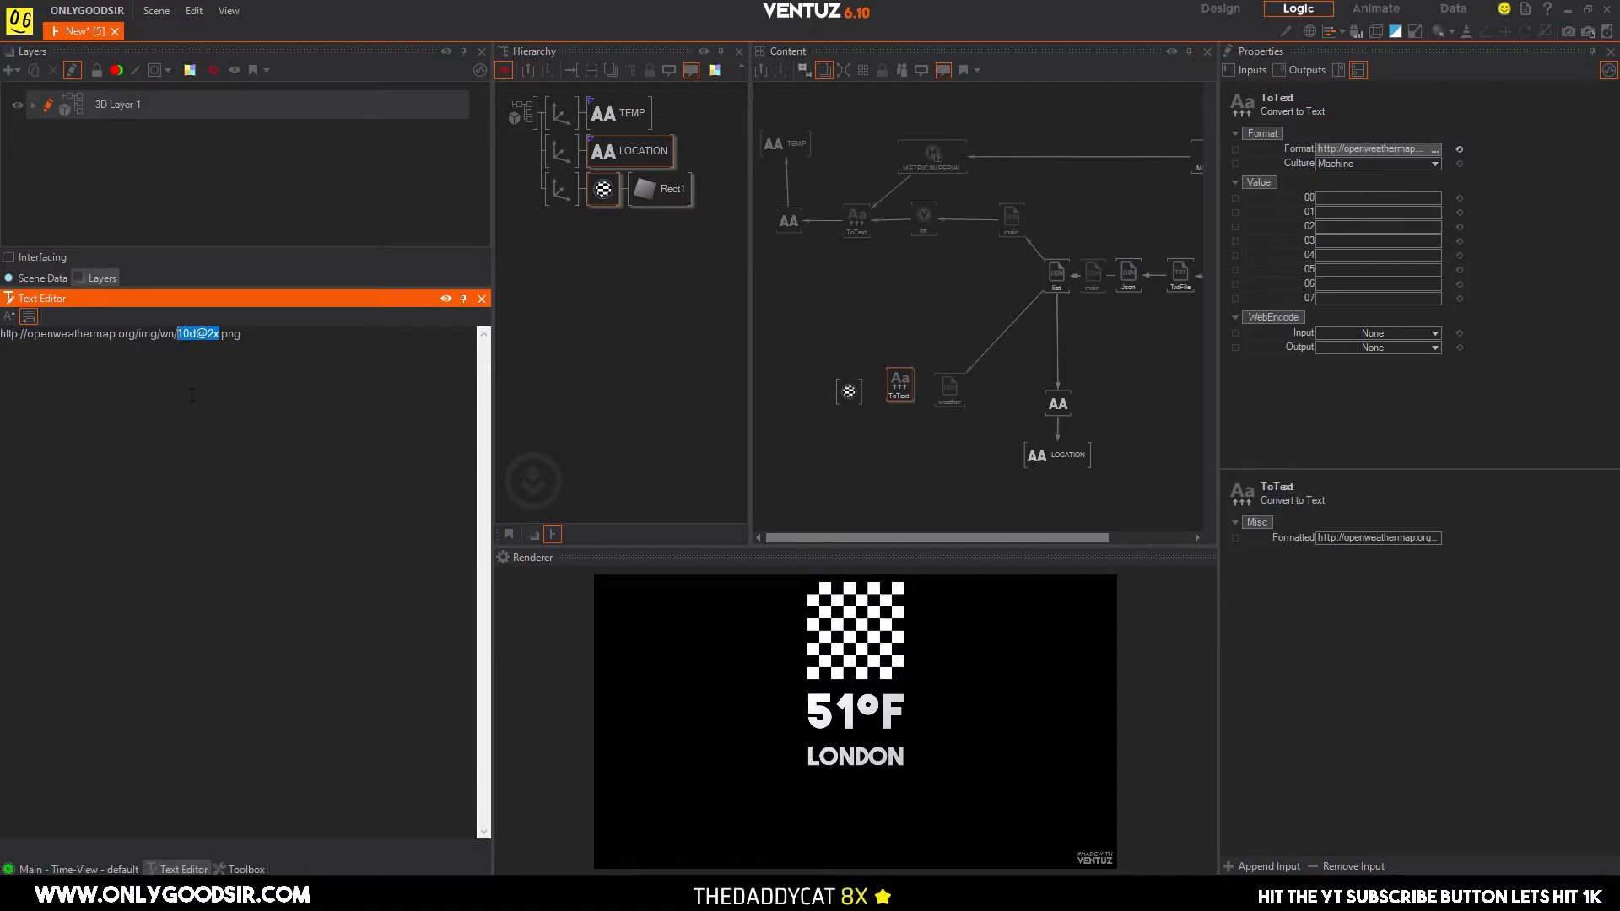
{"action": "key", "text": "BackSpace"}
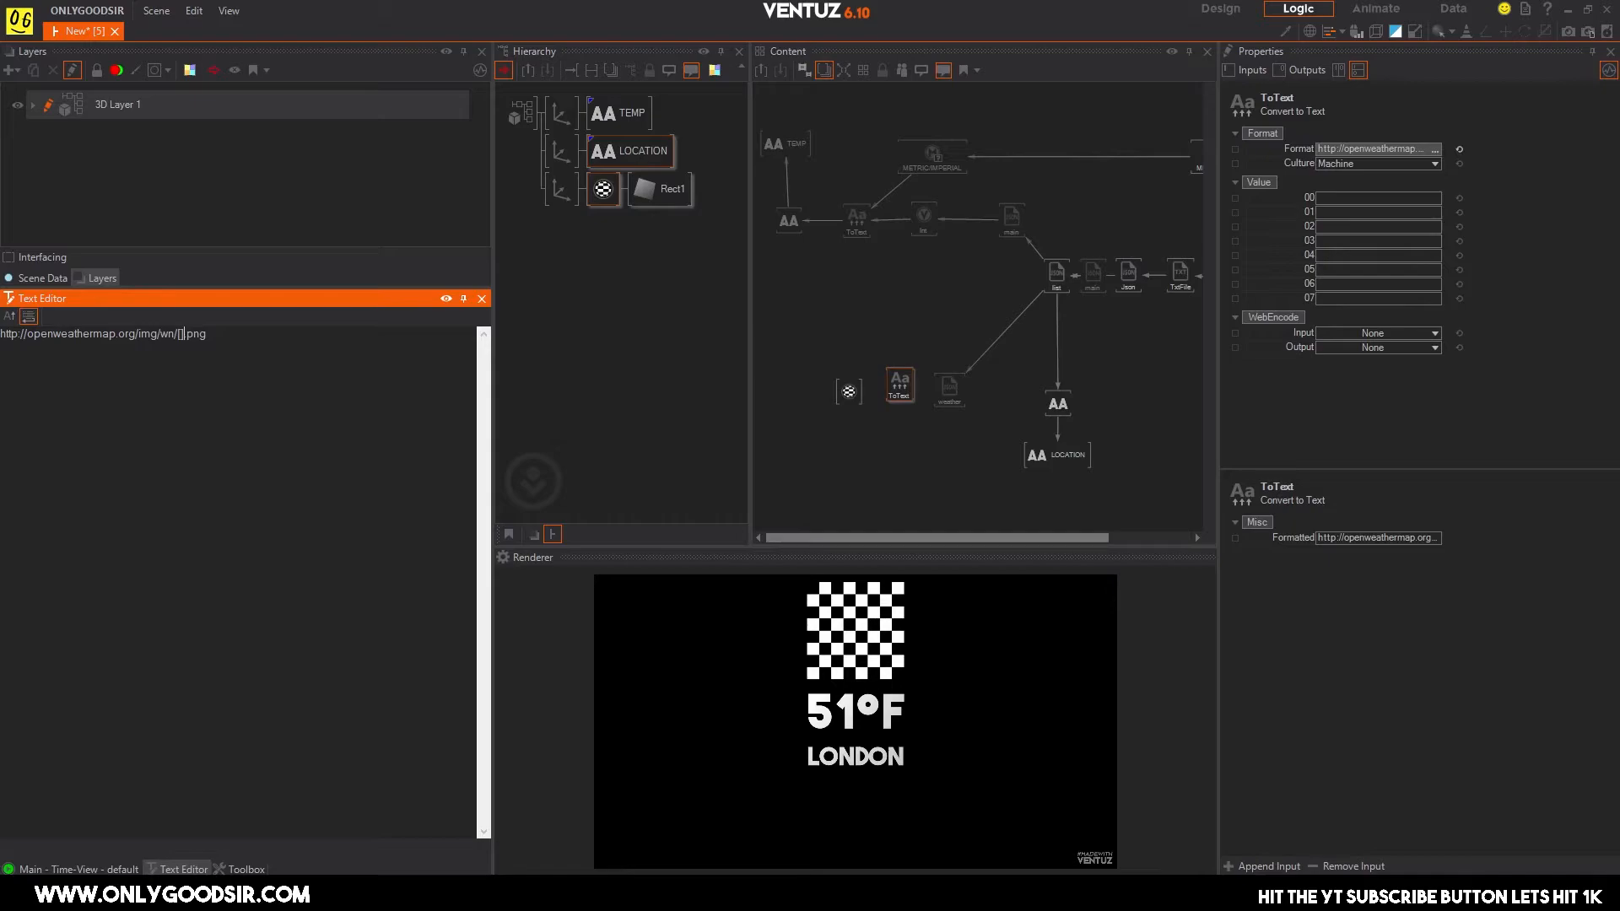
{"action": "type", "text": "{}"}
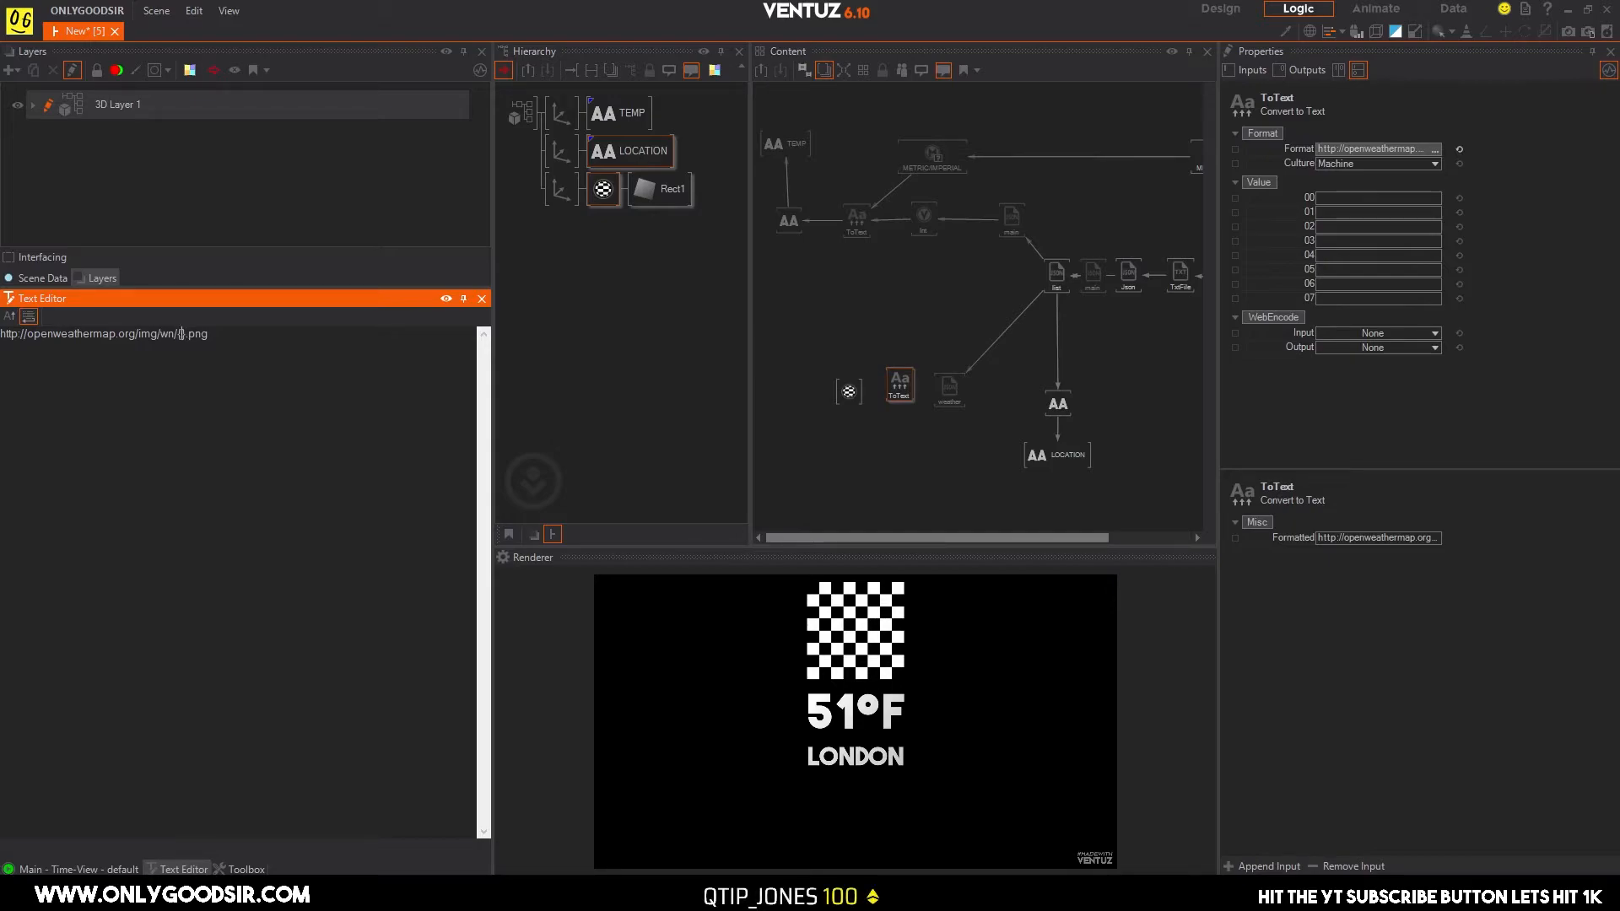
{"action": "type", "text": "0"}
Bind the weather parser's icon output to value 00 of the icon URL's Convert to Text node.
{"action": "left_click", "coordinate": [911, 457]}
{"action": "left_click_drag", "start_coordinate": [902, 386], "coordinate": [897, 371]}
{"action": "left_click_drag", "start_coordinate": [1304, 198], "coordinate": [899, 398]}
{"action": "left_click", "coordinate": [983, 439]}
{"action": "left_click", "coordinate": [898, 387]}
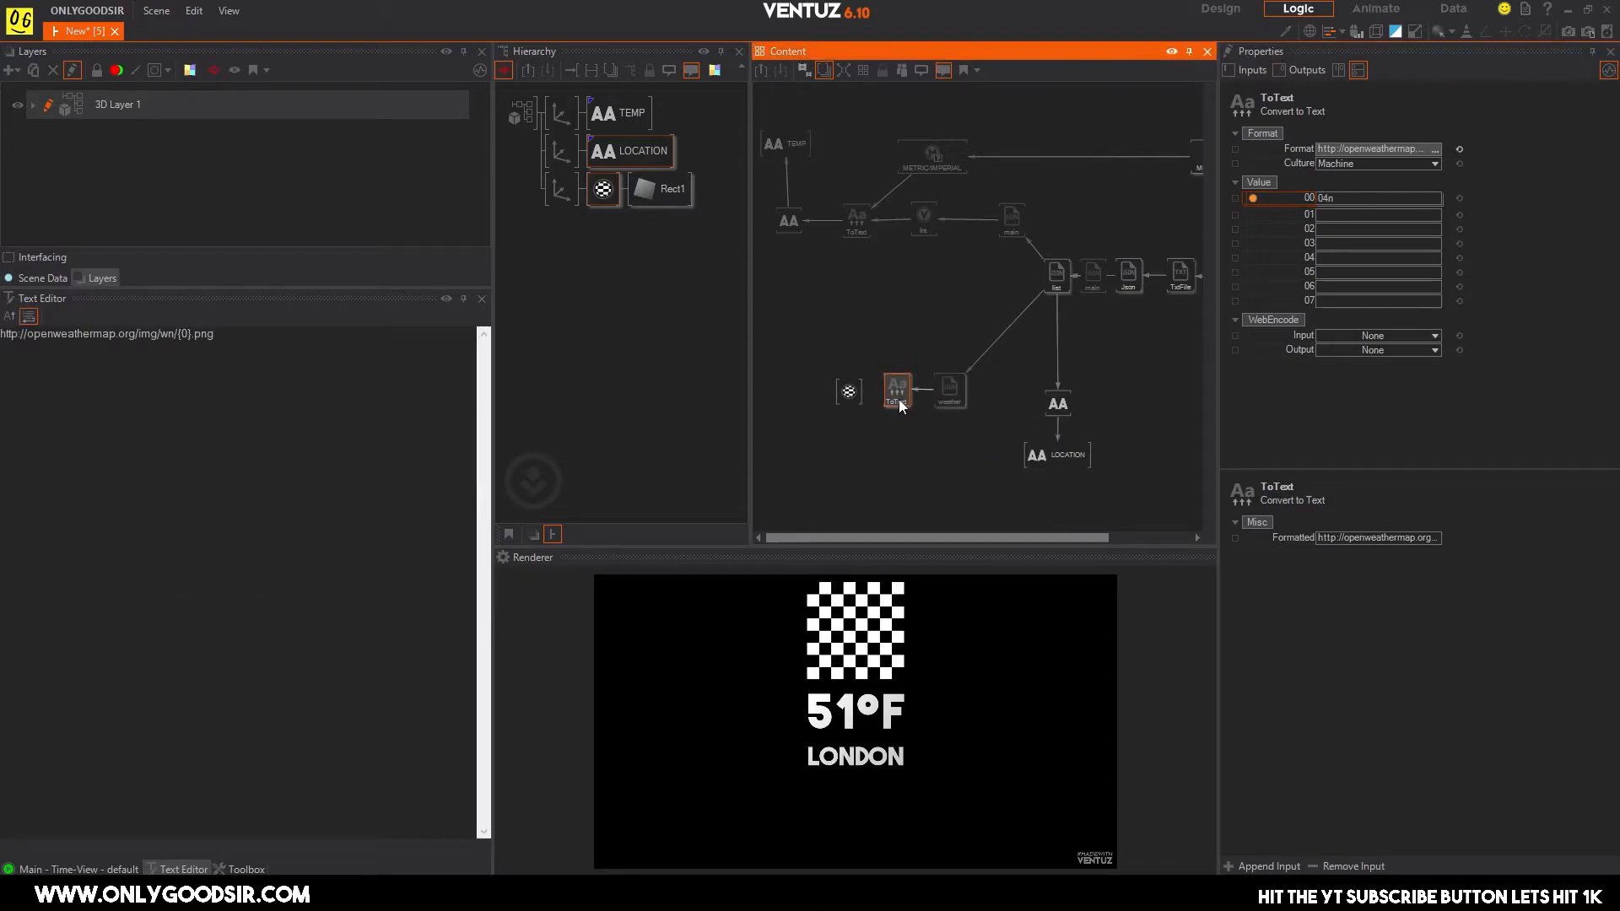
Bind the Convert to Text node's formatted icon URL to the File property of the rectangle material's texture loader.
{"action": "left_click", "coordinate": [851, 394]}
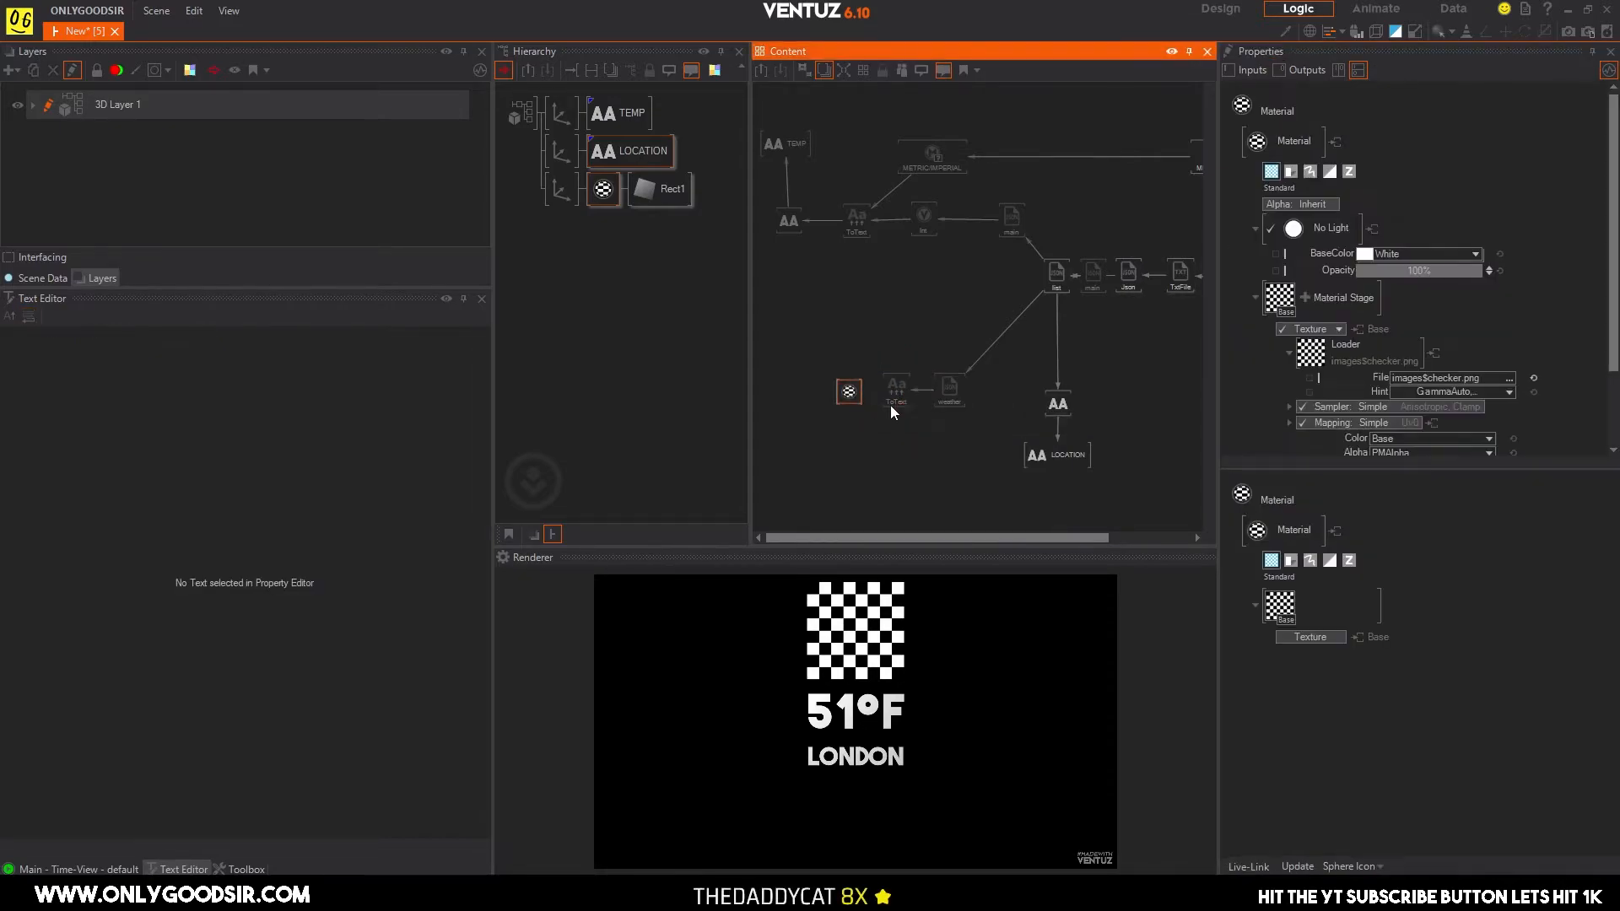
{"action": "left_click", "coordinate": [1358, 376]}
{"action": "left_click_drag", "start_coordinate": [1142, 445], "coordinate": [899, 393]}
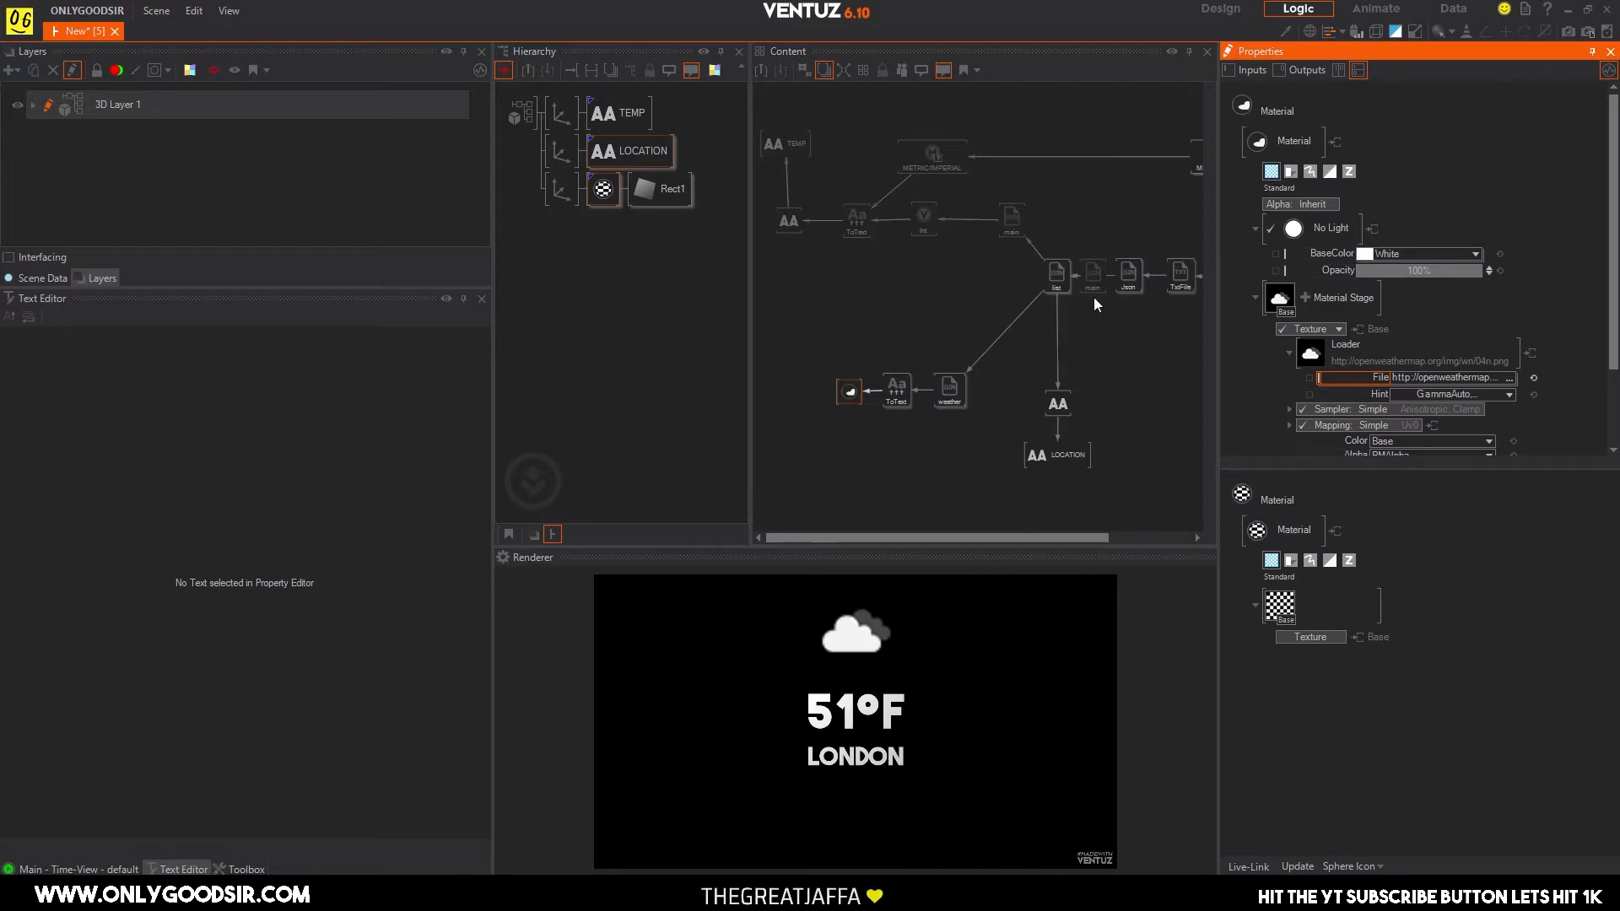
Set the METRIC/IMPERIAL multi switch's index to 0 for metric units.
{"action": "middle_click_drag", "start_coordinate": [1111, 311], "coordinate": [1021, 299]}
{"action": "left_click", "coordinate": [1119, 150]}
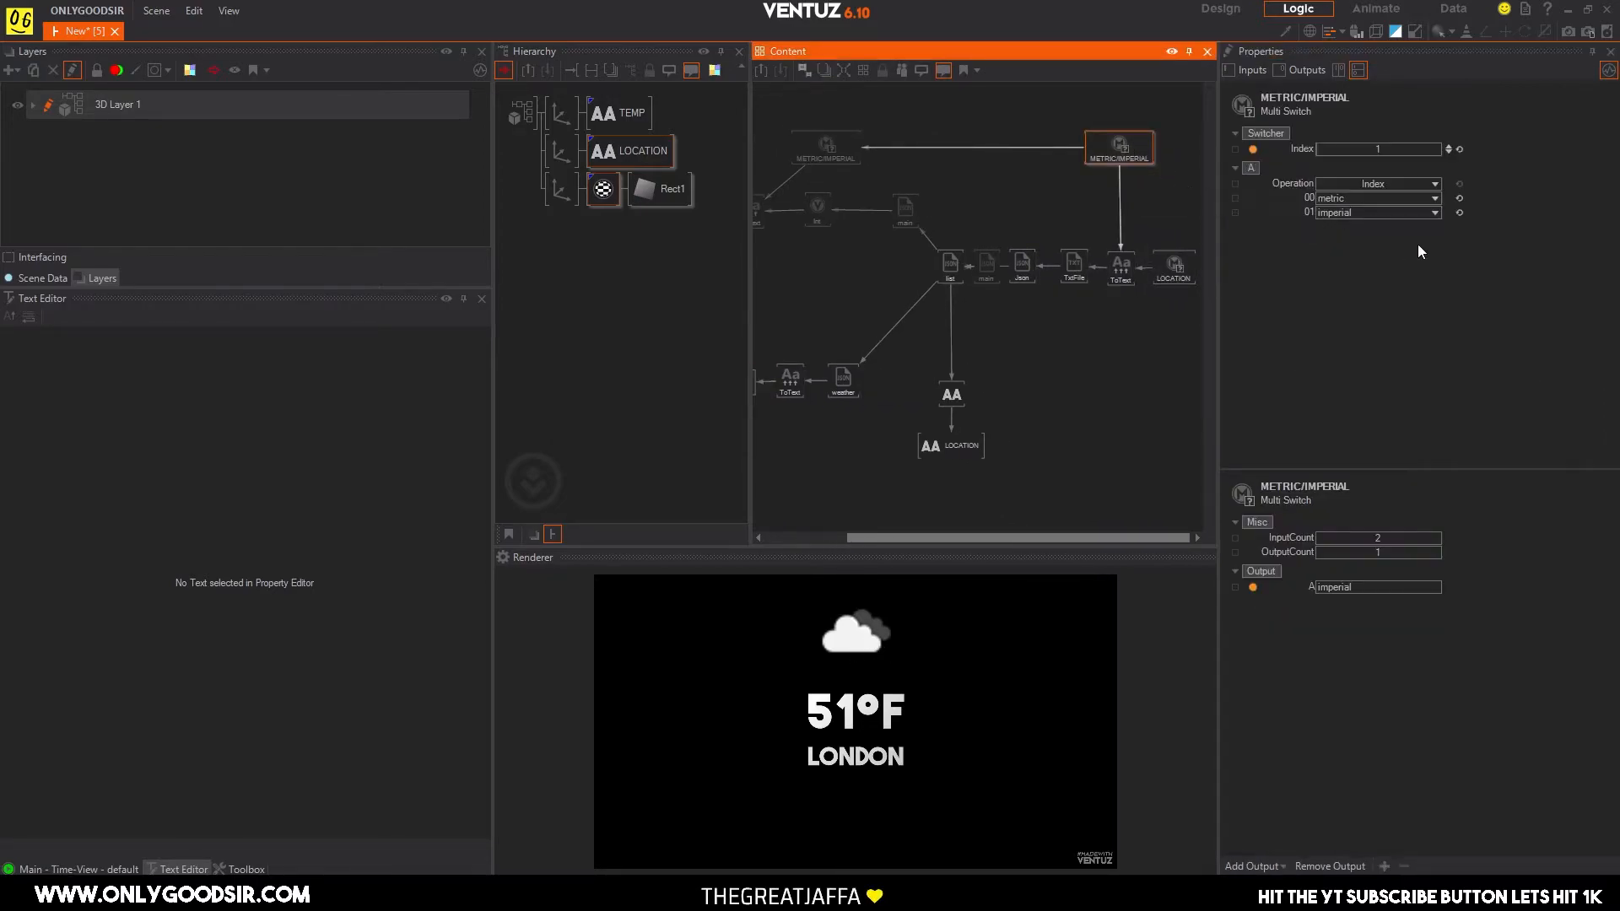
{"action": "left_click", "coordinate": [1448, 152]}
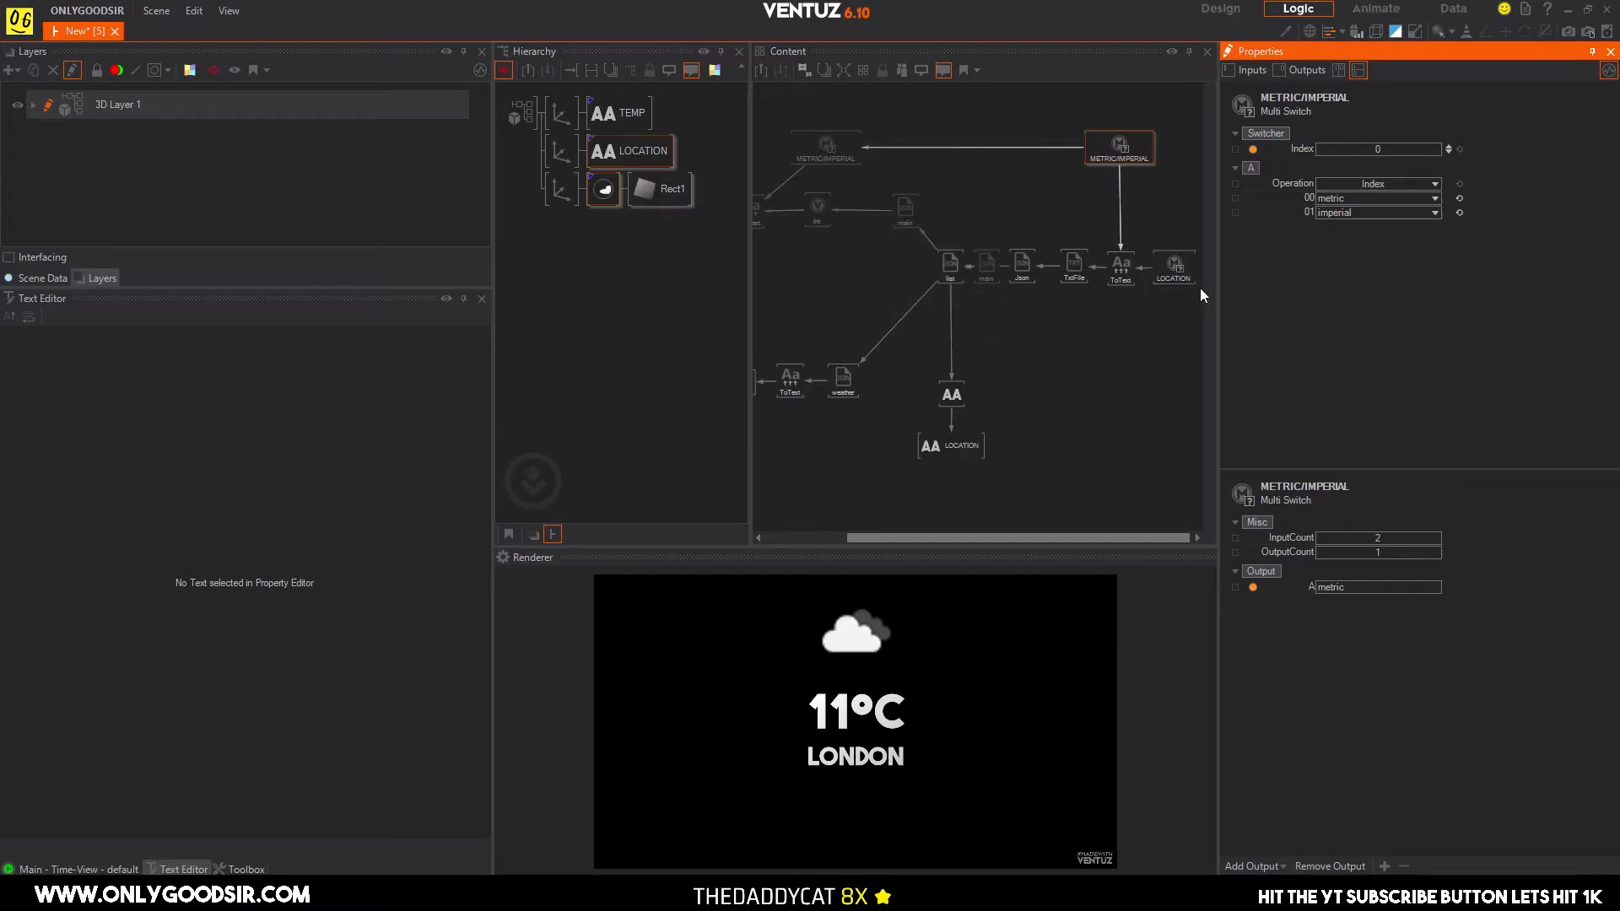
Check the rendered weather icon by stepping the LOCATION switch up through New York, Hong Kong and Berlin and back to New York.
{"action": "left_click", "coordinate": [1174, 267]}
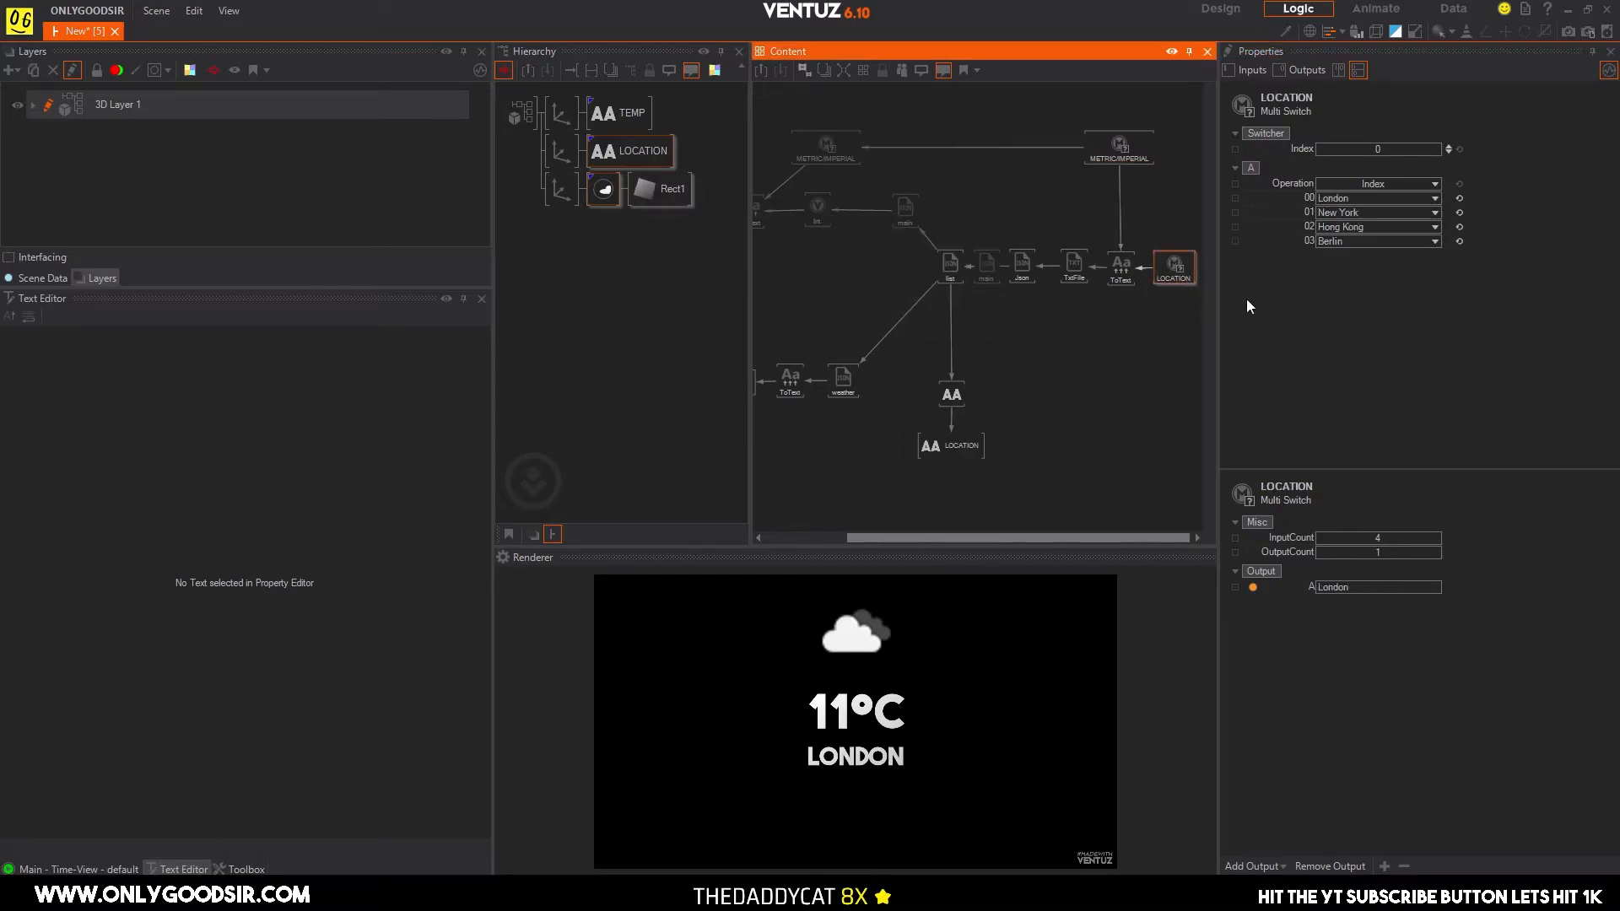
{"action": "left_click", "coordinate": [1449, 148]}
{"action": "left_click", "coordinate": [1448, 148]}
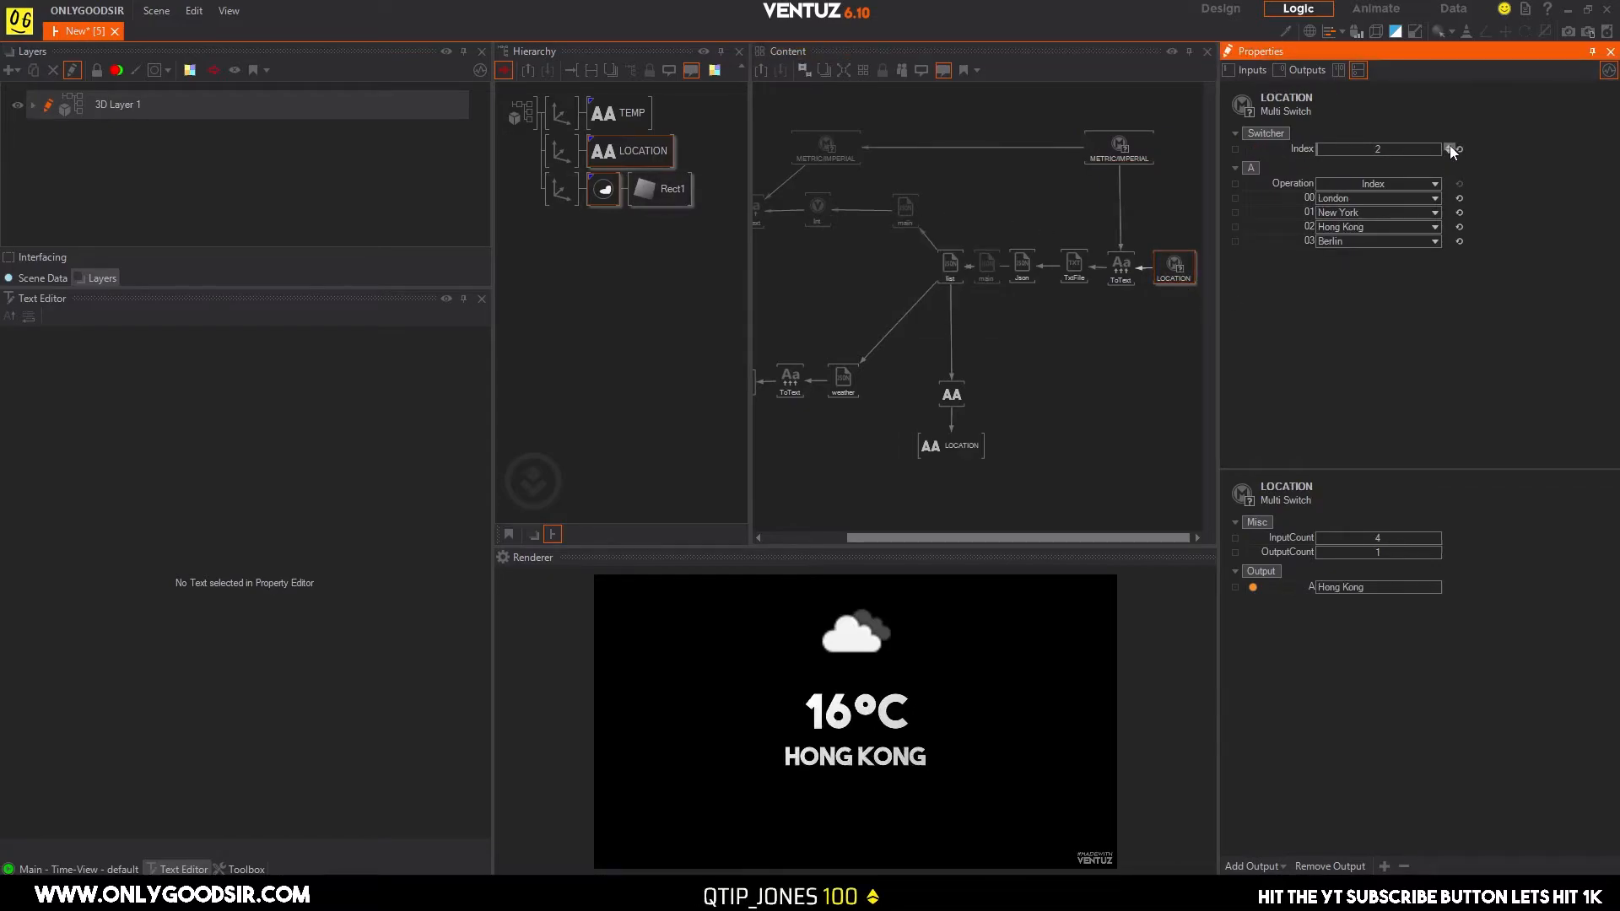
{"action": "left_click", "coordinate": [1448, 148]}
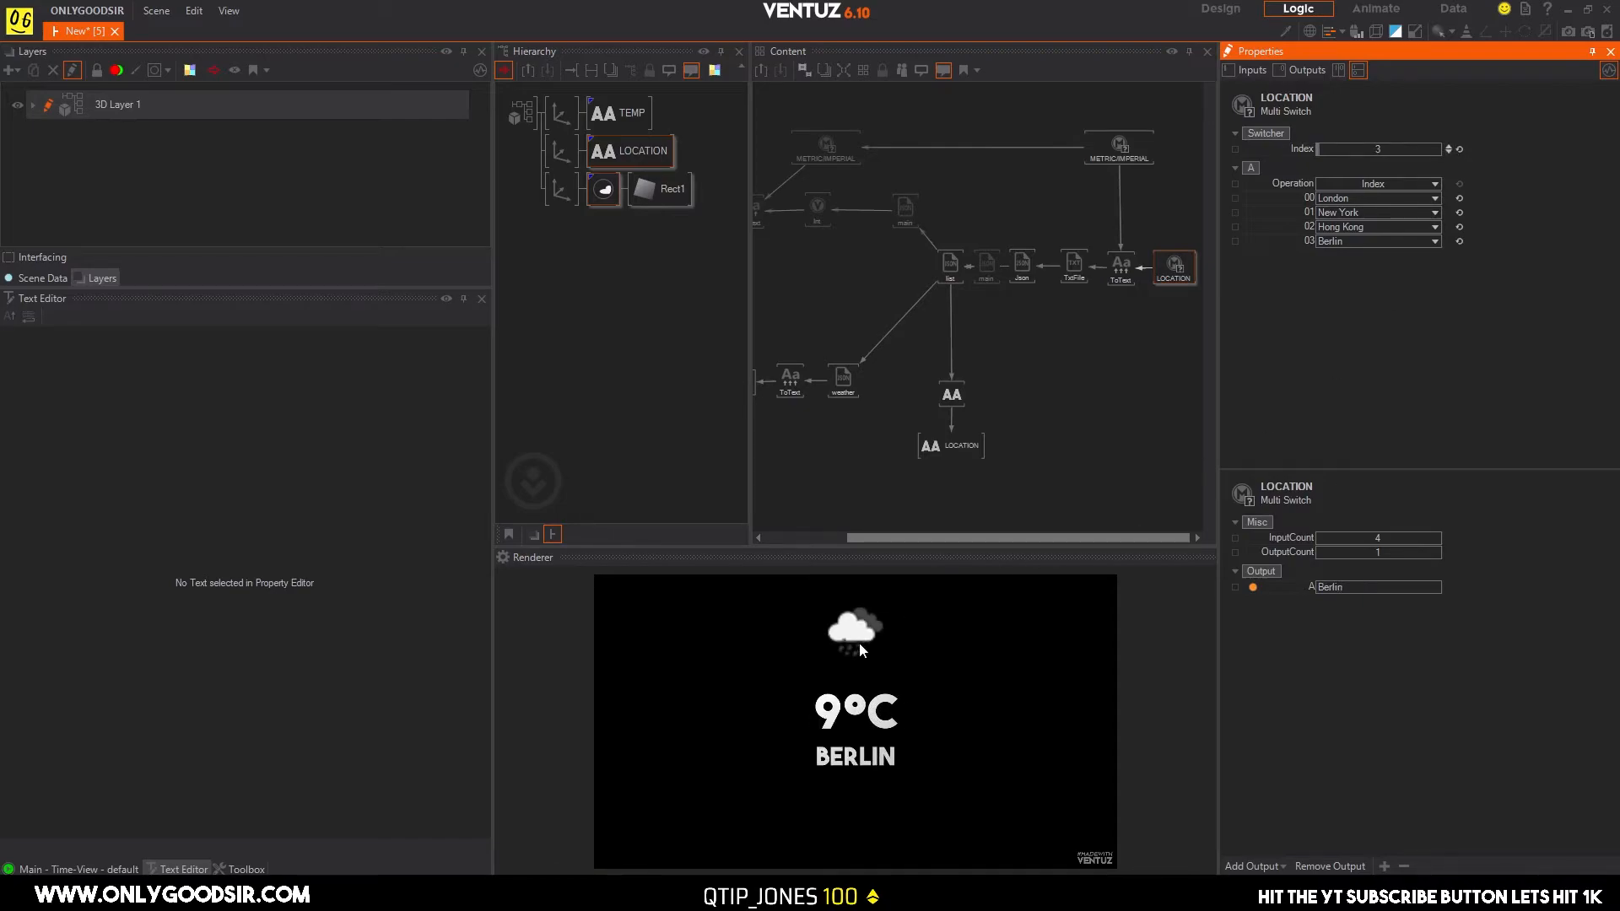
{"action": "left_click", "coordinate": [1448, 151]}
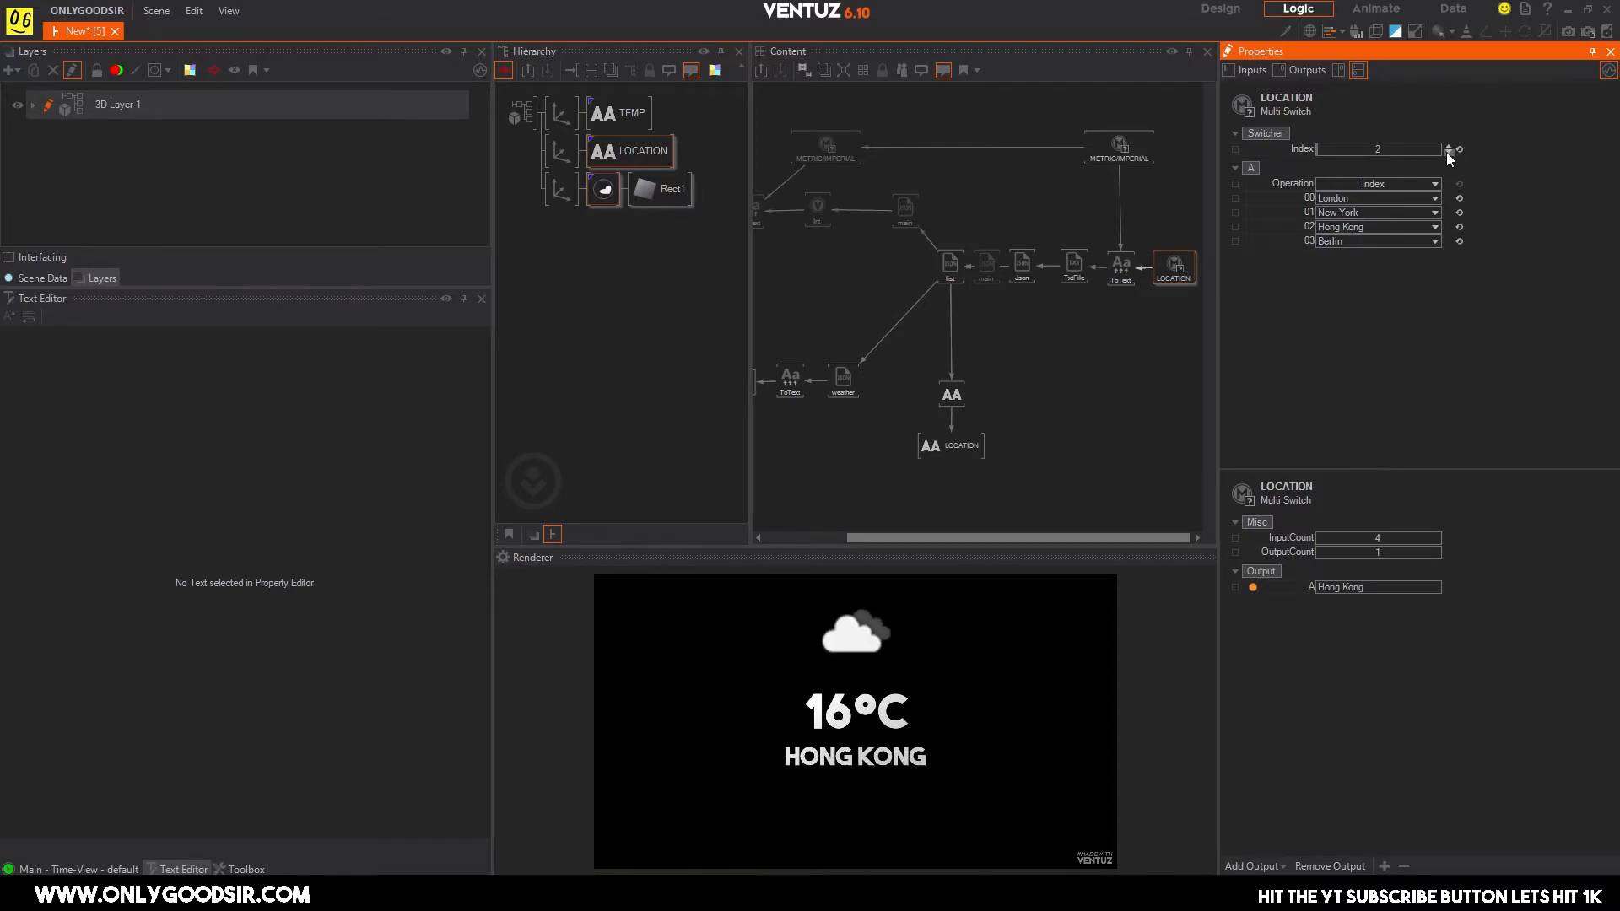
{"action": "left_click", "coordinate": [1448, 152]}
Change the LOCATION switch's entry 03 to China and set the switch index to 3.
{"action": "left_click", "coordinate": [1354, 244]}
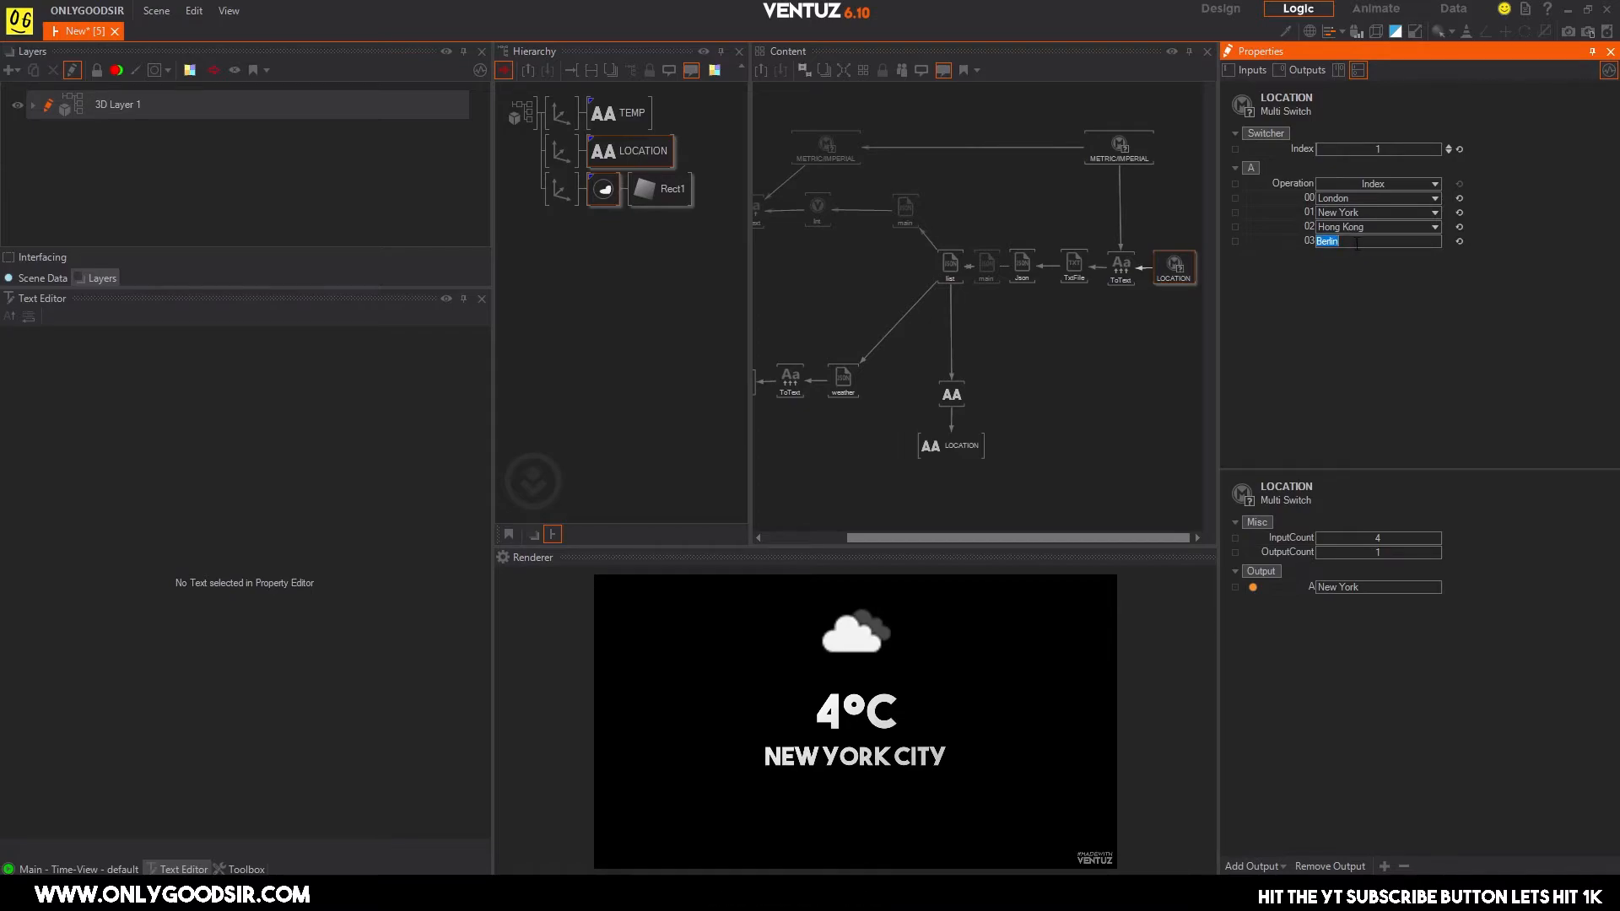
{"action": "type", "text": "Ch"}
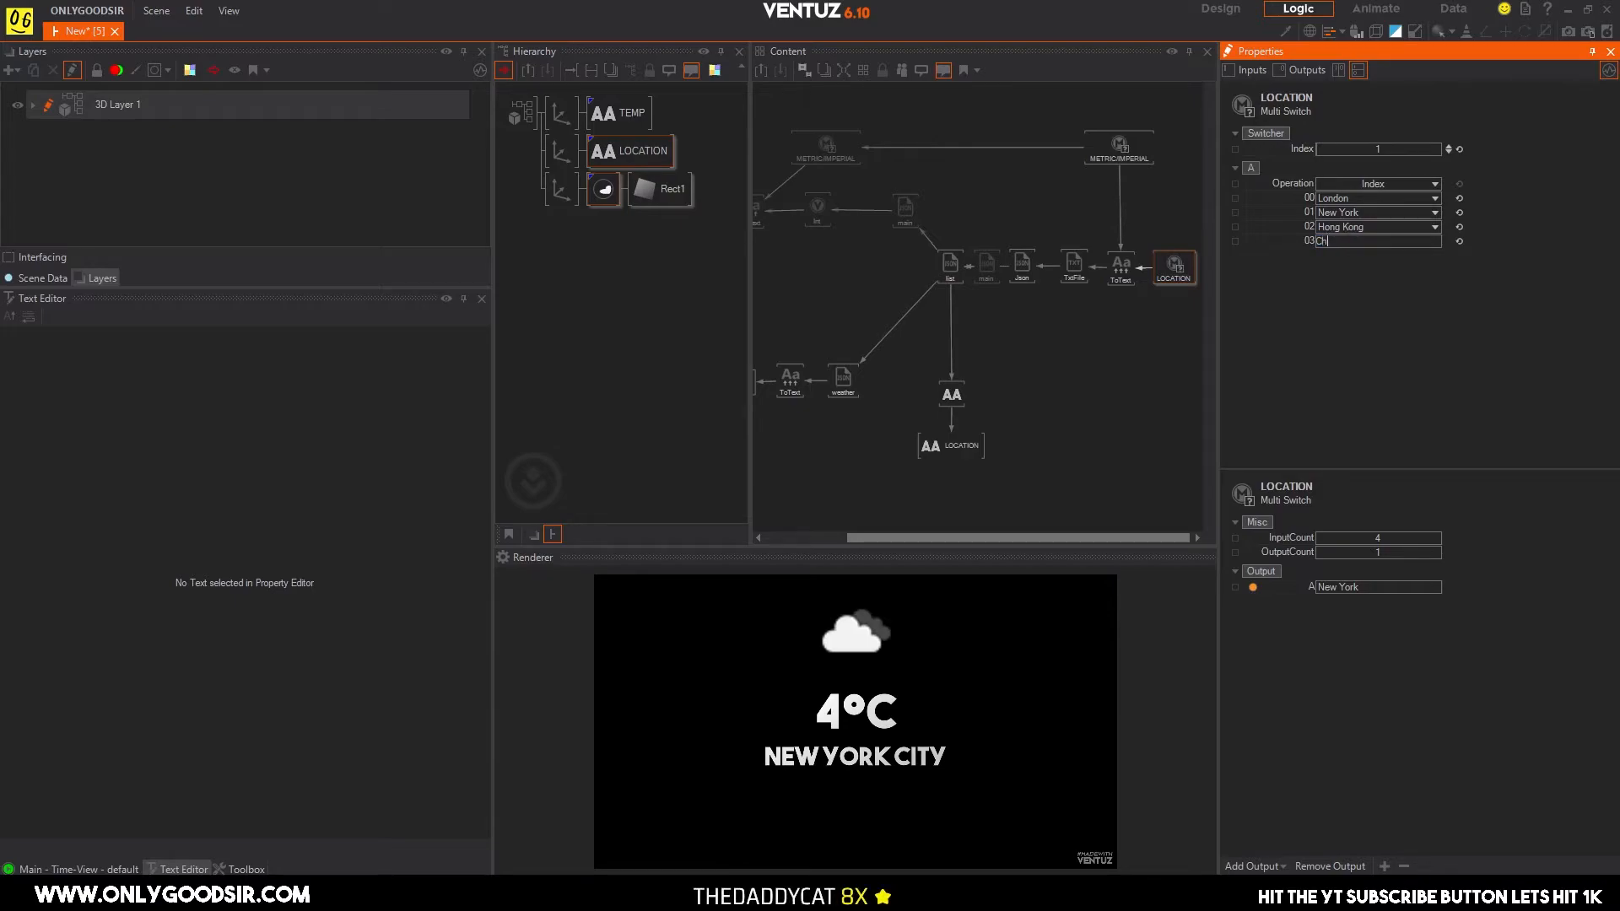
{"action": "type", "text": "ina"}
{"action": "key", "text": "Return"}
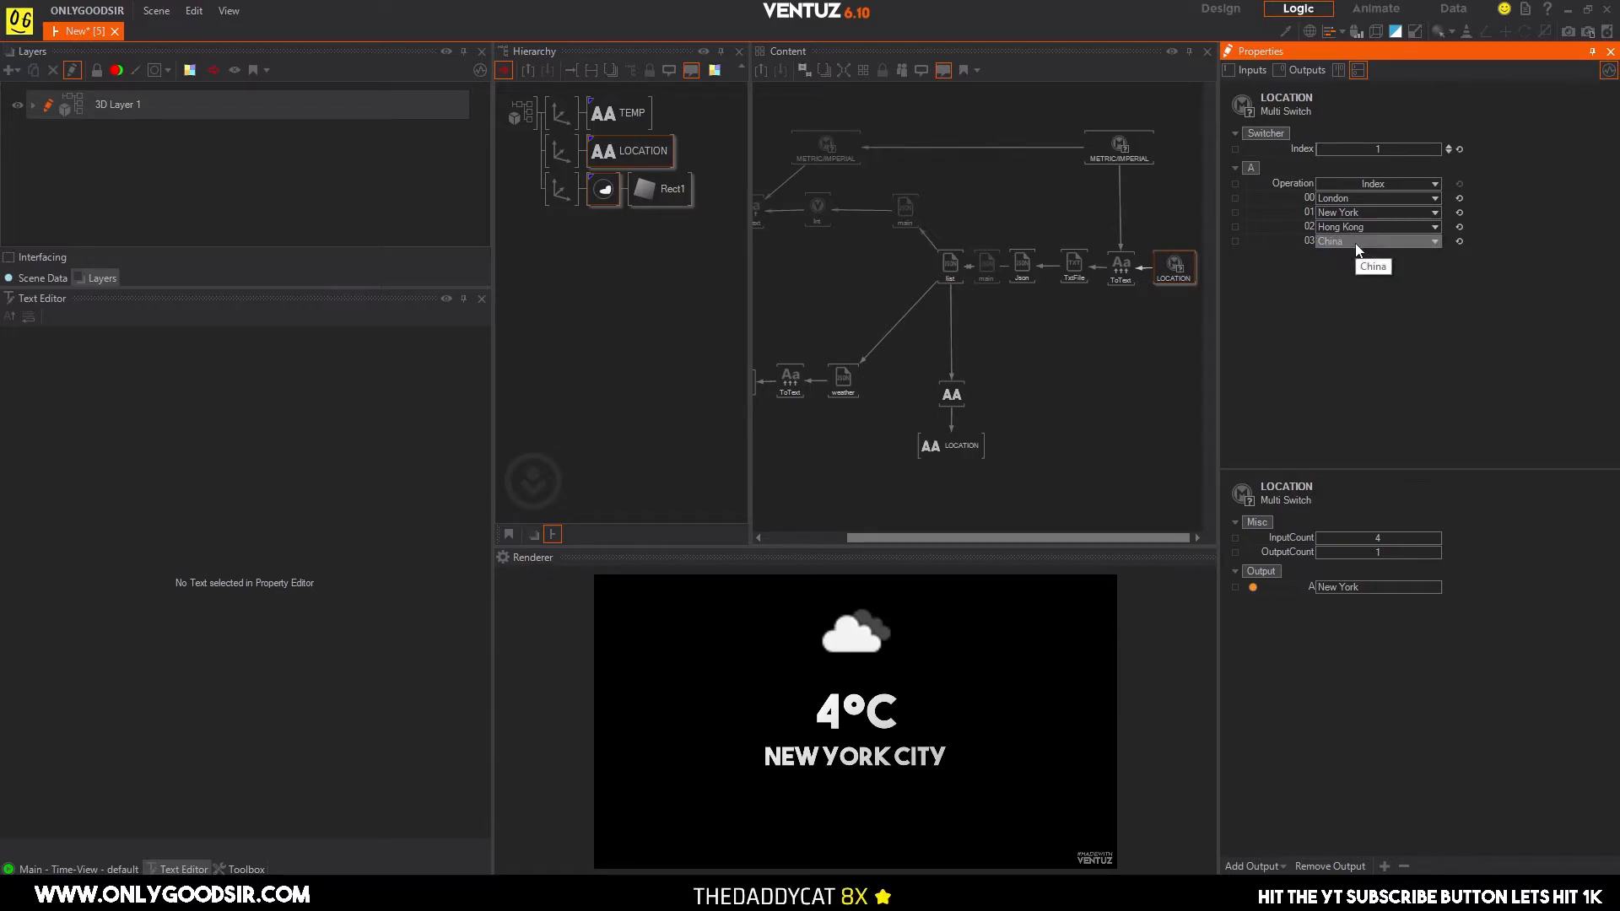
{"action": "left_click", "coordinate": [1448, 147]}
{"action": "left_click", "coordinate": [1448, 147]}
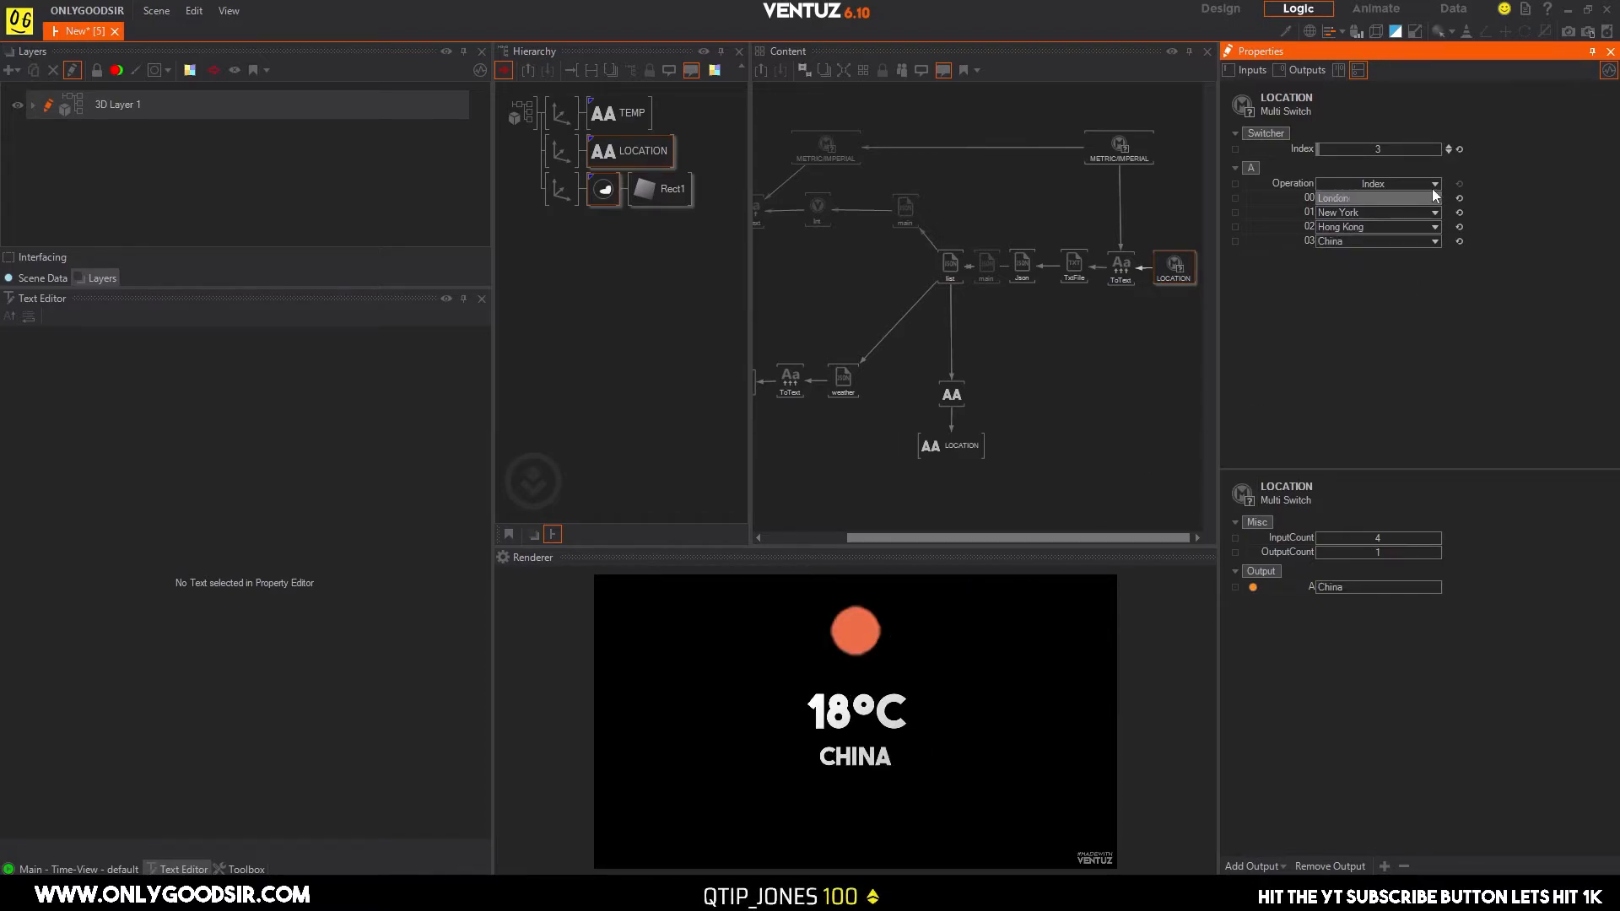
Step the LOCATION switch's index down to 0 for London and back up to 2 for Hong Kong.
{"action": "left_click", "coordinate": [1450, 152]}
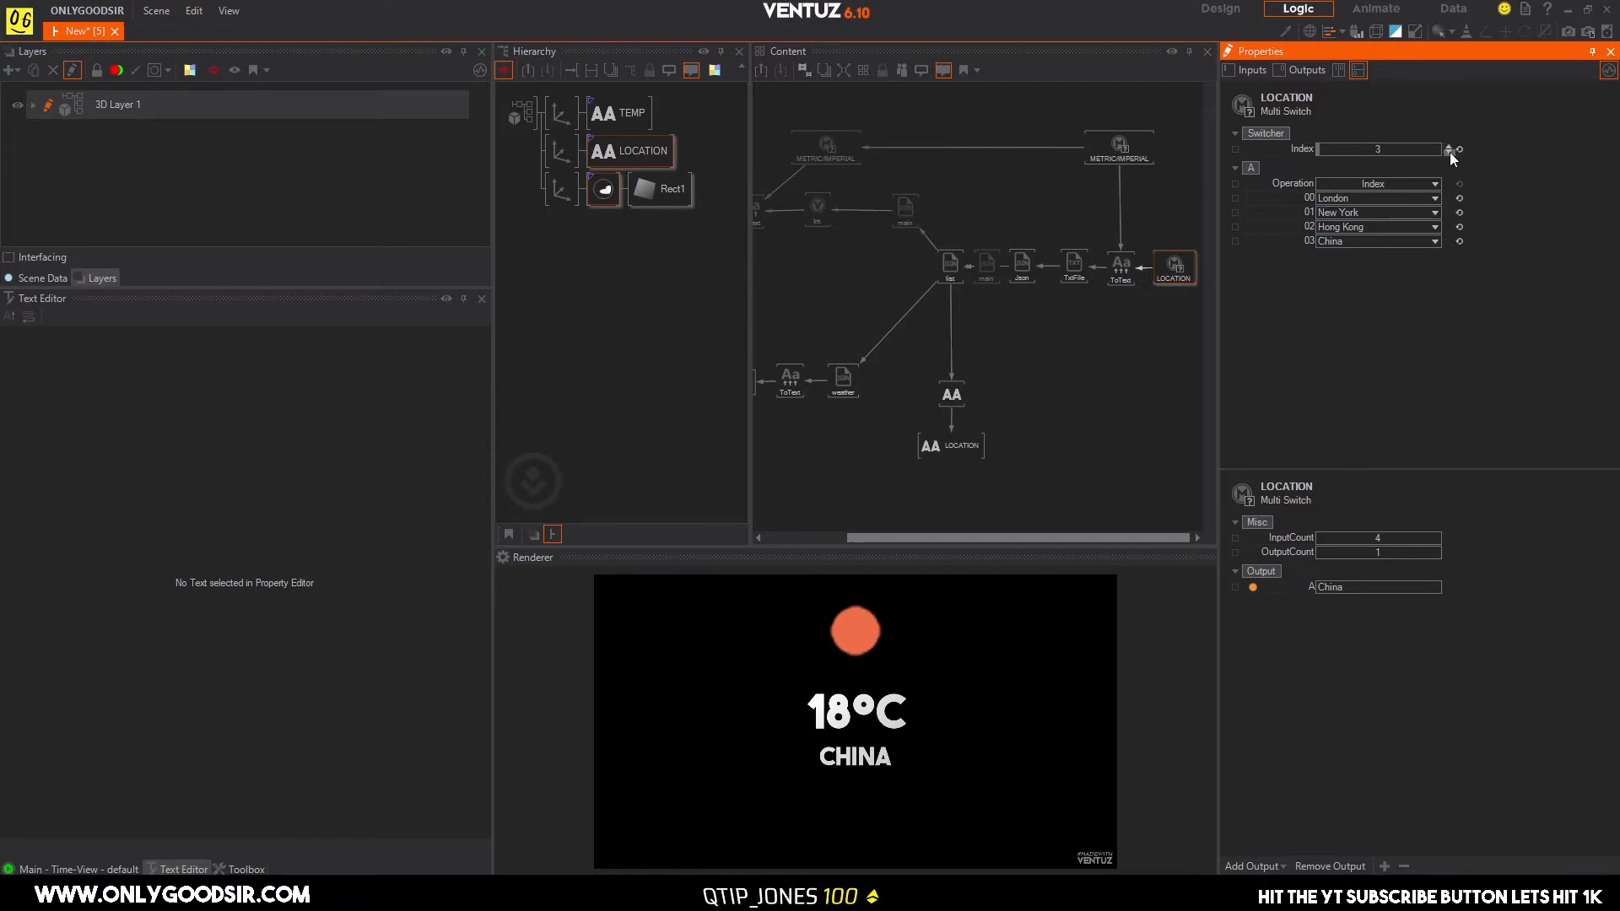
{"action": "left_click", "coordinate": [1450, 152]}
{"action": "left_click", "coordinate": [1449, 151]}
{"action": "left_click", "coordinate": [1450, 152]}
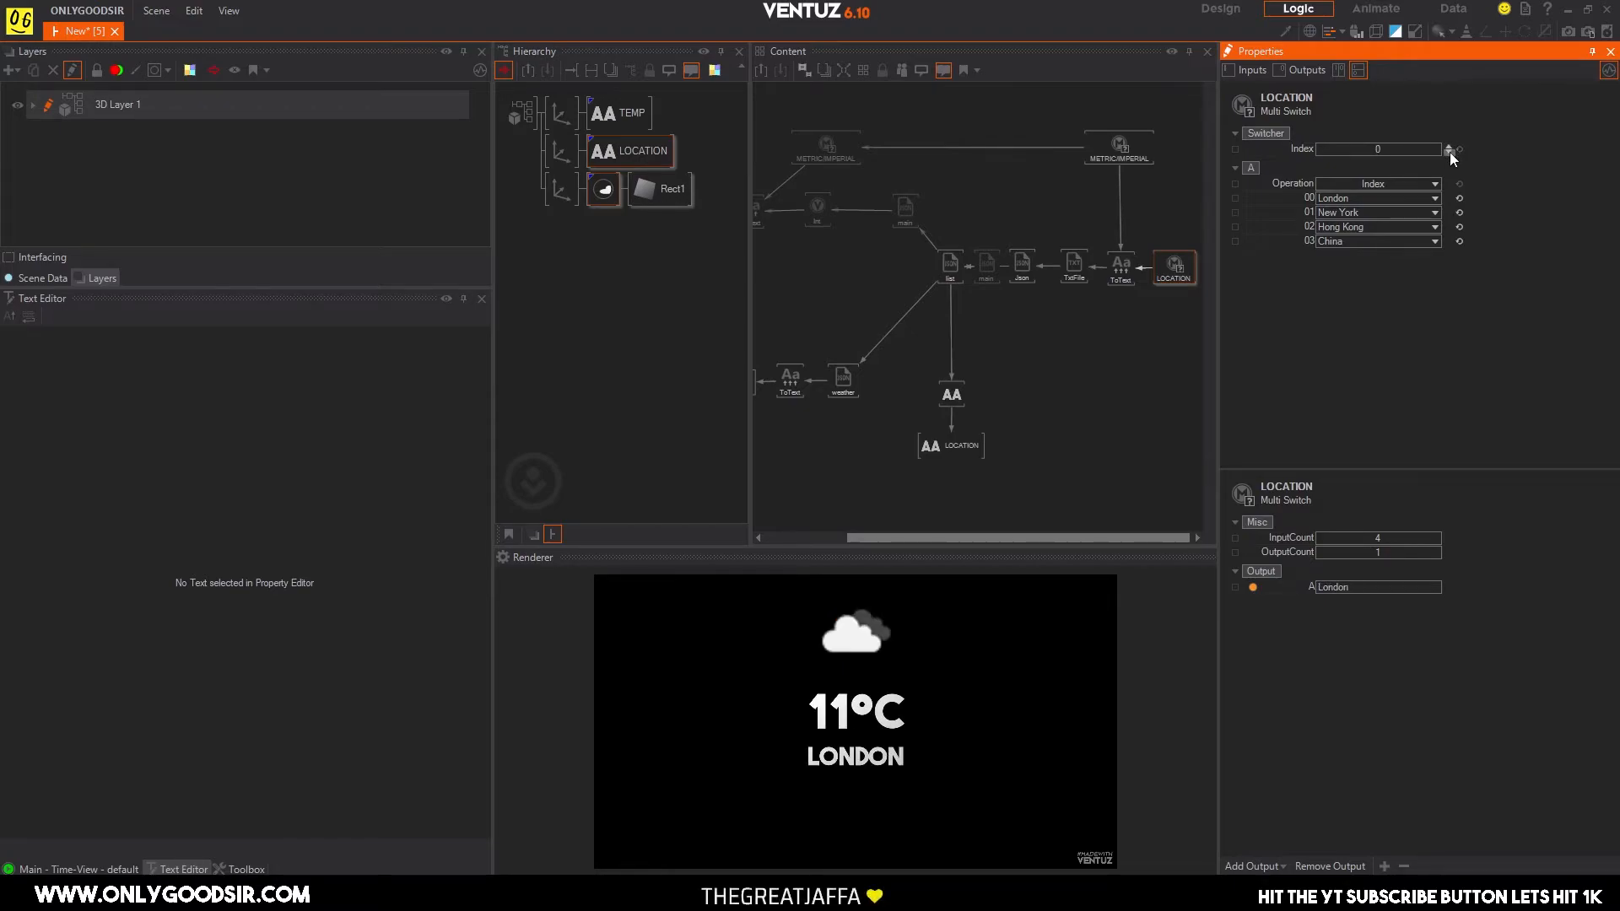
{"action": "left_click", "coordinate": [1449, 146]}
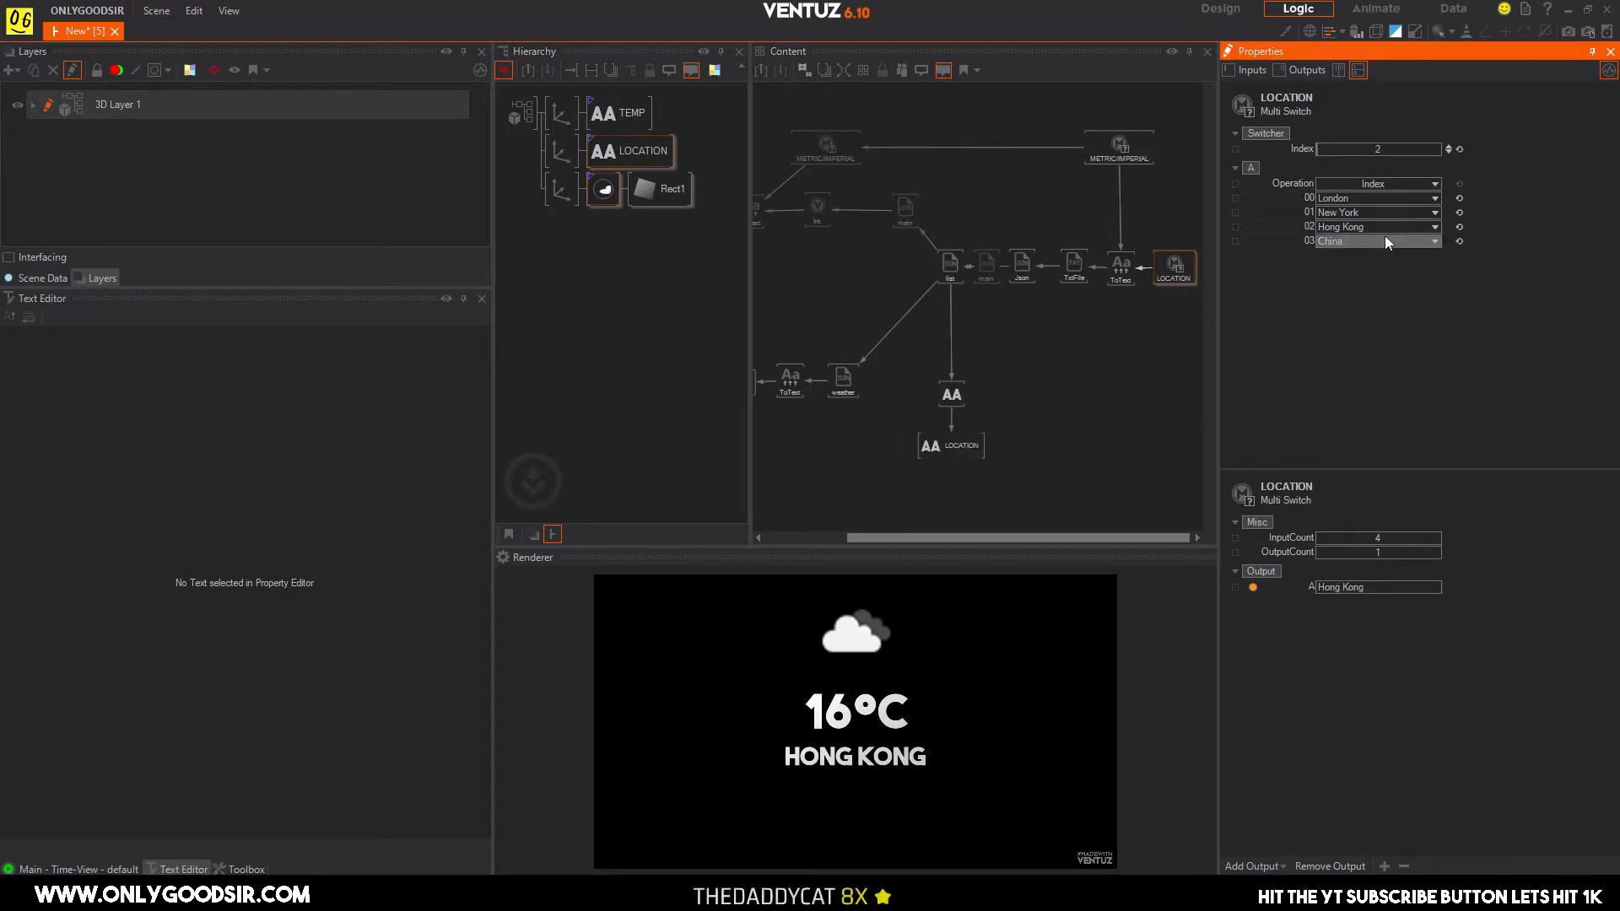
Change the LOCATION switch's entry 03 to South Africa and set the switch index to 3.
{"action": "left_click", "coordinate": [1448, 152]}
{"action": "left_click", "coordinate": [1449, 152]}
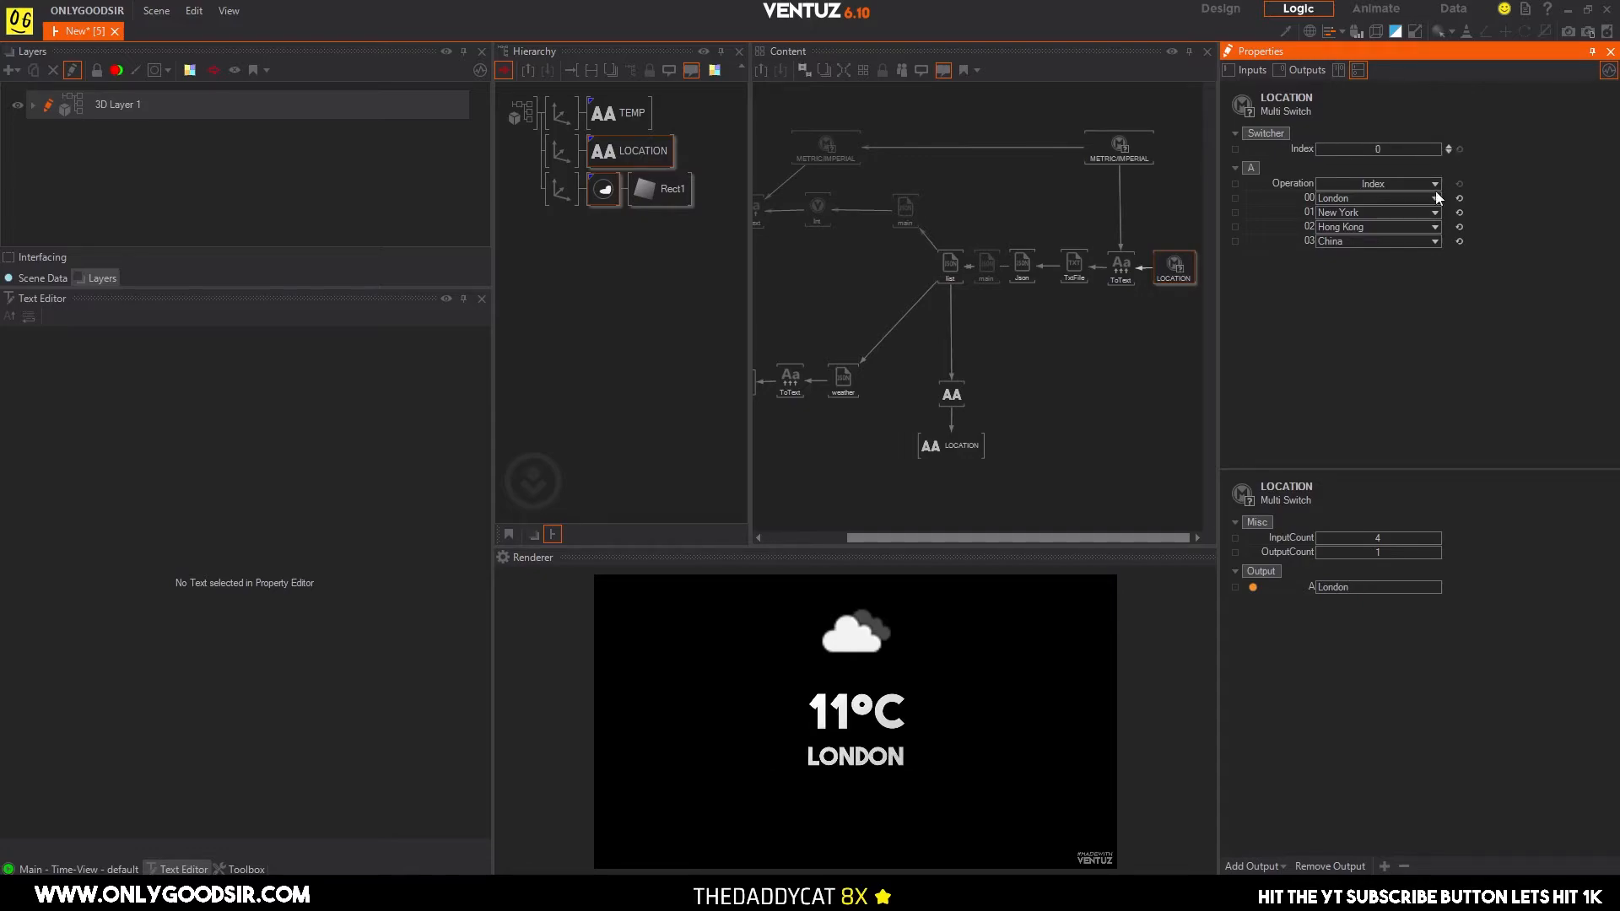
{"action": "left_click", "coordinate": [1376, 241]}
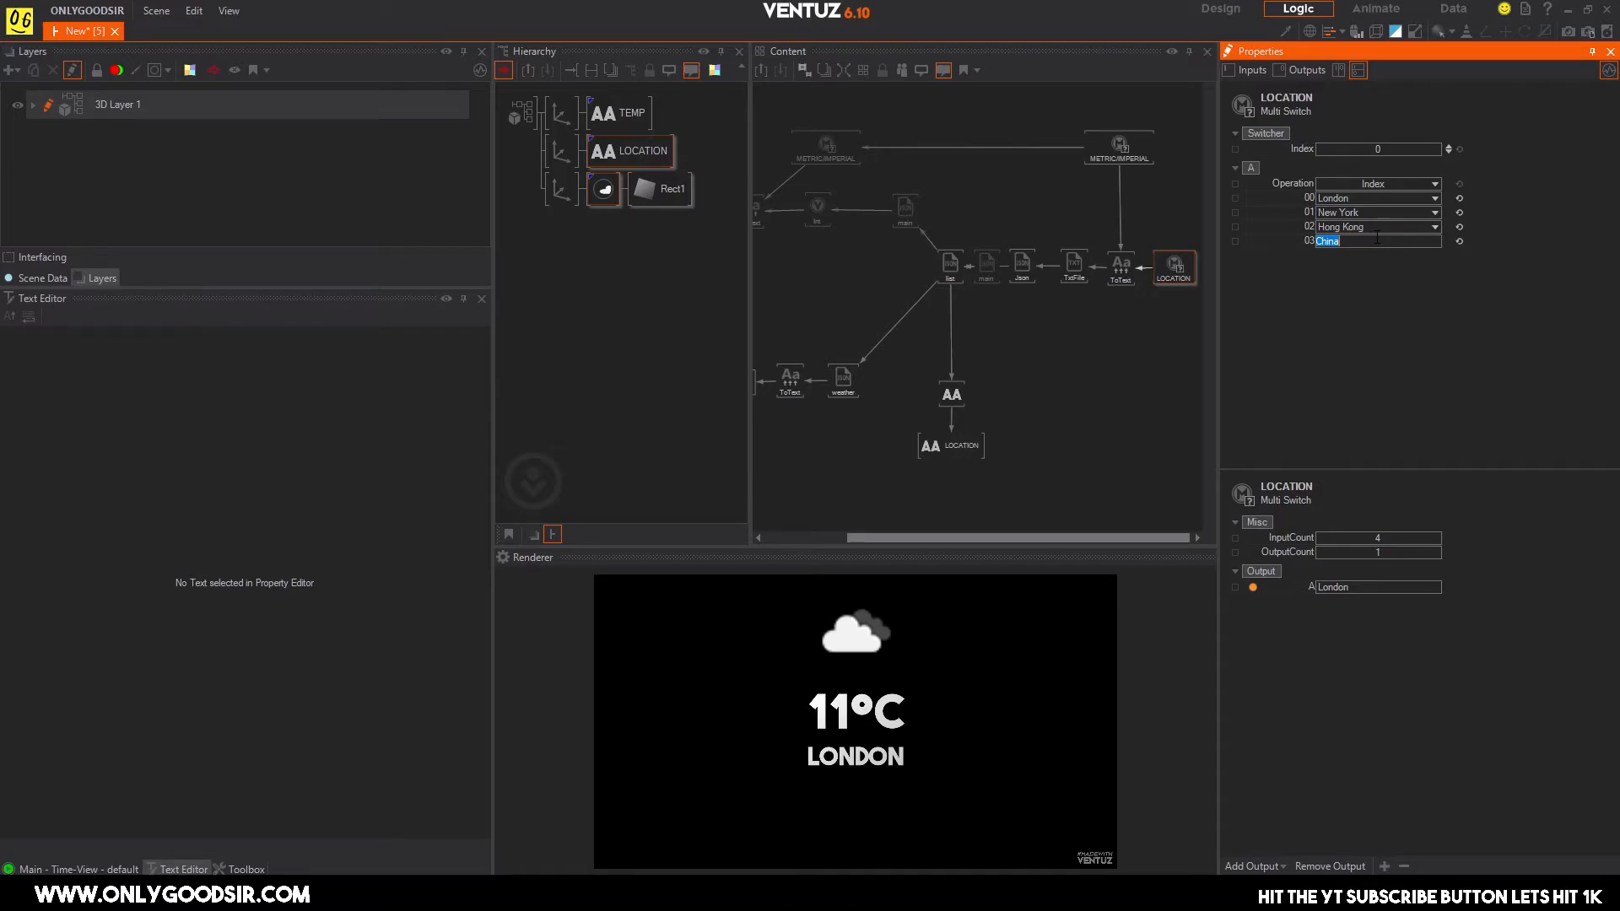
{"action": "type", "text": "S"}
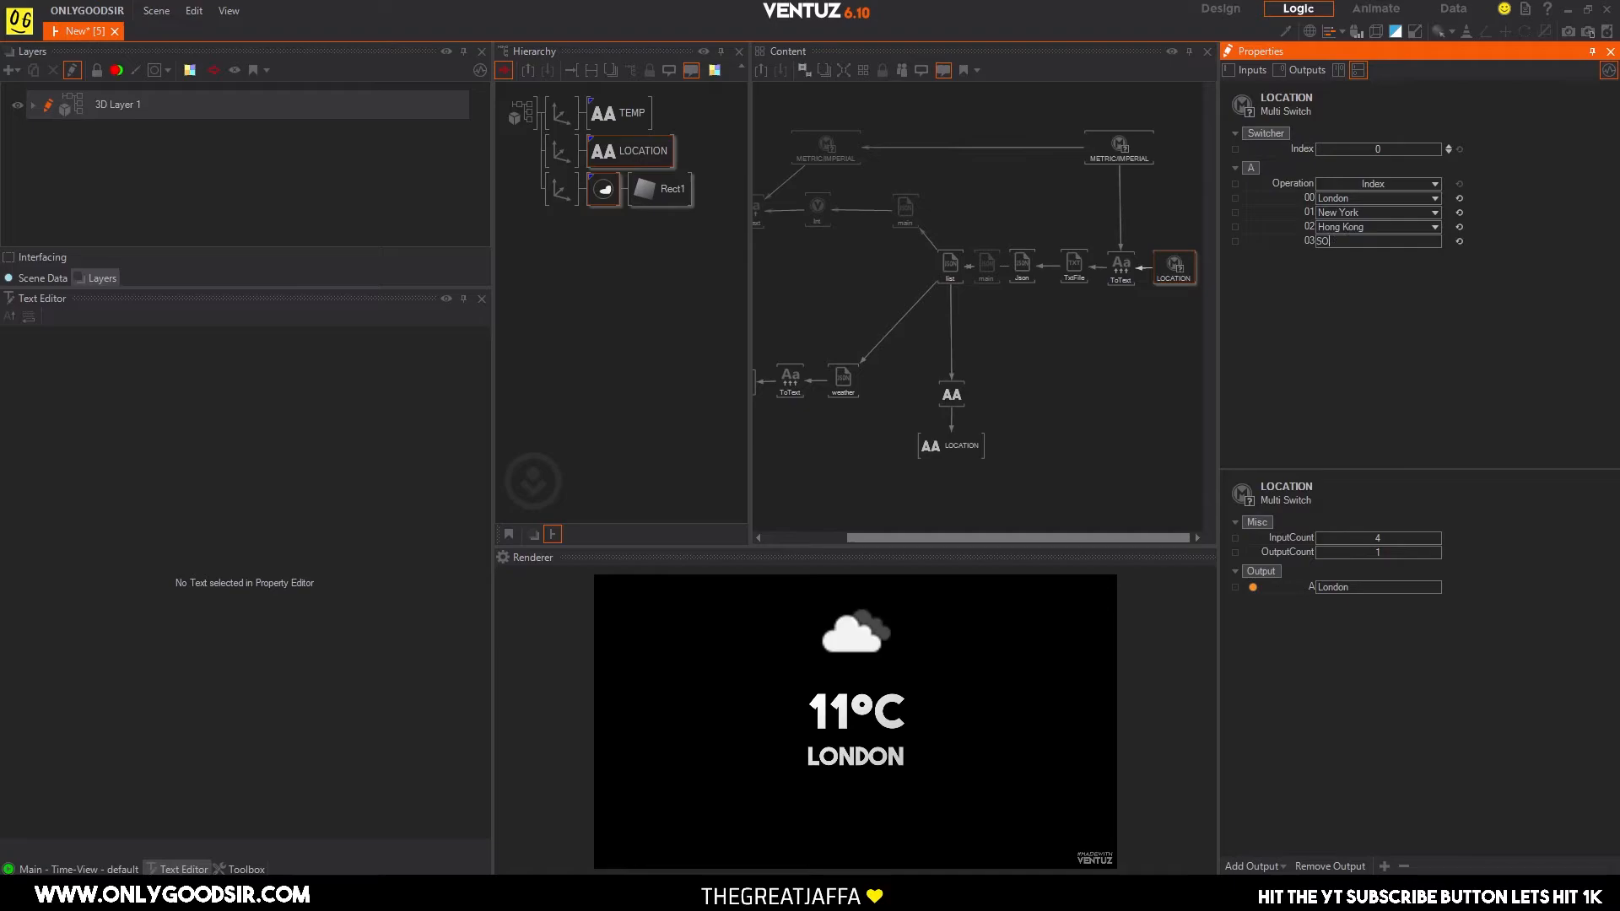
{"action": "type", "text": "outh Africa"}
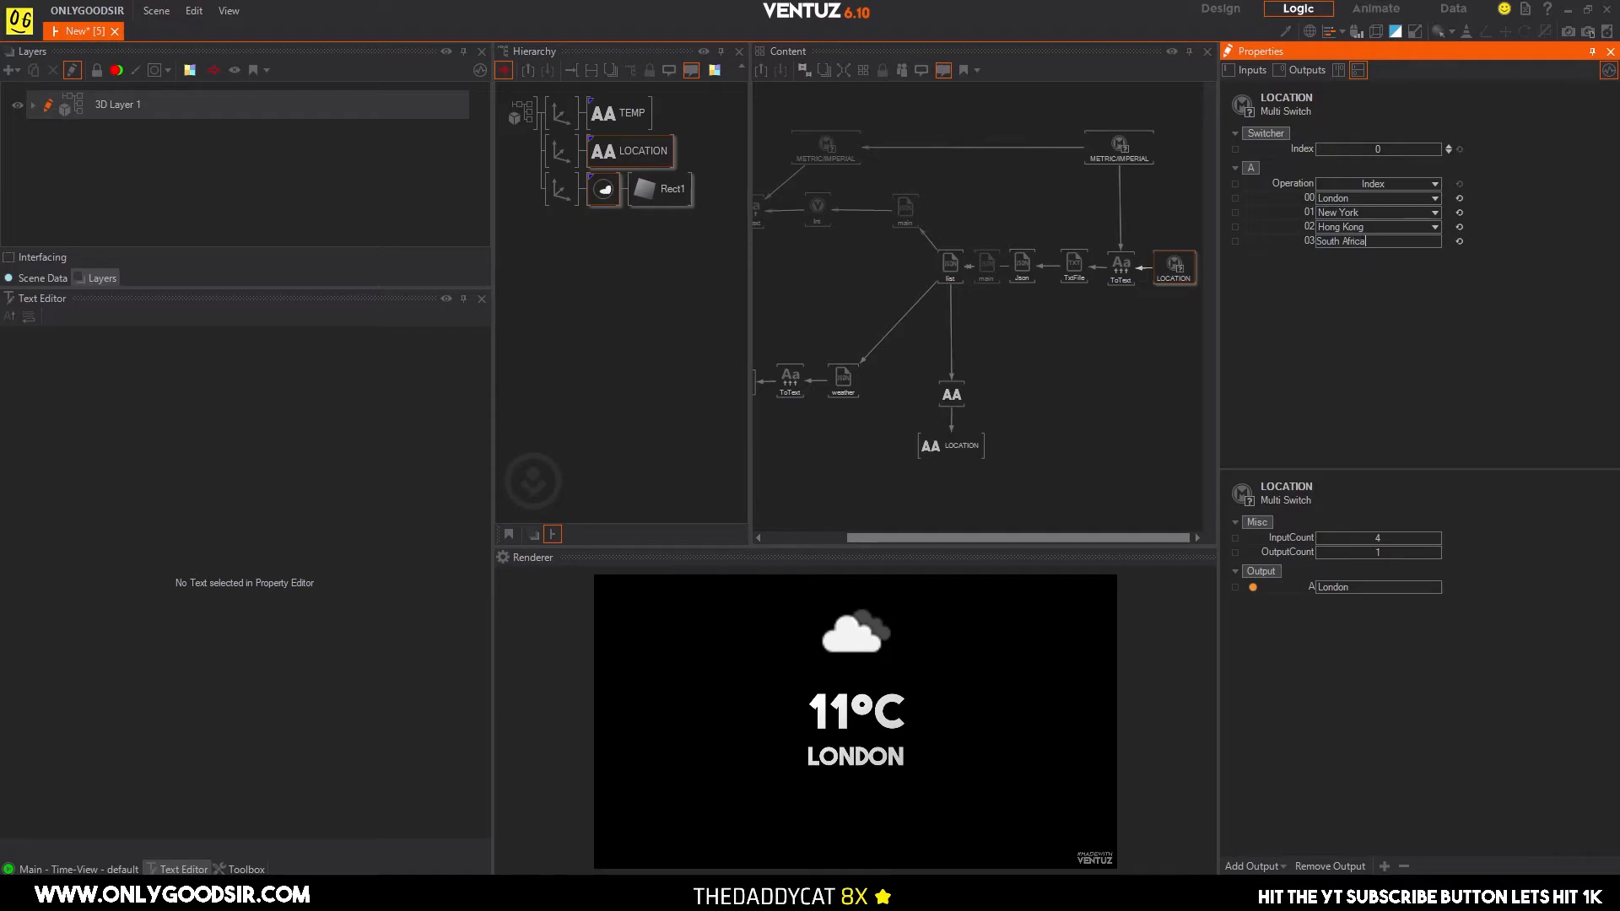
{"action": "key", "text": "Return"}
{"action": "left_click", "coordinate": [1449, 146]}
{"action": "left_click", "coordinate": [1449, 146]}
{"action": "left_click", "coordinate": [1448, 146]}
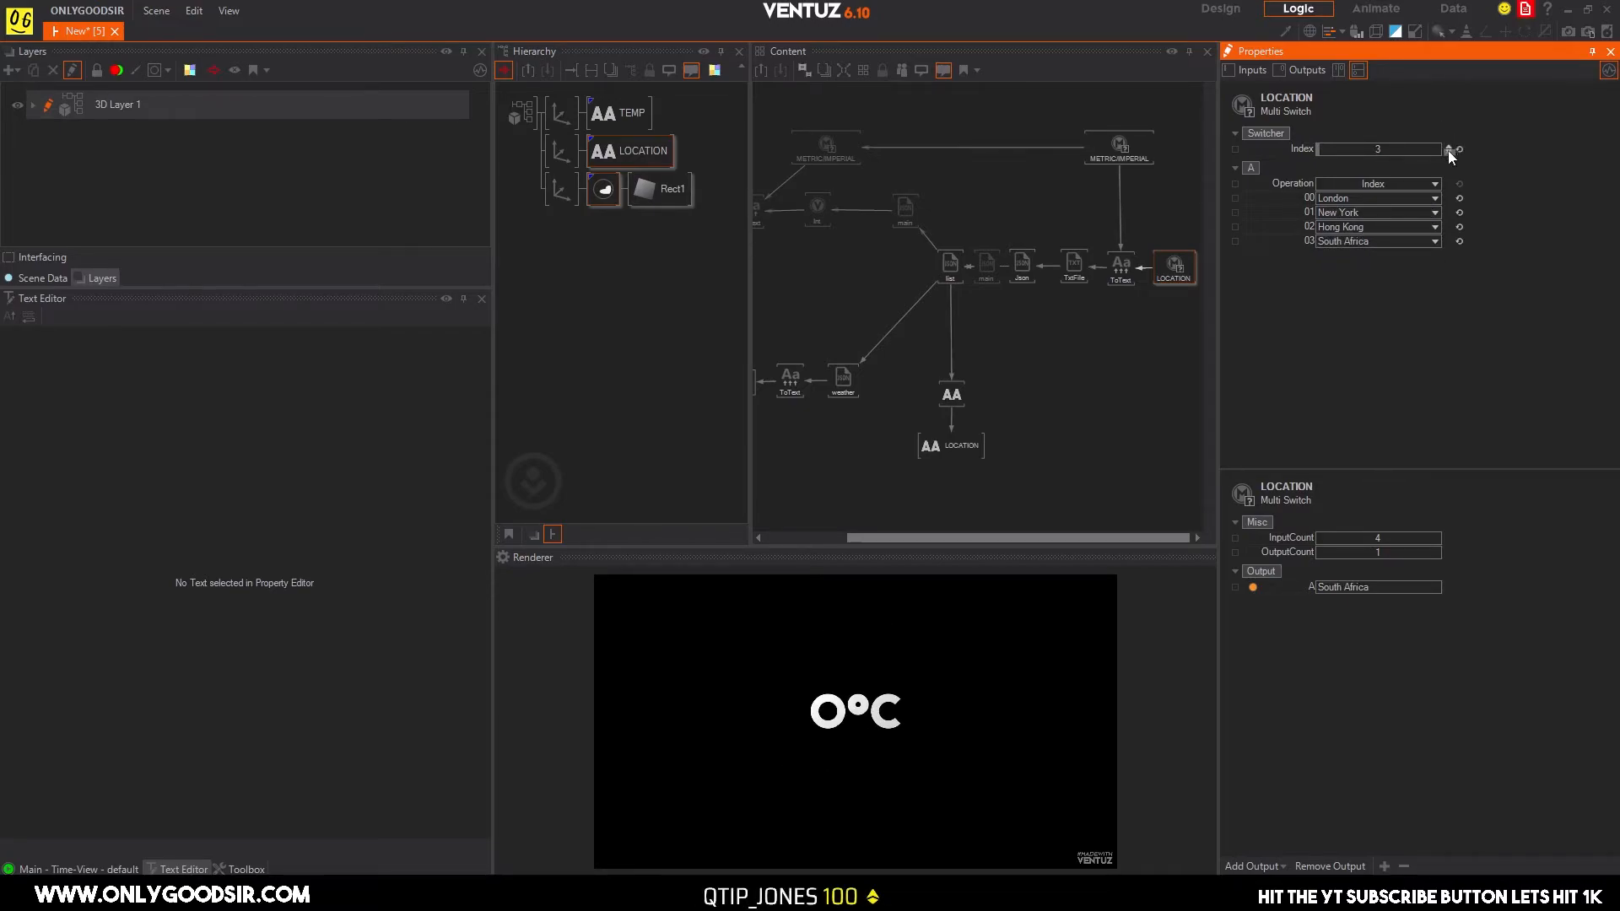
Search the web for joburg, copy the city name Johannesburg, and replace the LOCATION switch's entry 03 with it in Ventuz.
{"action": "double_click", "coordinate": [1393, 240]}
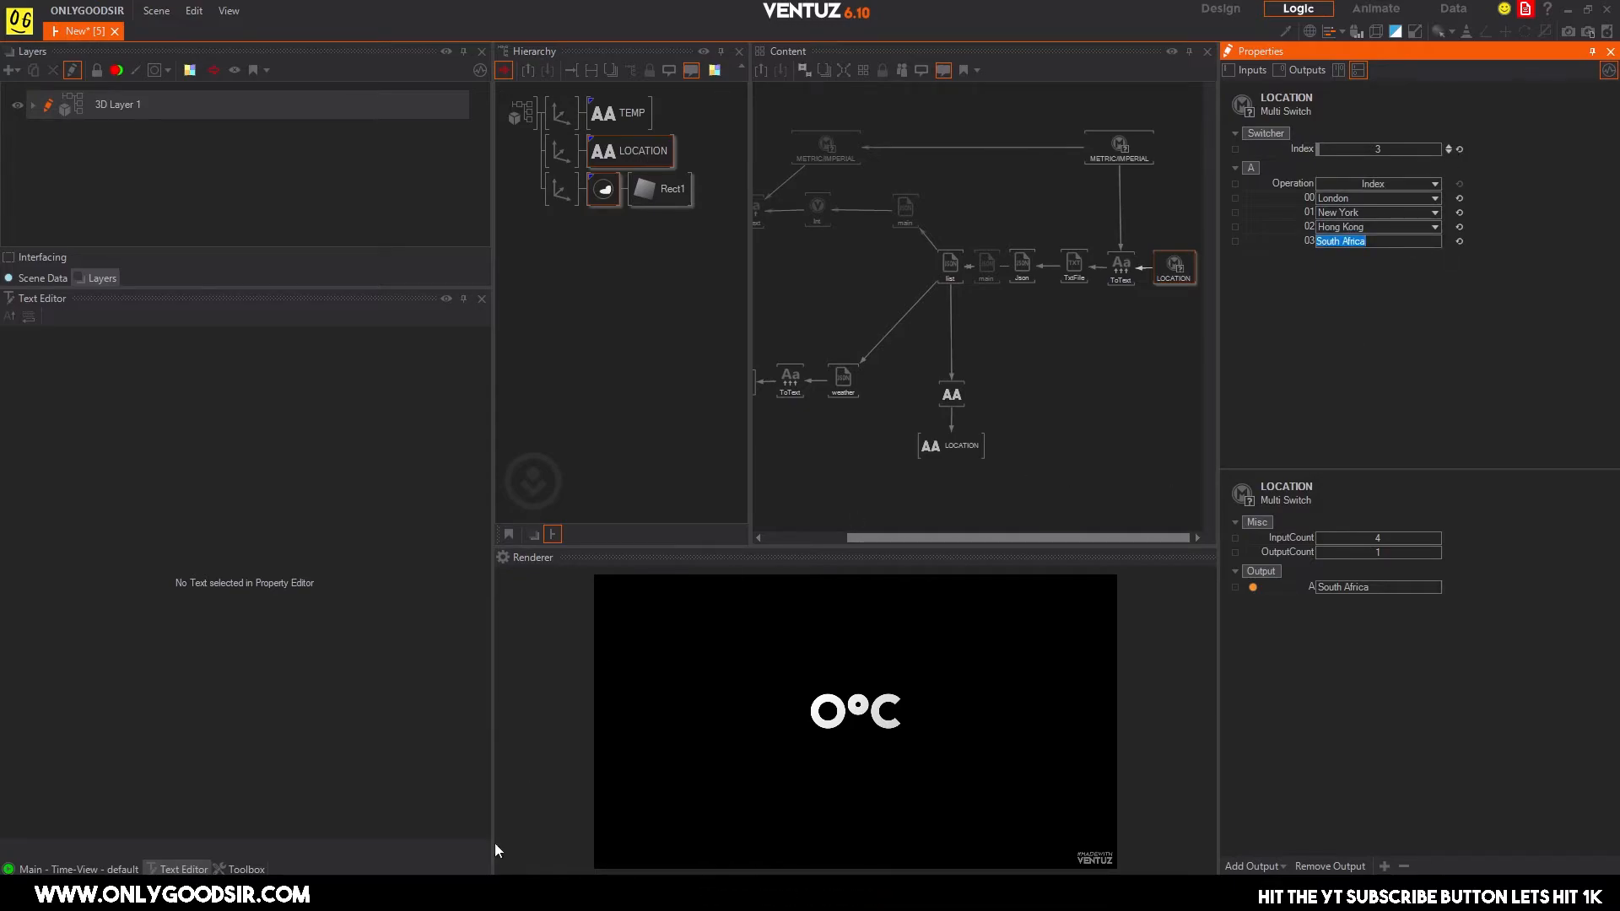
{"action": "key", "text": "alt+Tab"}
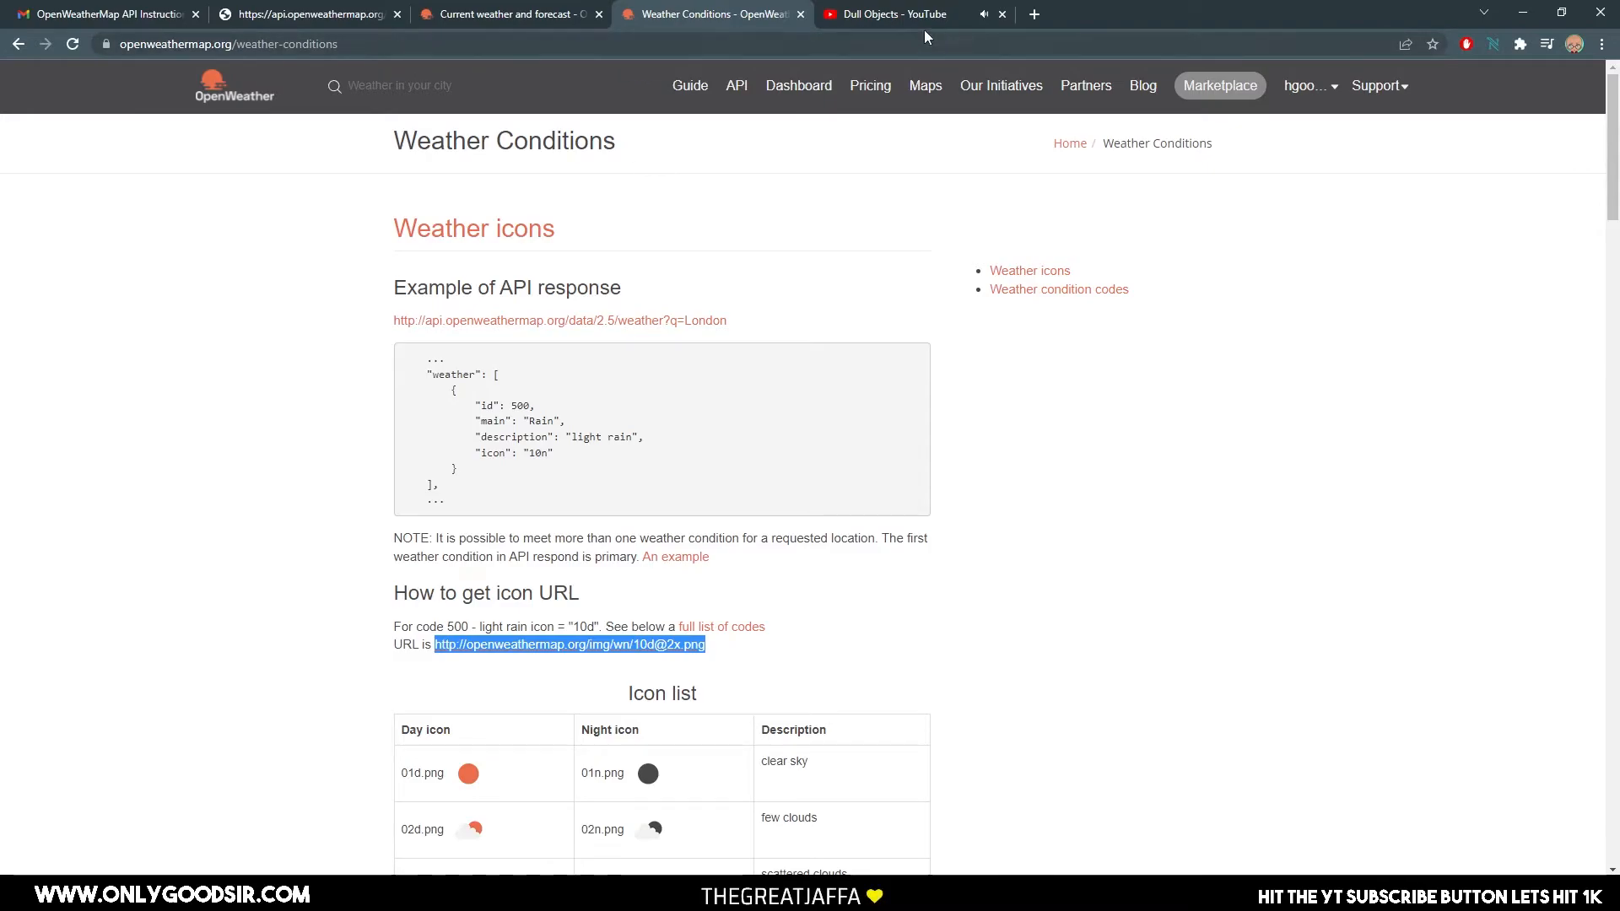
{"action": "left_click", "coordinate": [820, 39]}
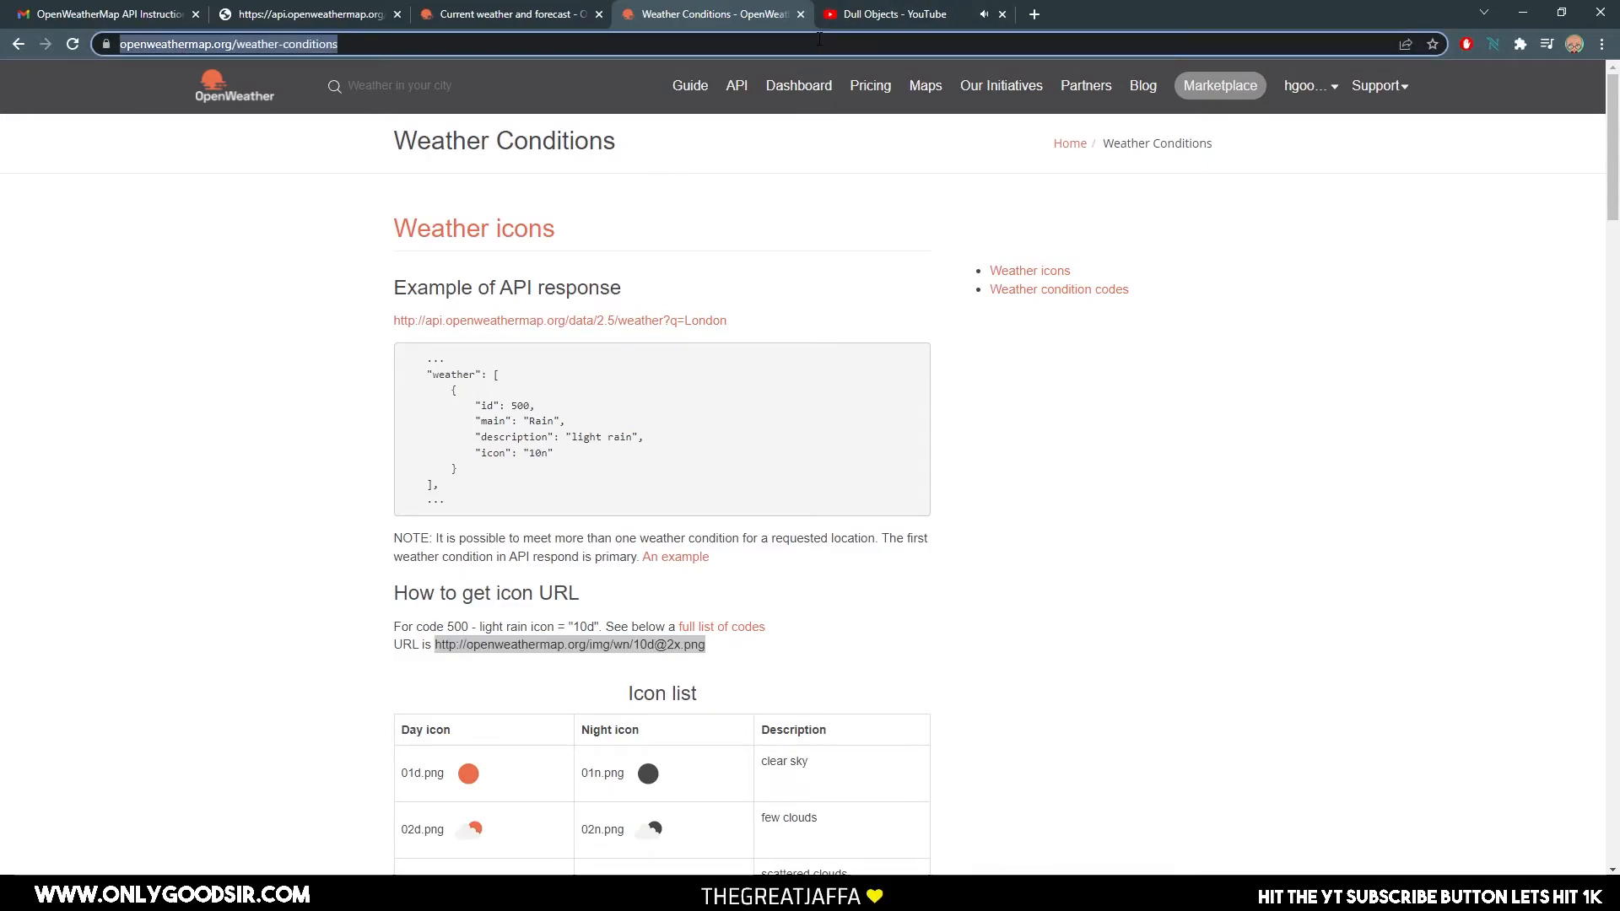
{"action": "type", "text": "joburg"}
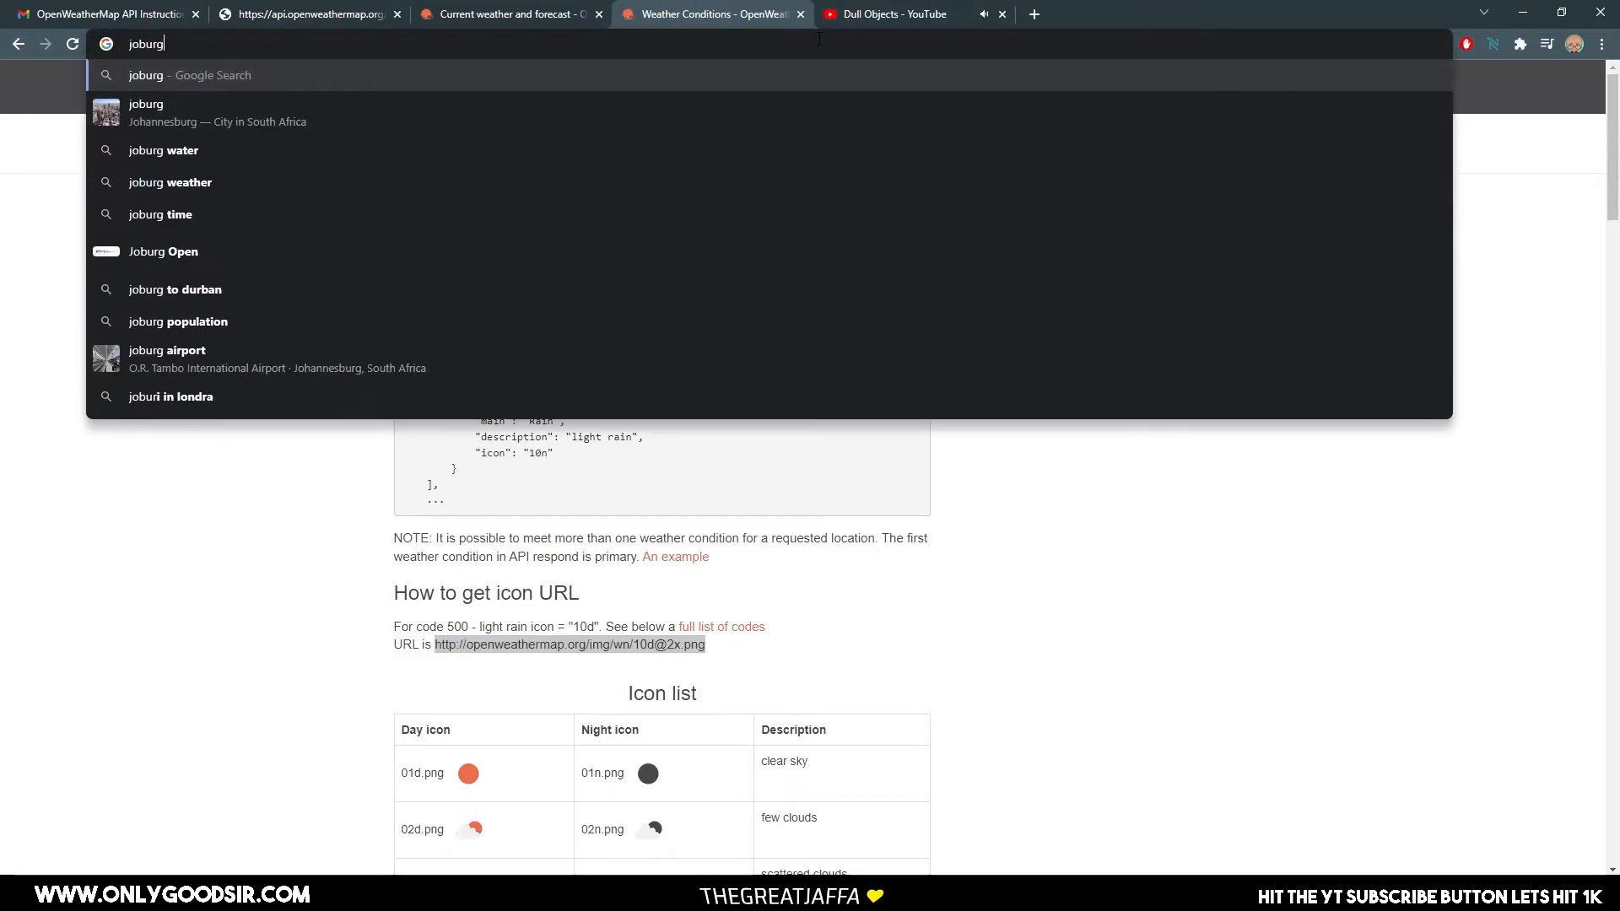
{"action": "key", "text": "Return"}
{"action": "left_click_drag", "start_coordinate": [200, 302], "coordinate": [326, 297]}
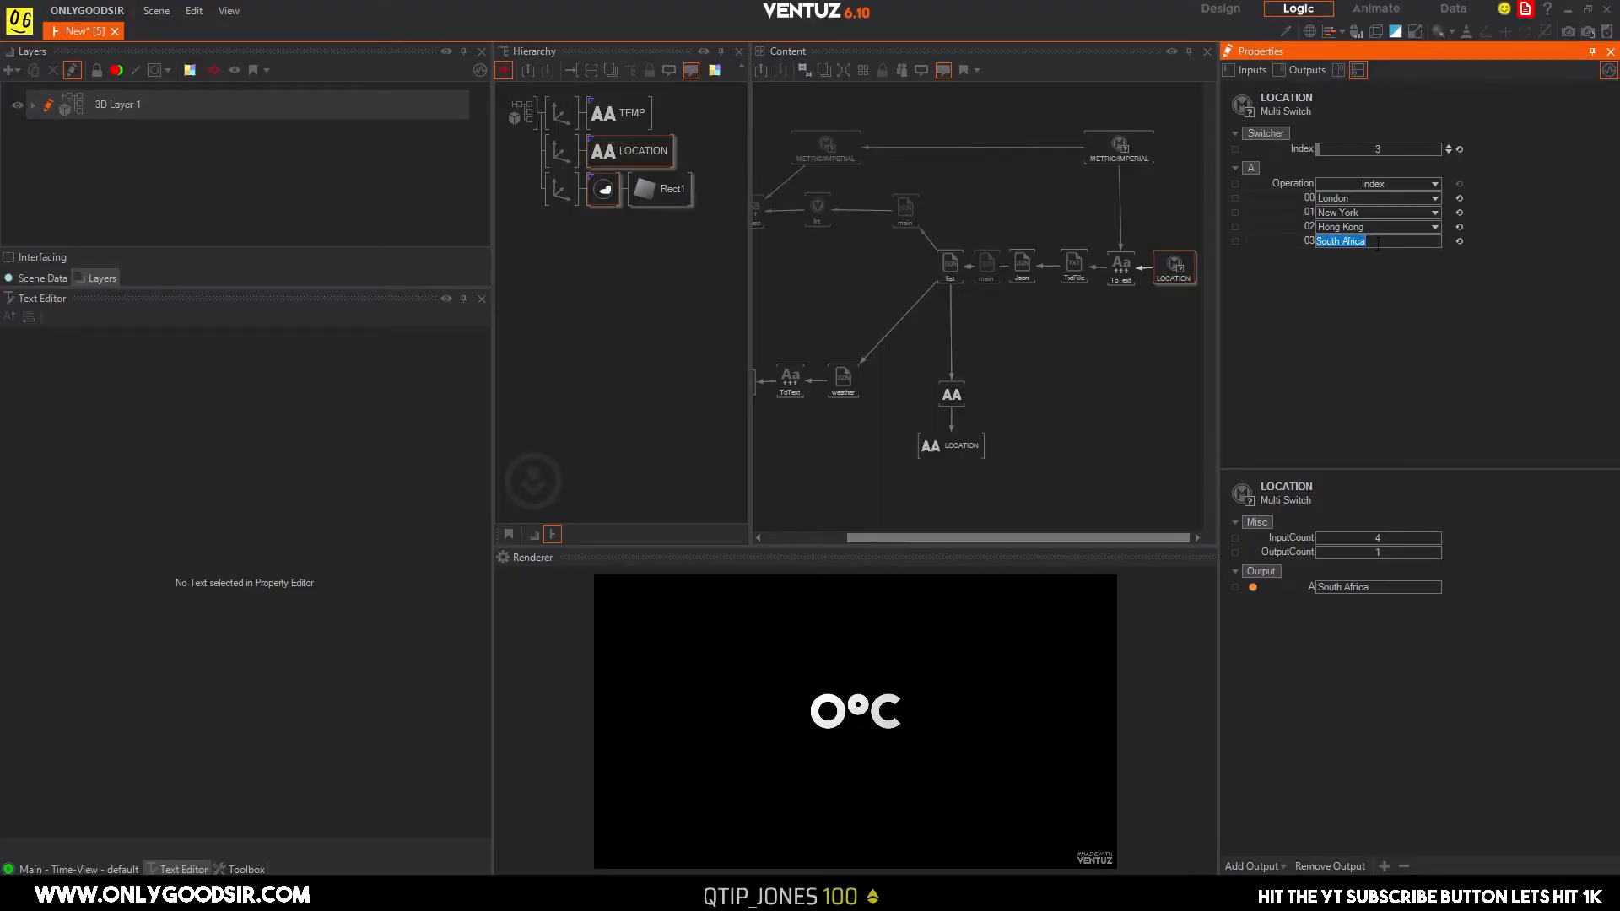
{"action": "type", "text": "Johannesburg"}
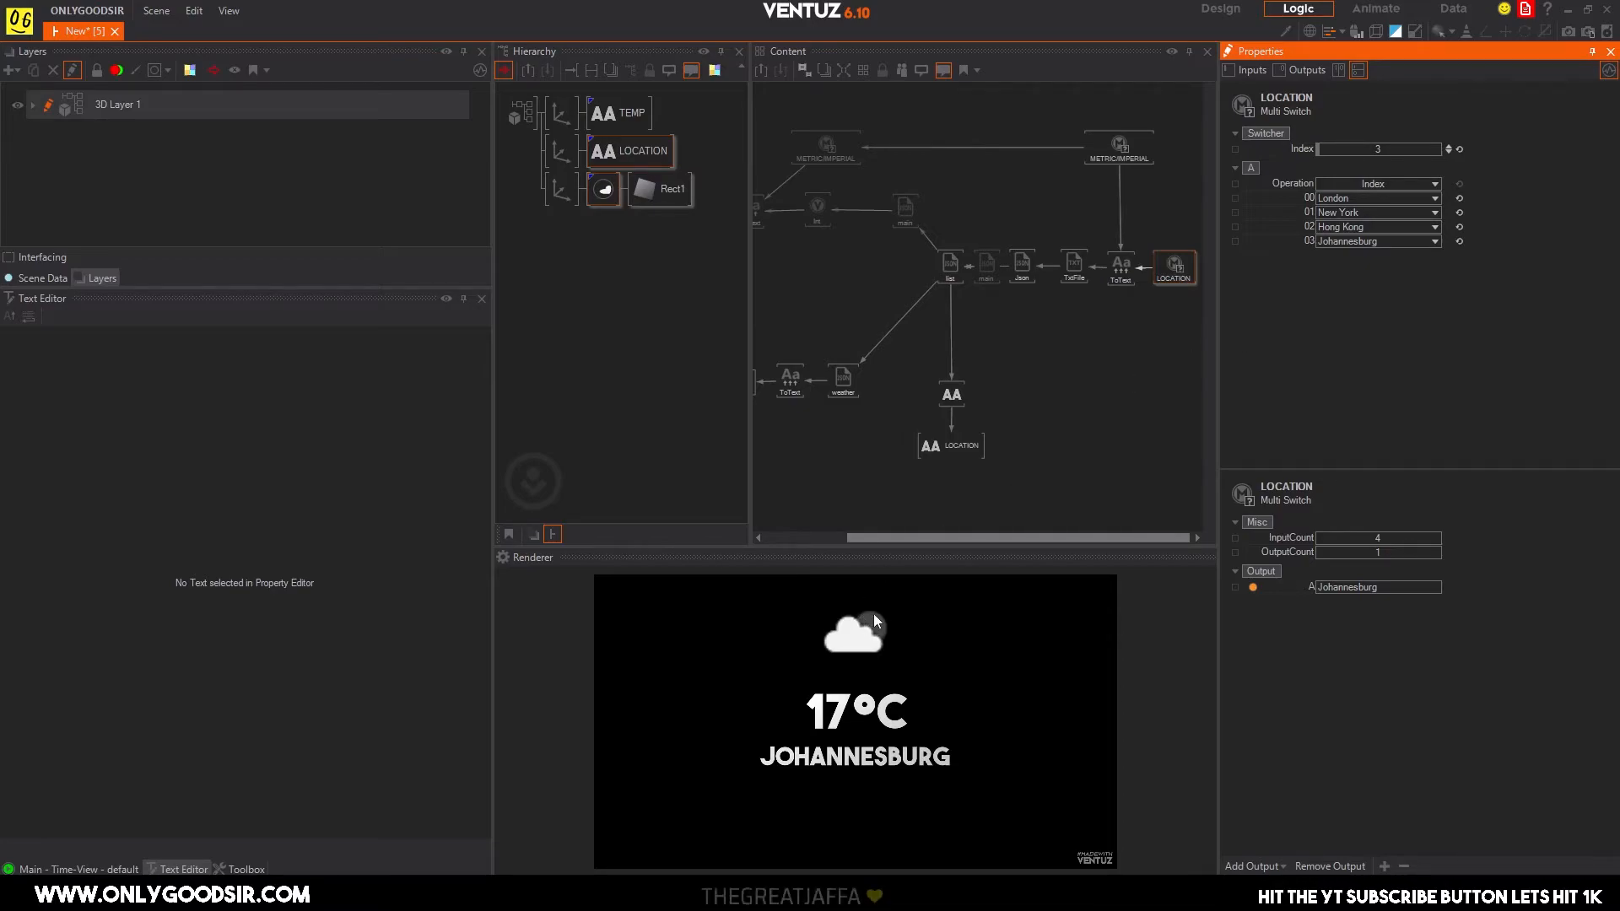
Test the LOCATION switch's index up to 4 and reset it to 0 for London.
{"action": "left_click", "coordinate": [1448, 152]}
{"action": "left_click", "coordinate": [1448, 146]}
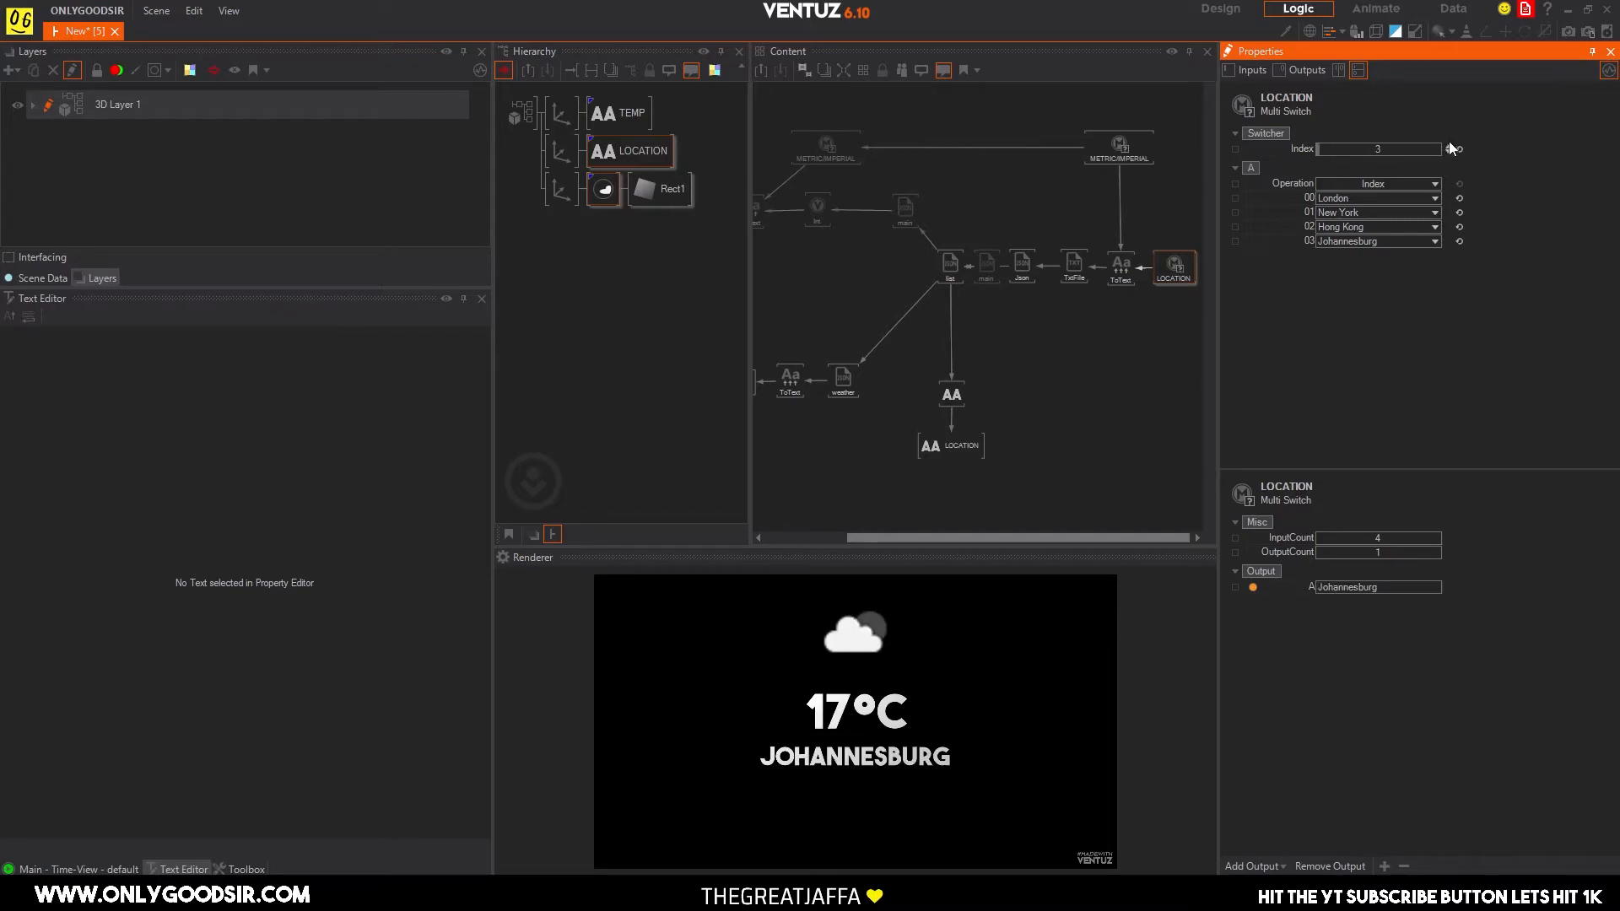
{"action": "left_click", "coordinate": [1448, 145]}
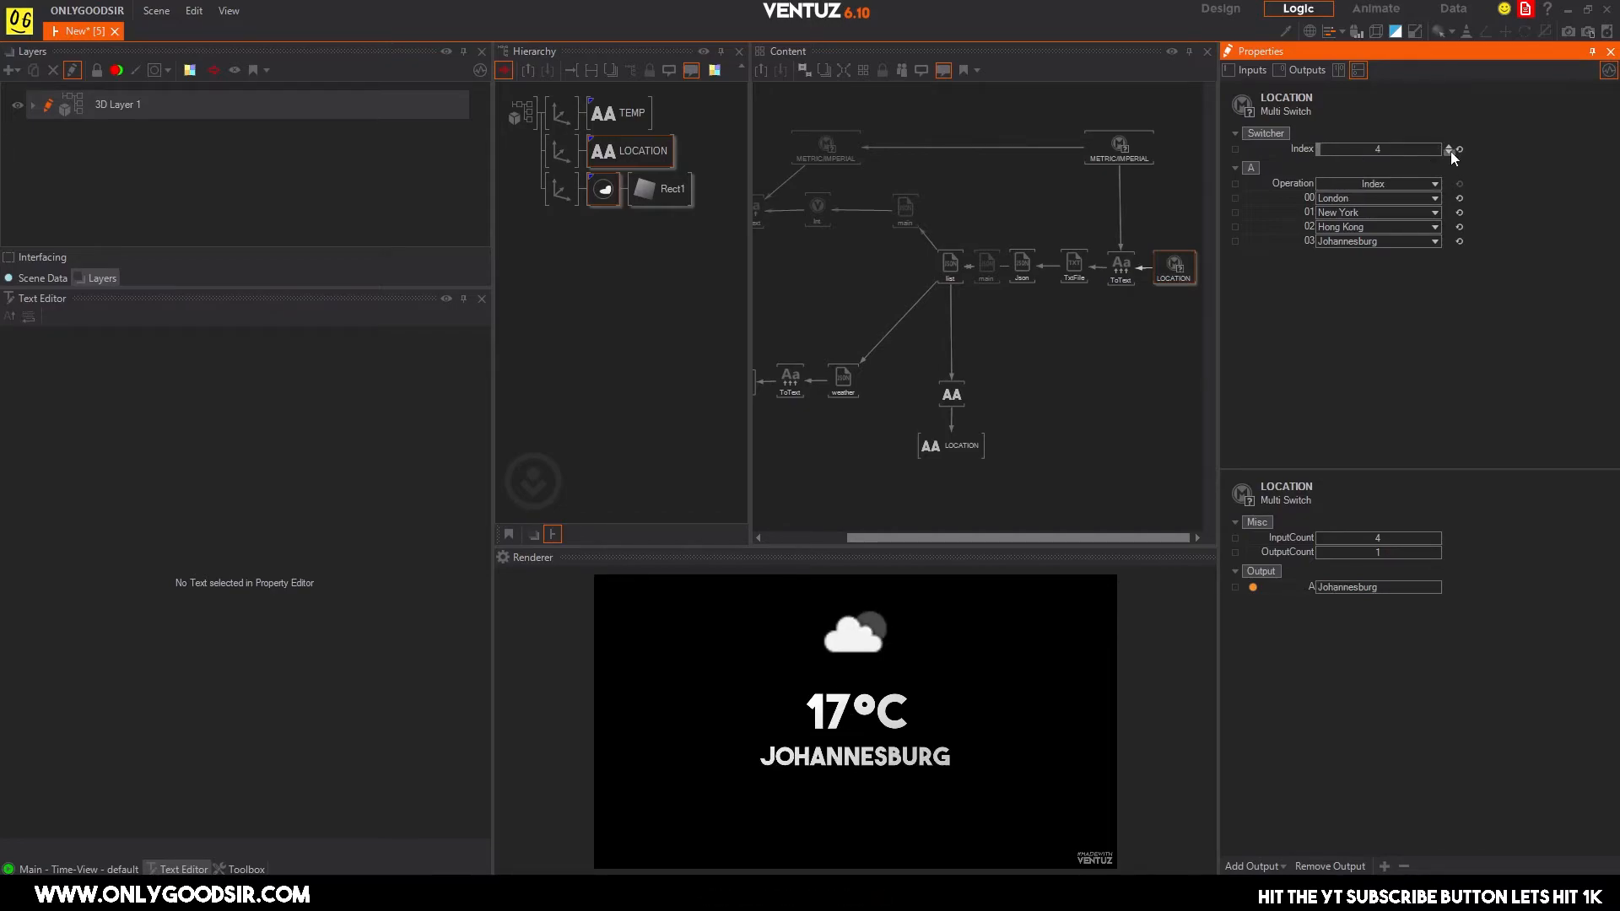
{"action": "left_click", "coordinate": [1458, 148]}
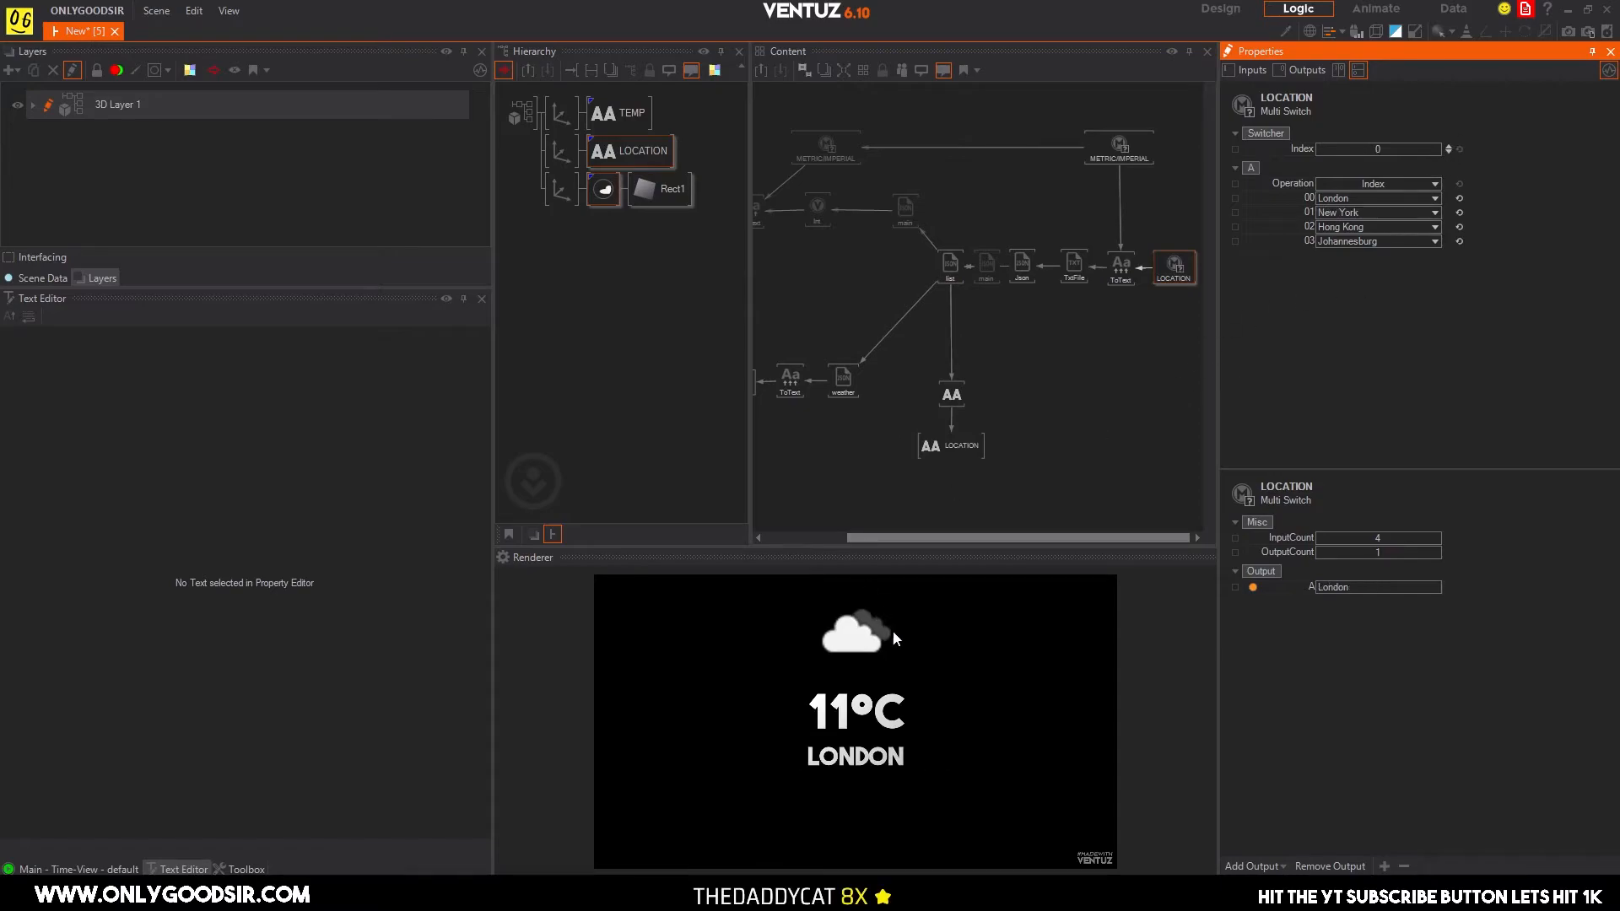
Check the rendered weather for New York by stepping the LOCATION switch's index up, and return it to 0.
{"action": "left_click", "coordinate": [1448, 146]}
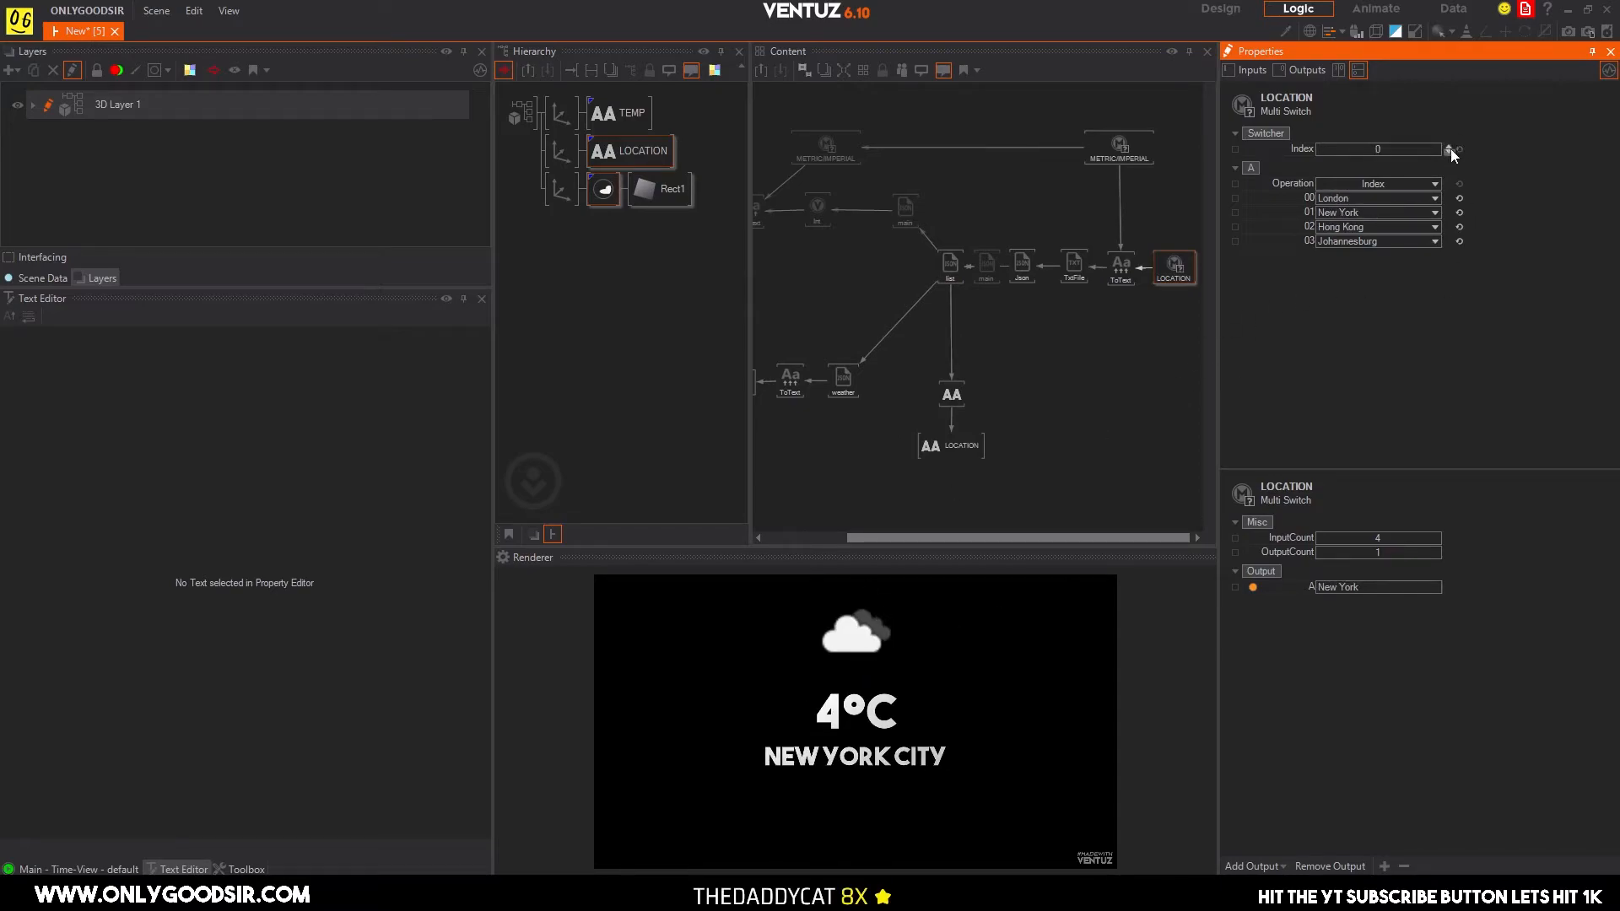
{"action": "left_click", "coordinate": [1450, 150]}
{"action": "left_click", "coordinate": [1448, 147]}
{"action": "left_click", "coordinate": [1449, 152]}
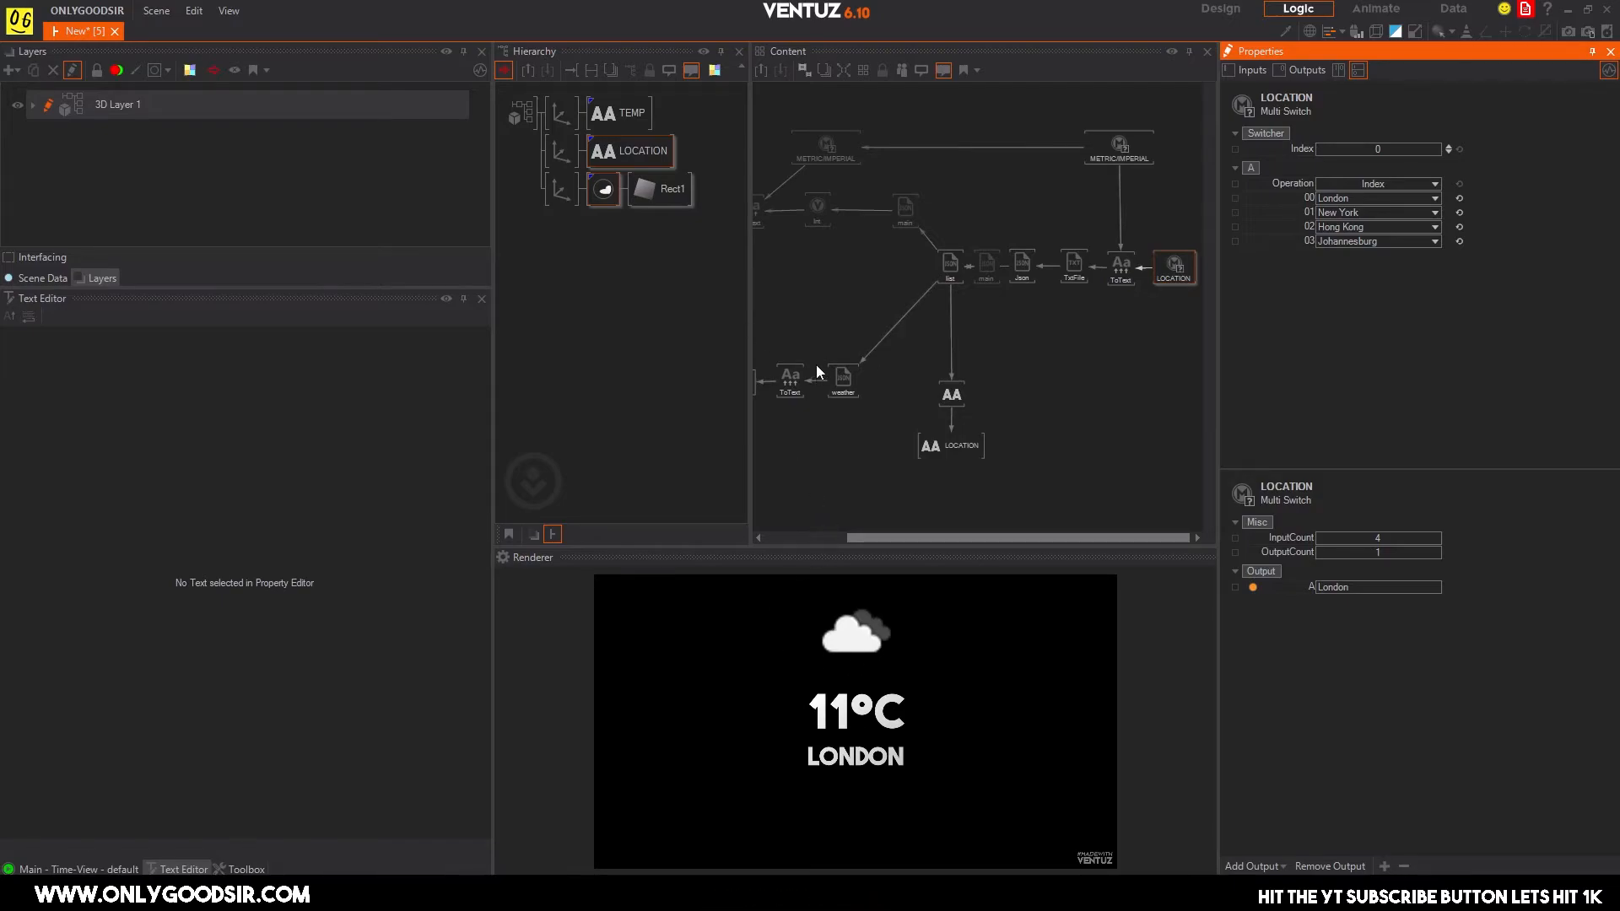
Narrow the Layers area, enlarge the Renderer view, and fit the whole node graph into the Content area.
{"action": "left_click_drag", "start_coordinate": [491, 392], "coordinate": [354, 391]}
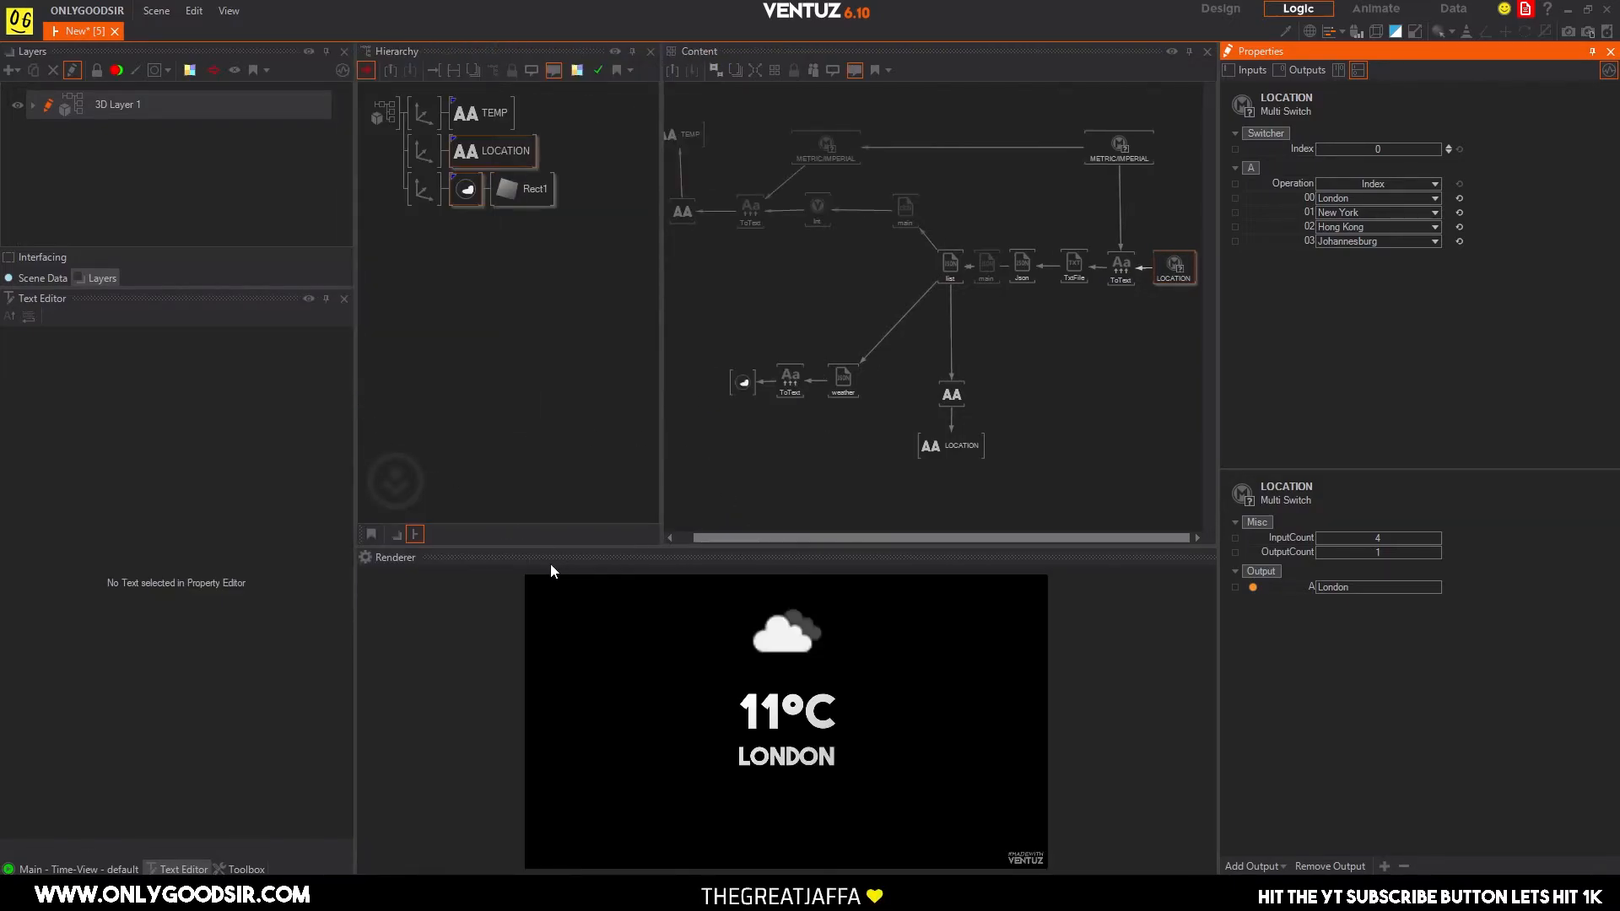
{"action": "left_click_drag", "start_coordinate": [544, 546], "coordinate": [543, 430]}
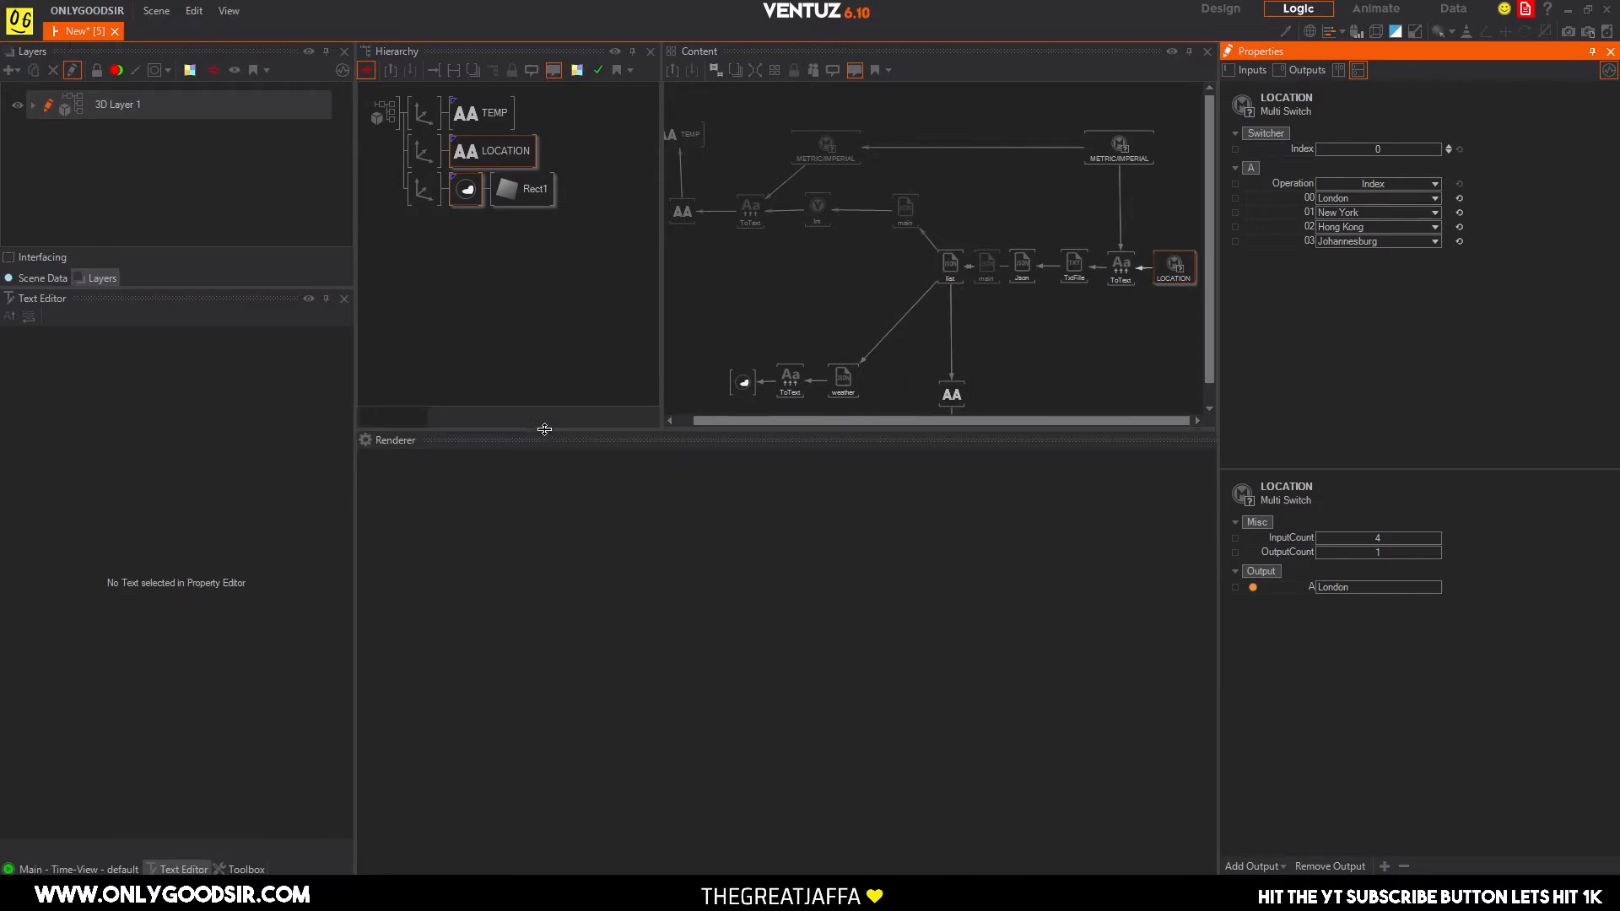
{"action": "middle_click_drag", "start_coordinate": [831, 251], "coordinate": [849, 232]}
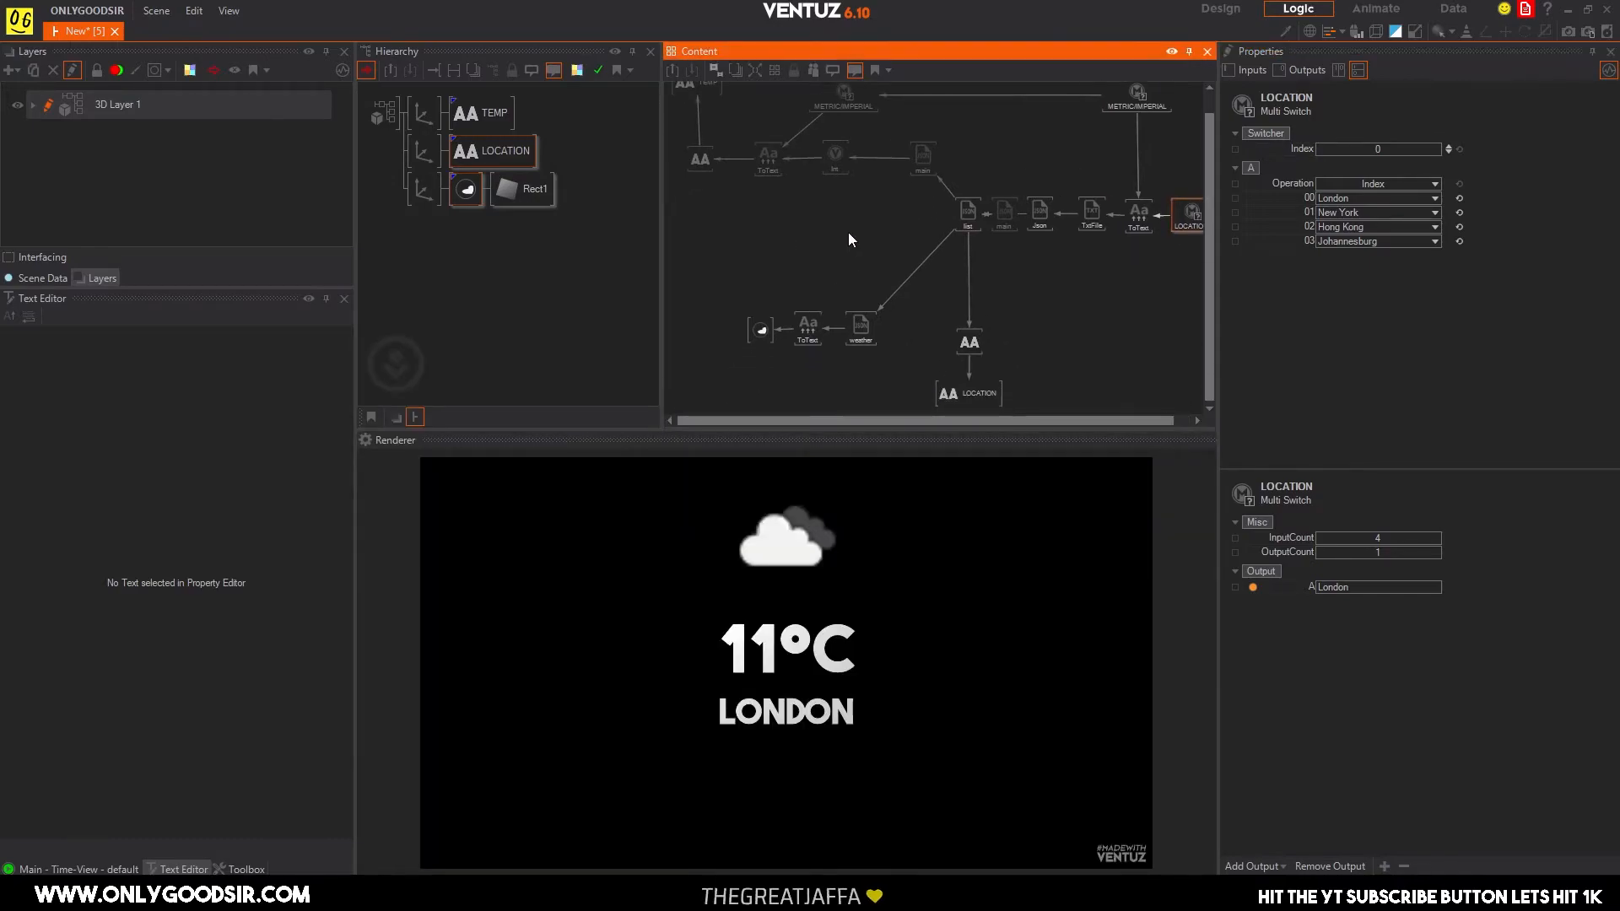
{"action": "scroll", "coordinate": [854, 277], "scroll_direction": "down", "scroll_amount": 1}
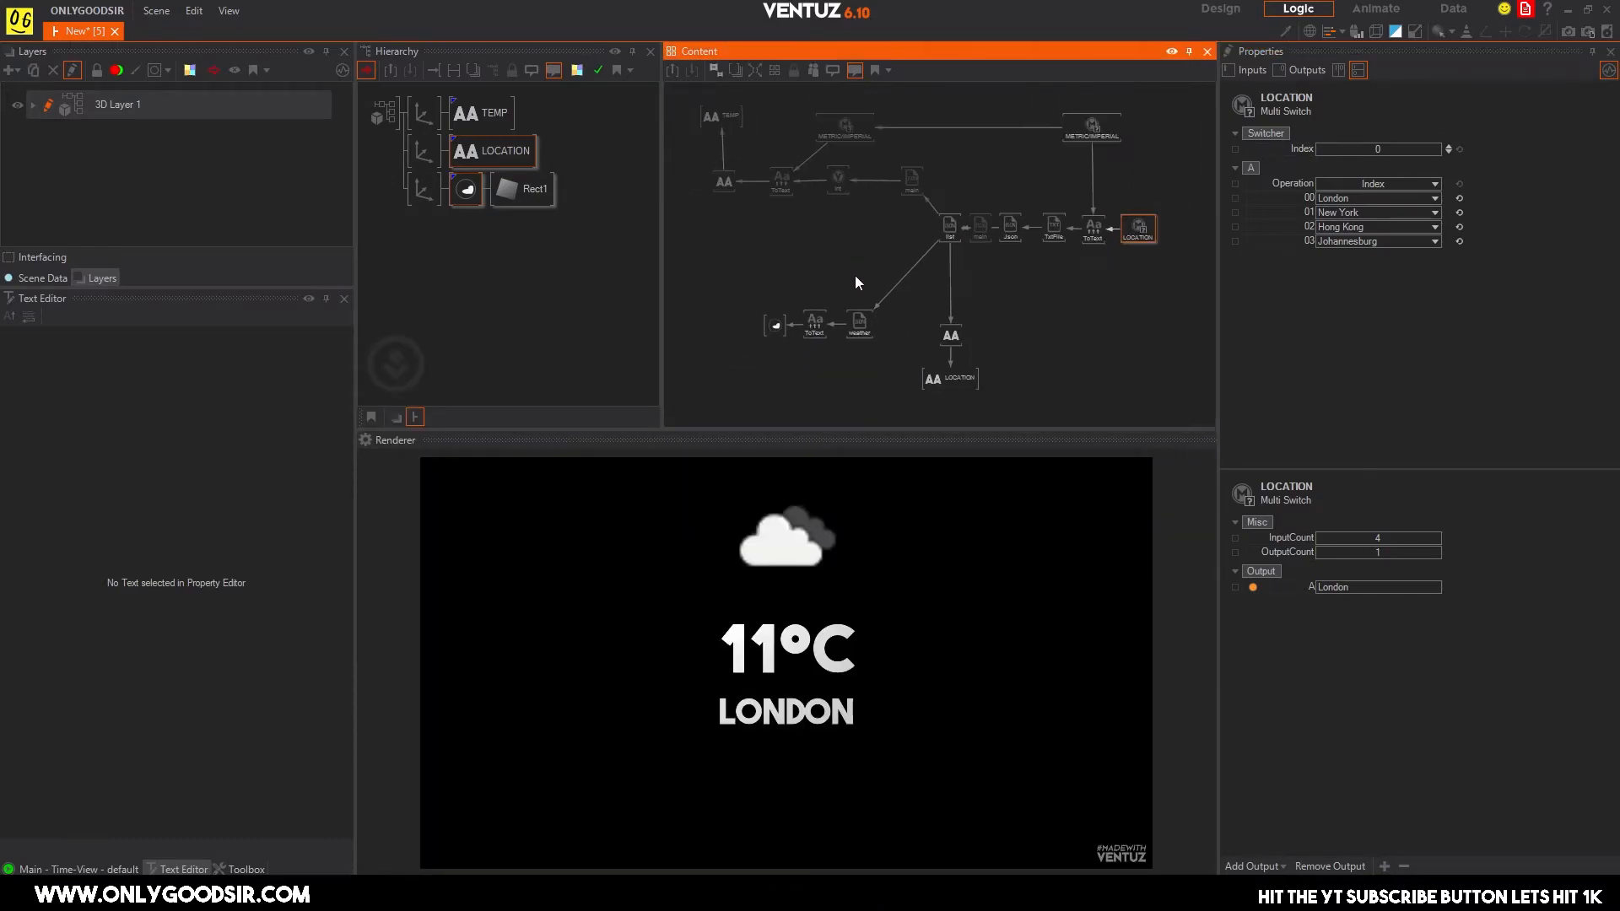
Shrink the weather icon through its axis and move it to the upper left of the temperature.
{"action": "left_click", "coordinate": [424, 250]}
{"action": "left_click", "coordinate": [422, 191]}
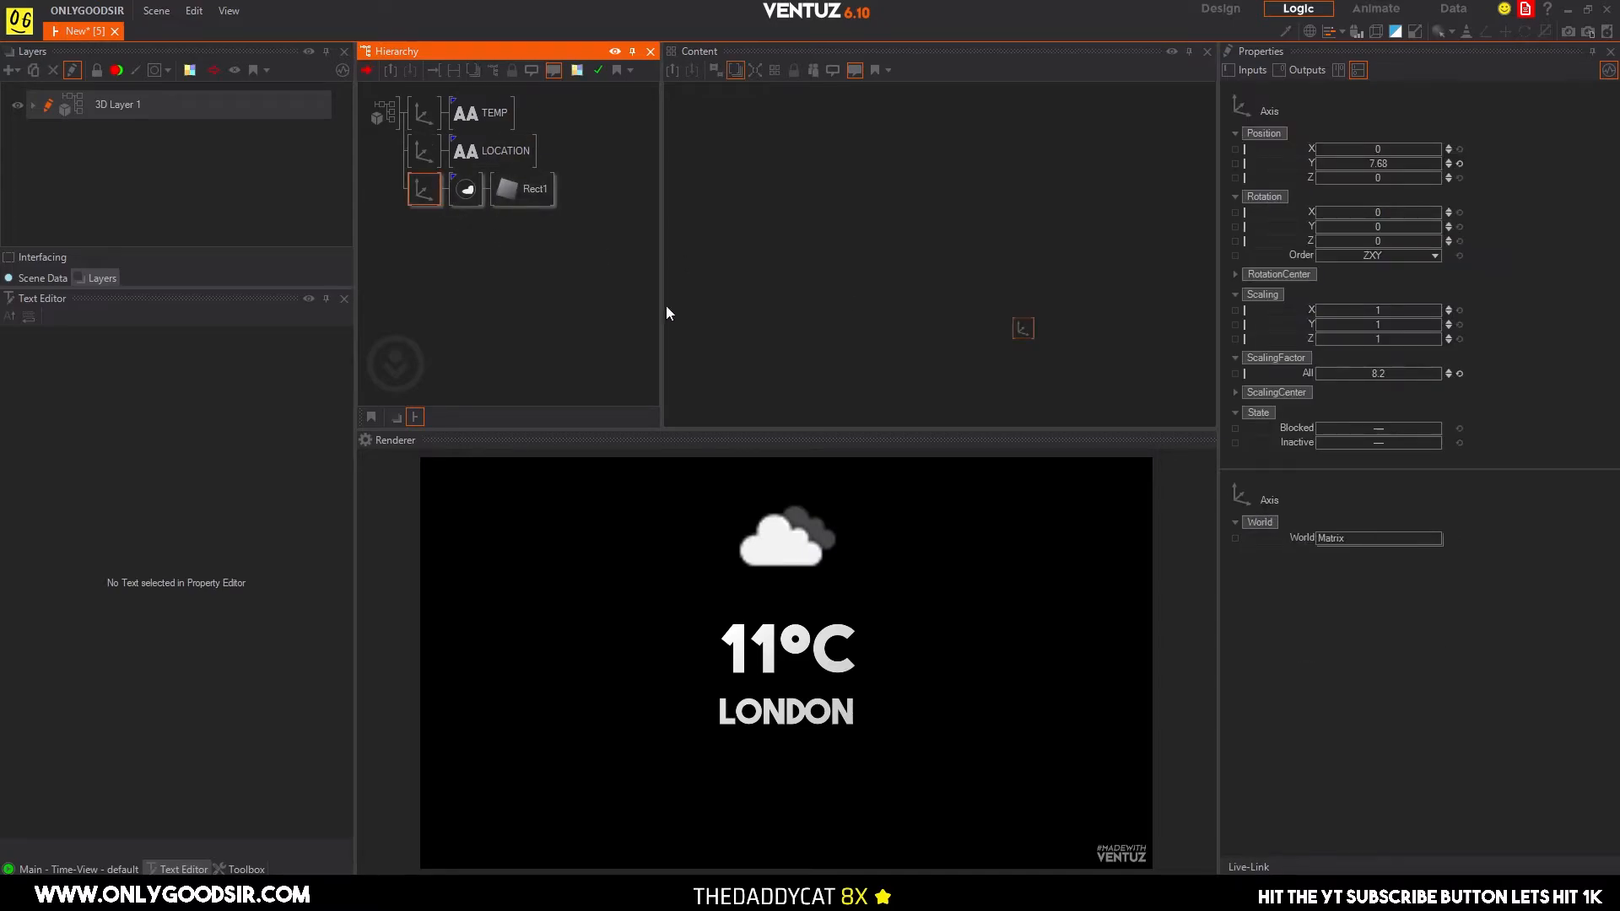
{"action": "left_click_drag", "start_coordinate": [1371, 373], "coordinate": [1274, 373]}
{"action": "left_click_drag", "start_coordinate": [1389, 168], "coordinate": [1361, 155]}
Scale the TEMP and LOCATION texts down slightly by adjusting both of their axes together.
{"action": "left_click", "coordinate": [427, 150]}
{"action": "left_click", "coordinate": [416, 108], "text": "ctrl"}
{"action": "mouse_move", "coordinate": [1382, 374]}
{"action": "left_mouse_down"}
{"action": "mouse_move", "coordinate": [1315, 375]}
{"action": "mouse_move", "coordinate": [1392, 372]}
{"action": "left_mouse_up"}
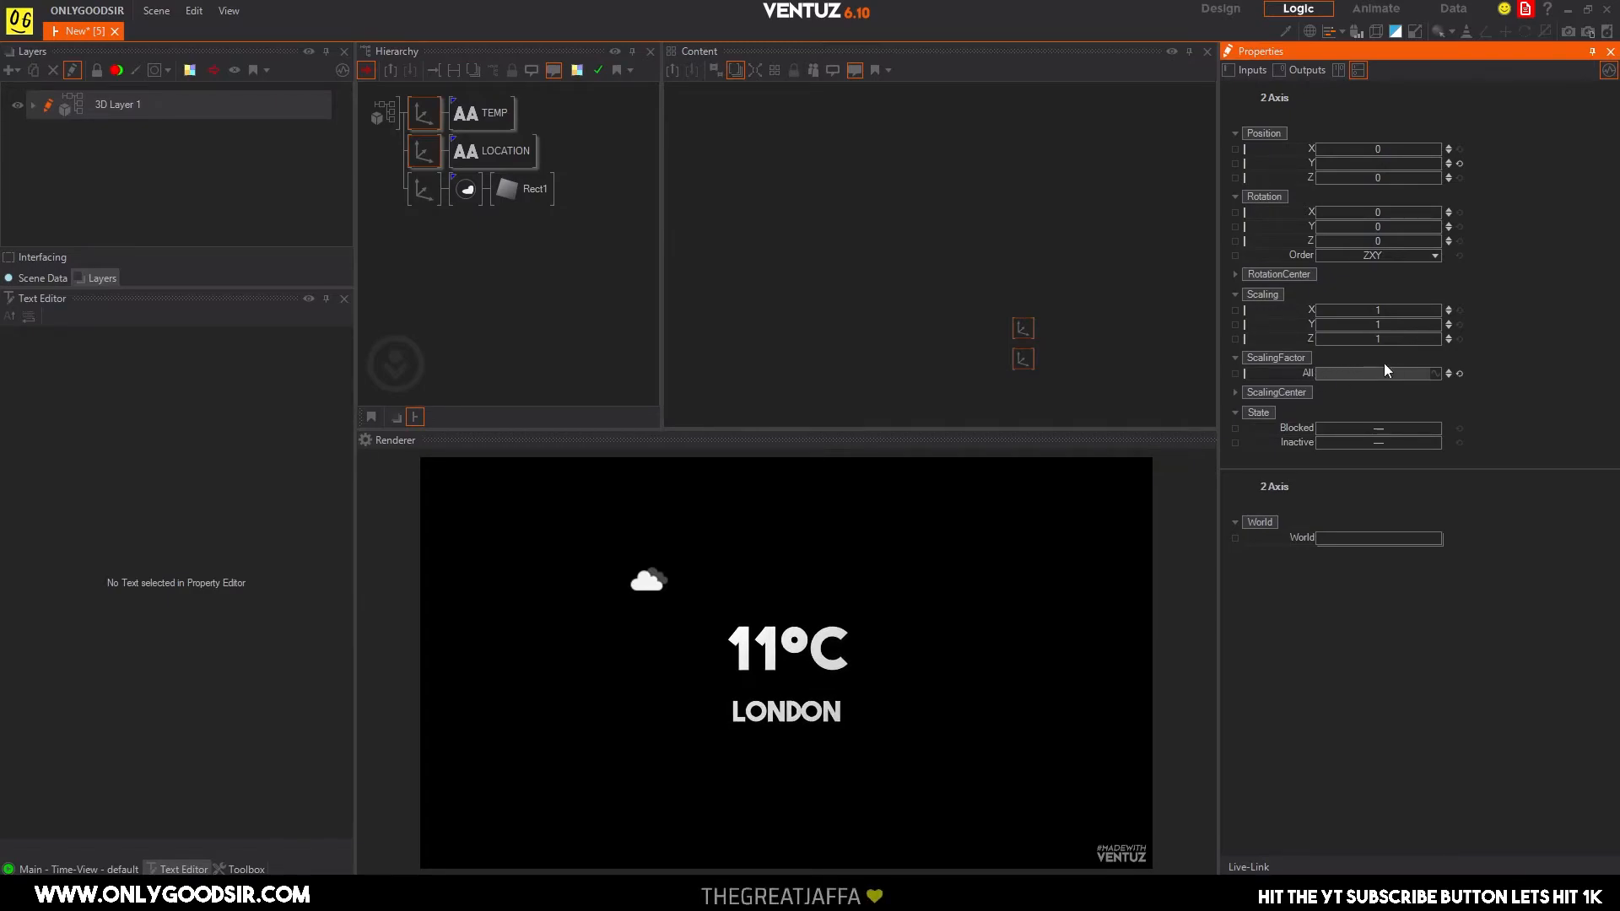
Raise the LOCATION text's axis in Y so the city name sits closer below the temperature.
{"action": "left_click", "coordinate": [425, 252]}
{"action": "left_click", "coordinate": [423, 155]}
{"action": "mouse_move", "coordinate": [1377, 165]}
{"action": "left_mouse_down"}
{"action": "mouse_move", "coordinate": [1439, 161]}
{"action": "mouse_move", "coordinate": [1402, 154]}
{"action": "left_mouse_up"}
{"action": "left_click_drag", "start_coordinate": [1388, 153], "coordinate": [1394, 153]}
{"action": "left_click", "coordinate": [425, 226]}
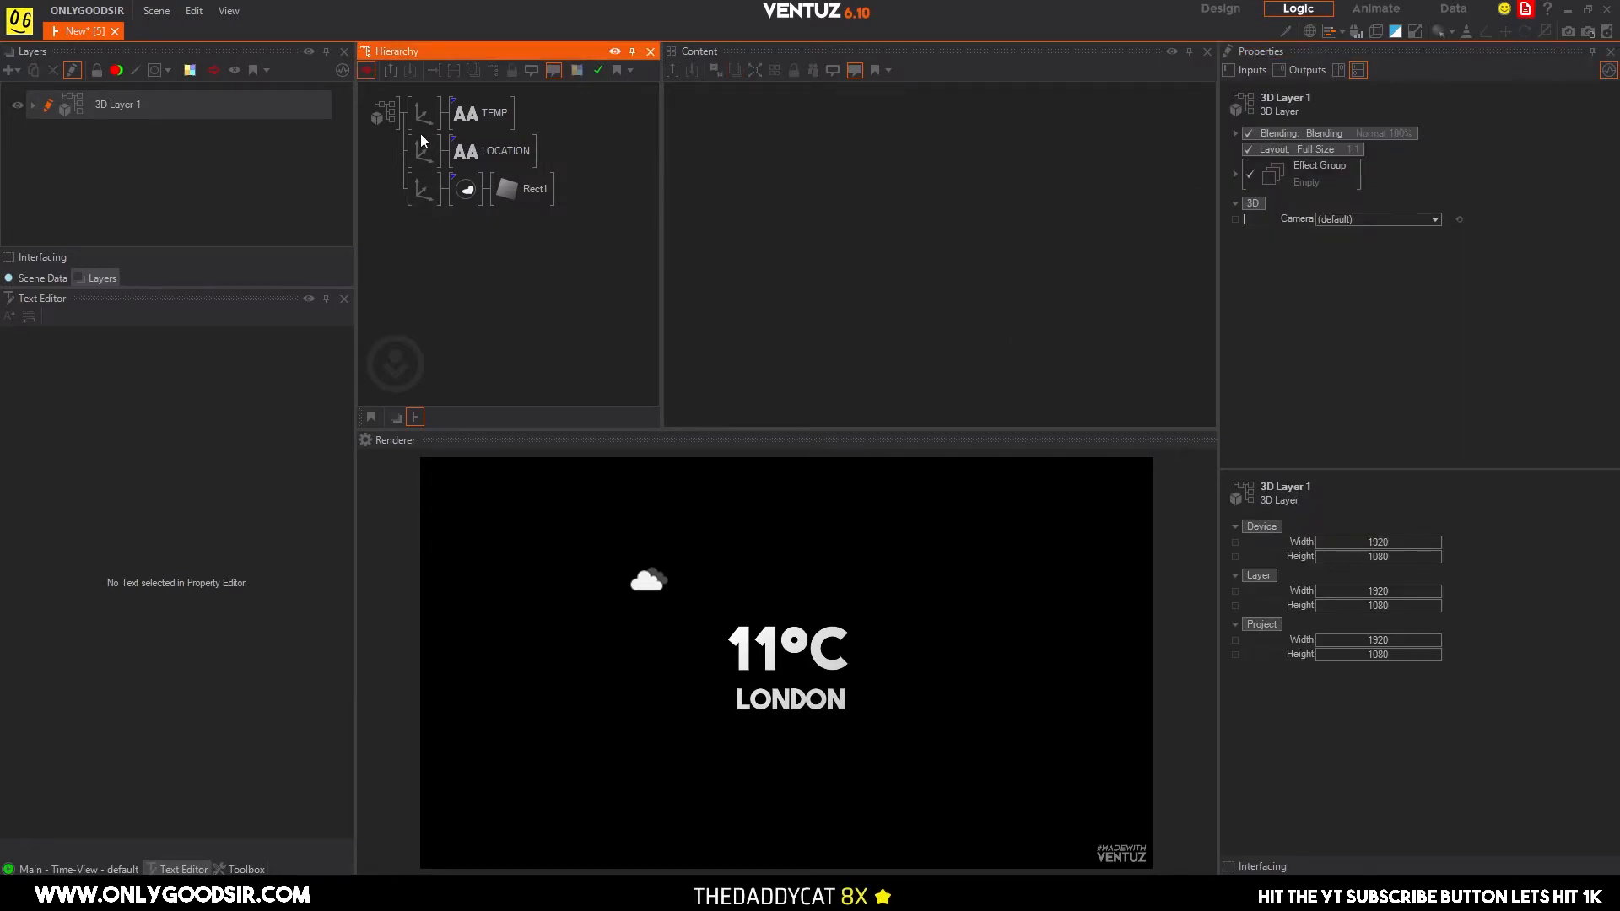
Enlarge the weather icon to a scaling factor of about 6.5 and place it beside the temperature at X 7, Y 0.38.
{"action": "left_click", "coordinate": [421, 190]}
{"action": "left_click_drag", "start_coordinate": [1386, 375], "coordinate": [1435, 370]}
{"action": "left_click_drag", "start_coordinate": [1392, 155], "coordinate": [1341, 167]}
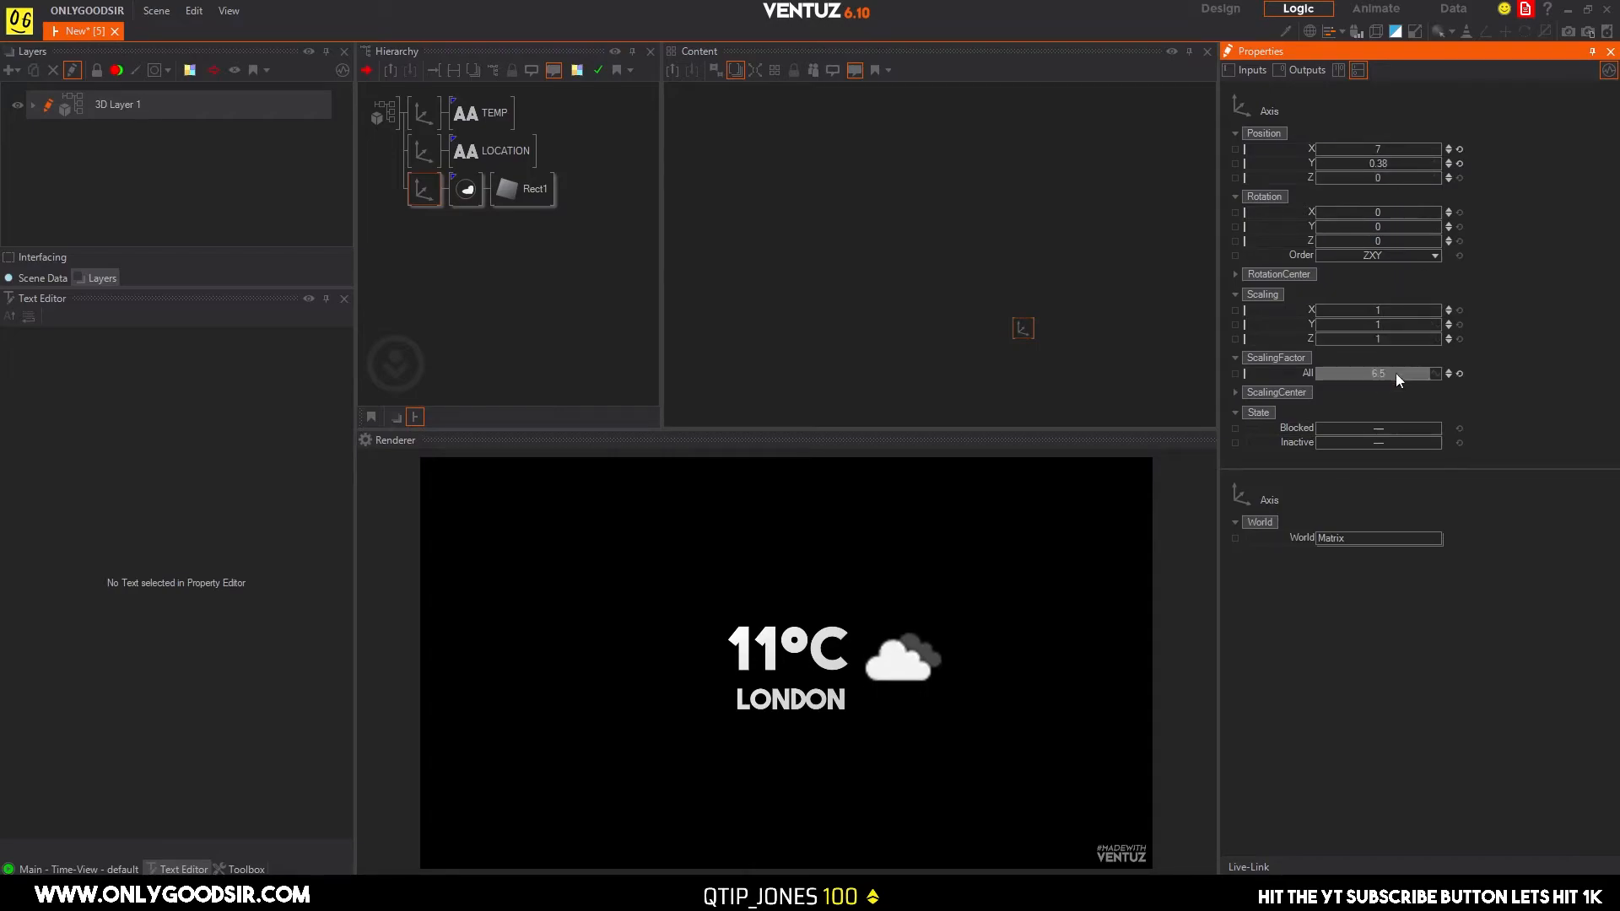
Set the weather icon's scaling factor to 6.23 and center it above the temperature at about X 0, Y 4.94.
{"action": "left_click_drag", "start_coordinate": [1316, 368], "coordinate": [1377, 373]}
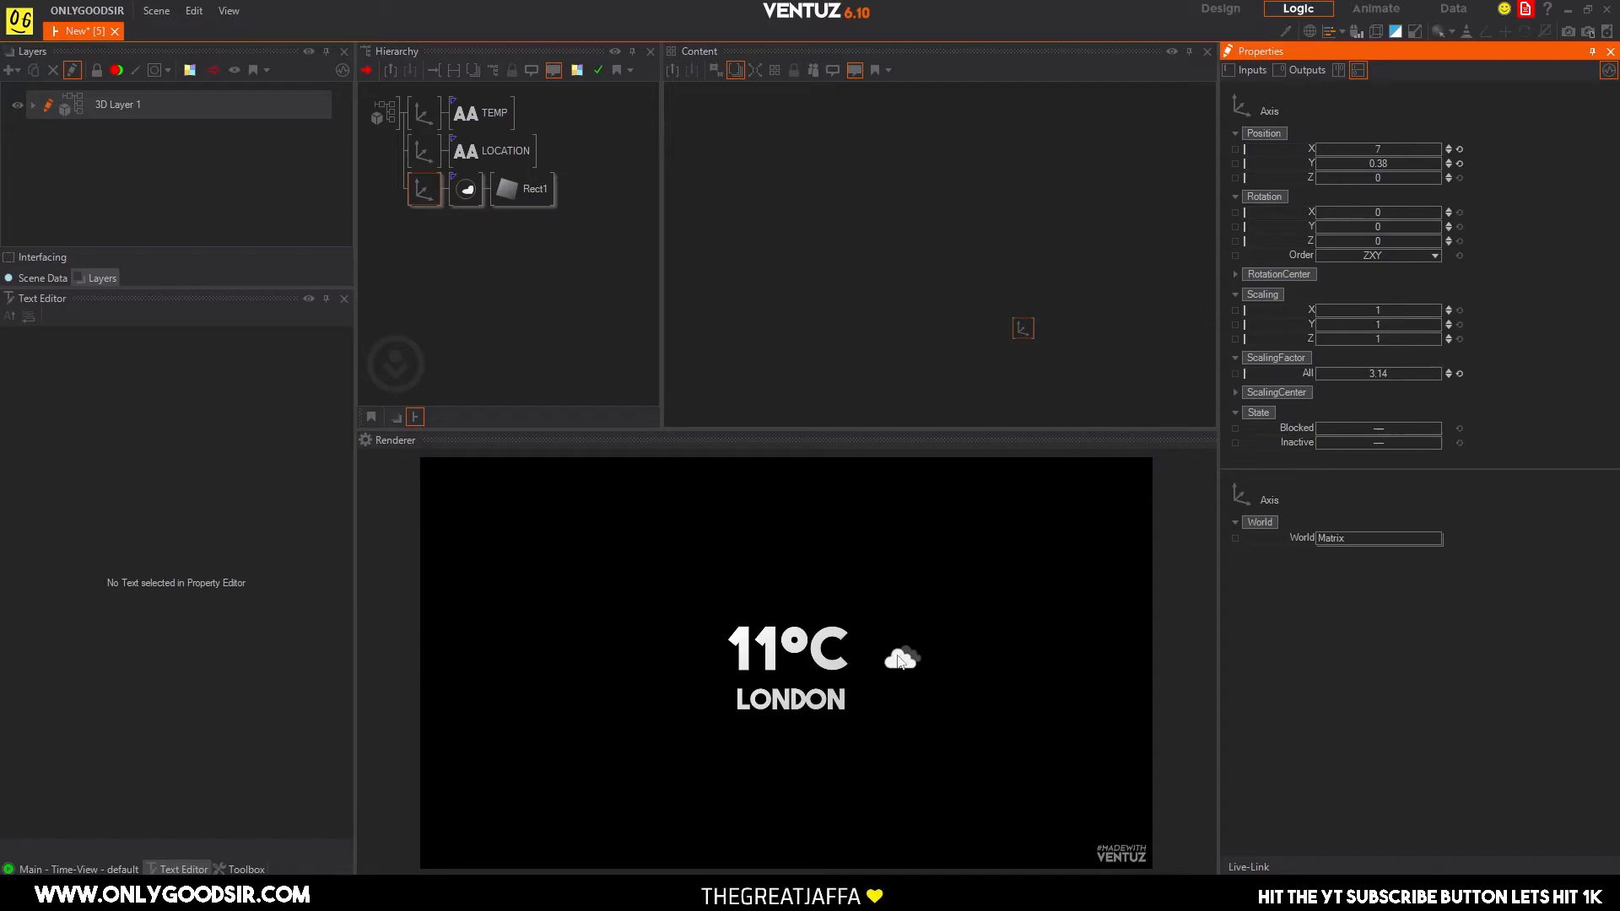
{"action": "left_click_drag", "start_coordinate": [1402, 372], "coordinate": [1360, 372]}
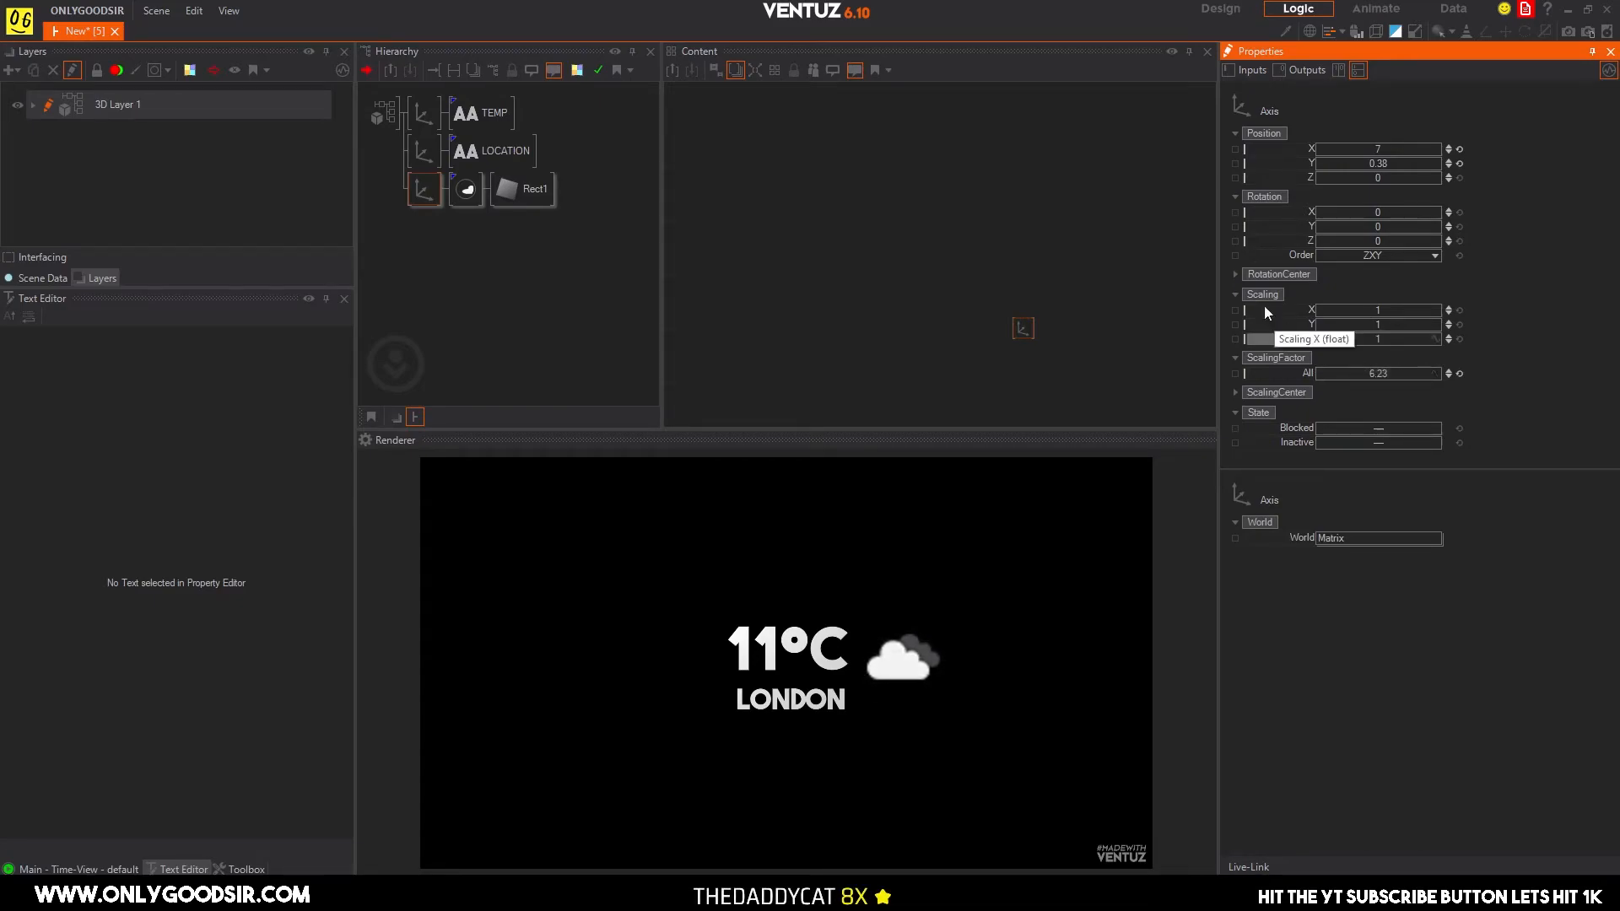
{"action": "mouse_move", "coordinate": [1375, 149]}
{"action": "left_mouse_down"}
{"action": "mouse_move", "coordinate": [1405, 148]}
{"action": "mouse_move", "coordinate": [1342, 148]}
{"action": "mouse_move", "coordinate": [1434, 166]}
{"action": "mouse_move", "coordinate": [1407, 149]}
{"action": "left_mouse_up"}
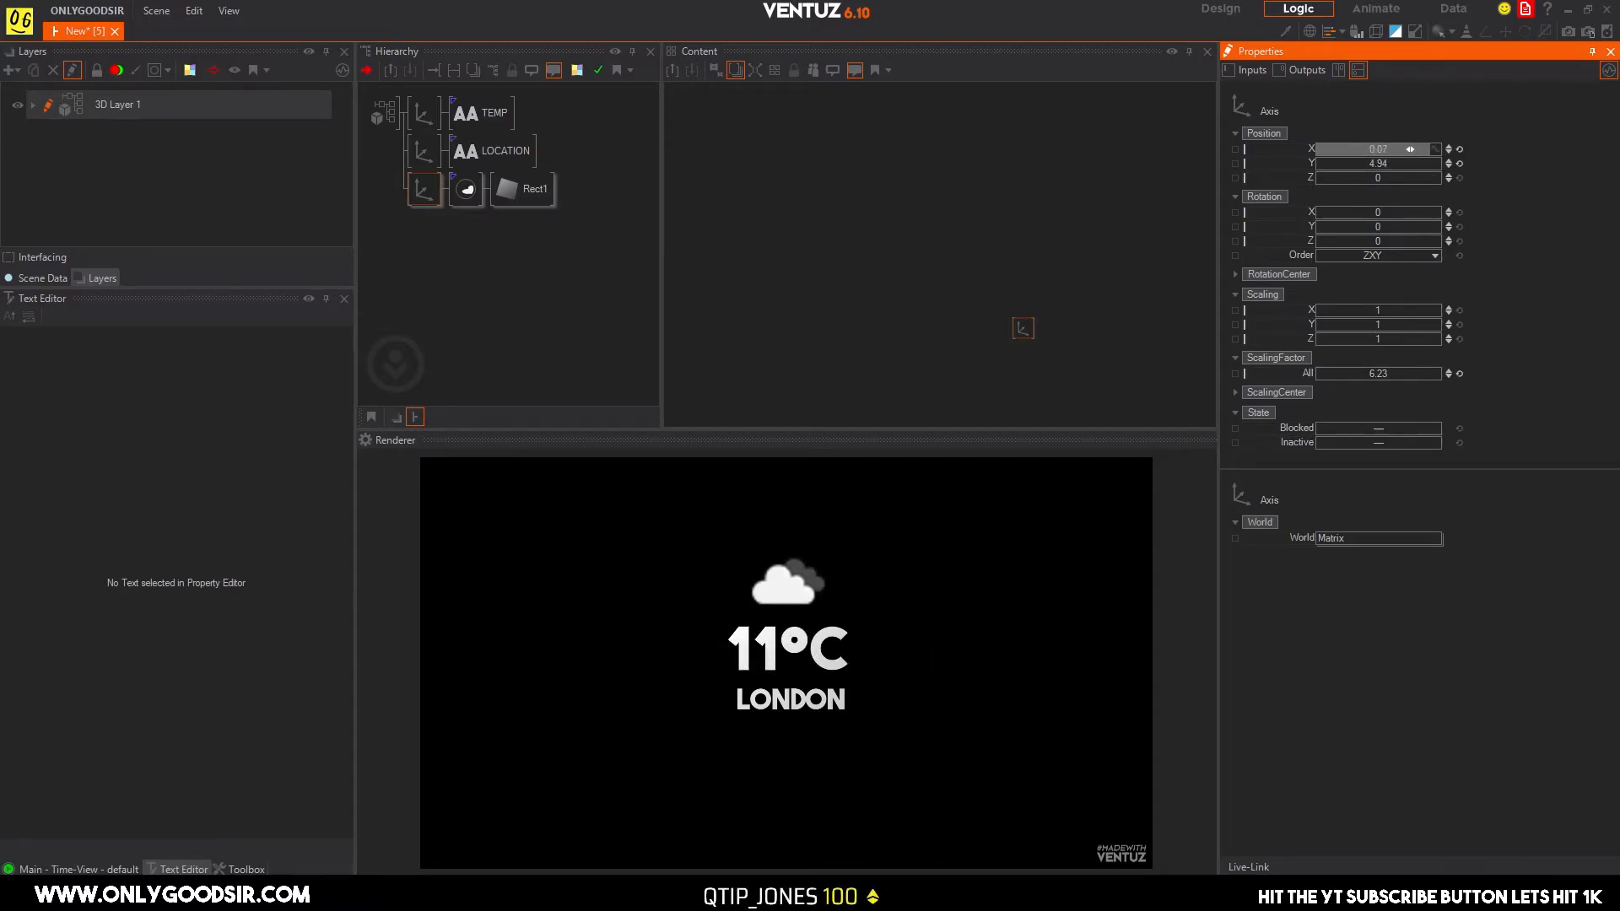
Add an Axis node as the first hierarchy entry, above the TEMP axis.
{"action": "double_click", "coordinate": [495, 271]}
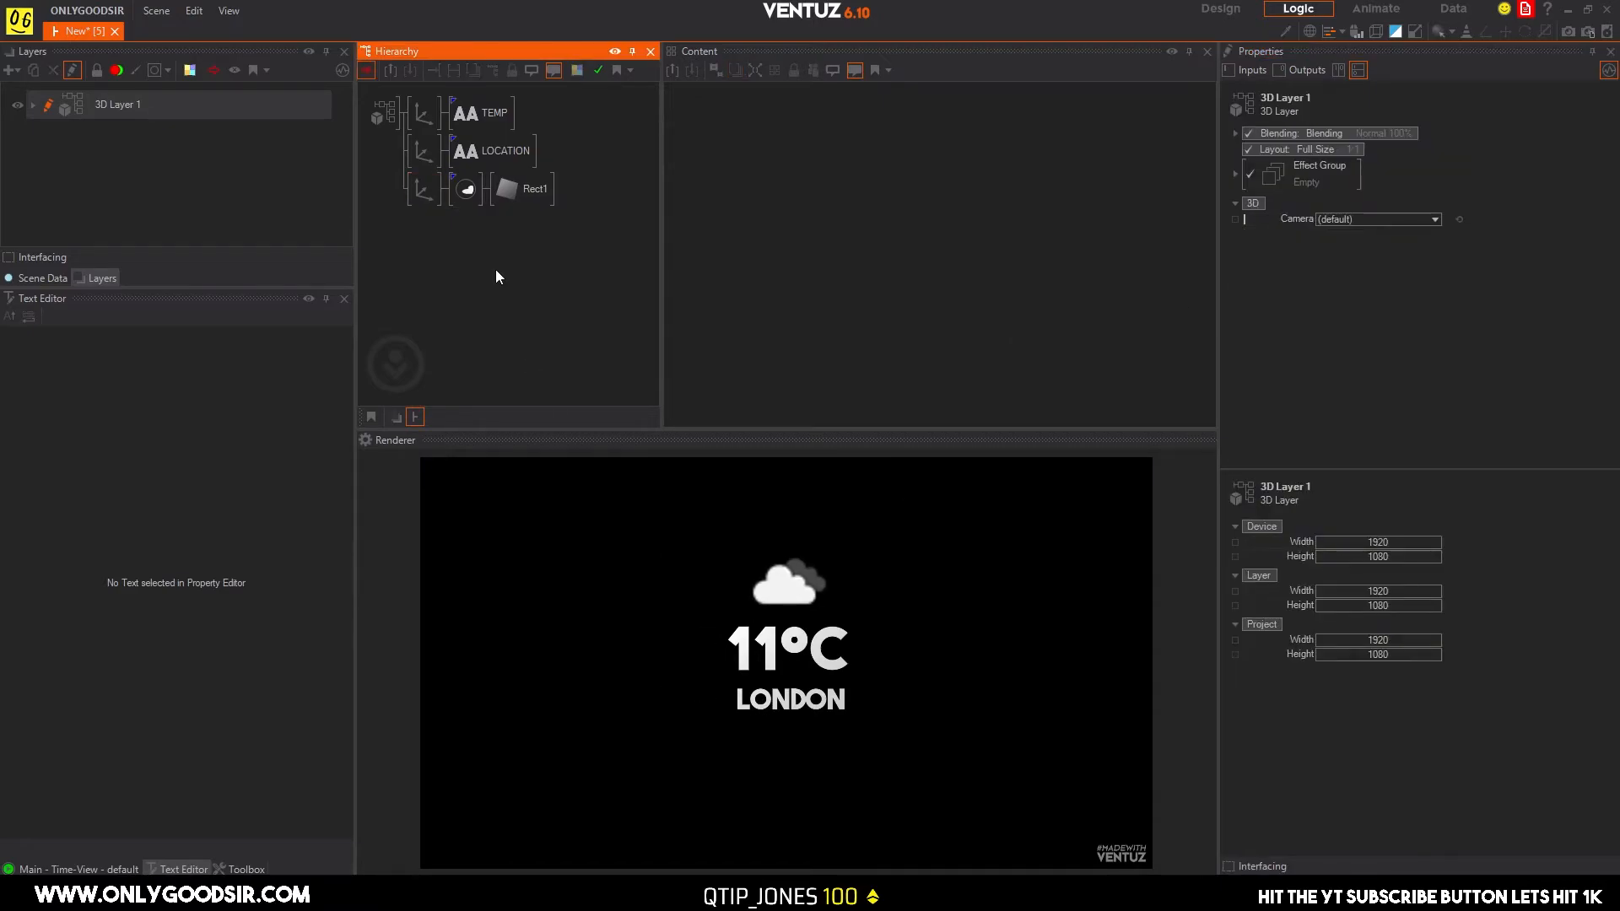
{"action": "type", "text": "ax"}
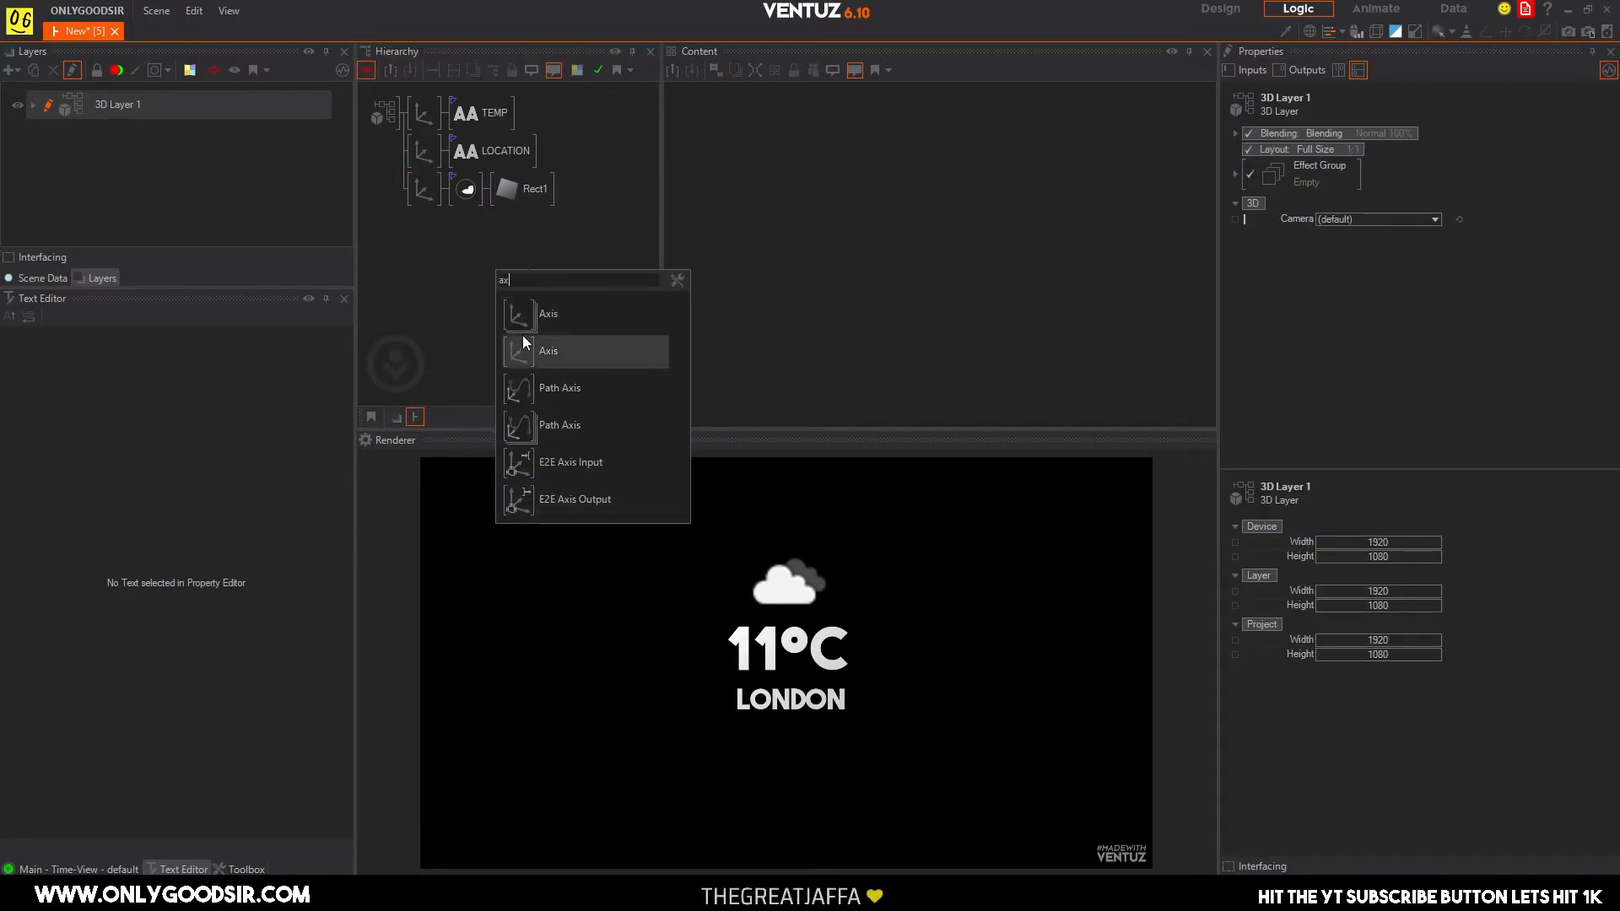
{"action": "left_click_drag", "start_coordinate": [521, 343], "coordinate": [477, 167]}
{"action": "left_click_drag", "start_coordinate": [422, 103], "coordinate": [424, 108]}
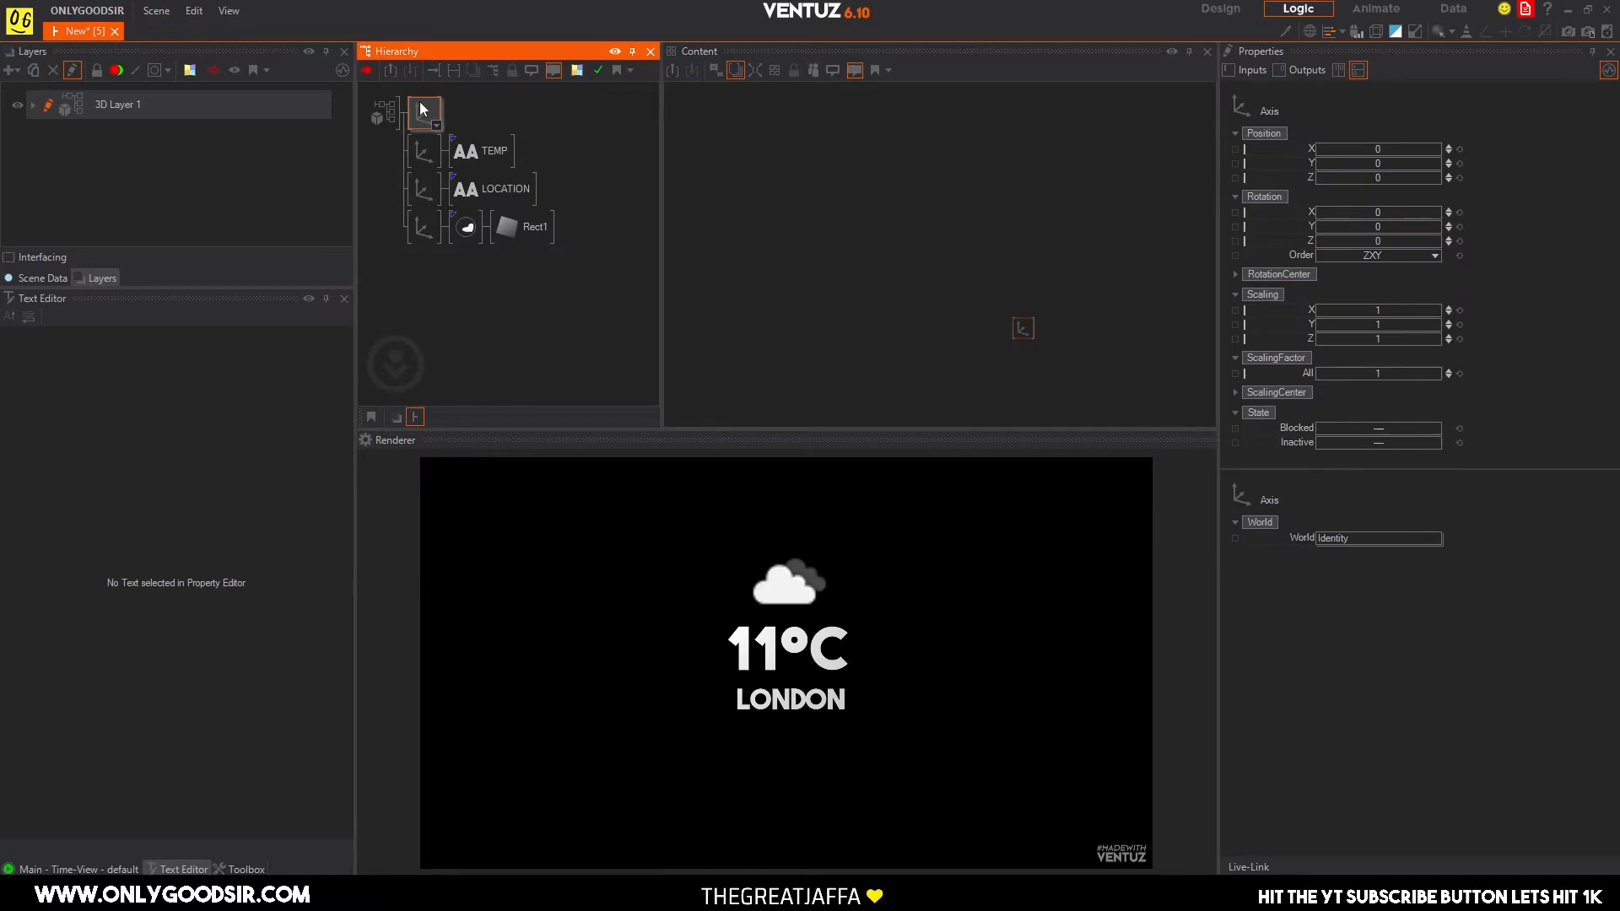
Attach a Rectangle geometry to the new first axis in the hierarchy.
{"action": "key", "text": "Tab"}
{"action": "type", "text": "re"}
{"action": "key", "text": "Down"}
{"action": "key", "text": "Down"}
{"action": "key", "text": "Return"}
Insert a Color Solid material before Rect2 and set its base color to purple (153, 76, 255).
{"action": "key", "text": "Tab"}
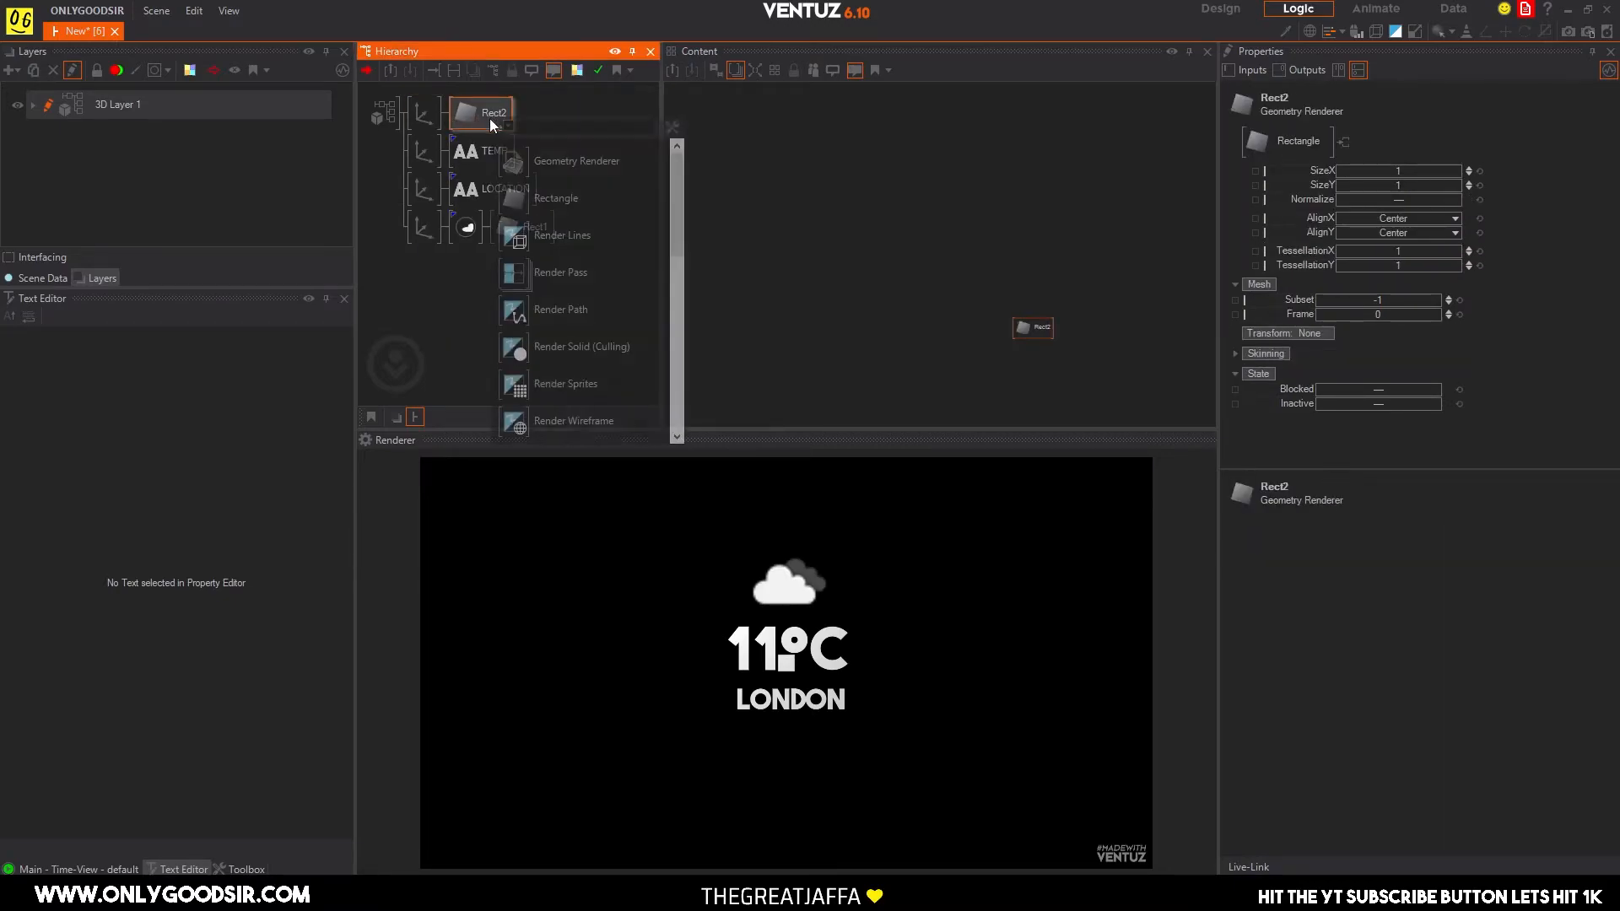
{"action": "type", "text": "col"}
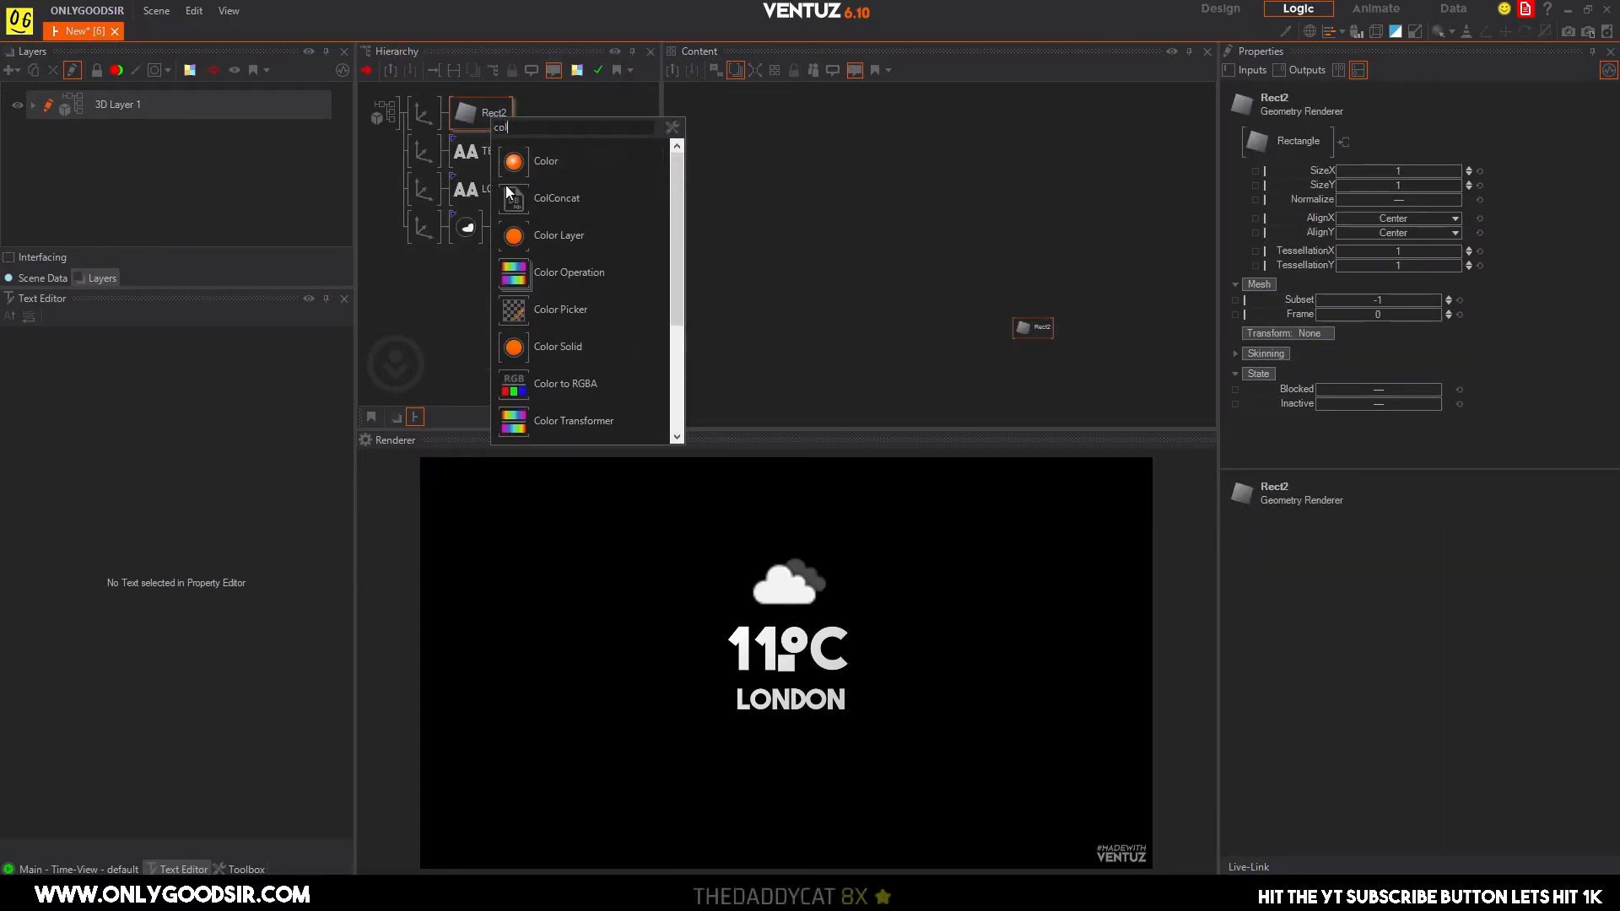
{"action": "mouse_move", "coordinate": [515, 349]}
{"action": "left_mouse_down"}
{"action": "mouse_move", "coordinate": [475, 132]}
{"action": "mouse_move", "coordinate": [456, 114]}
{"action": "left_mouse_up"}
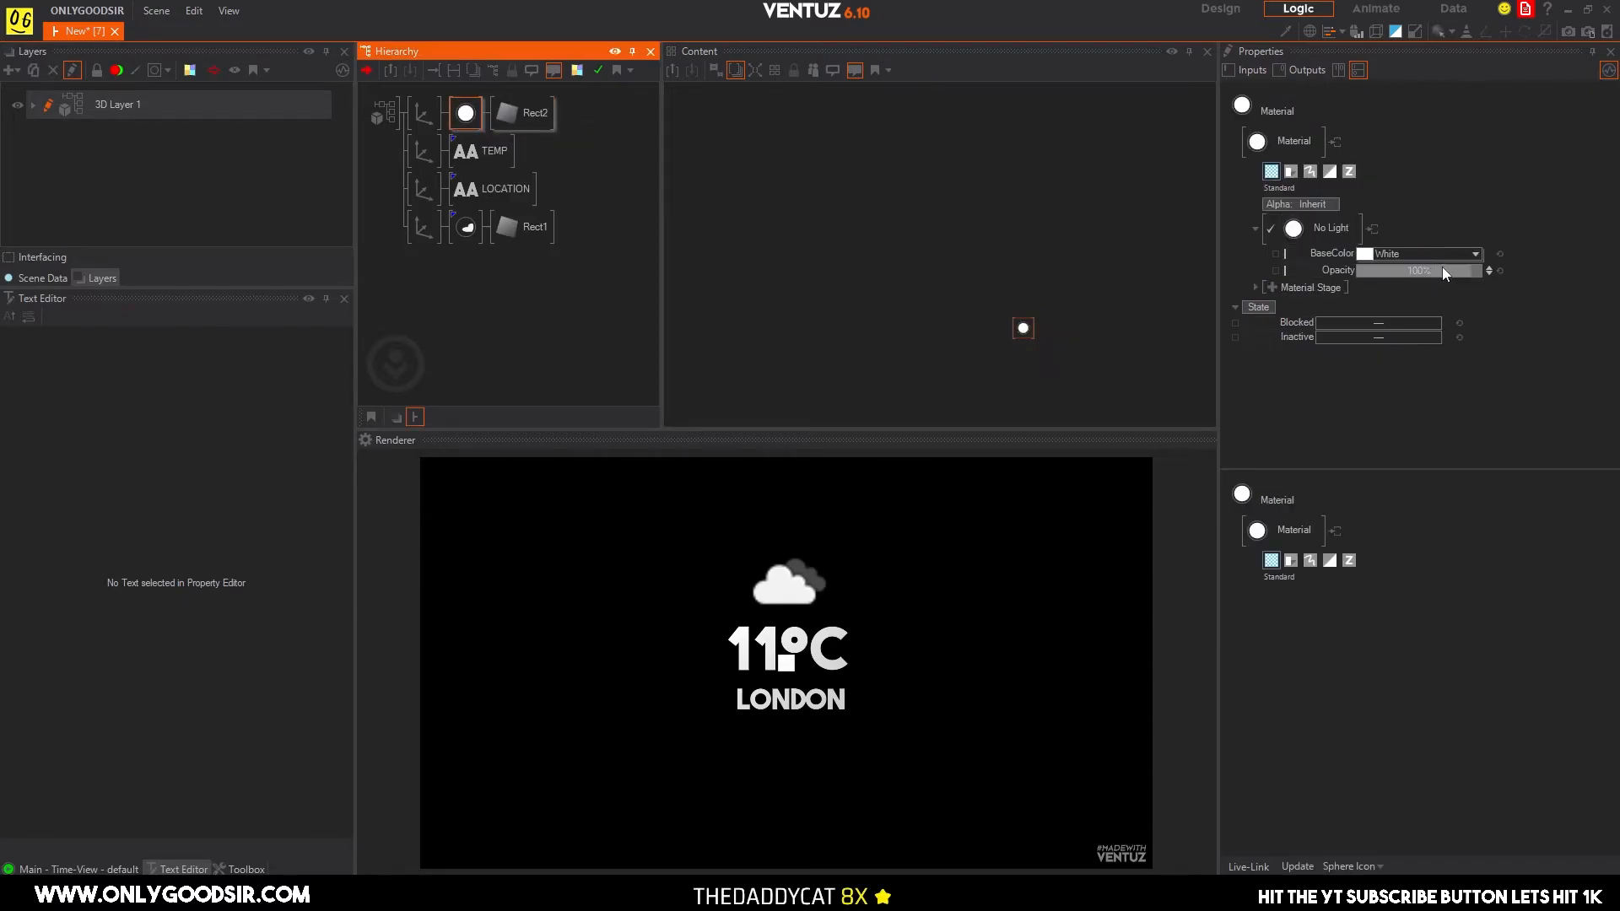
{"action": "left_click", "coordinate": [1476, 254]}
{"action": "left_click_drag", "start_coordinate": [1421, 318], "coordinate": [1522, 303]}
{"action": "left_click", "coordinate": [1354, 340]}
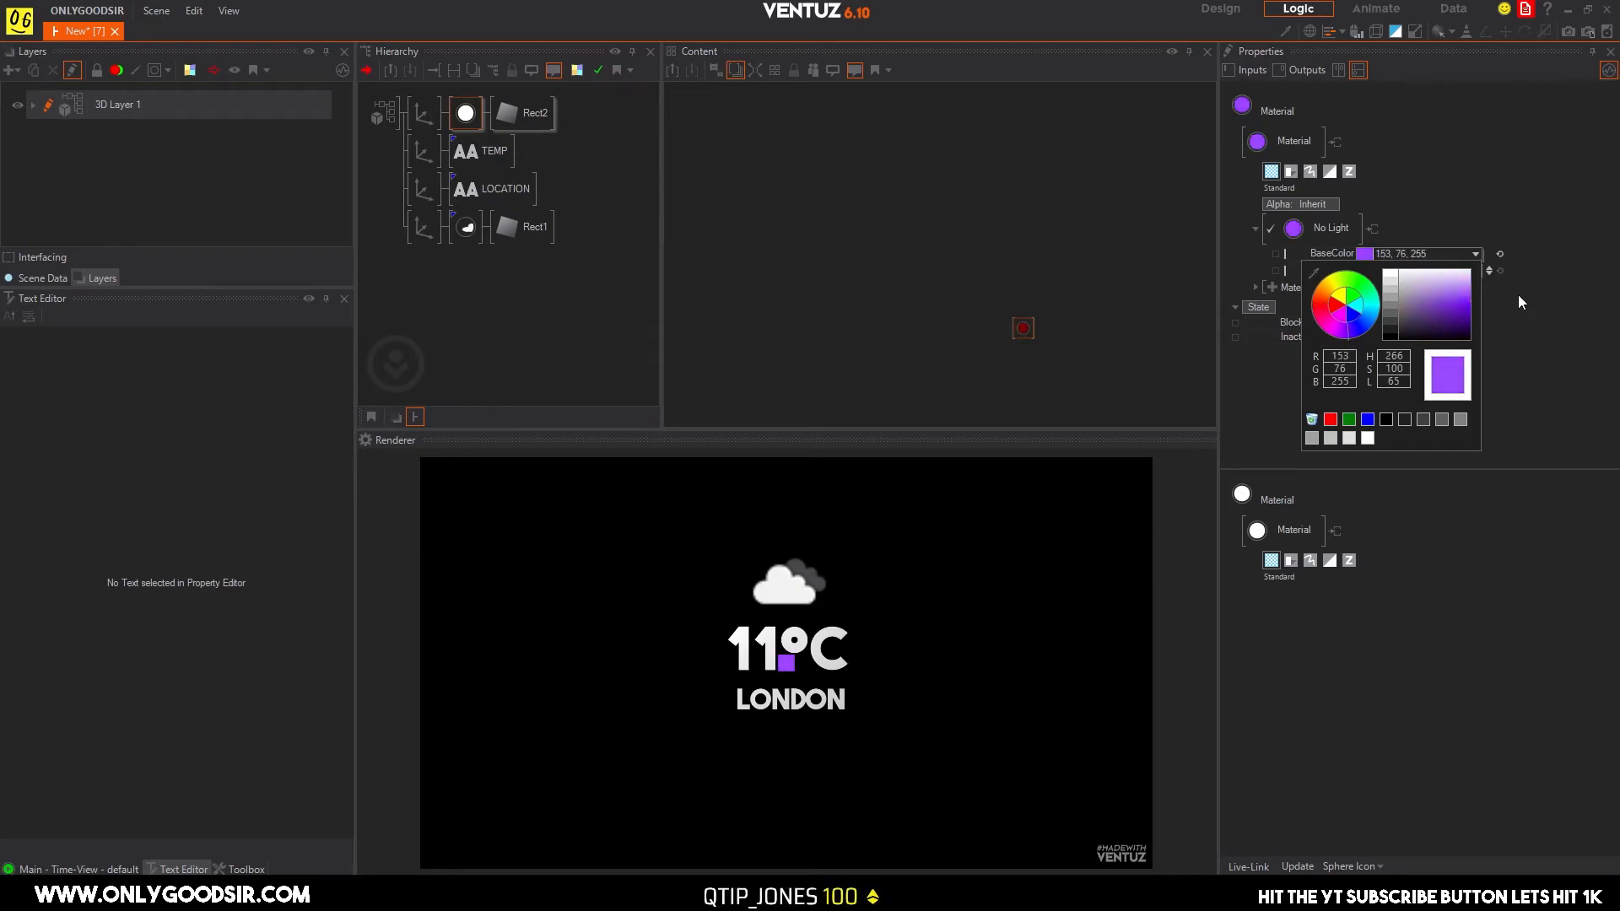
Scale the background rectangle's axis to 7.7, position it at X 0.25, Y -0.33, and set Rect2's SizeX to 1.29.
{"action": "left_click", "coordinate": [429, 115]}
{"action": "mouse_move", "coordinate": [1392, 372]}
{"action": "left_mouse_down"}
{"action": "mouse_move", "coordinate": [1435, 373]}
{"action": "mouse_move", "coordinate": [1402, 372]}
{"action": "left_mouse_up"}
{"action": "left_click", "coordinate": [535, 116]}
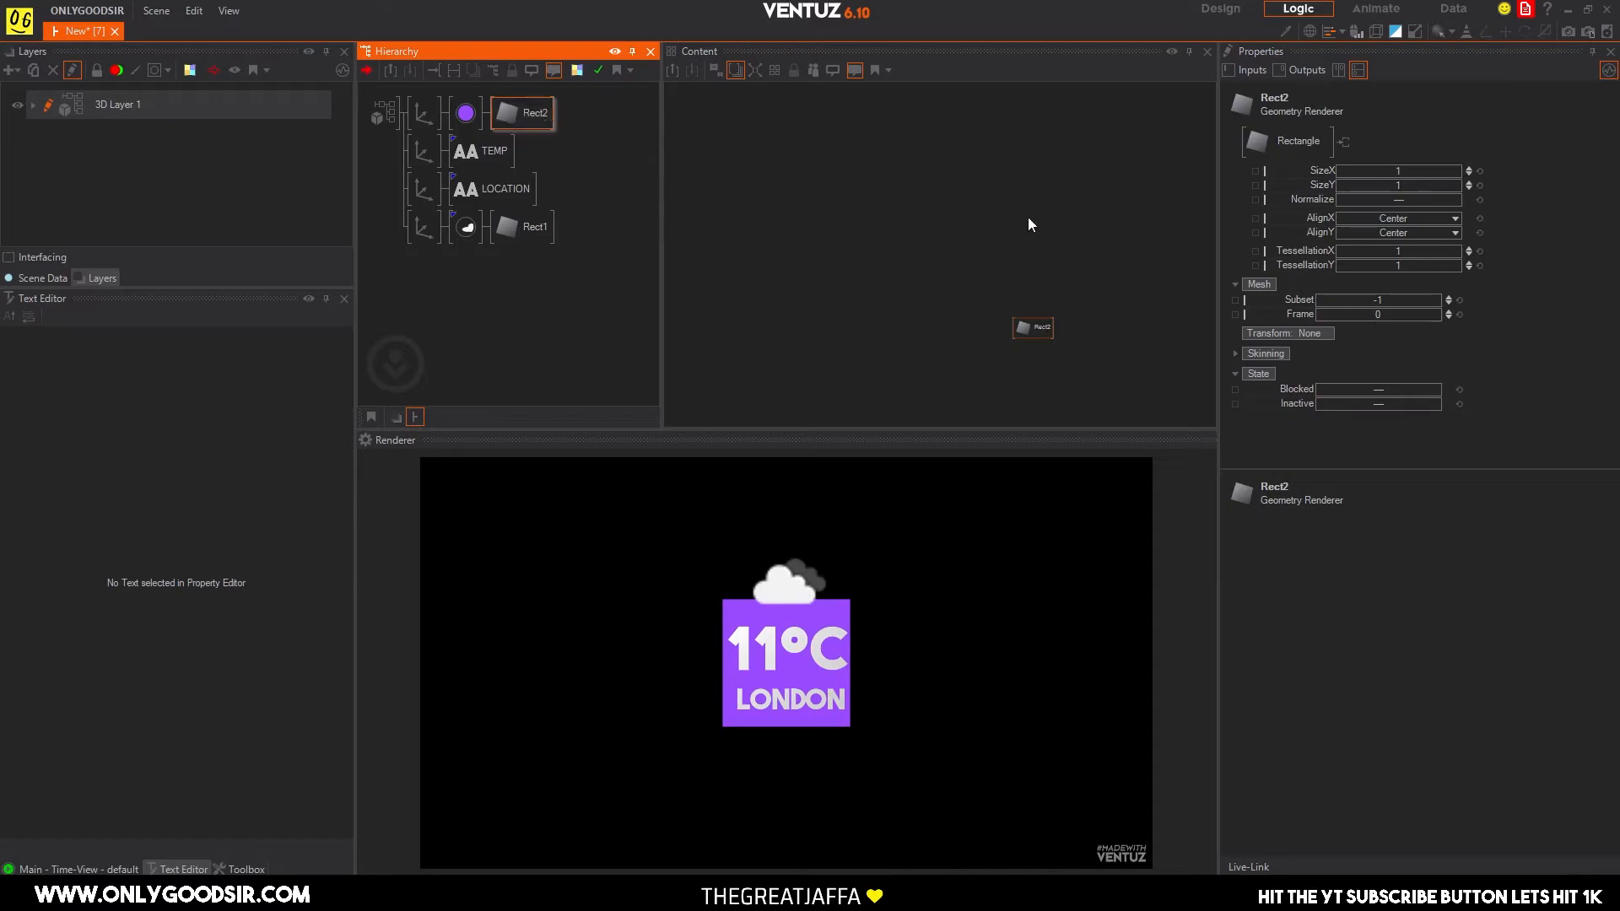
{"action": "mouse_move", "coordinate": [1399, 175]}
{"action": "left_mouse_down"}
{"action": "mouse_move", "coordinate": [1425, 175]}
{"action": "mouse_move", "coordinate": [1405, 148]}
{"action": "left_mouse_up"}
{"action": "left_click", "coordinate": [423, 112]}
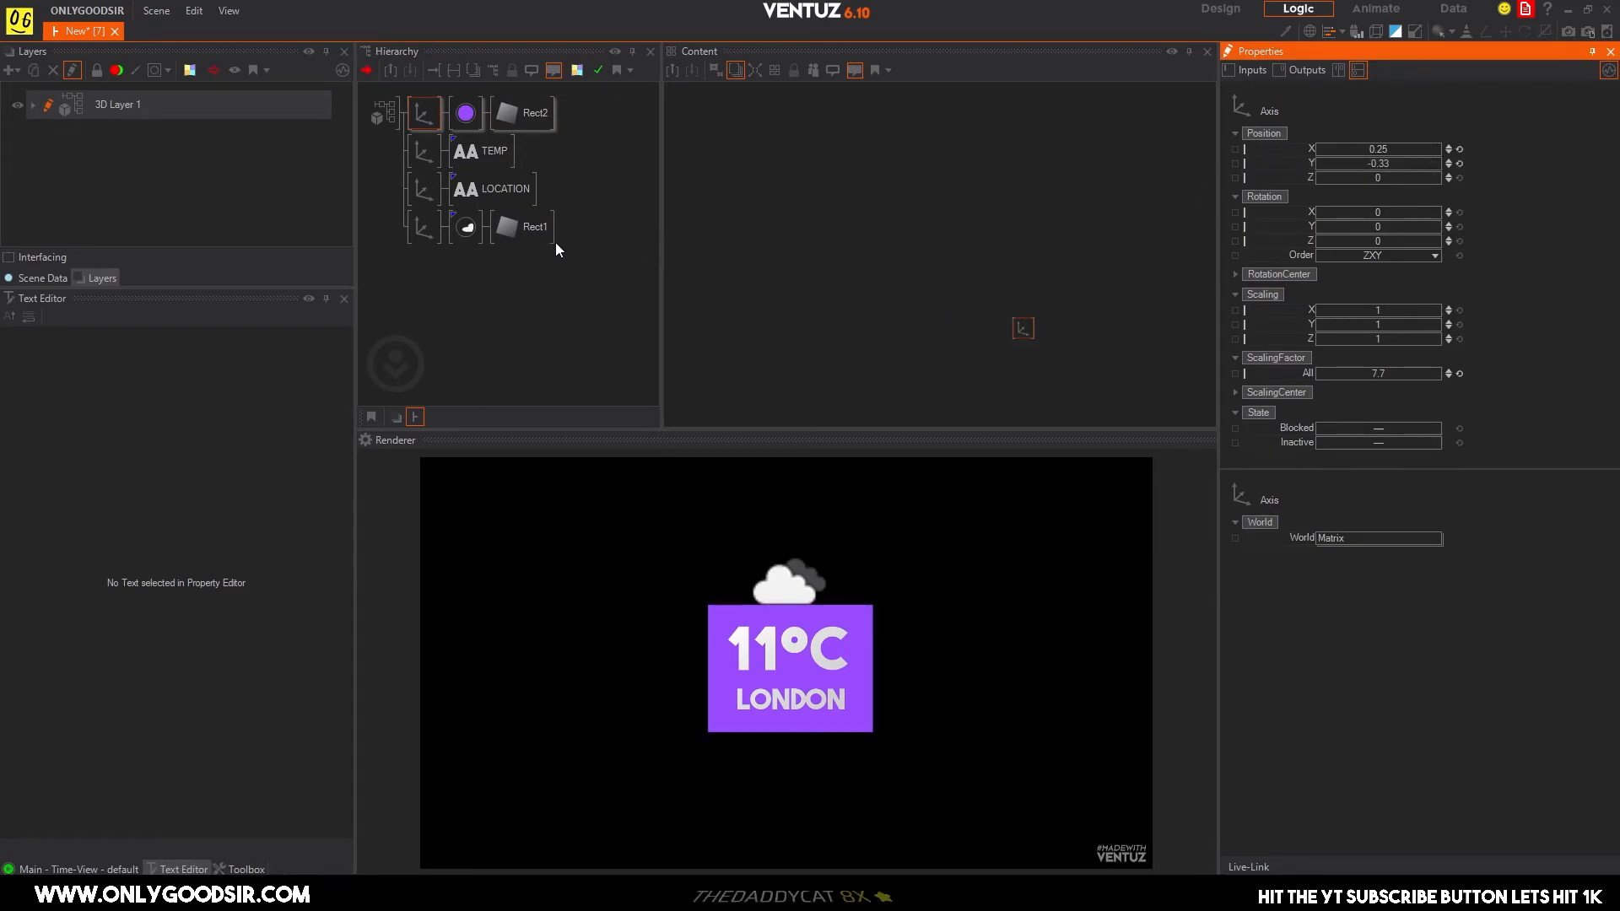
Shrink the LOCATION text slightly and lower it inside the purple rectangle.
{"action": "left_click", "coordinate": [418, 157]}
{"action": "left_click", "coordinate": [418, 182], "text": "ctrl"}
{"action": "left_click_drag", "start_coordinate": [1404, 377], "coordinate": [1386, 373]}
{"action": "left_click_drag", "start_coordinate": [1381, 164], "coordinate": [1376, 166]}
Scale the TEMP text down to about 2.24 and reposition it just above the location name, leaving room beside it.
{"action": "left_click", "coordinate": [424, 154]}
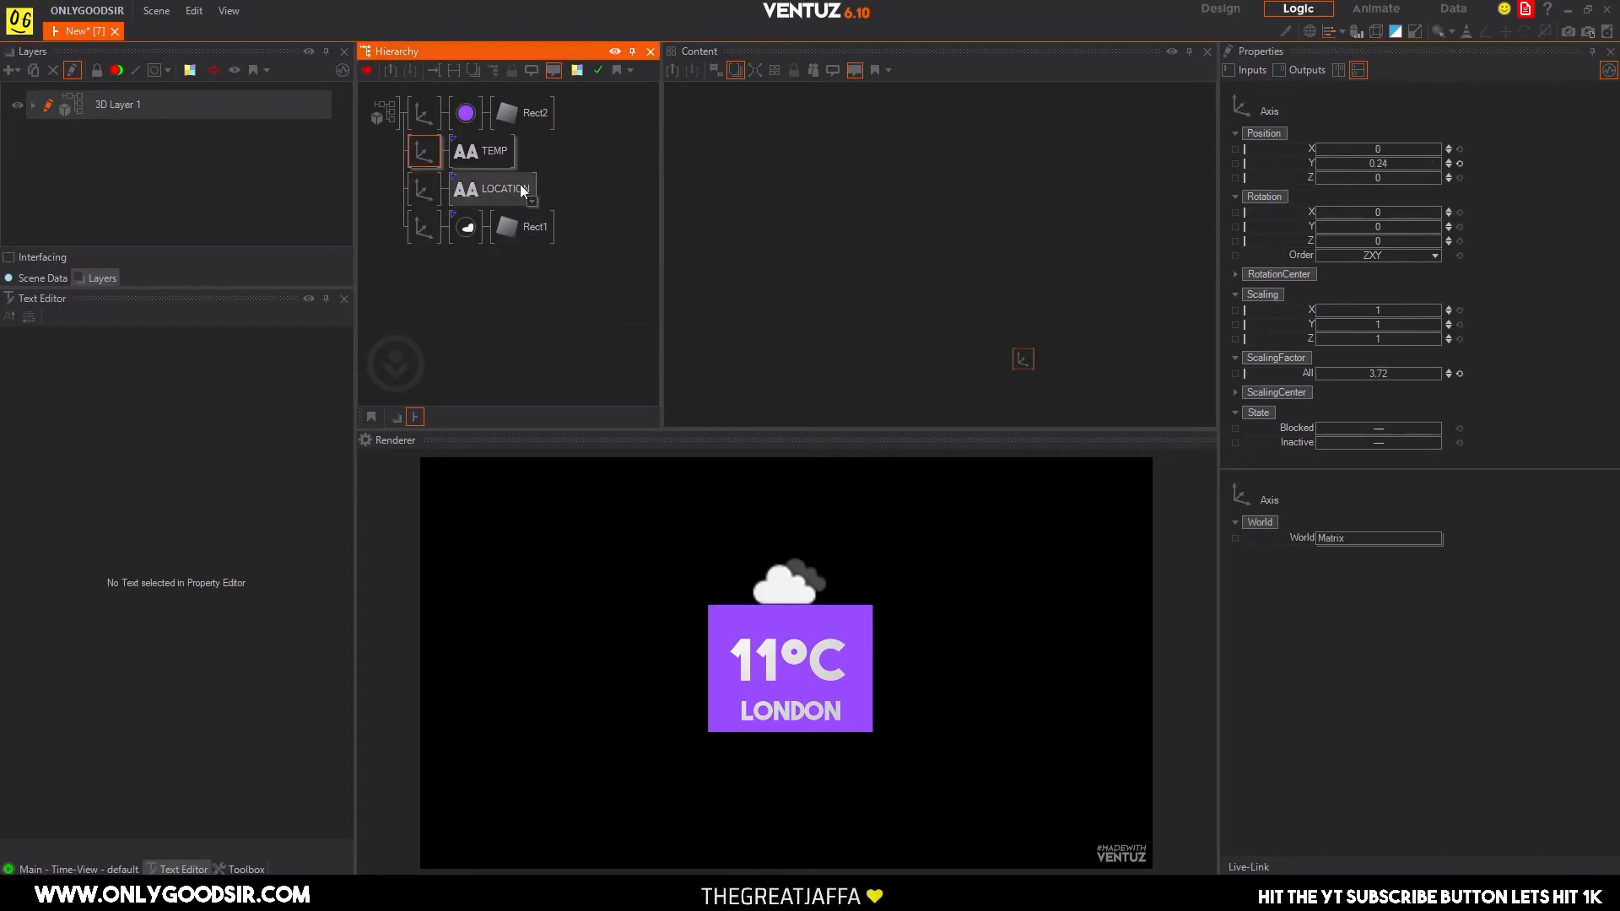
{"action": "left_click_drag", "start_coordinate": [1349, 374], "coordinate": [1316, 372]}
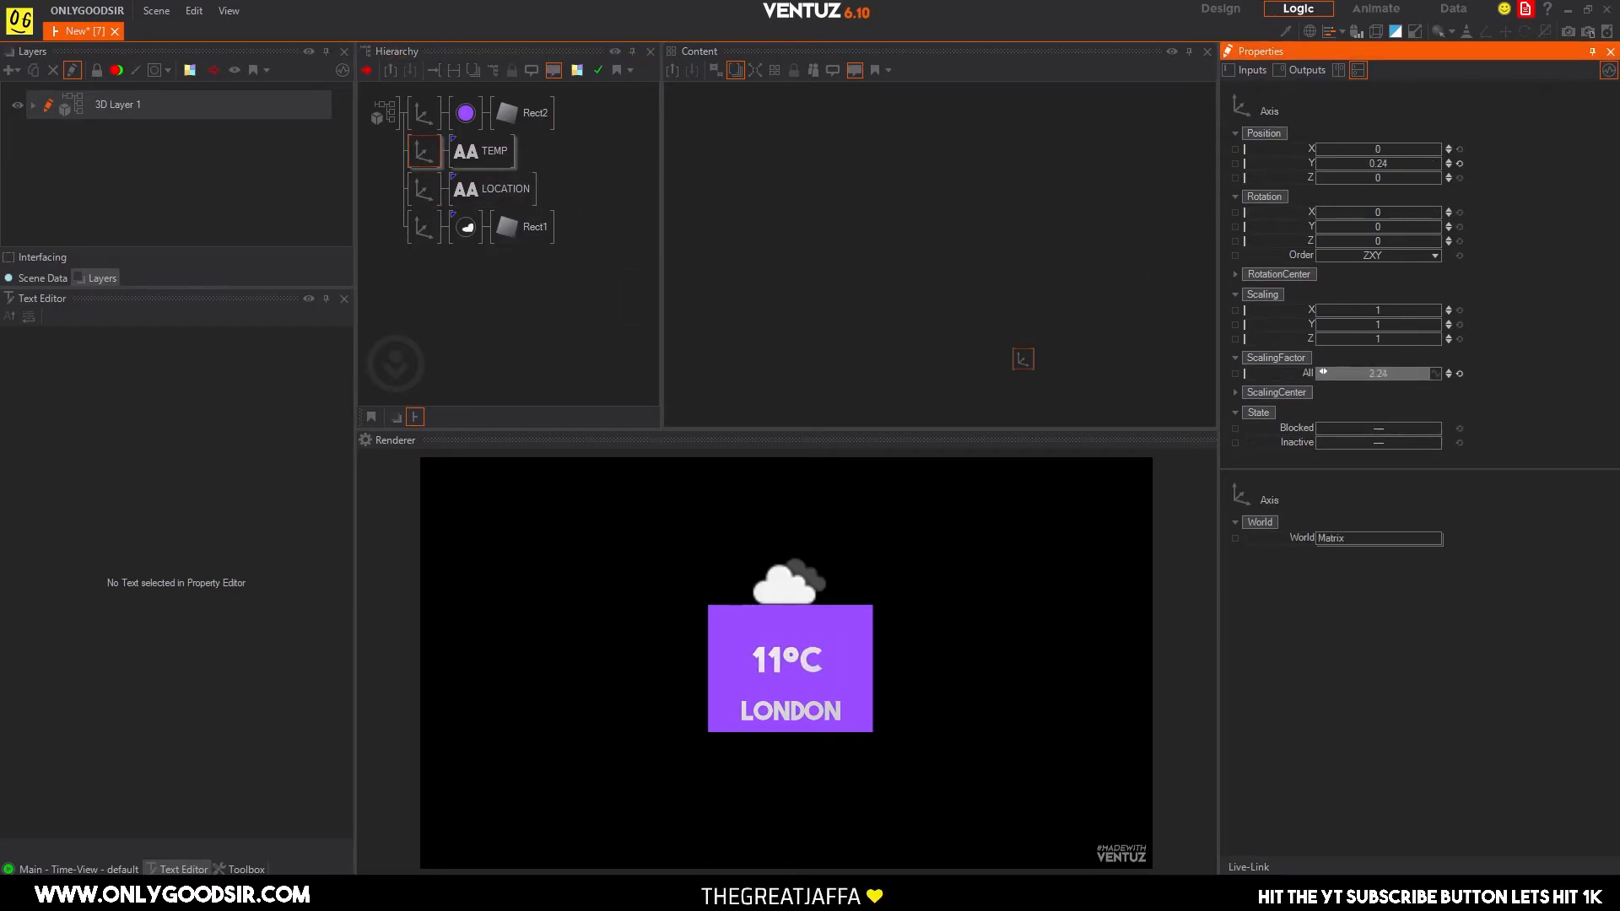
{"action": "mouse_move", "coordinate": [1379, 164]}
{"action": "left_mouse_down"}
{"action": "mouse_move", "coordinate": [1413, 164]}
{"action": "mouse_move", "coordinate": [1315, 155]}
{"action": "mouse_move", "coordinate": [1509, 152]}
{"action": "mouse_move", "coordinate": [1405, 150]}
{"action": "left_mouse_up"}
Scale the weather icon to 3.7 beside the temperature at X 2.83, Y -0.46, and widen Rect2 to SizeX 1.62.
{"action": "left_click", "coordinate": [424, 226]}
{"action": "left_click_drag", "start_coordinate": [1356, 372], "coordinate": [1315, 369]}
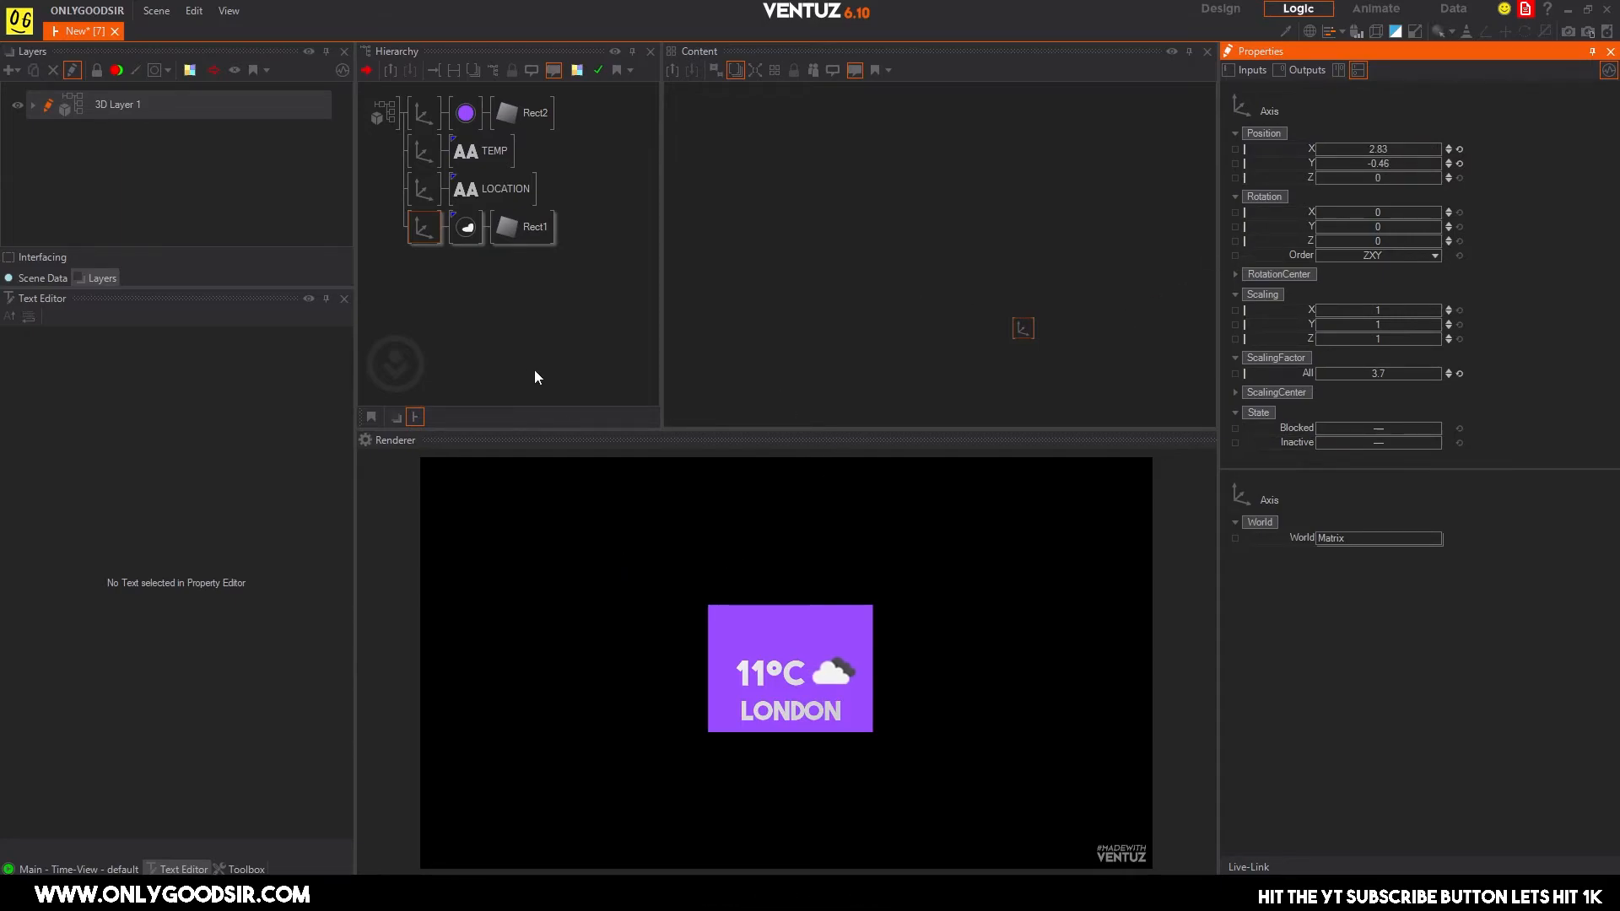
{"action": "left_click", "coordinate": [503, 113]}
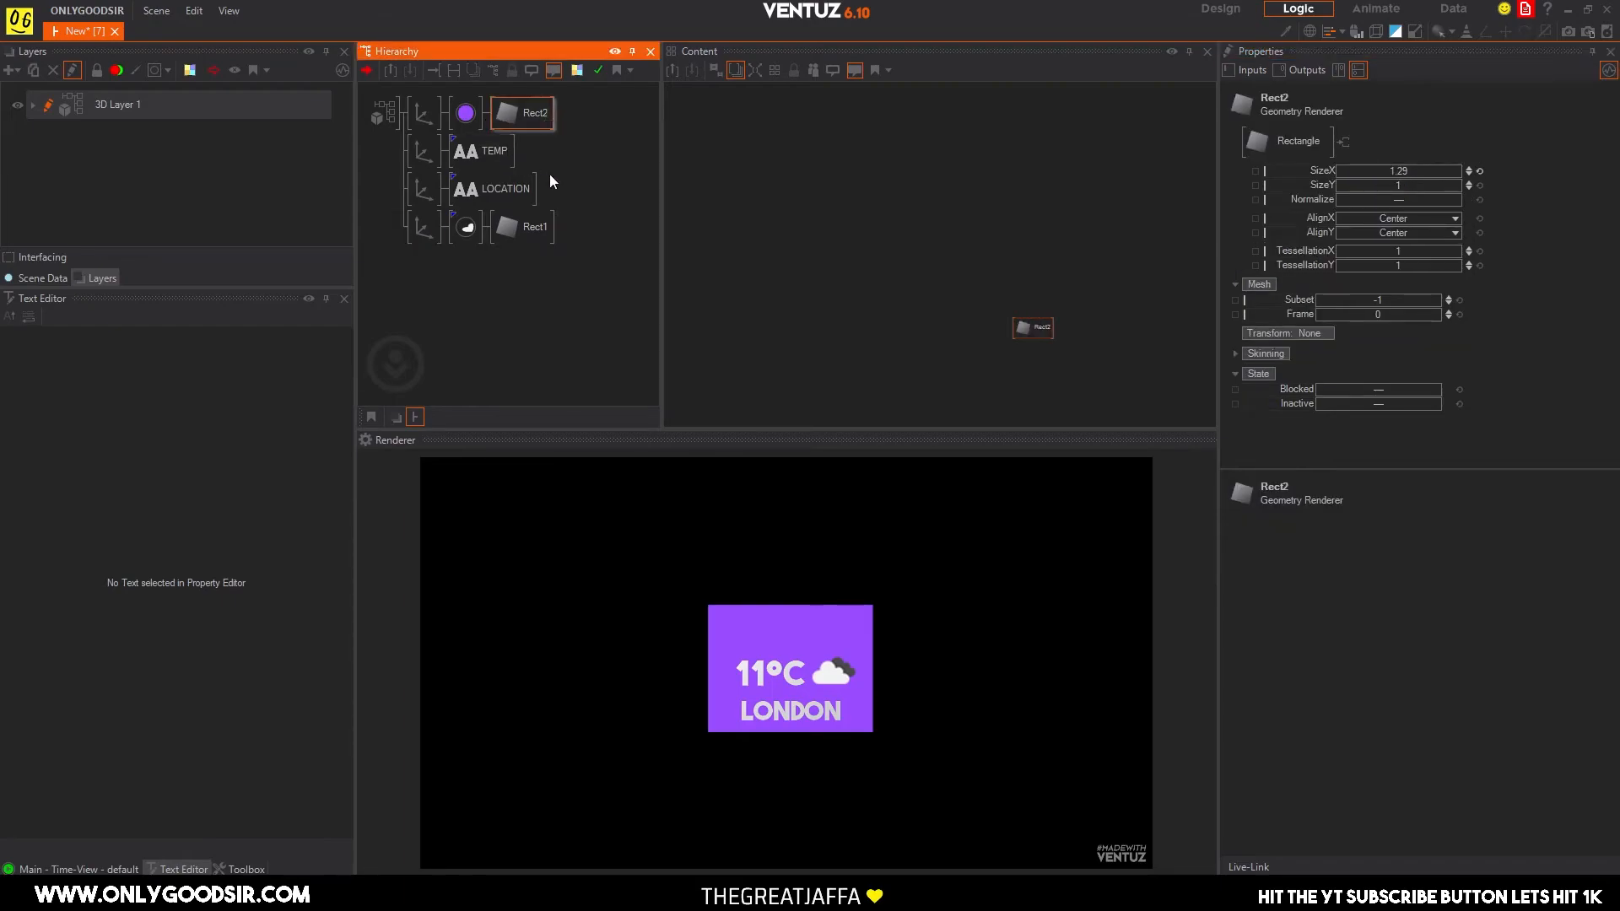
{"action": "left_click_drag", "start_coordinate": [1397, 172], "coordinate": [1421, 172]}
Cycle the LOCATION switch through its cities to test the layout and leave it on index 3, Johannesburg.
{"action": "left_click", "coordinate": [498, 190]}
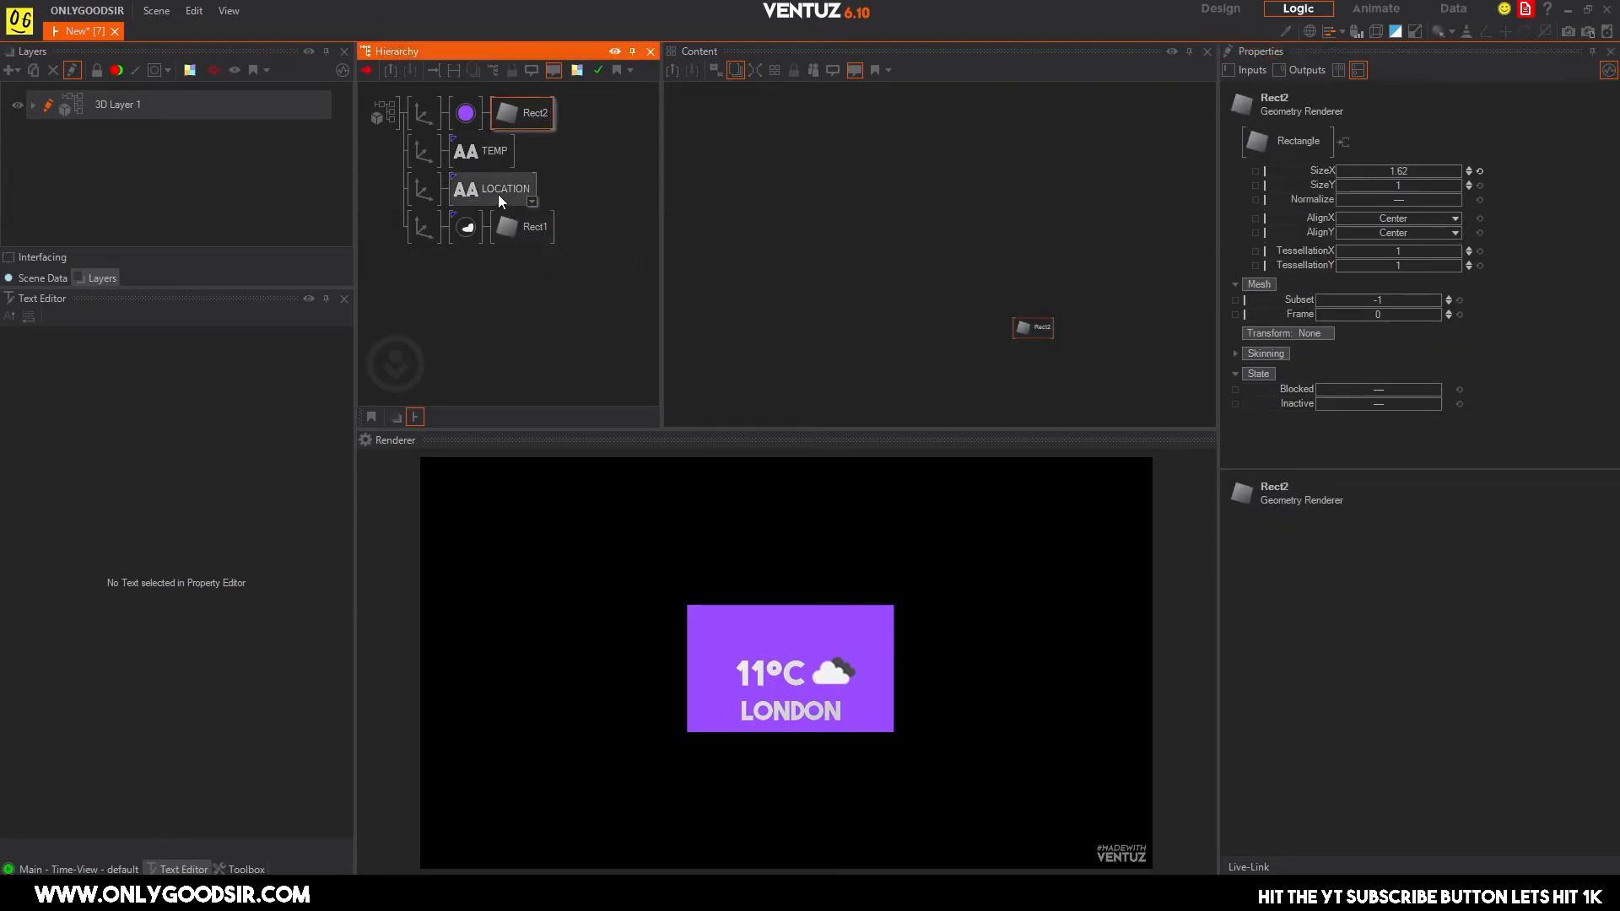
{"action": "left_click", "coordinate": [1141, 231]}
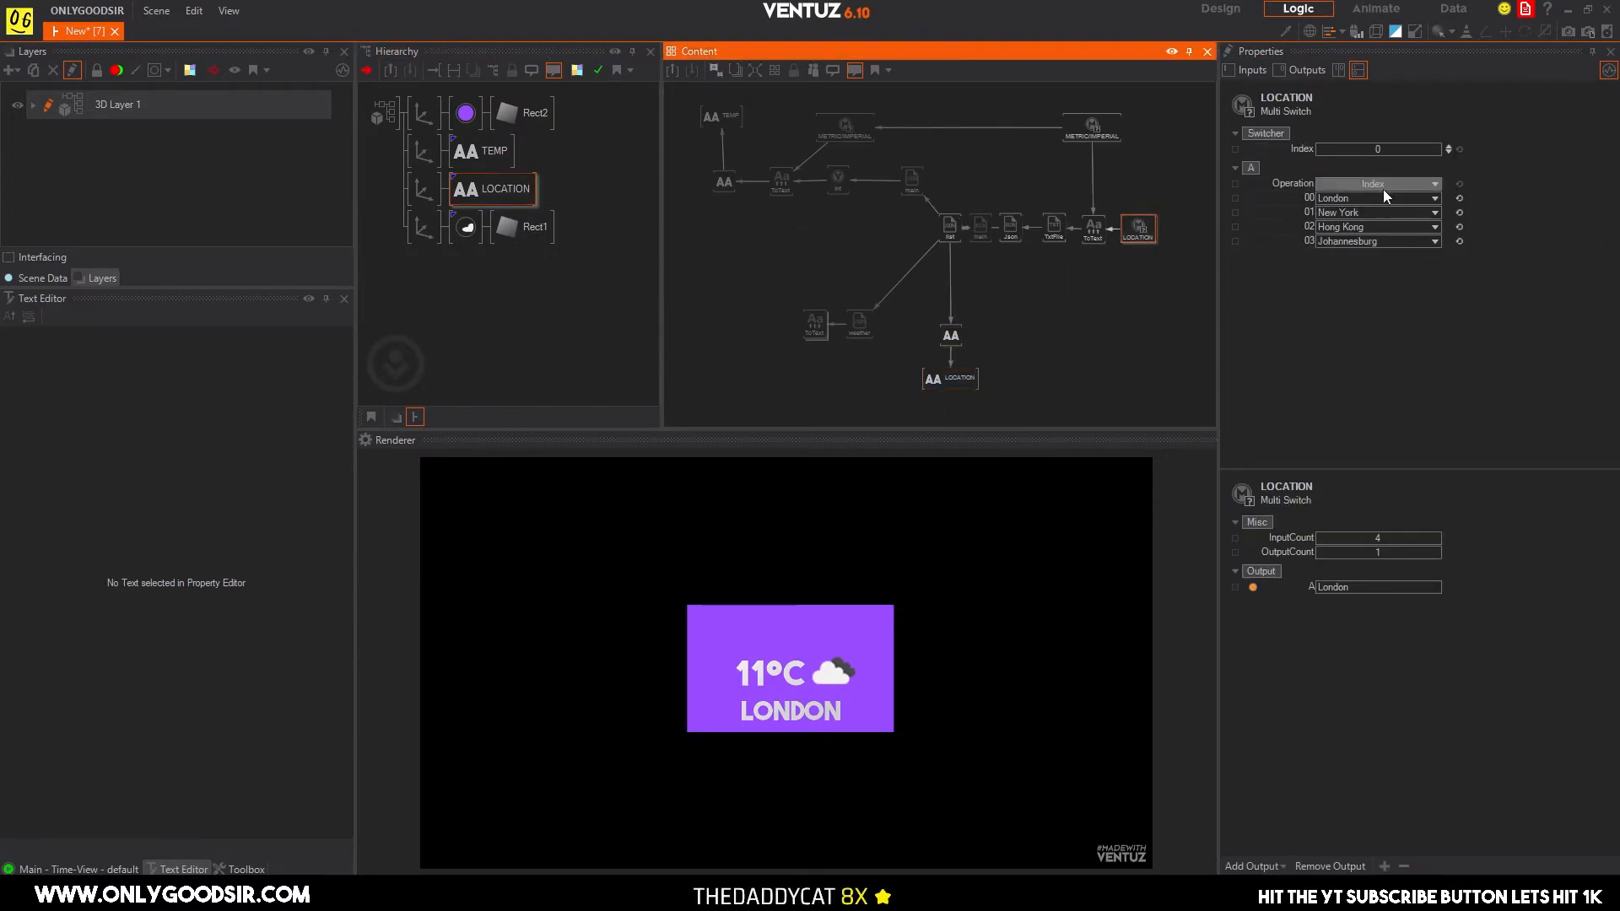
{"action": "left_click", "coordinate": [1445, 149]}
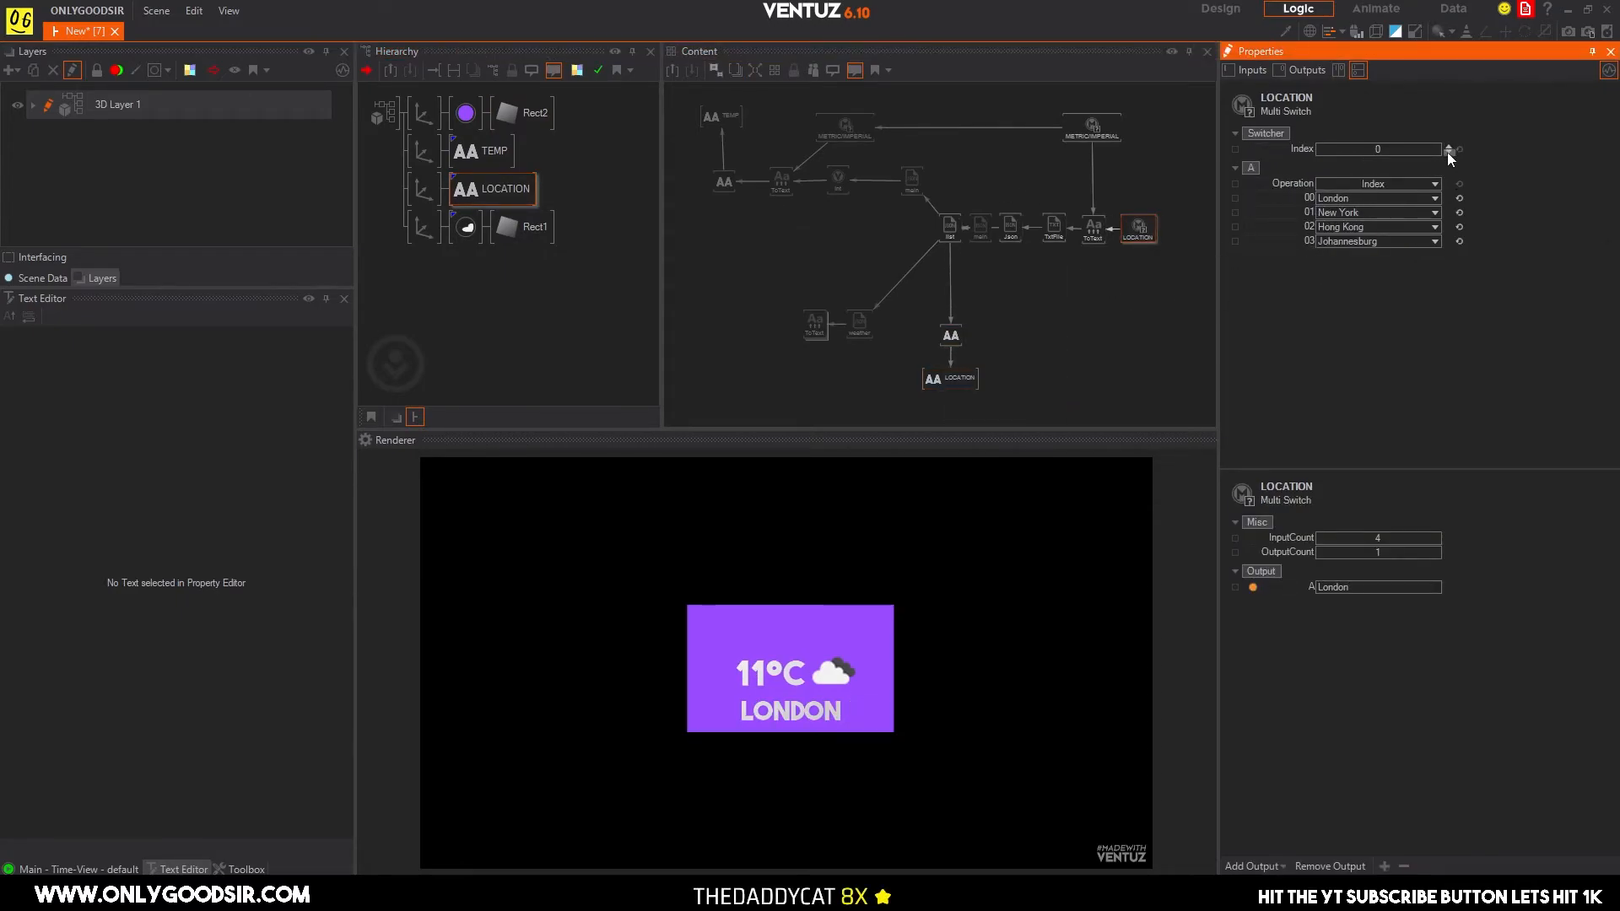
{"action": "left_click", "coordinate": [1448, 148]}
{"action": "left_click", "coordinate": [1448, 148]}
{"action": "left_click", "coordinate": [1448, 148]}
{"action": "left_click", "coordinate": [1448, 152]}
{"action": "left_click", "coordinate": [1448, 152]}
{"action": "left_click", "coordinate": [1448, 146]}
{"action": "left_click", "coordinate": [1448, 146]}
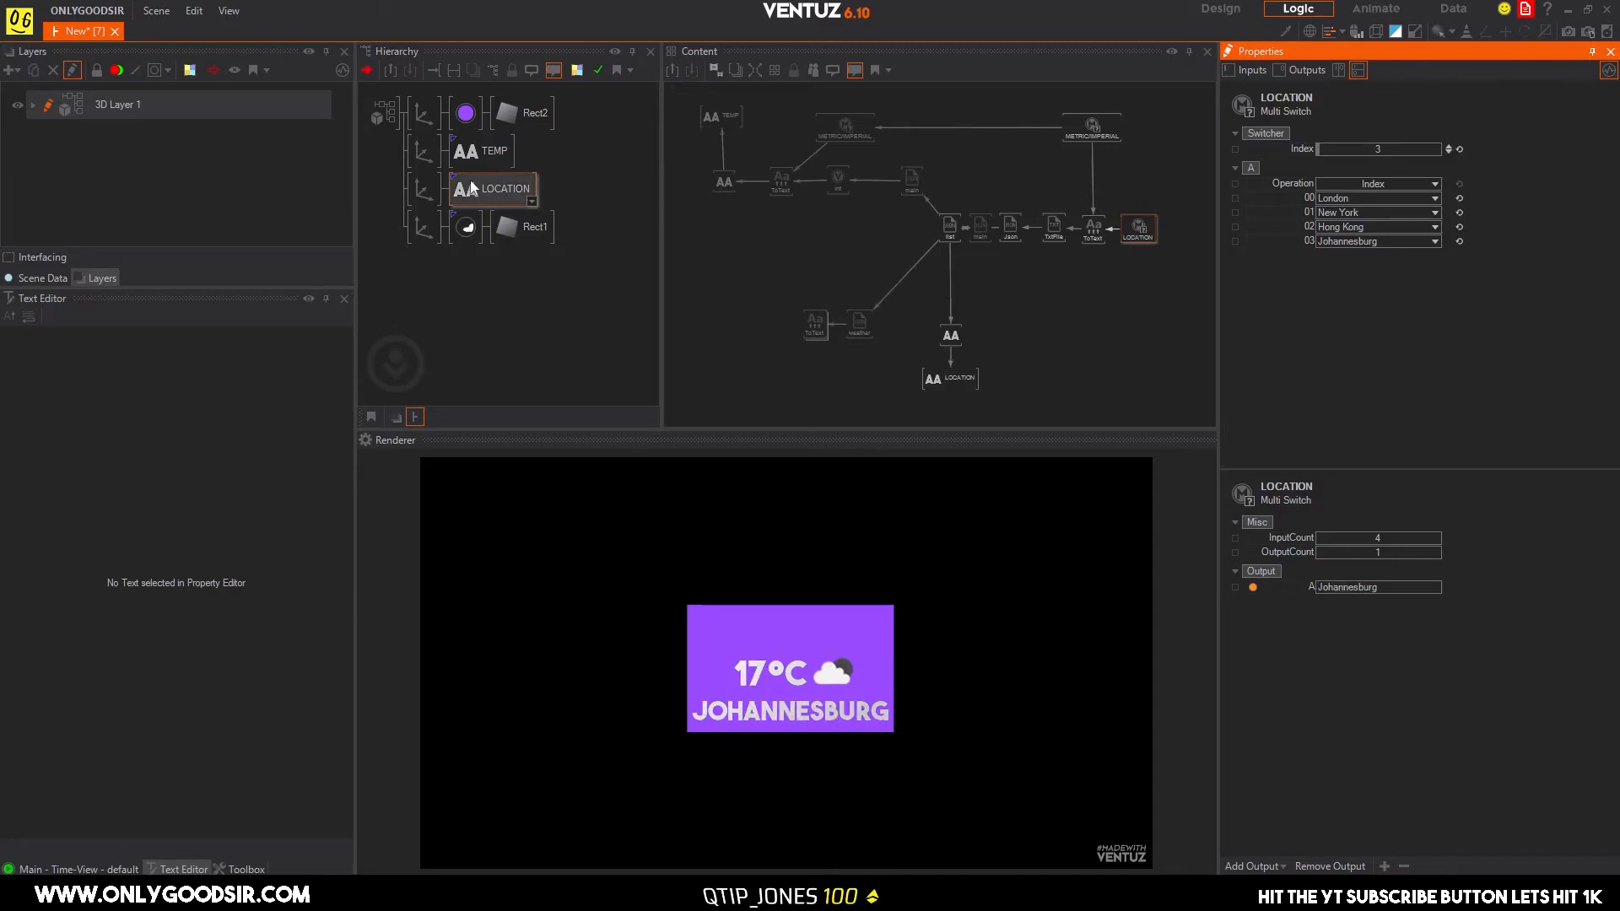
Align Rect2 vertically to Bottom, move its axis to Y -4.44 and set its SizeY to 0.71 to fit the text.
{"action": "left_click", "coordinate": [515, 113]}
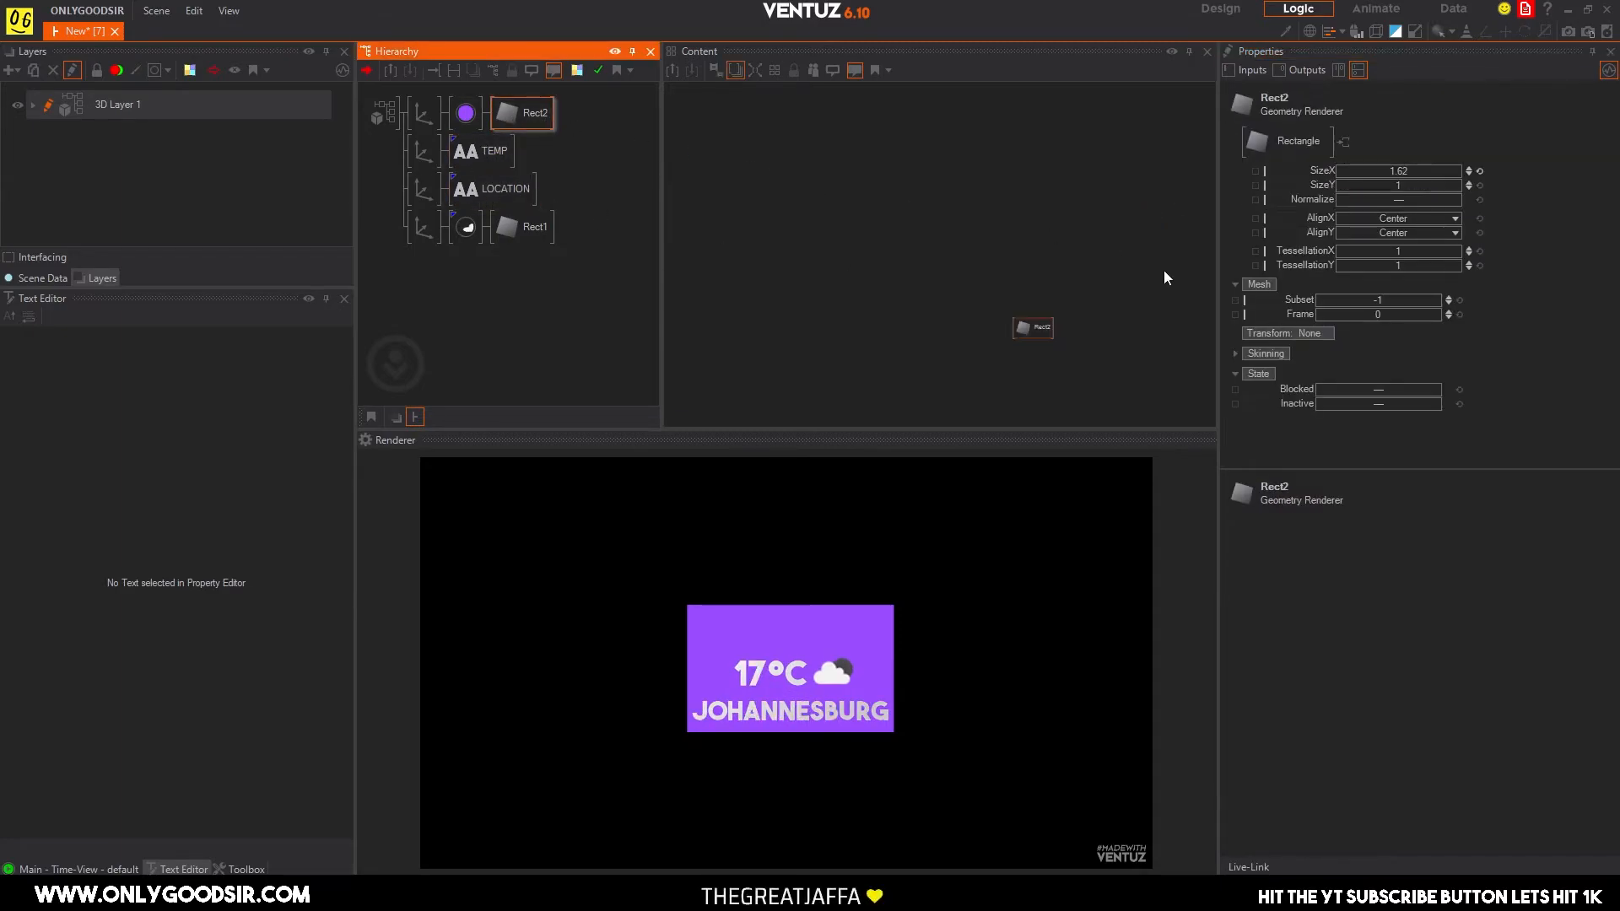
{"action": "left_click", "coordinate": [1426, 233]}
{"action": "left_click", "coordinate": [1410, 245]}
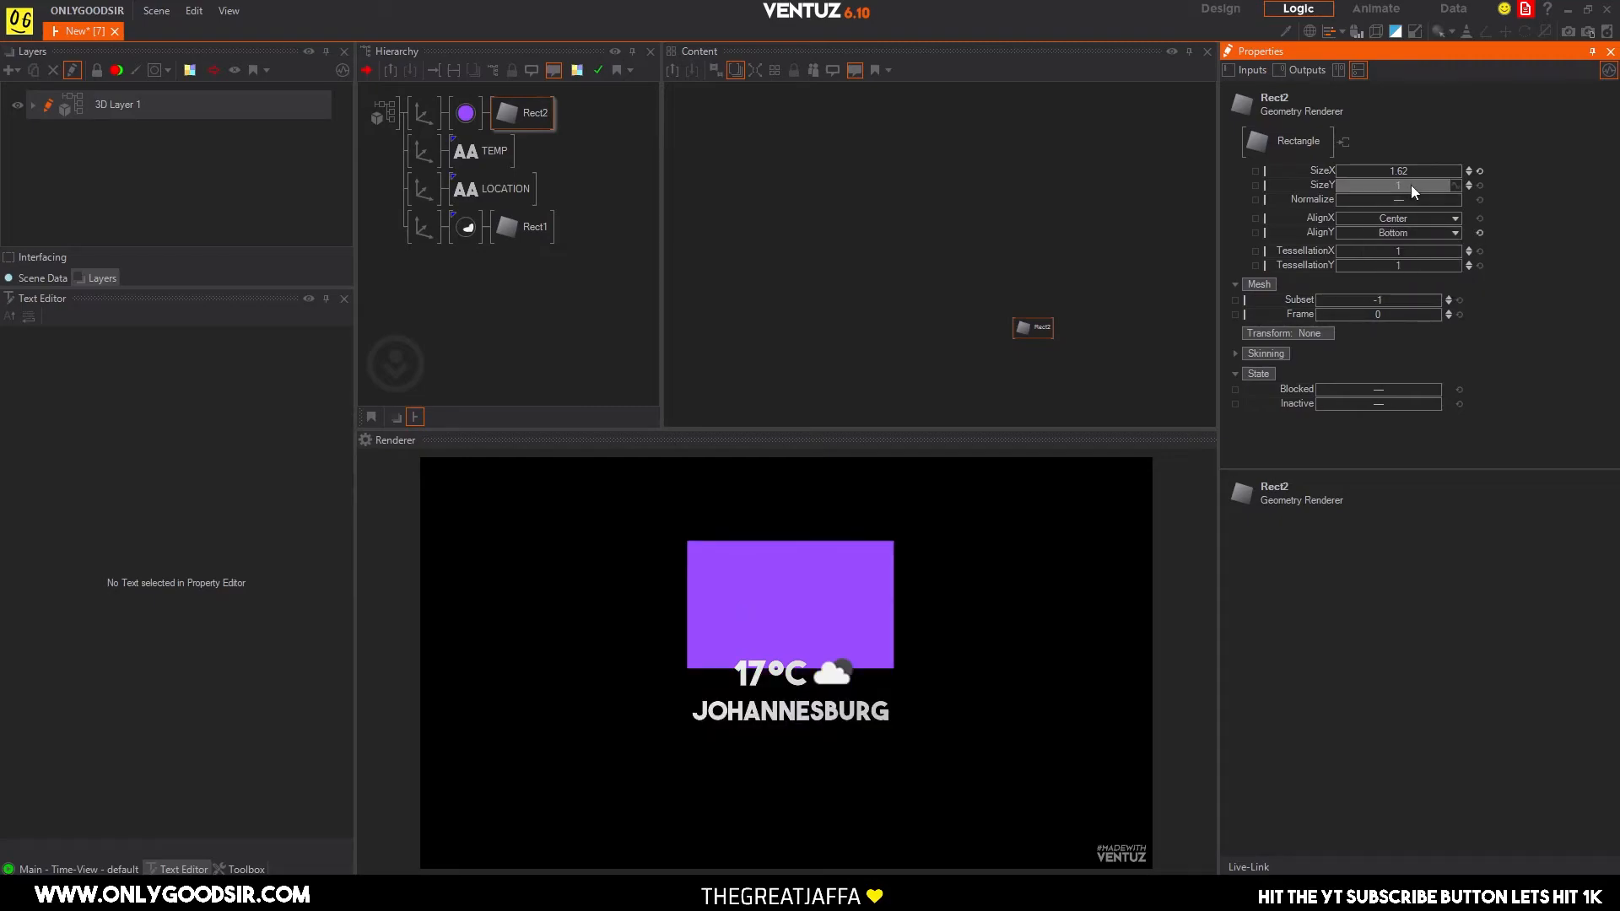
{"action": "left_click", "coordinate": [422, 113]}
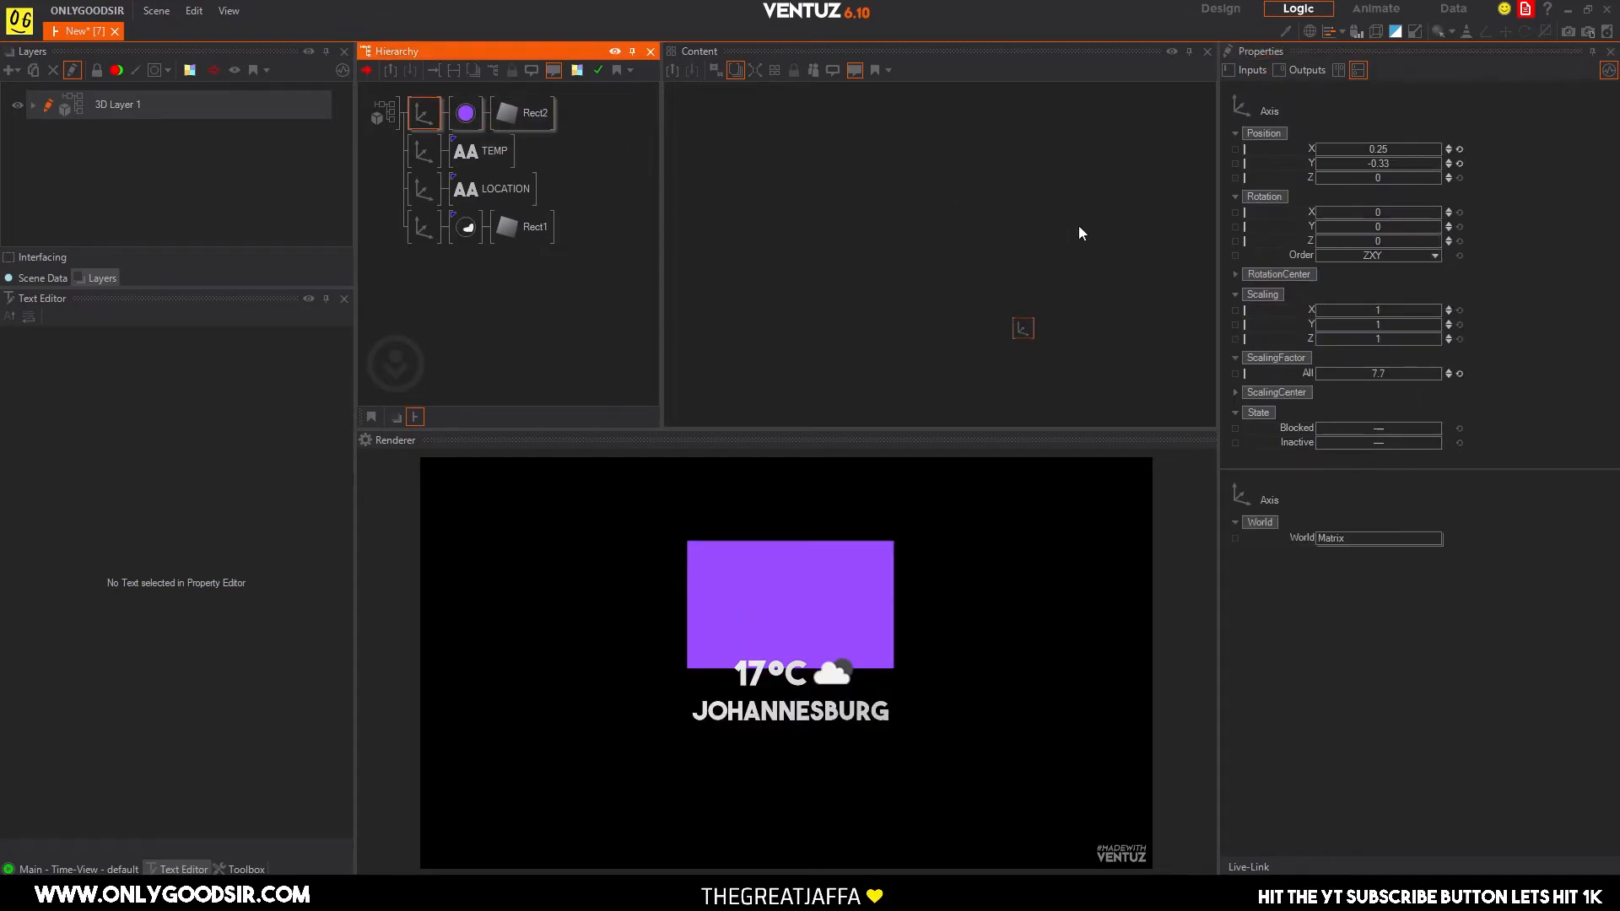
{"action": "mouse_move", "coordinate": [1400, 163]}
{"action": "left_mouse_down"}
{"action": "mouse_move", "coordinate": [1317, 162]}
{"action": "mouse_move", "coordinate": [1375, 159]}
{"action": "left_mouse_up"}
{"action": "left_click", "coordinate": [523, 114]}
{"action": "left_click_drag", "start_coordinate": [1400, 189], "coordinate": [1375, 187]}
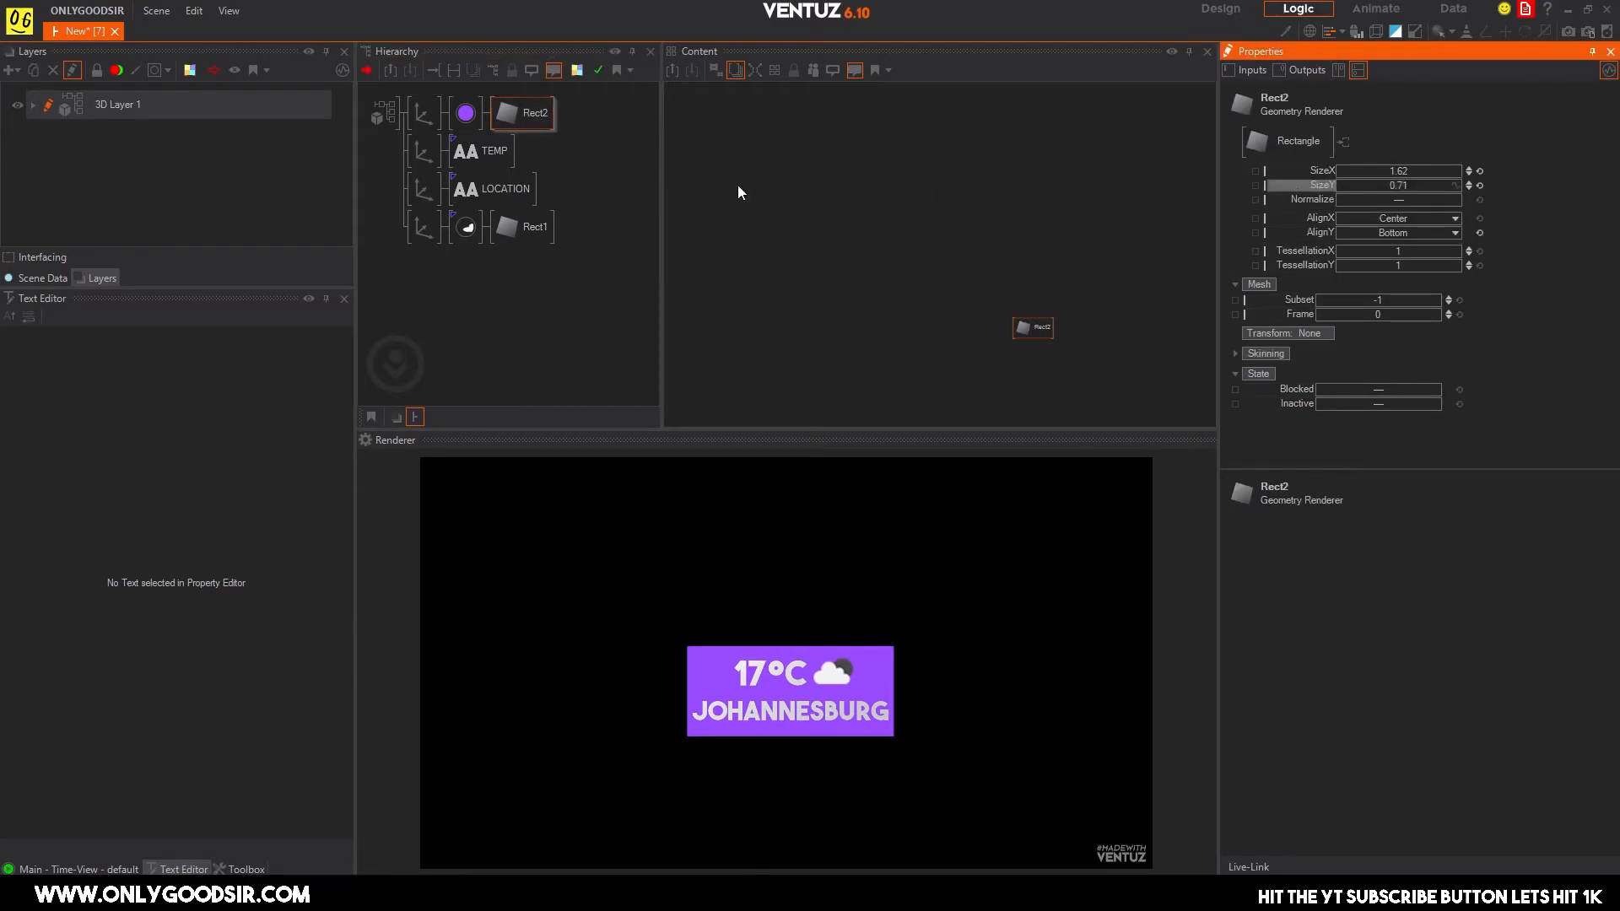
Insert a new Axis at the root of the hierarchy as the parent of all existing branches.
{"action": "left_click", "coordinate": [434, 254]}
{"action": "right_click", "coordinate": [387, 254]}
{"action": "left_click", "coordinate": [439, 290]}
{"action": "left_click", "coordinate": [407, 120]}
Insert a Color Solid material directly after the root axis so that it covers all four branches.
{"action": "left_click", "coordinate": [407, 205]}
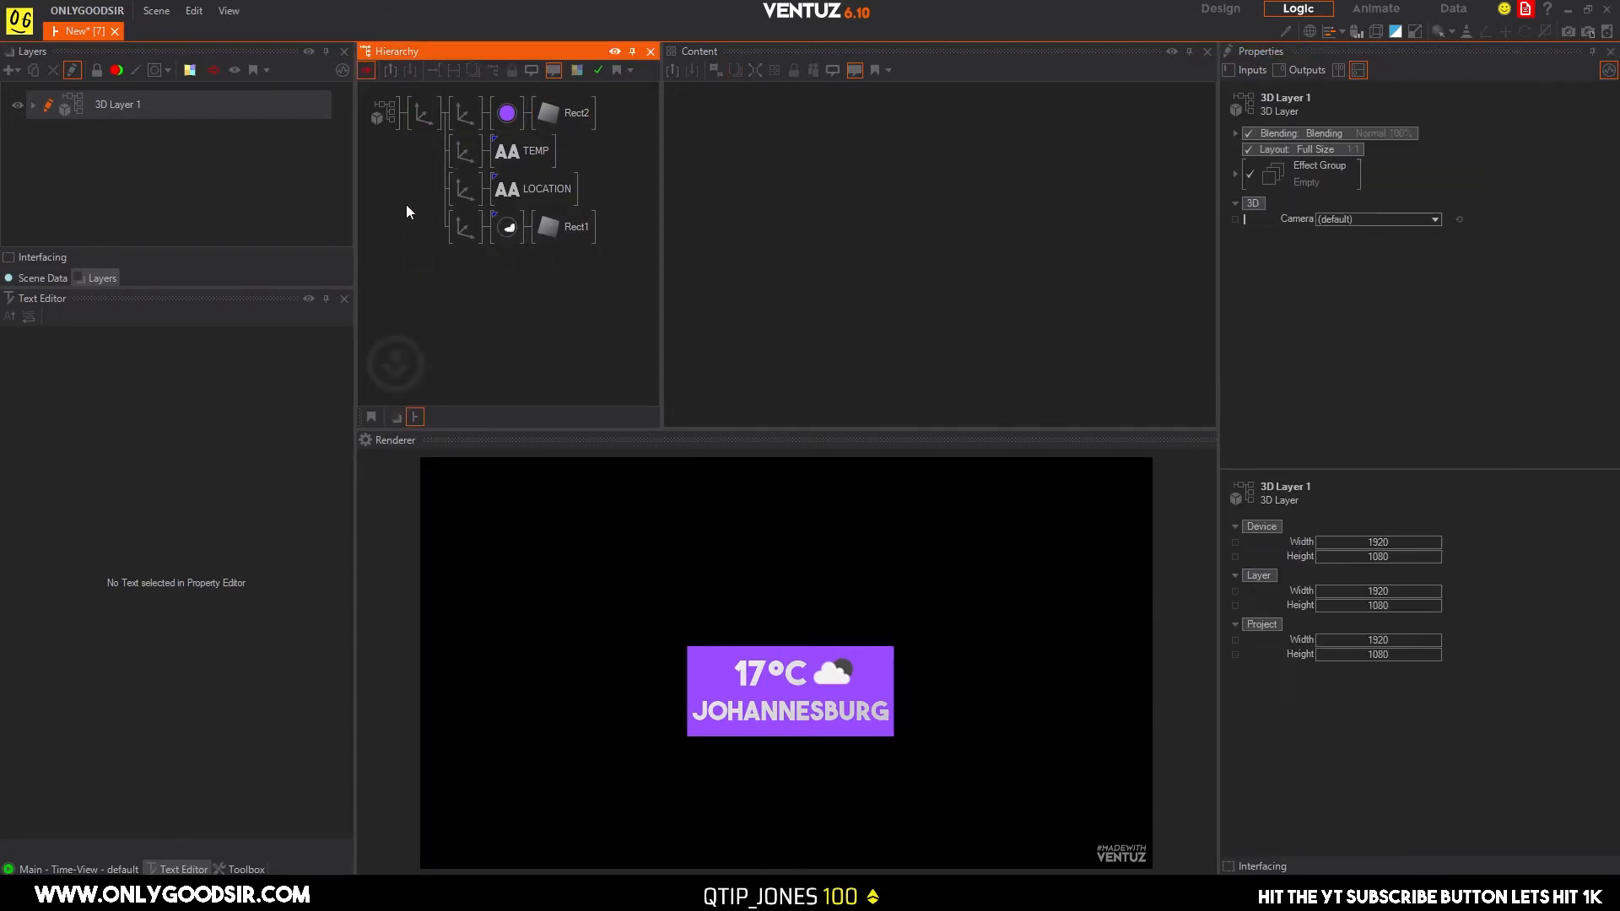
{"action": "type", "text": "color"}
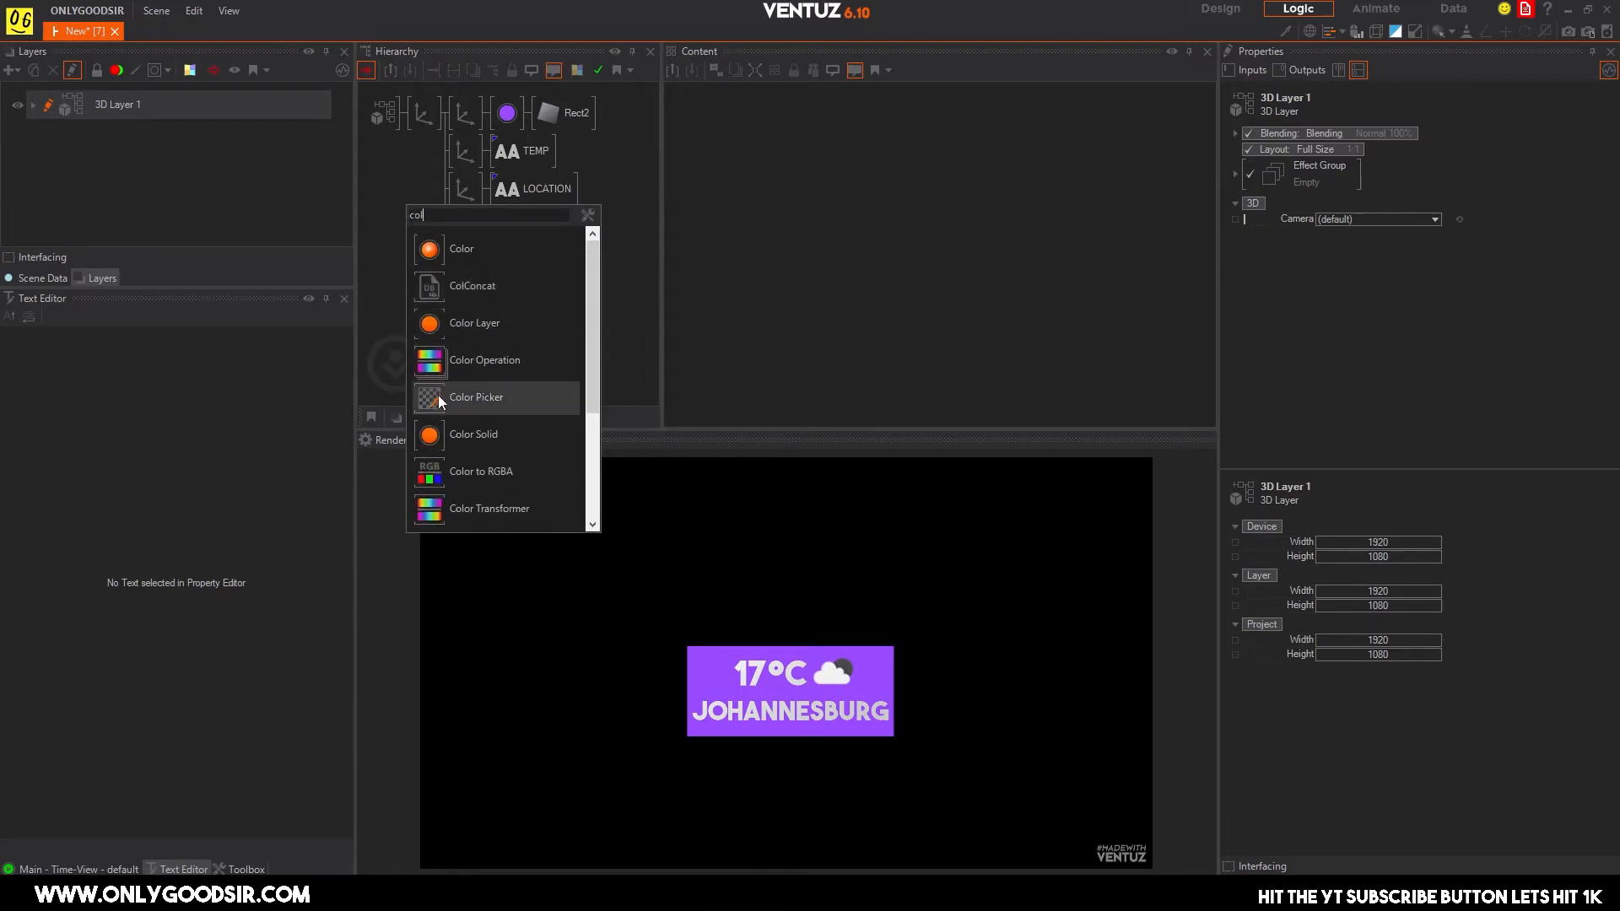
{"action": "left_click", "coordinate": [434, 434]}
{"action": "left_click", "coordinate": [447, 115]}
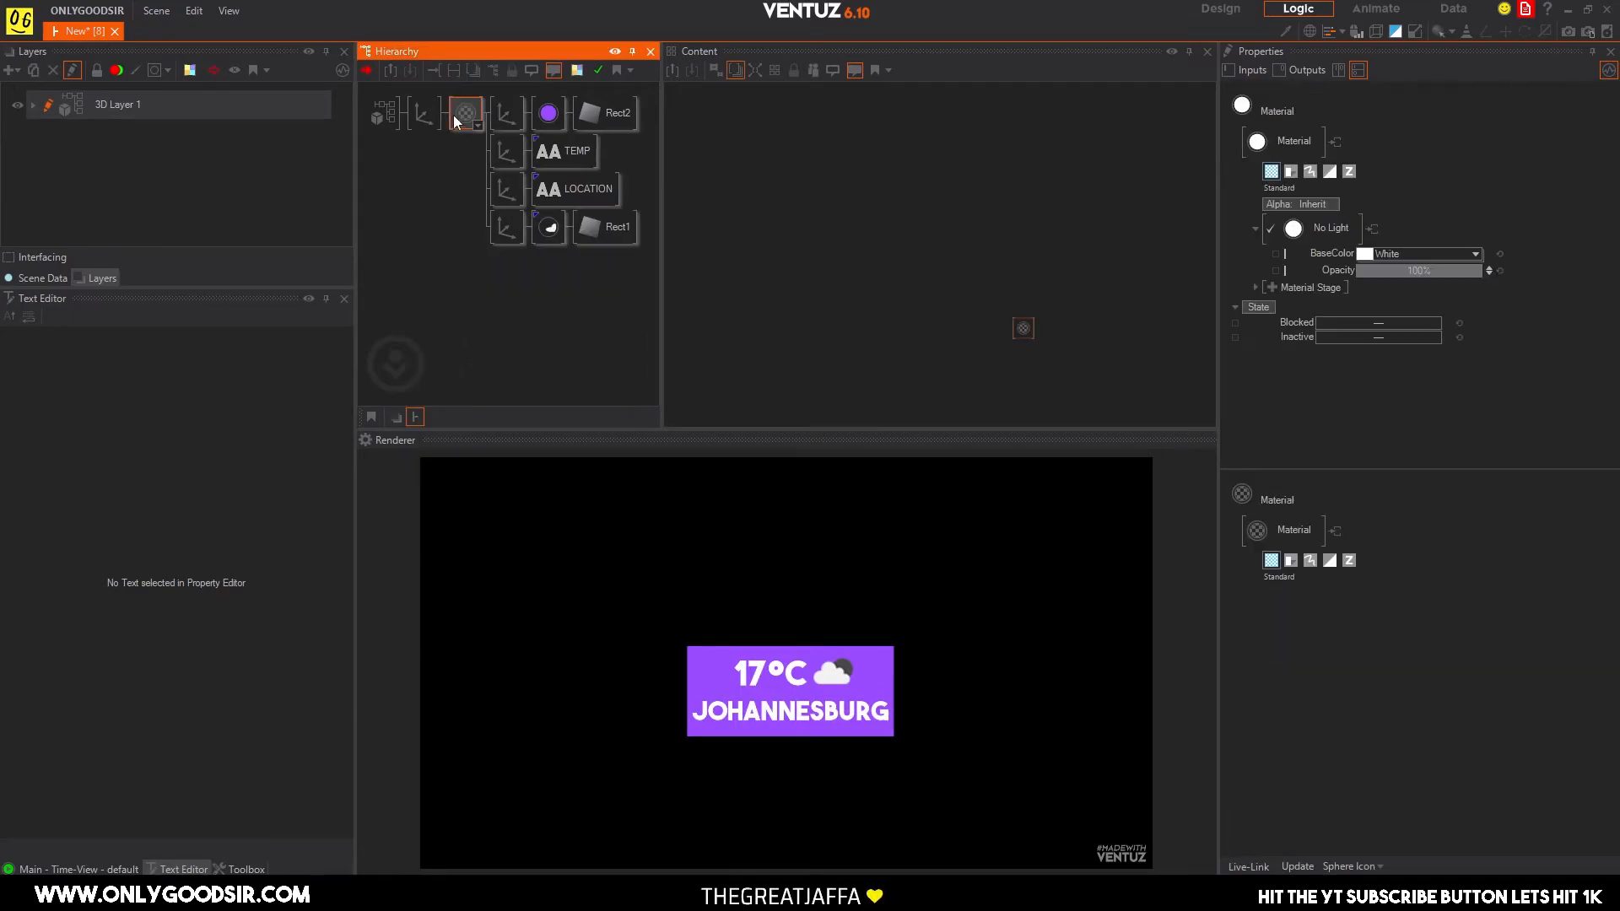
Add a Texture stage to the new material and set its mode to Base Set masked by TexAlpha.
{"action": "left_click", "coordinate": [1023, 329]}
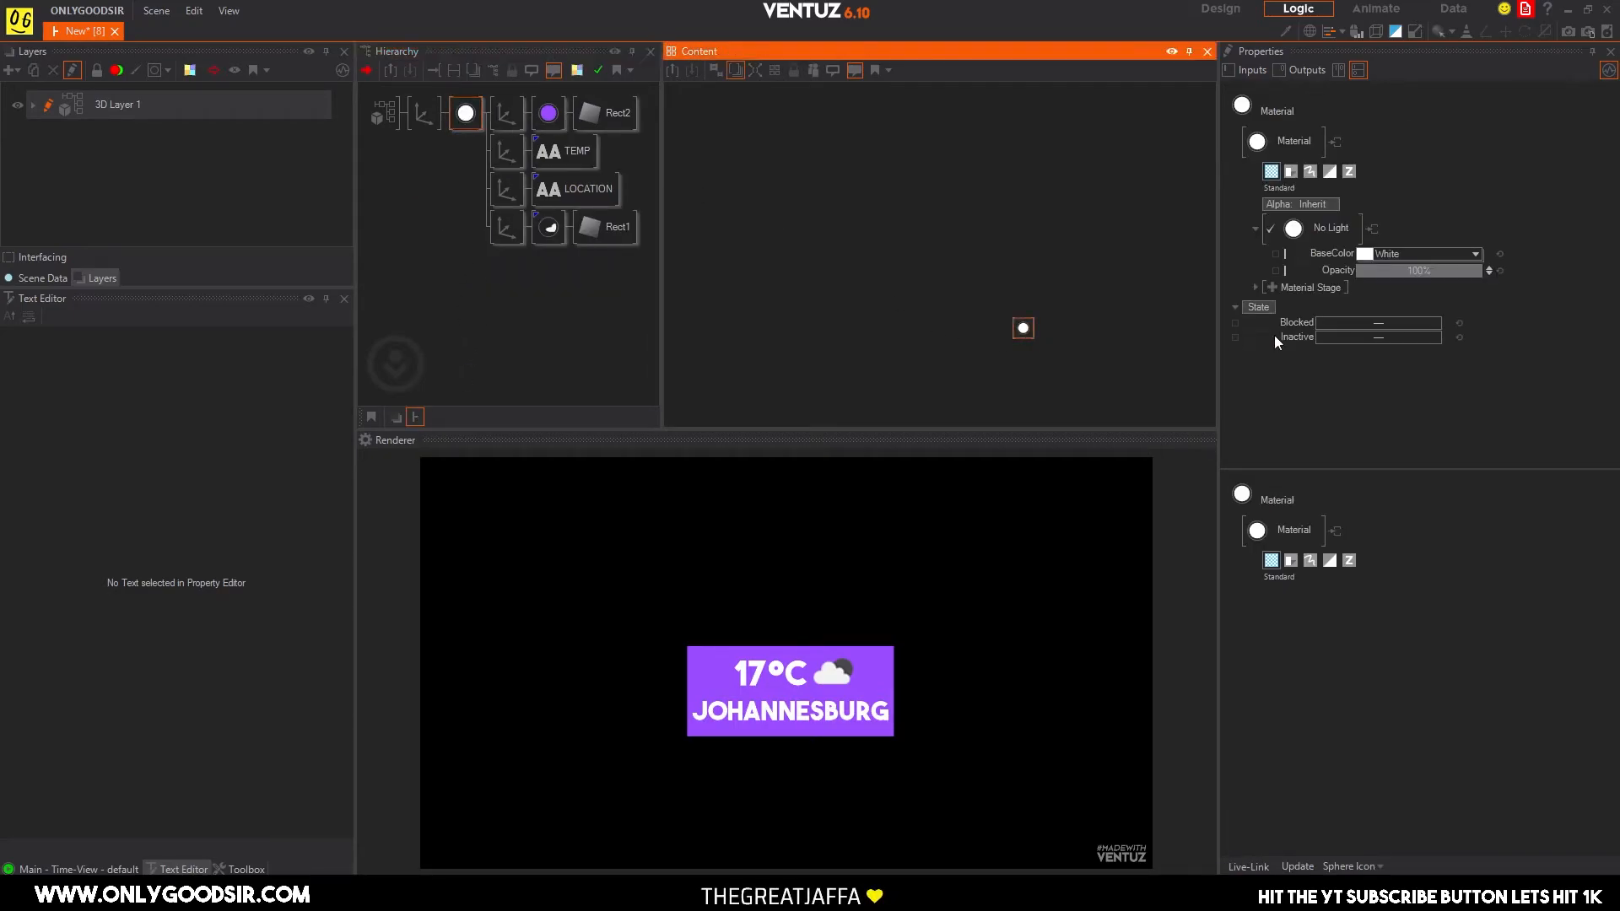
{"action": "left_click", "coordinate": [1272, 287]}
{"action": "mouse_move", "coordinate": [1360, 292]}
{"action": "left_click", "coordinate": [1389, 336]}
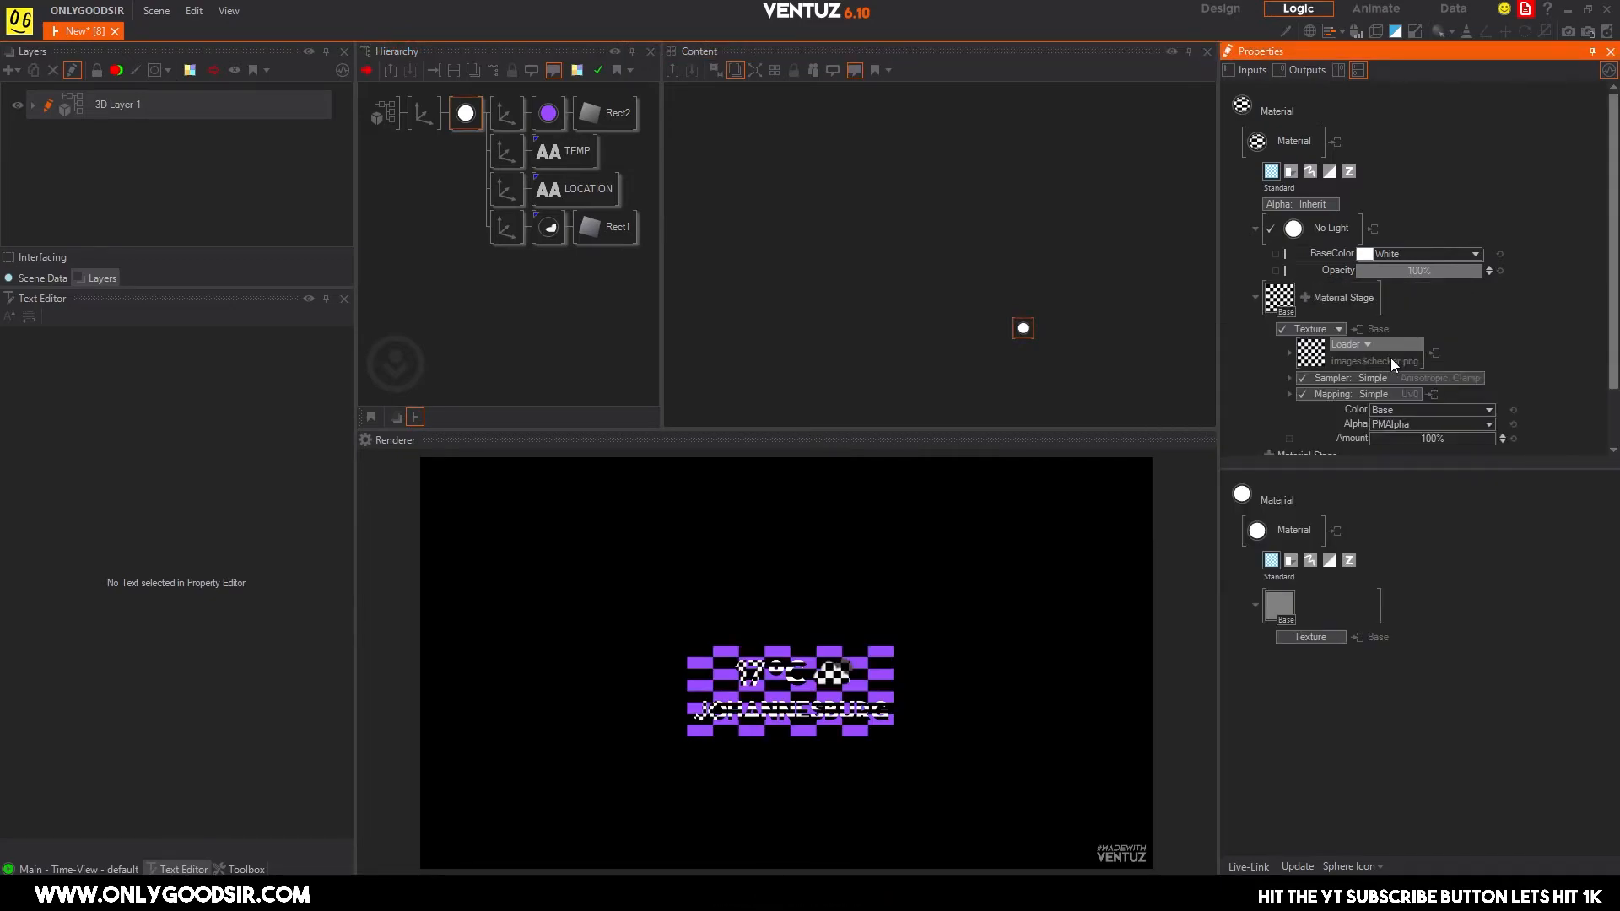
{"action": "left_click", "coordinate": [1367, 345]}
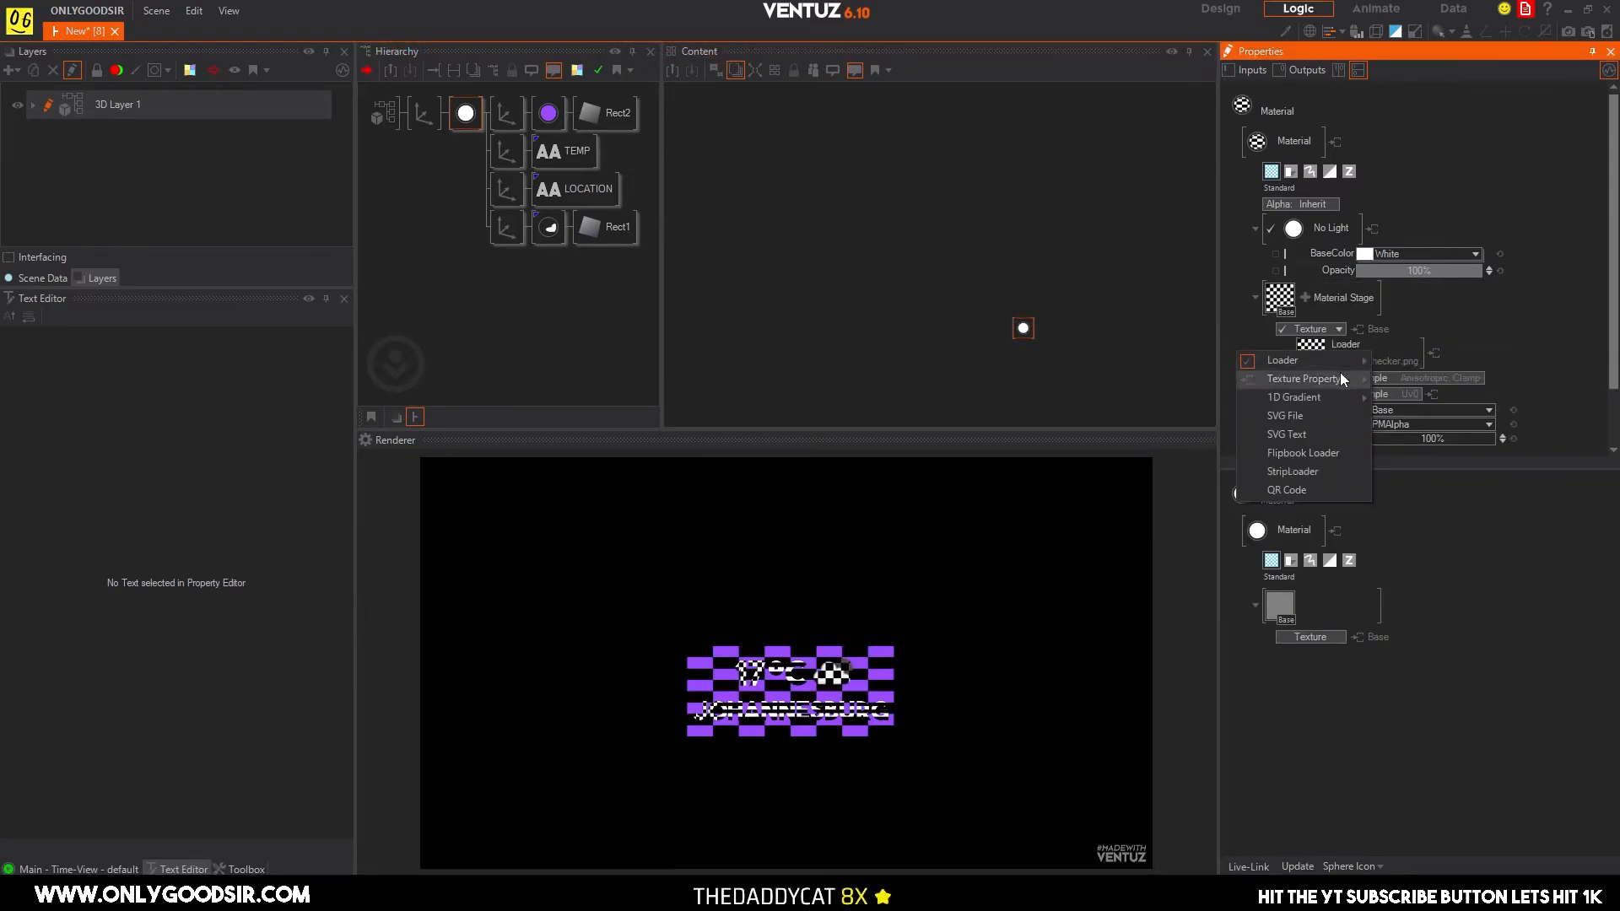
{"action": "left_click", "coordinate": [1343, 346]}
{"action": "left_click", "coordinate": [1364, 343]}
{"action": "left_click", "coordinate": [1324, 332]}
{"action": "left_click", "coordinate": [1331, 331]}
{"action": "mouse_move", "coordinate": [1333, 347]}
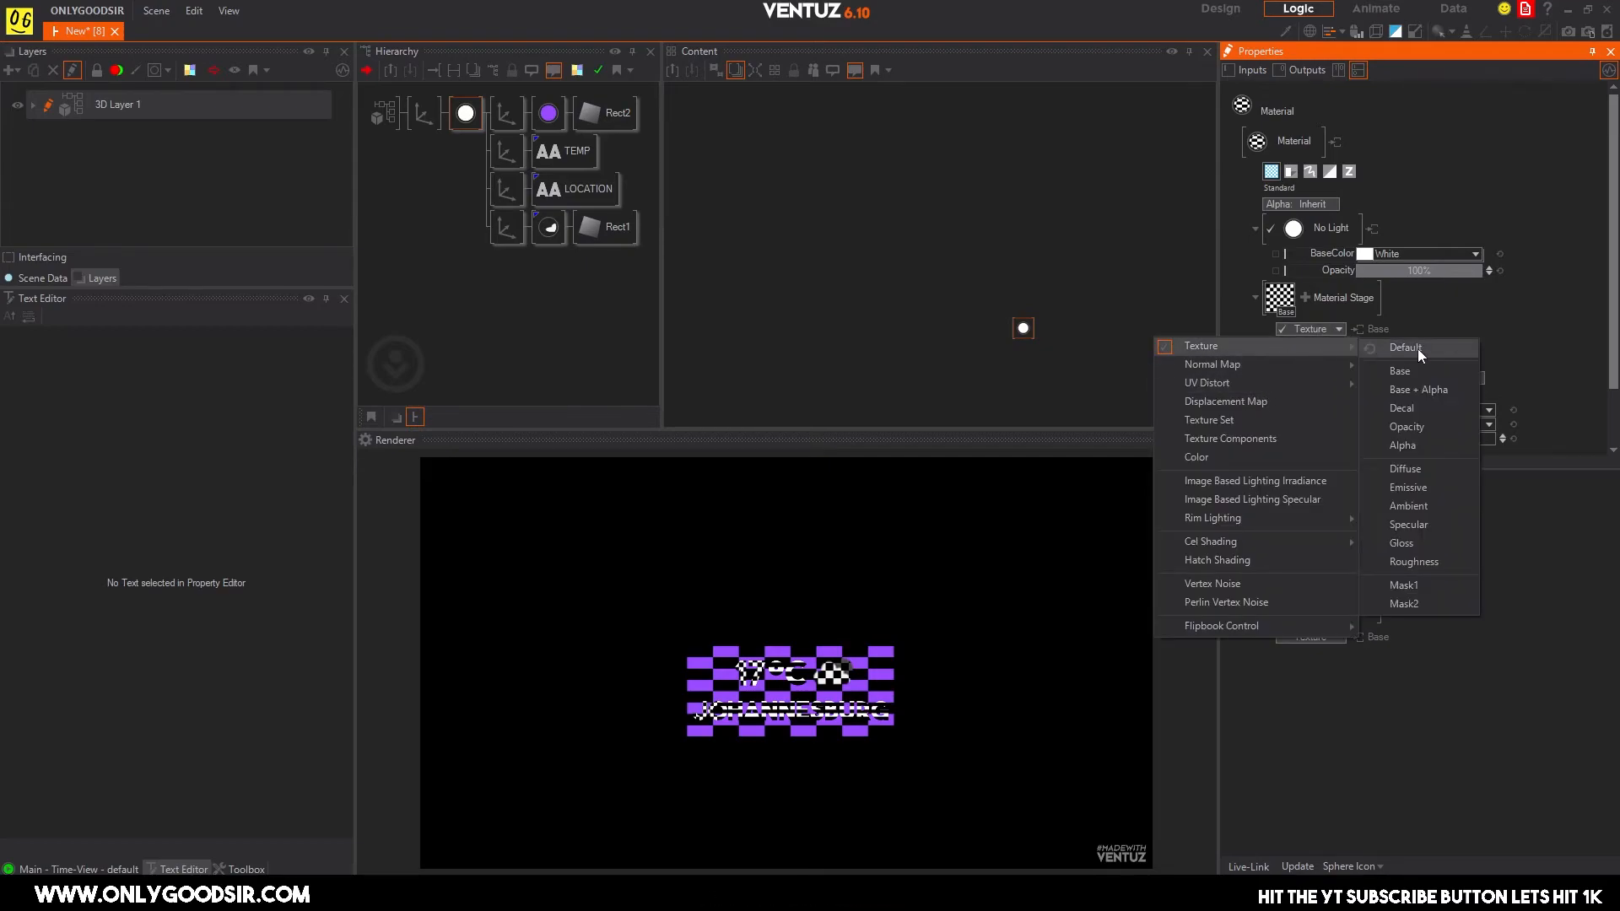
{"action": "left_click", "coordinate": [1416, 424]}
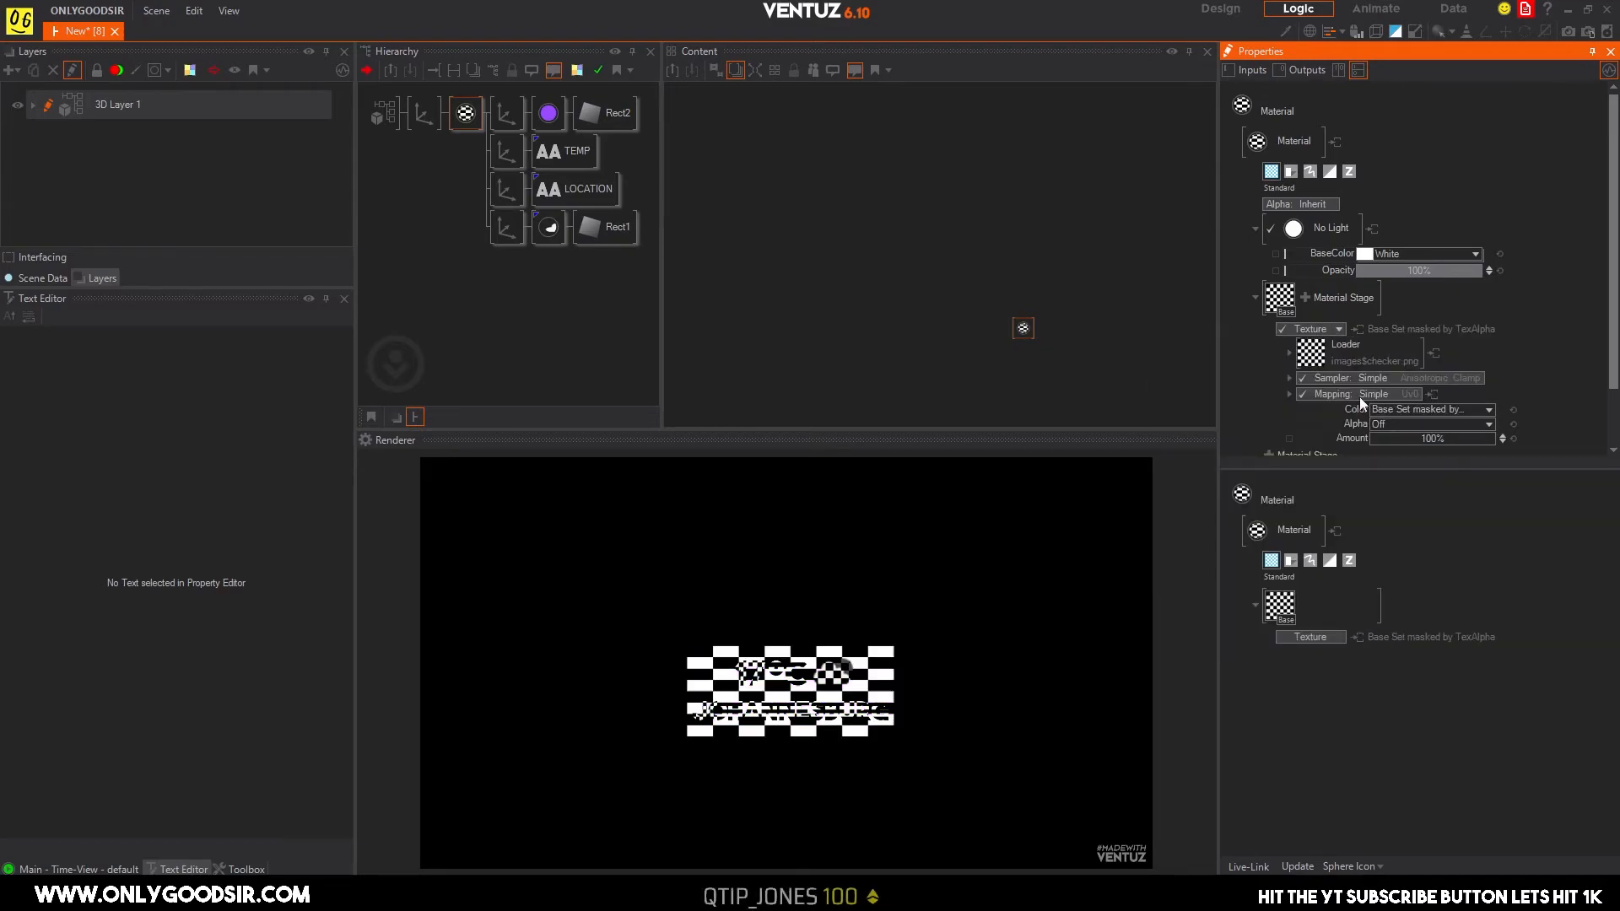
Load the image bubble_0111.jpg into the material's texture loader.
{"action": "left_click", "coordinate": [1311, 354]}
{"action": "mouse_move", "coordinate": [1222, 340]}
{"action": "left_mouse_down"}
{"action": "mouse_move", "coordinate": [1222, 372]}
{"action": "mouse_move", "coordinate": [1222, 354]}
{"action": "left_mouse_up"}
{"action": "left_click", "coordinate": [961, 451]}
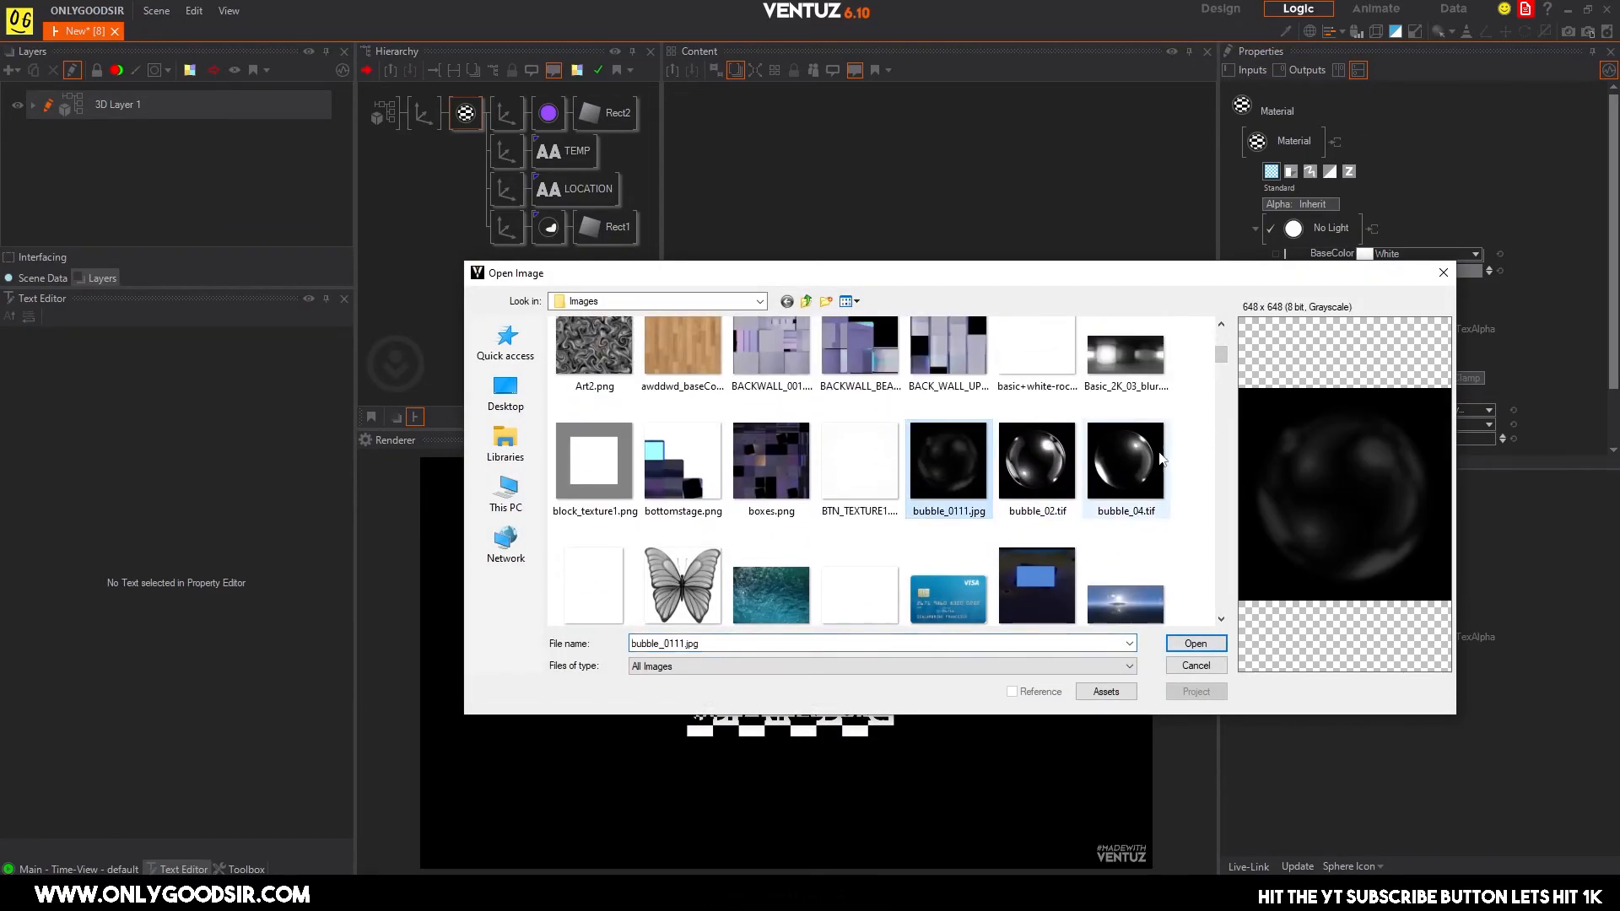
{"action": "left_click", "coordinate": [1185, 643]}
Set the texture's color operation to Screen (AddSmooth).
{"action": "scroll", "coordinate": [1541, 360], "scroll_direction": "down", "scroll_amount": 1}
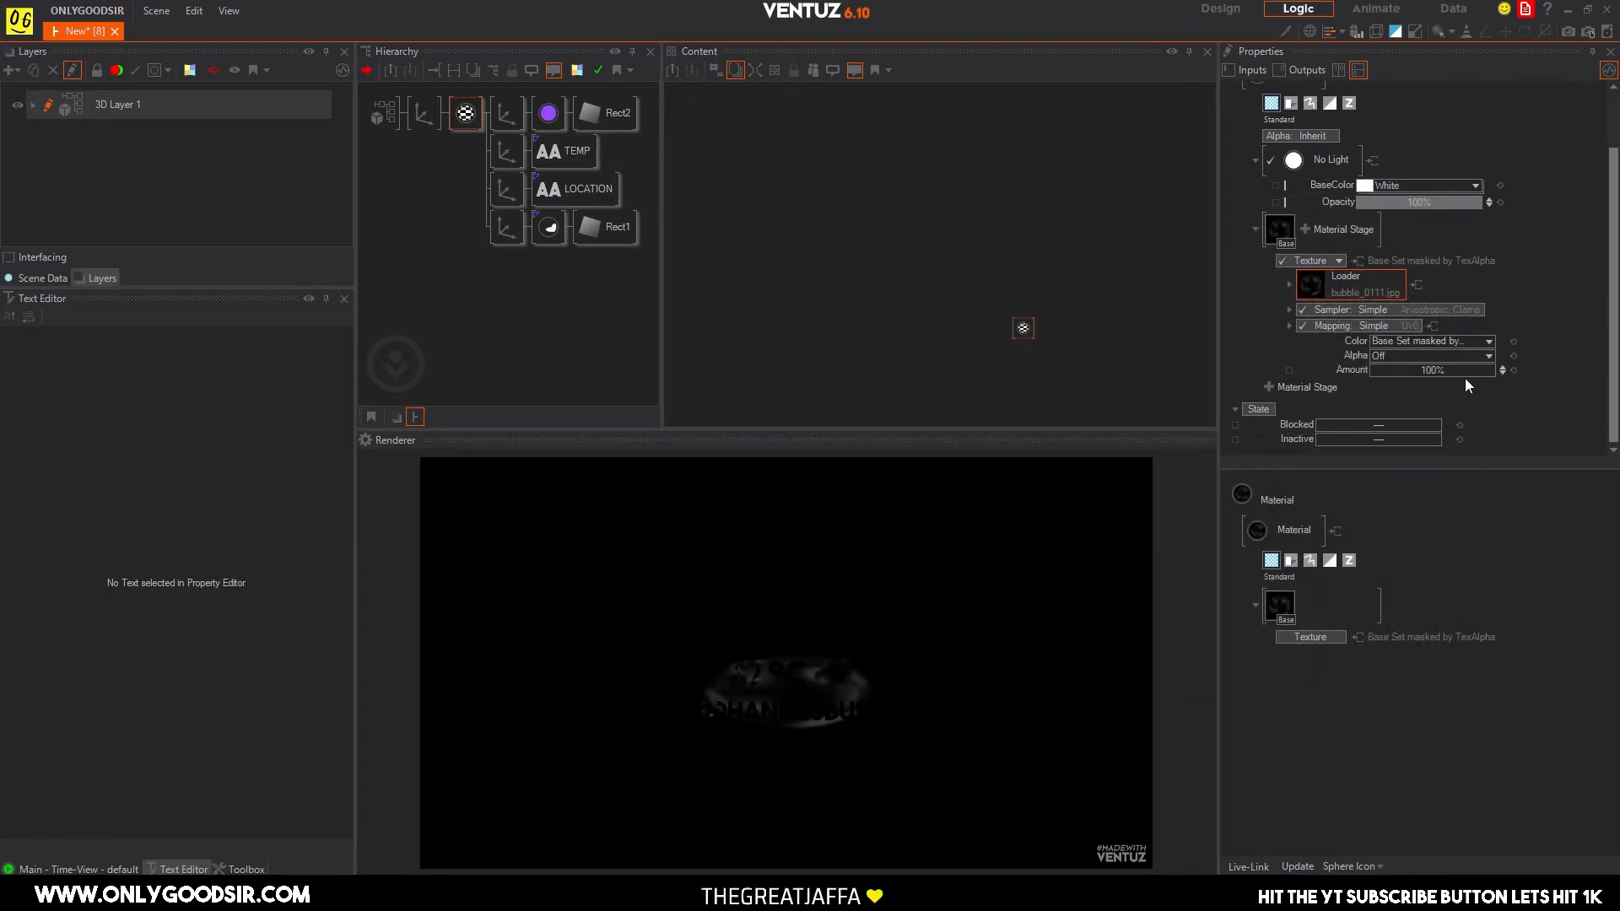
{"action": "left_click", "coordinate": [1485, 356]}
{"action": "mouse_move", "coordinate": [1465, 375]}
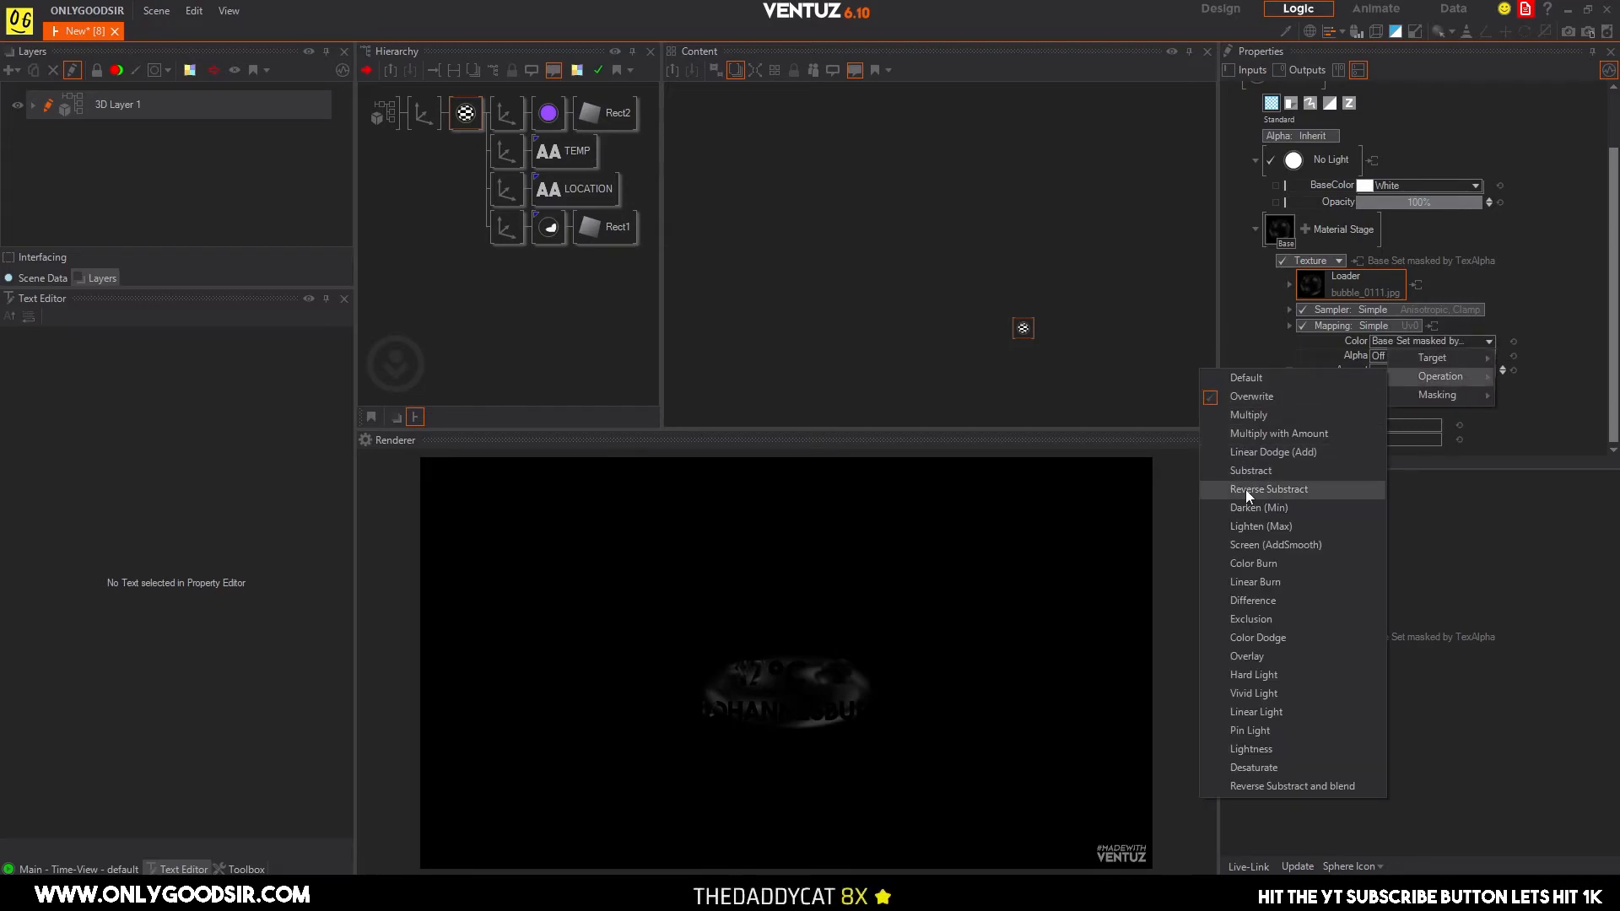
{"action": "left_click", "coordinate": [1278, 545]}
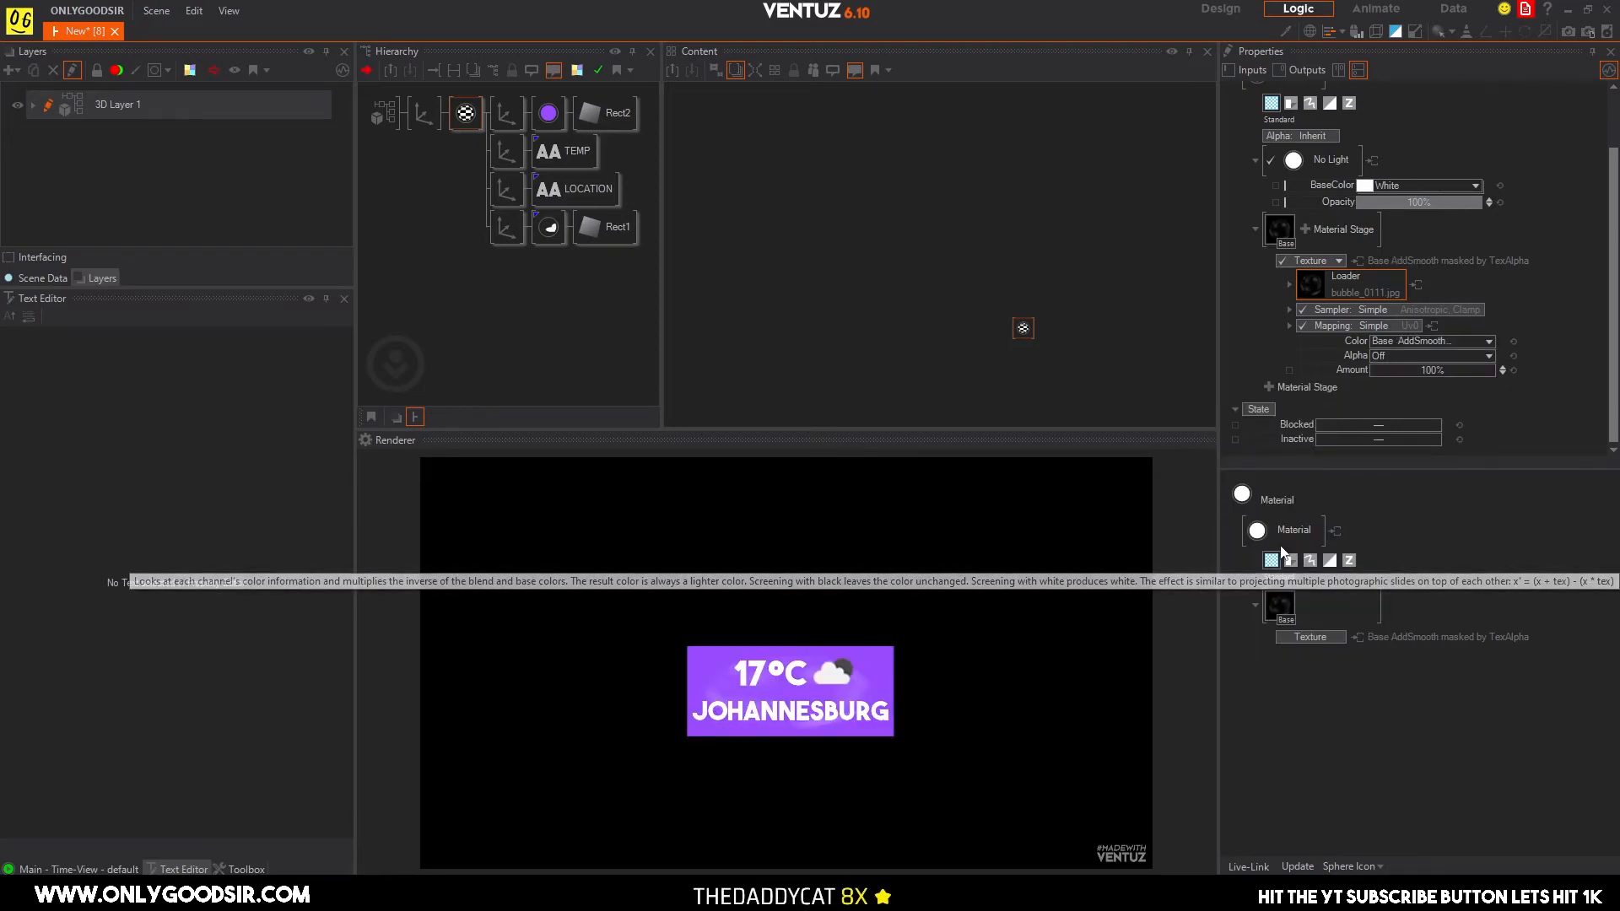
Change the texture mapping to 3D Mapping with World Space Reflection.
{"action": "left_click", "coordinate": [1394, 326]}
{"action": "mouse_move", "coordinate": [1321, 380]}
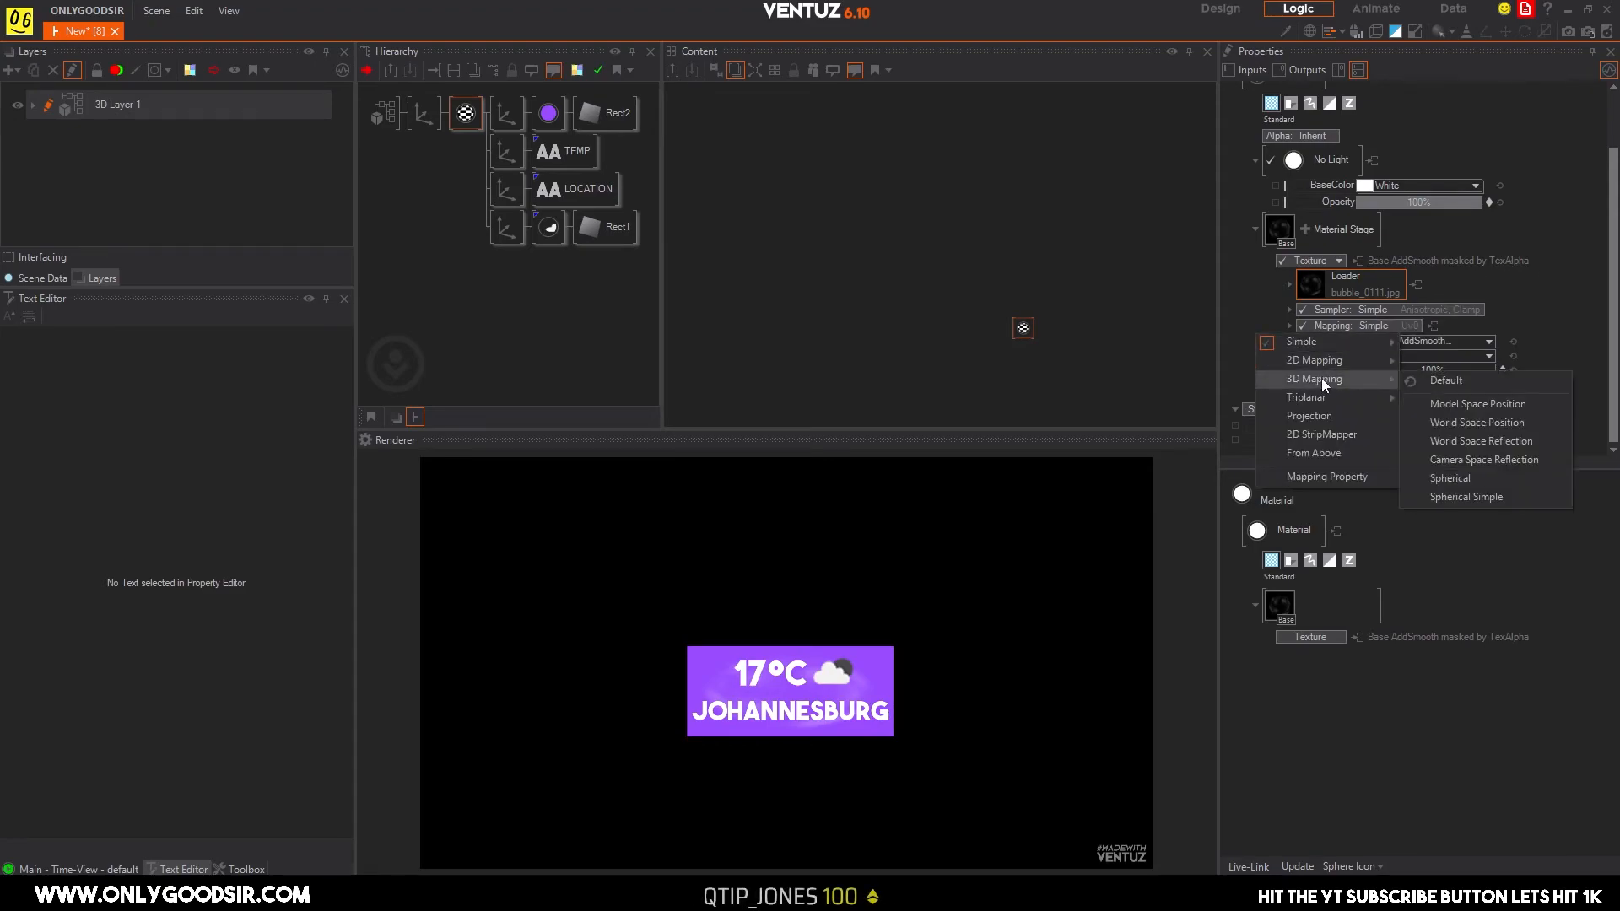
{"action": "left_click", "coordinate": [1481, 440]}
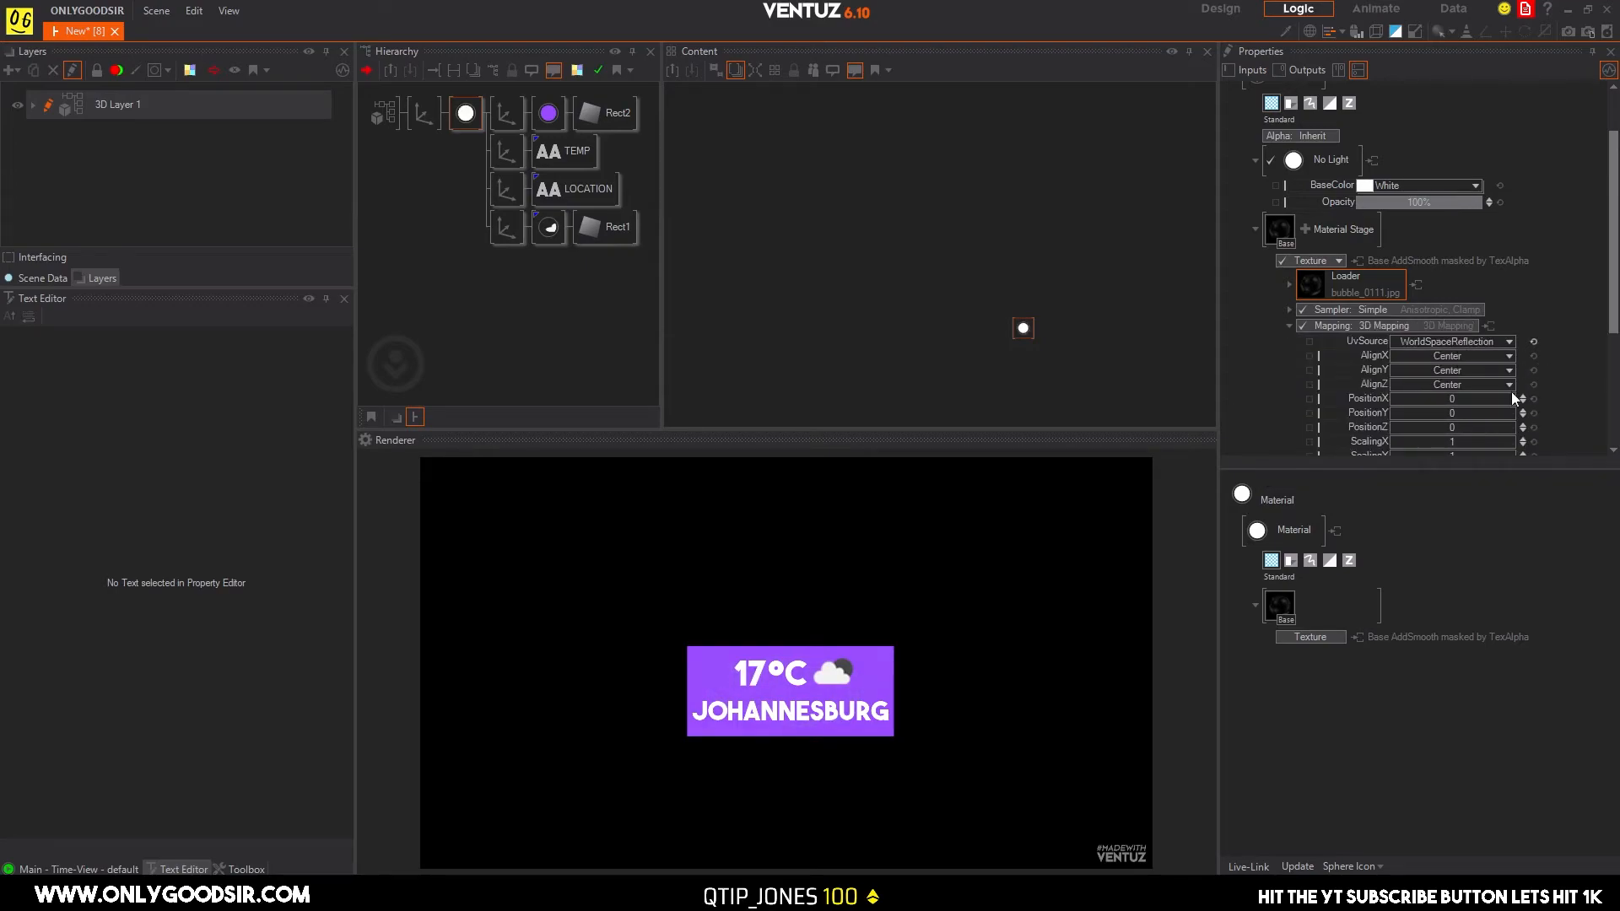
Set the texture sampler to Simple Wrap and reduce the 3D mapping's scaling factor to about 0.33.
{"action": "scroll", "coordinate": [1511, 391], "scroll_direction": "down", "scroll_amount": 2}
{"action": "left_click", "coordinate": [1443, 222]}
{"action": "mouse_move", "coordinate": [1384, 243]}
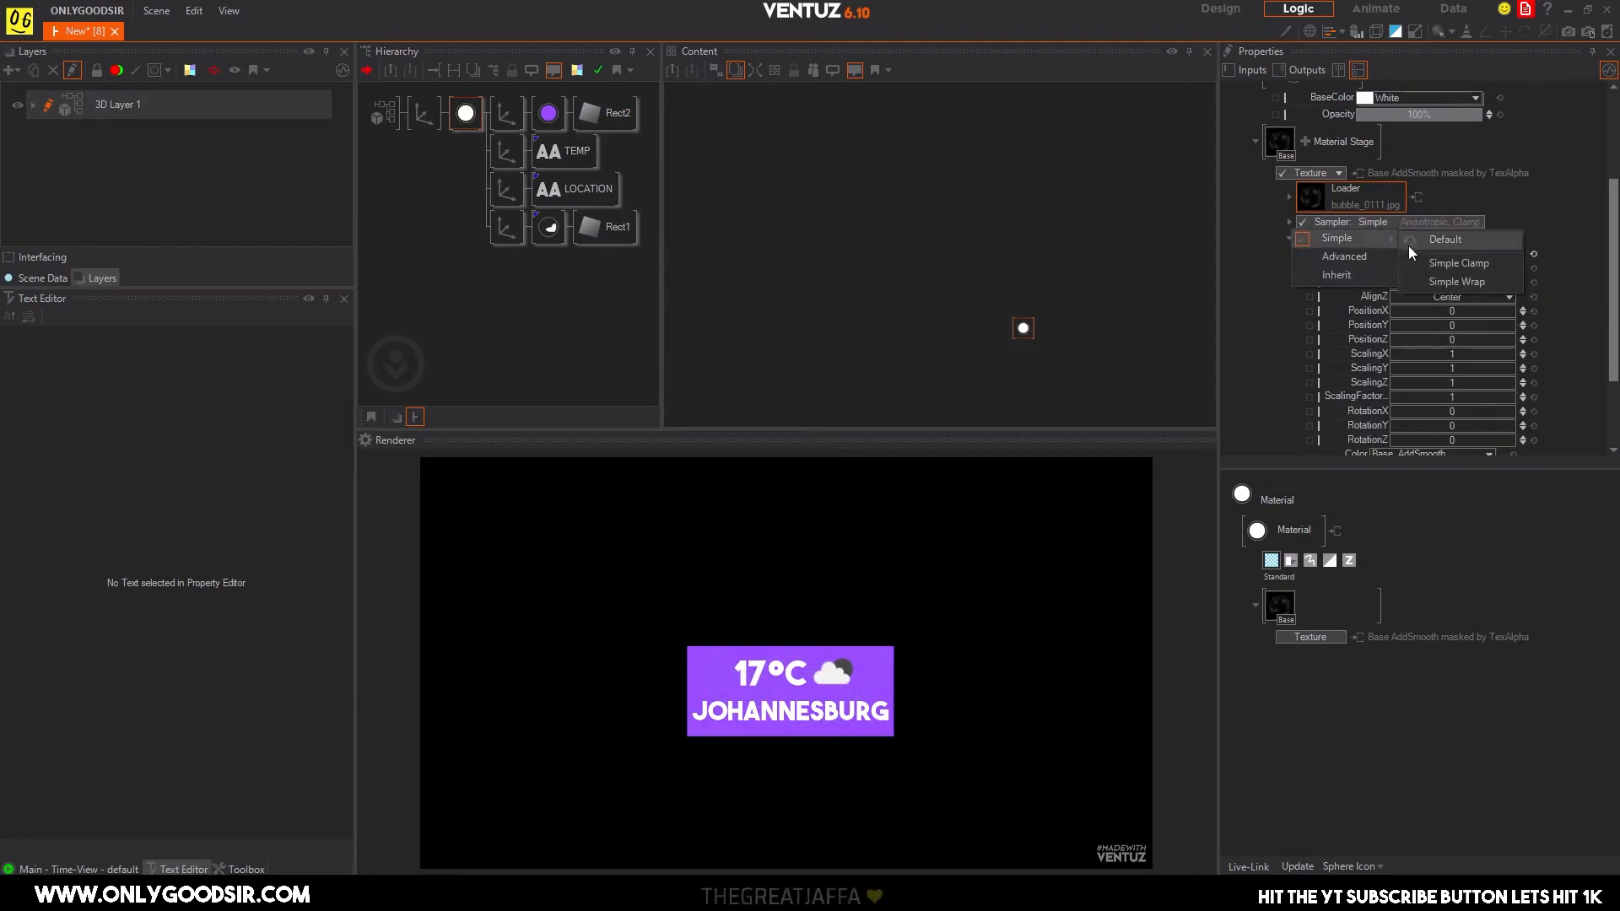
{"action": "left_click", "coordinate": [1436, 279]}
{"action": "scroll", "coordinate": [1500, 373], "scroll_direction": "down", "scroll_amount": 2}
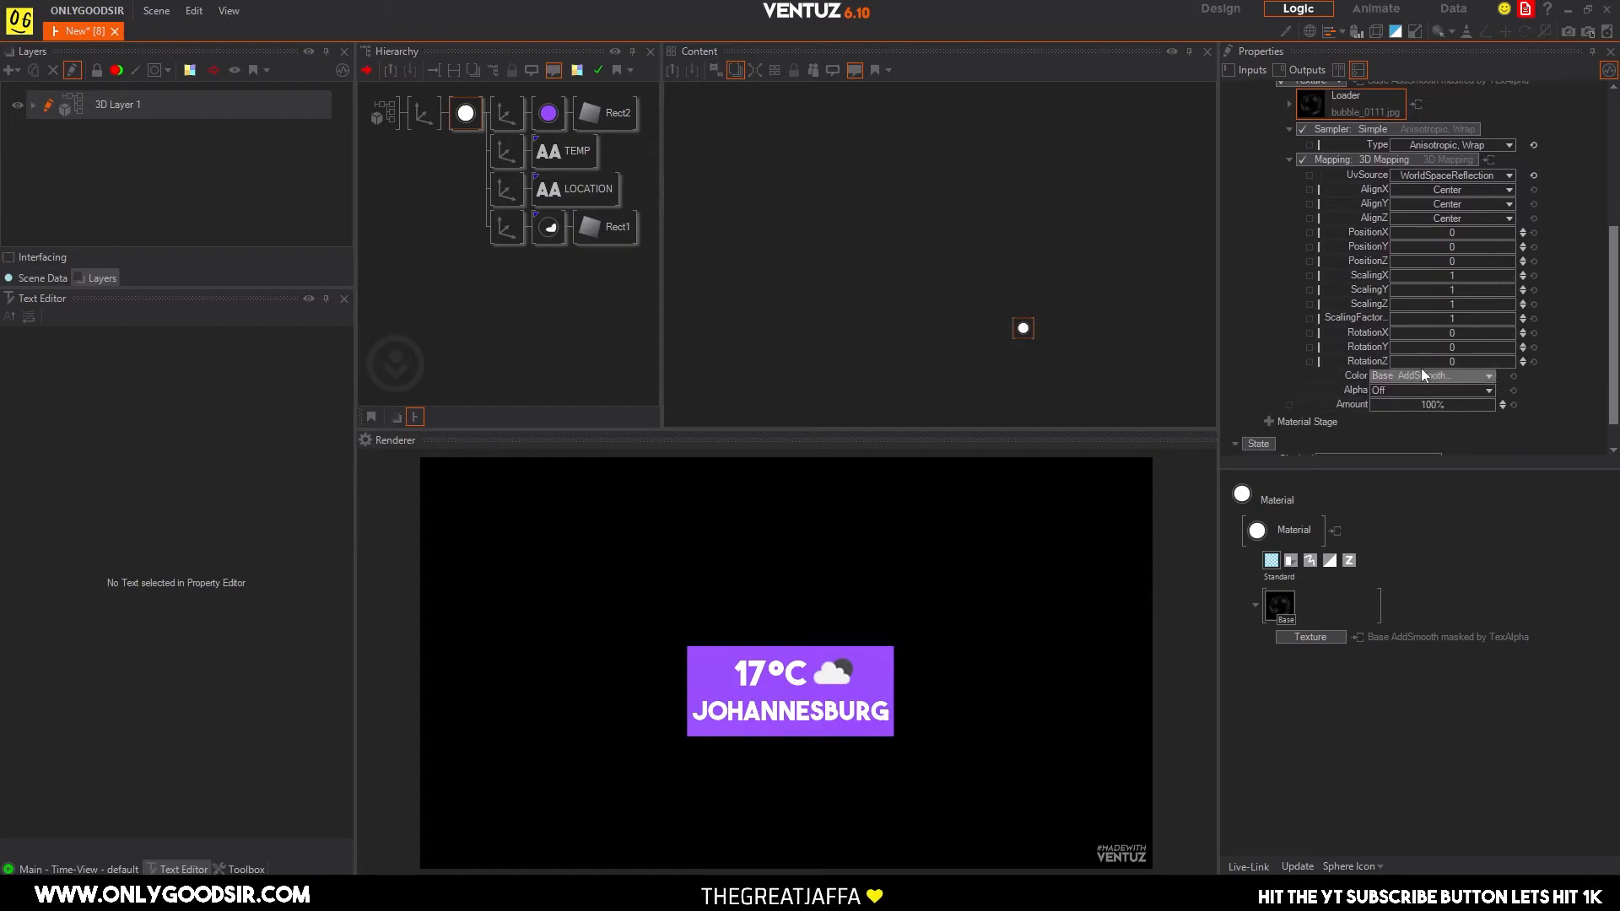
{"action": "left_click_drag", "start_coordinate": [1441, 321], "coordinate": [1406, 321]}
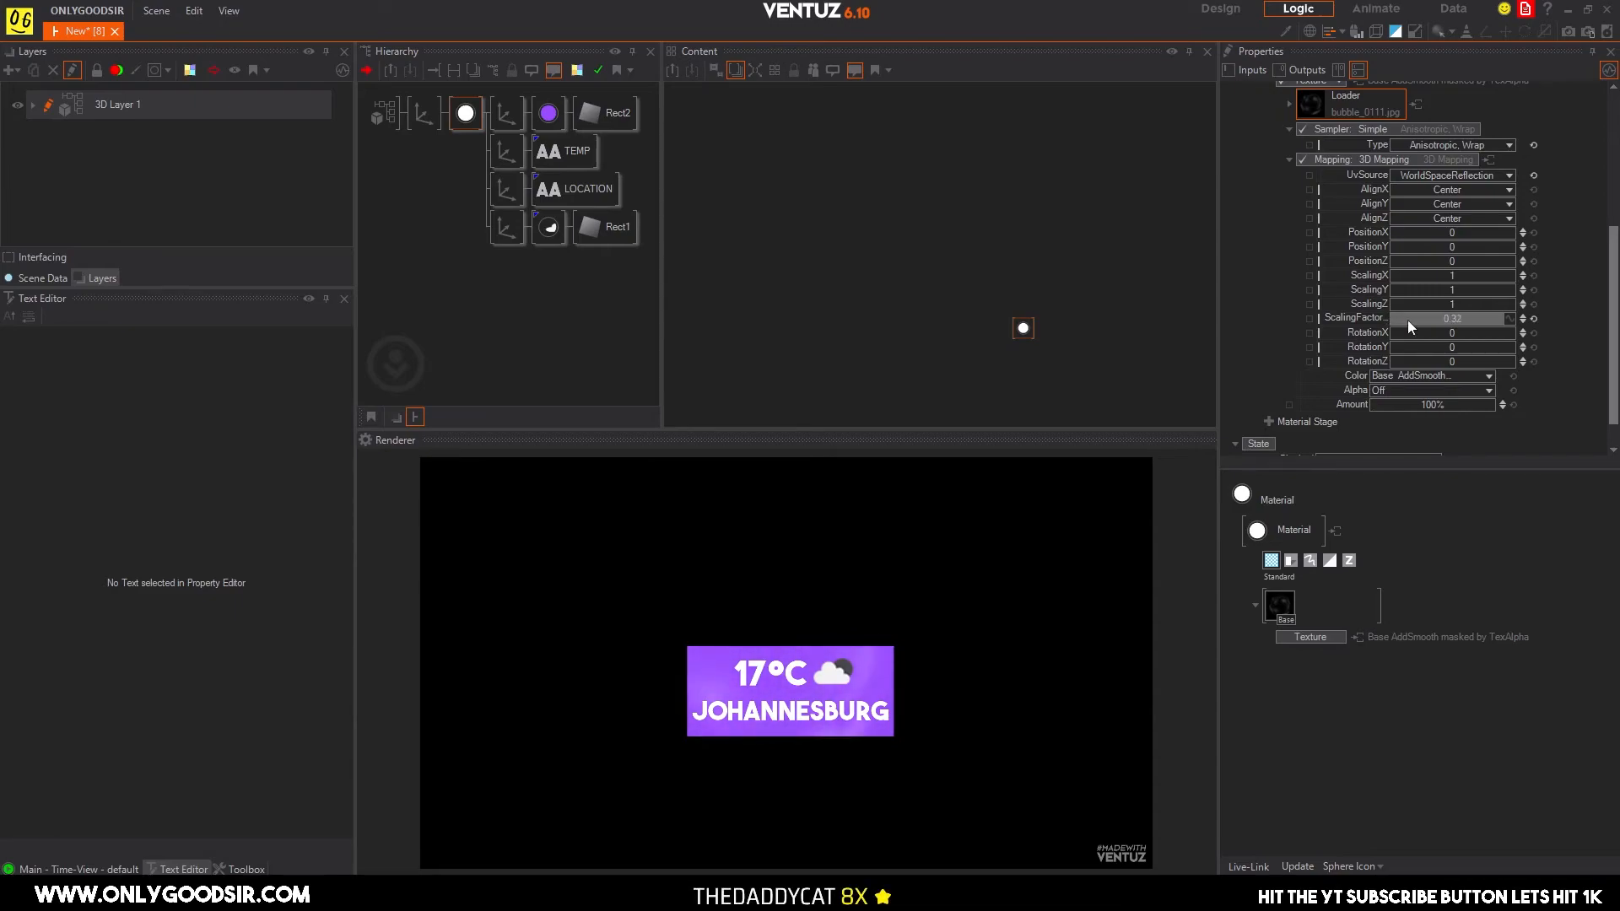
Set the Z position of the purple rectangle's axis to 0.01.
{"action": "left_click", "coordinate": [506, 119]}
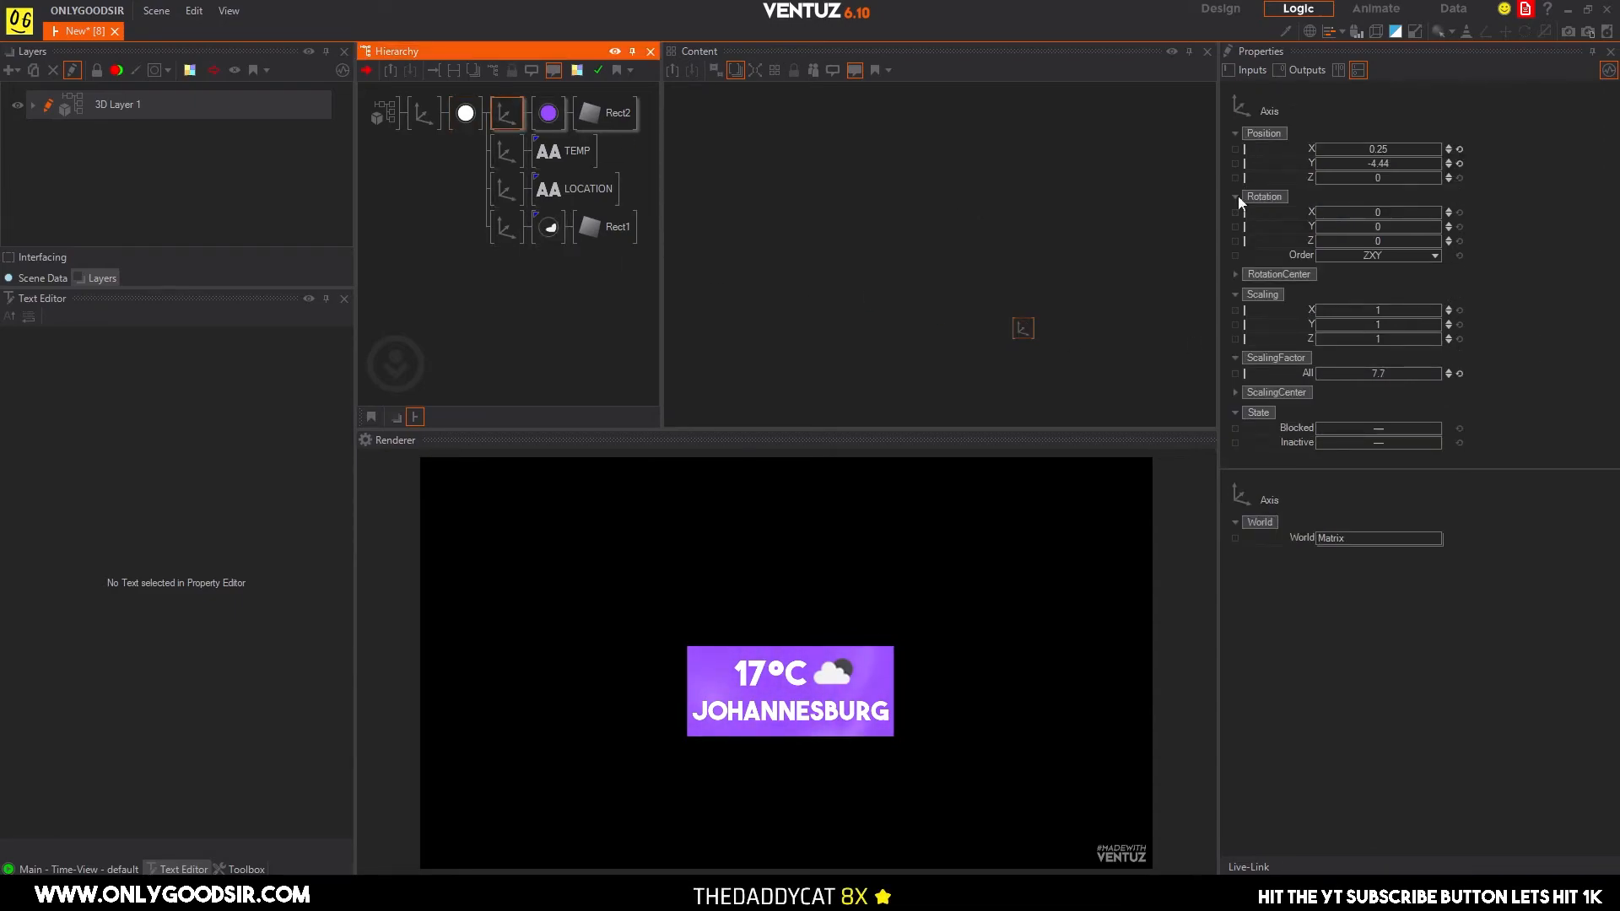
{"action": "left_click", "coordinate": [1448, 175]}
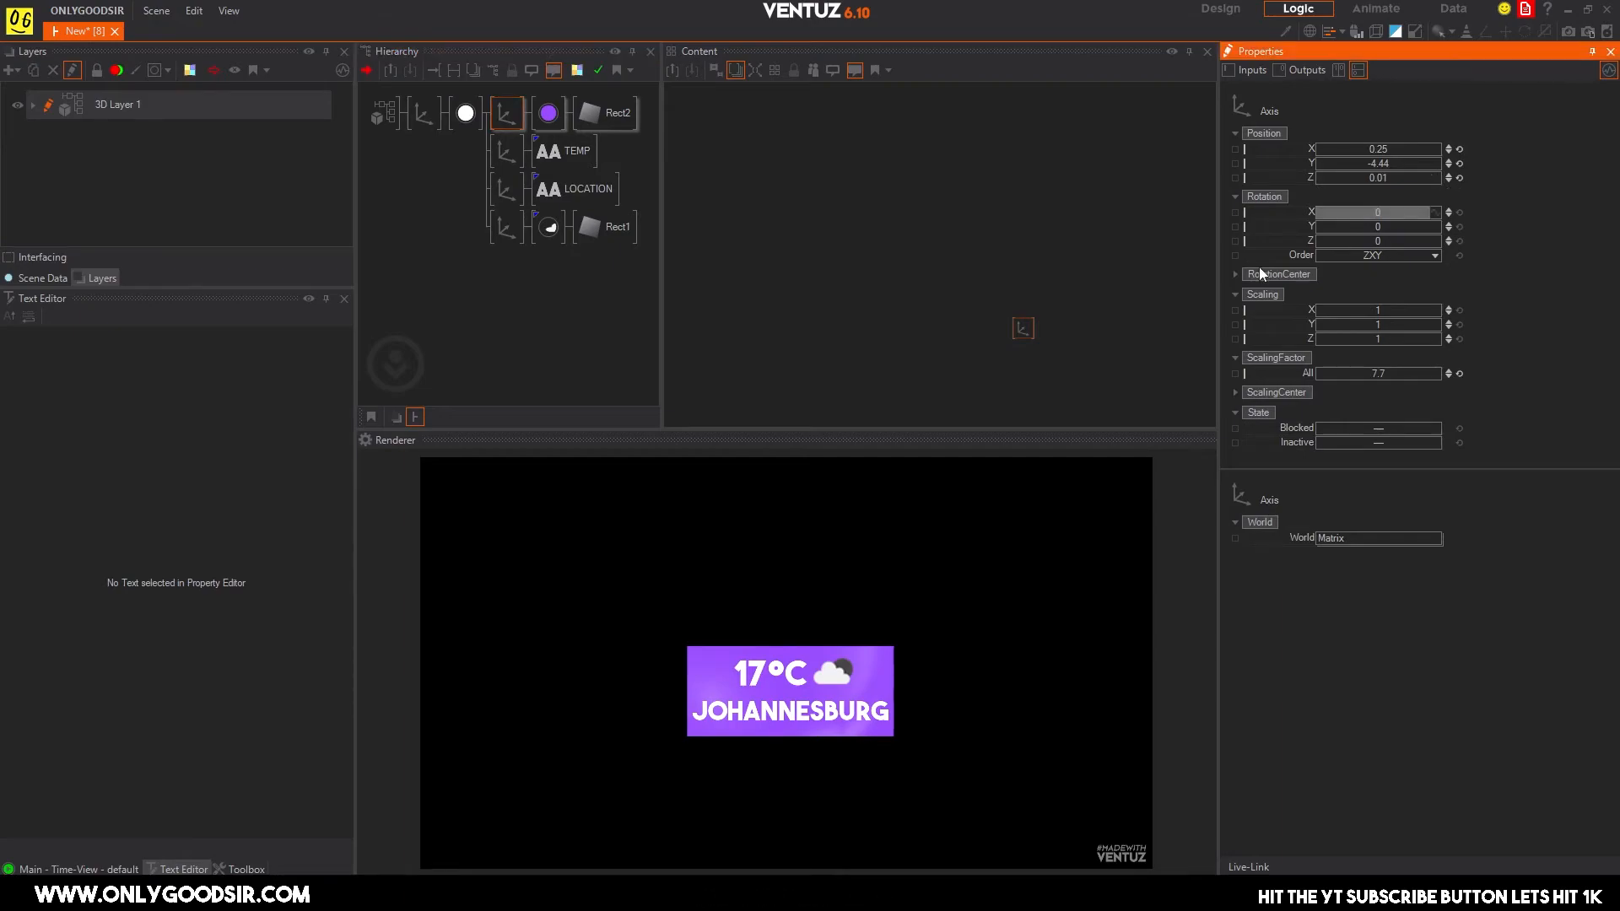
Try rotating the root axis to preview the reflection, and reset its X and Y rotations.
{"action": "left_click", "coordinate": [425, 110]}
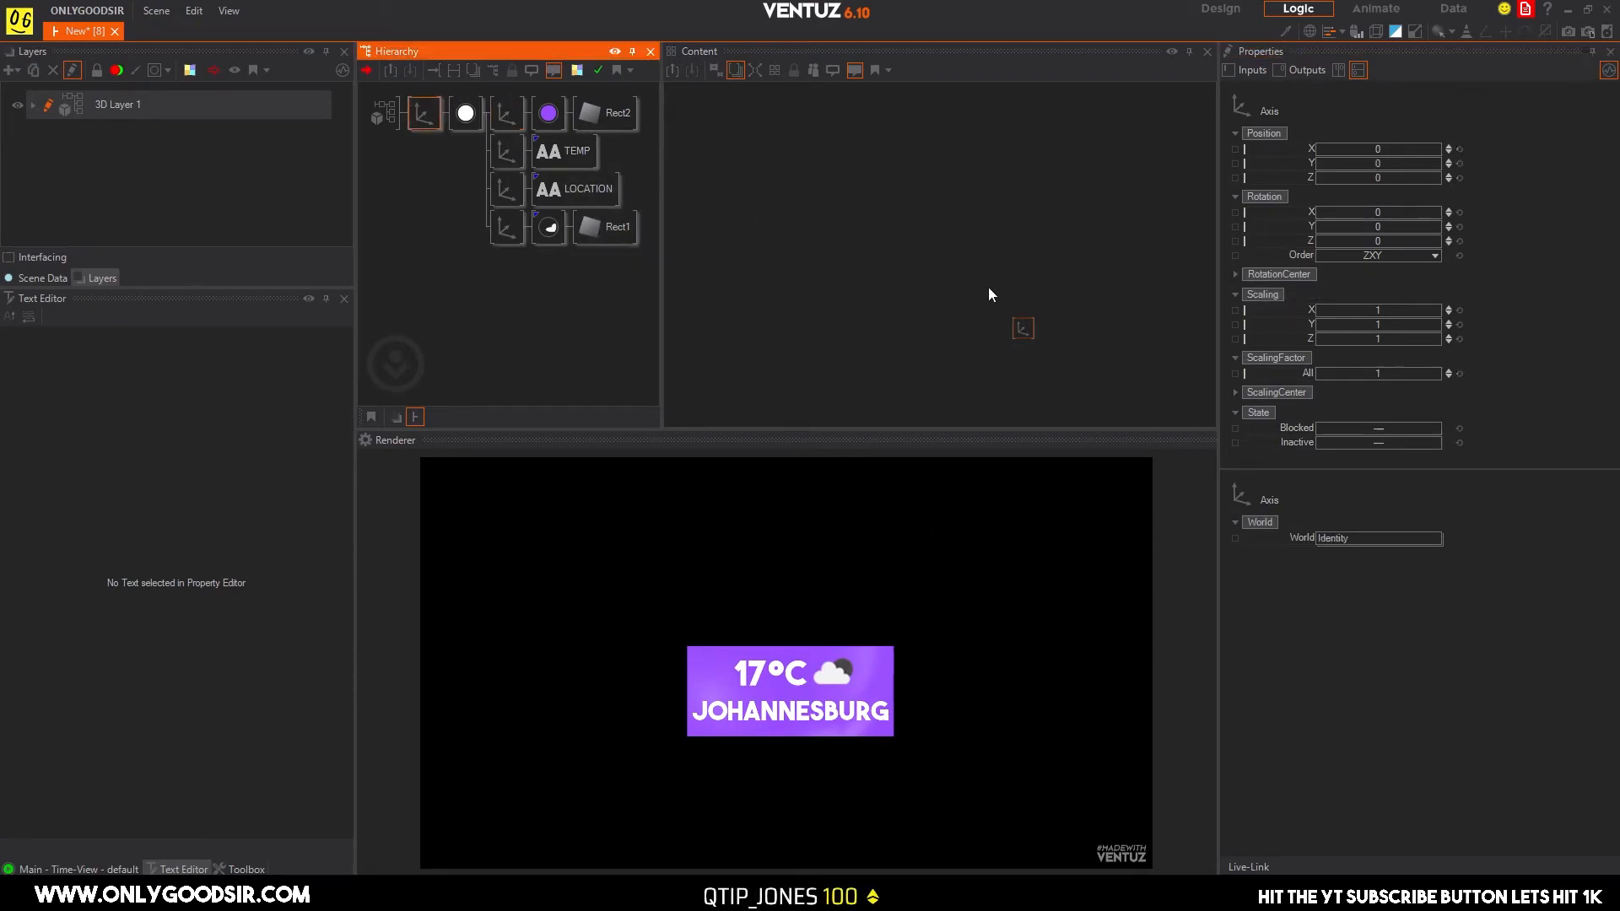
{"action": "left_click_drag", "start_coordinate": [1377, 226], "coordinate": [1342, 224]}
{"action": "left_click", "coordinate": [1459, 213]}
{"action": "left_click", "coordinate": [1460, 227]}
Move the root axis to about X -11.2 and scale the whole weather graphic to 0.51.
{"action": "left_click_drag", "start_coordinate": [1316, 149], "coordinate": [1316, 161]}
{"action": "left_click_drag", "start_coordinate": [1387, 372], "coordinate": [1345, 371]}
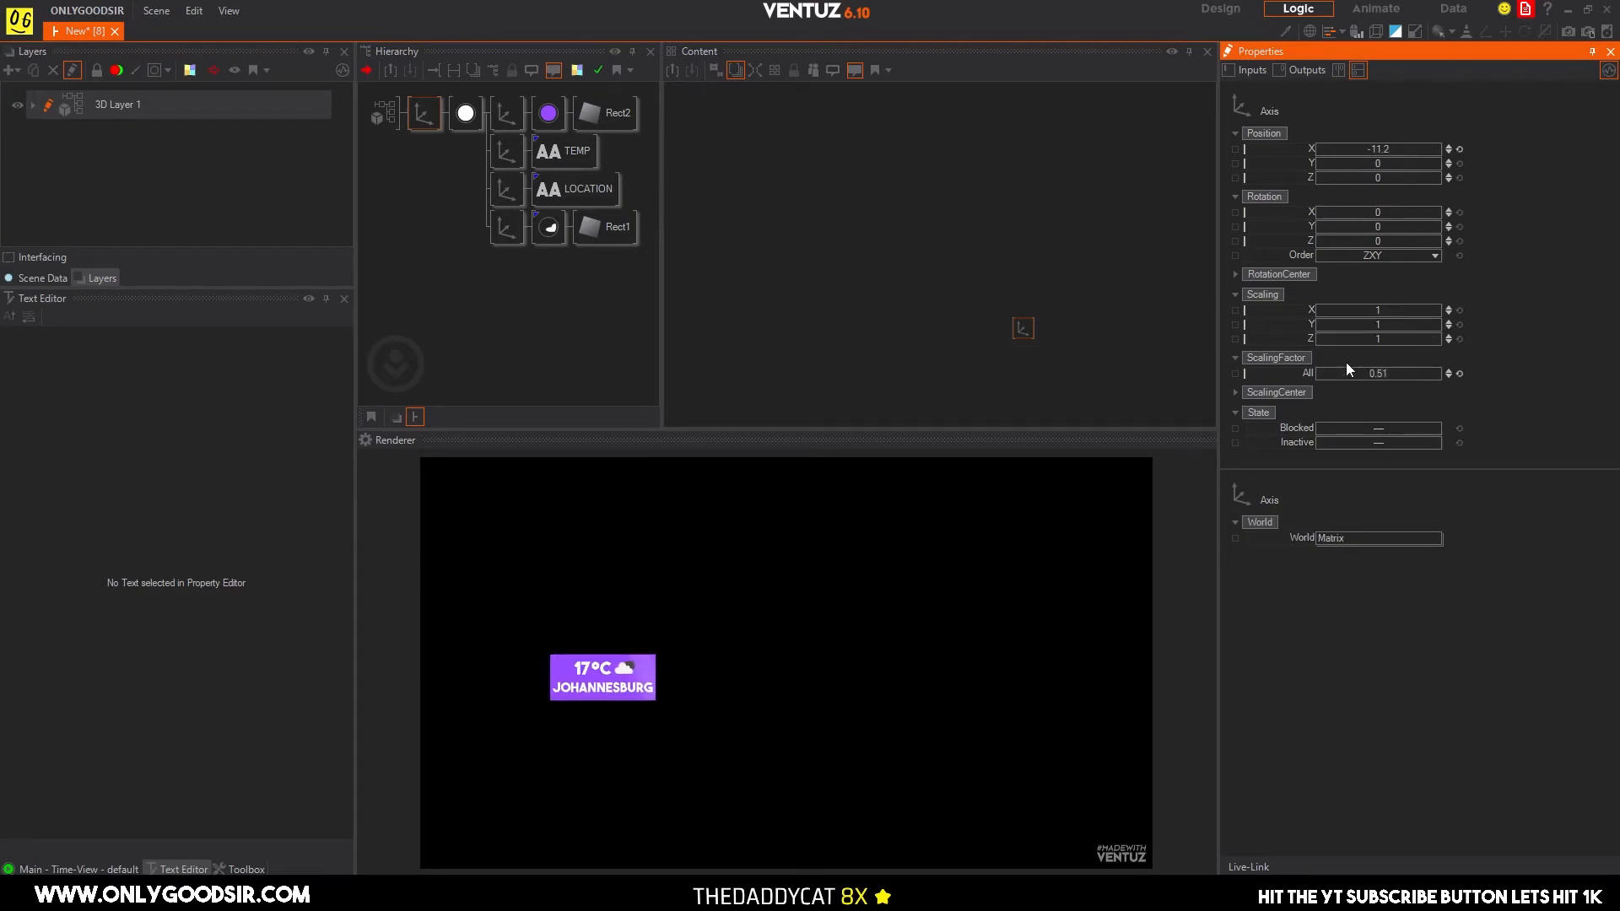
Try placing the weather graphic in the frame's lower-left corner at about X -18.29, Y -9.46 with a scaling factor near 0.31.
{"action": "left_click_drag", "start_coordinate": [1385, 165], "coordinate": [1345, 148]}
{"action": "left_click_drag", "start_coordinate": [1384, 373], "coordinate": [1372, 373]}
{"action": "left_click_drag", "start_coordinate": [1376, 373], "coordinate": [1368, 373]}
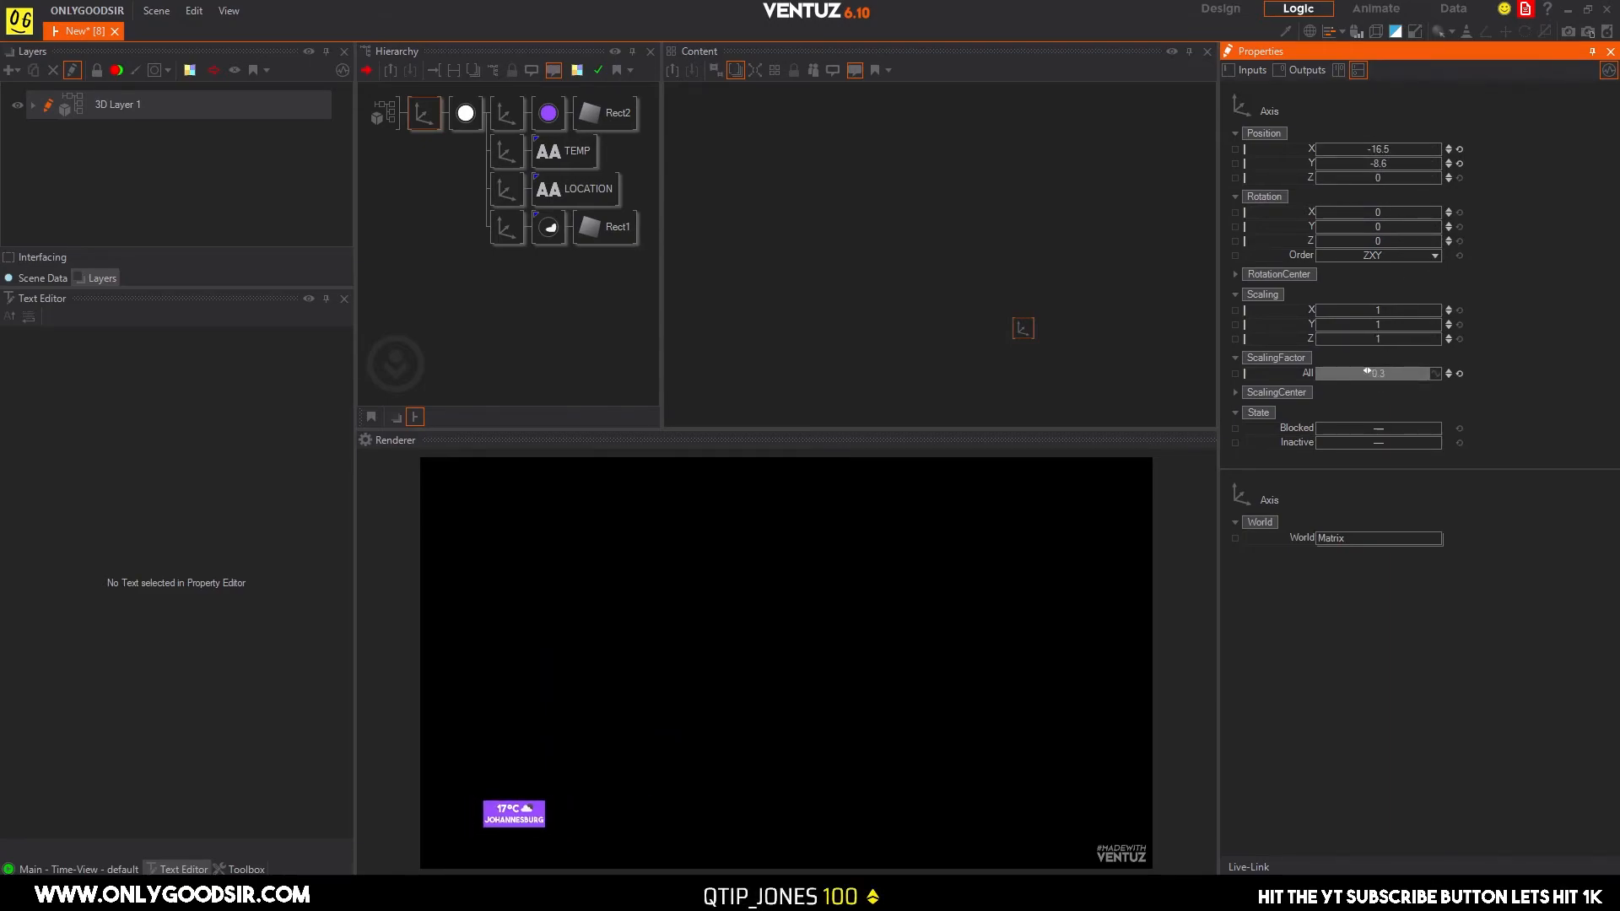
{"action": "mouse_move", "coordinate": [1386, 163]}
{"action": "left_mouse_down"}
{"action": "mouse_move", "coordinate": [1316, 163]}
{"action": "mouse_move", "coordinate": [1370, 154]}
{"action": "left_mouse_up"}
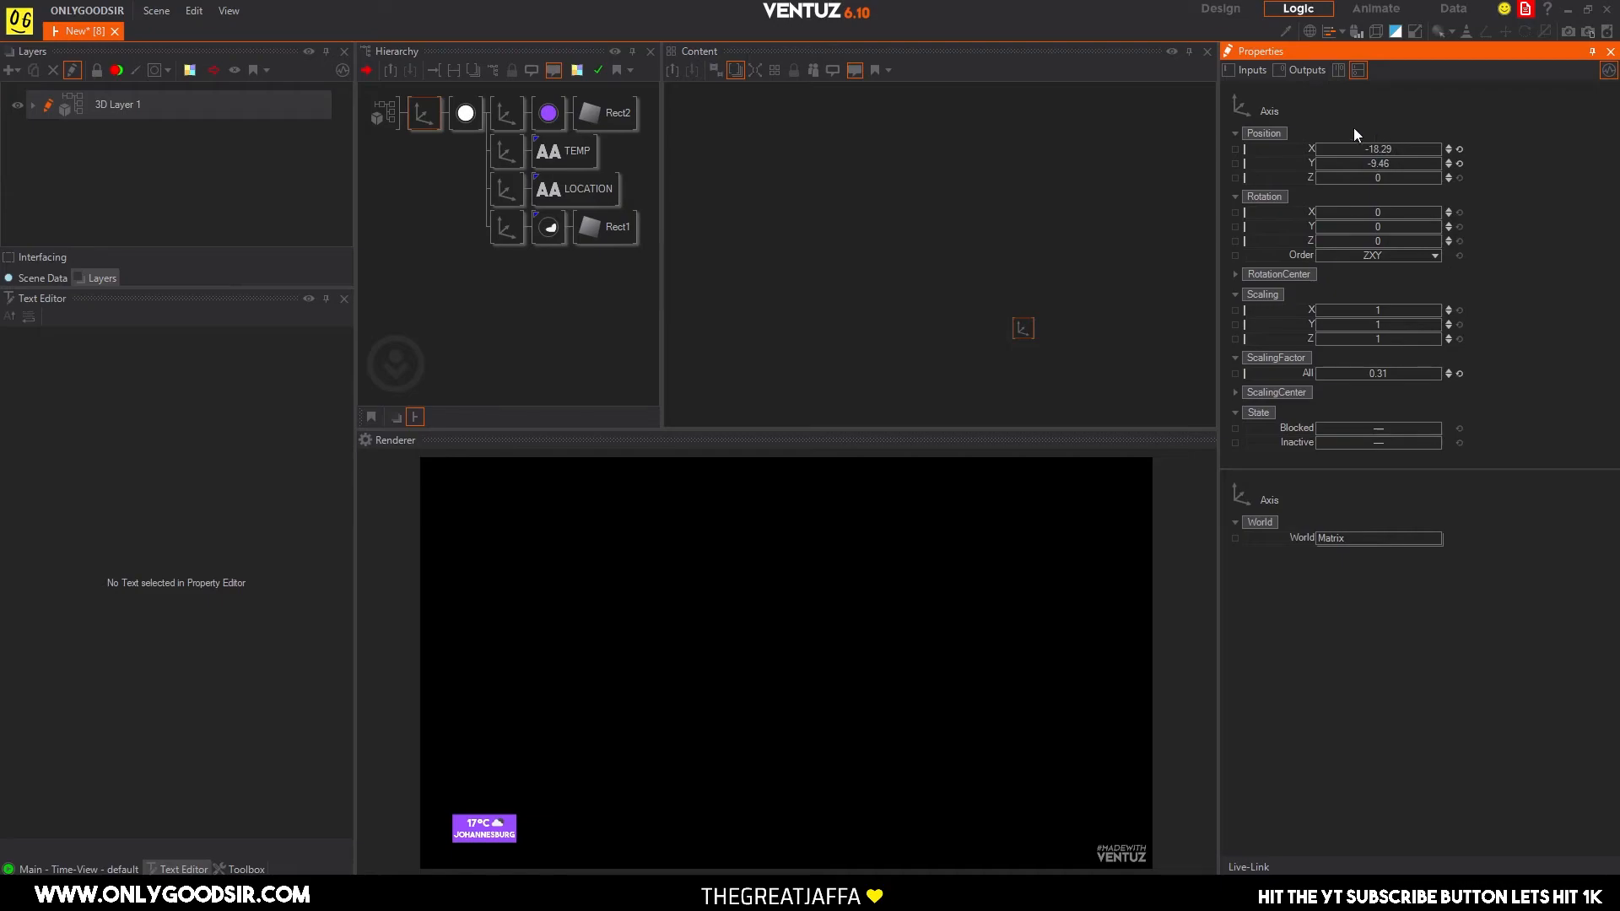
Scale the root axis to 0.71 and reset its X and Y positions.
{"action": "left_click_drag", "start_coordinate": [1384, 373], "coordinate": [1417, 373]}
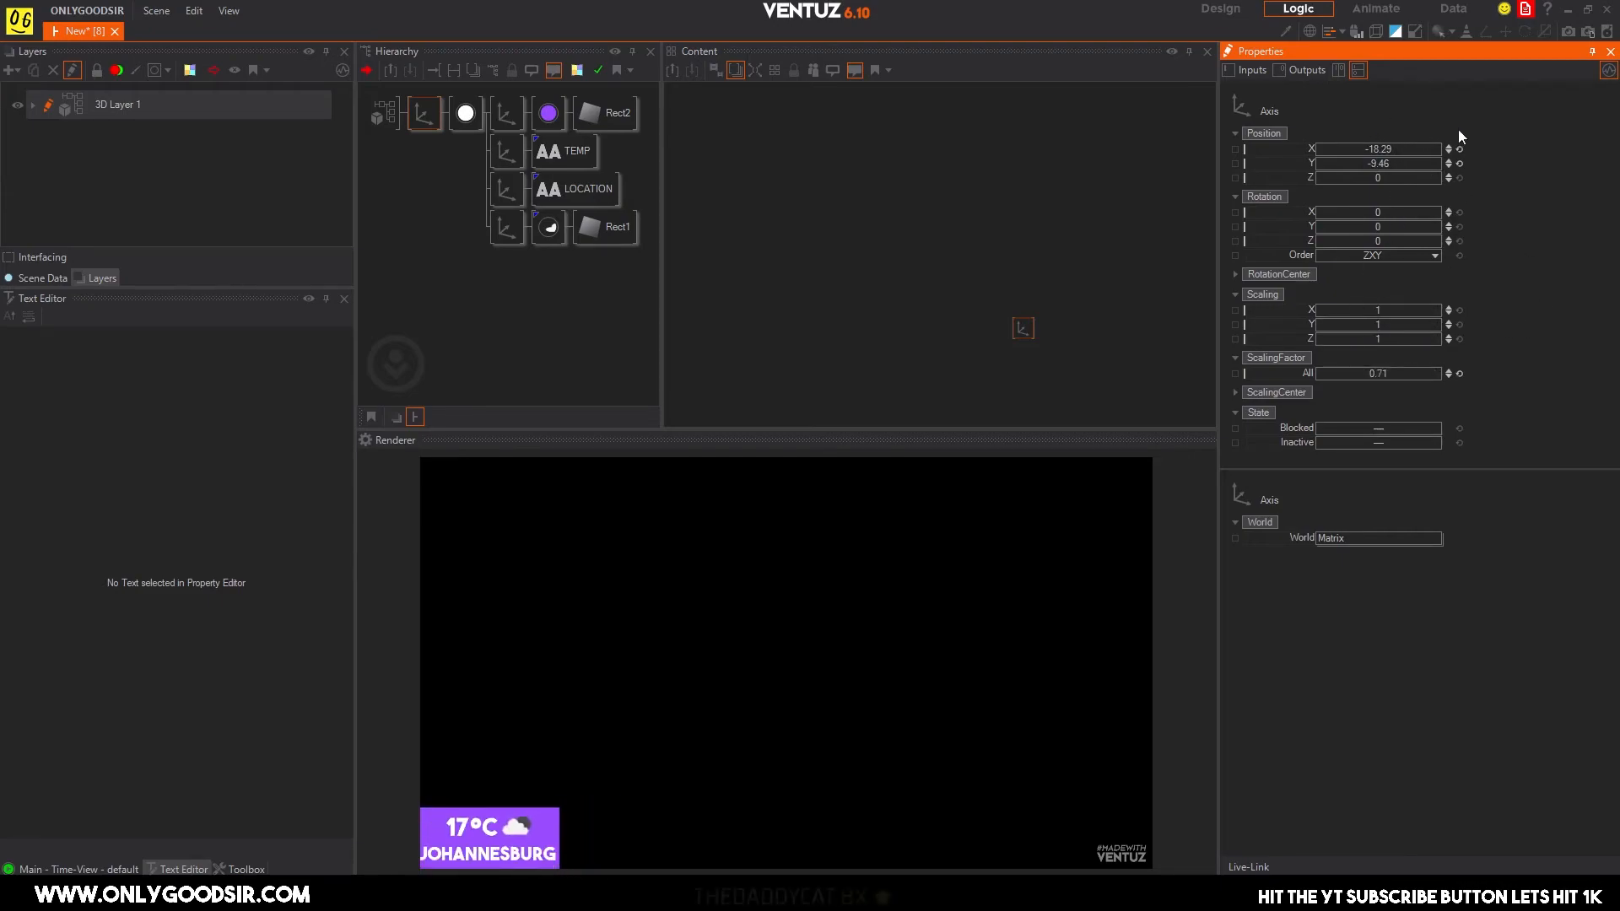
{"action": "left_click", "coordinate": [1459, 149]}
{"action": "left_click", "coordinate": [1459, 164]}
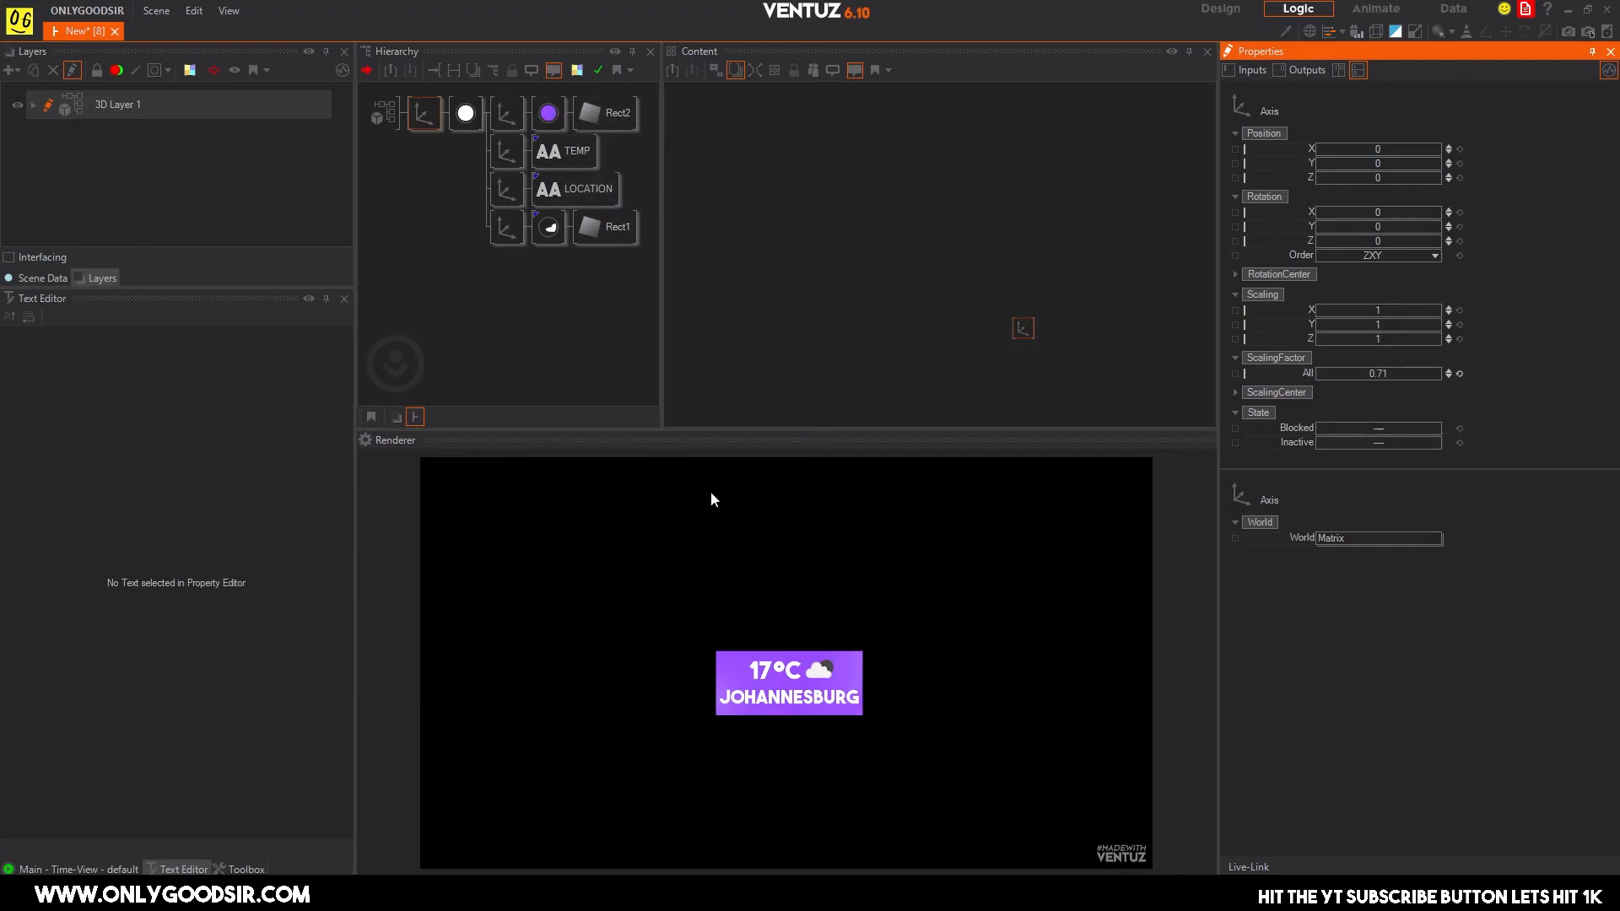
Inspect the JSON list node that feeds the LOCATION text.
{"action": "left_click", "coordinate": [582, 189]}
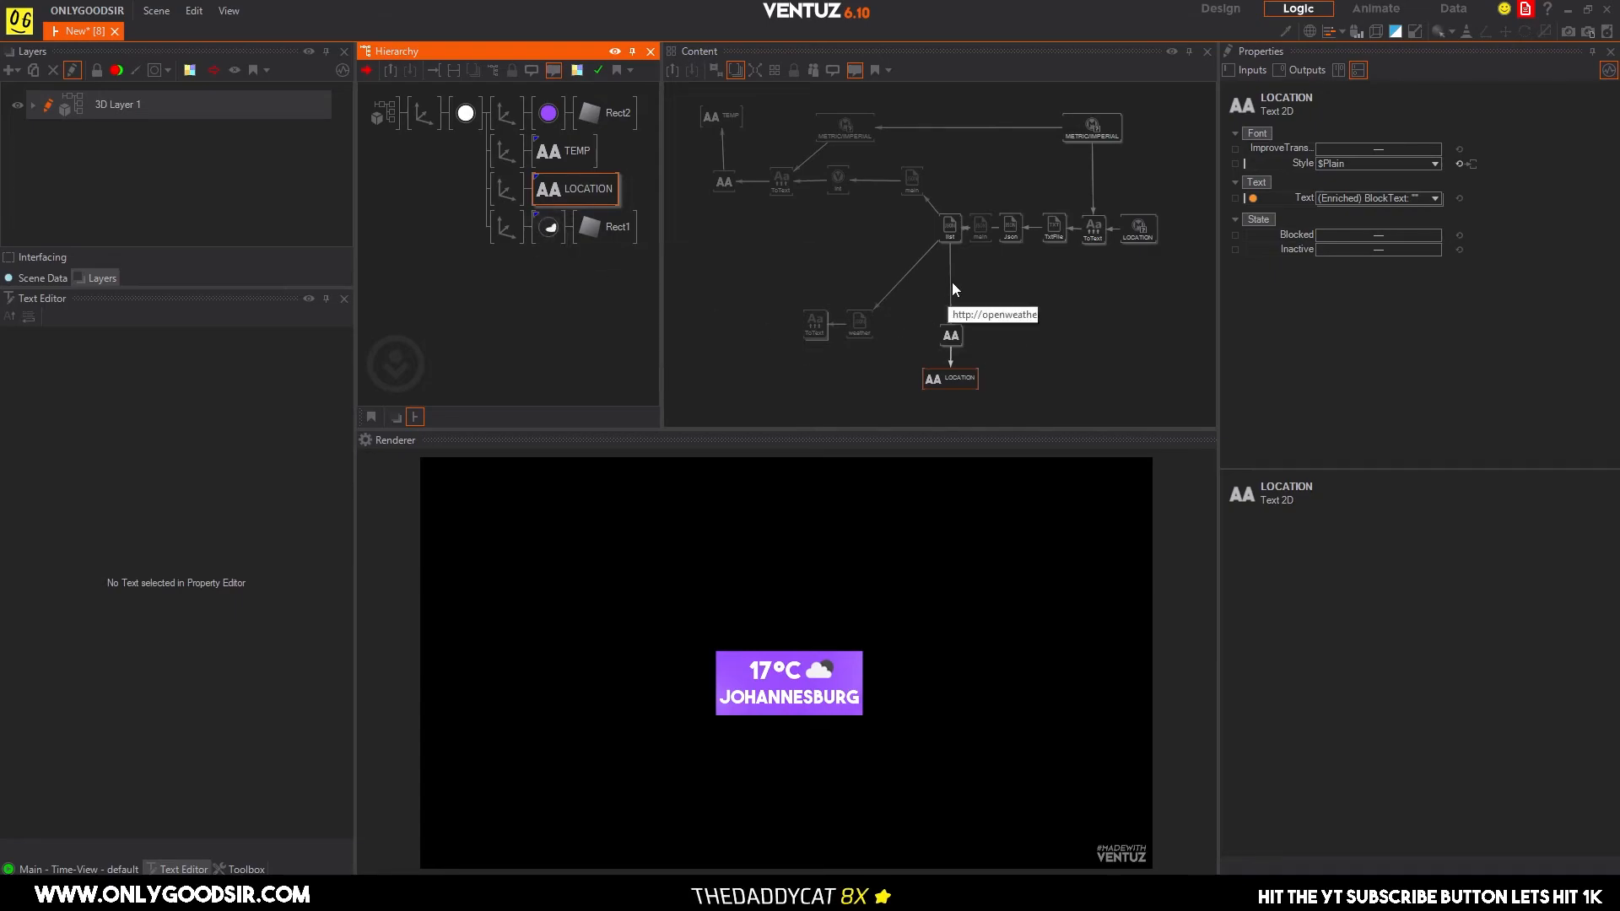
{"action": "left_click", "coordinate": [949, 226]}
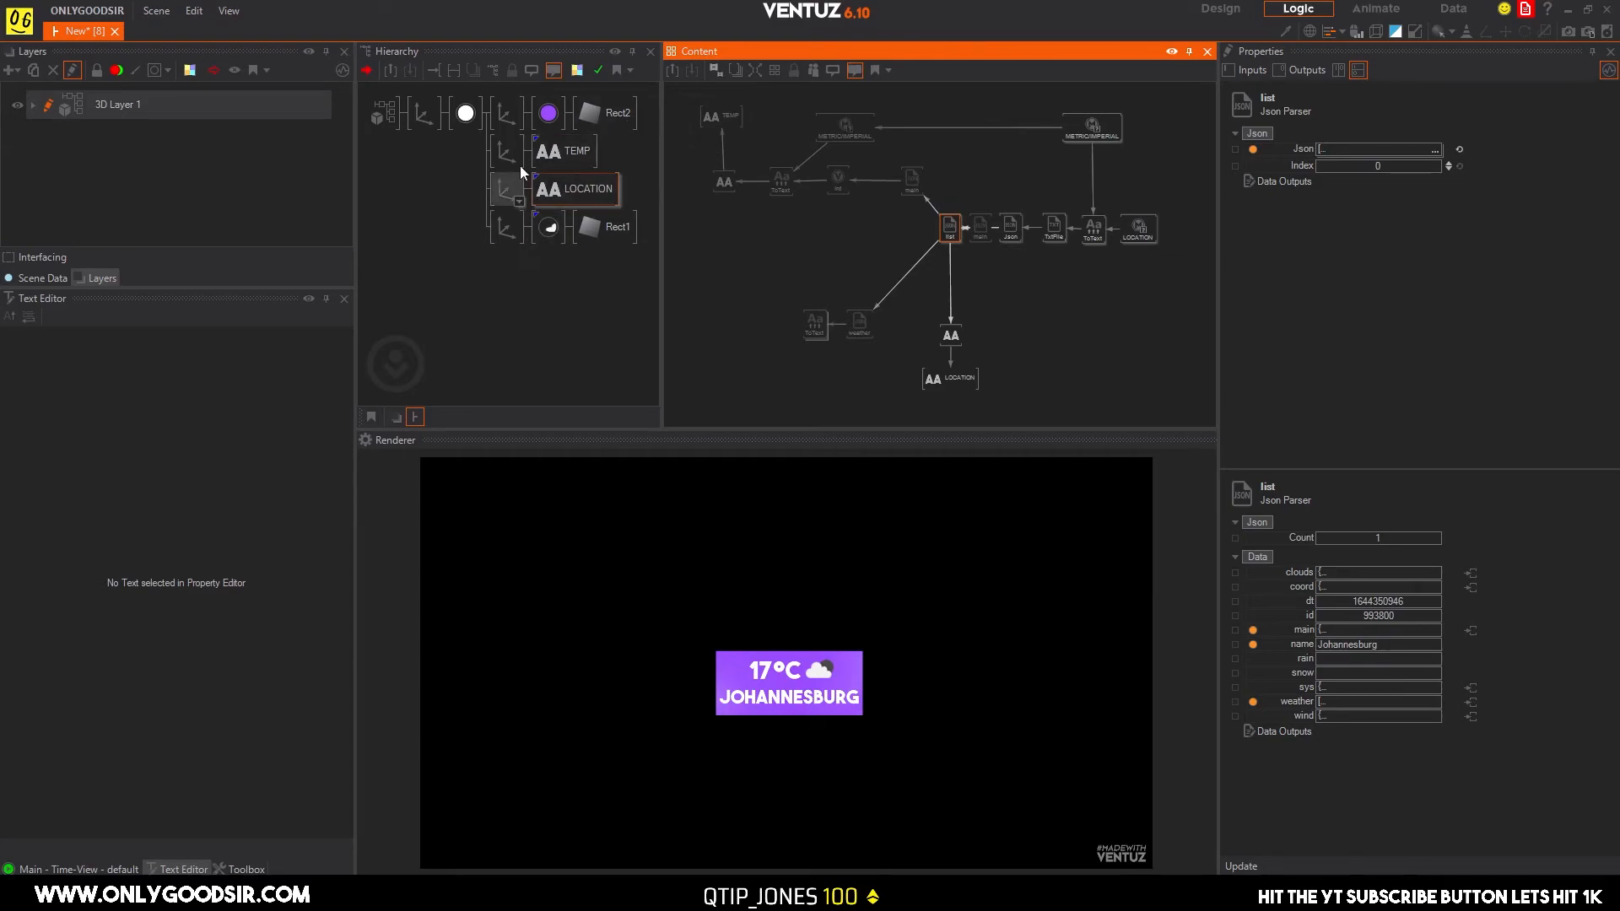
Duplicate the purple rectangle's branch and set the copy's base colour to a very dark purple, 12, 0, 30.
{"action": "left_click", "coordinate": [505, 125]}
{"action": "left_click_drag", "start_coordinate": [506, 131], "coordinate": [504, 155], "text": "ctrl"}
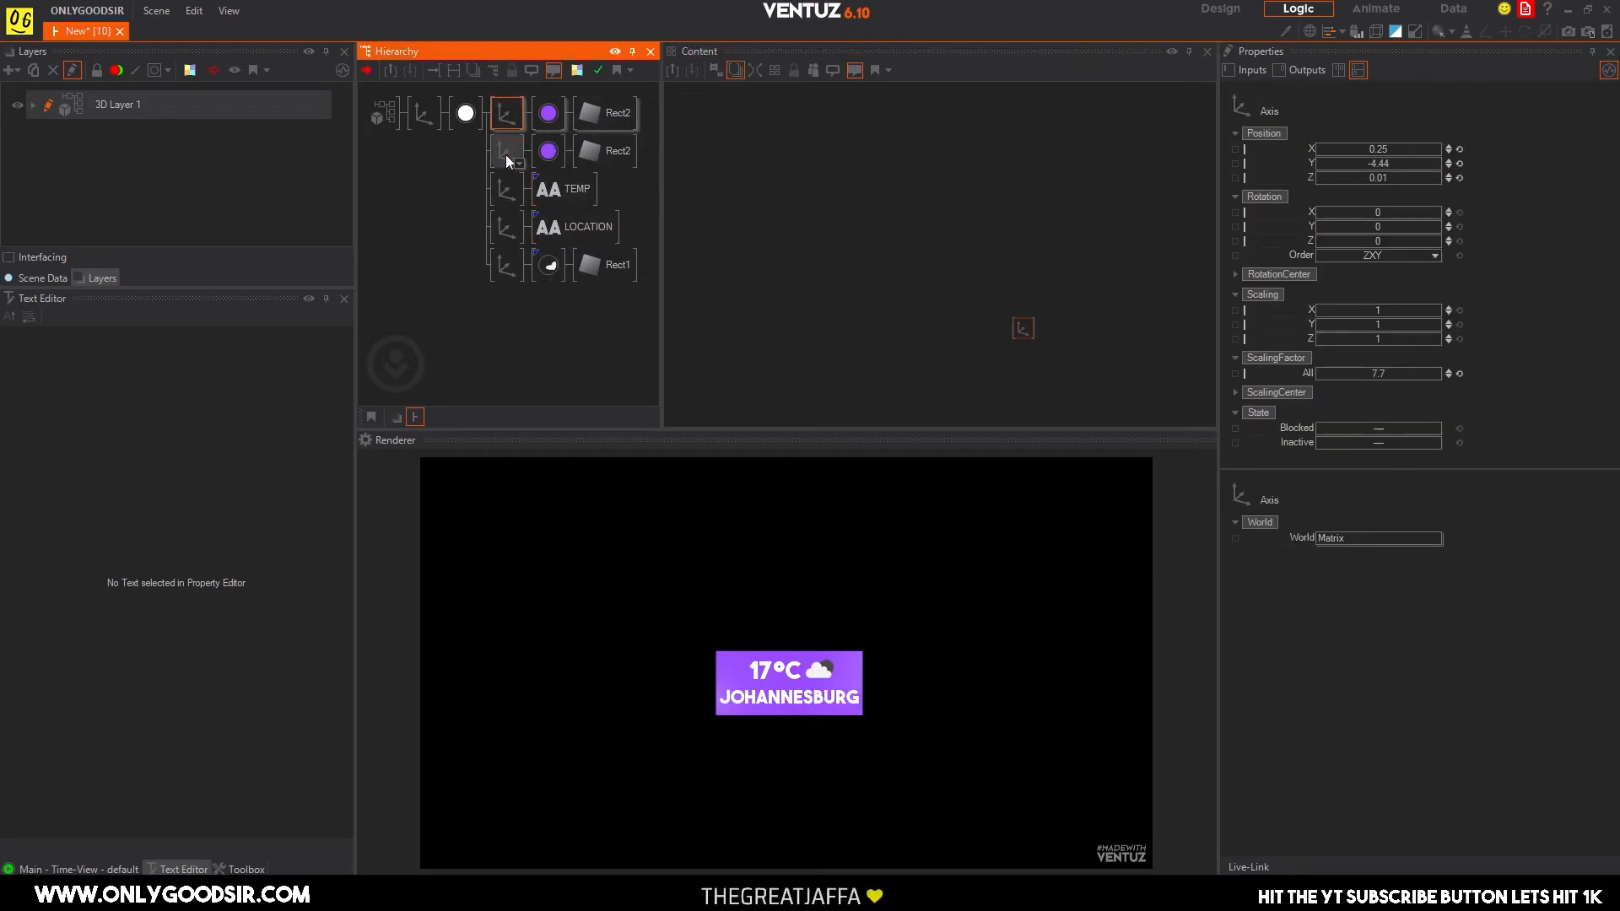
{"action": "left_click", "coordinate": [548, 150]}
{"action": "left_click", "coordinate": [1475, 253]}
{"action": "left_click_drag", "start_coordinate": [1420, 318], "coordinate": [1495, 336]}
Move the duplicate rectangle's axis to Y 1.07 and set the rectangle's SizeY to 0.44.
{"action": "left_click", "coordinate": [503, 151]}
{"action": "mouse_move", "coordinate": [1392, 160]}
{"action": "left_mouse_down"}
{"action": "mouse_move", "coordinate": [1439, 158]}
{"action": "mouse_move", "coordinate": [1332, 164]}
{"action": "mouse_move", "coordinate": [1385, 157]}
{"action": "mouse_move", "coordinate": [1354, 167]}
{"action": "mouse_move", "coordinate": [1381, 184]}
{"action": "left_mouse_up"}
{"action": "left_click", "coordinate": [605, 151]}
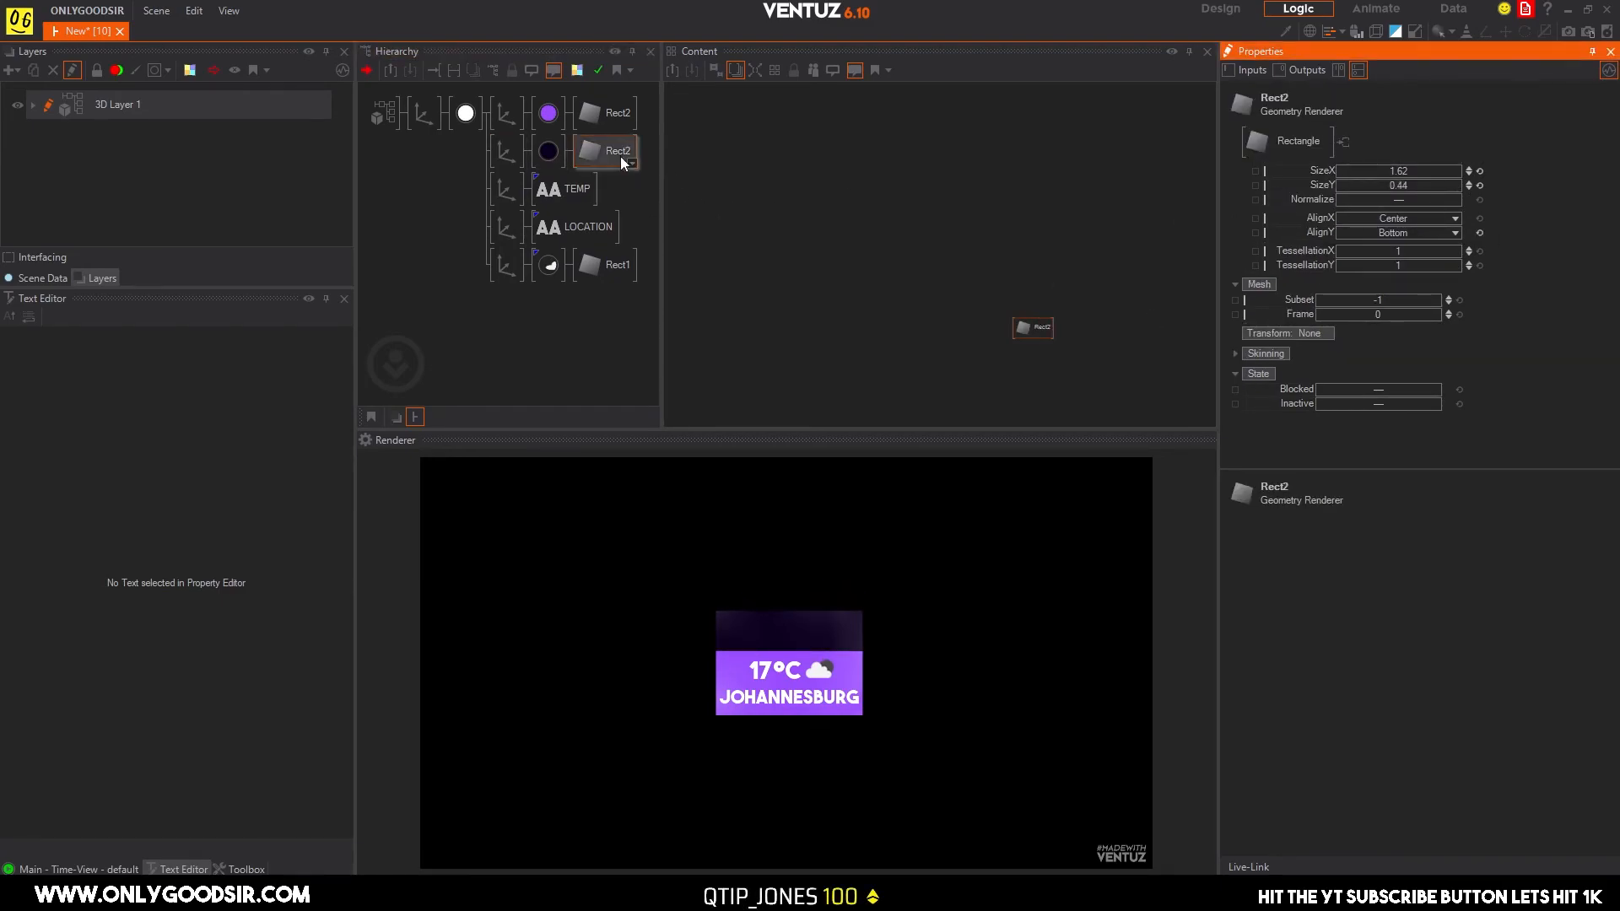
Change the duplicate rectangle's base colour to black, 0, 0, 0.
{"action": "left_click", "coordinate": [551, 151]}
{"action": "left_click", "coordinate": [1475, 254]}
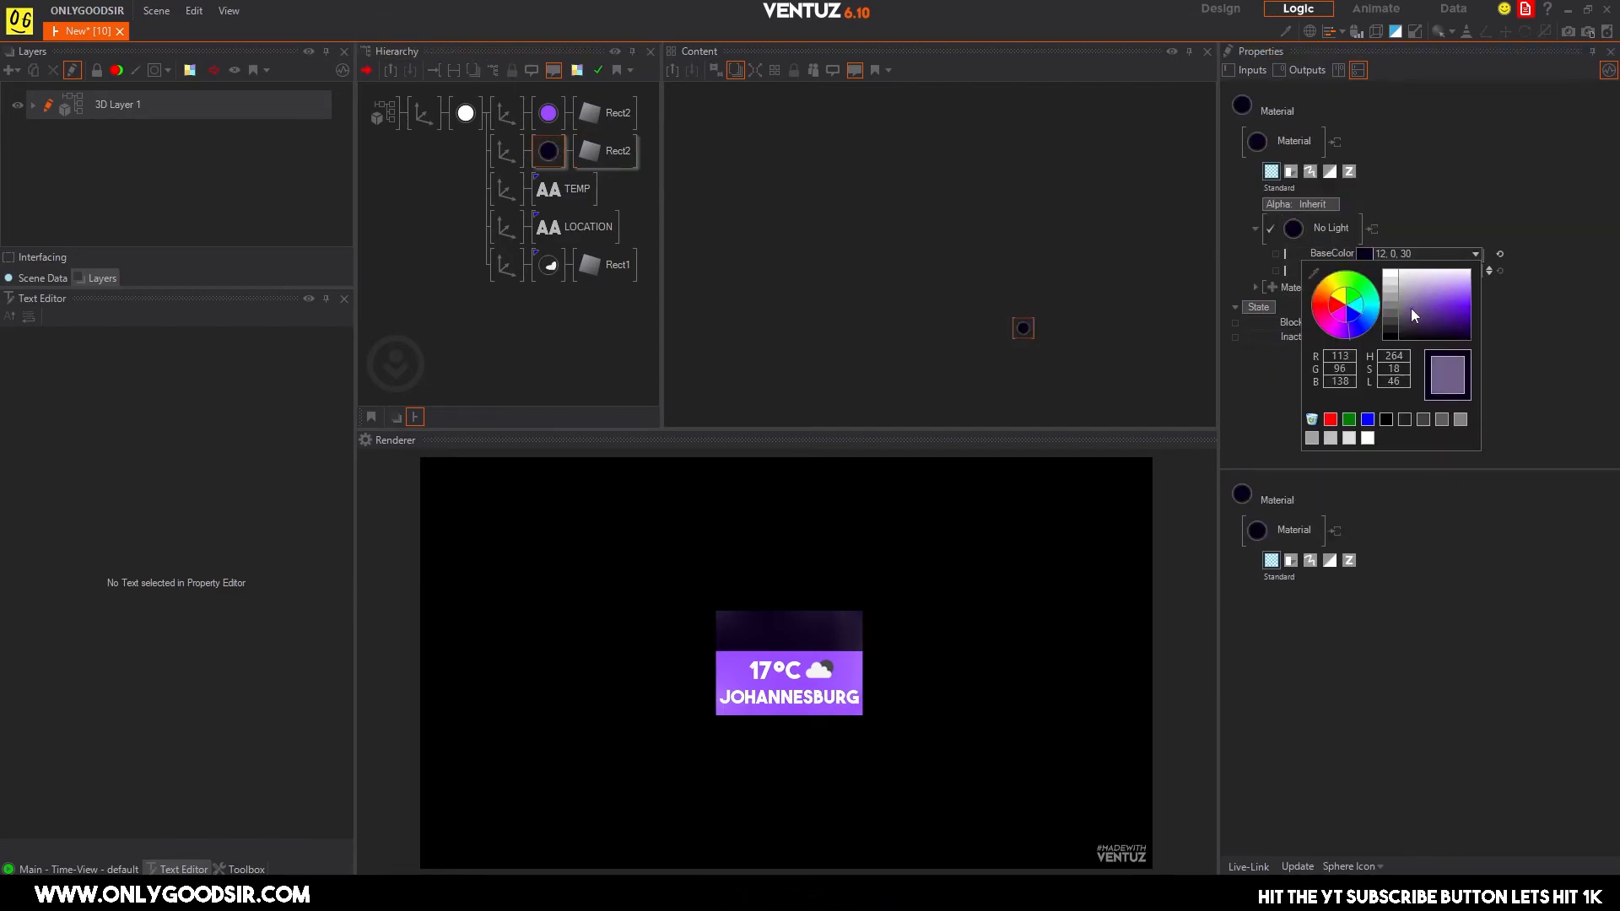
{"action": "left_click", "coordinate": [1350, 331]}
{"action": "left_click_drag", "start_coordinate": [1350, 331], "coordinate": [1345, 346]}
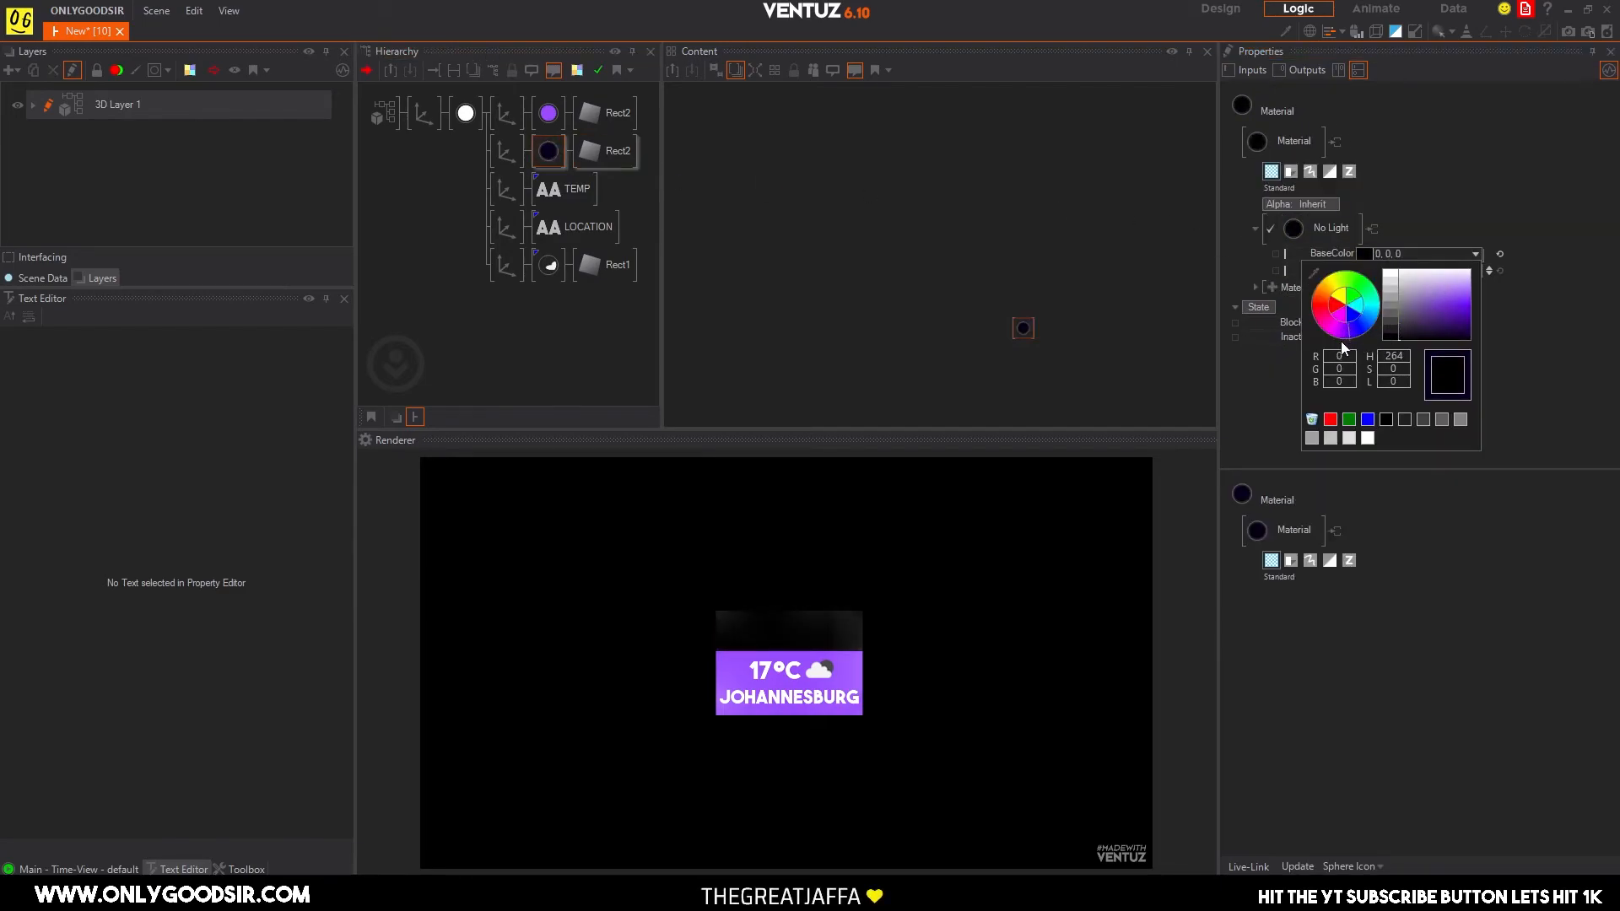
Add a Color 2D layer and place it before 3D Layer 1 in the layer order.
{"action": "left_click", "coordinate": [38, 103]}
{"action": "left_click", "coordinate": [11, 70]}
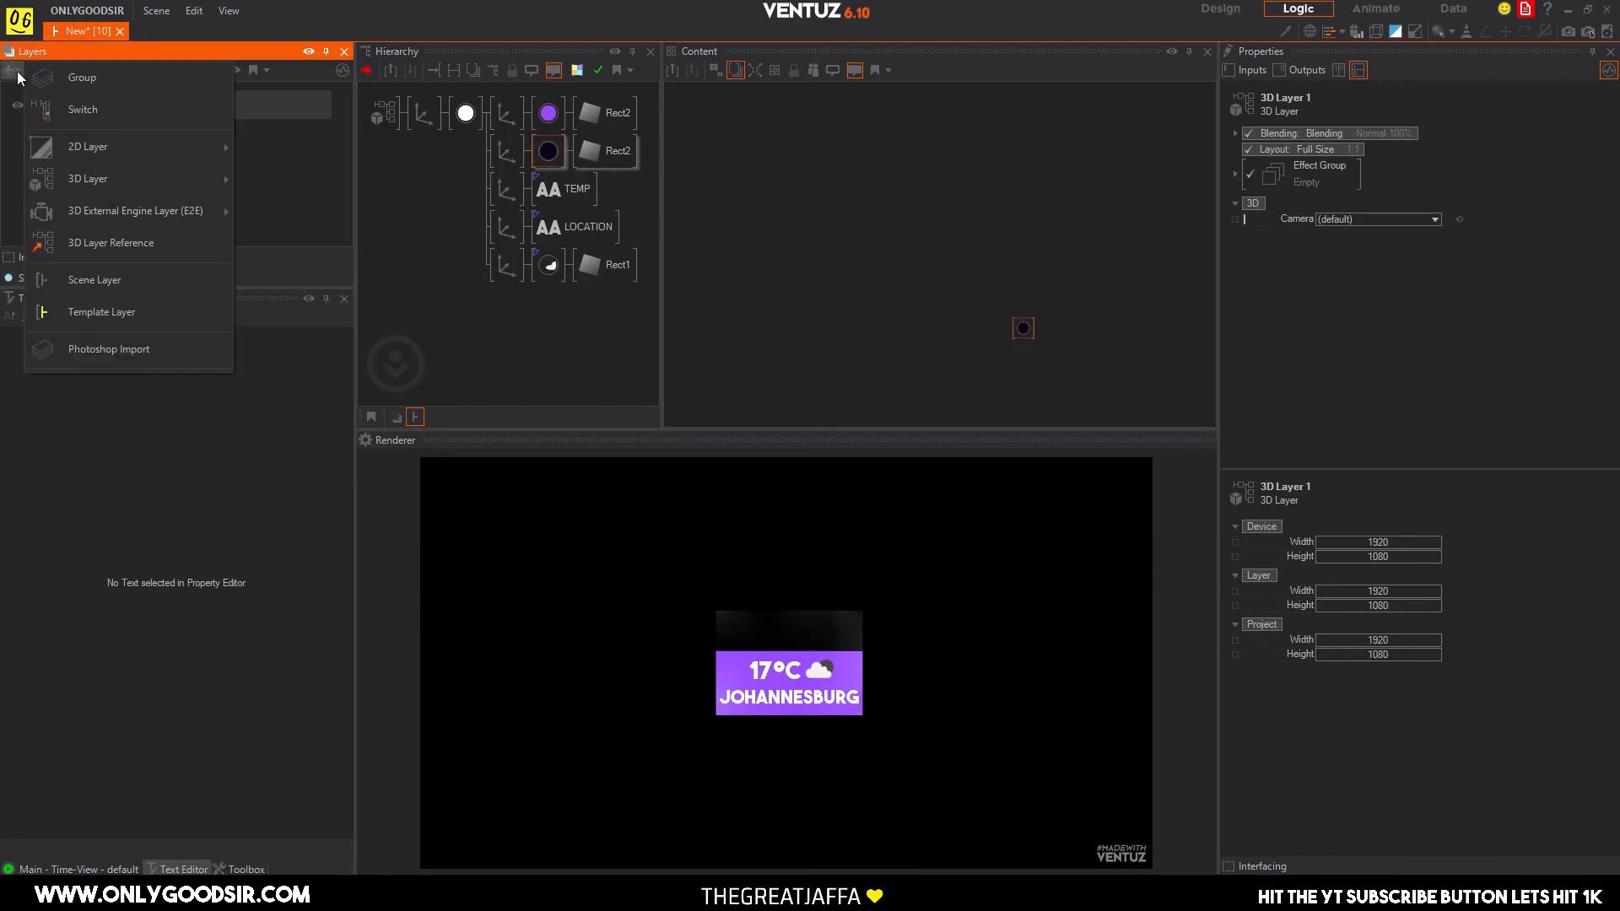
{"action": "mouse_move", "coordinate": [98, 155]}
{"action": "left_click", "coordinate": [301, 158]}
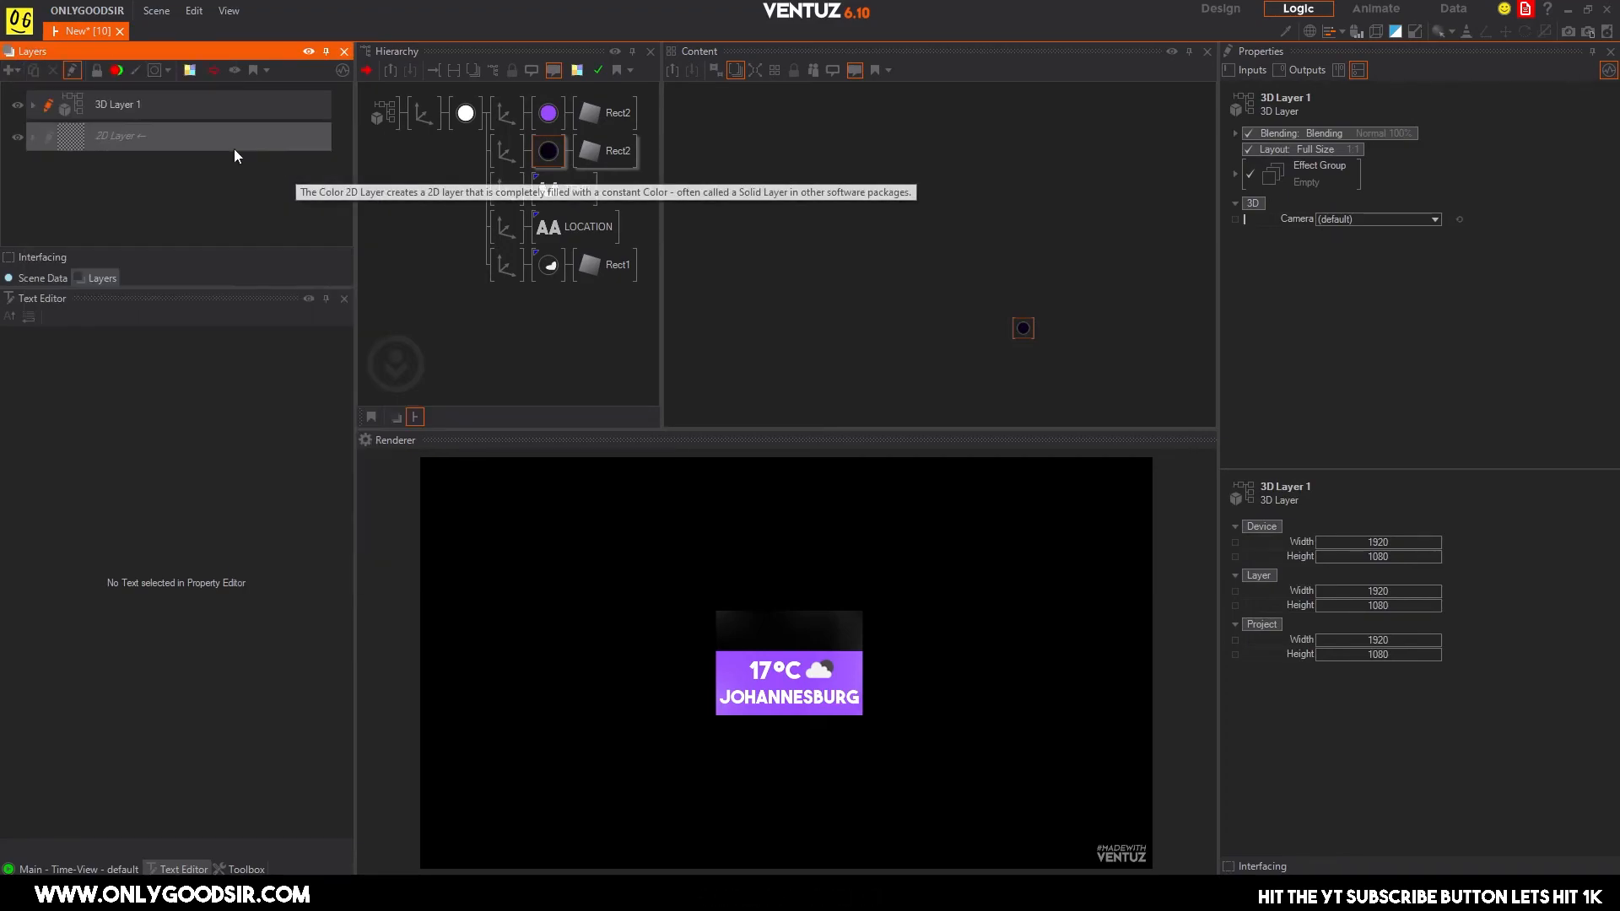
{"action": "left_click_drag", "start_coordinate": [195, 98], "coordinate": [194, 98]}
Set the 2D layer's texture colour to near-black 12, 12, 12.
{"action": "left_click", "coordinate": [66, 109]}
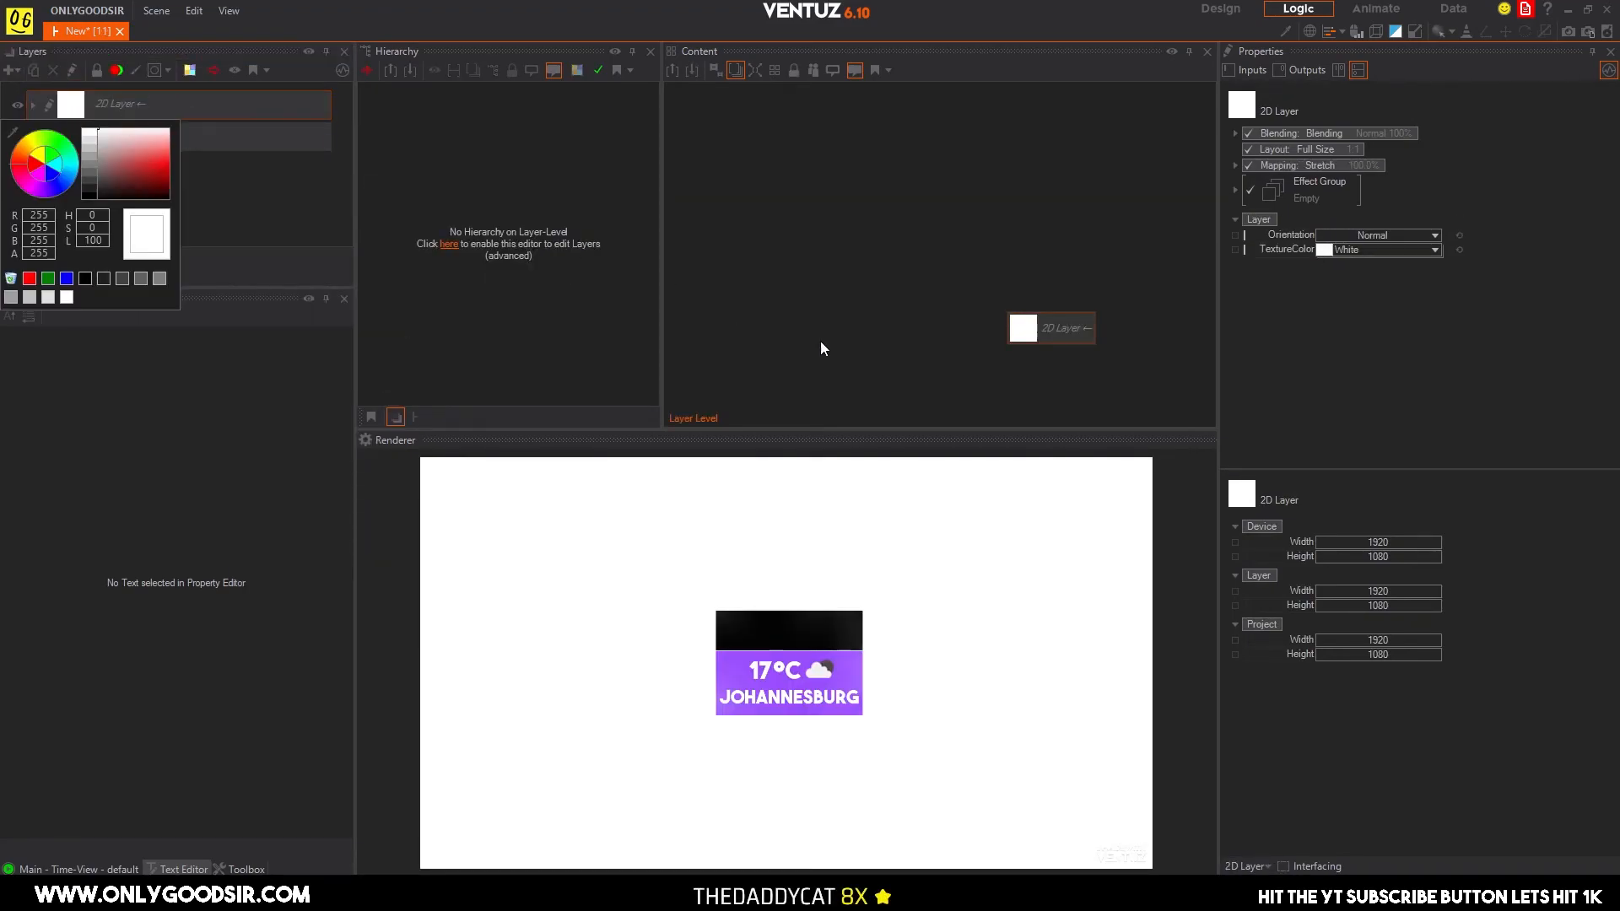
{"action": "left_click_drag", "start_coordinate": [100, 172], "coordinate": [83, 206]}
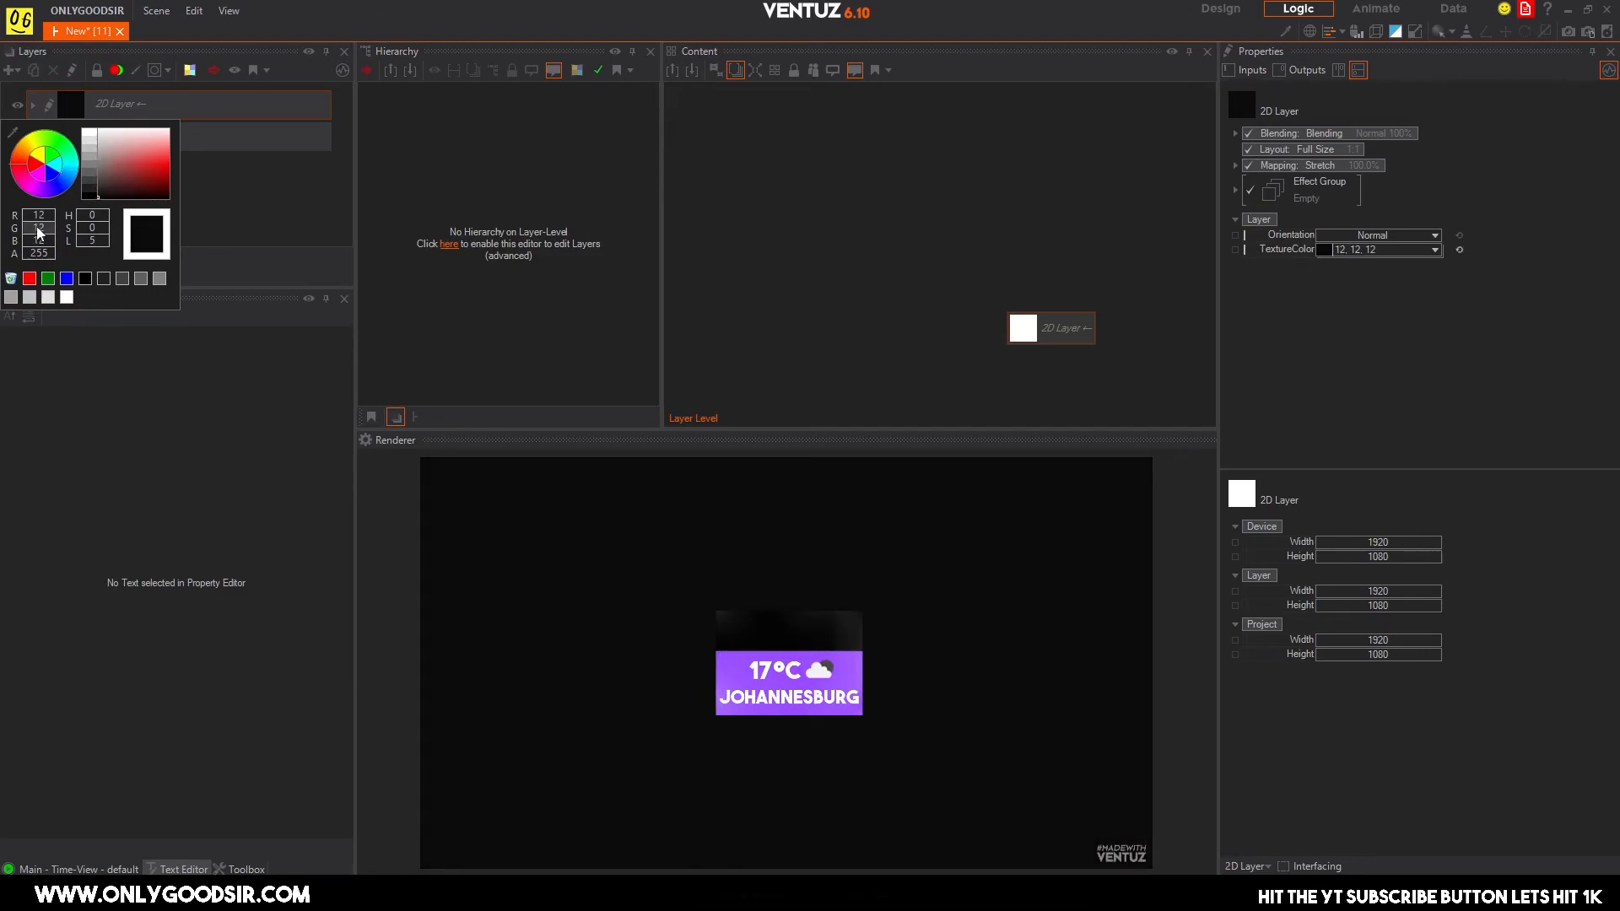
{"action": "left_click", "coordinate": [216, 235]}
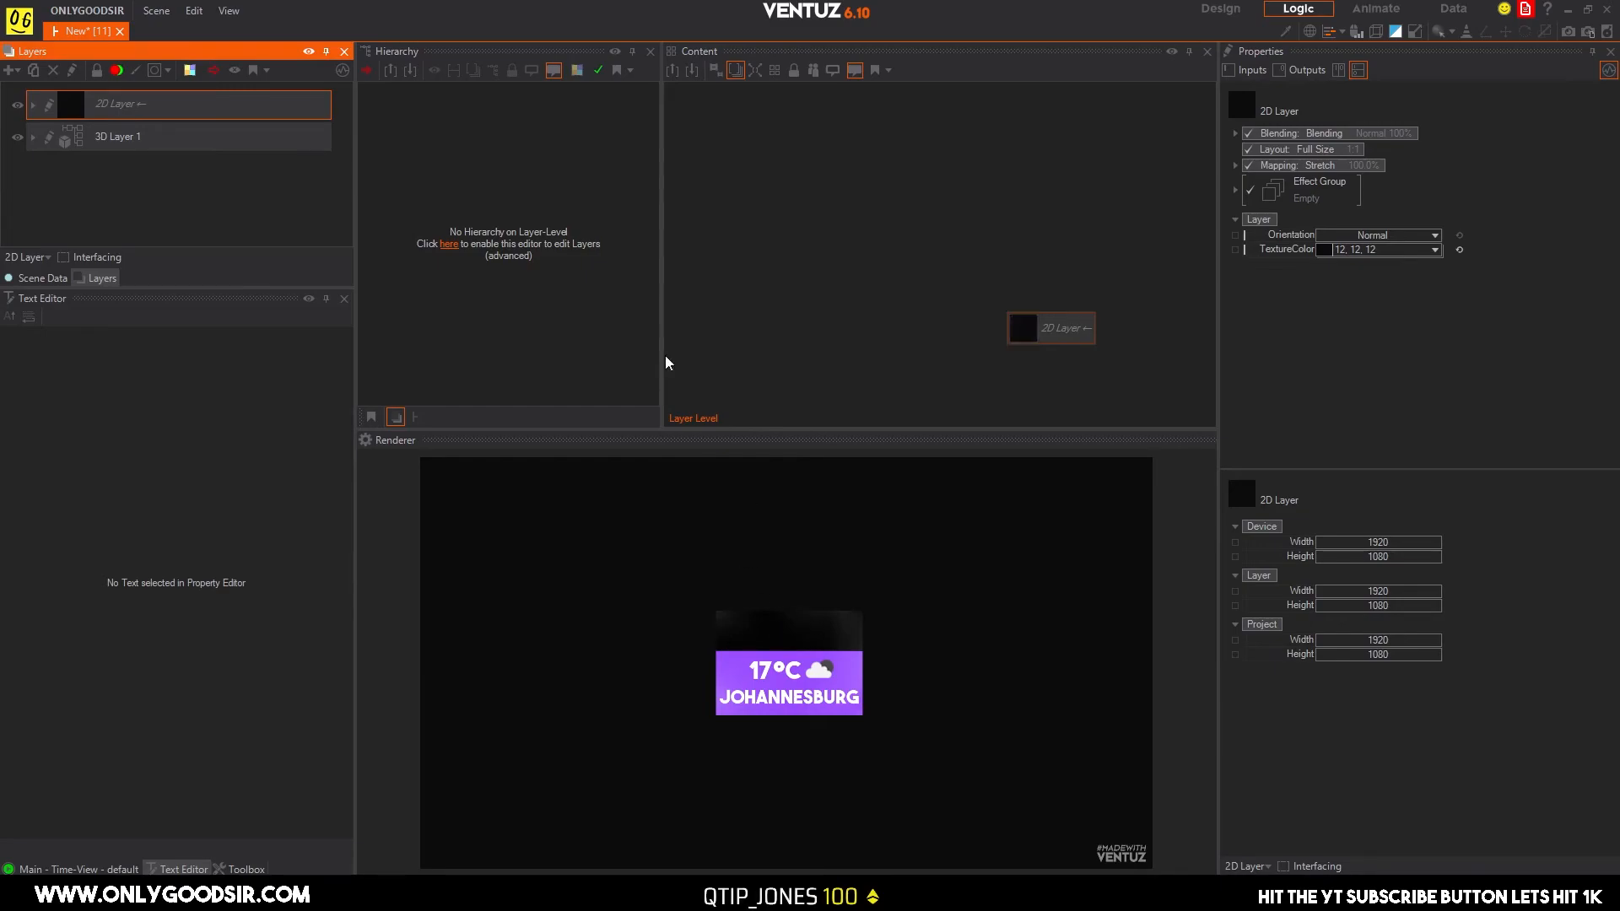
In 3D Layer 1, place both rectangle branches under a new Group node and name it BG.
{"action": "left_click", "coordinate": [57, 136]}
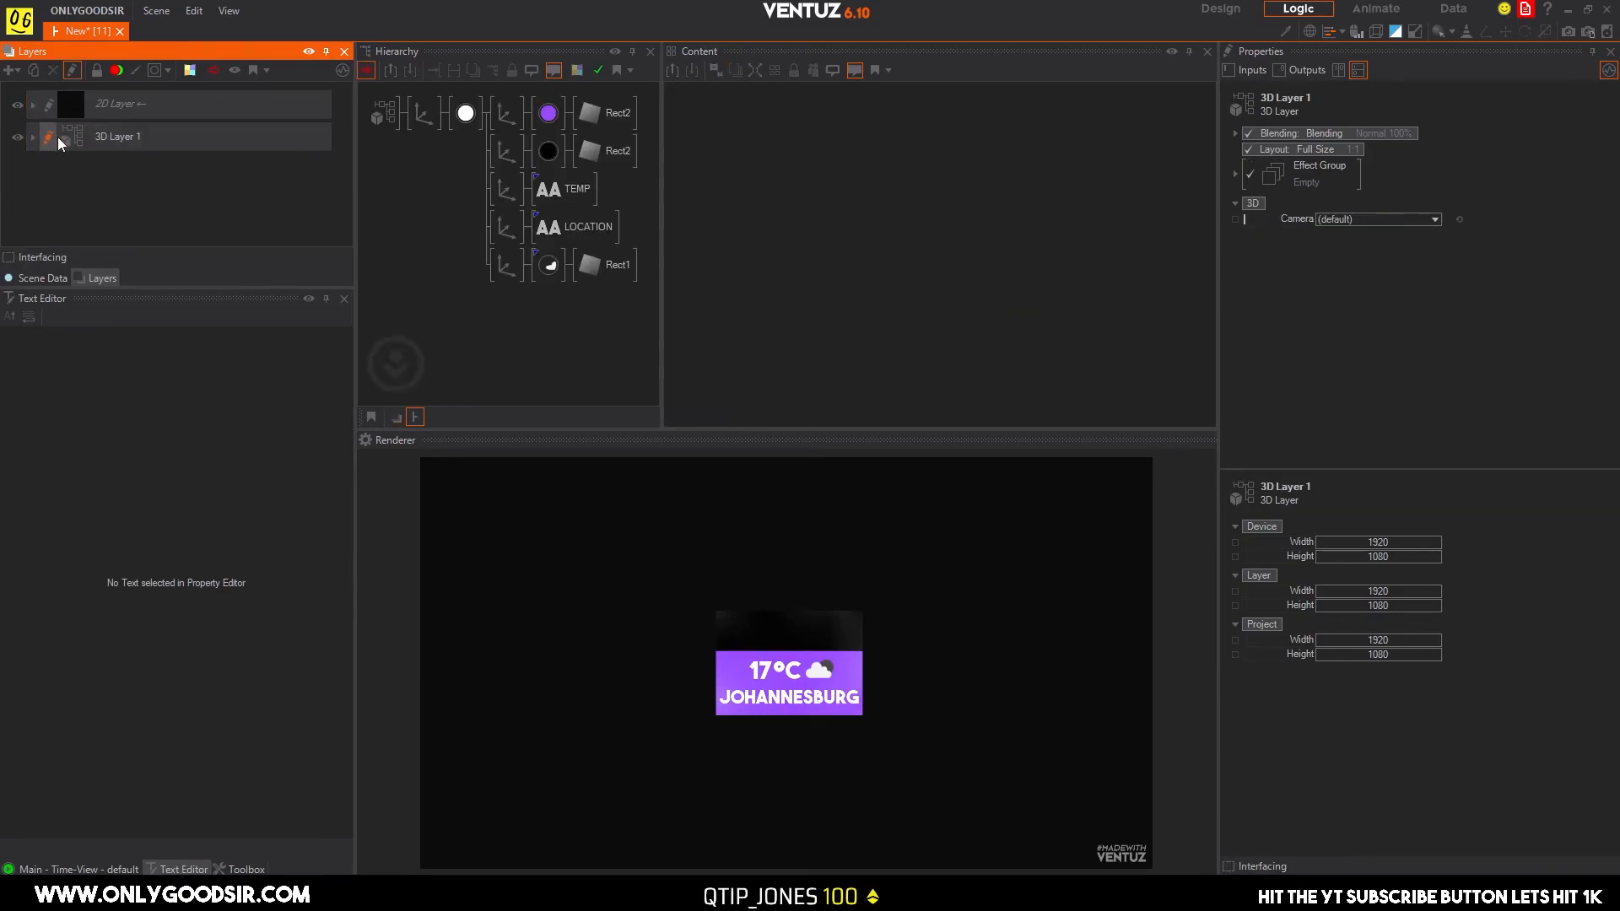
{"action": "left_click", "coordinate": [508, 156]}
{"action": "left_click", "coordinate": [431, 194]}
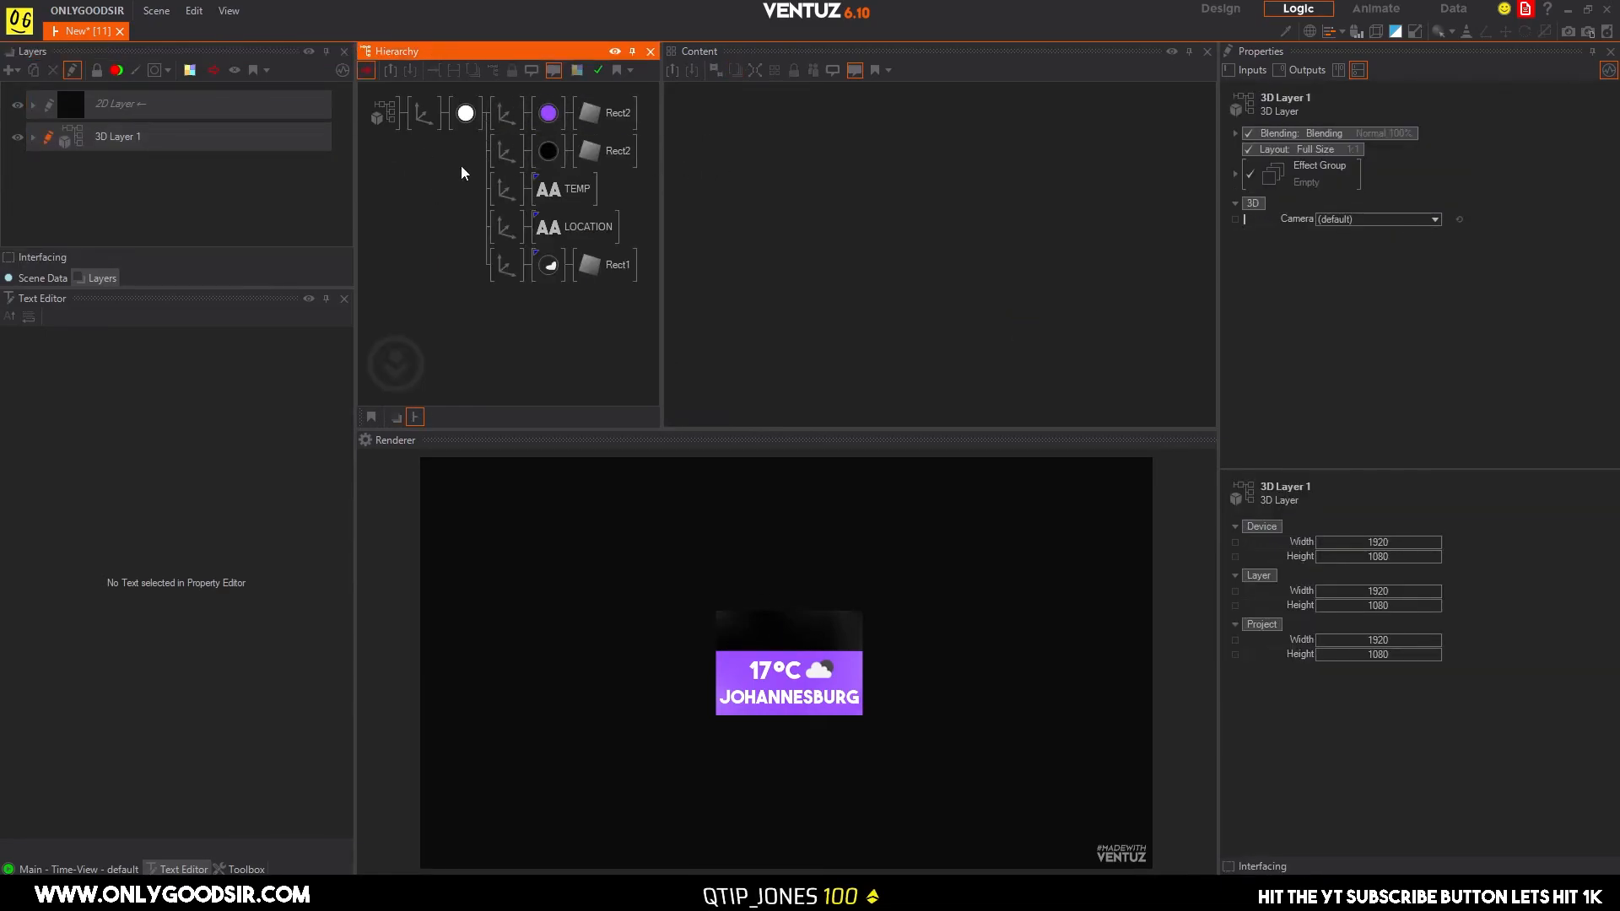
{"action": "double_click", "coordinate": [452, 204]}
{"action": "type", "text": "grou"}
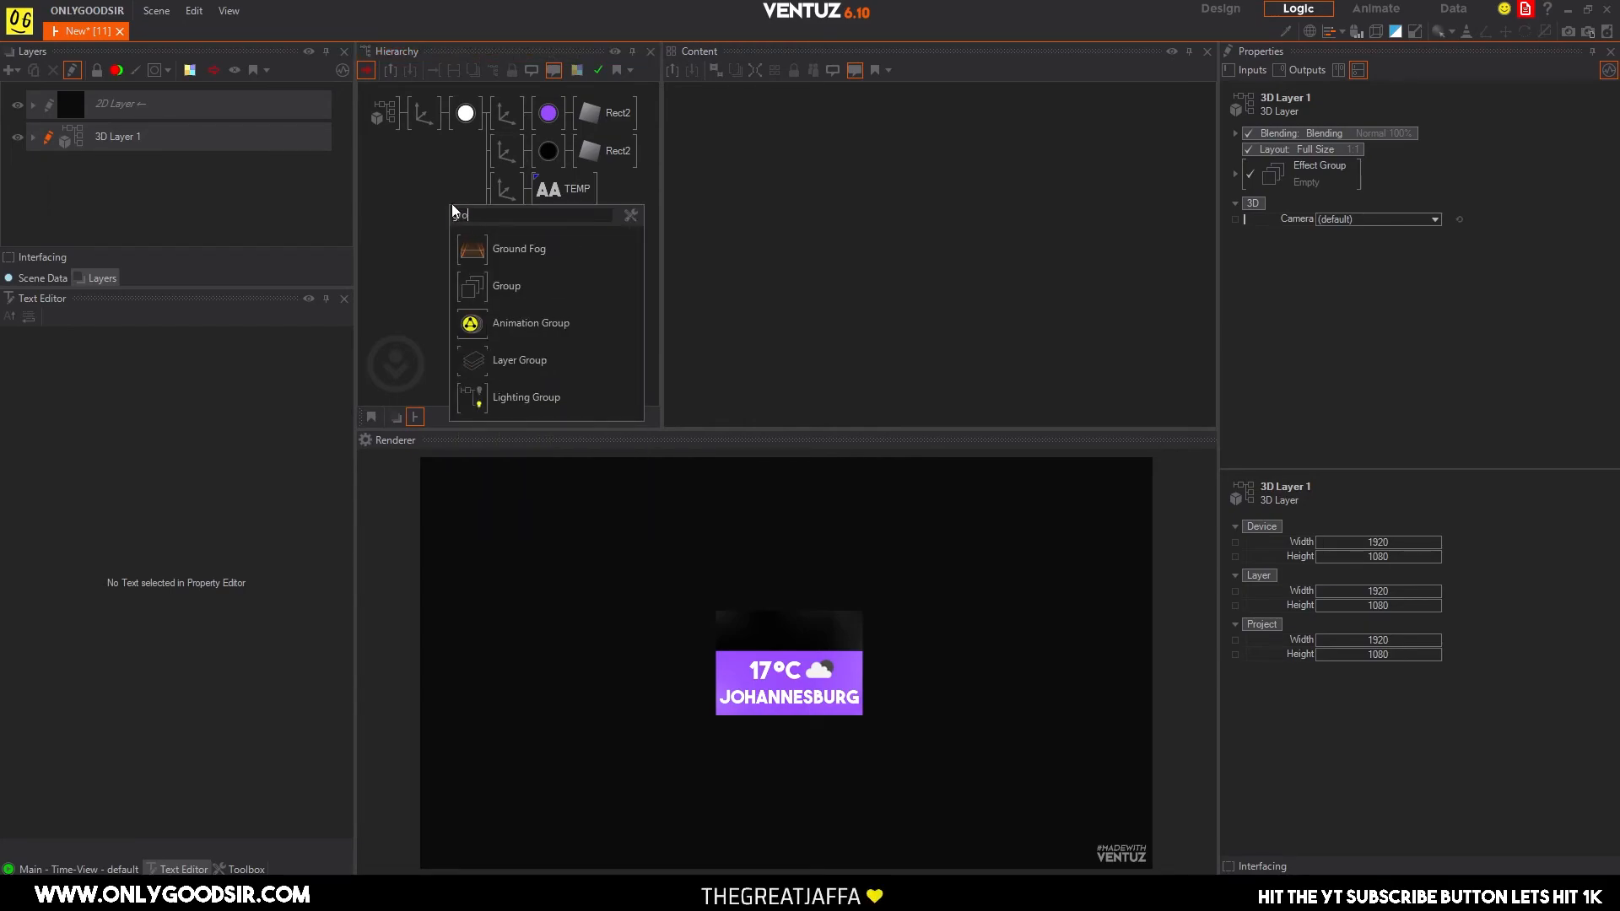
{"action": "left_click_drag", "start_coordinate": [474, 285], "coordinate": [511, 119]}
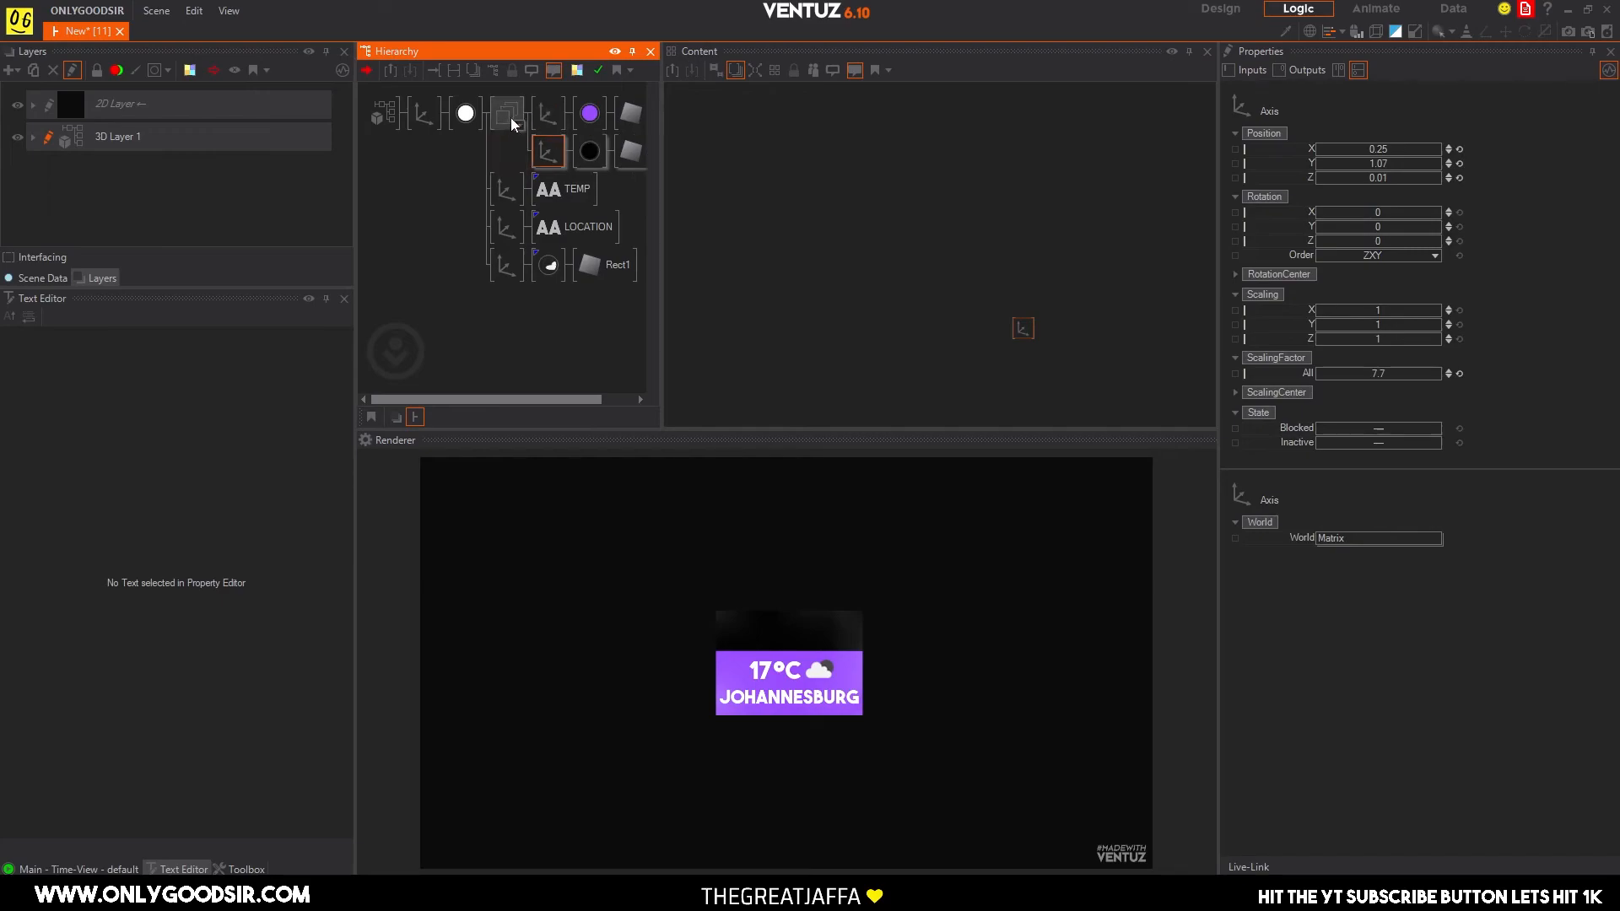
{"action": "left_click", "coordinate": [512, 124]}
{"action": "type", "text": "BG"}
{"action": "key", "text": "Return"}
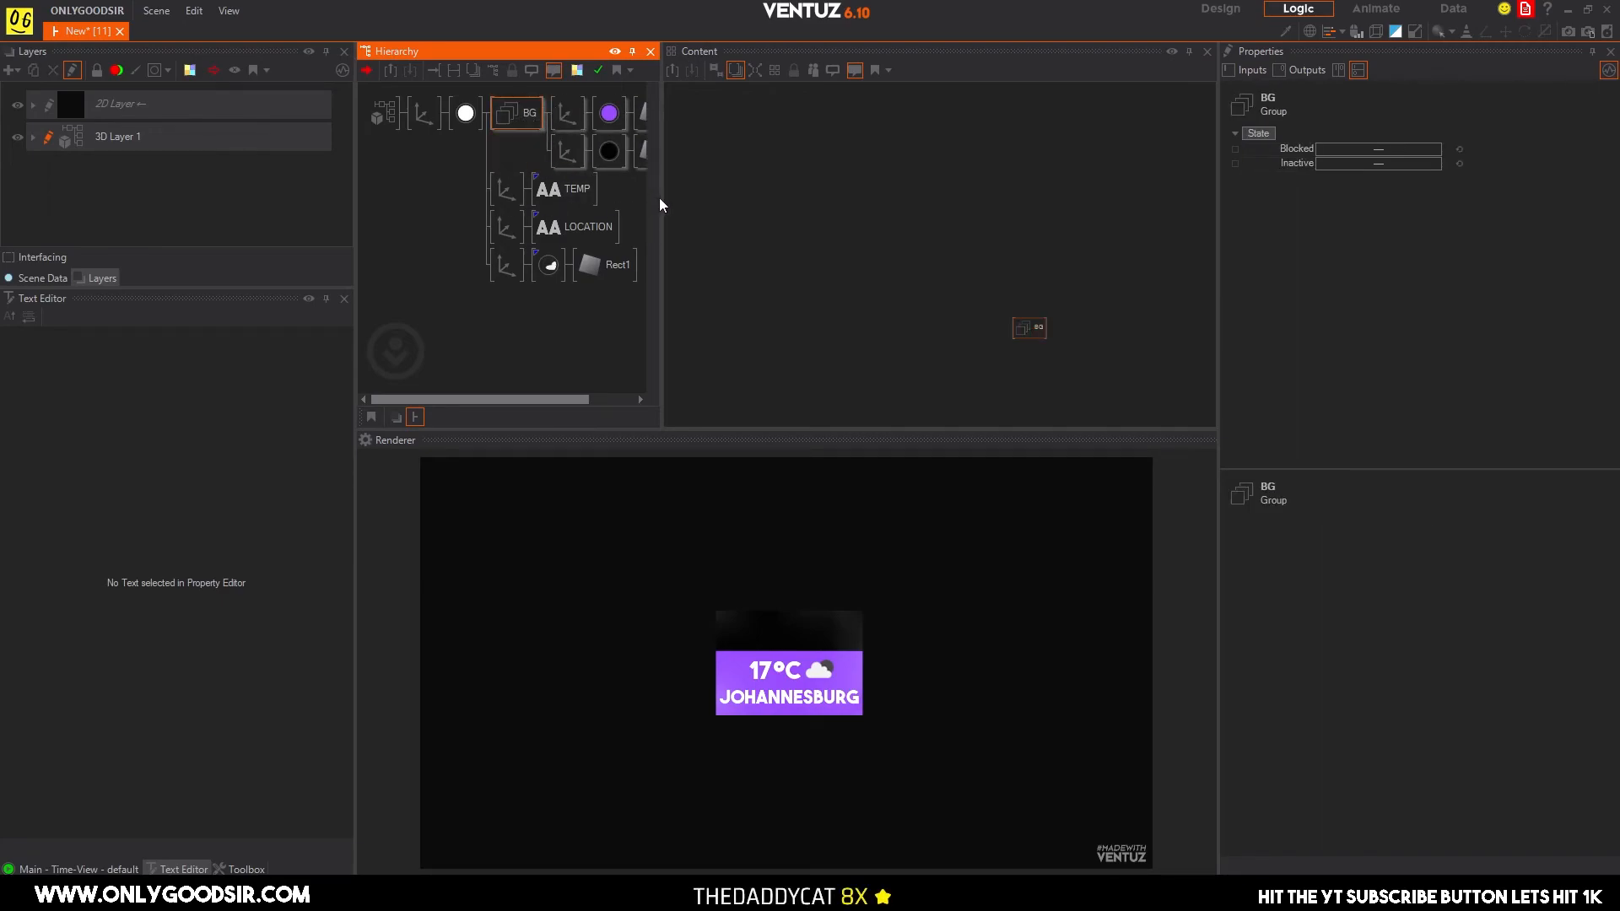
Place the TEMP, LOCATION and weather icon branches under a second Group node named DATA.
{"action": "left_click_drag", "start_coordinate": [660, 197], "coordinate": [753, 197]}
{"action": "double_click", "coordinate": [447, 246]}
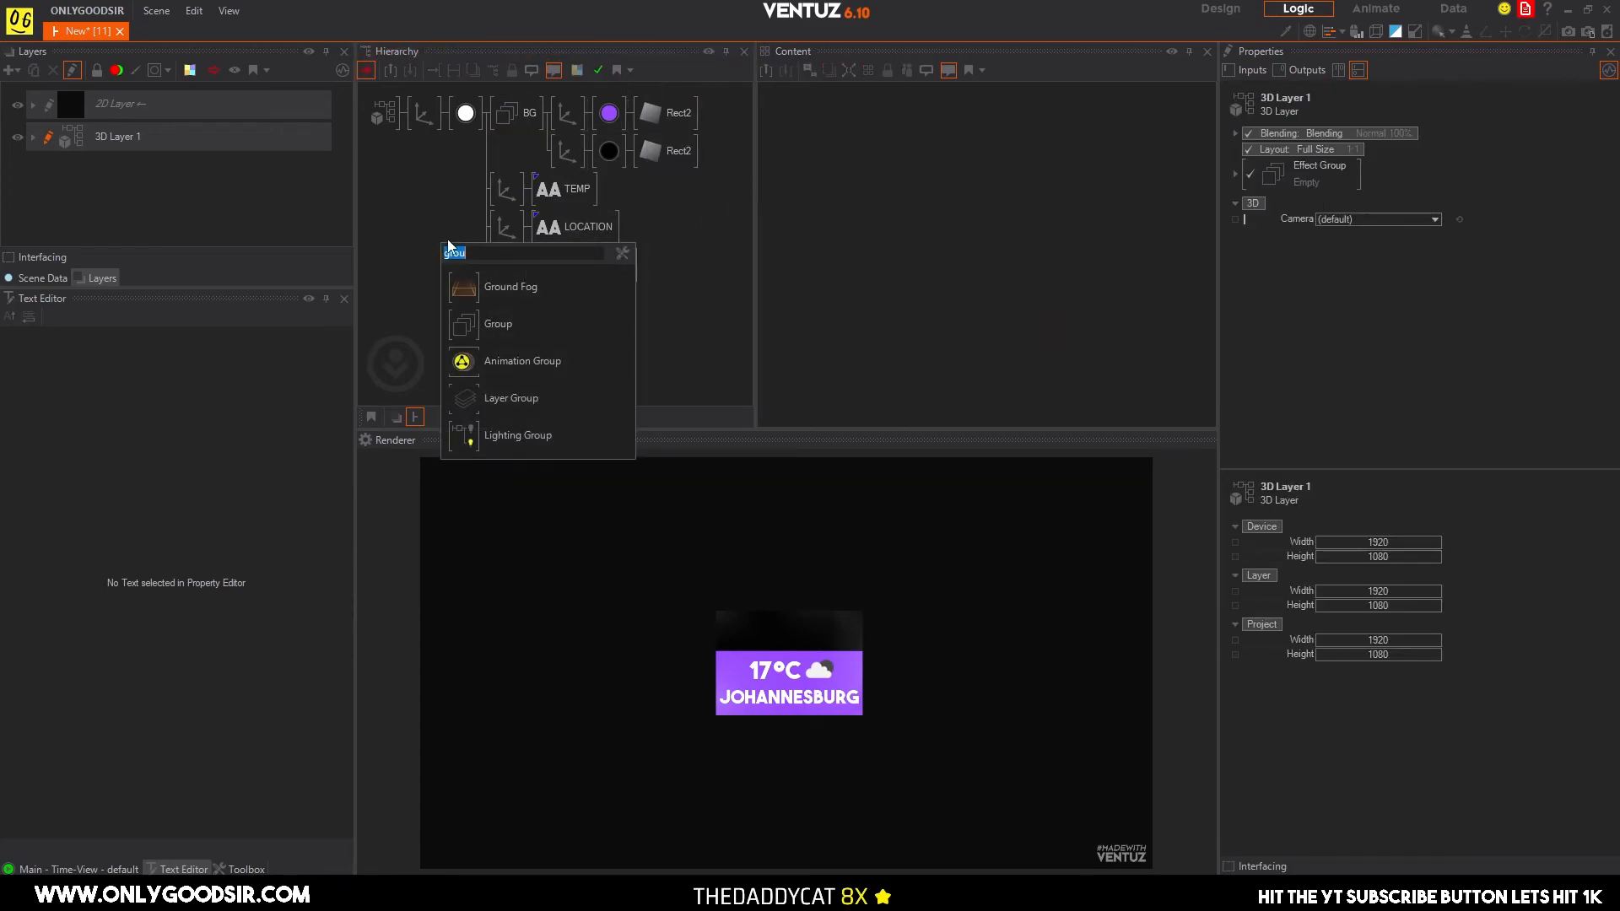
{"action": "type", "text": "gro"}
{"action": "left_click_drag", "start_coordinate": [467, 324], "coordinate": [545, 203]}
{"action": "left_click", "coordinate": [508, 228]}
{"action": "left_click", "coordinate": [510, 266], "text": "ctrl"}
{"action": "left_click", "coordinate": [506, 199]}
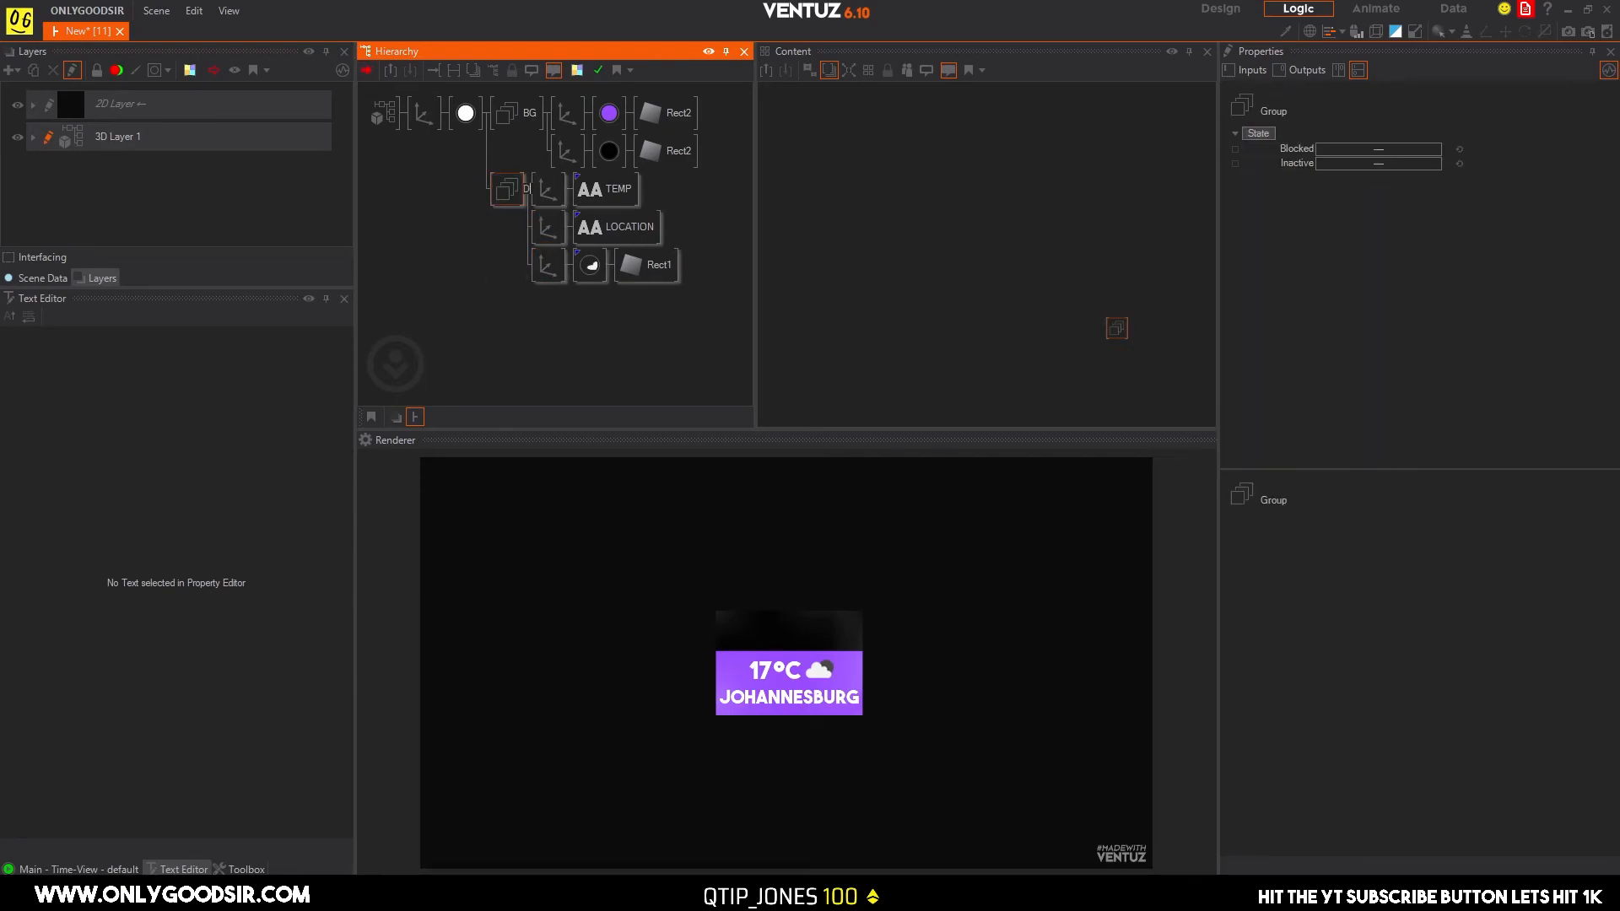
{"action": "key", "text": "Return"}
Examine the data node network behind the TEMP text and the Convert to Text node that builds the weather icon URL.
{"action": "left_click", "coordinate": [640, 189]}
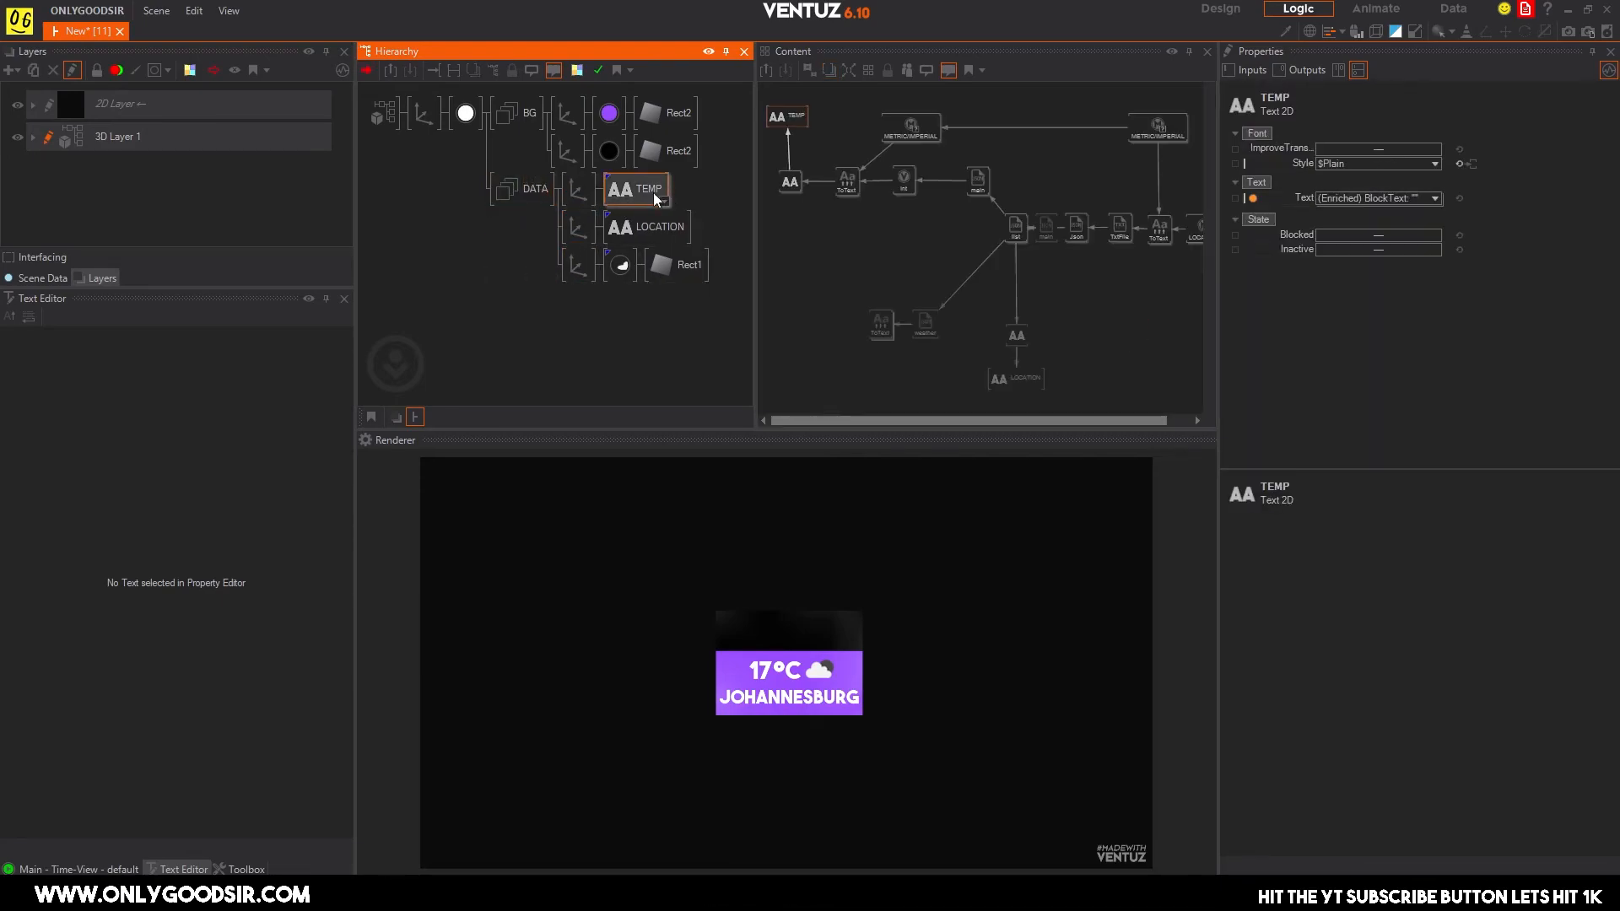
{"action": "scroll", "coordinate": [949, 283], "scroll_direction": "down", "scroll_amount": 3}
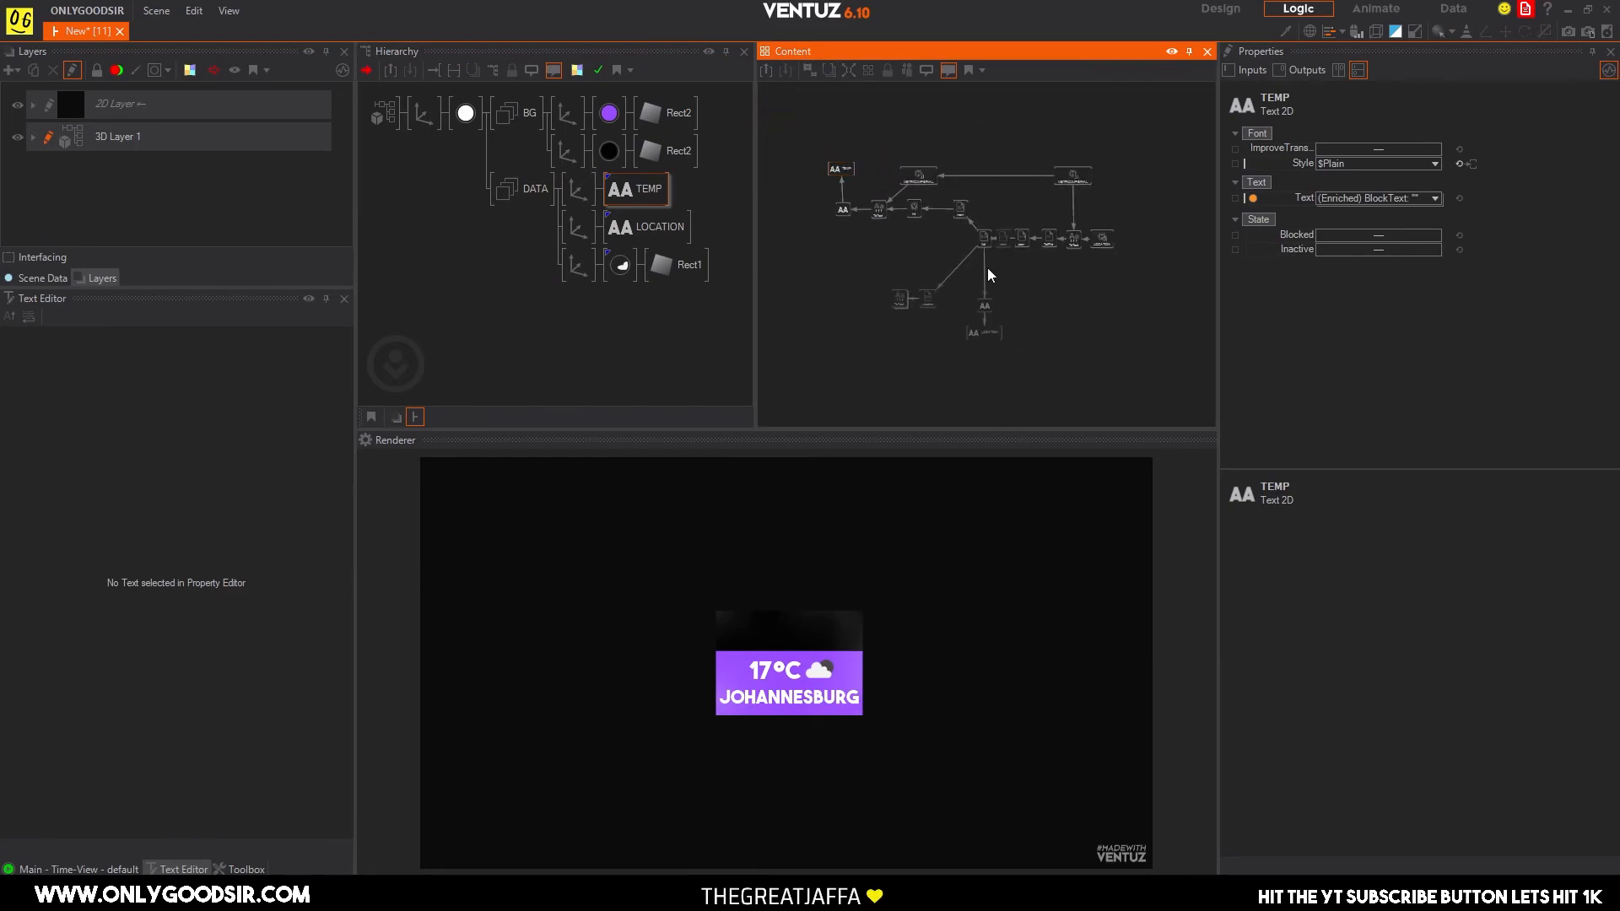
{"action": "left_click", "coordinate": [823, 144]}
{"action": "left_click", "coordinate": [838, 169]}
{"action": "left_click", "coordinate": [871, 266]}
{"action": "scroll", "coordinate": [911, 268], "scroll_direction": "up", "scroll_amount": 3}
{"action": "mouse_move", "coordinate": [1063, 219]}
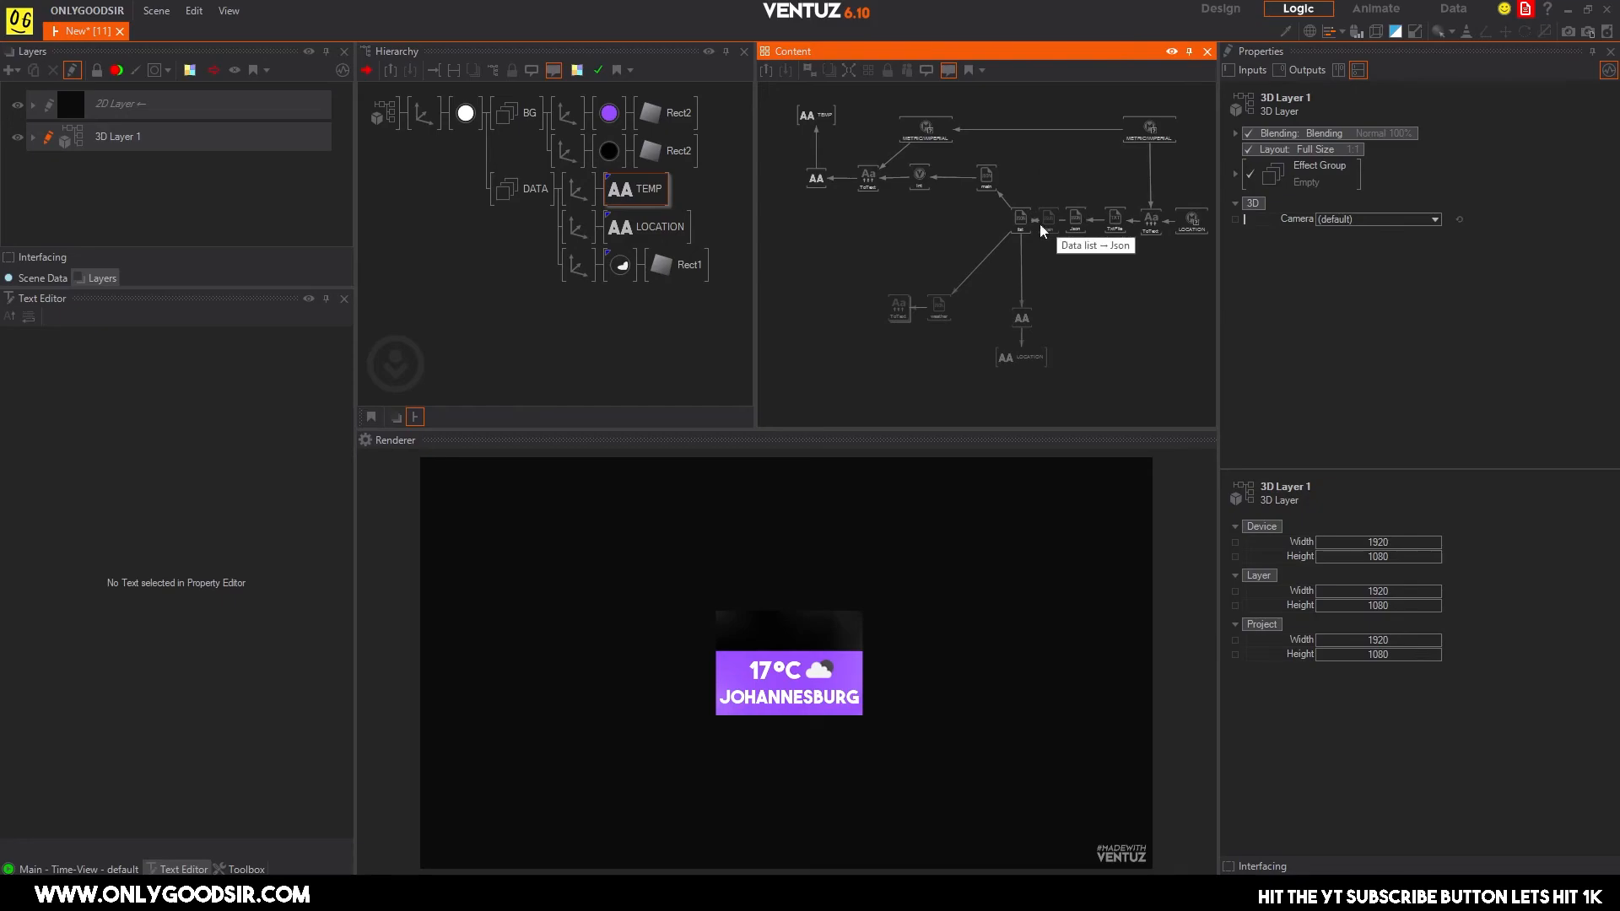
{"action": "left_click", "coordinate": [888, 317]}
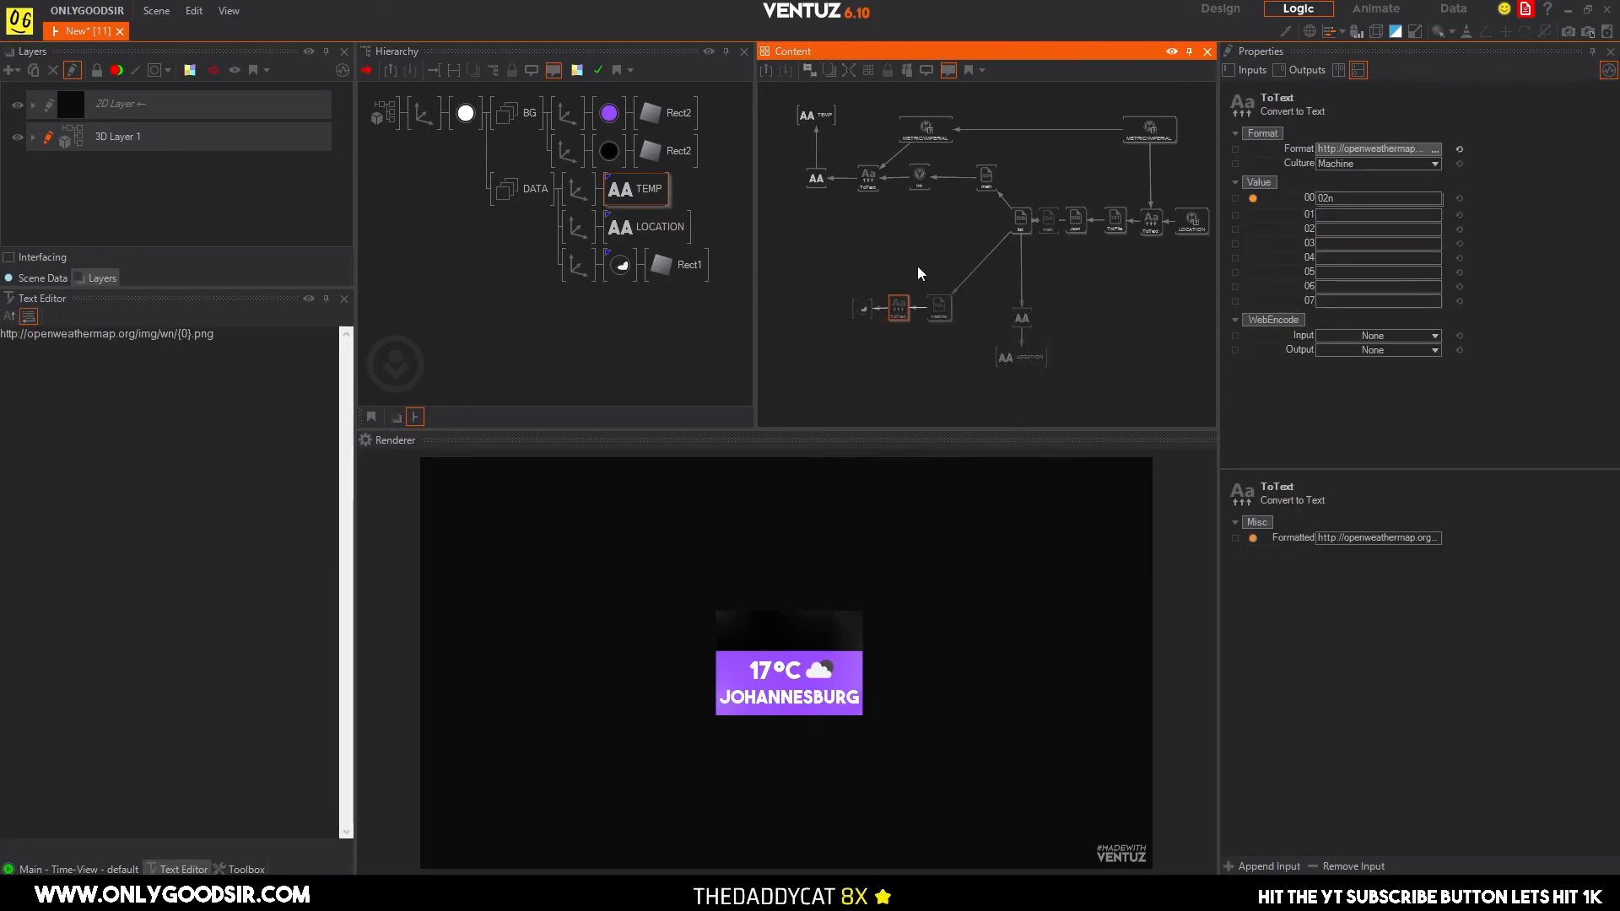
{"action": "mouse_move", "coordinate": [817, 133]}
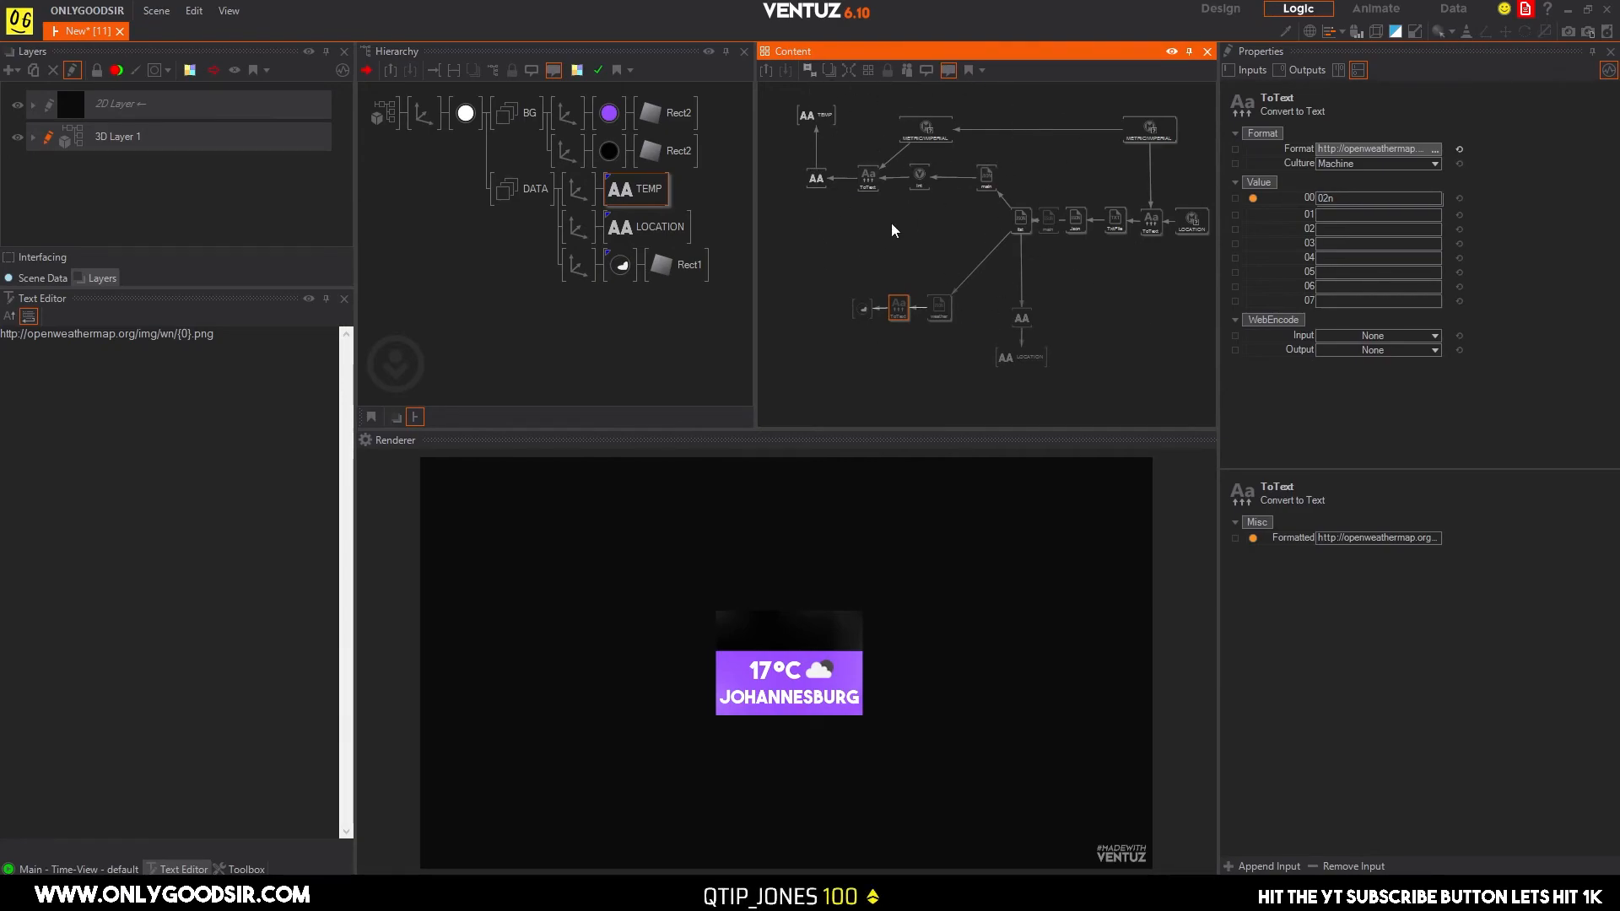
Add a new axis to the BG group after the black rectangle and attach a Text 2D node to it.
{"action": "left_click", "coordinate": [499, 343]}
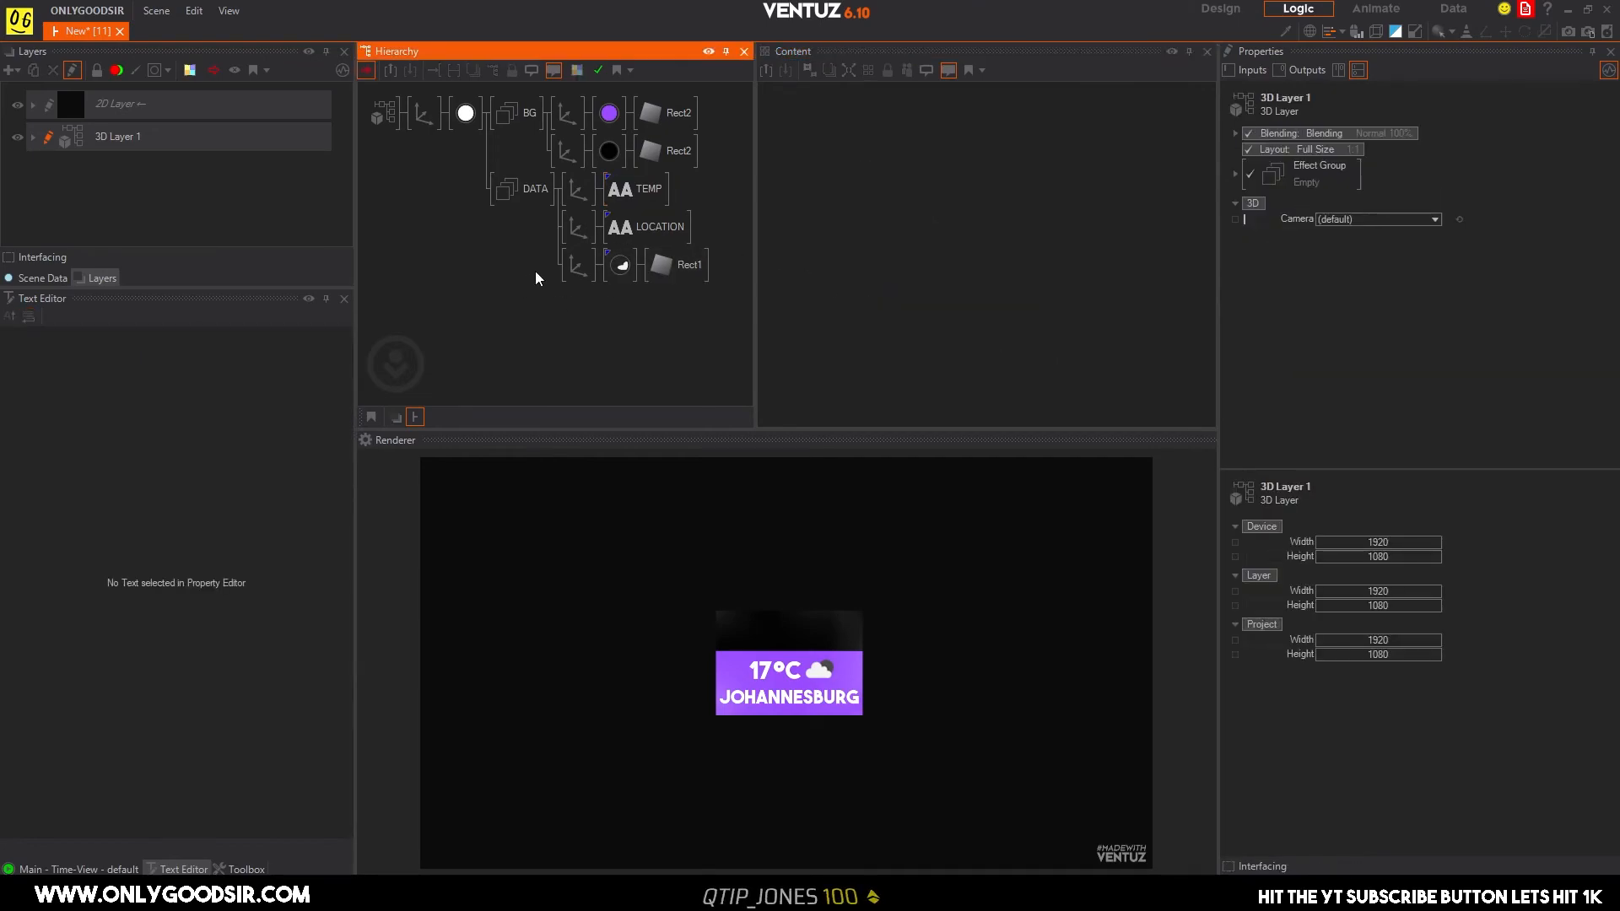
{"action": "double_click", "coordinate": [507, 289]}
{"action": "left_click", "coordinate": [529, 314]}
{"action": "left_click_drag", "start_coordinate": [567, 155], "coordinate": [572, 190]}
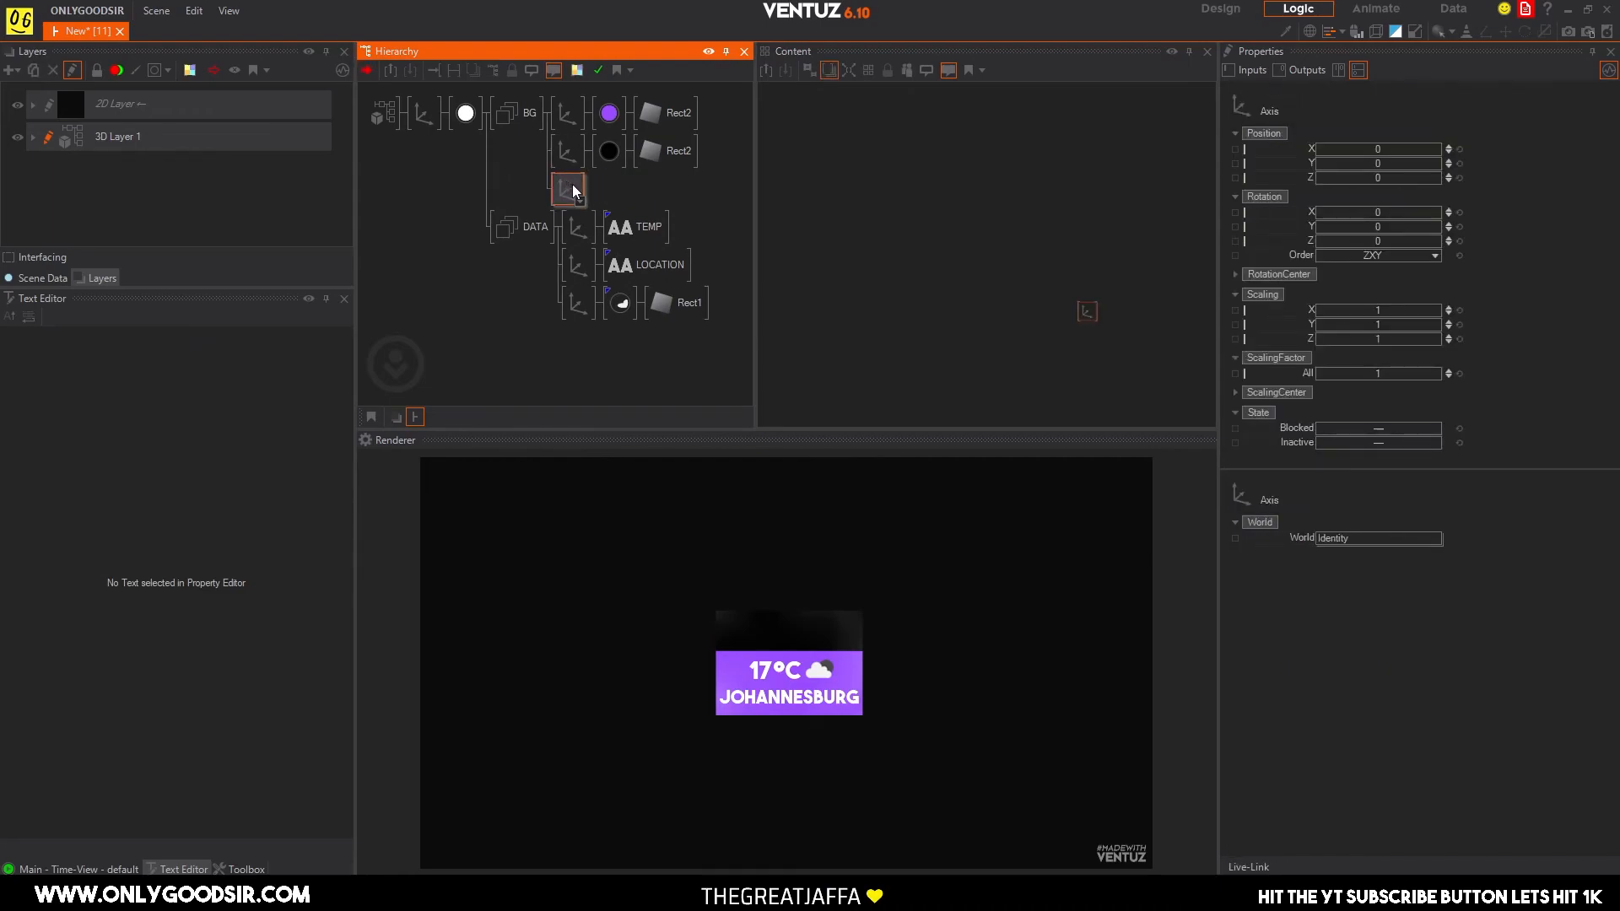
{"action": "double_click", "coordinate": [604, 198]}
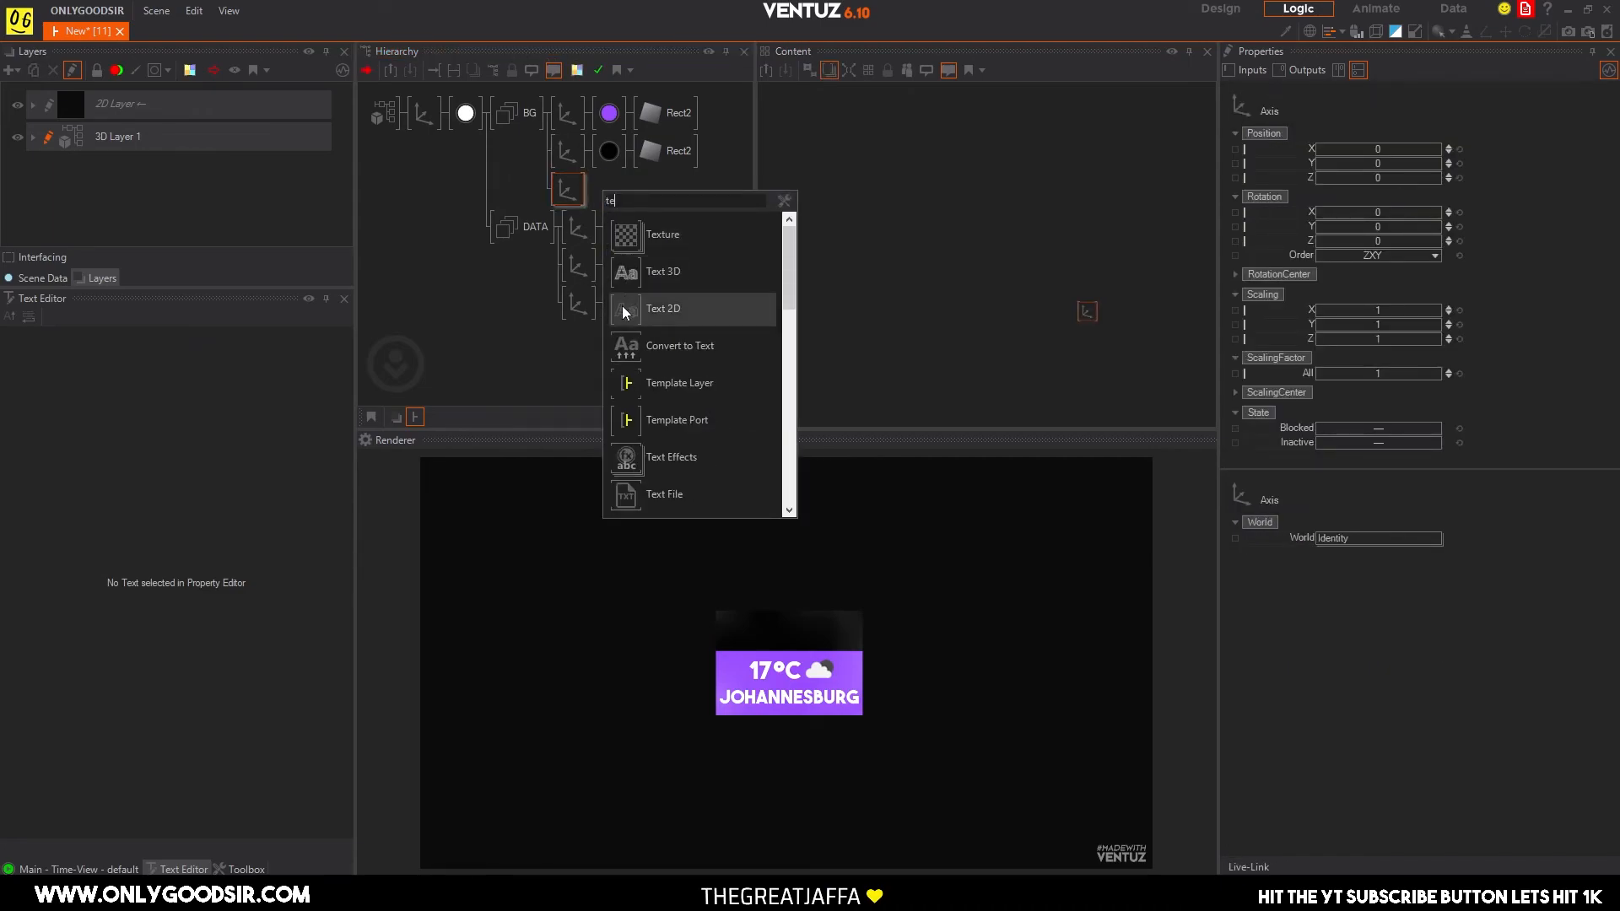
{"action": "left_click", "coordinate": [667, 309]}
{"action": "left_click", "coordinate": [617, 198]}
{"action": "left_click", "coordinate": [640, 213]}
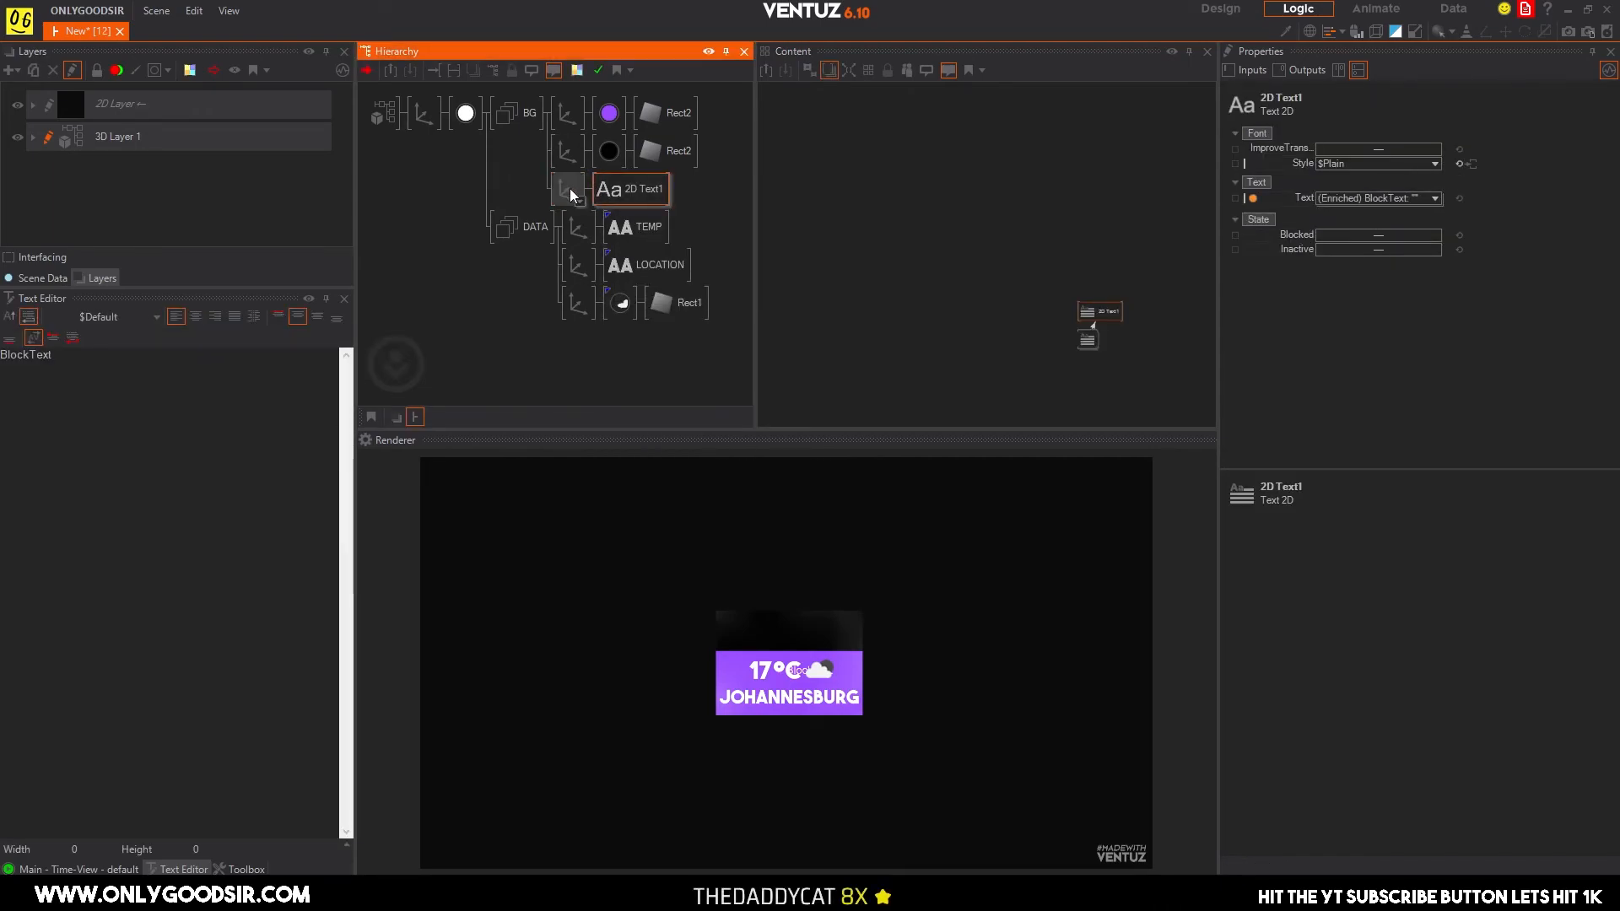
Replace the new text's default content with THE NEWS.
{"action": "left_click", "coordinate": [226, 376]}
{"action": "key", "text": "ctrl+a"}
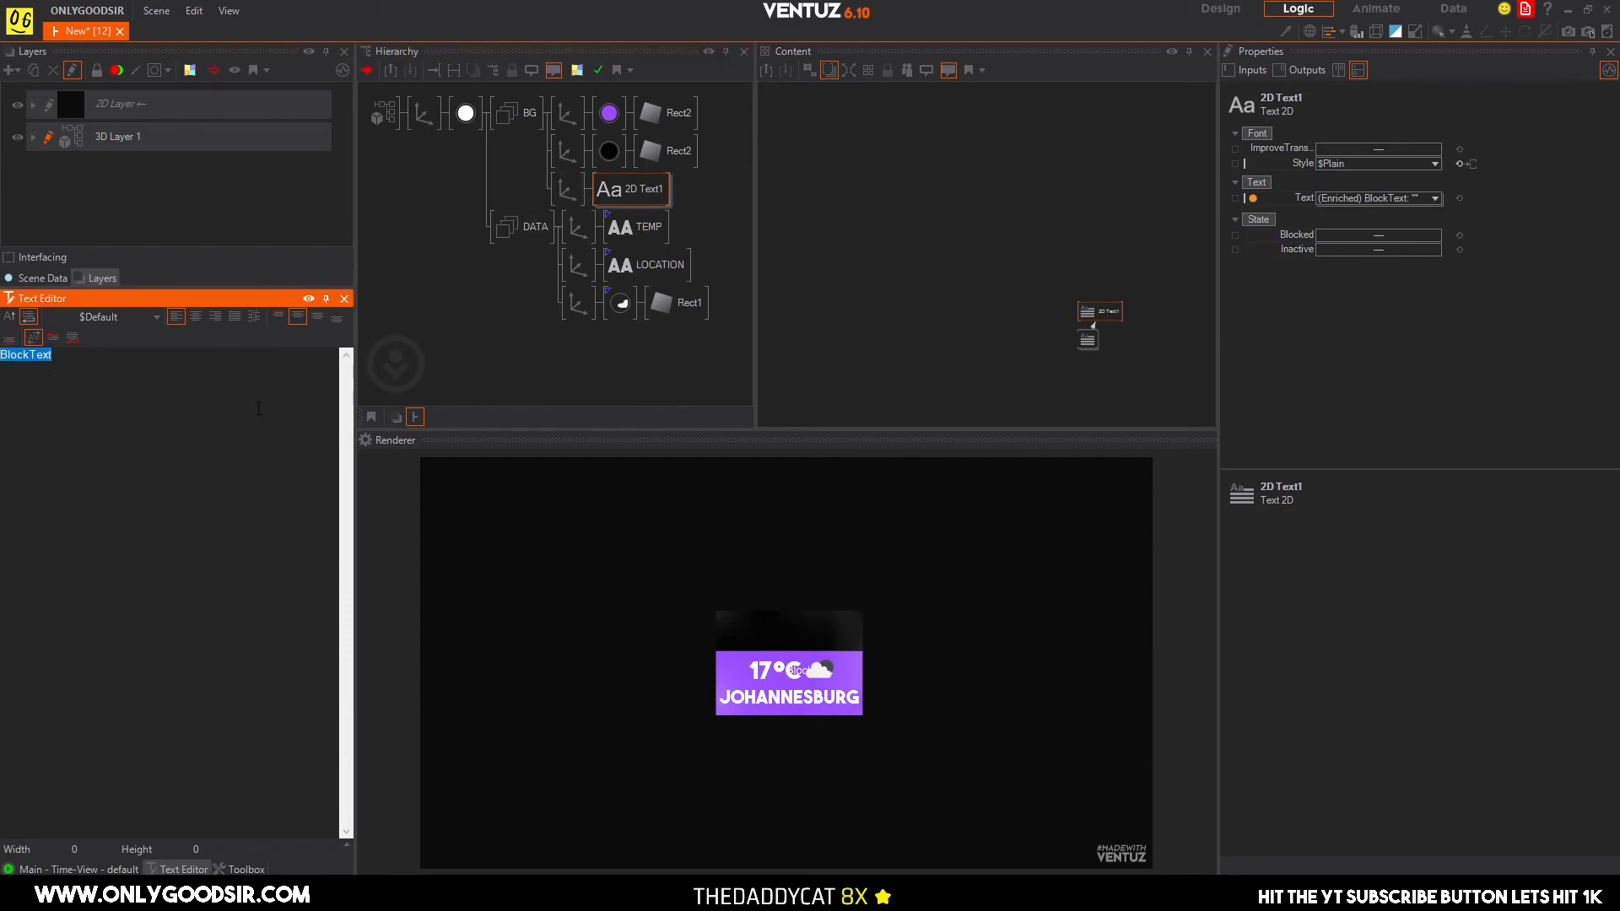
{"action": "type", "text": "THE BN"}
{"action": "key", "text": "BackSpace"}
{"action": "key", "text": "BackSpace"}
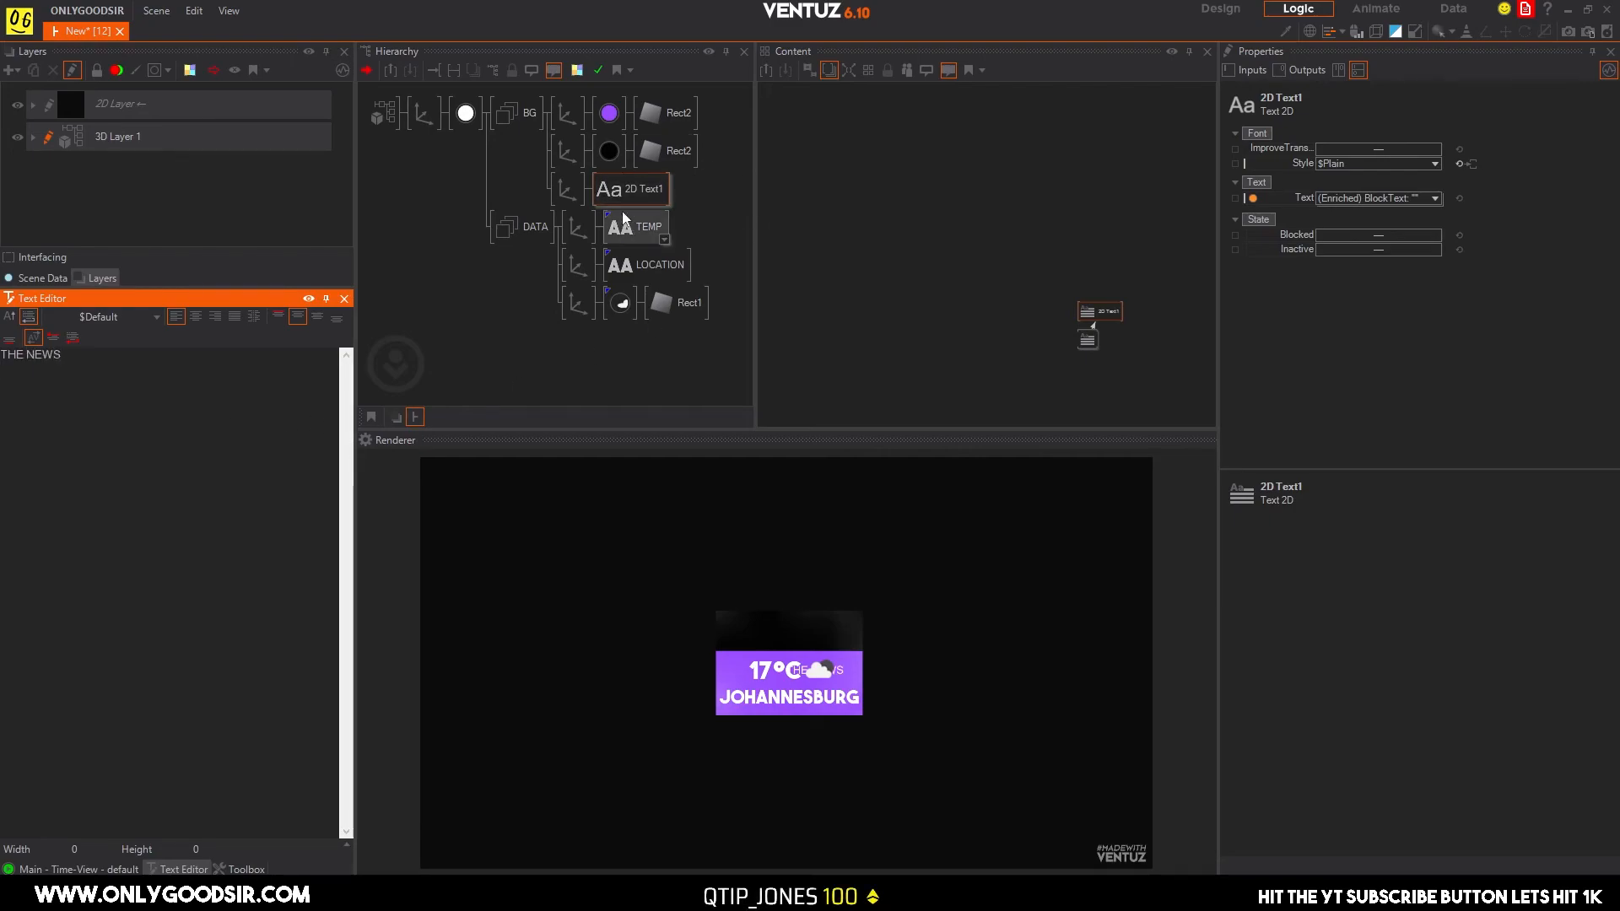
Raise the THE NEWS text's axis along Y onto the black rectangle and select the text node.
{"action": "left_click", "coordinate": [567, 189]}
{"action": "left_click", "coordinate": [1374, 171]}
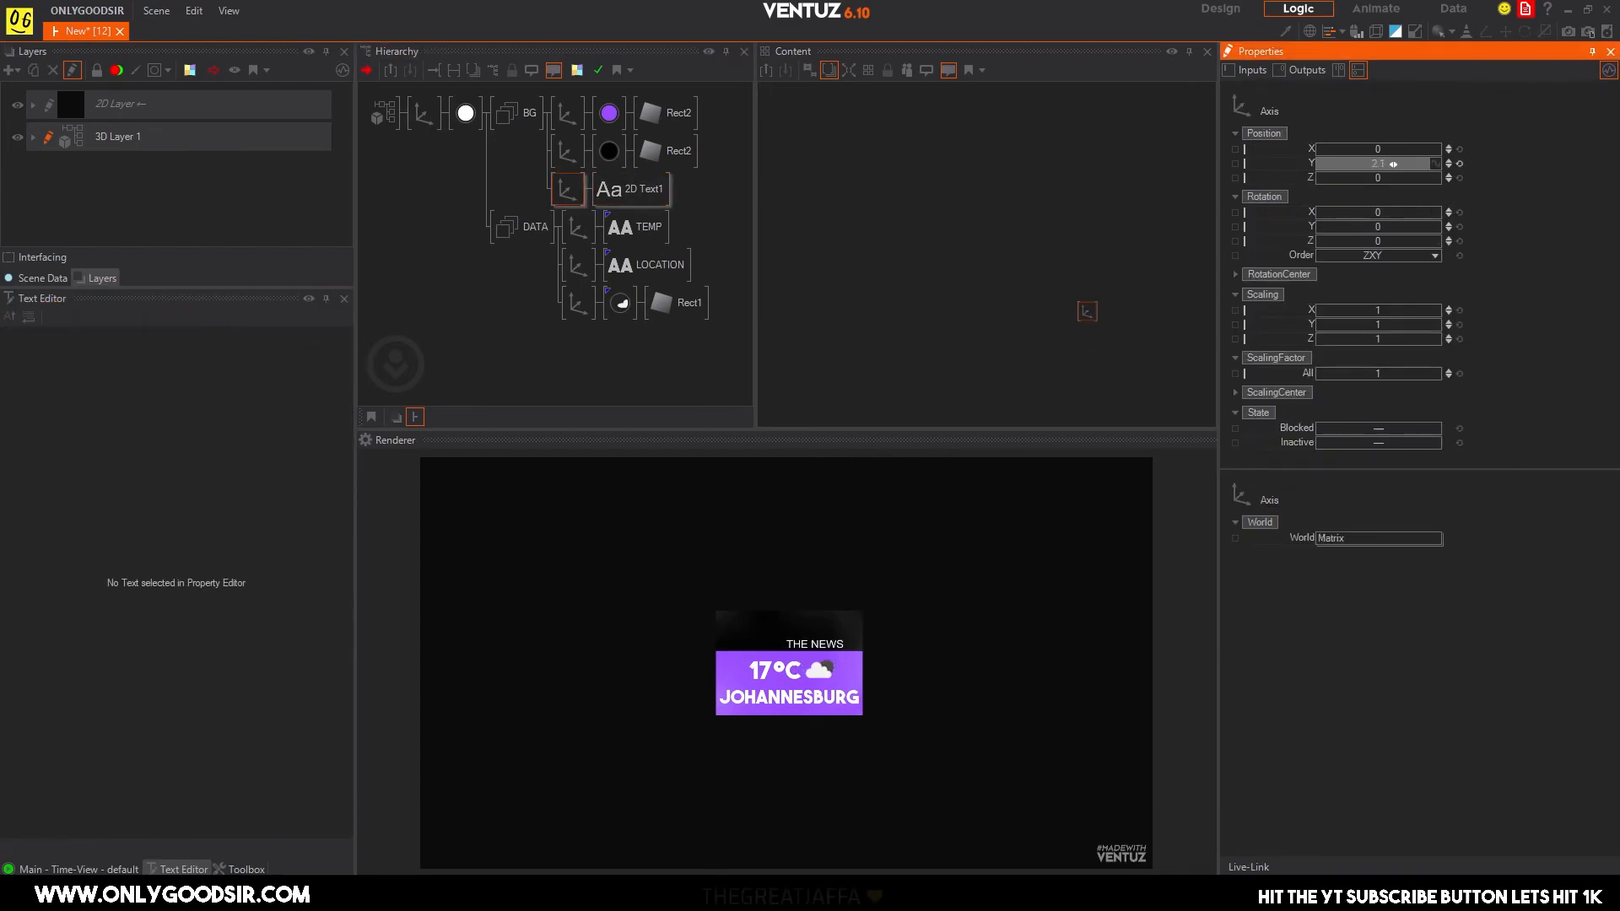
{"action": "left_click", "coordinate": [650, 189]}
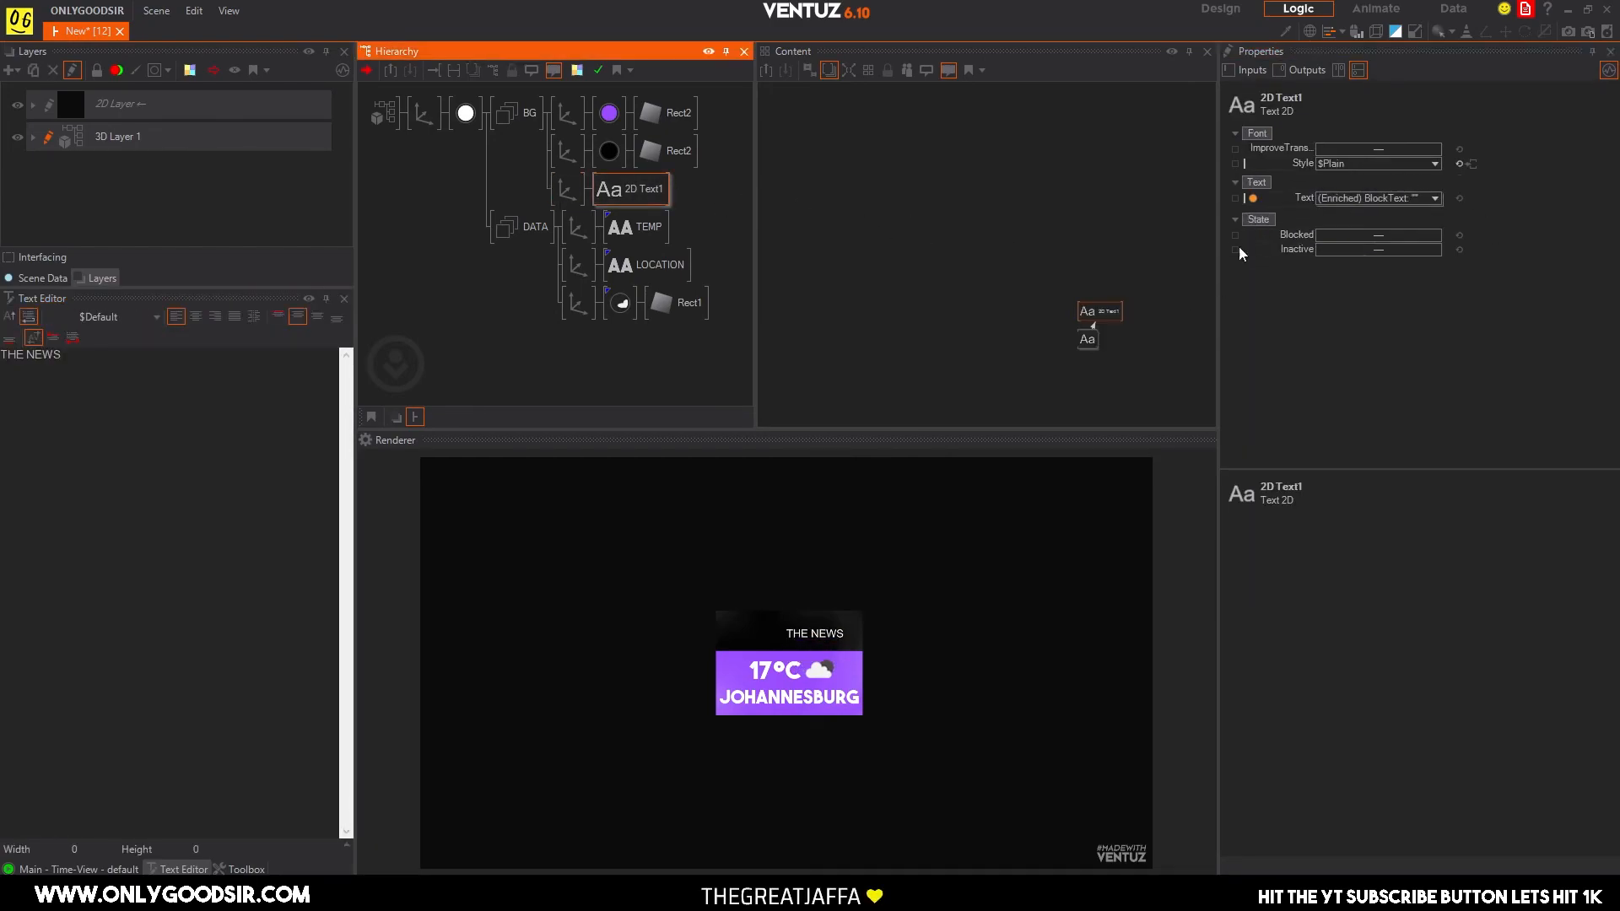
Centre THE NEWS block text by setting both its text alignment and line alignment to Center.
{"action": "left_click", "coordinate": [1088, 339]}
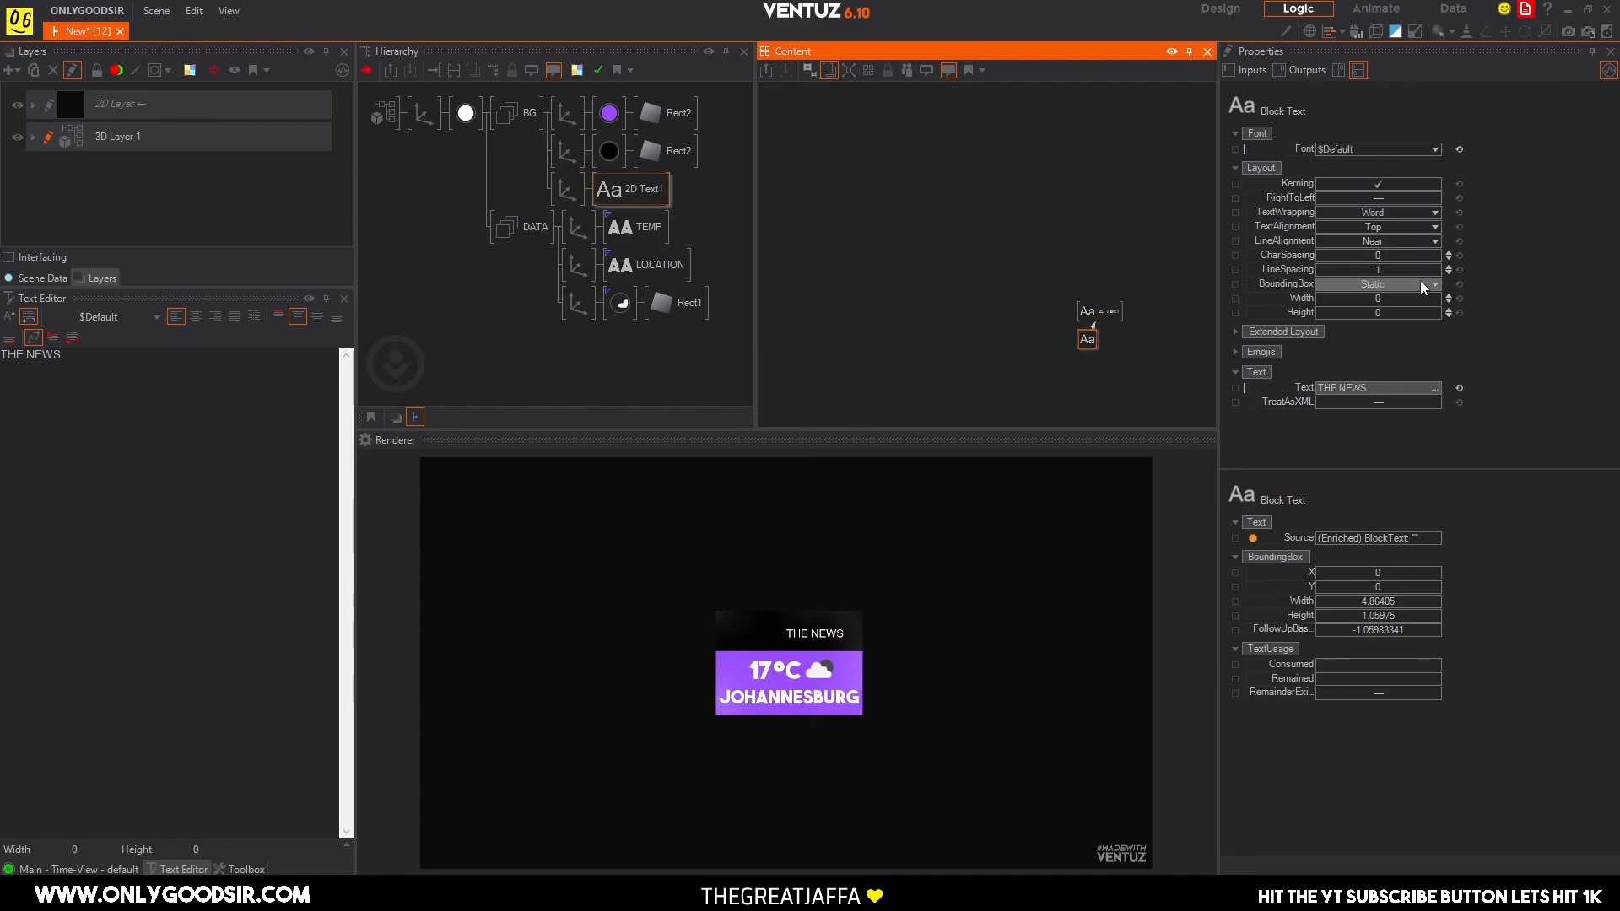
{"action": "left_click", "coordinate": [1434, 241]}
{"action": "left_click", "coordinate": [1404, 270]}
{"action": "left_click", "coordinate": [1434, 227]}
{"action": "left_click", "coordinate": [1408, 282]}
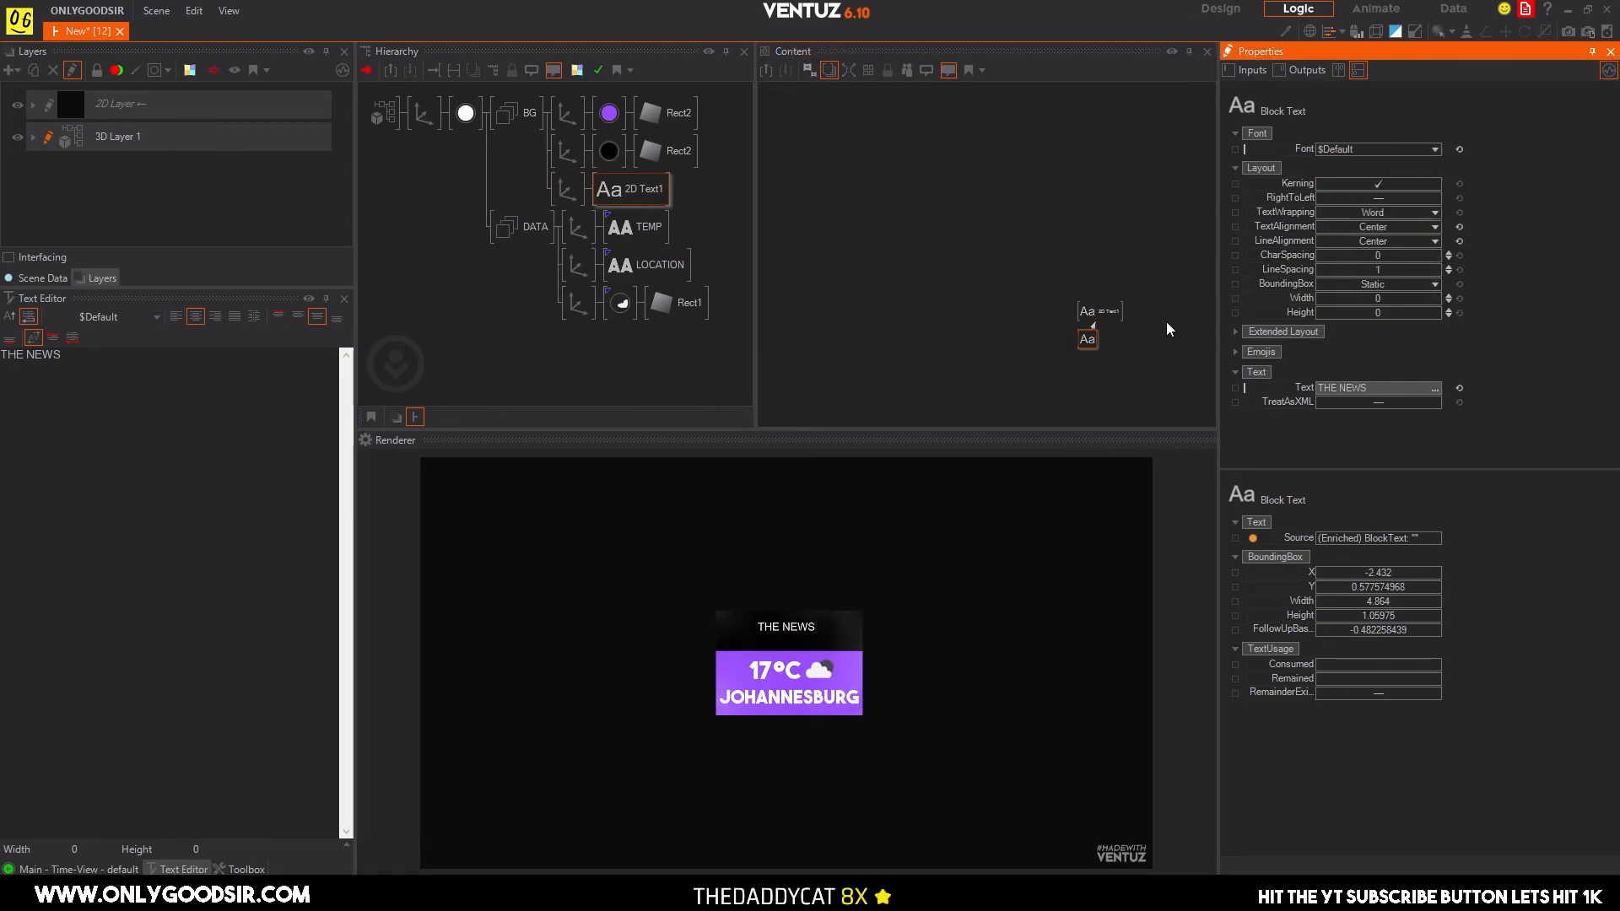
Scale the title text's axis to an overall factor of 2.3 and set its Y position to 2.8.
{"action": "left_click", "coordinate": [563, 197]}
{"action": "left_click_drag", "start_coordinate": [1382, 373], "coordinate": [1396, 359]}
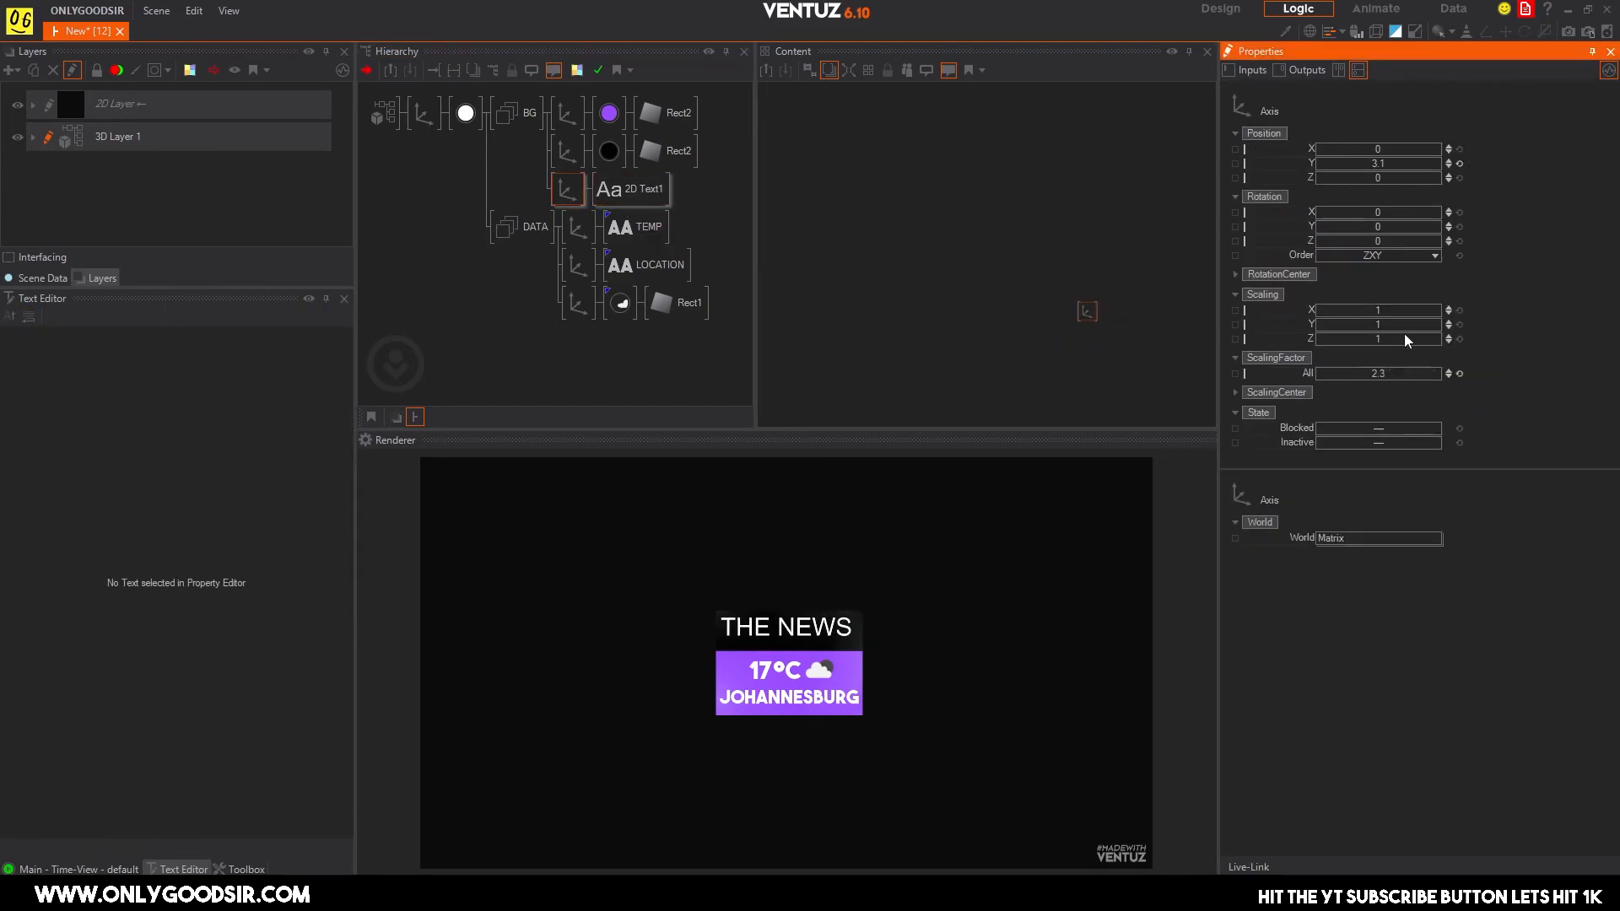
{"action": "left_click_drag", "start_coordinate": [1385, 165], "coordinate": [1389, 164]}
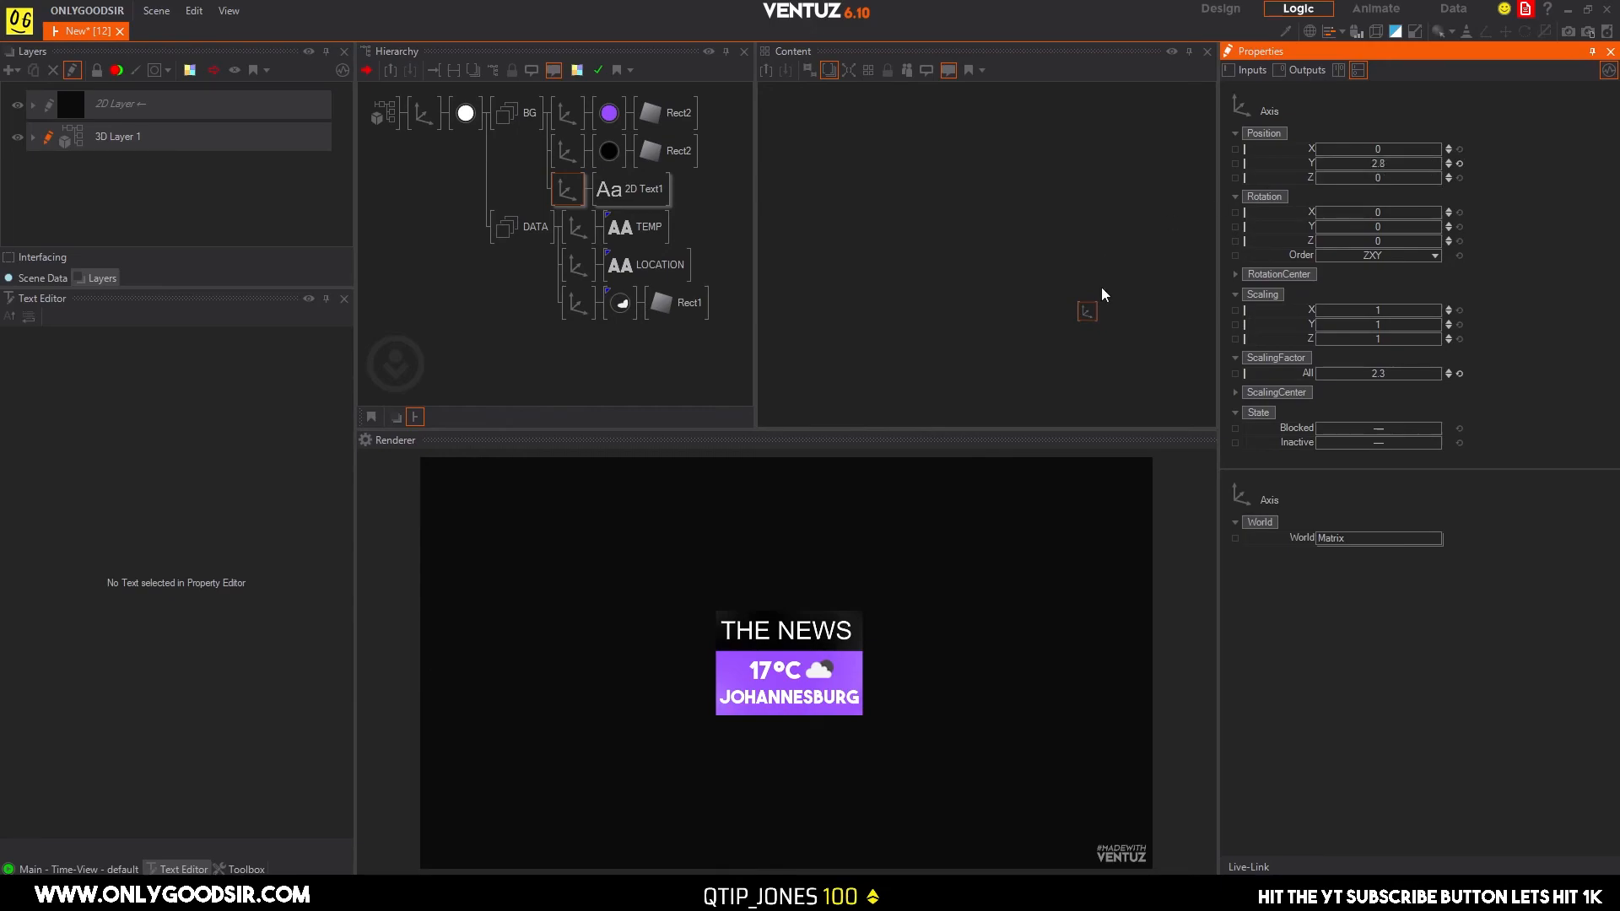
Replace the title text THE NEWS with LIVE.
{"action": "left_click", "coordinate": [642, 191]}
{"action": "left_click_drag", "start_coordinate": [160, 389], "coordinate": [3, 355]}
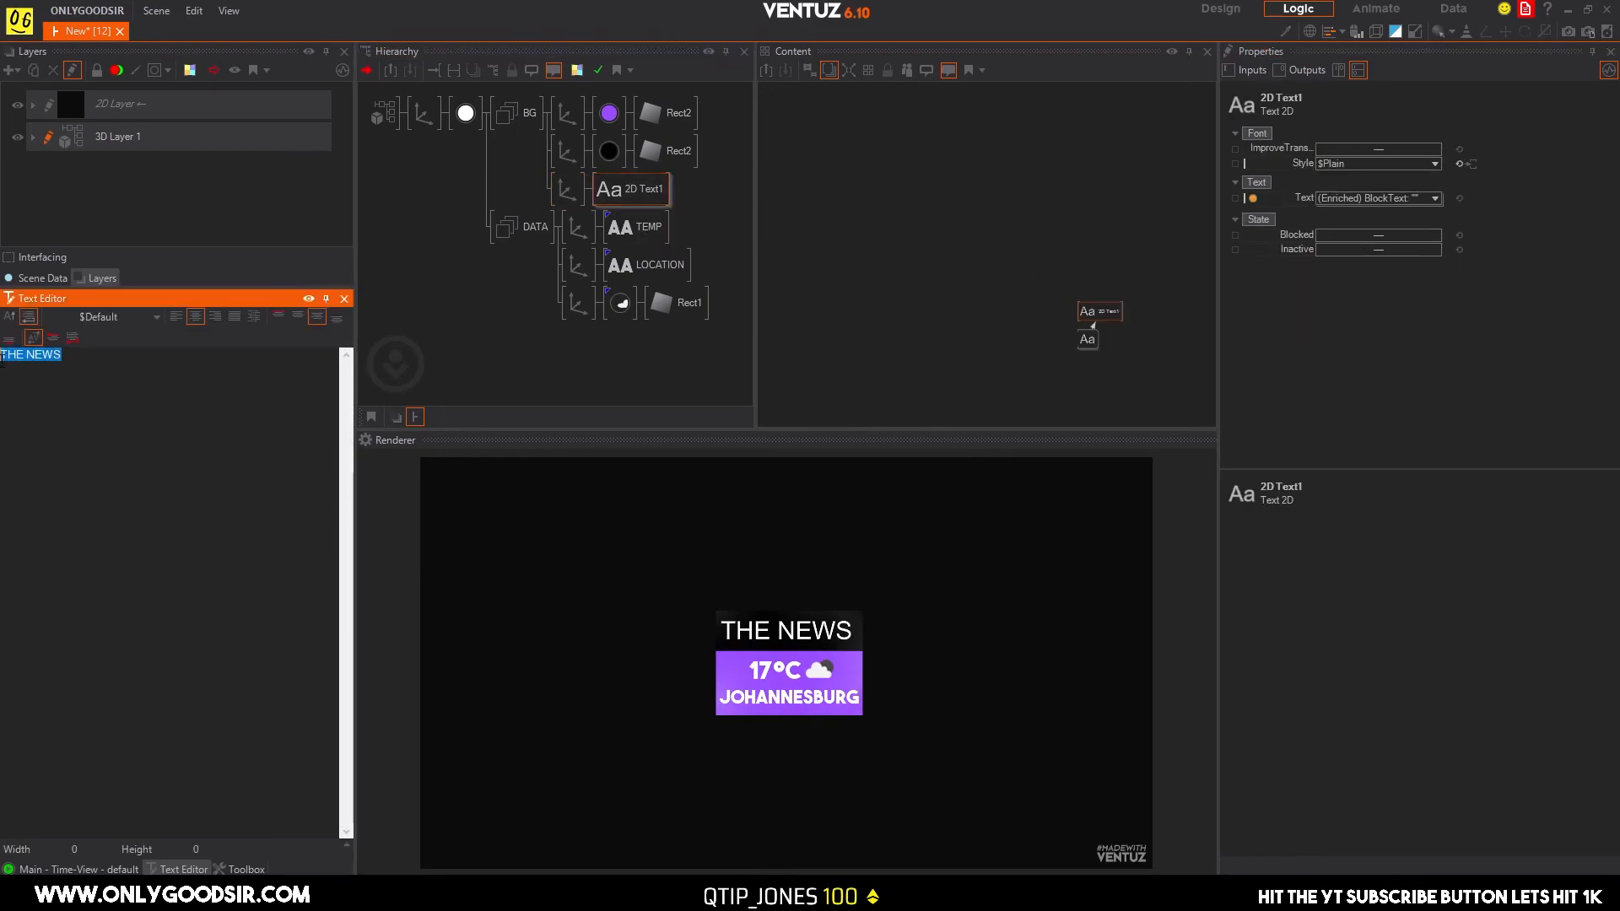
{"action": "type", "text": "LIVE"}
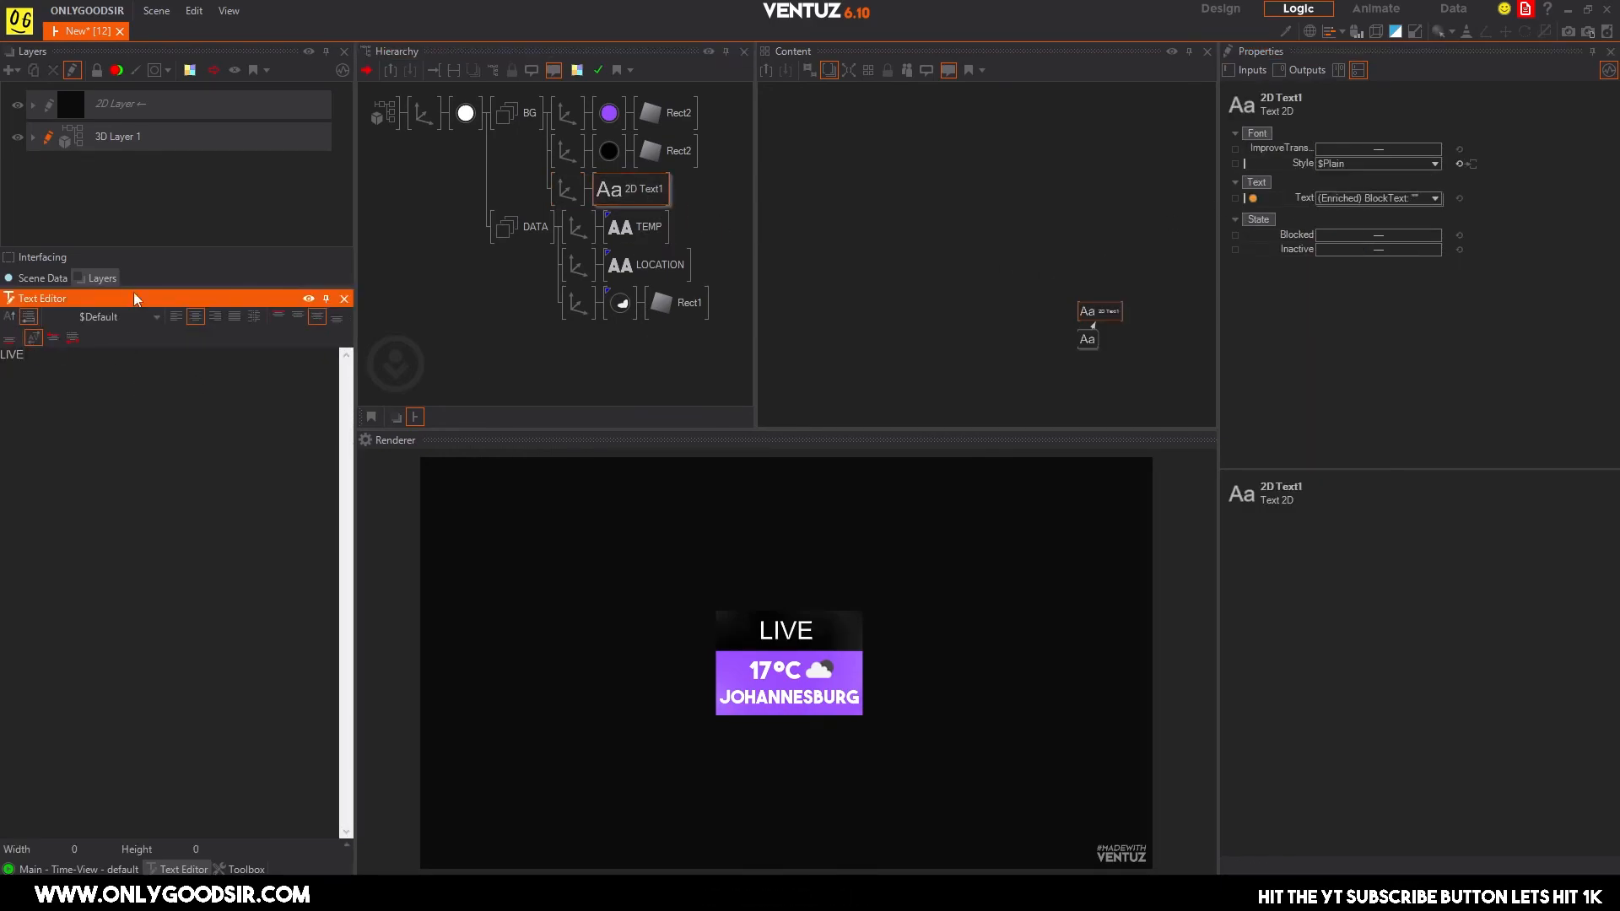
Change the LIVE block text's typeface to The Font, Bold, without saving the modified preset.
{"action": "left_click", "coordinate": [646, 189]}
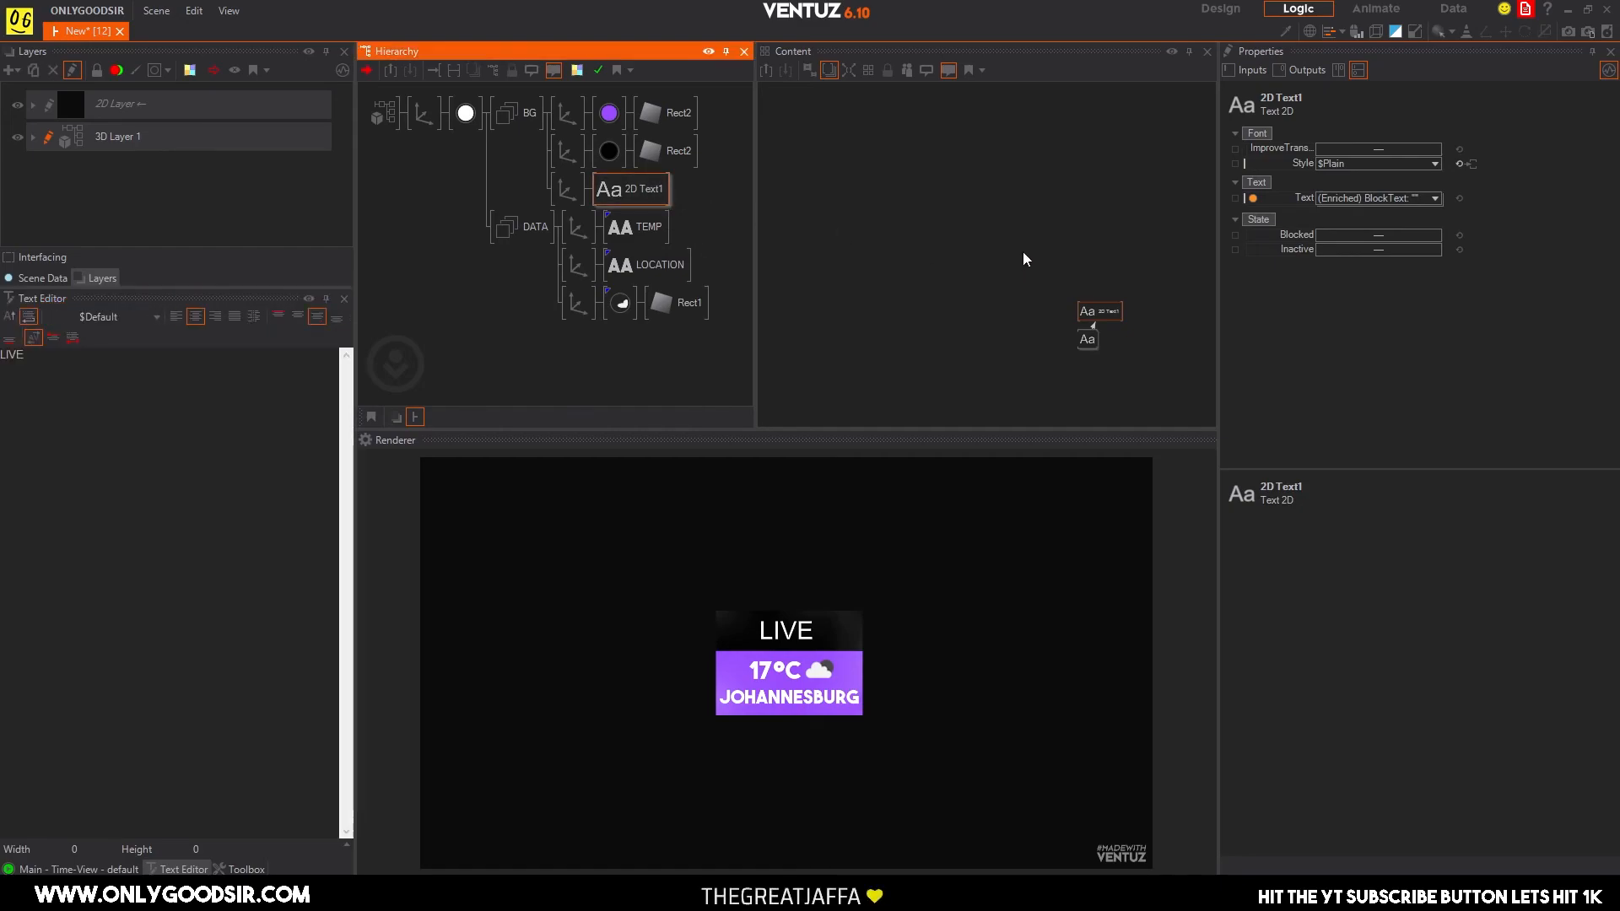
{"action": "left_click", "coordinate": [1089, 339]}
{"action": "left_click", "coordinate": [1434, 150]}
{"action": "left_click", "coordinate": [1374, 265]}
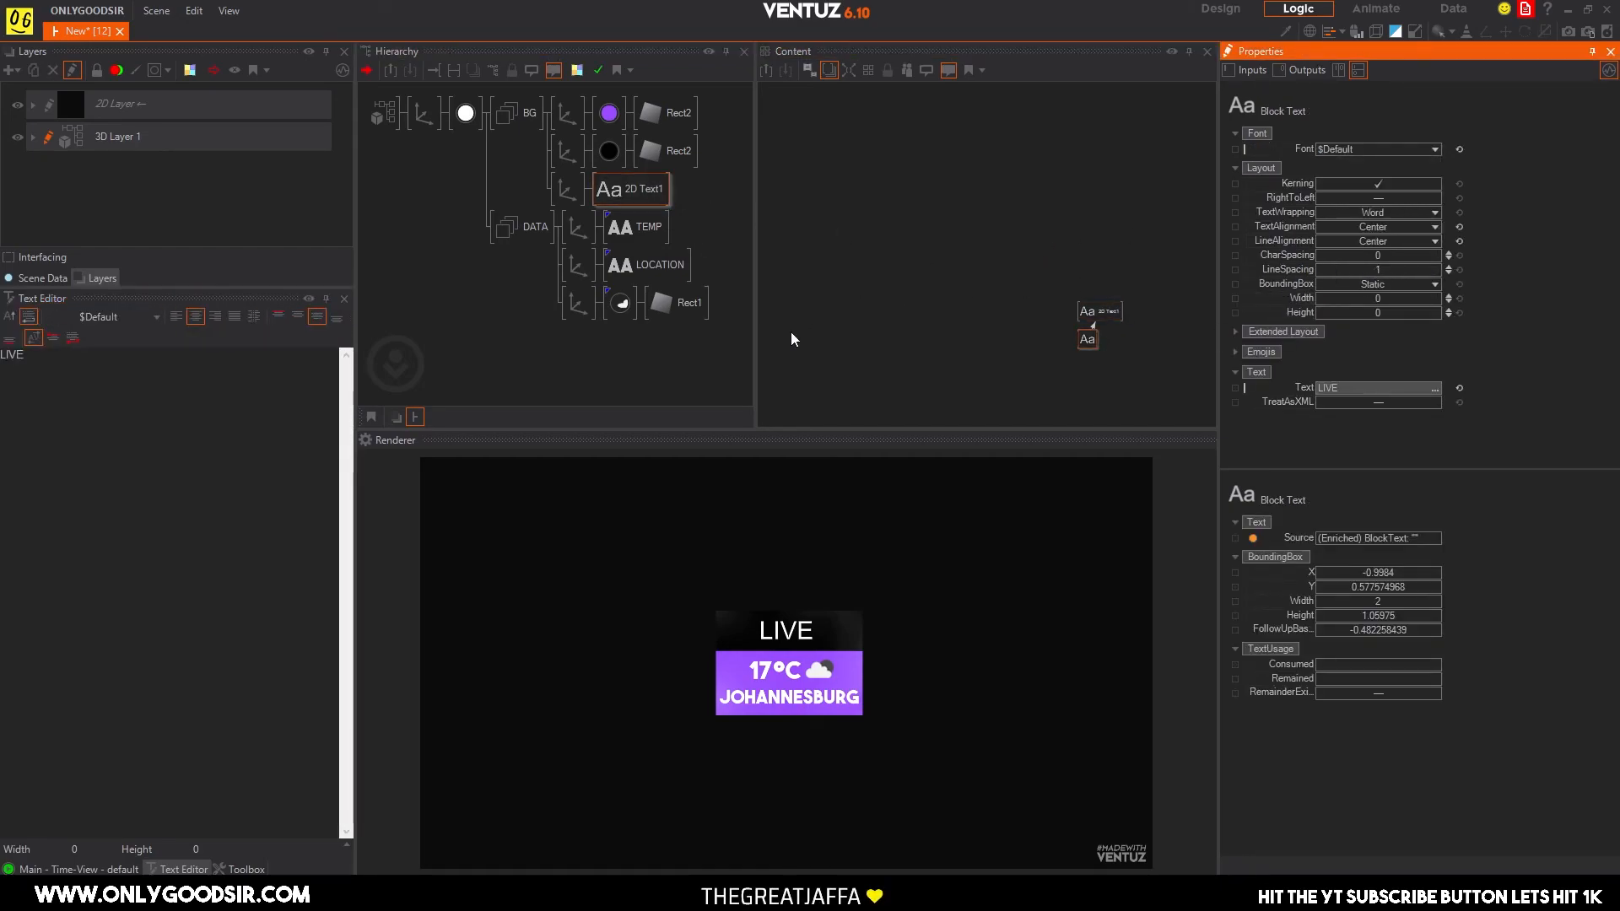
{"action": "left_click", "coordinate": [225, 259]}
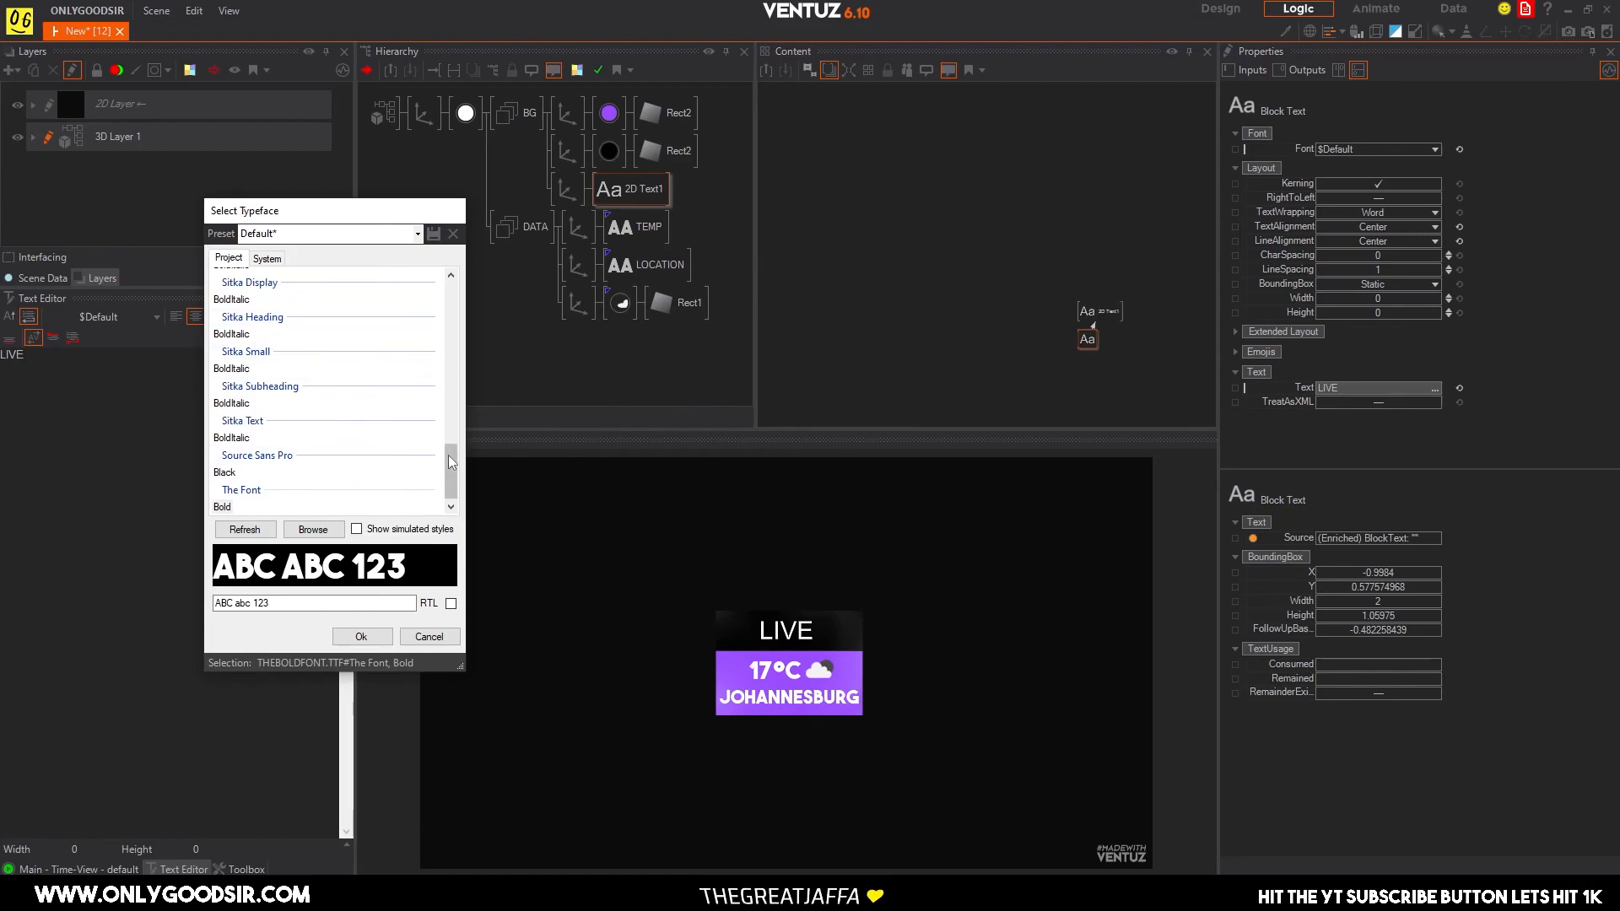
{"action": "left_click", "coordinate": [222, 506]}
{"action": "left_click", "coordinate": [362, 637]}
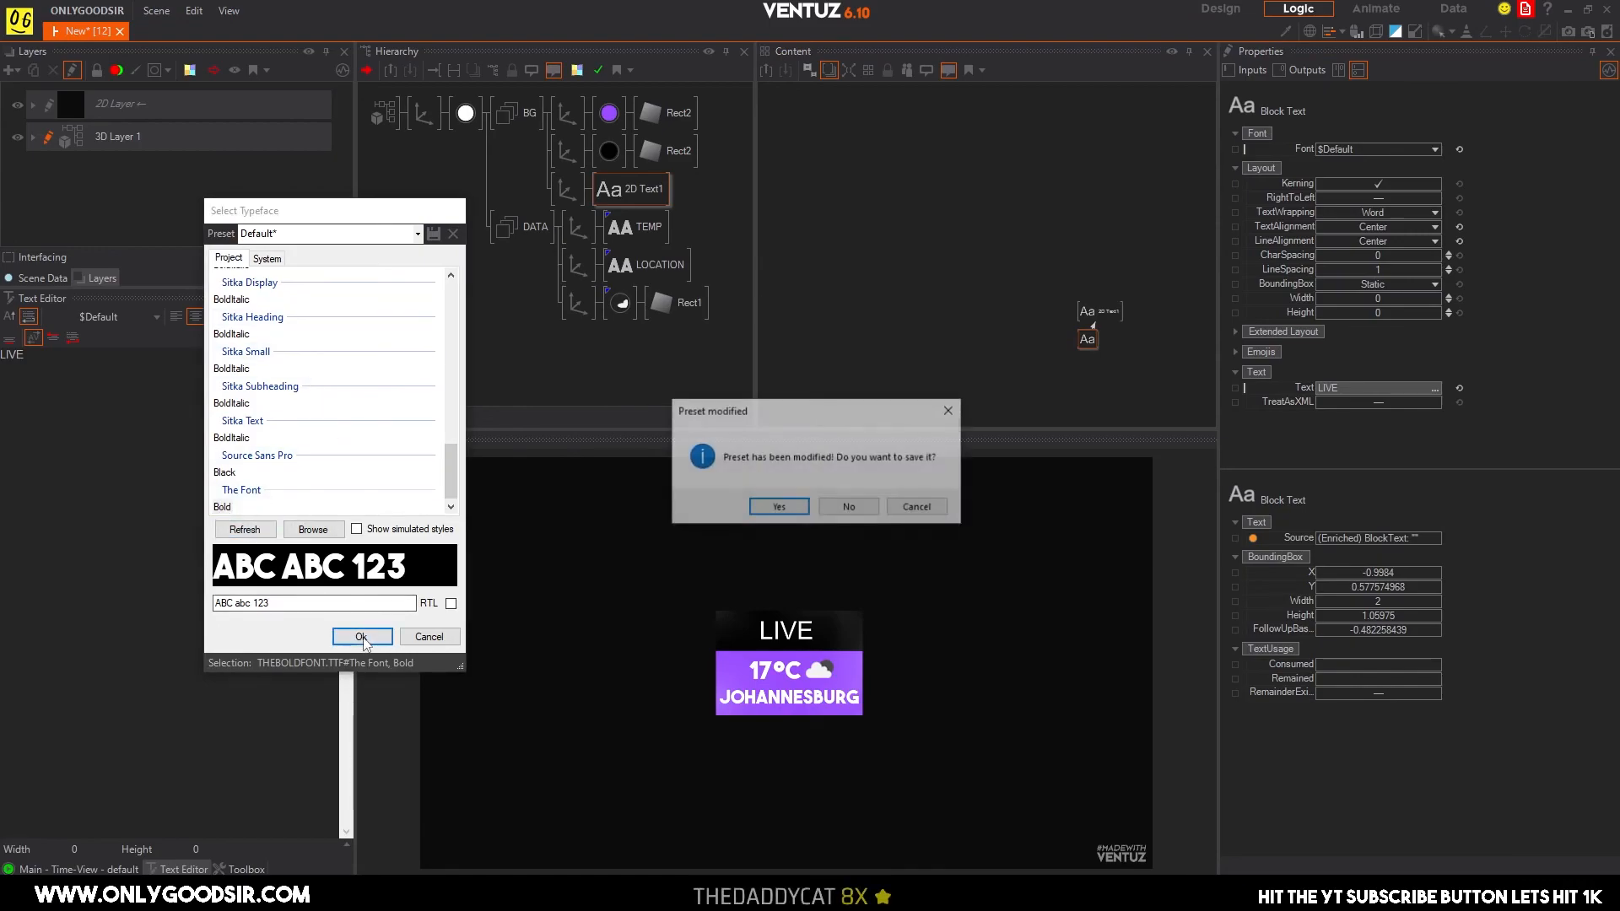
{"action": "left_click", "coordinate": [827, 510]}
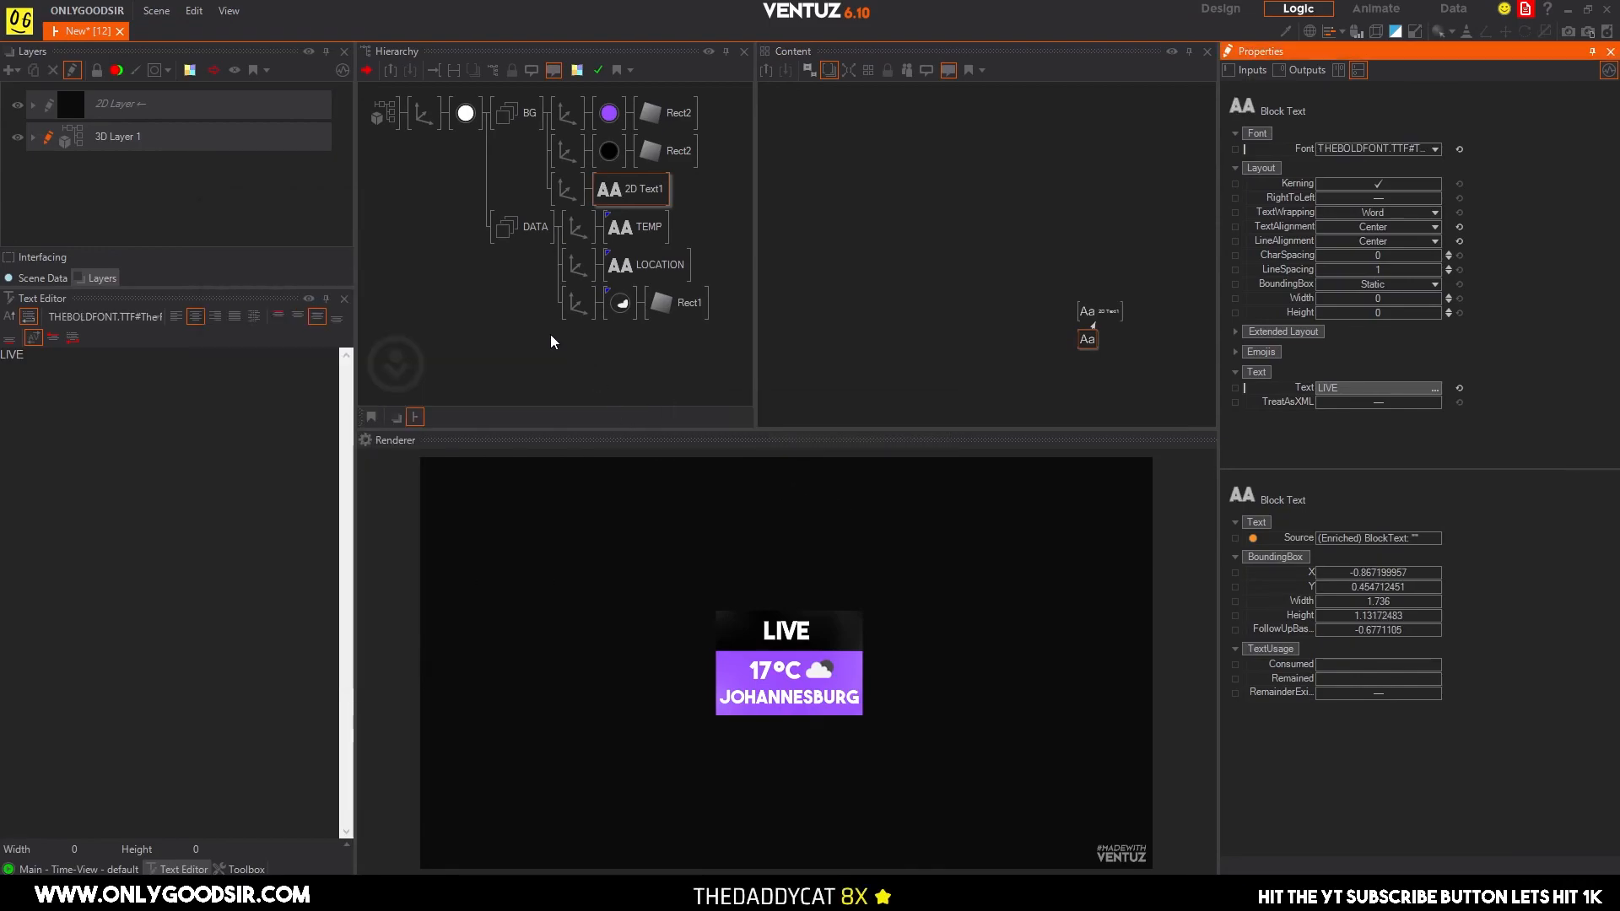
Widen the LIVE block text's character spacing to 5.87.
{"action": "left_click", "coordinate": [656, 195]}
{"action": "left_click", "coordinate": [1091, 358]}
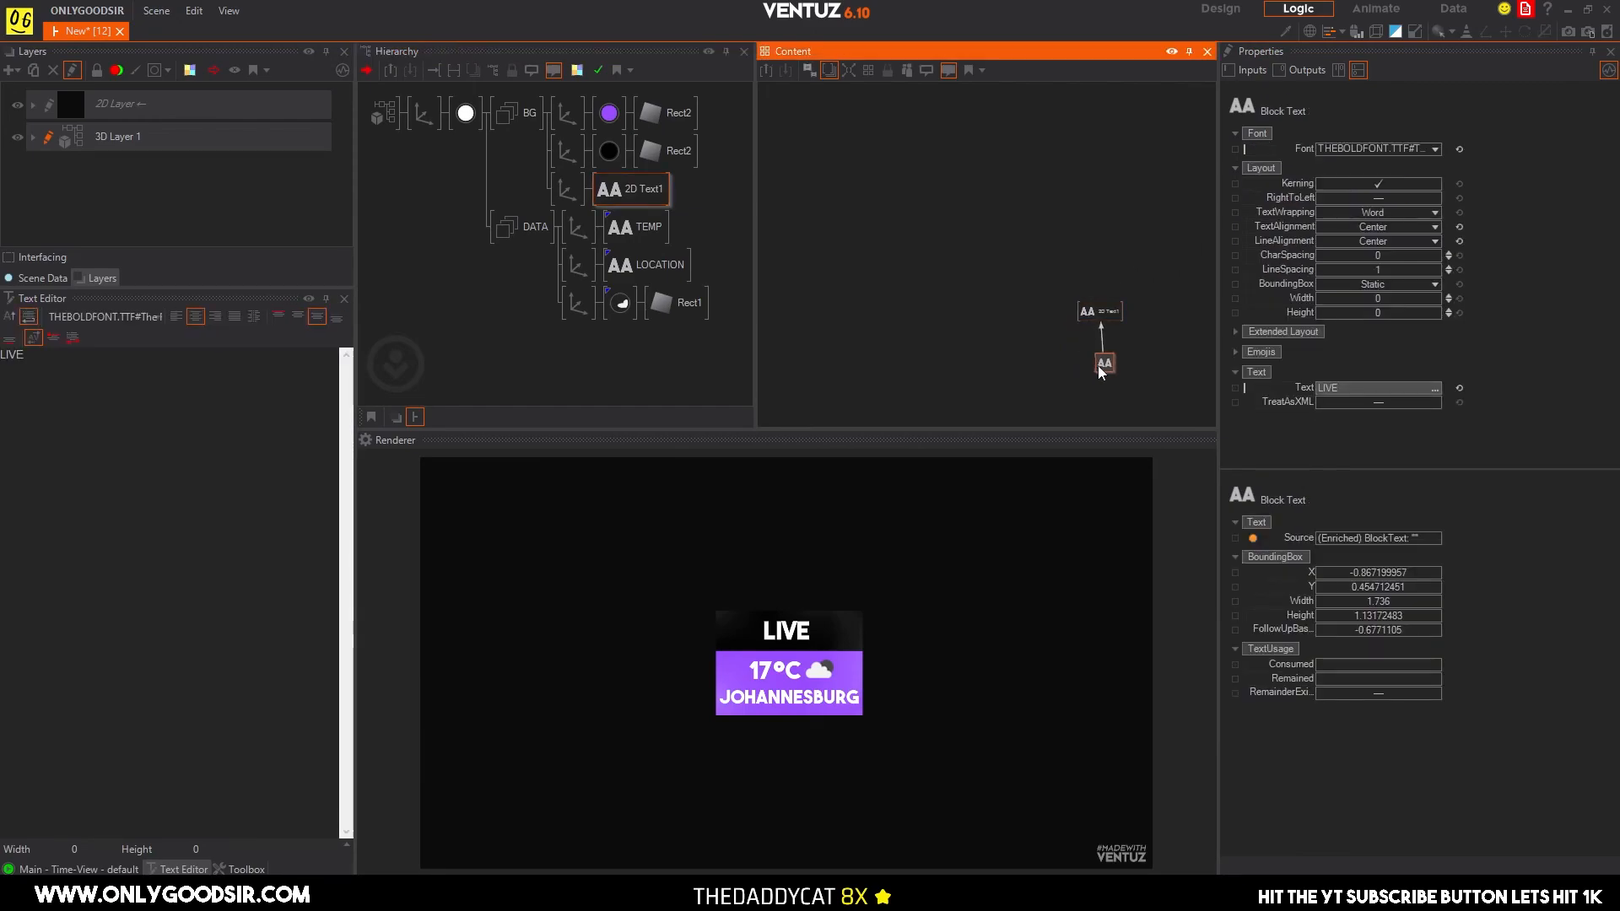
{"action": "left_click_drag", "start_coordinate": [1370, 256], "coordinate": [1440, 249]}
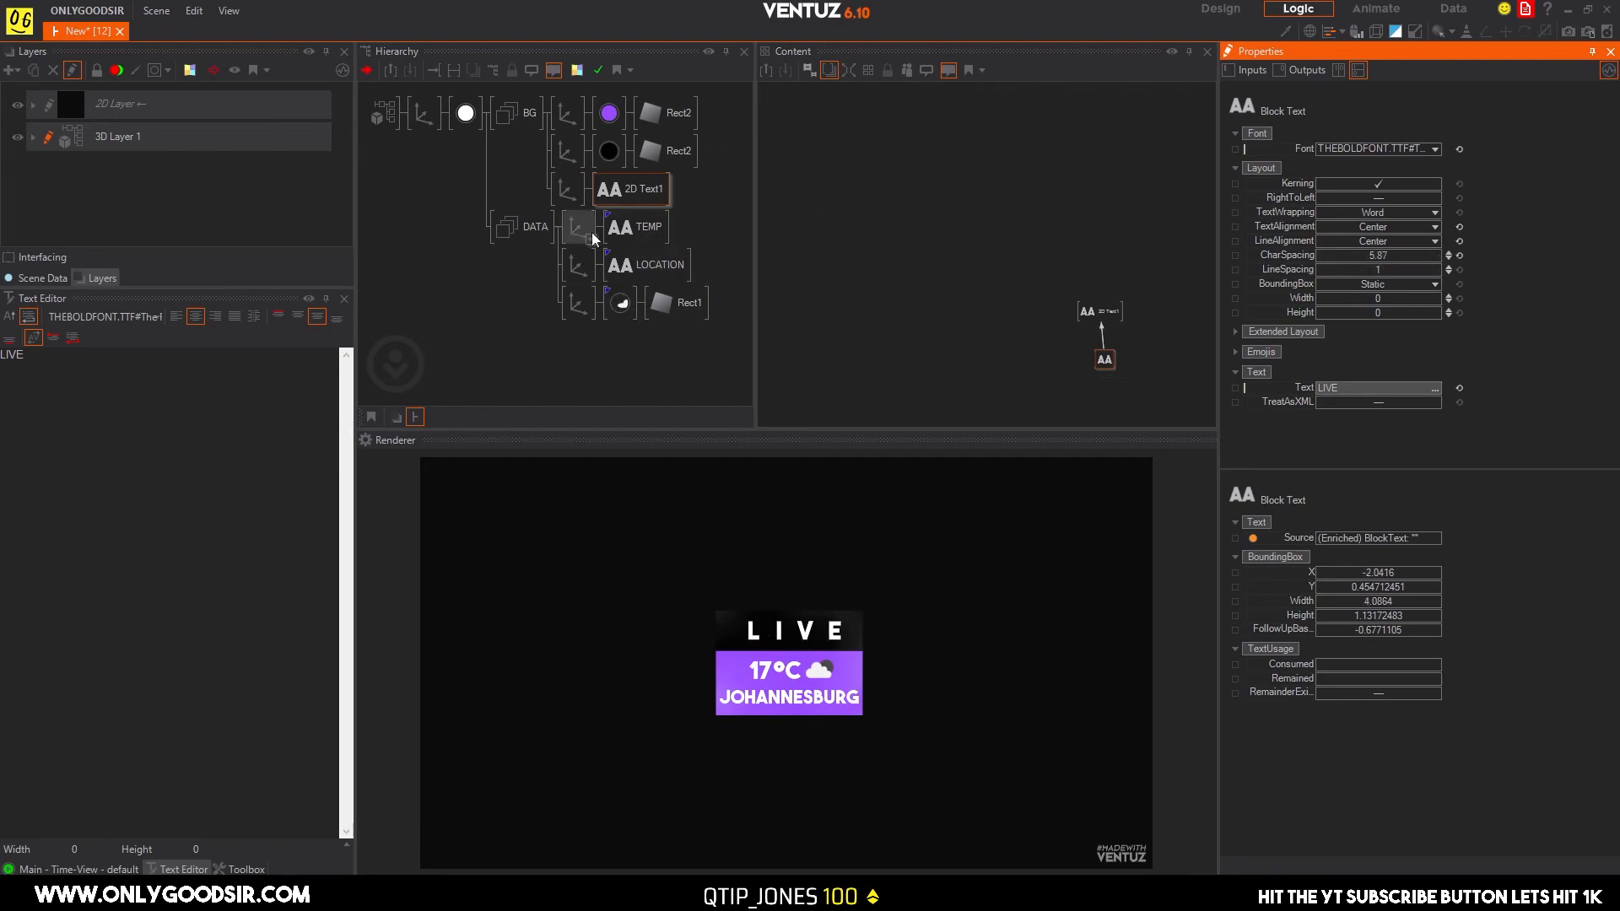
Raise the whole graphic's root axis to Y 4.8 and try out a slight Y rotation.
{"action": "left_click", "coordinate": [412, 110]}
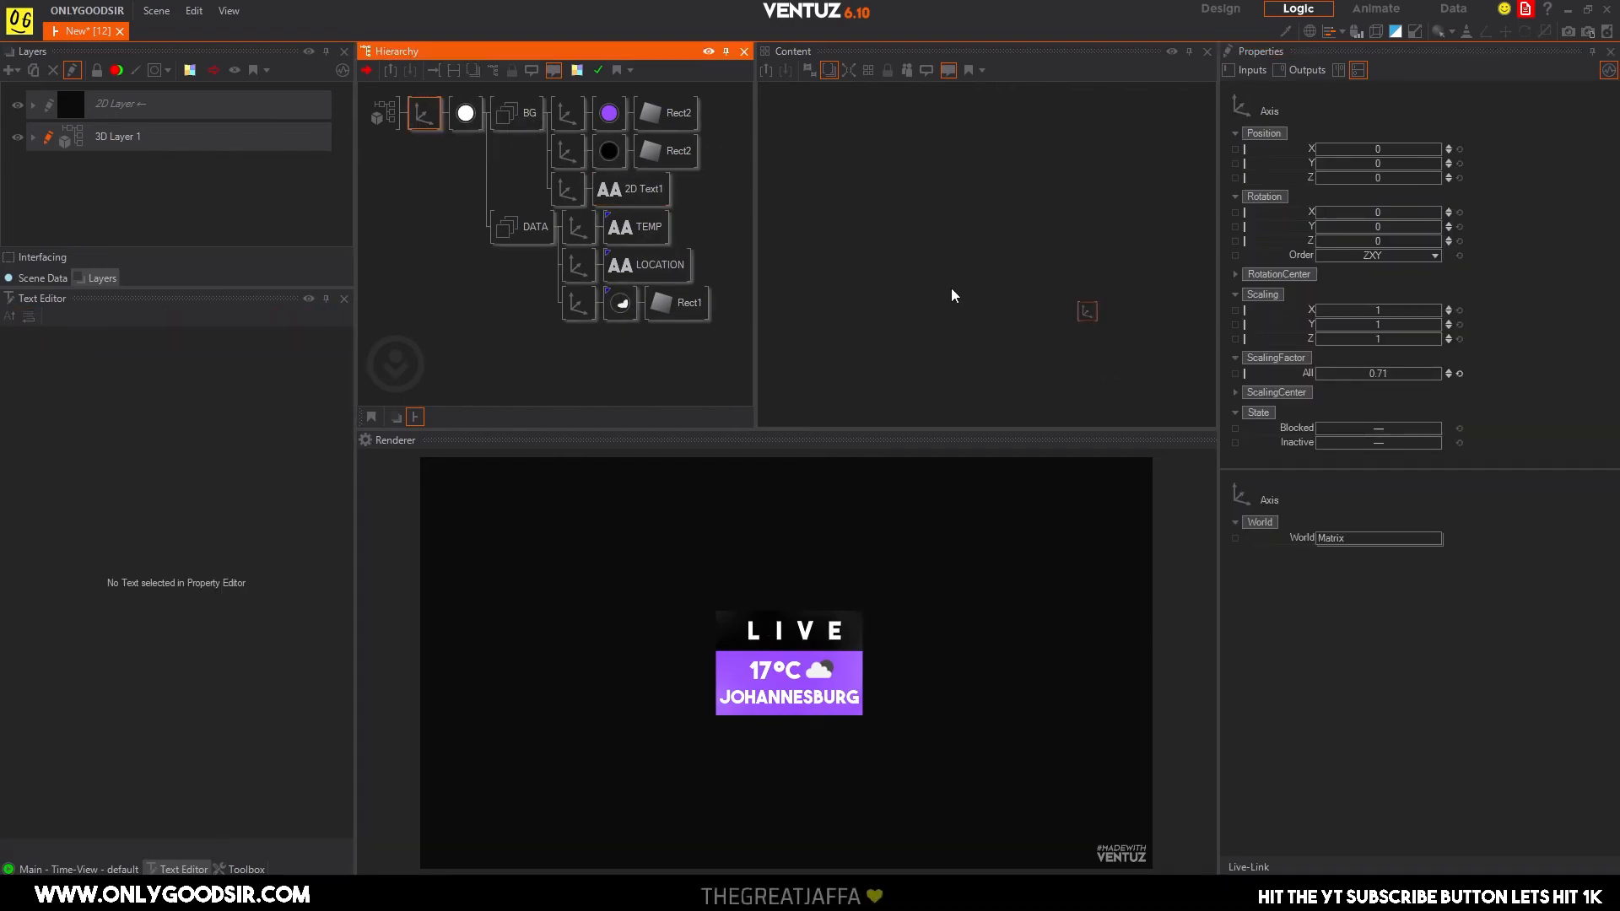
{"action": "left_click_drag", "start_coordinate": [1379, 164], "coordinate": [1475, 162]}
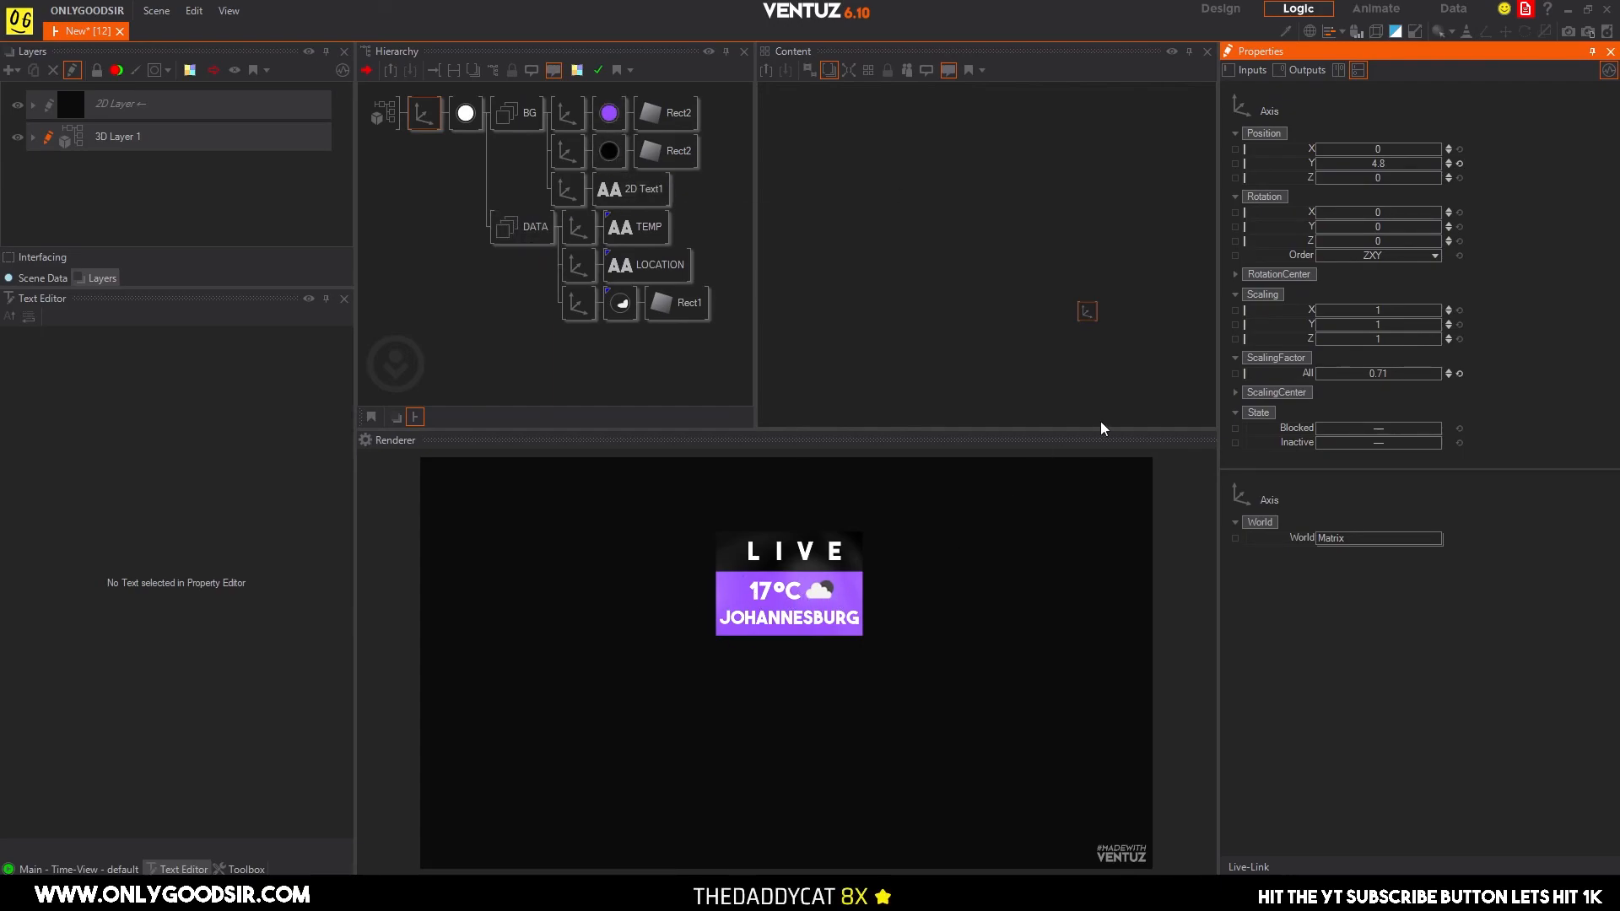
{"action": "mouse_move", "coordinate": [1385, 228]}
{"action": "left_mouse_down"}
{"action": "mouse_move", "coordinate": [1417, 228]}
{"action": "mouse_move", "coordinate": [1383, 229]}
{"action": "left_mouse_up"}
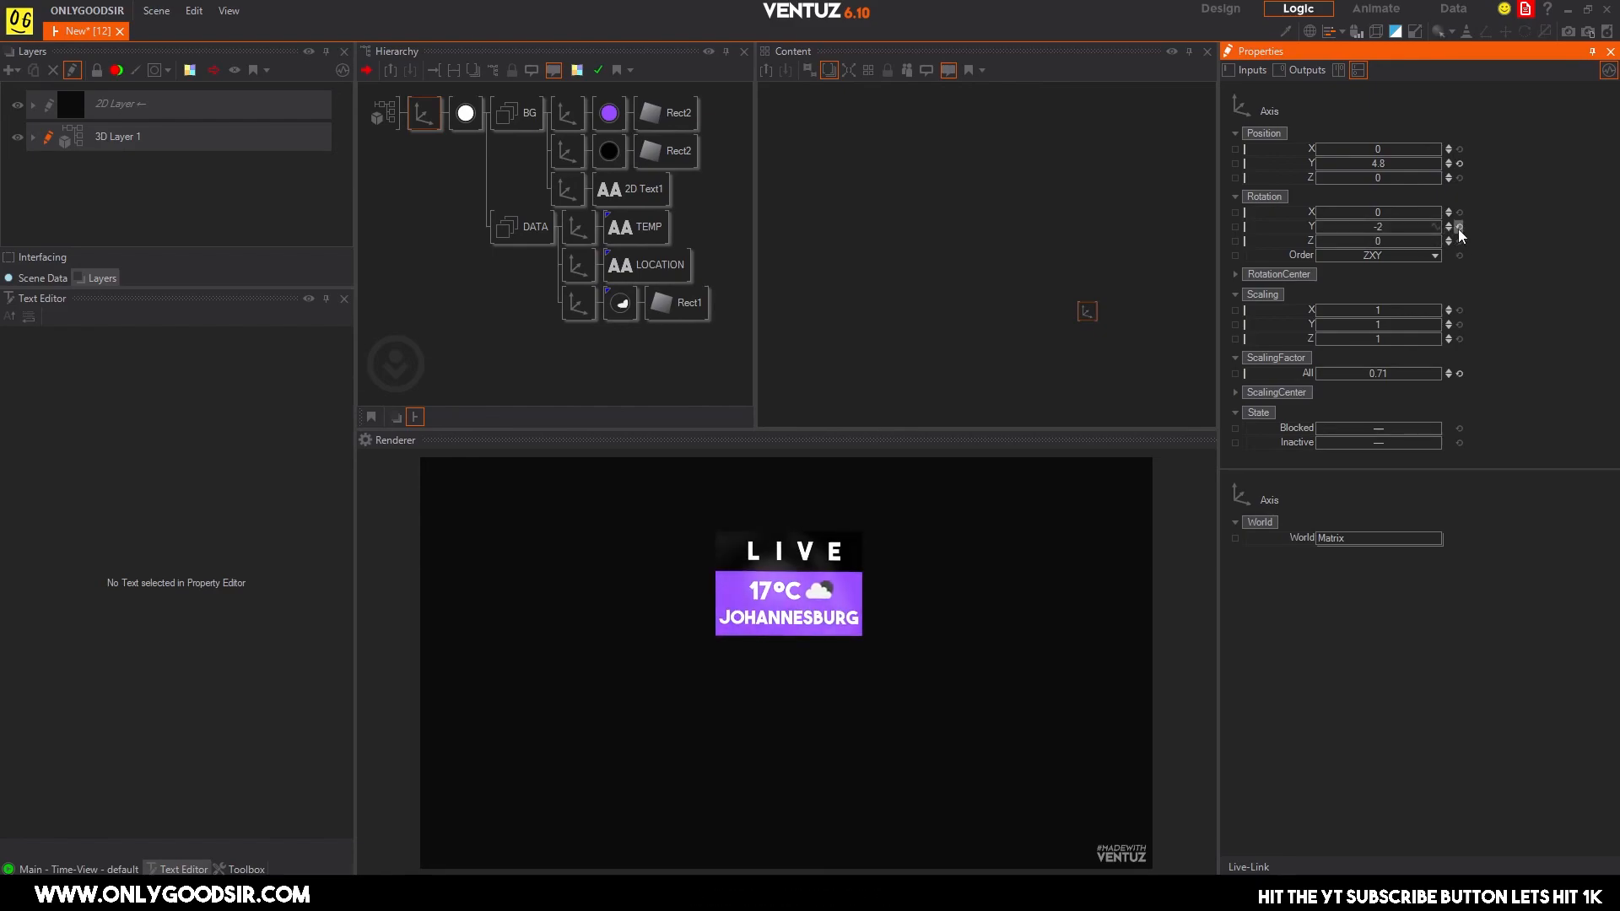
Add a Counter node beside the LOCATION switch in the TEMP text's data node network.
{"action": "left_click", "coordinate": [645, 230]}
{"action": "scroll", "coordinate": [1114, 285], "scroll_direction": "up", "scroll_amount": 5}
{"action": "left_click", "coordinate": [1175, 240]}
{"action": "scroll", "coordinate": [1111, 296], "scroll_direction": "down", "scroll_amount": 4}
{"action": "left_click", "coordinate": [1160, 293]}
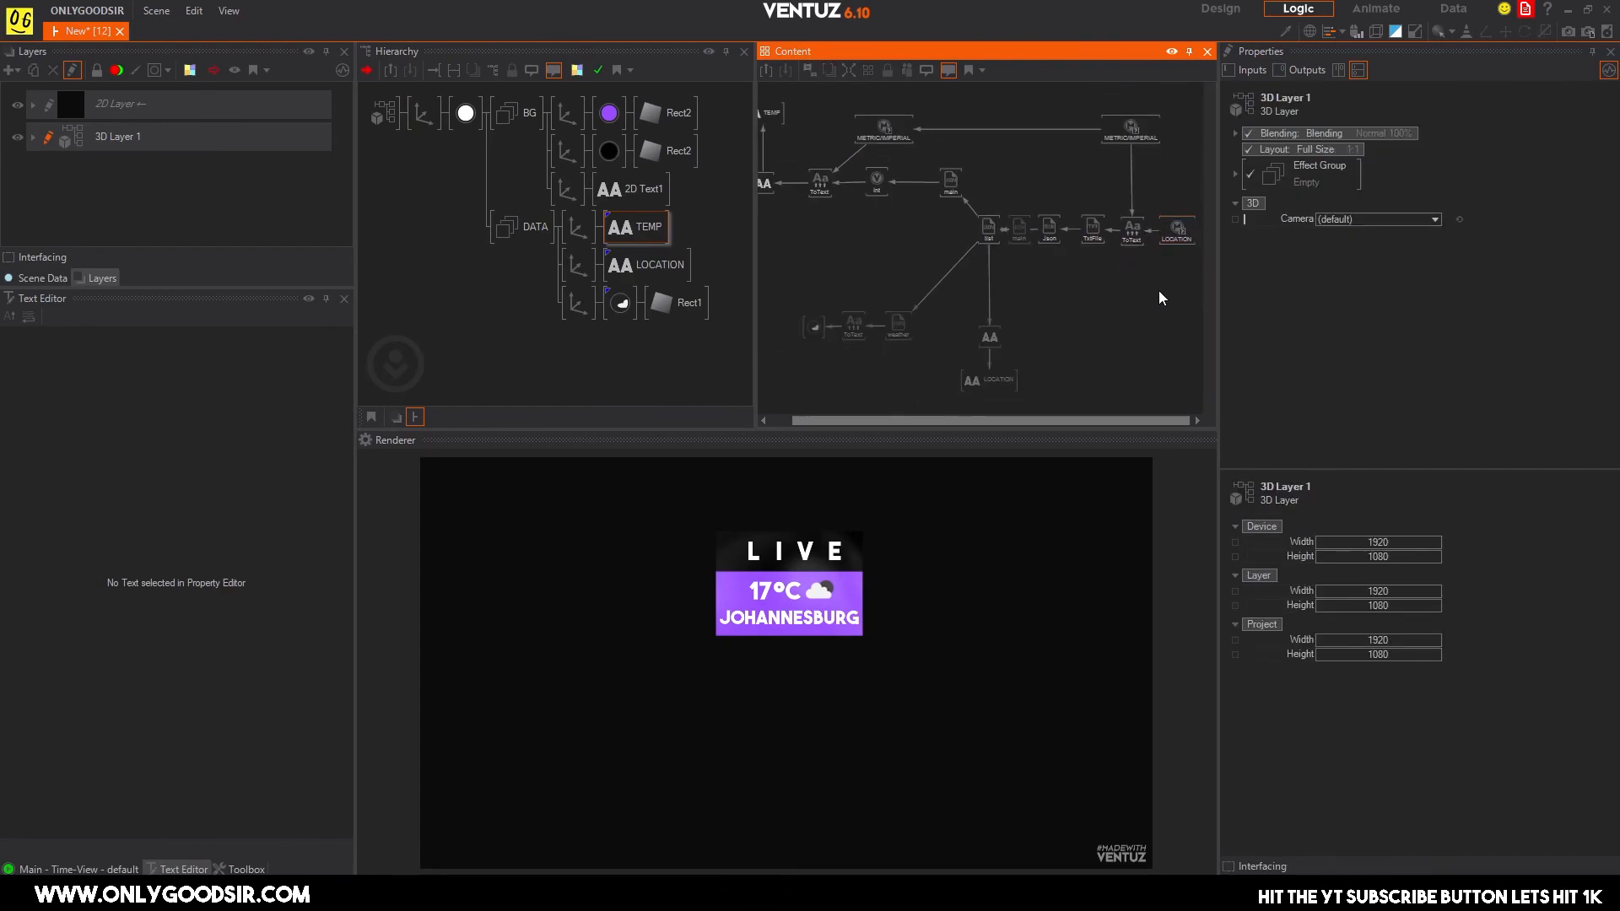
{"action": "double_click", "coordinate": [1159, 296]}
{"action": "type", "text": "coun"}
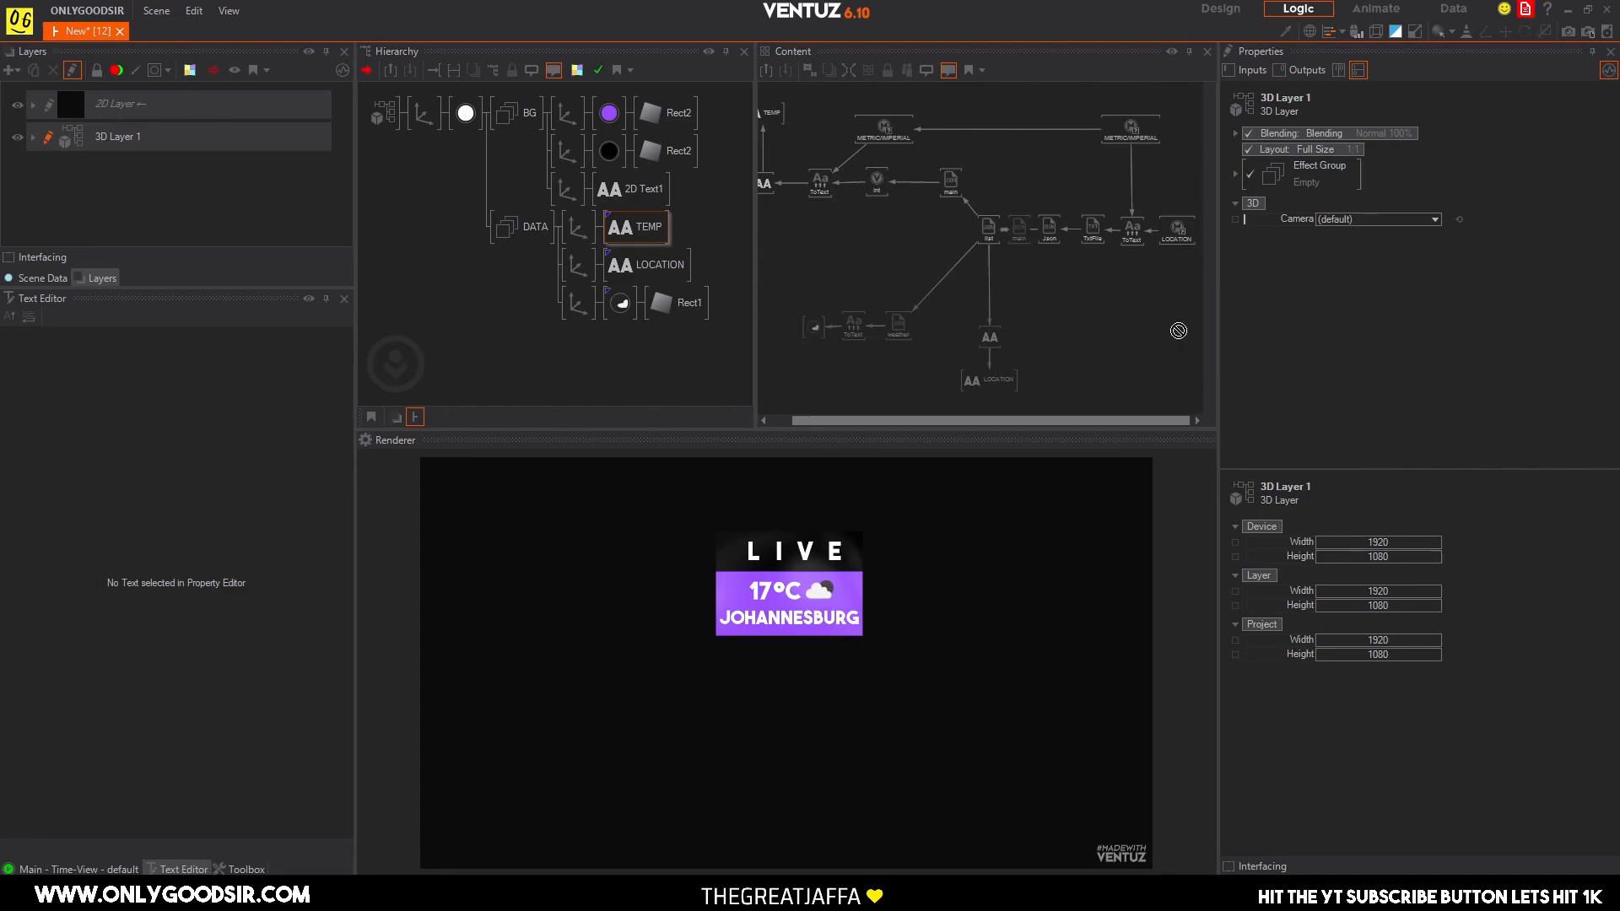
{"action": "left_click_drag", "start_coordinate": [1190, 329], "coordinate": [1179, 196]}
{"action": "left_click", "coordinate": [1179, 195]}
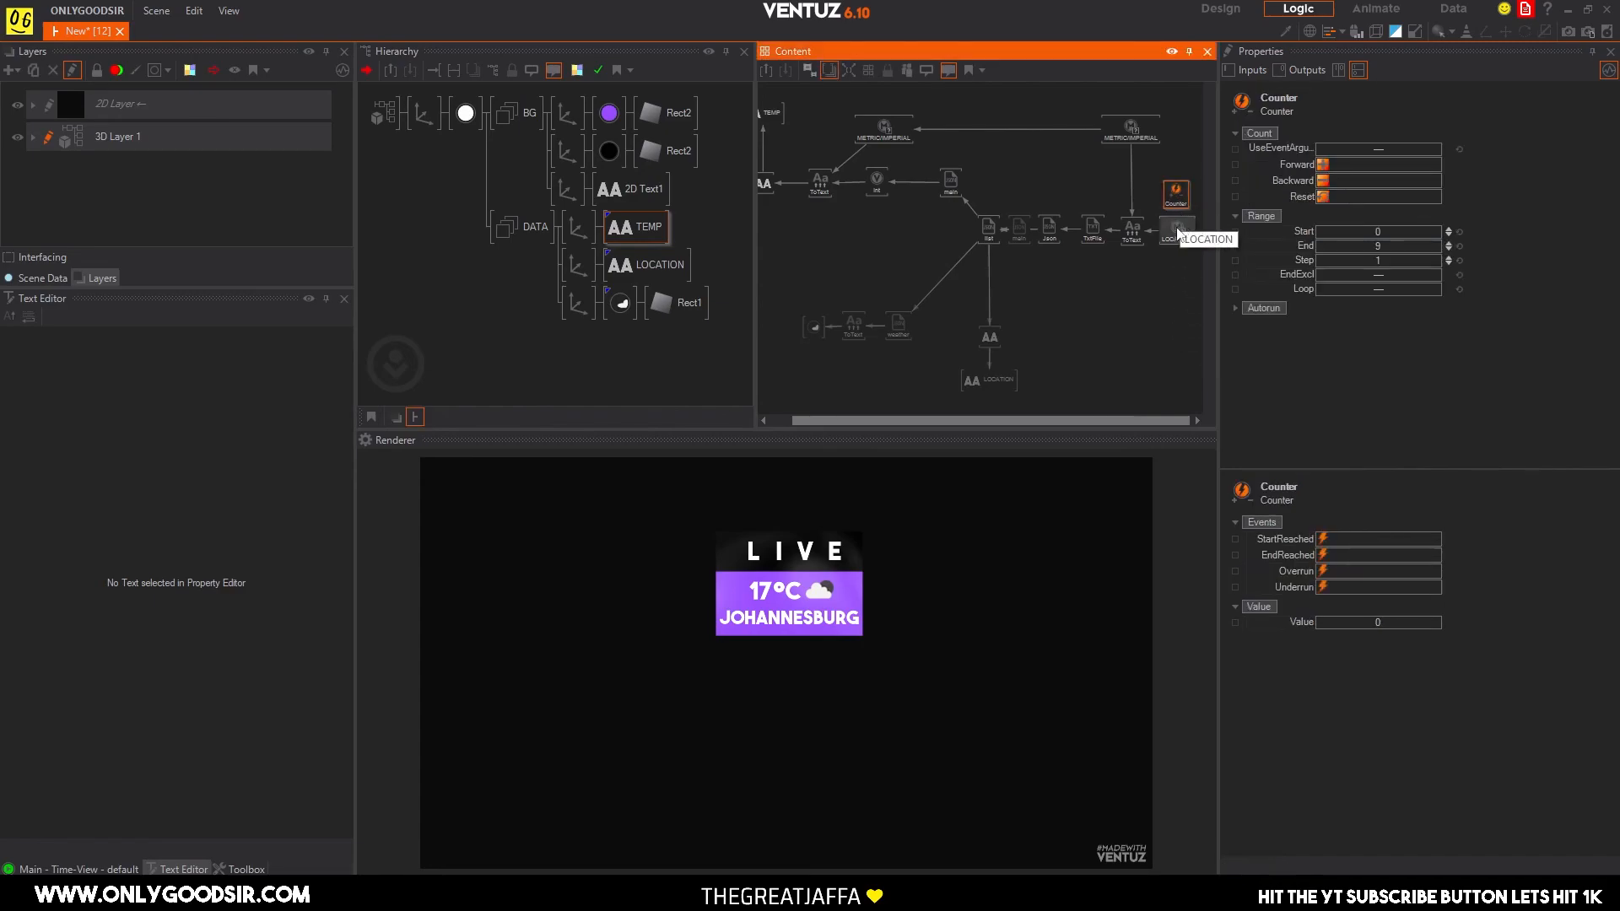
Add a Mover node above the Counter in the same node network.
{"action": "double_click", "coordinate": [1171, 310]}
{"action": "type", "text": "mo"}
{"action": "left_click", "coordinate": [1225, 385]}
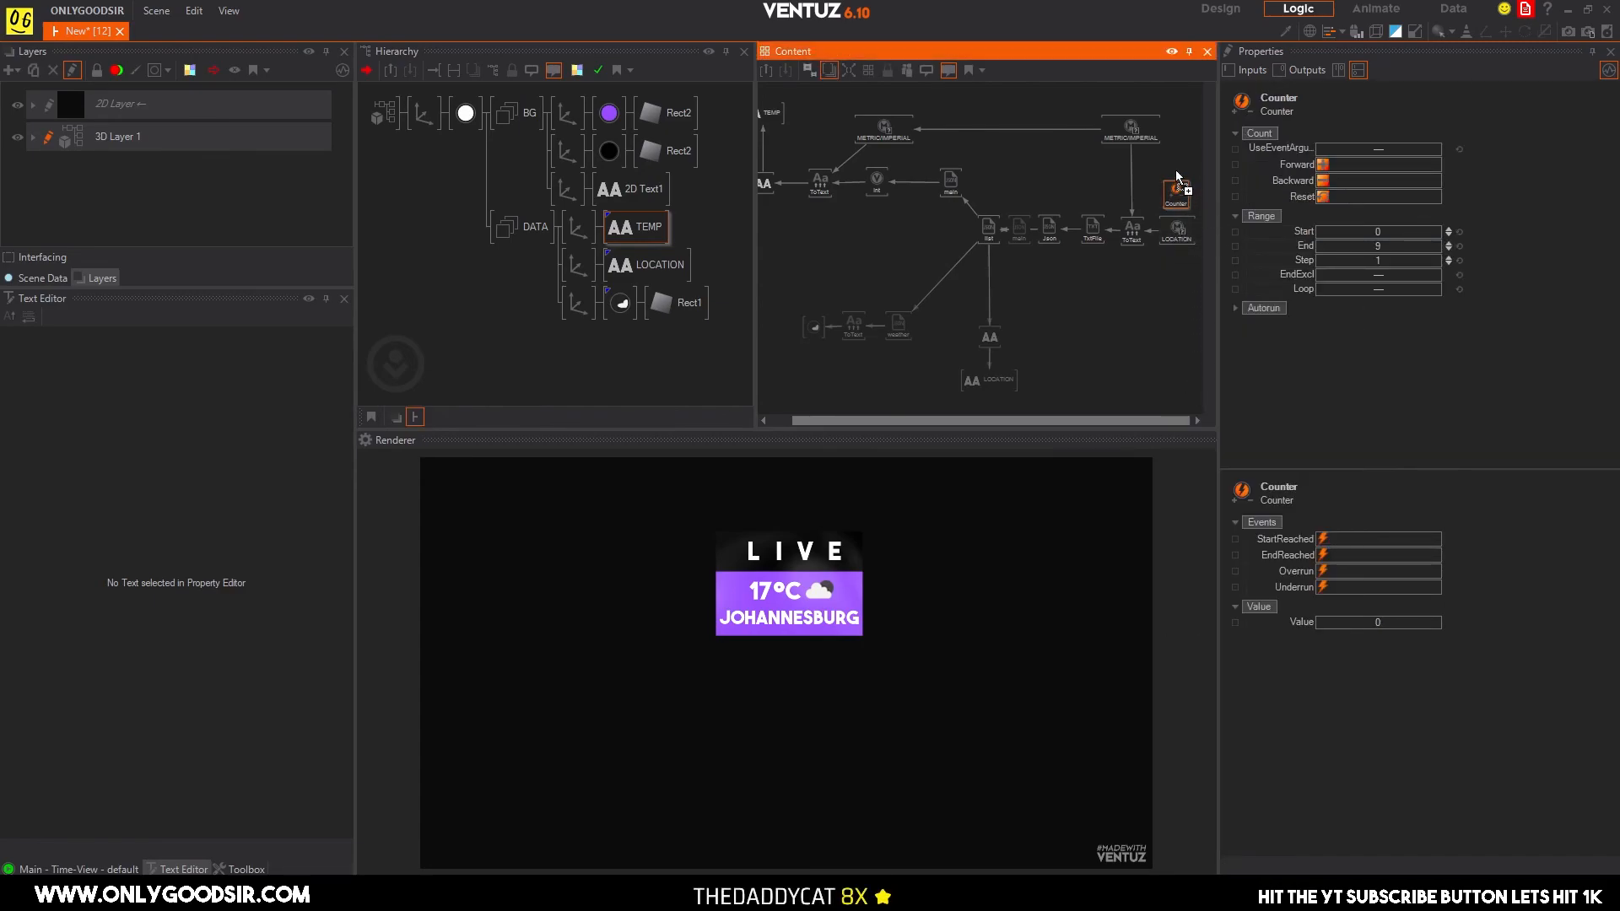
{"action": "left_click", "coordinate": [1178, 165]}
Rearrange the new nodes so the Counter sits below LOCATION and the Mover below the Counter.
{"action": "scroll", "coordinate": [1177, 224], "scroll_direction": "up", "scroll_amount": 2}
{"action": "middle_click_drag", "start_coordinate": [996, 251], "coordinate": [999, 261]}
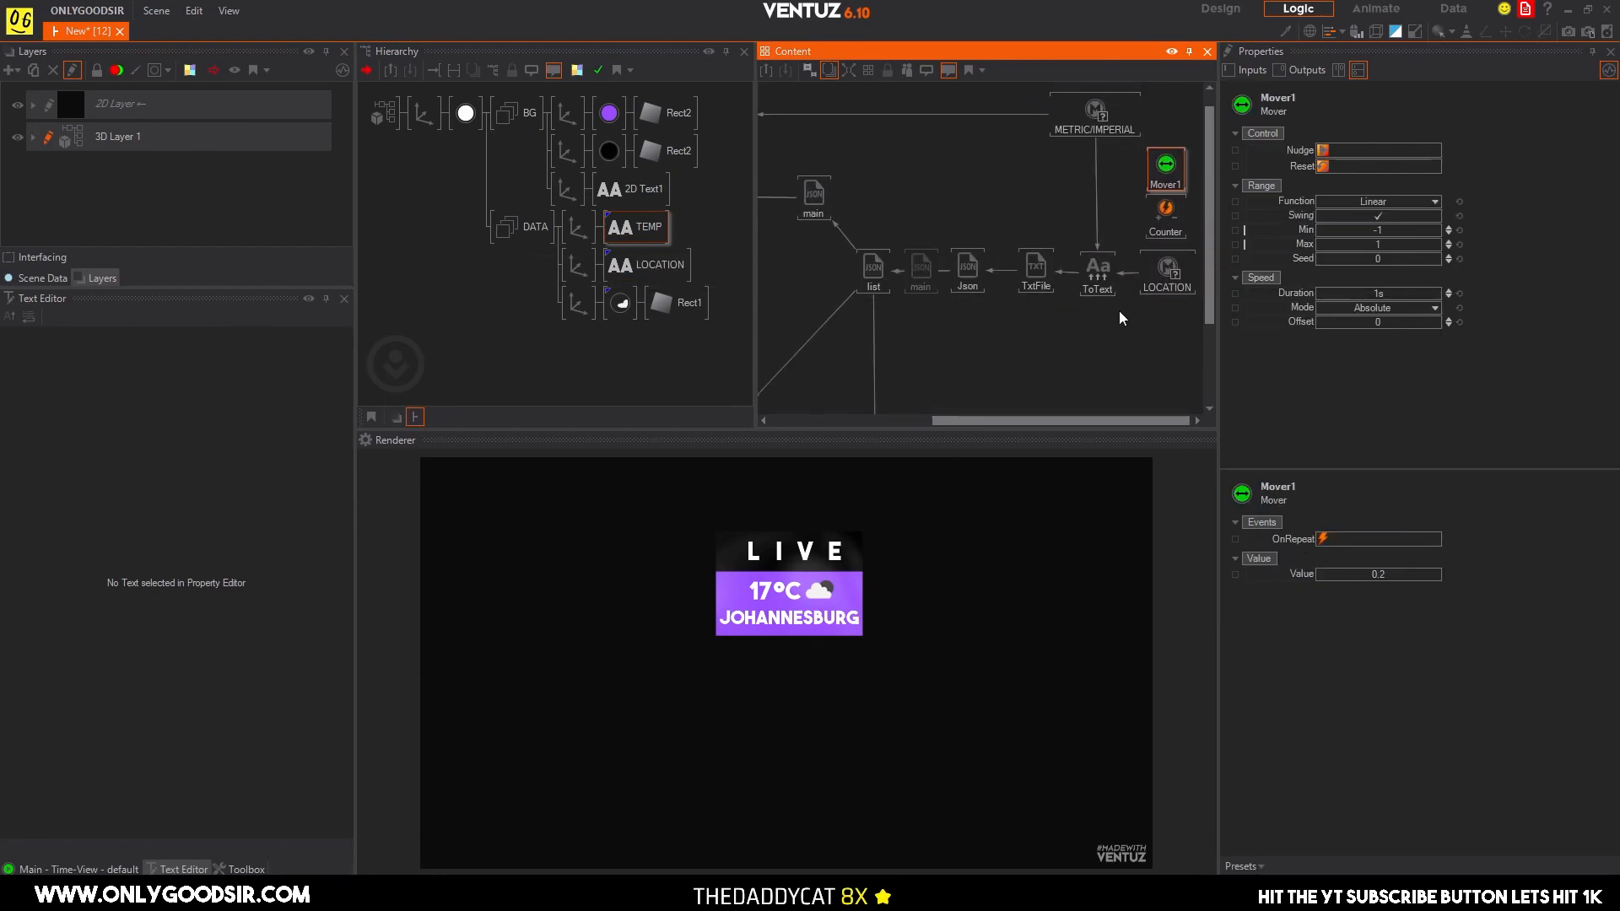
{"action": "left_click", "coordinate": [1146, 315]}
{"action": "left_click_drag", "start_coordinate": [1166, 216], "coordinate": [1166, 332]}
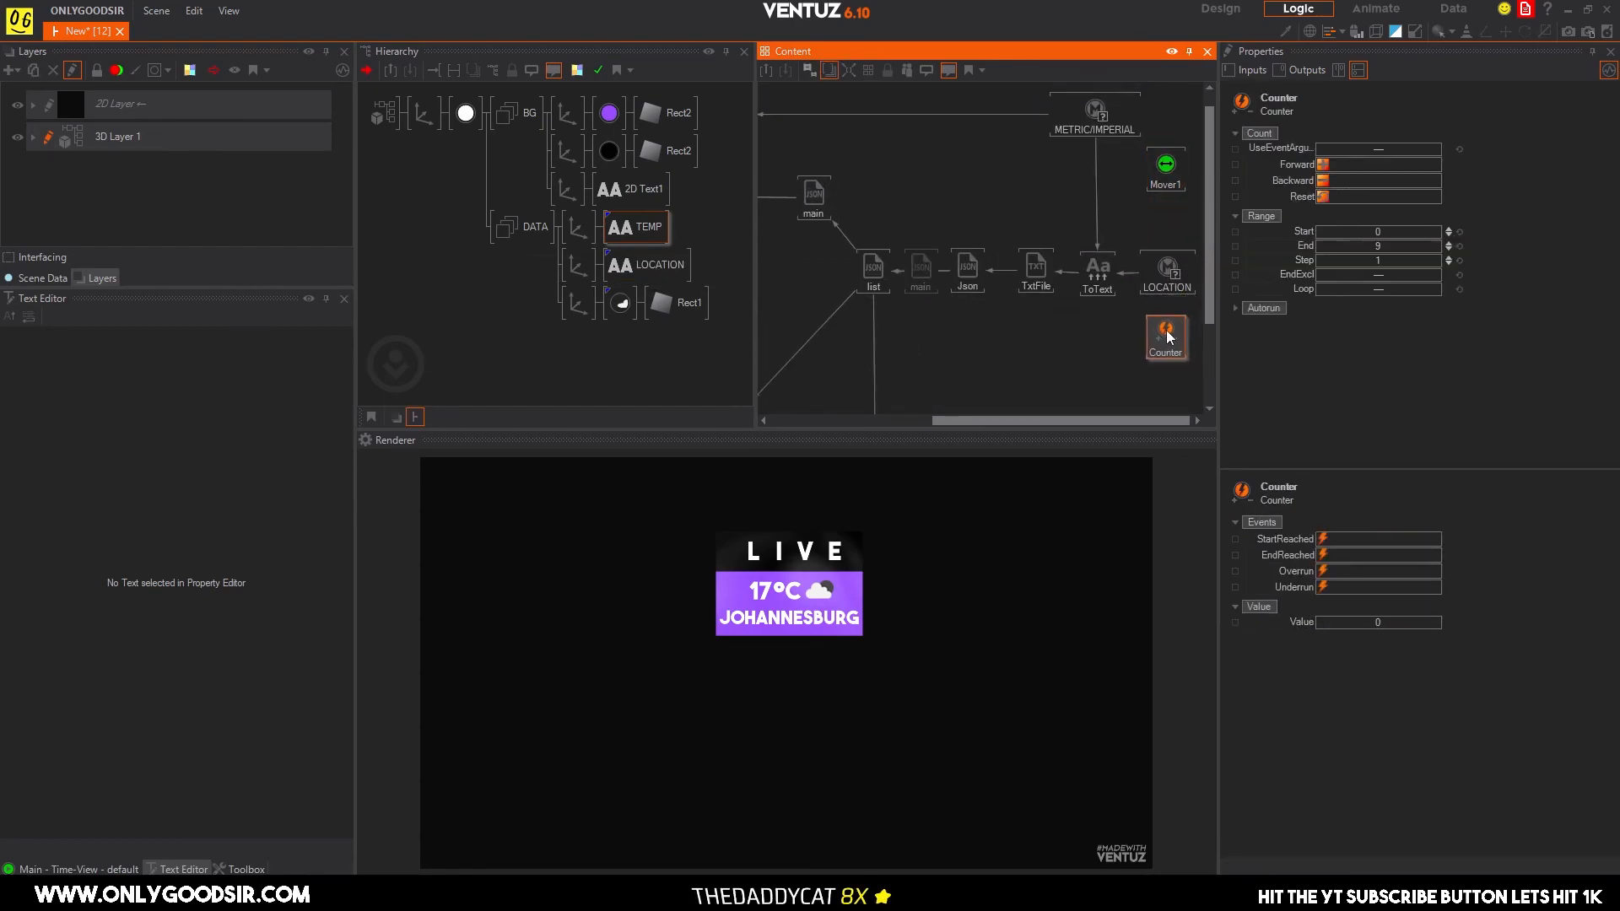
{"action": "left_click_drag", "start_coordinate": [1165, 165], "coordinate": [1155, 397]}
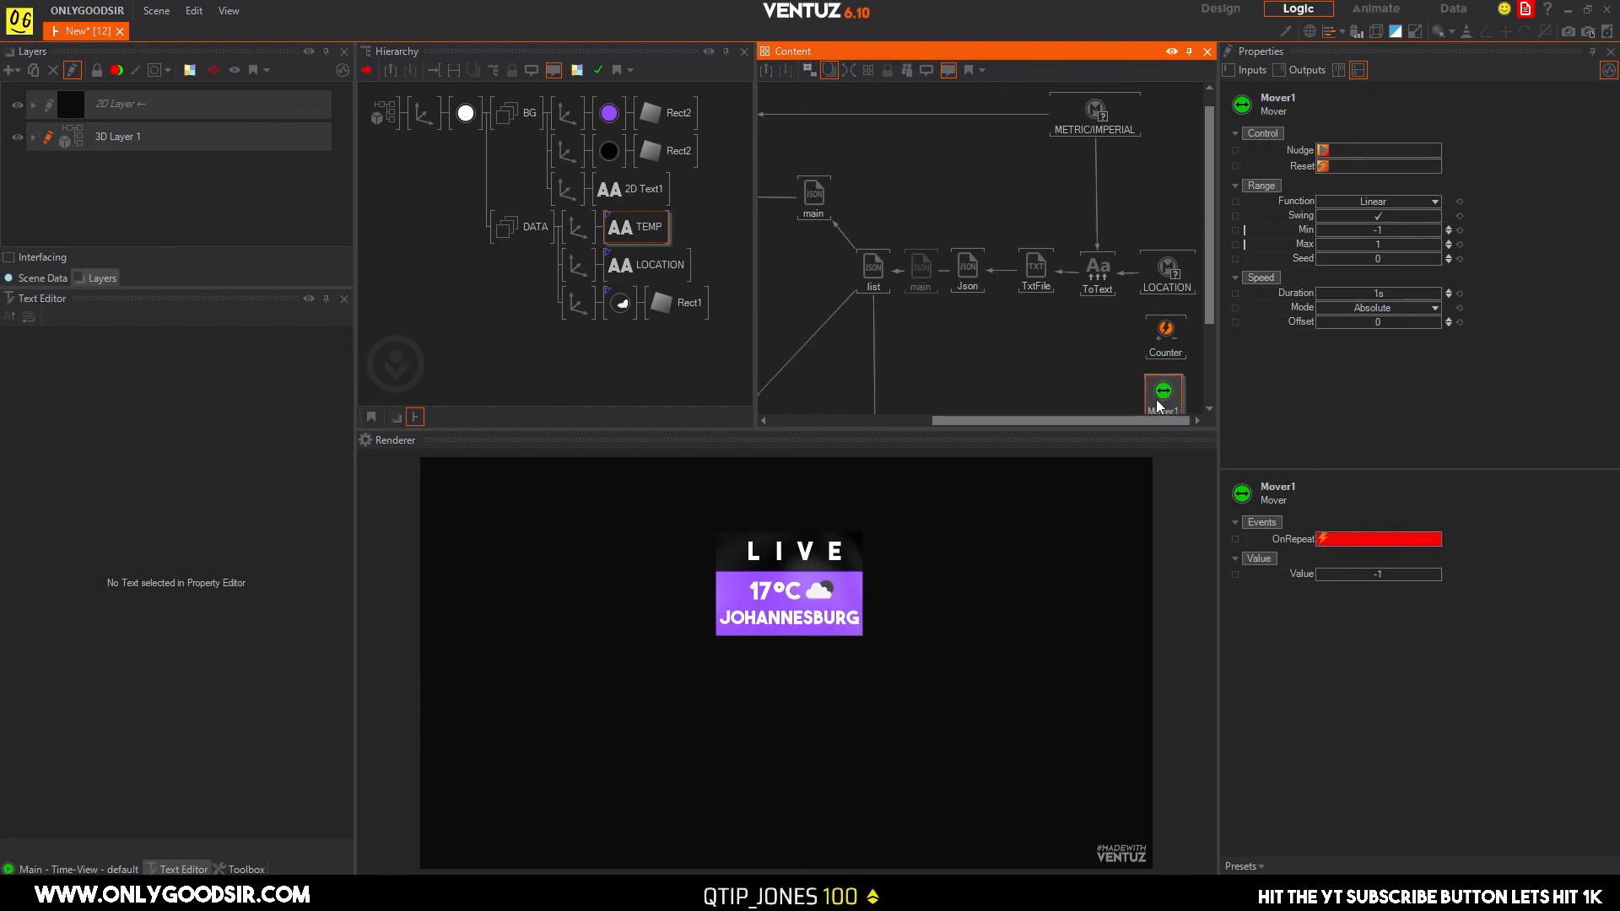
Check the LOCATION switch's city inputs, set the Counter's range end to 3 and enable looping.
{"action": "left_click", "coordinate": [1156, 333]}
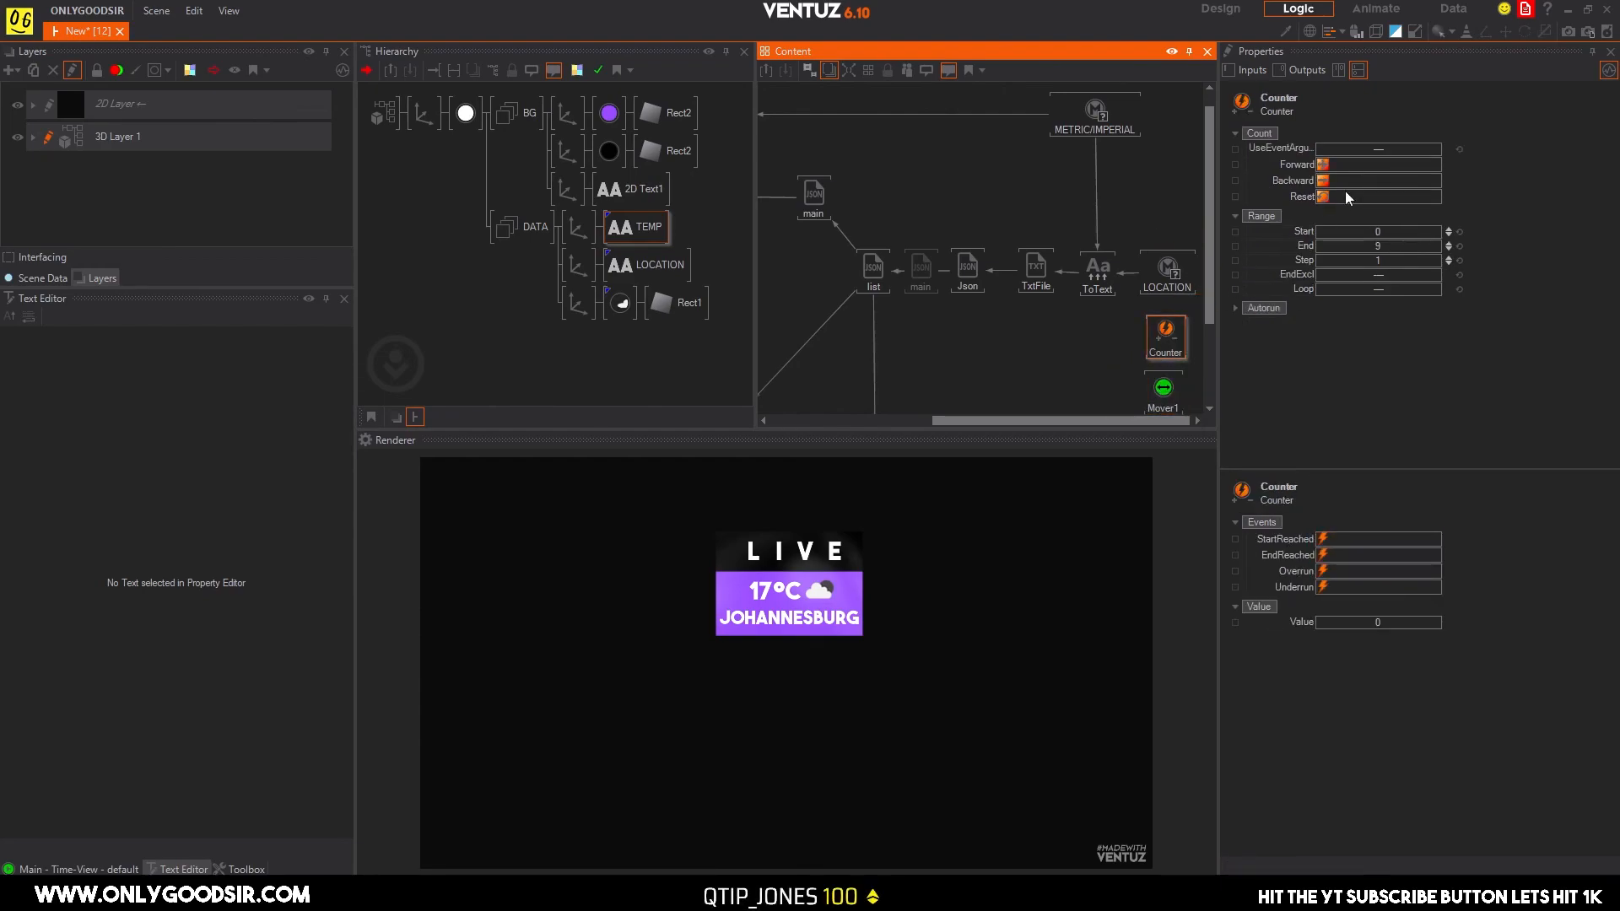
{"action": "left_click", "coordinate": [1153, 276]}
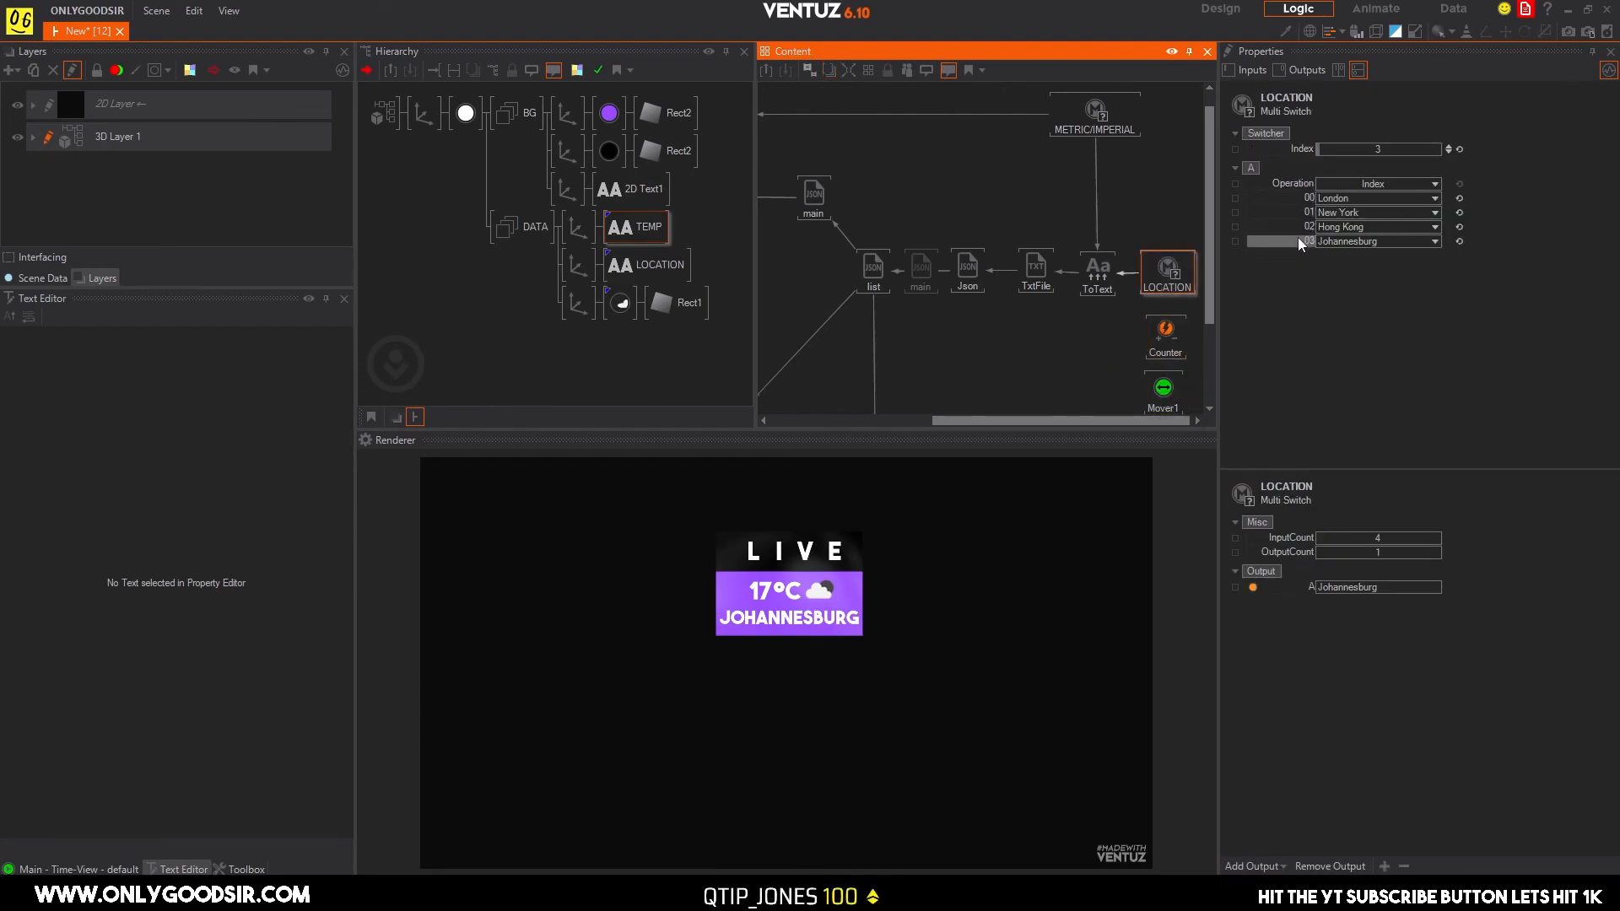
{"action": "left_click", "coordinate": [1165, 332]}
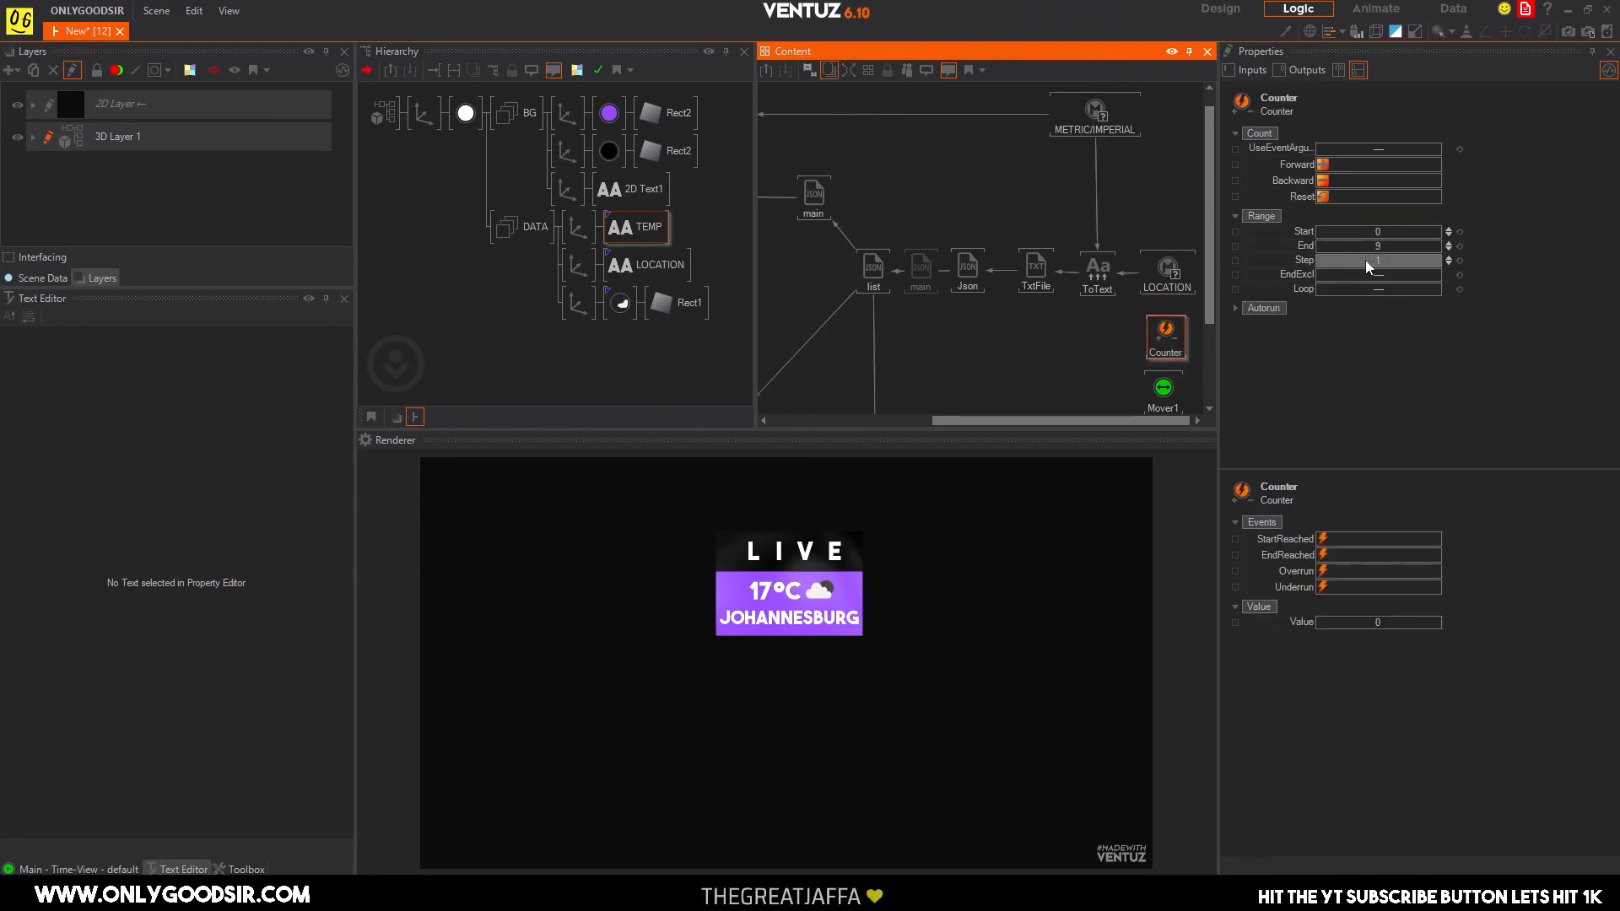
{"action": "left_click", "coordinate": [1386, 245]}
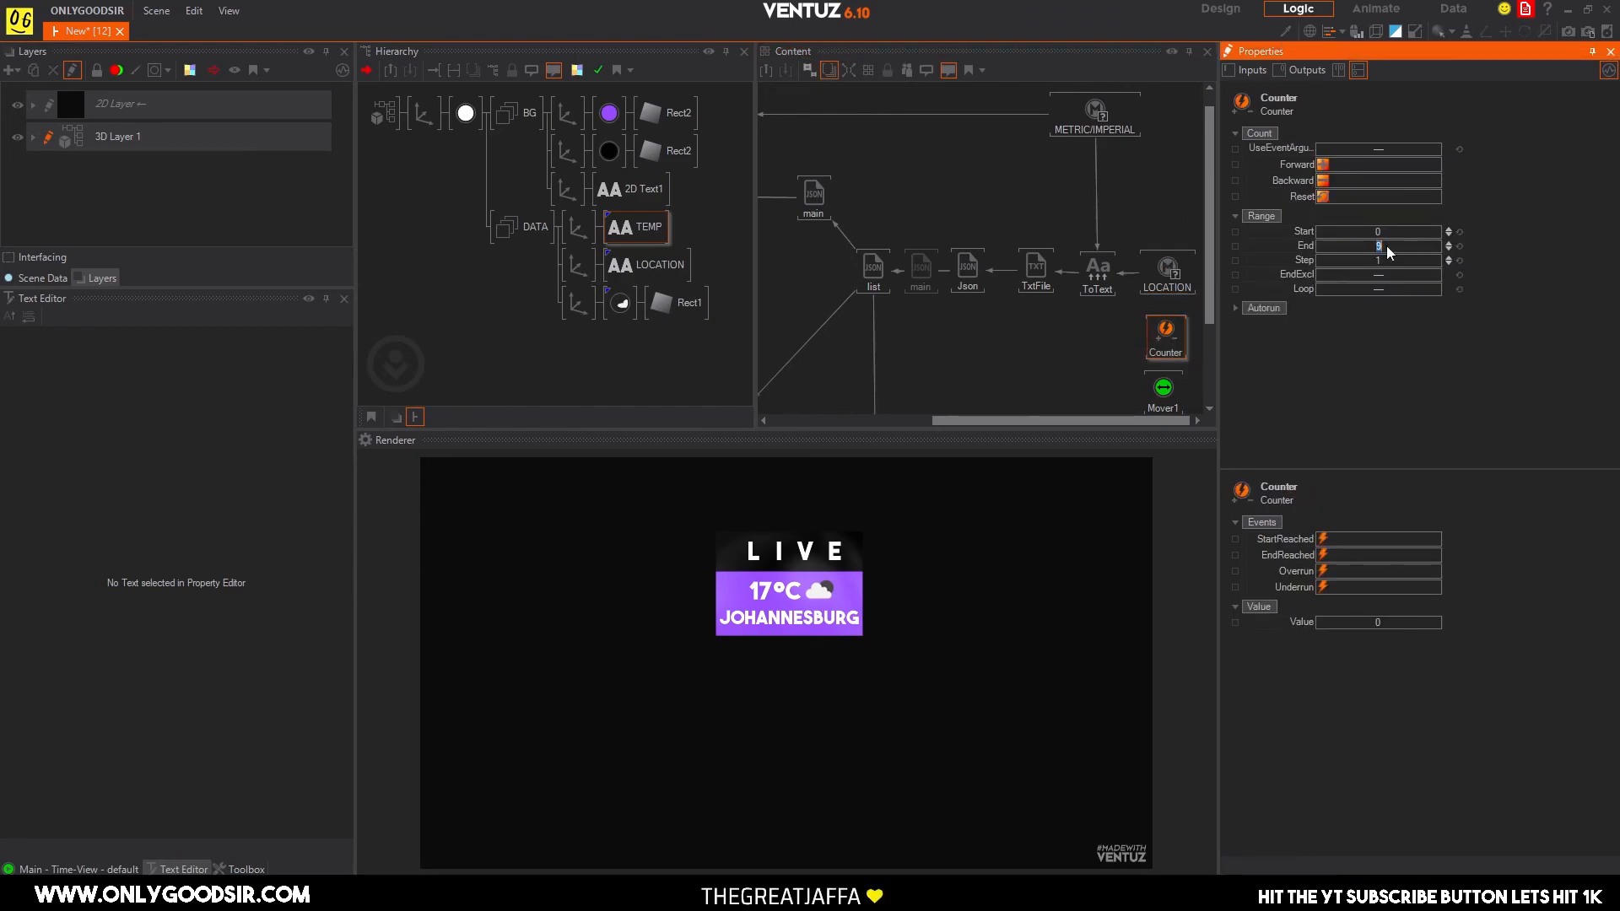
{"action": "left_click", "coordinate": [1384, 291]}
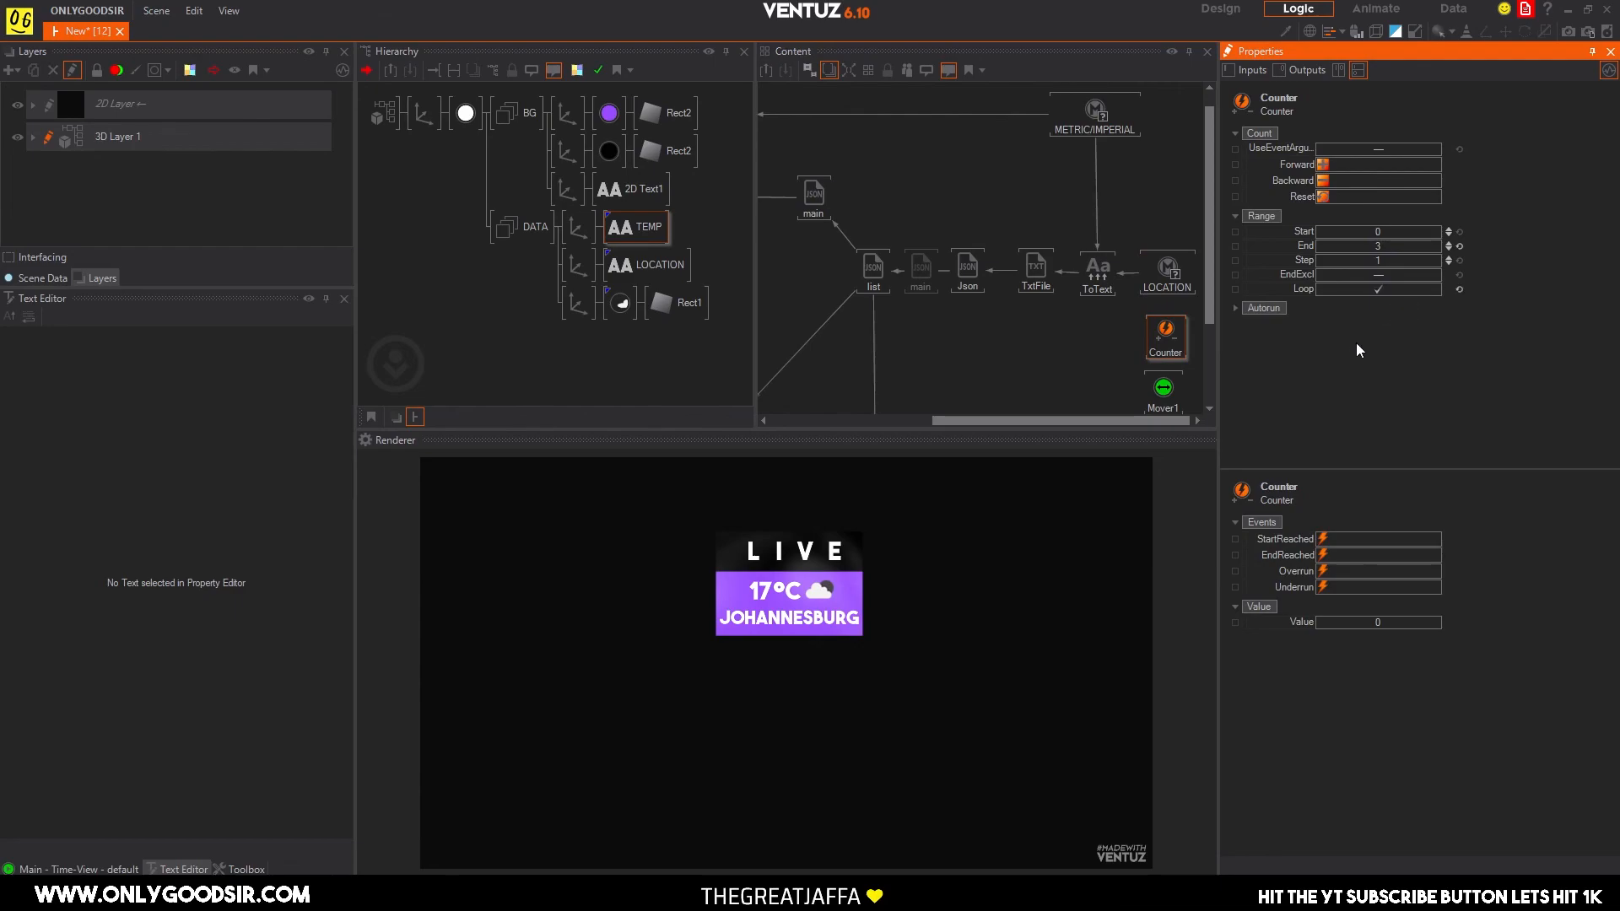
Bind the LOCATION switch's Index to the Counter's value and the Counter's Forward trigger to the Mover's OnRepeat event.
{"action": "left_click", "coordinate": [1173, 289]}
{"action": "left_click_drag", "start_coordinate": [1299, 149], "coordinate": [1176, 346]}
{"action": "left_click", "coordinate": [1177, 346]}
{"action": "left_click_drag", "start_coordinate": [1297, 164], "coordinate": [1162, 397]}
Set the Mover's duration to 5 s.
{"action": "left_click", "coordinate": [1164, 391]}
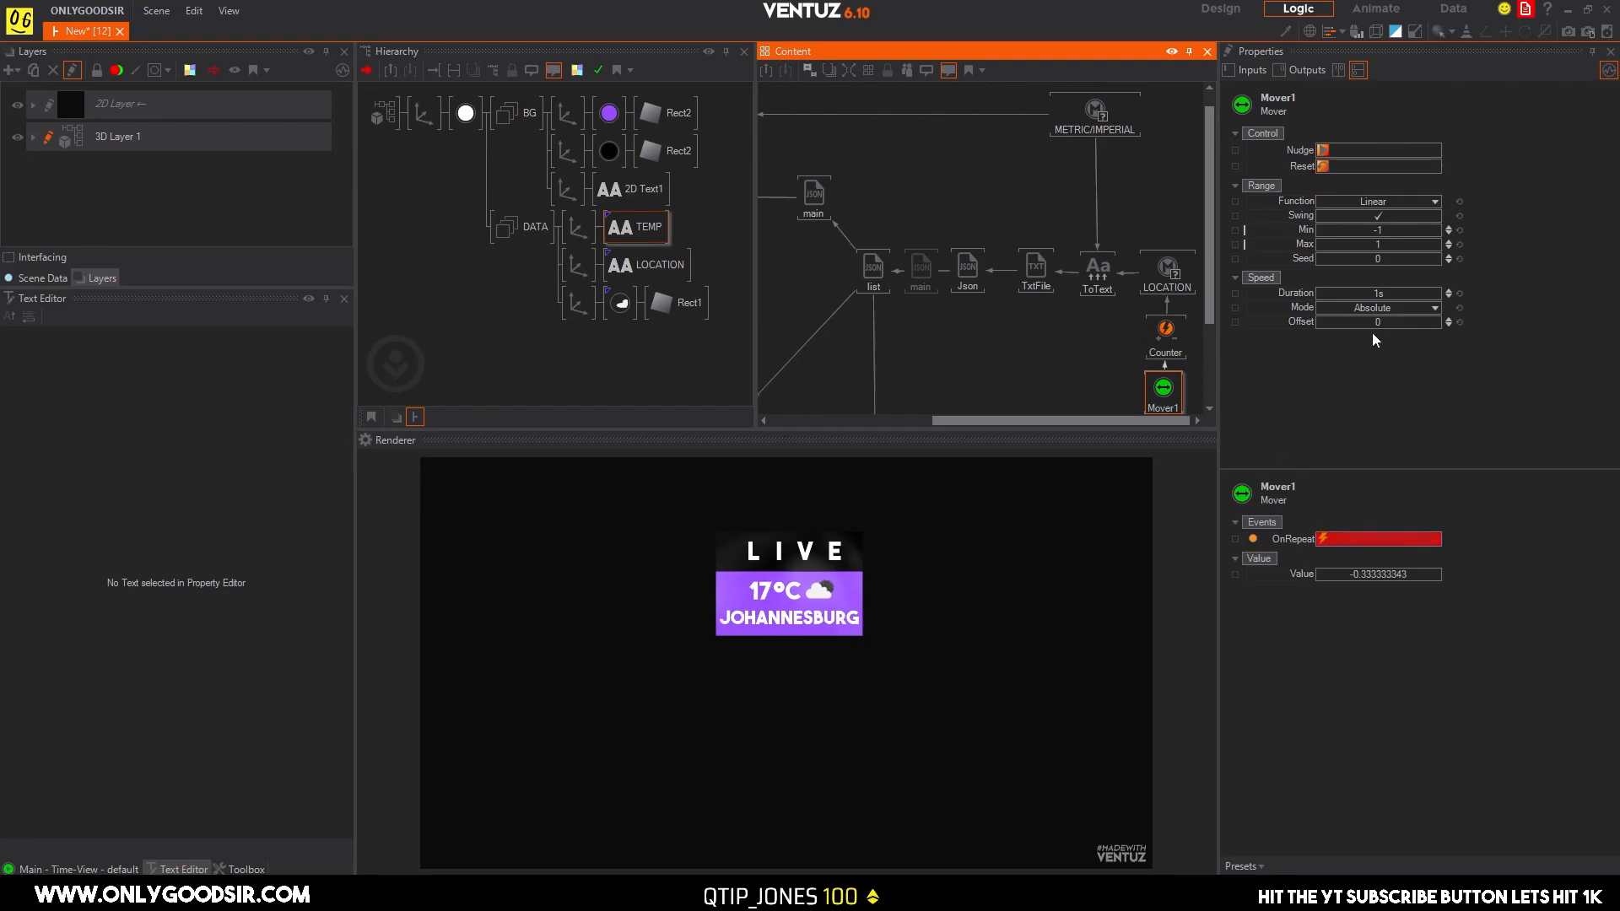
{"action": "left_click", "coordinate": [1399, 293]}
{"action": "type", "text": "5"}
{"action": "key", "text": "Return"}
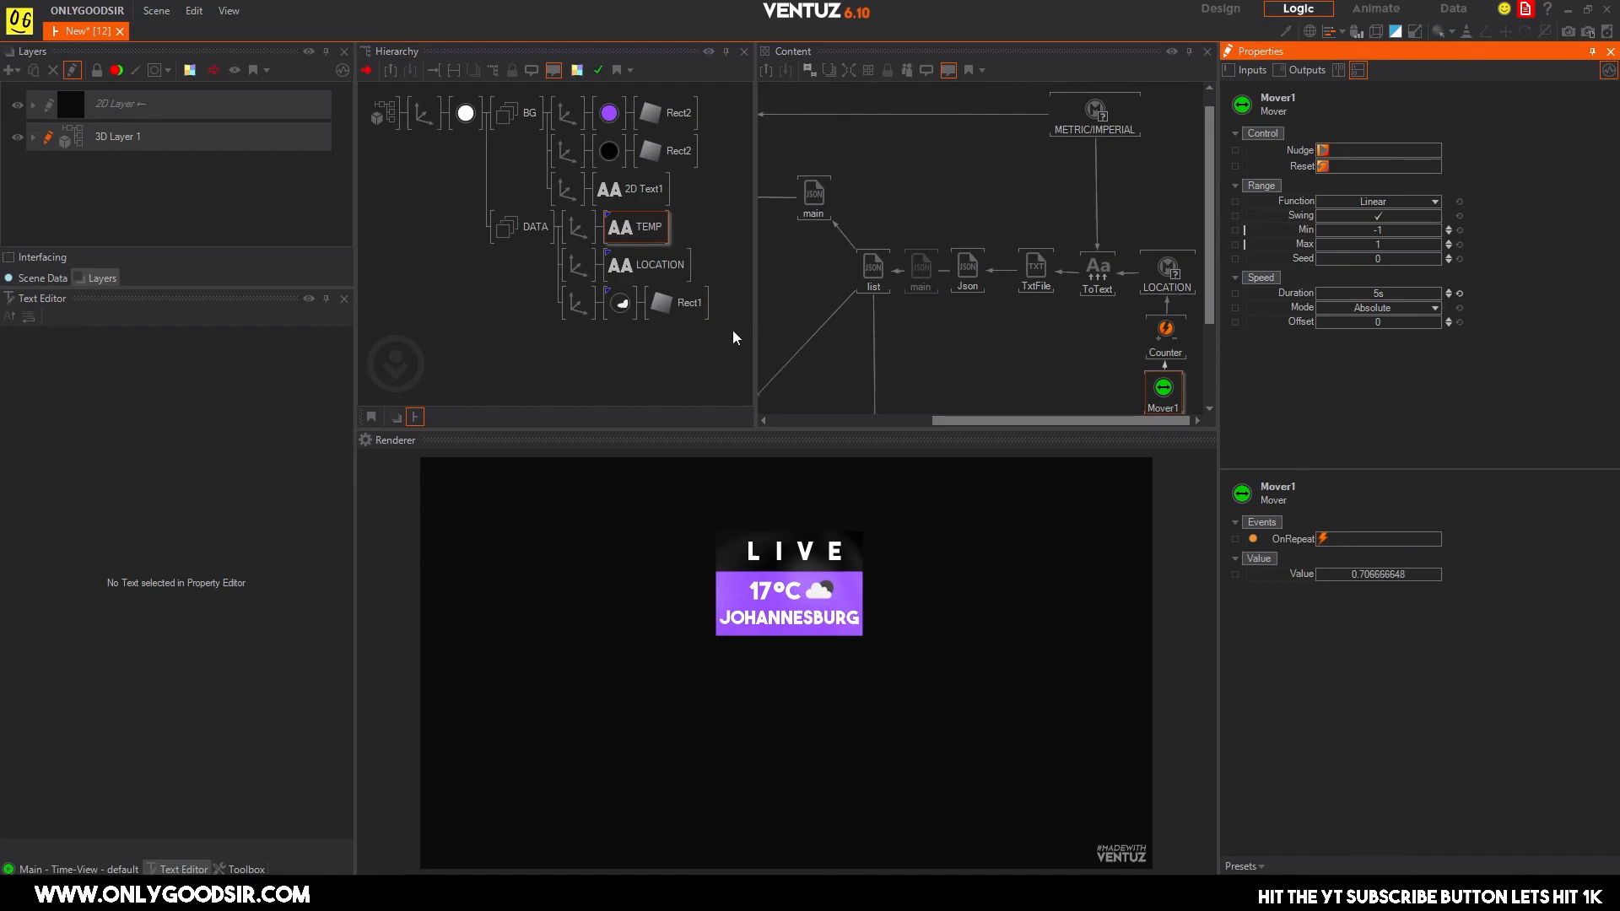
Place the whole graphic in the render's upper-right corner, with its root axis at X 18.7, Y 9.96 and a scaling factor of 0.33.
{"action": "left_click", "coordinate": [424, 115]}
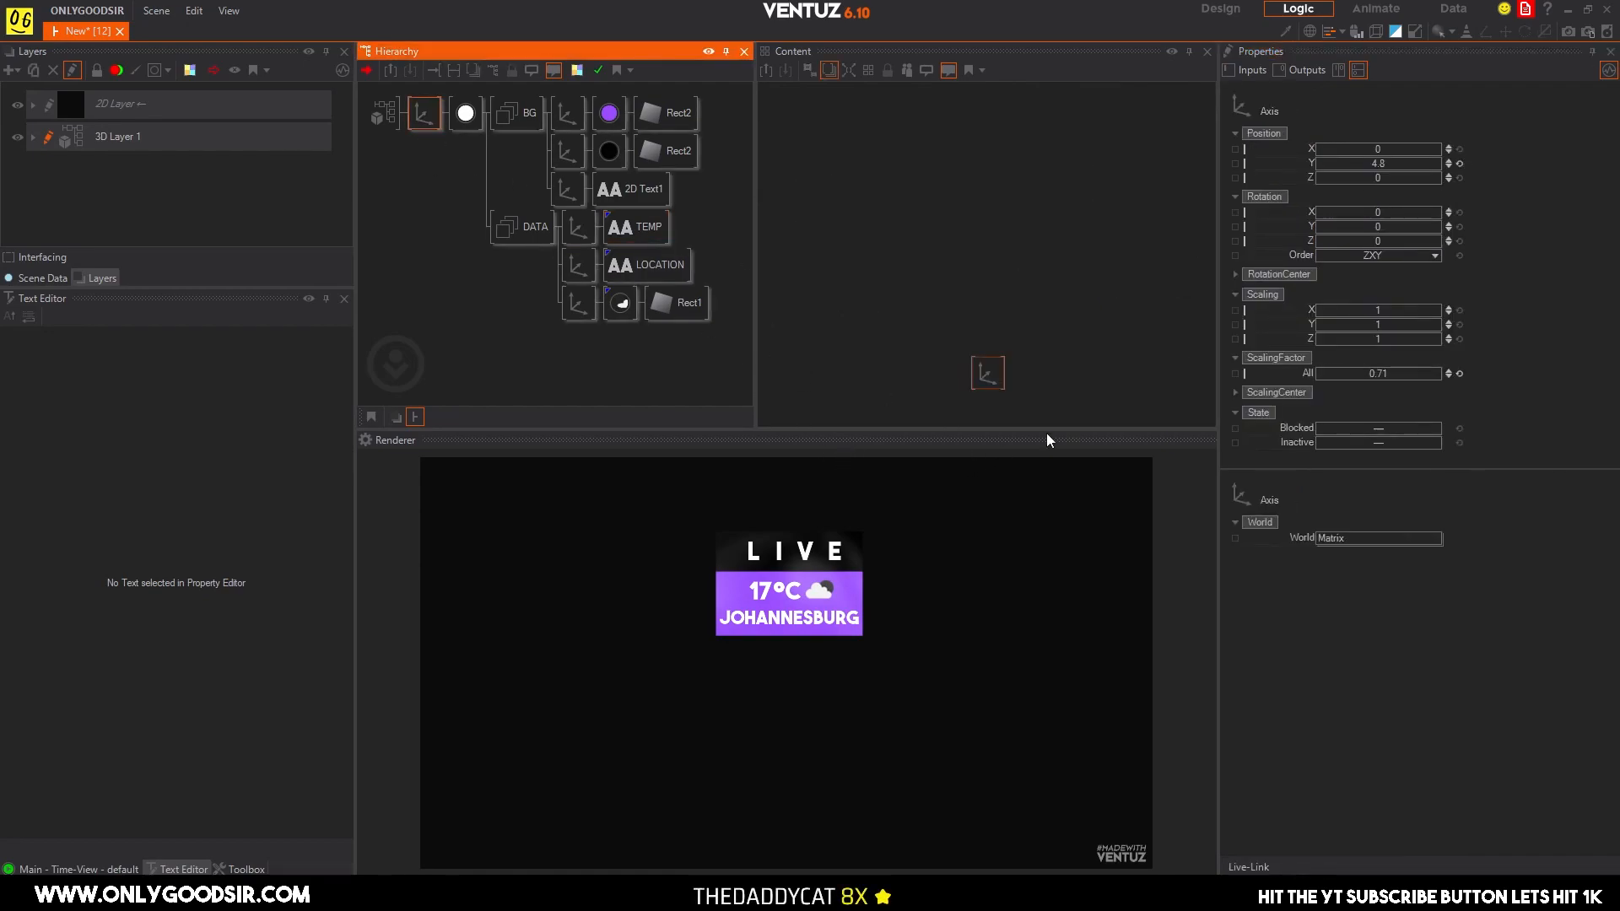
{"action": "mouse_move", "coordinate": [1384, 165]}
{"action": "left_mouse_down"}
{"action": "mouse_move", "coordinate": [1402, 166]}
{"action": "mouse_move", "coordinate": [1372, 166]}
{"action": "left_mouse_up"}
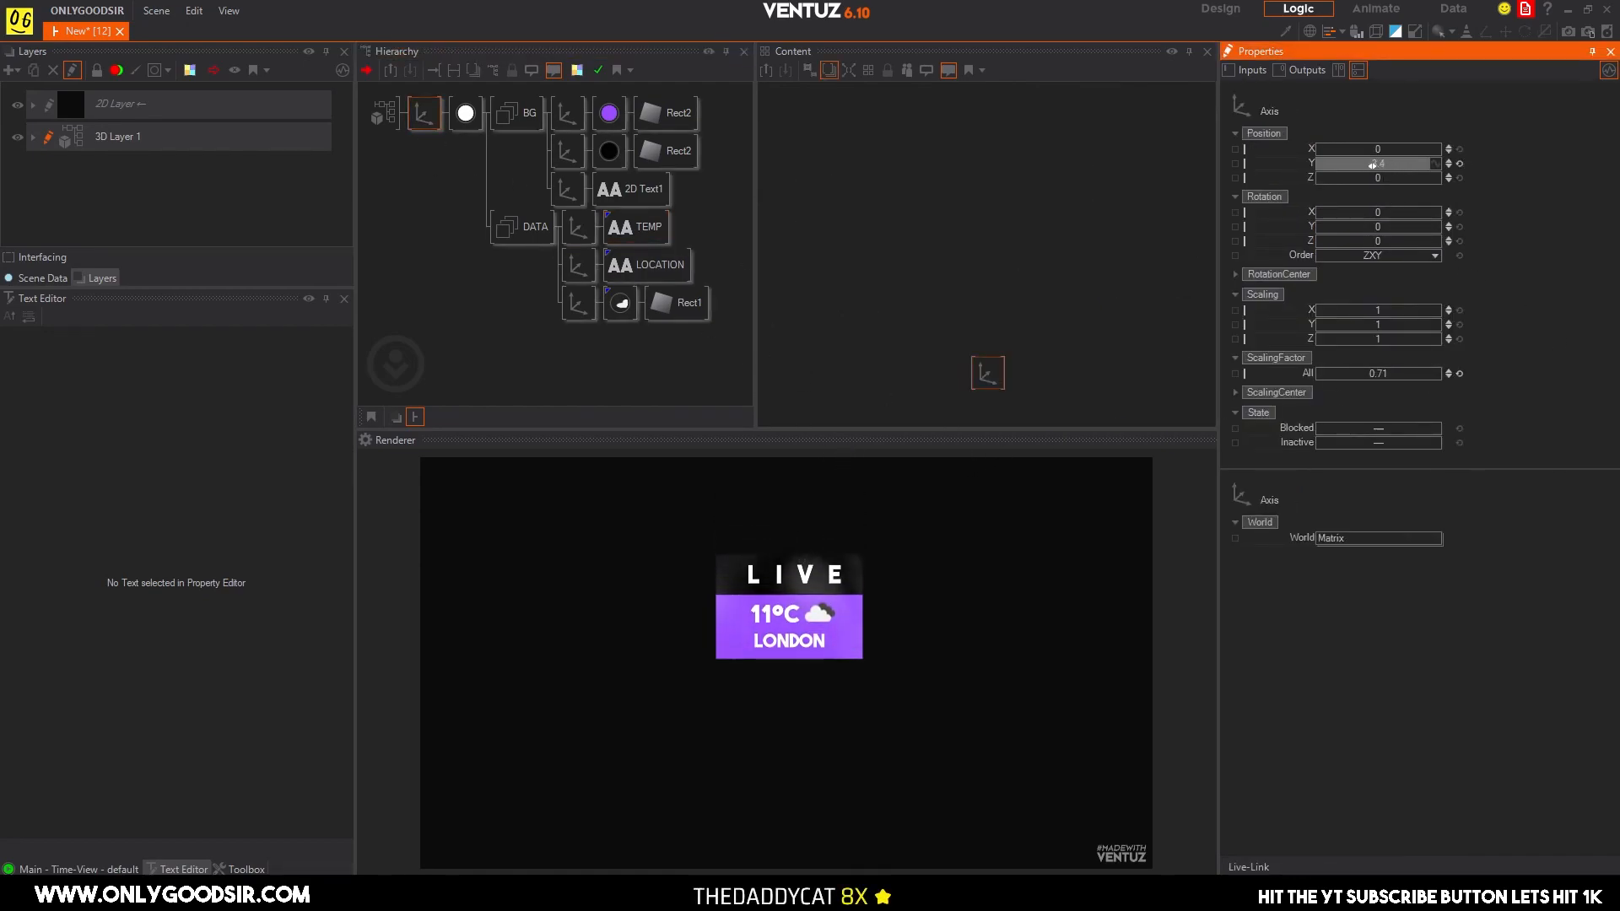
{"action": "left_click_drag", "start_coordinate": [1382, 227], "coordinate": [1386, 227]}
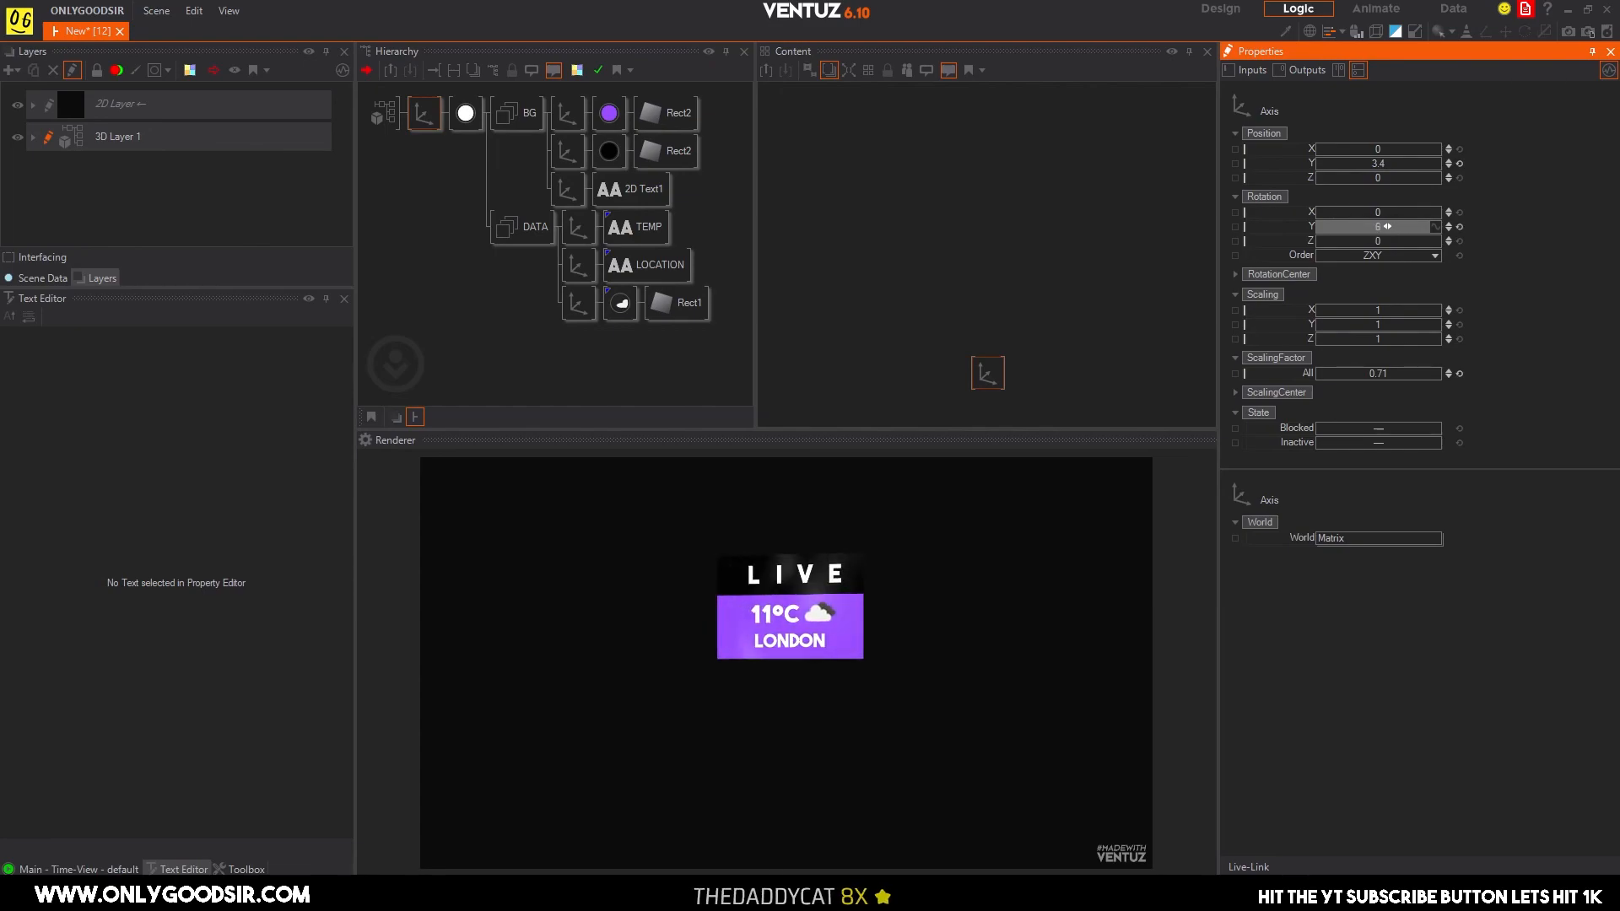
{"action": "left_click", "coordinate": [1459, 227]}
{"action": "left_click_drag", "start_coordinate": [1384, 148], "coordinate": [1440, 145]}
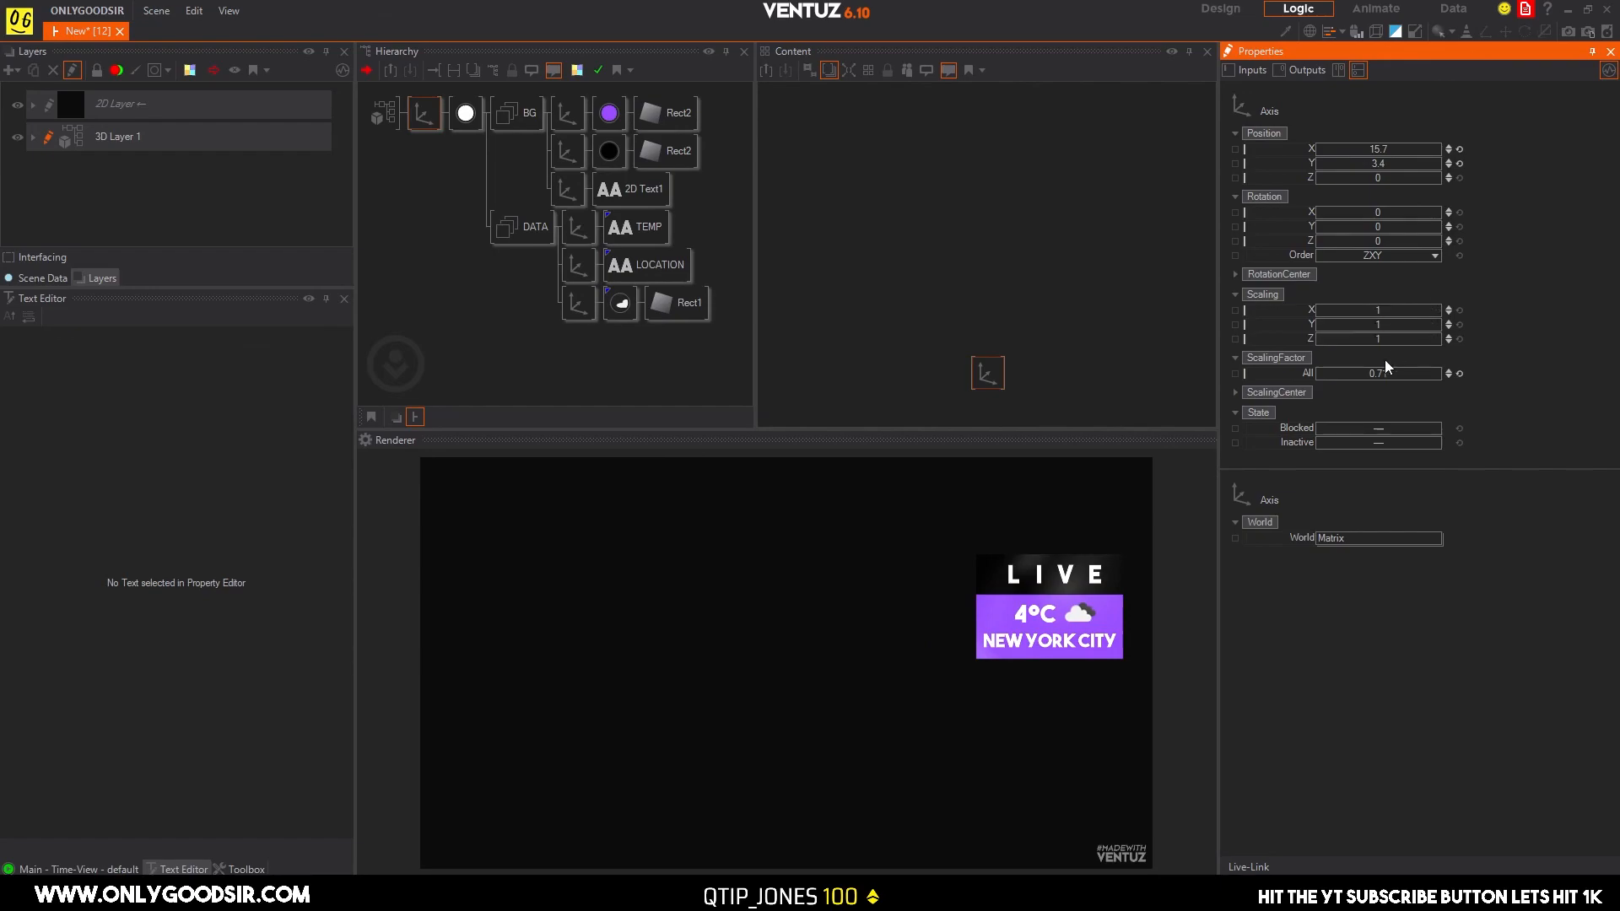
{"action": "left_click_drag", "start_coordinate": [1387, 376], "coordinate": [1354, 368]}
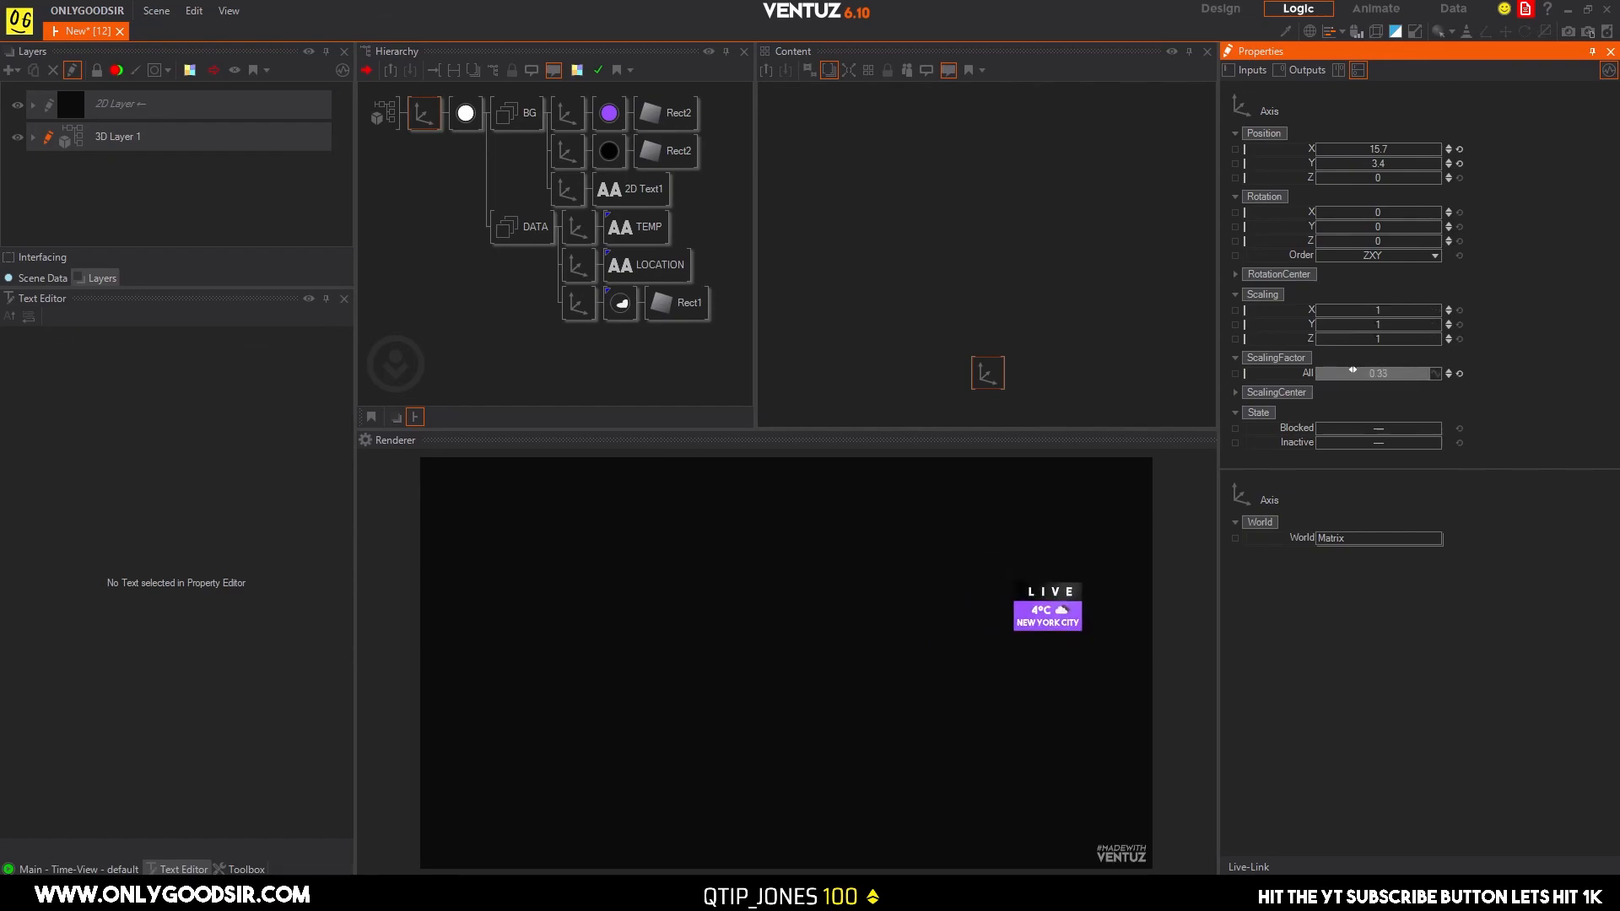
{"action": "left_click_drag", "start_coordinate": [1419, 165], "coordinate": [1402, 150]}
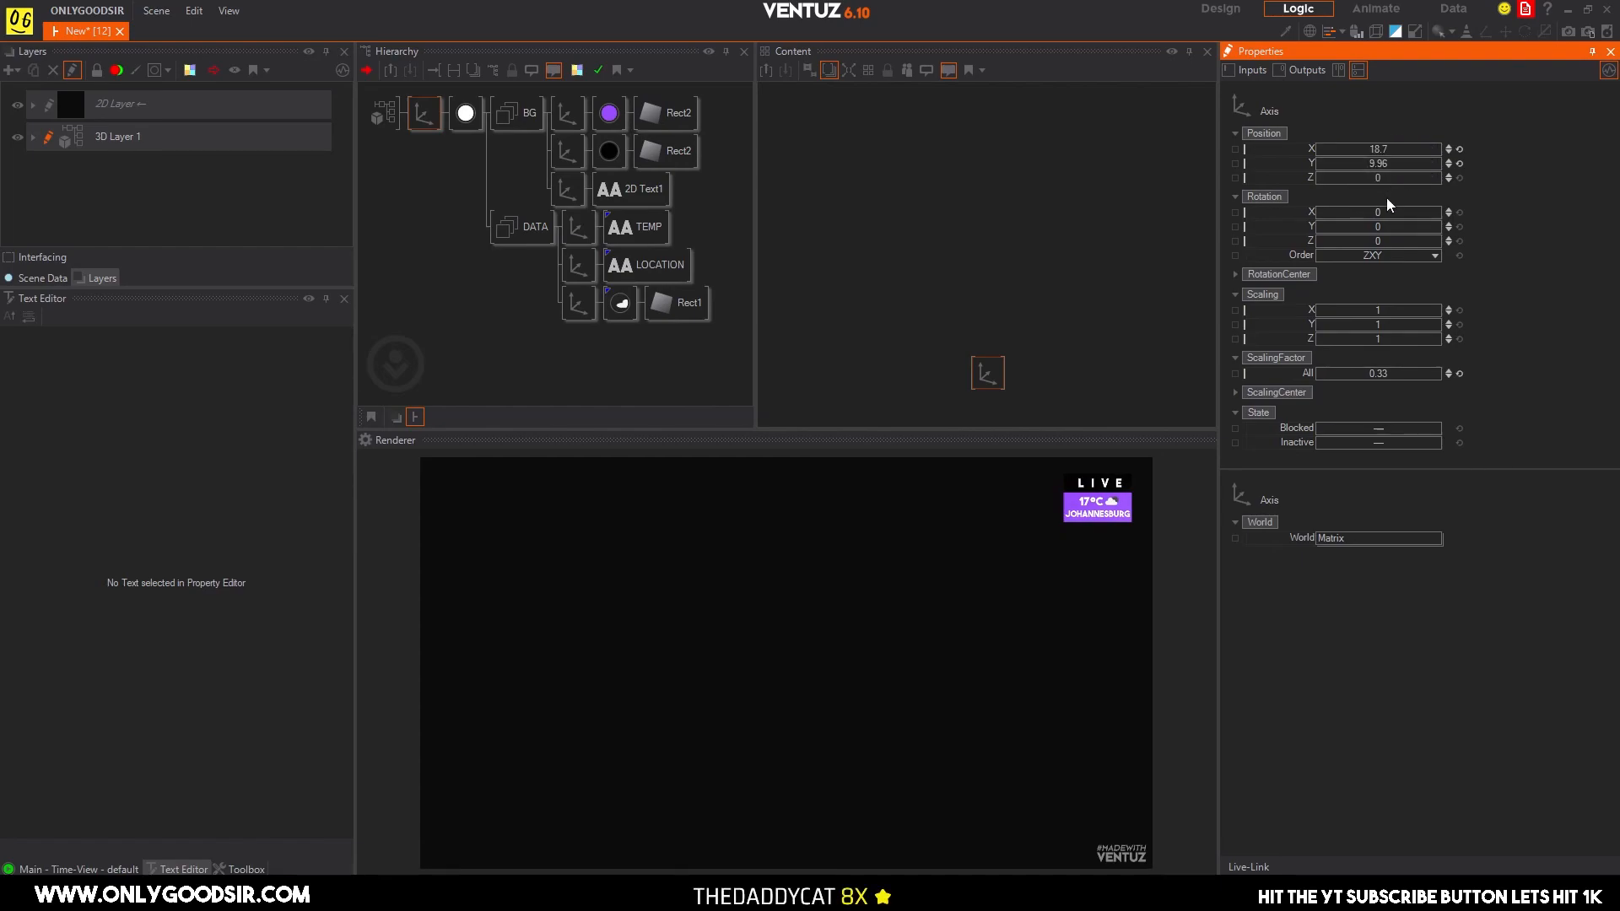
Scale the root axis to 0.86, position it at X -0.9, Y 1.06, and rotate it 15 on X and -14 on Y.
{"action": "left_click_drag", "start_coordinate": [1384, 373], "coordinate": [1354, 373]}
{"action": "left_click_drag", "start_coordinate": [1384, 163], "coordinate": [1318, 151]}
{"action": "mouse_move", "coordinate": [1384, 227]}
{"action": "left_mouse_down"}
{"action": "mouse_move", "coordinate": [1325, 226]}
{"action": "mouse_move", "coordinate": [1388, 226]}
{"action": "mouse_move", "coordinate": [1375, 231]}
{"action": "left_mouse_up"}
{"action": "left_click", "coordinate": [1459, 227]}
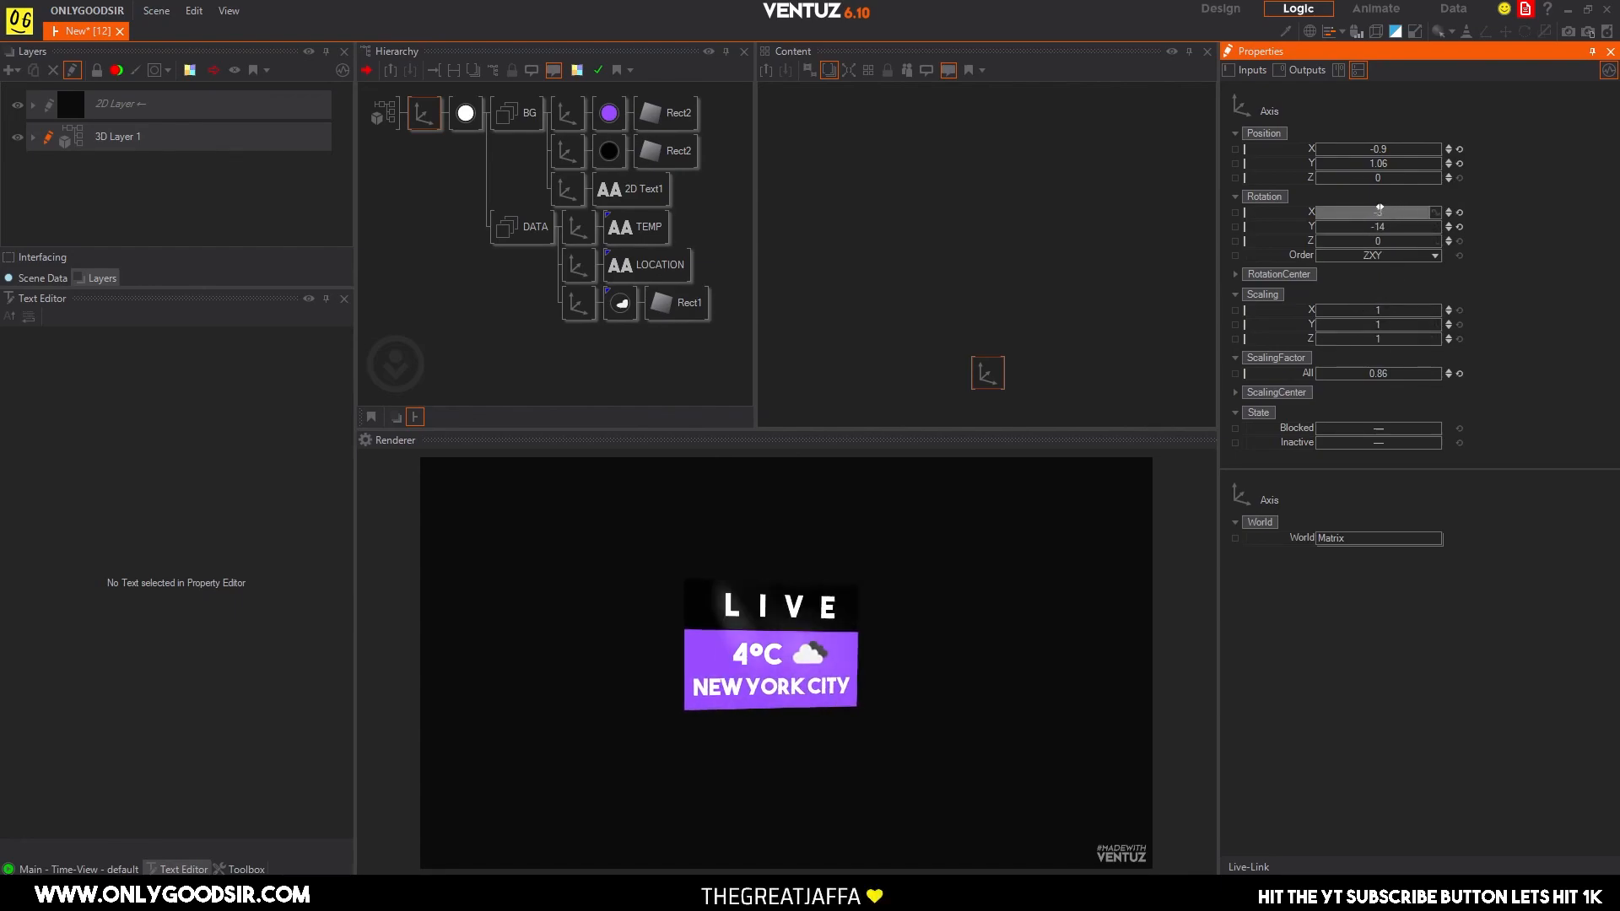
{"action": "left_click_drag", "start_coordinate": [1384, 213], "coordinate": [1397, 213]}
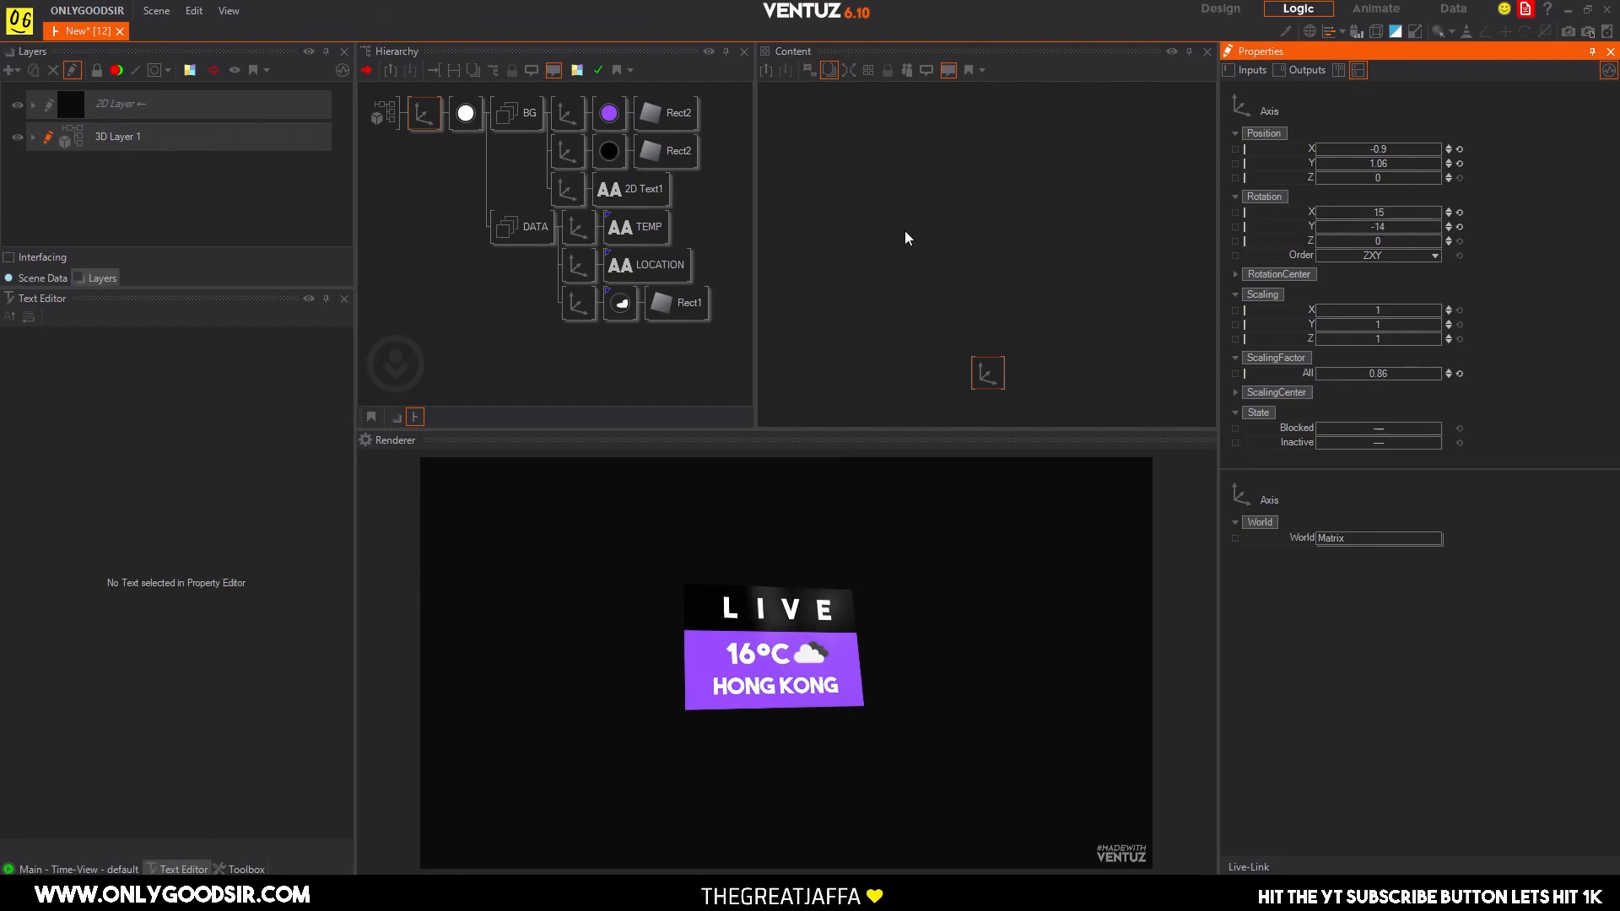
Try blue 76, 147, 255 as the base color of the LIVE bar's material and return it to black 0, 0, 0.
{"action": "left_click", "coordinate": [616, 158]}
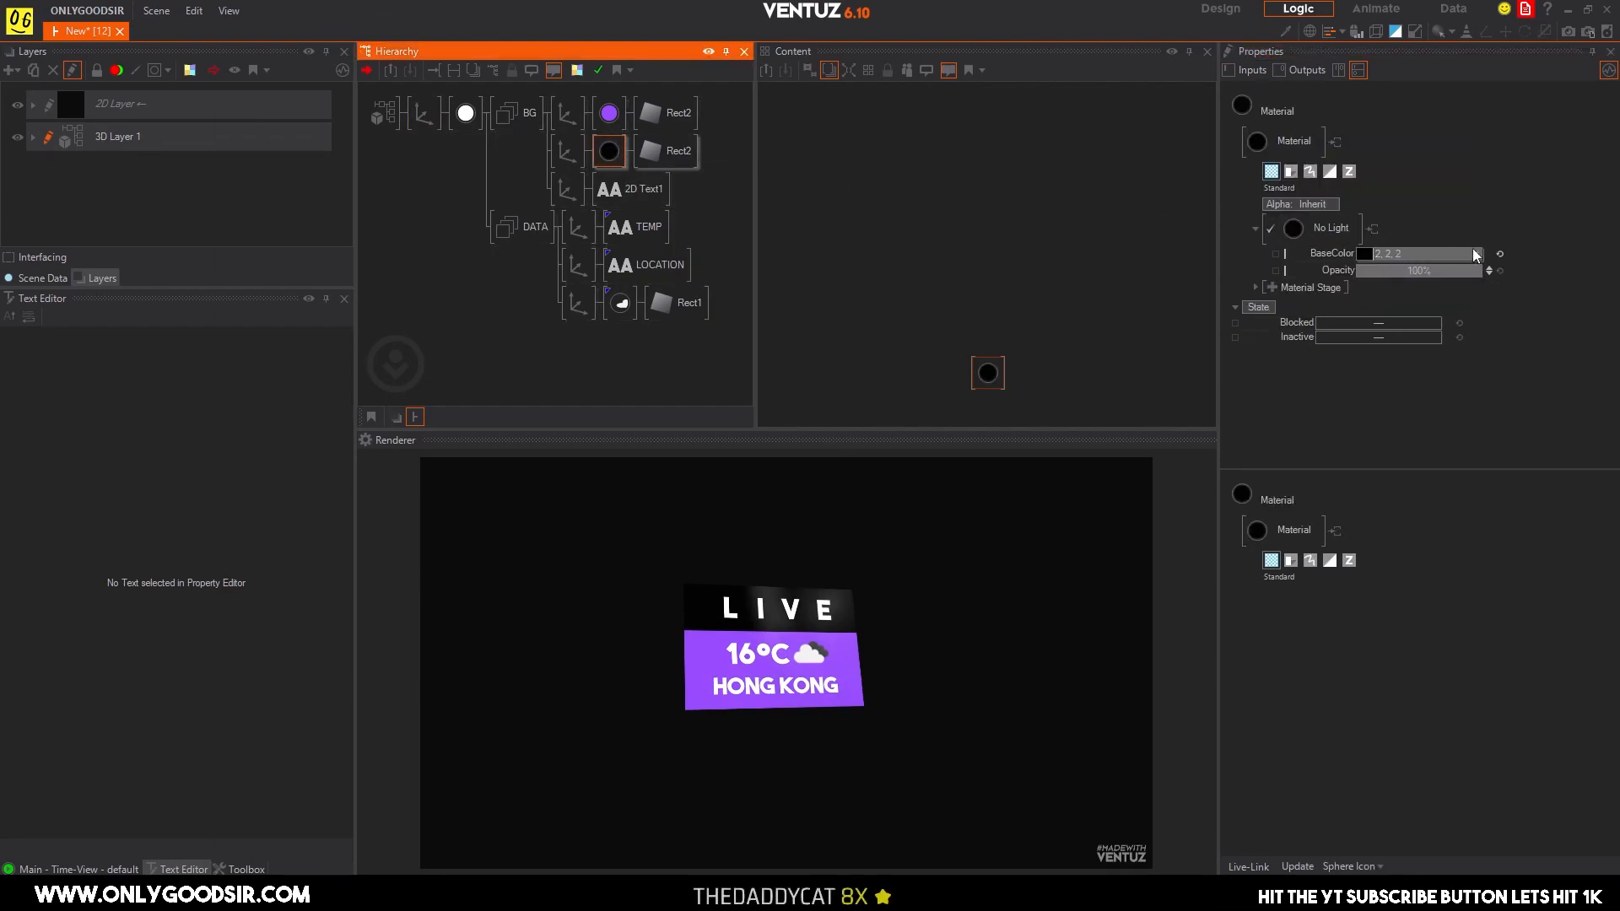
{"action": "left_click", "coordinate": [1476, 254]}
{"action": "left_click_drag", "start_coordinate": [1434, 310], "coordinate": [1507, 311]}
{"action": "left_click_drag", "start_coordinate": [1373, 328], "coordinate": [1473, 286]}
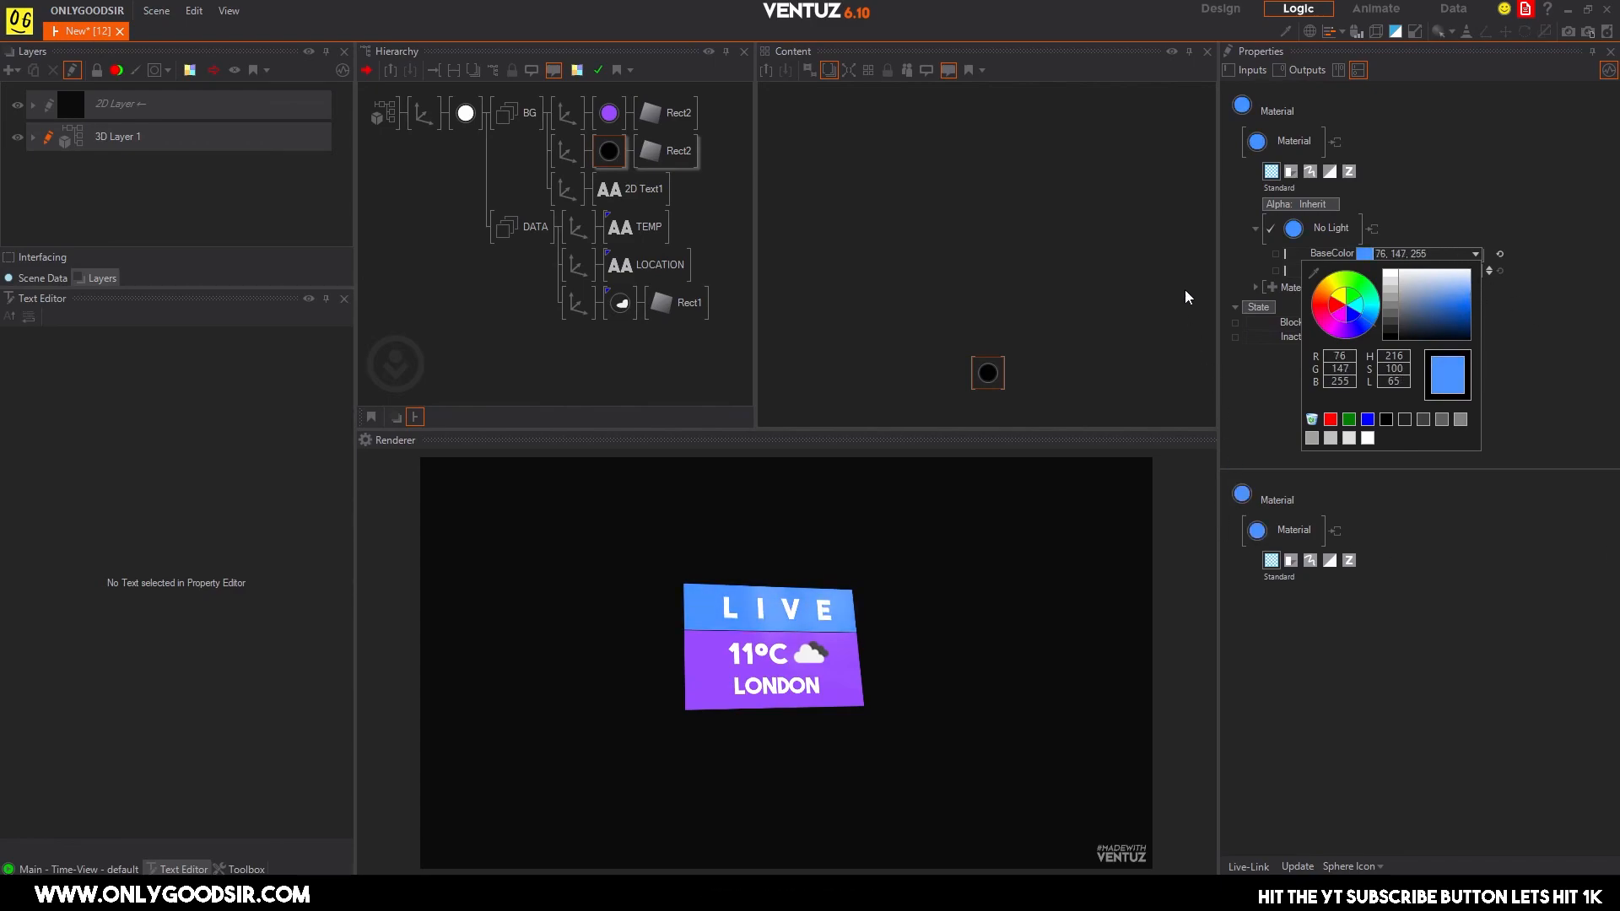
{"action": "left_click_drag", "start_coordinate": [1439, 320], "coordinate": [1307, 361]}
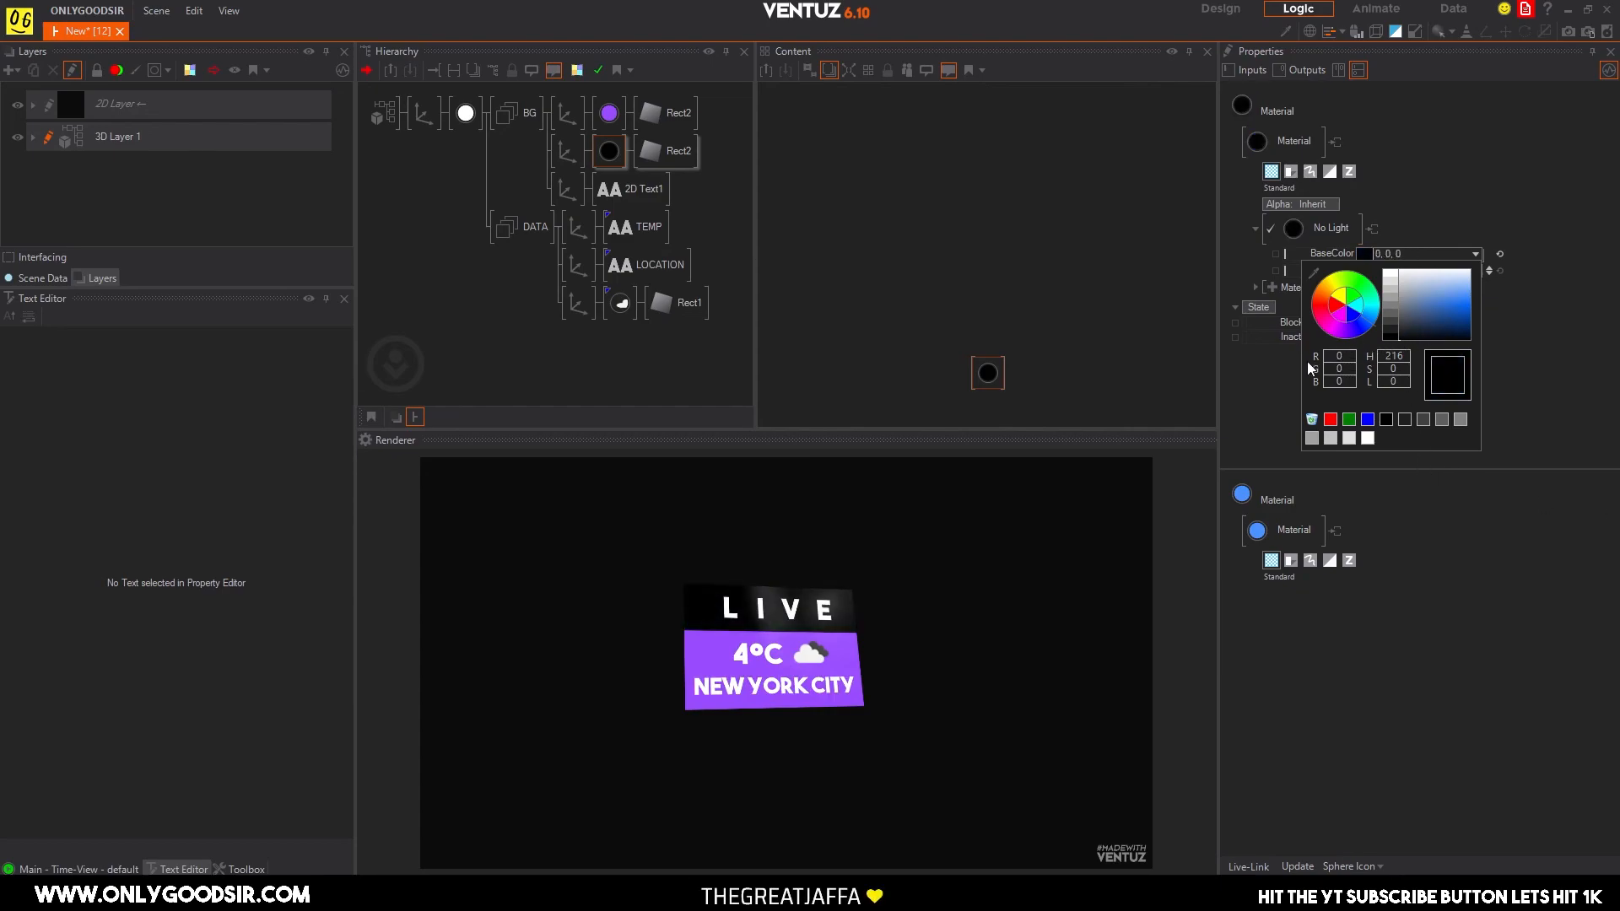